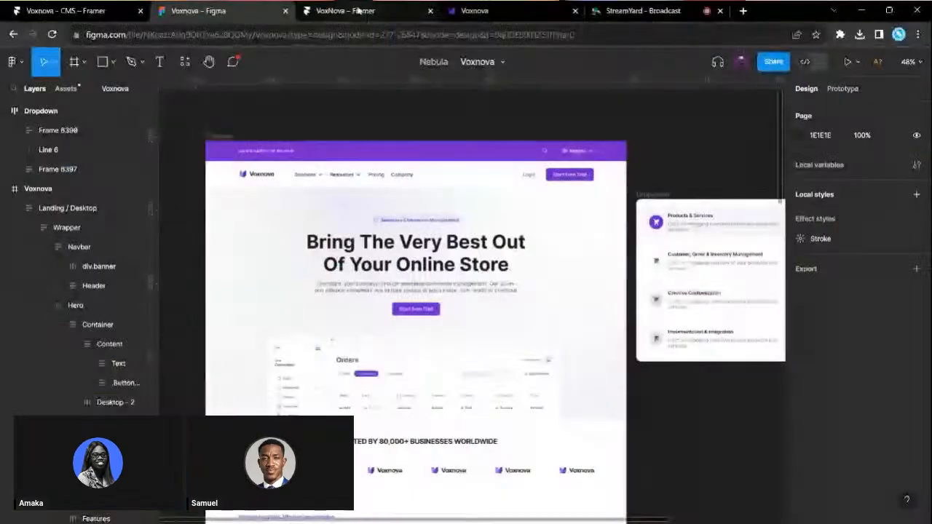
- Draw a trial white frame, add a stack layout to it, then delete it
scroll(327, 150, up, 10)
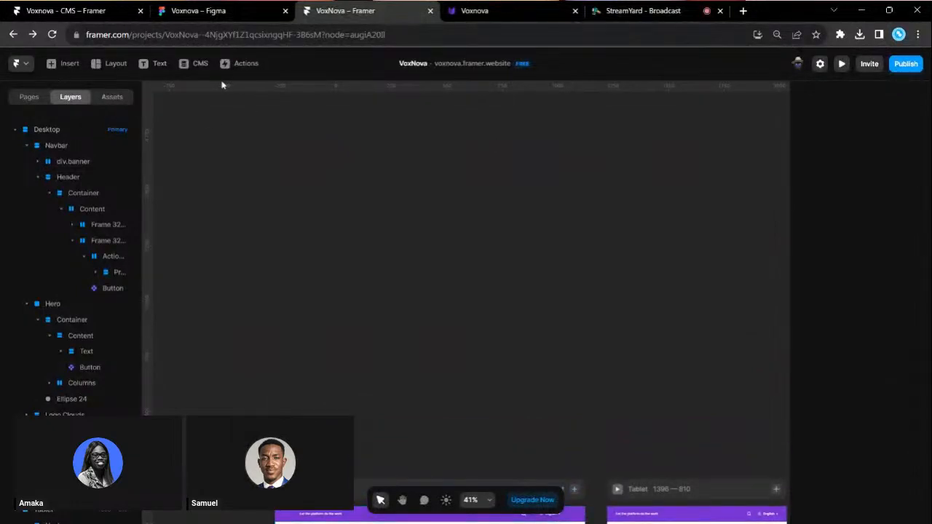
click(109, 63)
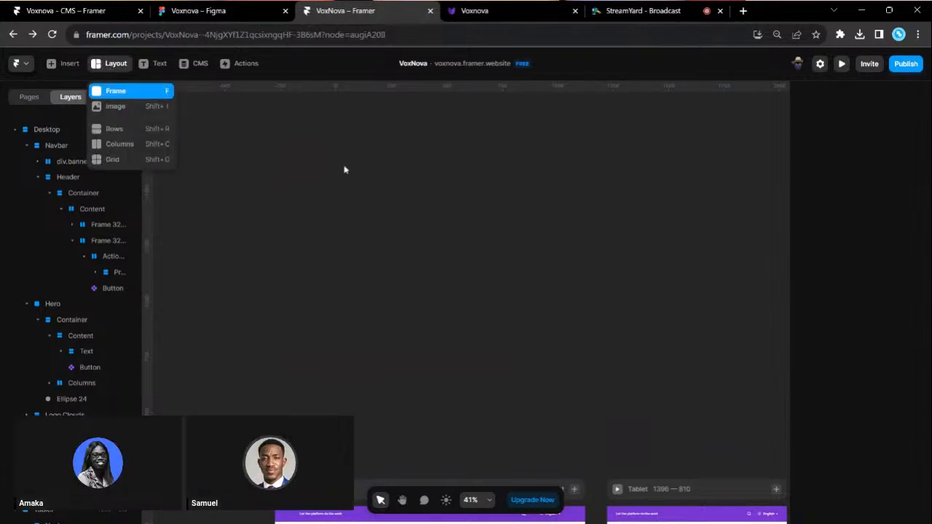
key(f)
drag(315, 146, 448, 241)
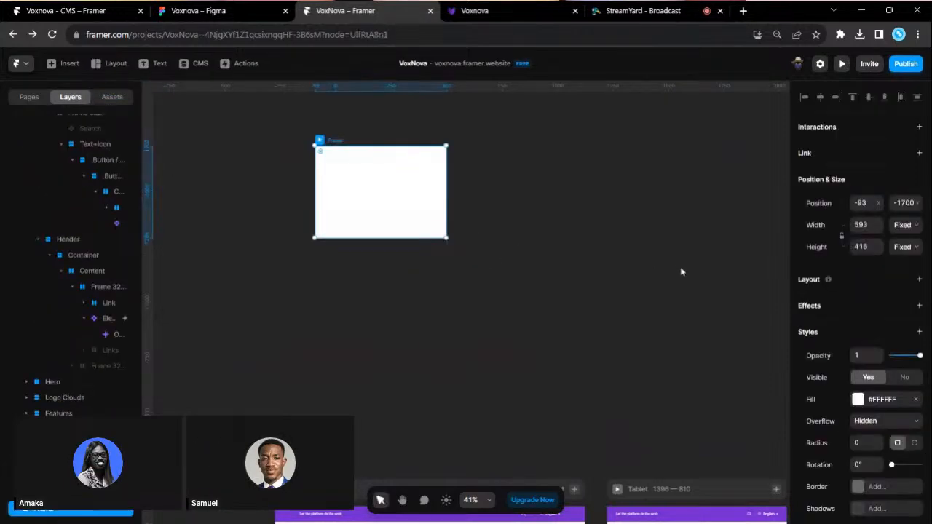
scroll(856, 342, down, 3)
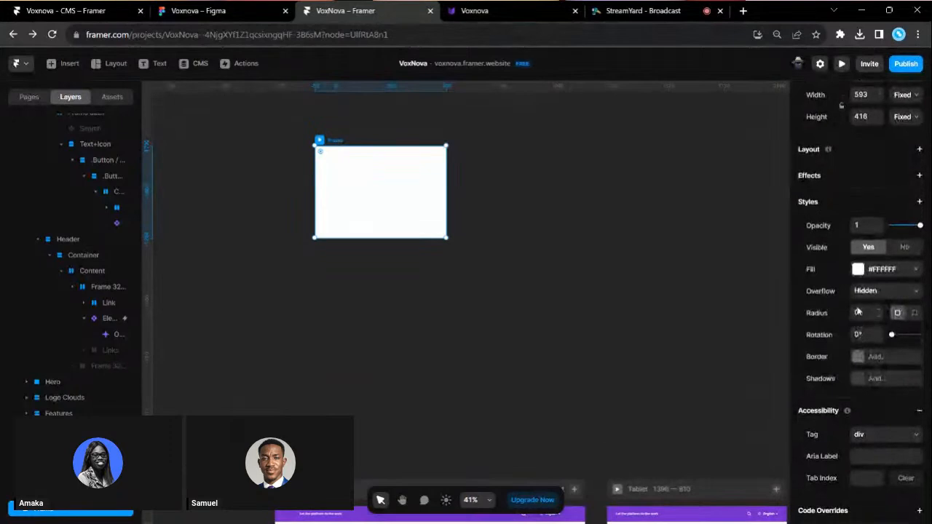
scroll(874, 320, up, 2)
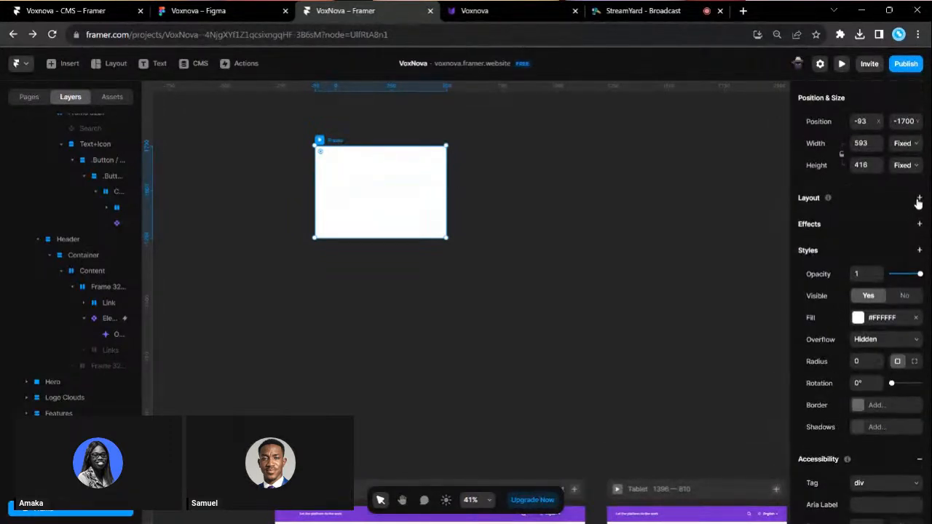
click(919, 199)
right_click(420, 172)
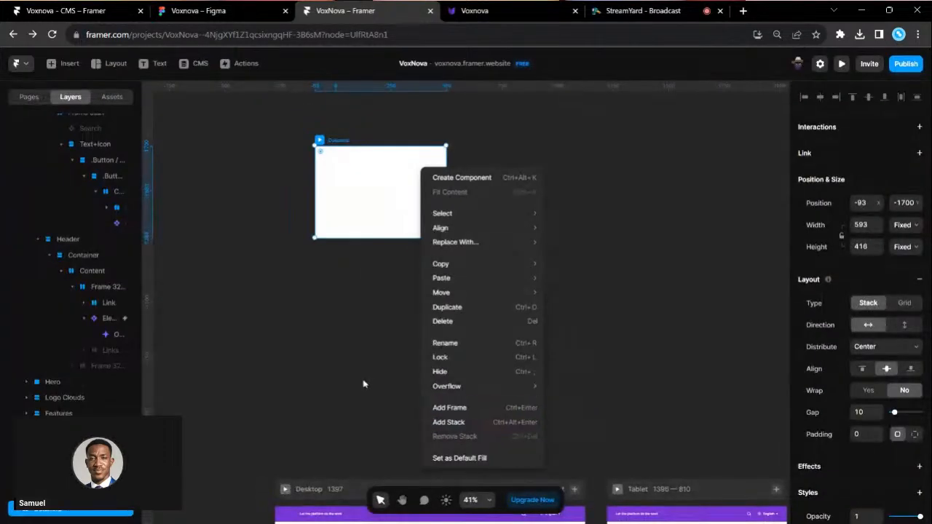
click(364, 384)
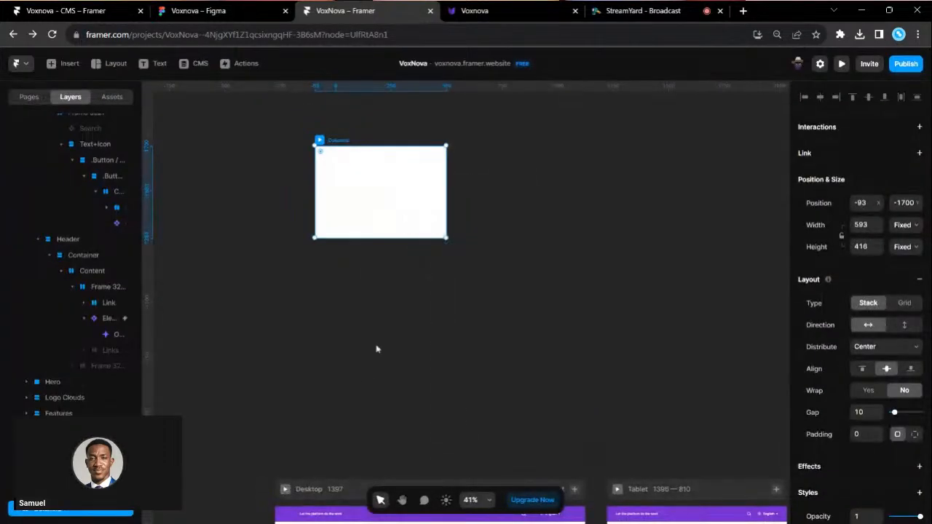
scroll(395, 274, down, 4)
scroll(392, 367, up, 3)
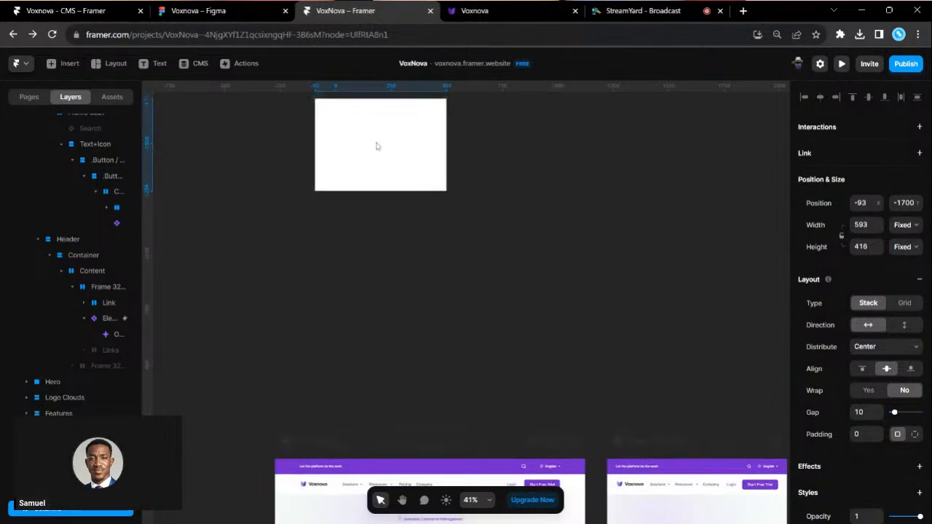
key(Delete)
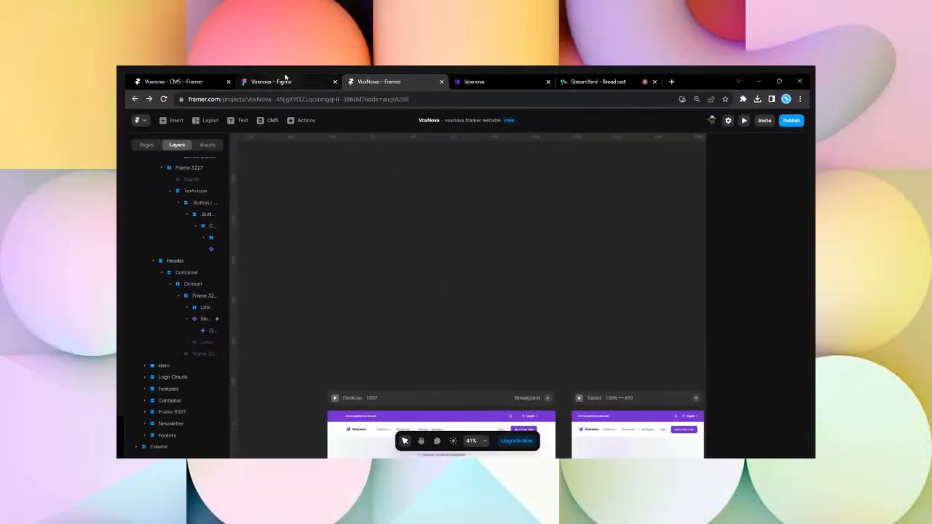
- Scroll through the Voxnova landing page design in Figma
click(285, 77)
scroll(356, 313, down, 6)
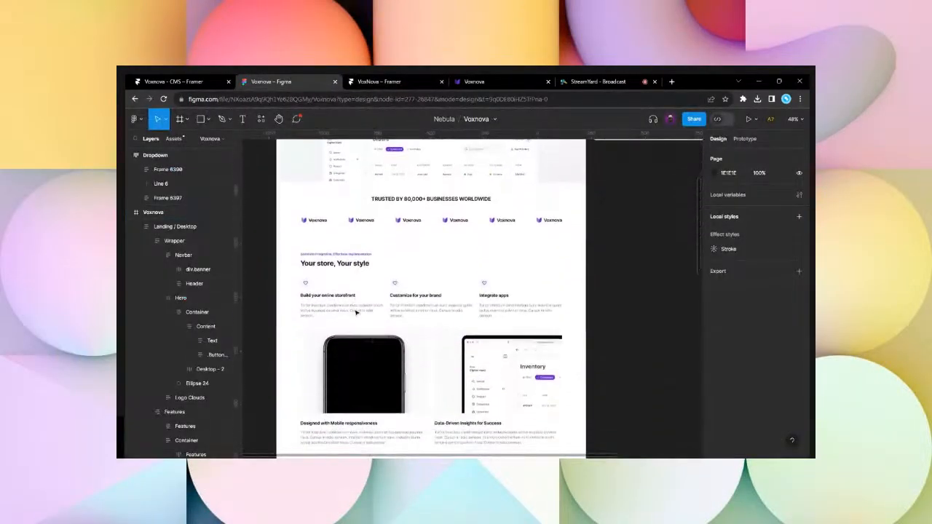
scroll(356, 313, down, 8)
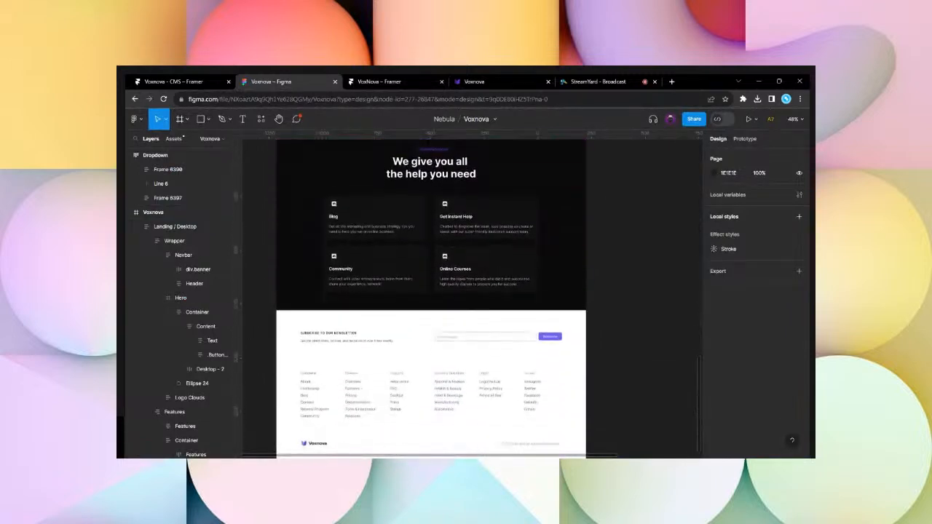
scroll(431, 299, down, 1)
scroll(431, 299, up, 5)
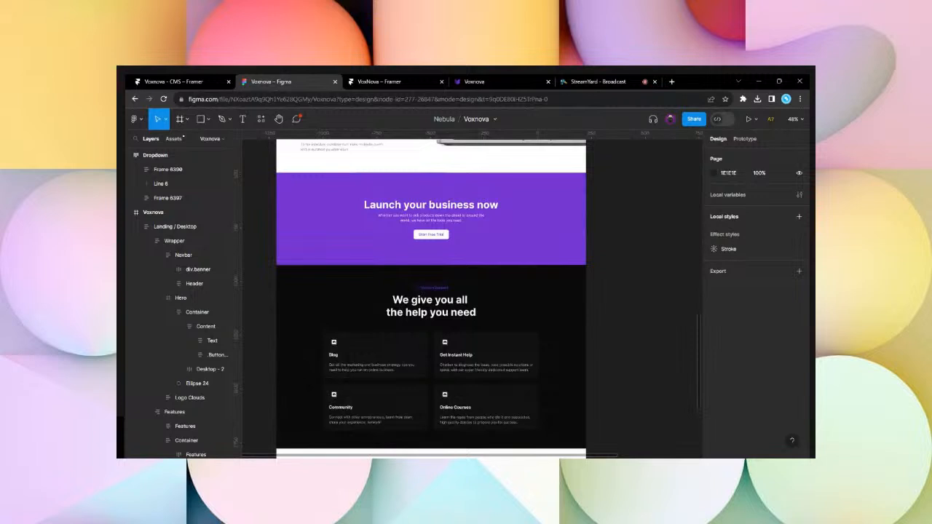
scroll(371, 274, up, 6)
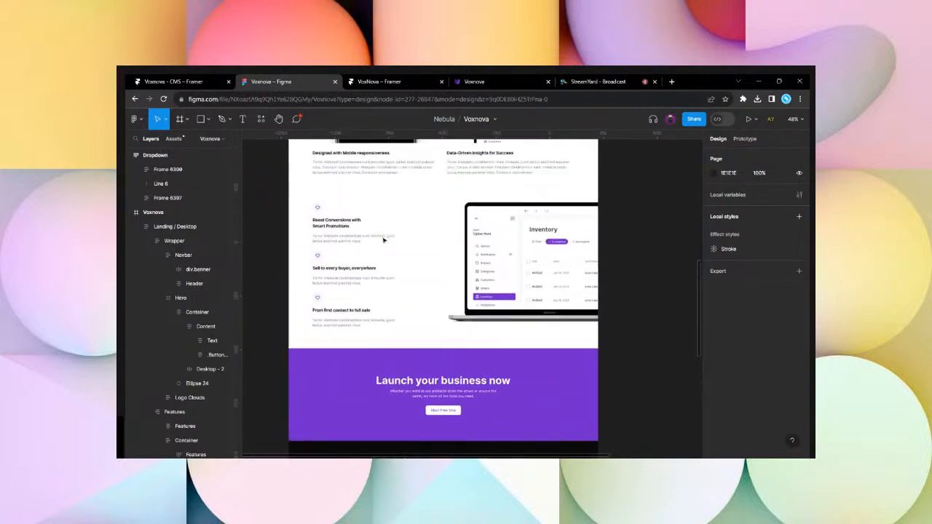
scroll(383, 240, up, 1)
scroll(378, 170, up, 5)
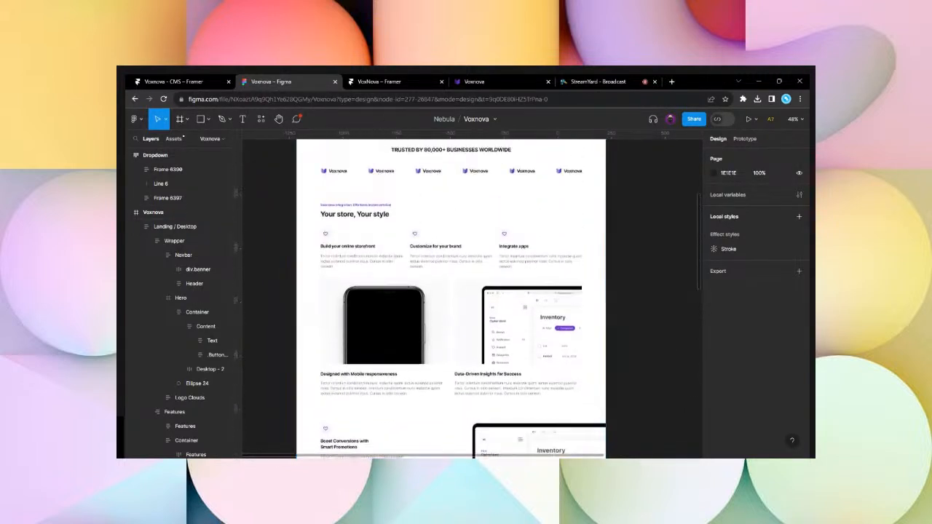
- Reconnect the Voxnova CMS project in Framer after its connection failed
click(174, 81)
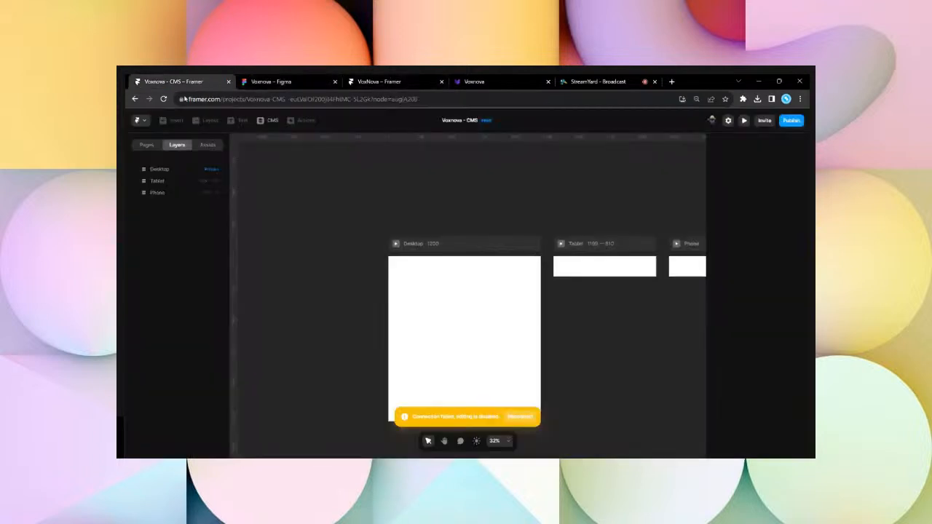
click(515, 417)
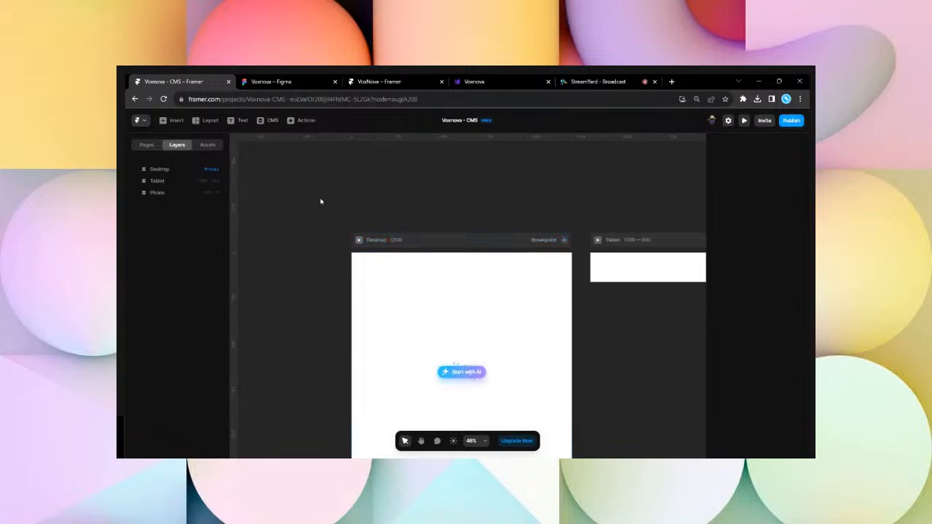
scroll(409, 270, up, 1)
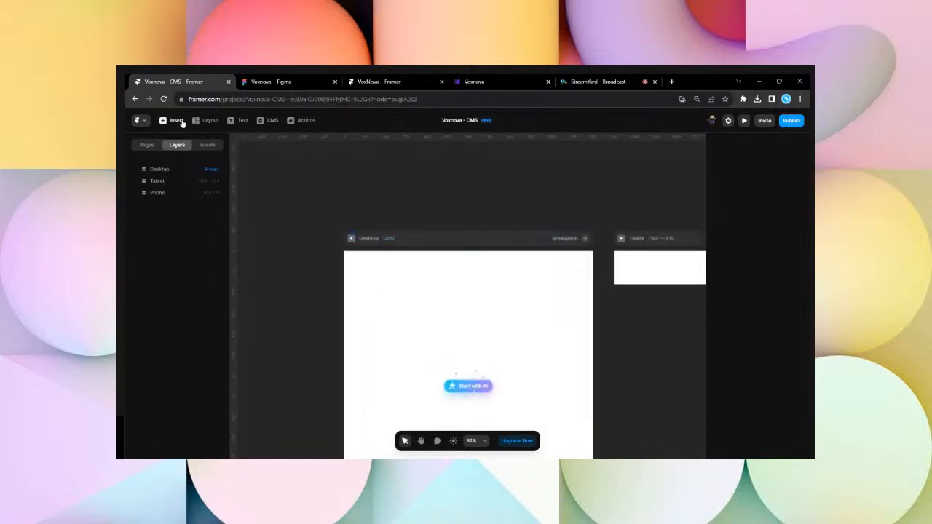
- Select the purple div.banner frame in the Figma design
click(289, 78)
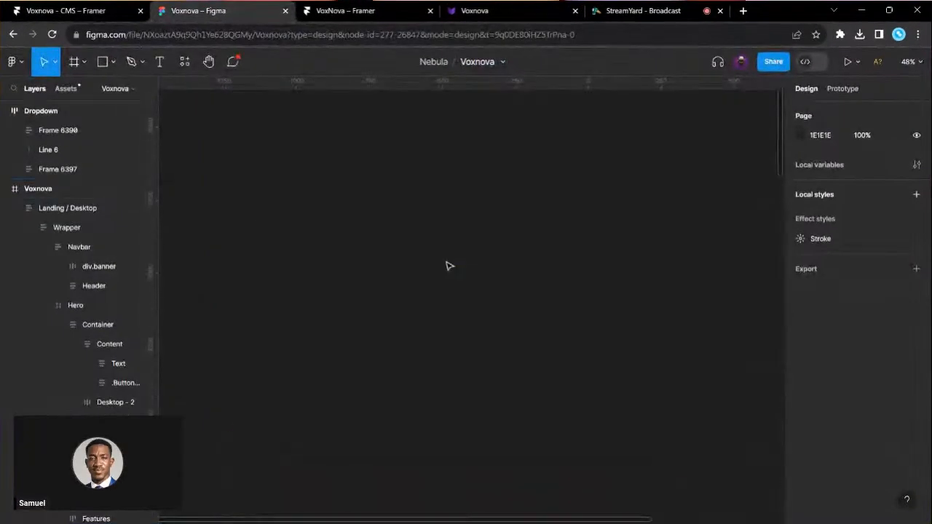
scroll(357, 259, up, 5)
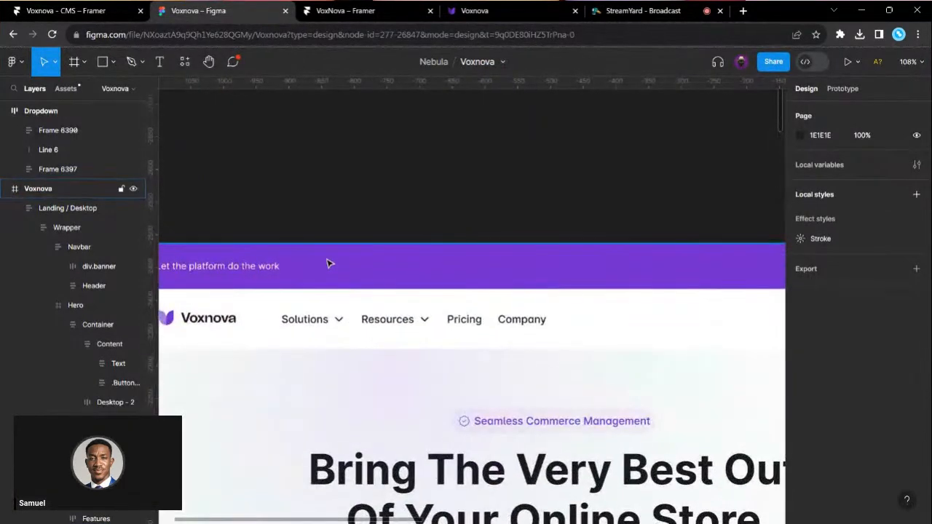
click(379, 270)
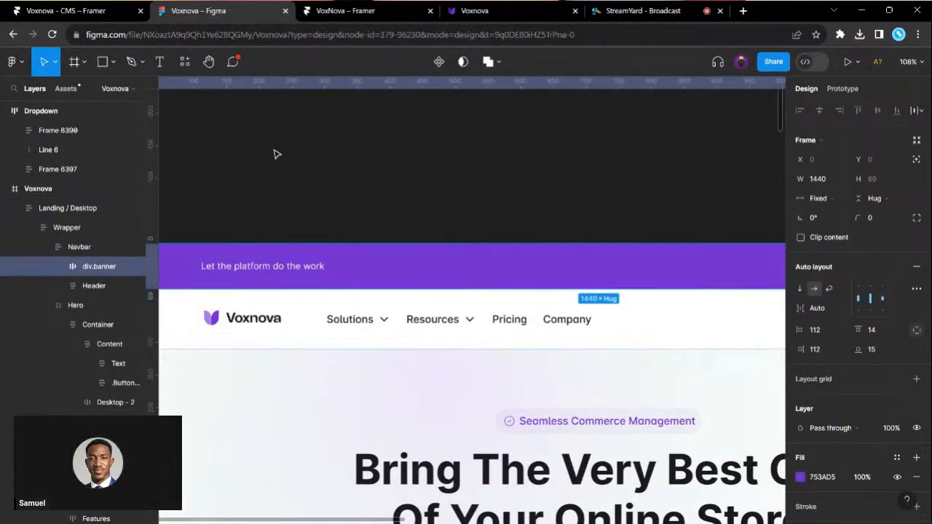
- Clear the banner selection and bring up the published Voxnova website
click(98, 10)
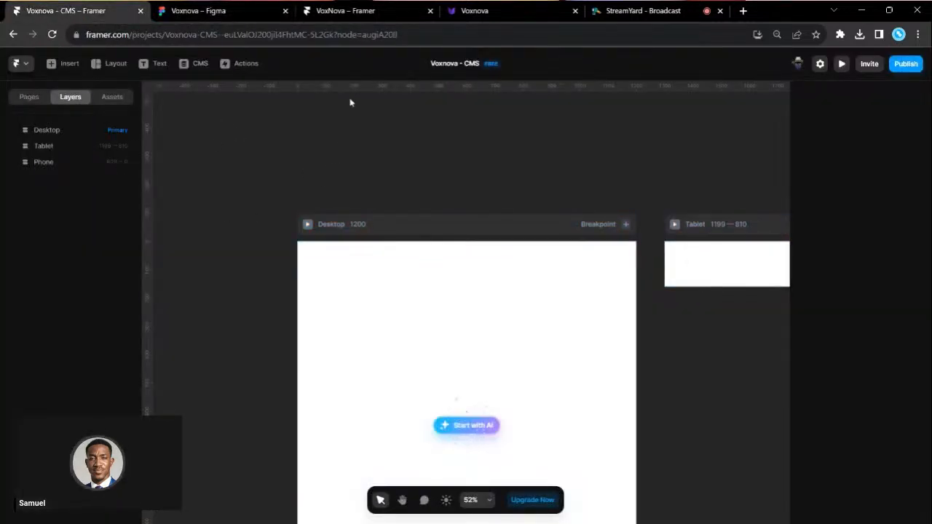
click(219, 10)
scroll(419, 218, down, 3)
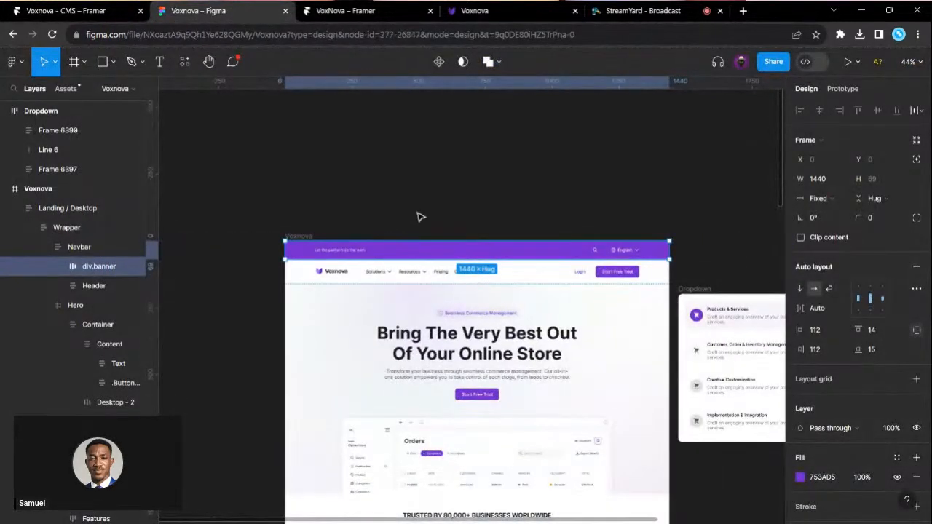
click(420, 216)
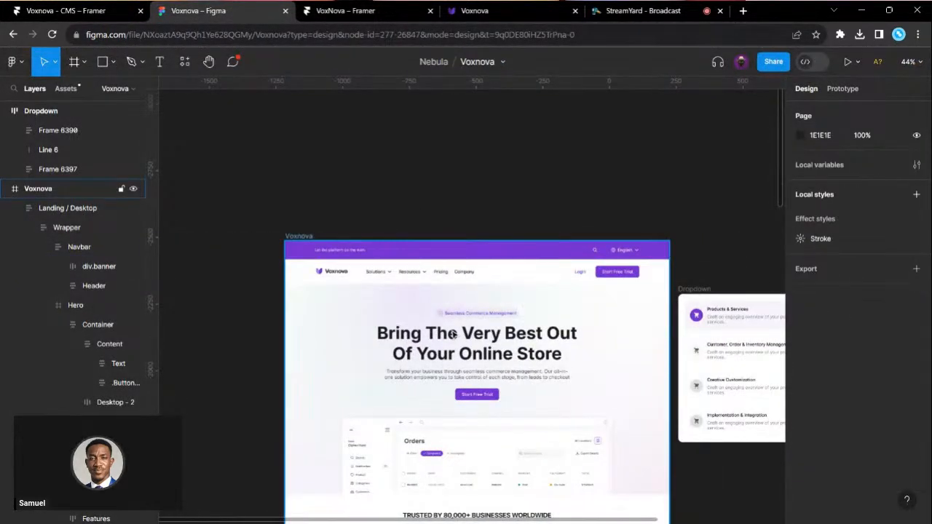
click(80, 10)
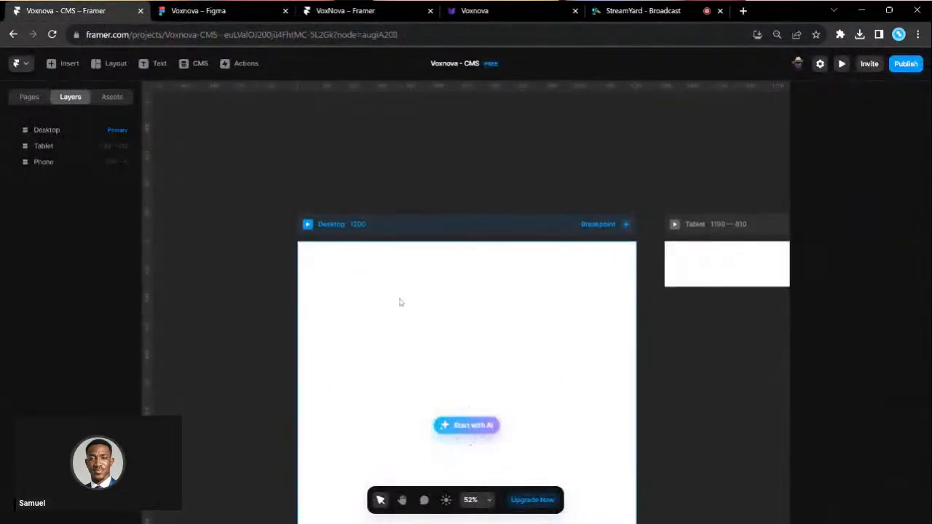
scroll(399, 302, up, 3)
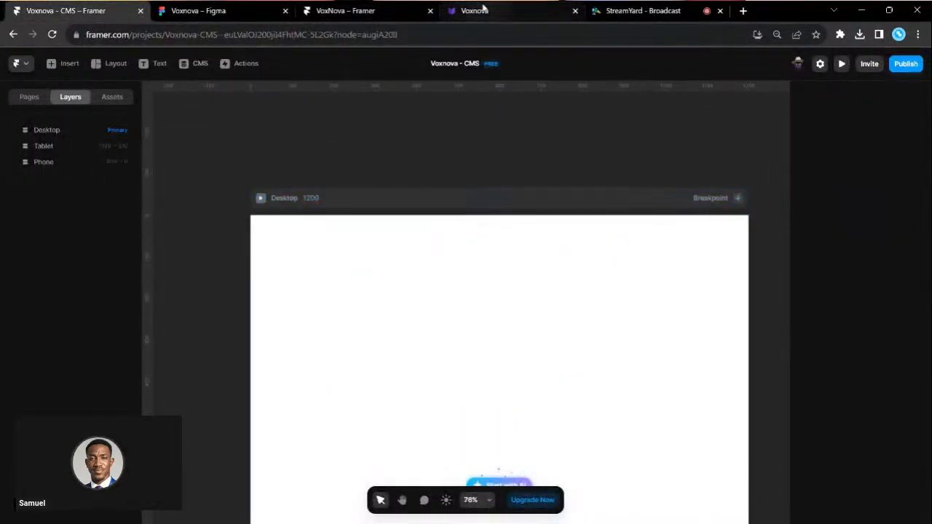
click(480, 10)
scroll(429, 308, down, 3)
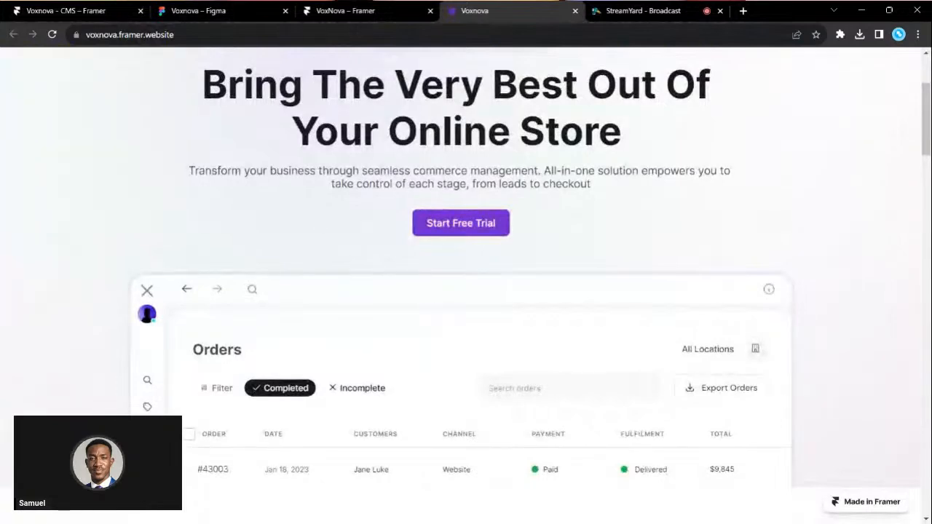
- Open and close the live site's Solutions menu
click(129, 34)
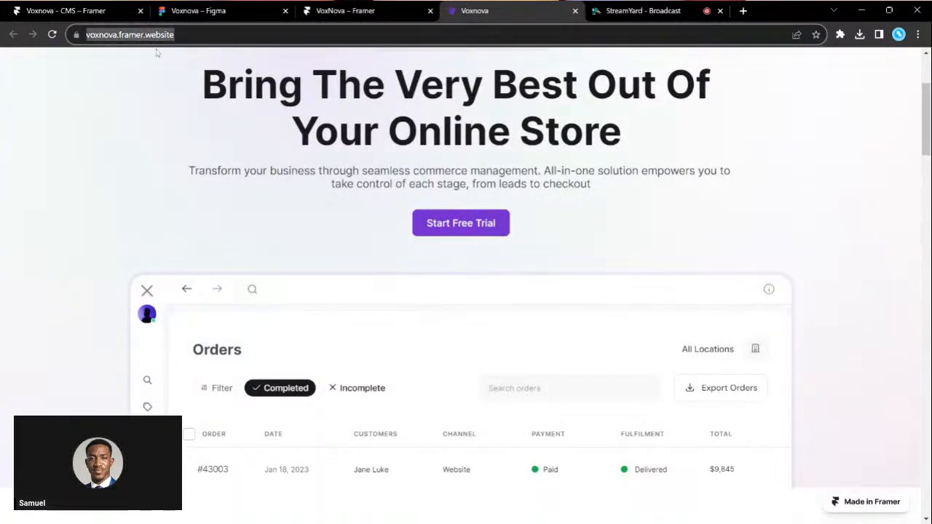
click(154, 78)
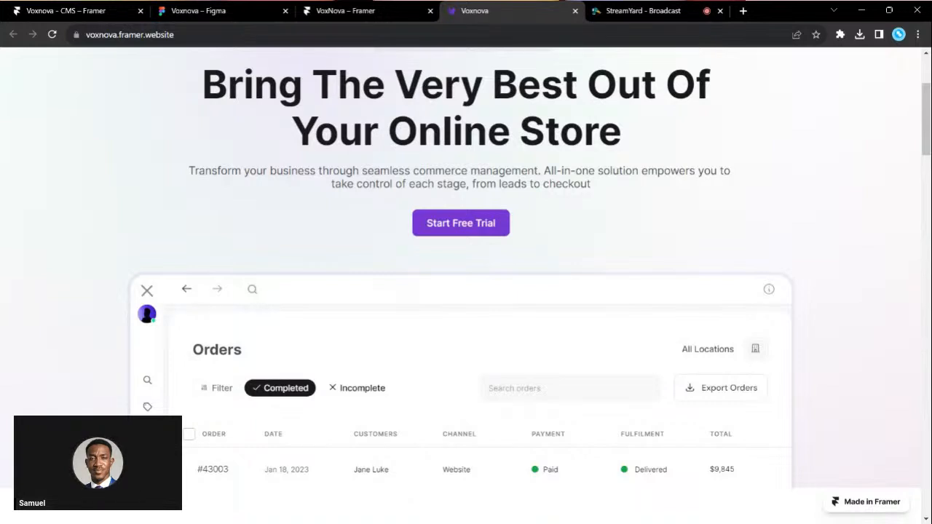
scroll(237, 136, up, 3)
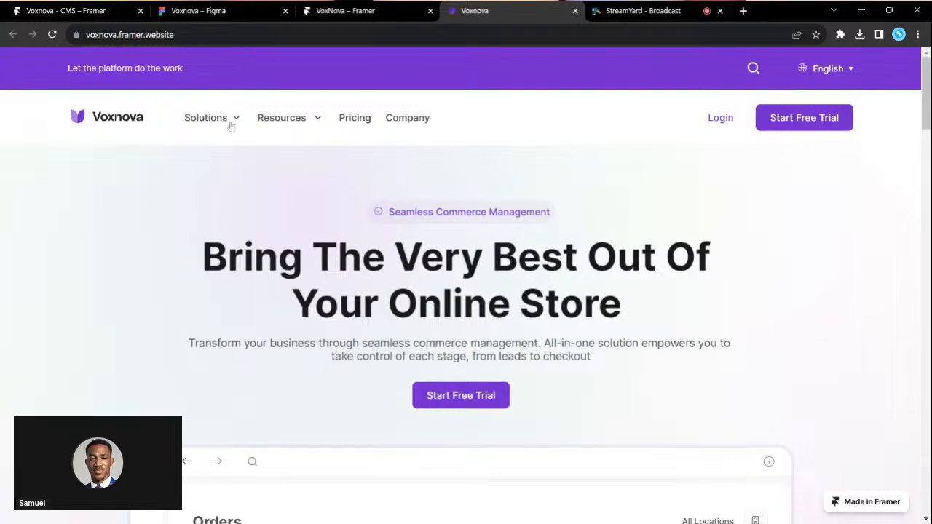
click(231, 126)
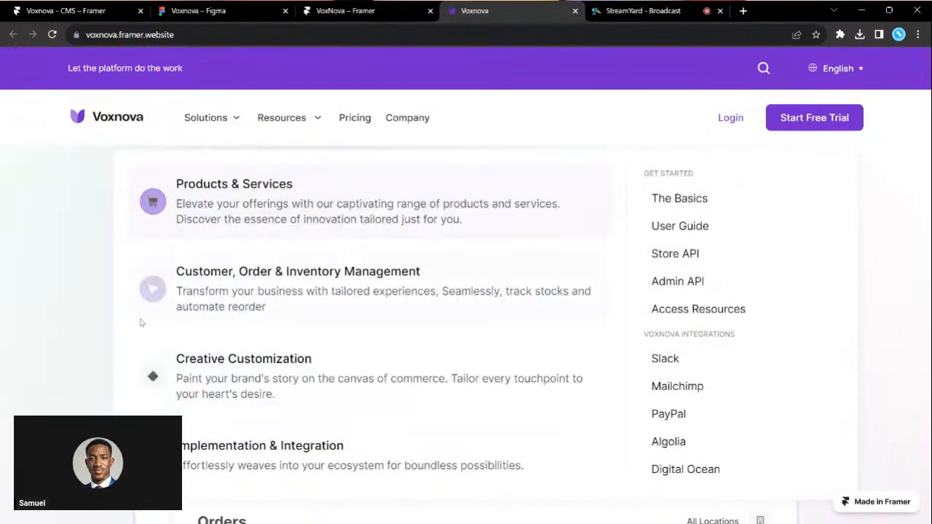
click(82, 305)
scroll(459, 300, down, 1)
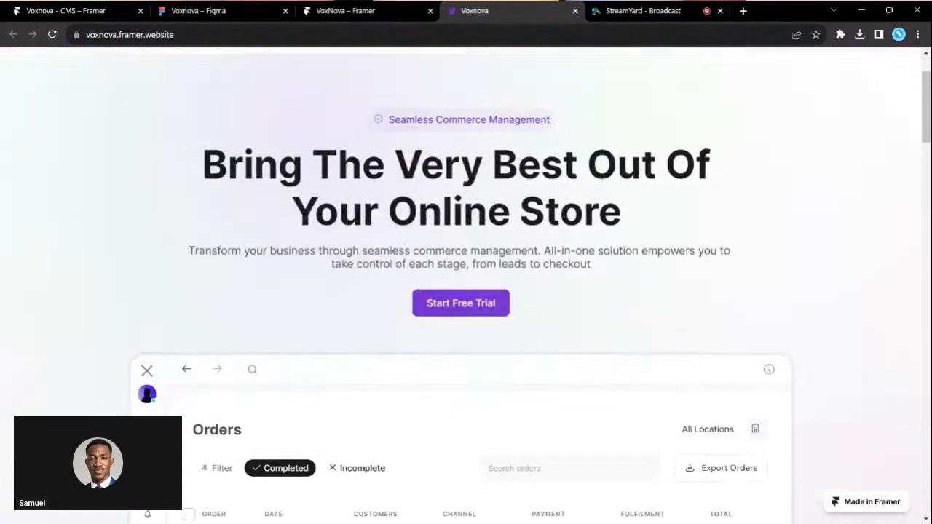
scroll(461, 301, up, 2)
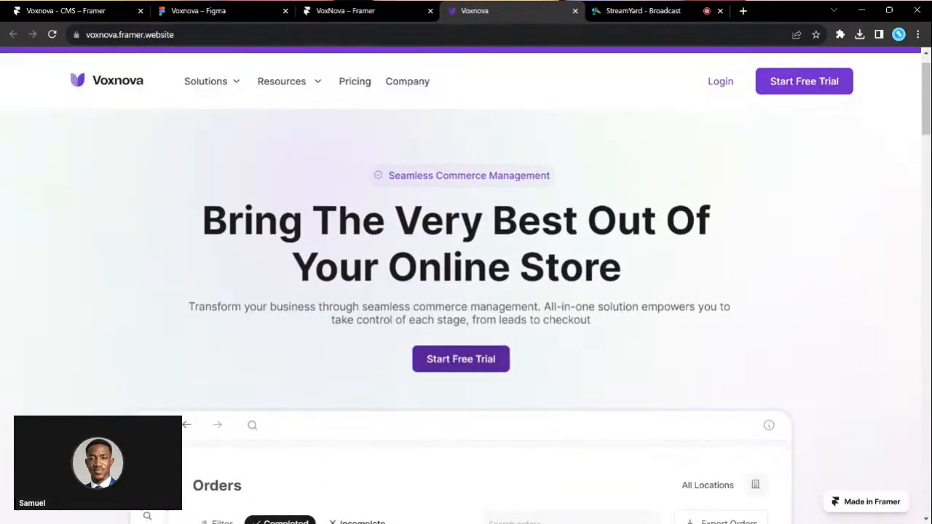
scroll(757, 110, up, 1)
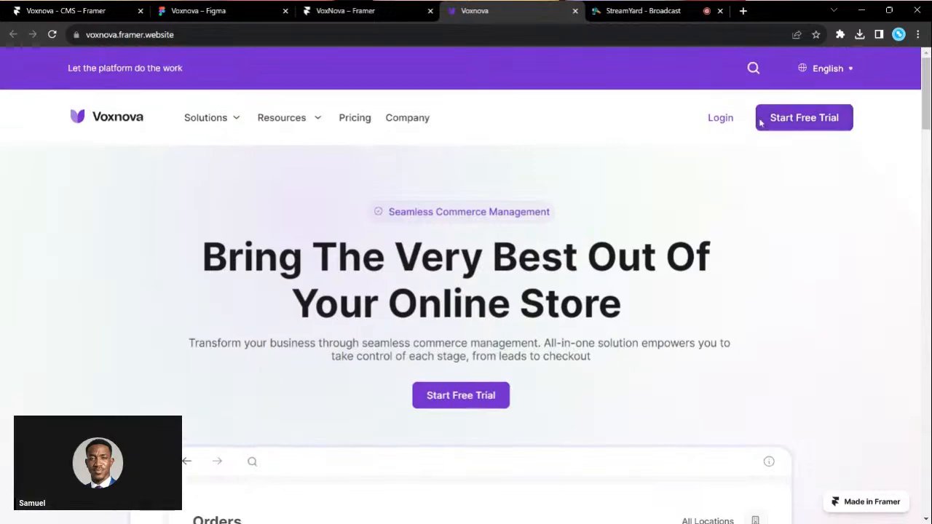
- Try the search overlay, then type and erase 'mo' in the newsletter email field
click(753, 69)
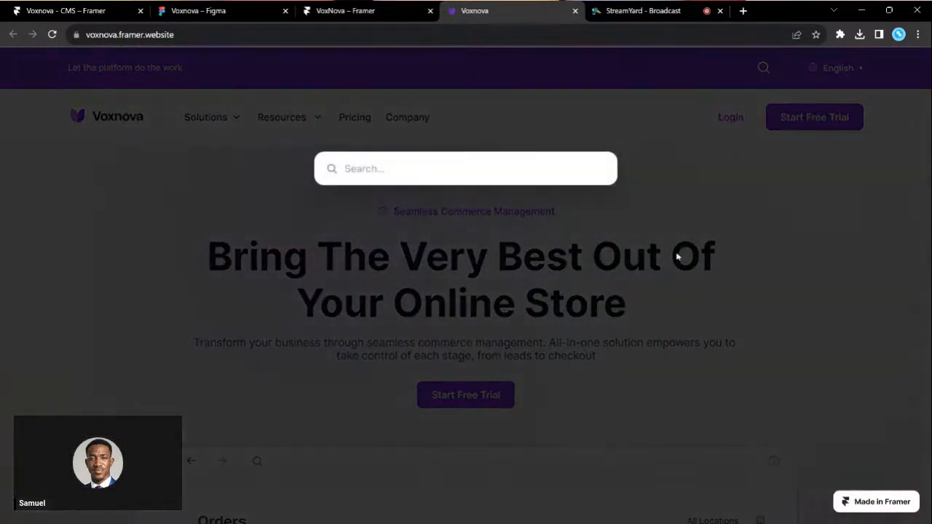
click(682, 254)
scroll(616, 309, down, 3)
scroll(617, 309, down, 12)
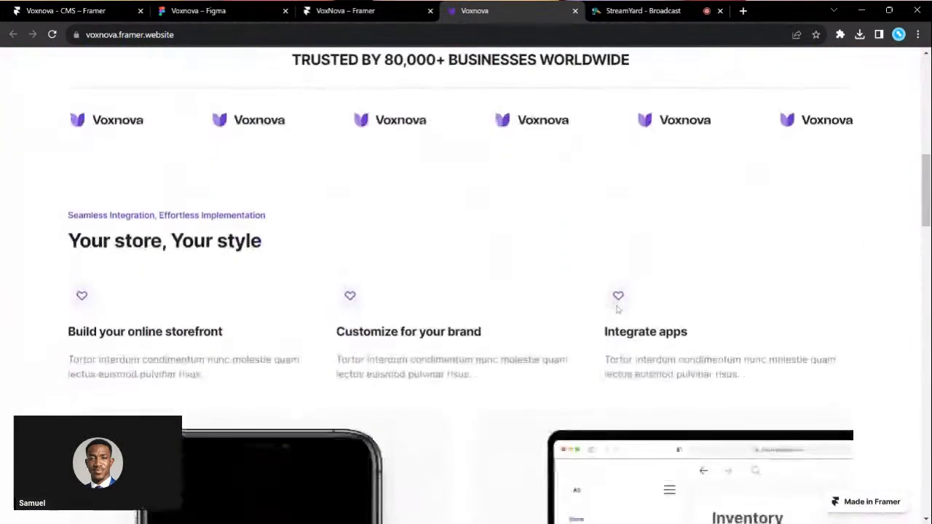
scroll(616, 310, down, 15)
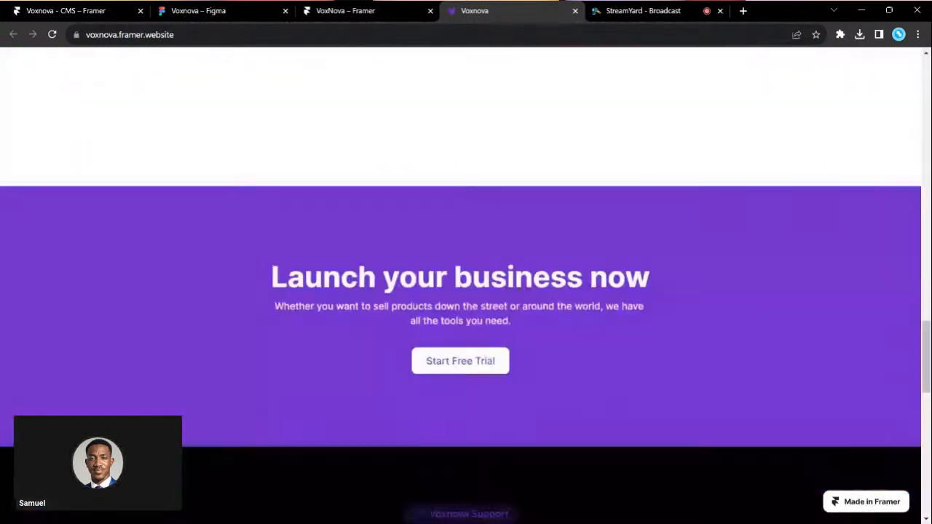
scroll(613, 246, down, 3)
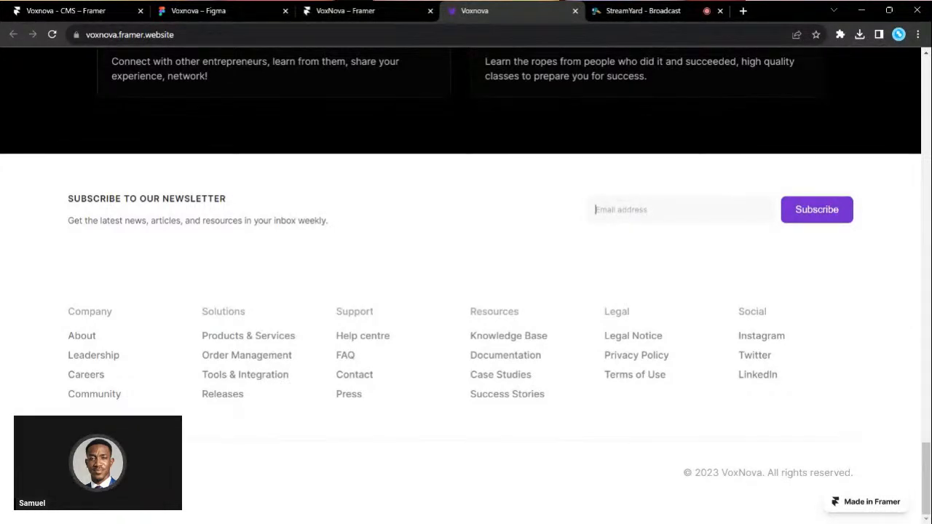
text(moses)
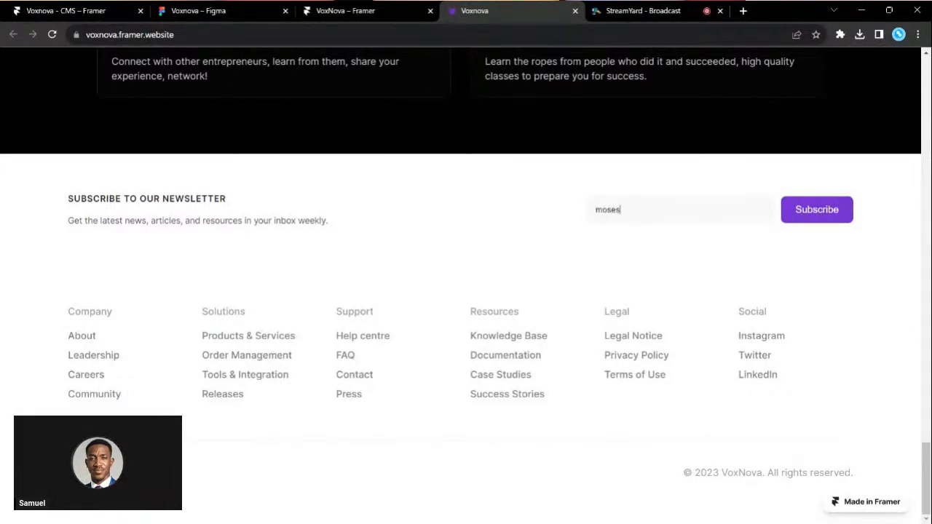
key(BackSpace)
key(BackSpace)
key(BackSpace)
key(BackSpace)
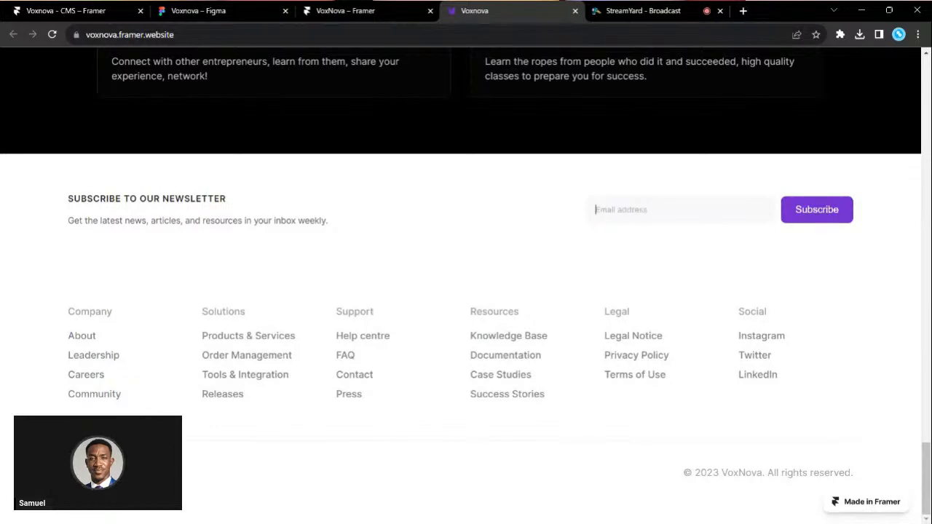
- Type and erase 'hbhvu' in the Orders mock-up's search field
scroll(538, 233, up, 6)
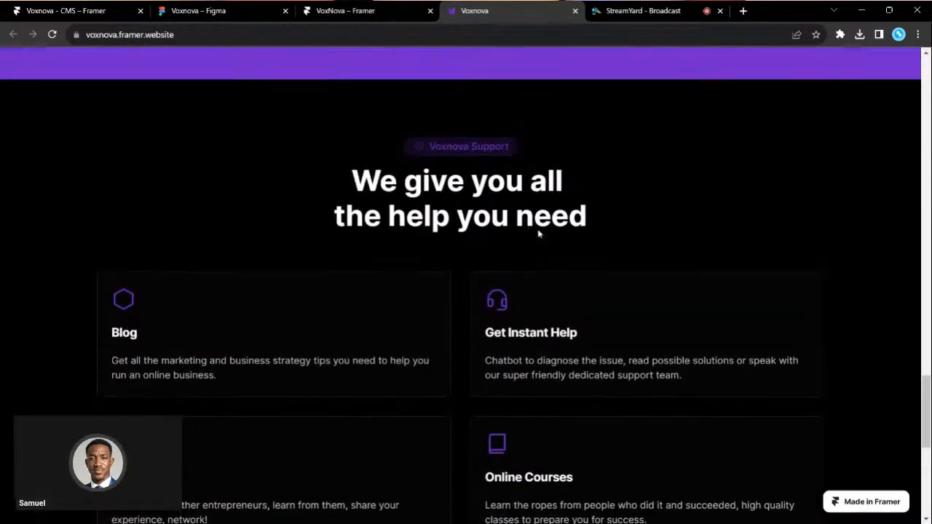
scroll(539, 233, up, 15)
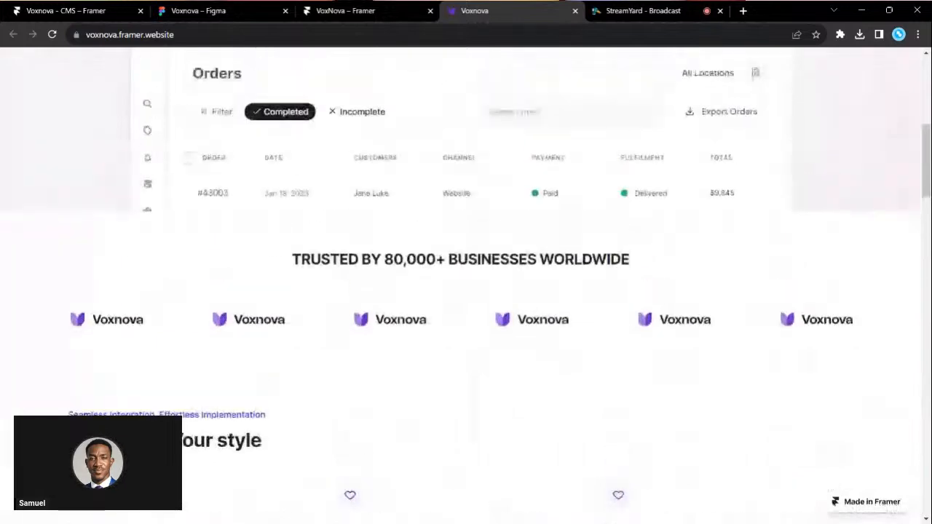
scroll(246, 387, up, 4)
scroll(227, 285, up, 1)
scroll(226, 285, down, 1)
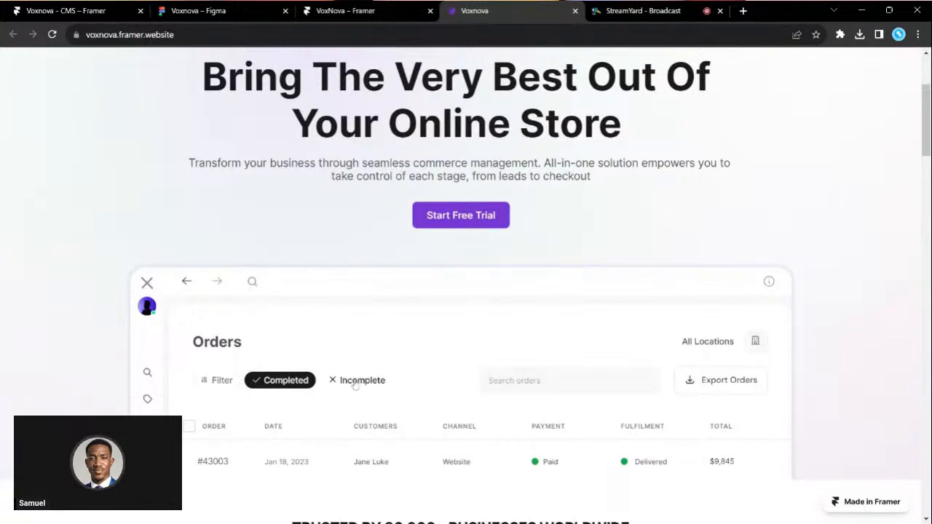
scroll(354, 386, down, 1)
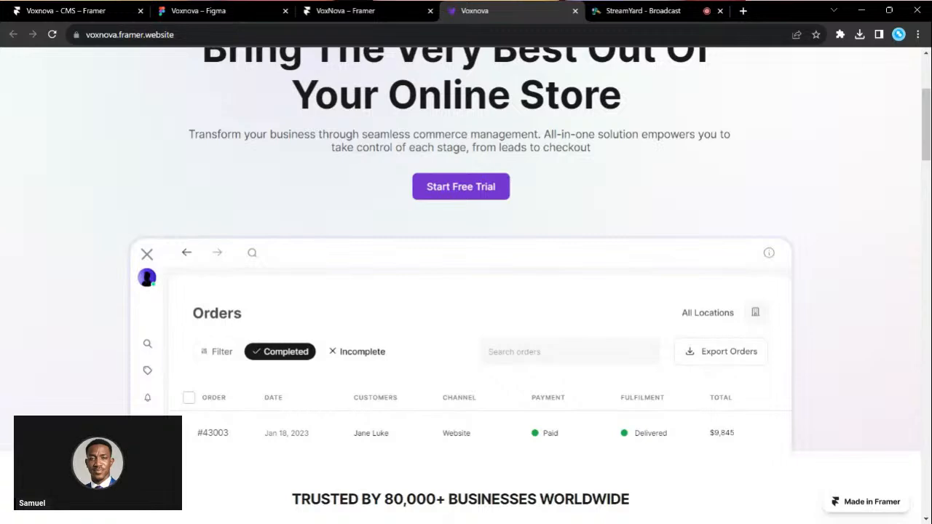
click(559, 349)
scroll(559, 348, up, 5)
text(hbhvu)
key(BackSpace)
key(BackSpace)
key(BackSpace)
key(BackSpace)
key(BackSpace)
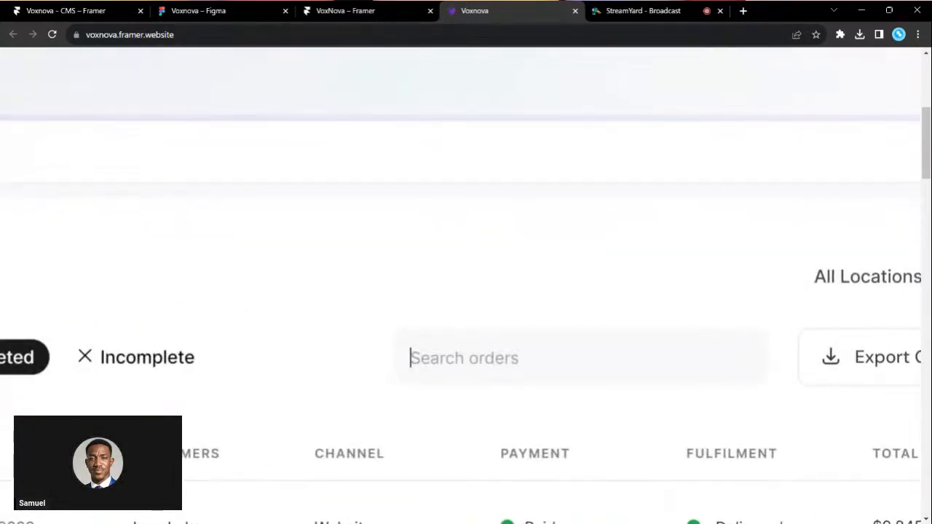
scroll(347, 362, down, 5)
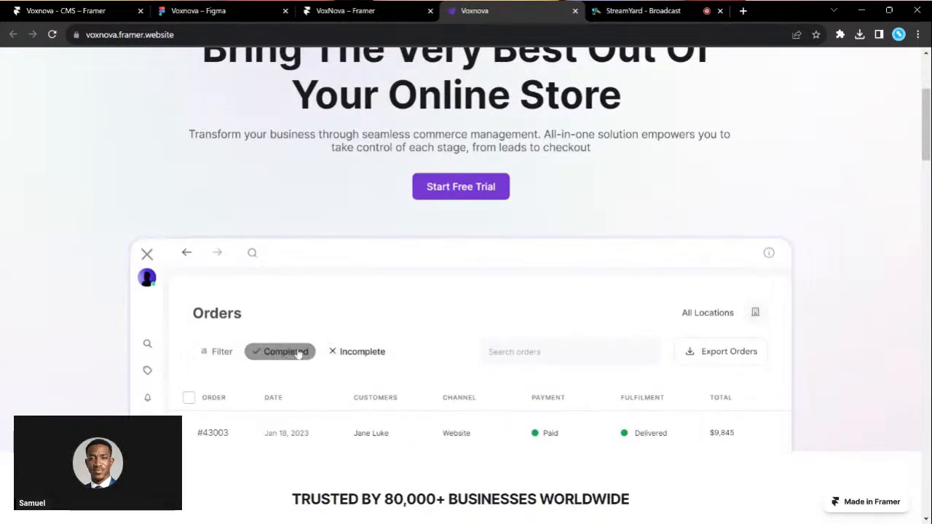
- Expand and collapse the Orders mock-up sidebar and open and close its search modal
click(146, 257)
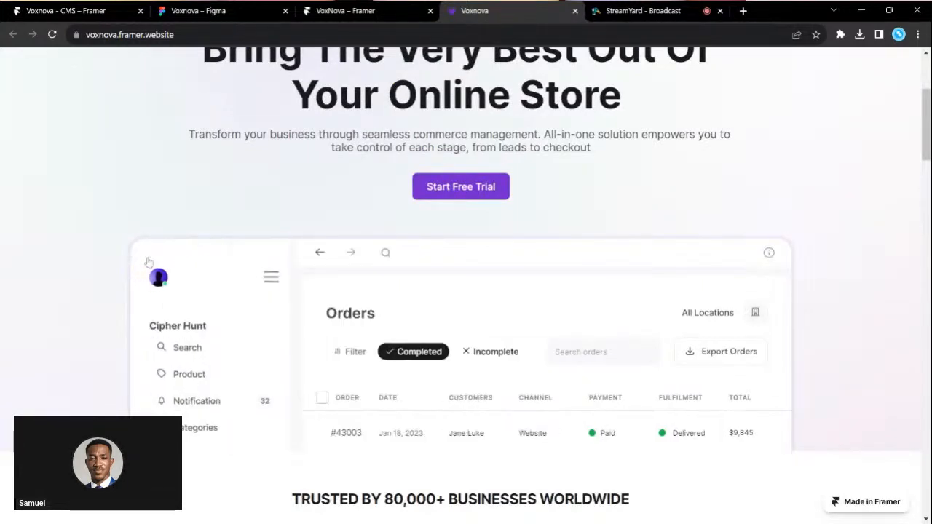
click(276, 279)
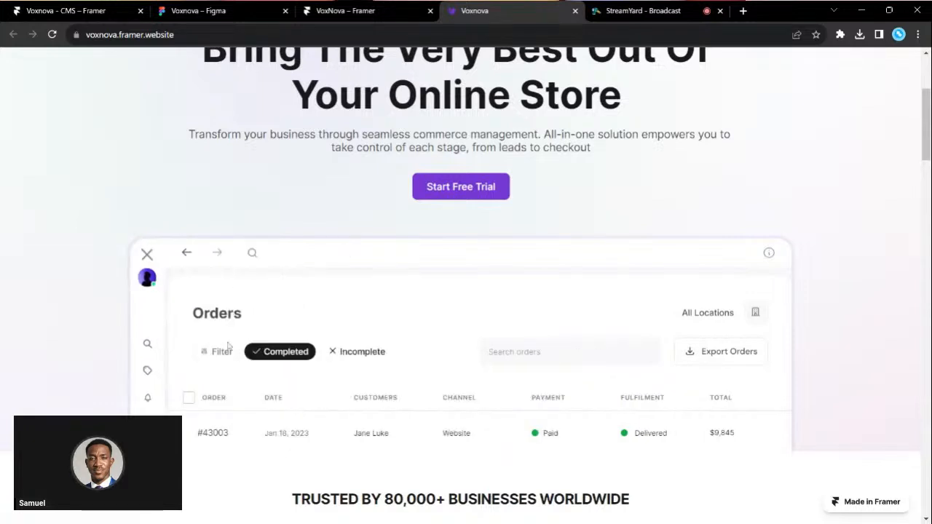
click(252, 255)
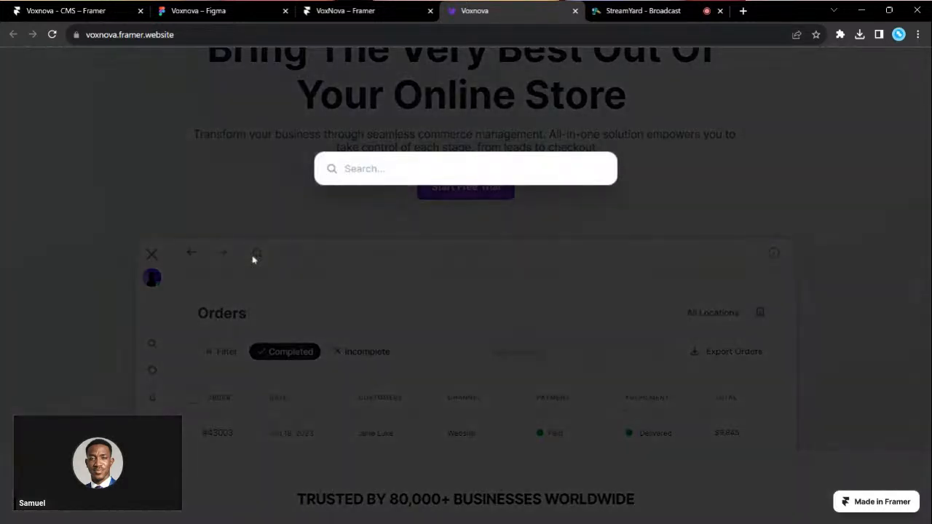
click(253, 260)
scroll(354, 322, down, 2)
scroll(445, 309, up, 1)
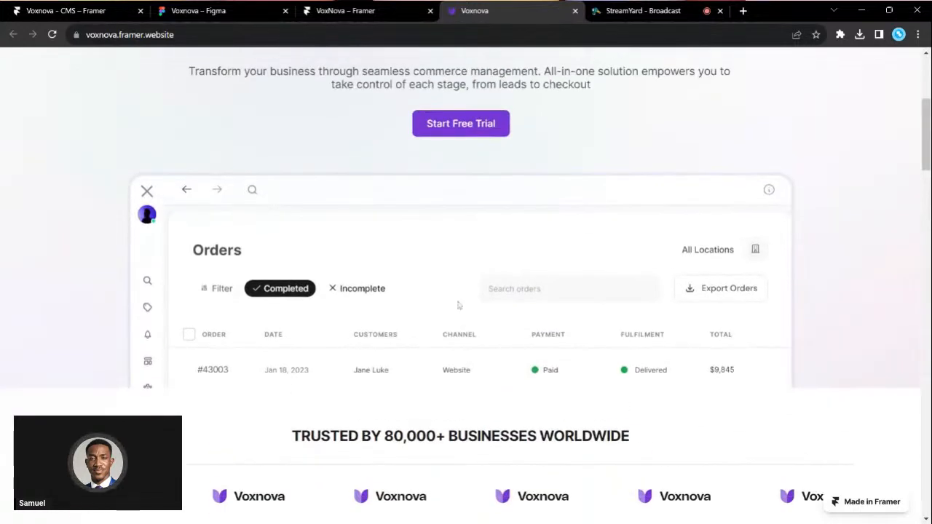
scroll(377, 347, up, 1)
scroll(377, 347, up, 1)
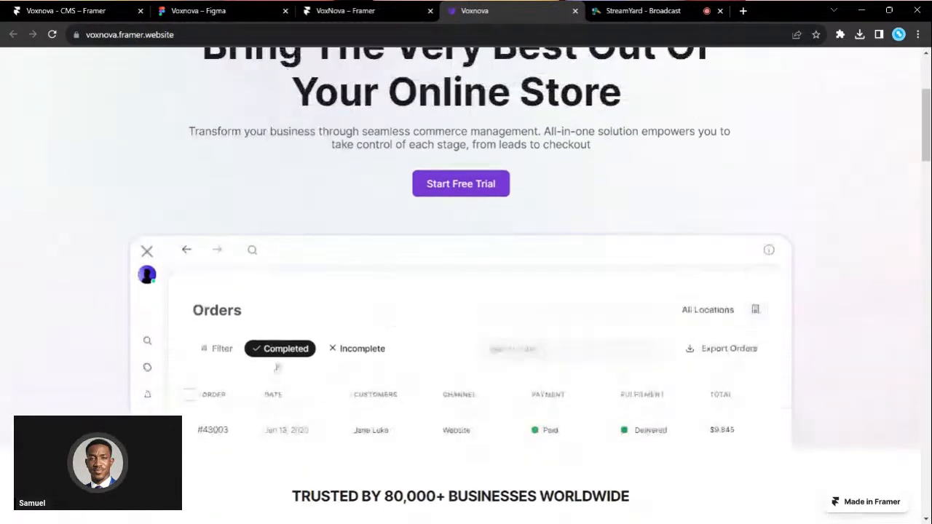
scroll(377, 348, up, 1)
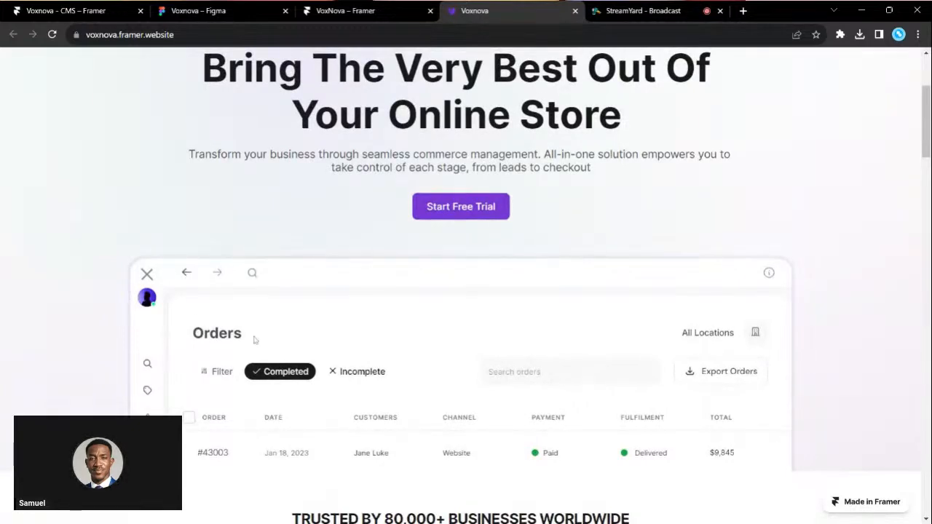
scroll(255, 339, up, 3)
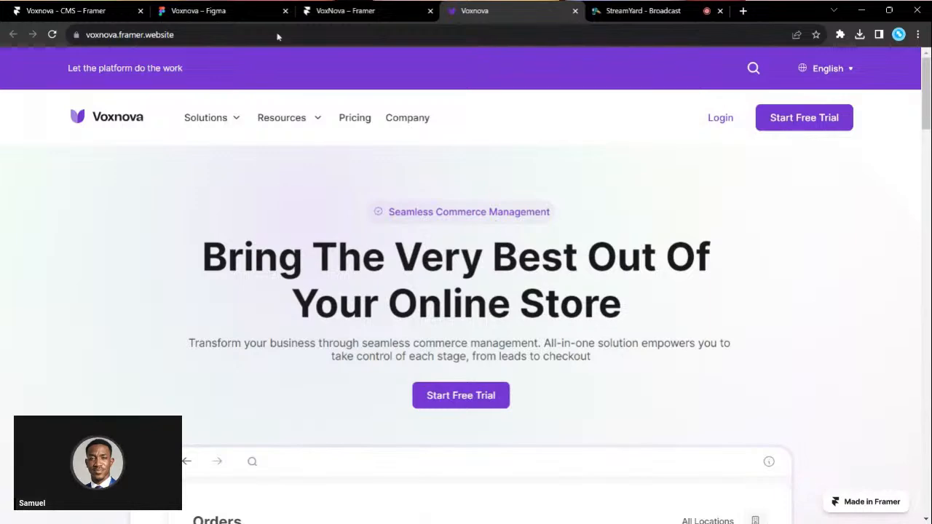
click(246, 11)
scroll(401, 301, down, 2)
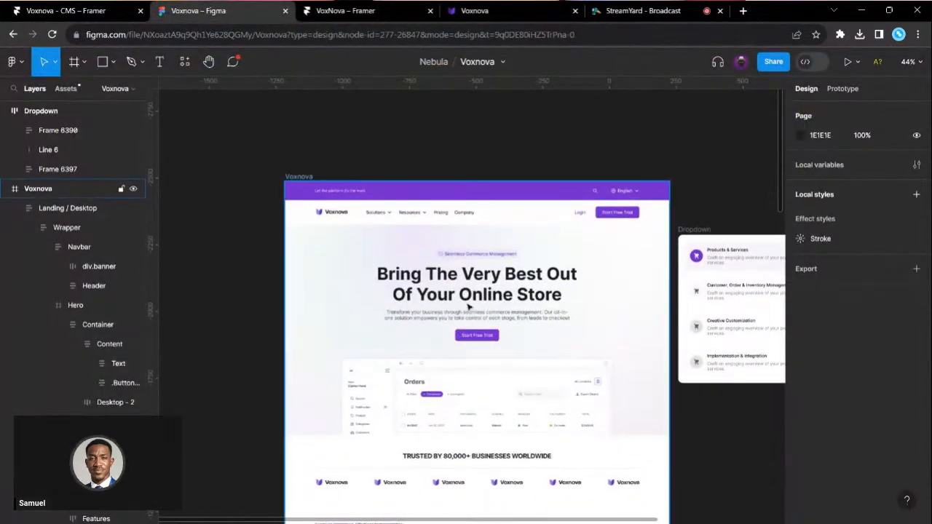
scroll(468, 307, right, 5)
scroll(468, 307, right, 1)
scroll(408, 306, left, 3)
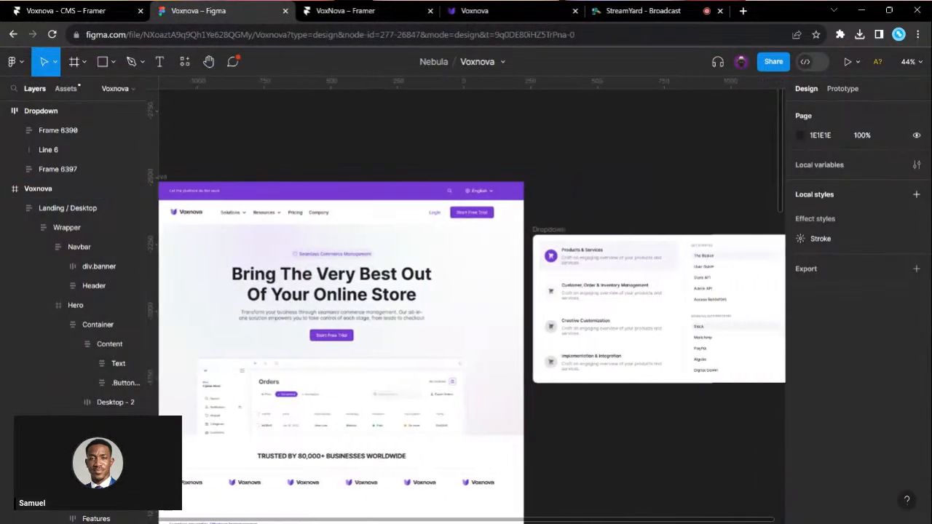
scroll(352, 306, up, 3)
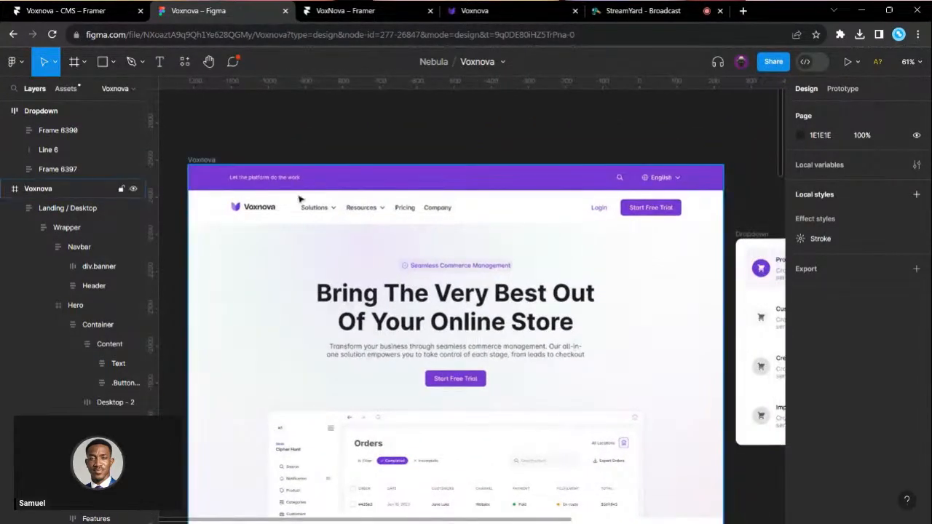
- Compare the VoxNova Framer project with the live Voxnova site
click(325, 22)
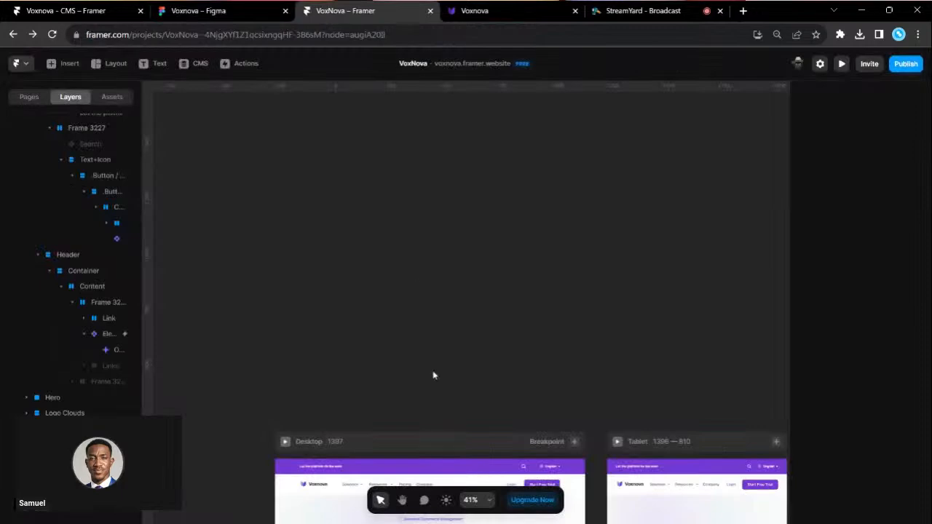
key(ctrl+Tab)
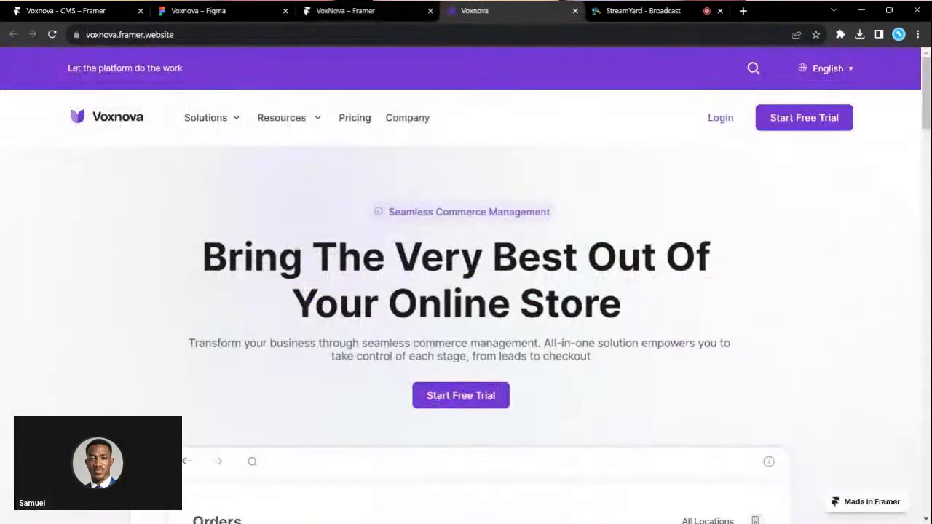
scroll(437, 400, down, 3)
click(350, 10)
scroll(420, 334, down, 3)
scroll(421, 334, up, 1)
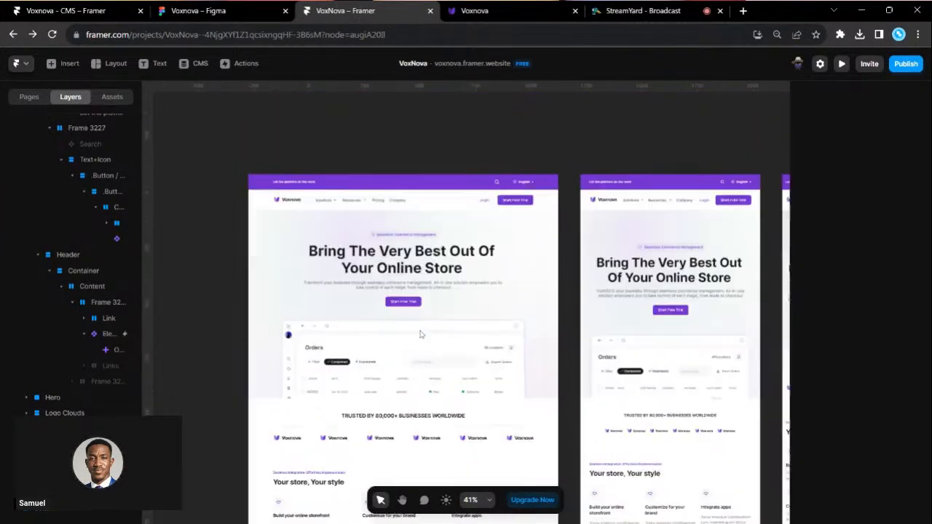
scroll(420, 183, right, 5)
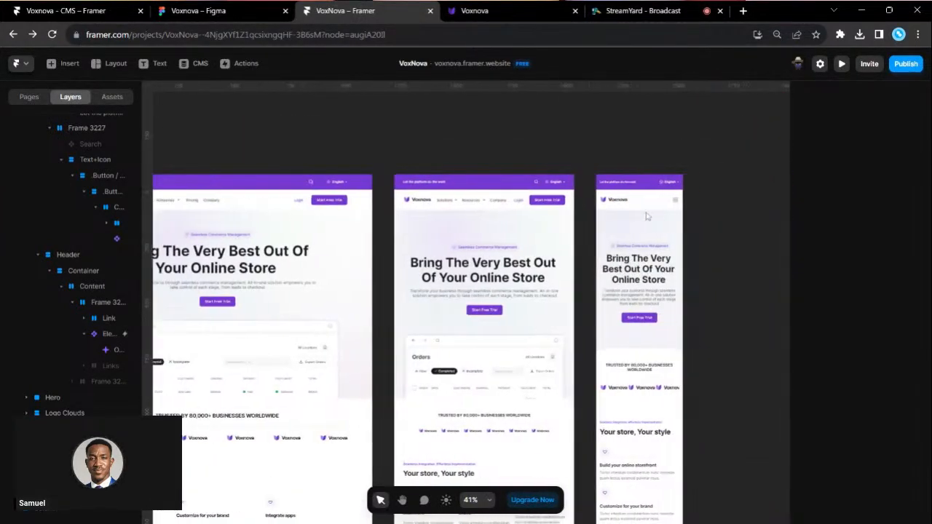
scroll(684, 250, up, 3)
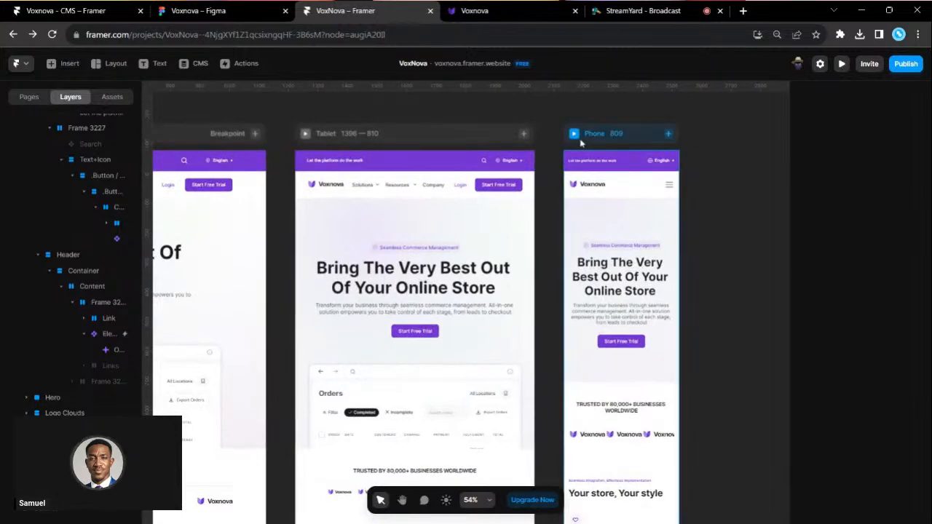
- Preview the page at phone width, test the mobile menu, then widen it to desktop
click(574, 134)
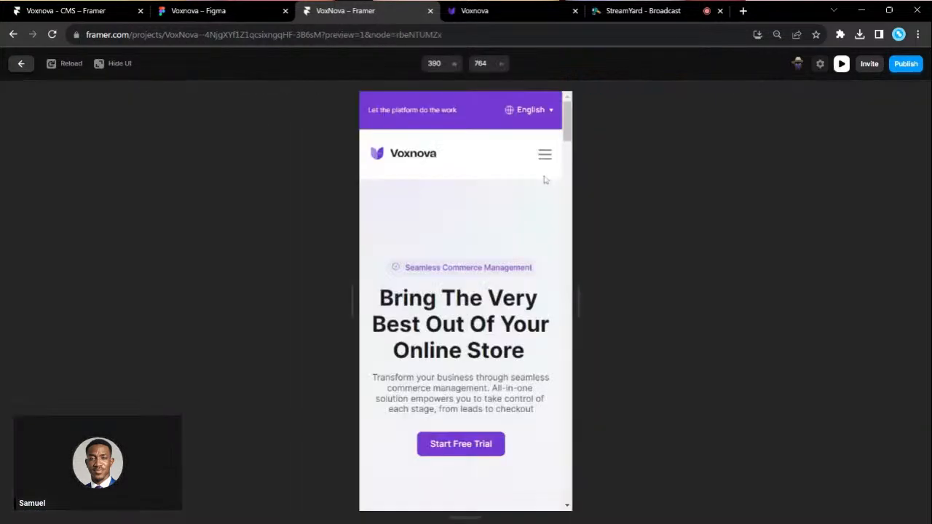
click(545, 155)
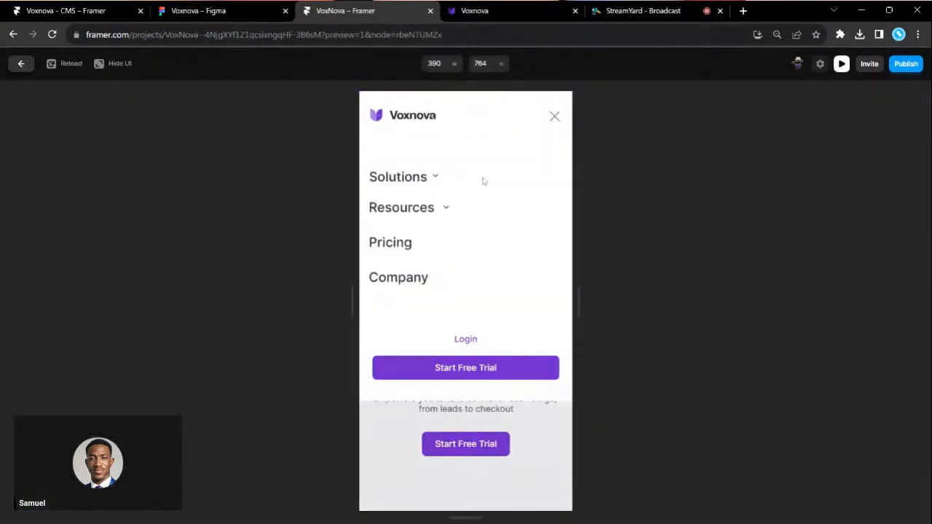
click(554, 118)
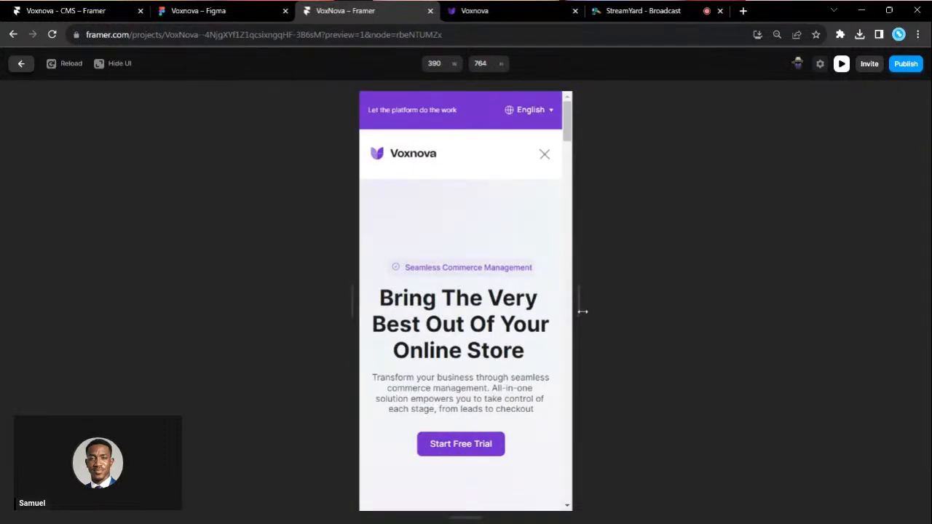
drag(641, 294, 909, 269)
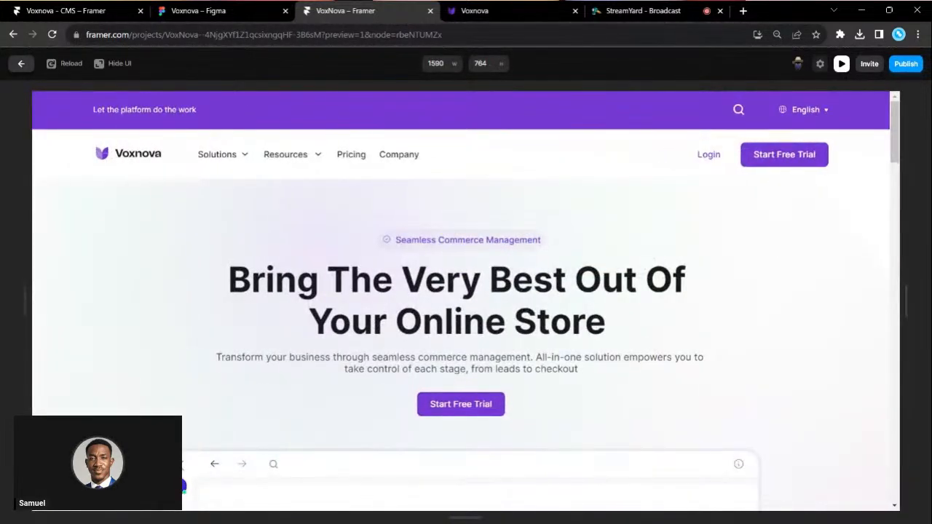
scroll(466, 301, down, 3)
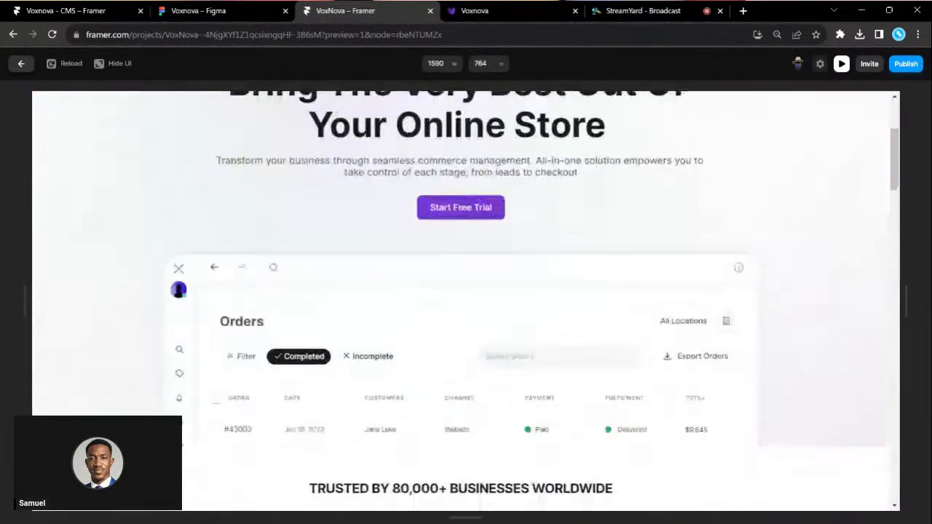
click(21, 64)
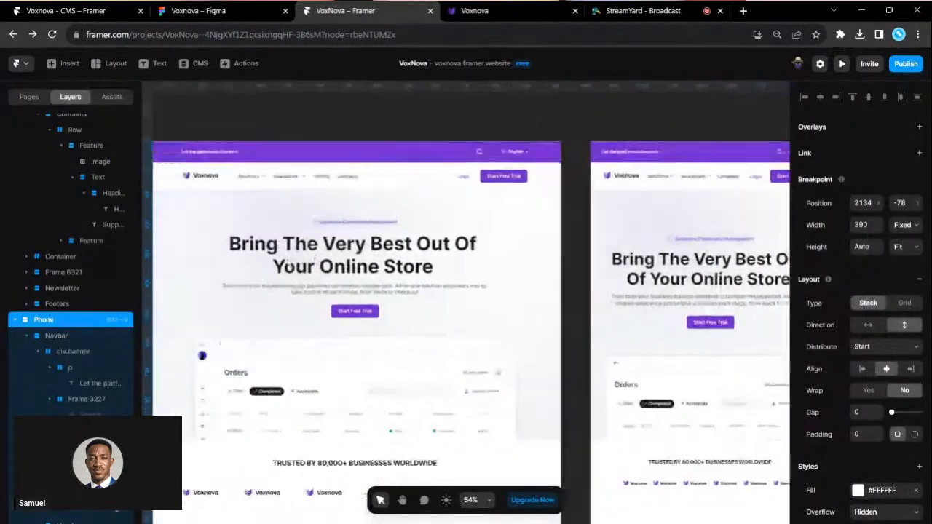
click(136, 11)
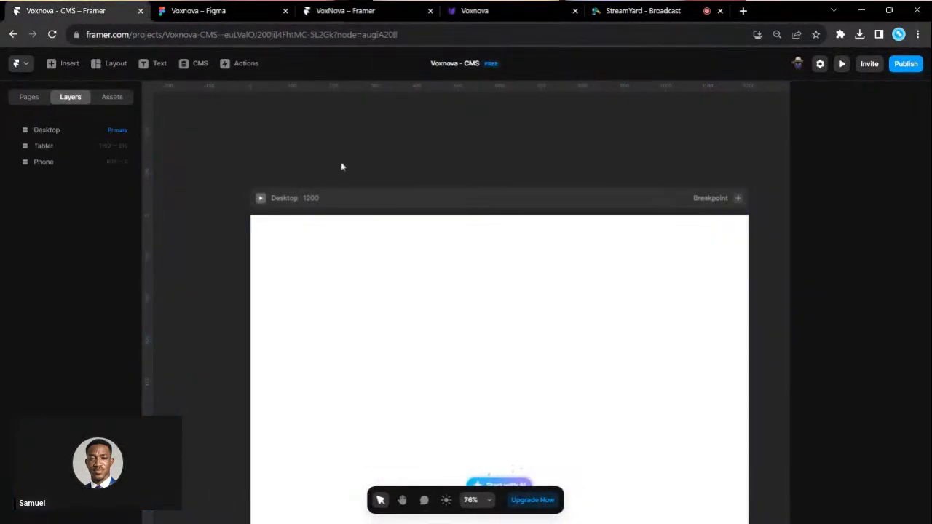
- Run the Figma to HTML with Framer plugin on the selected Navbar layer
click(195, 11)
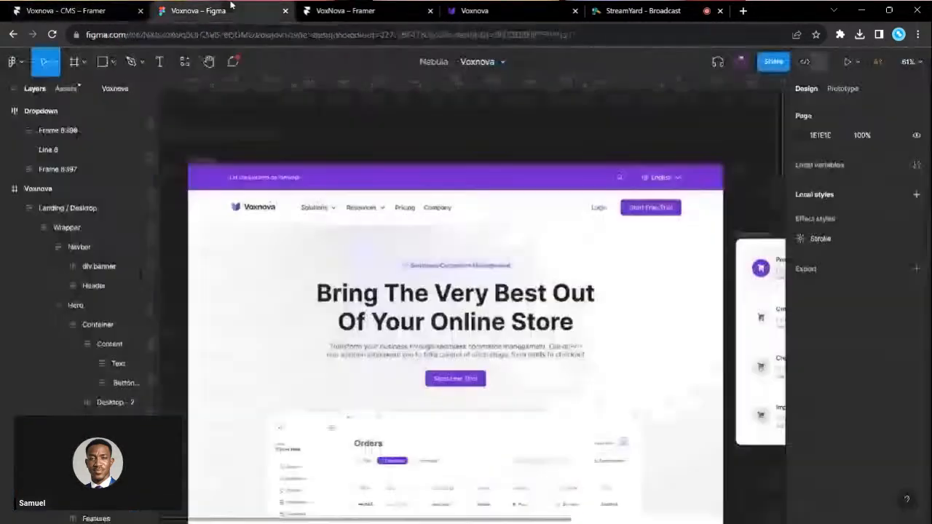
click(184, 62)
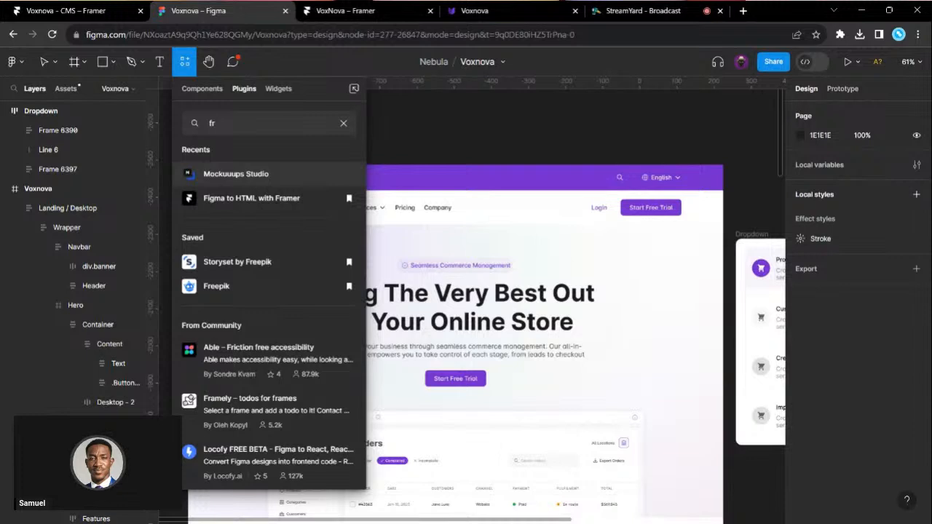
click(218, 198)
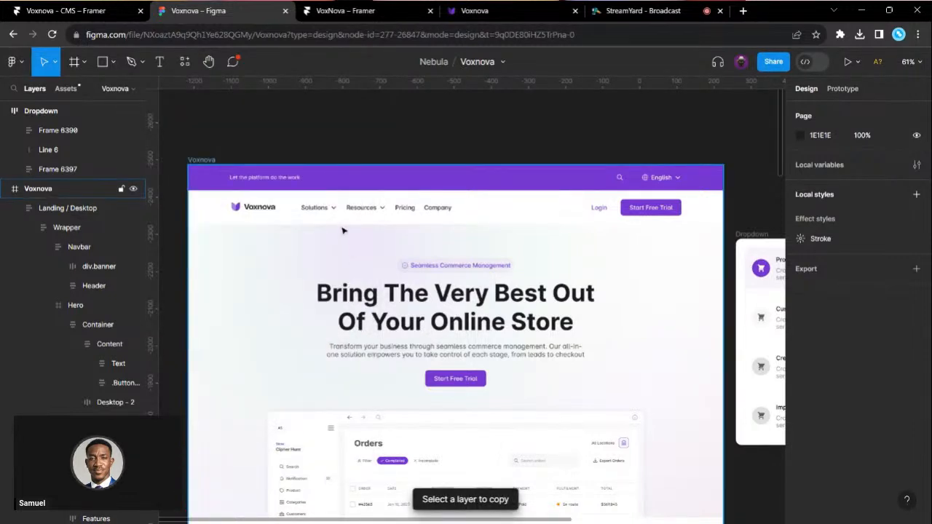
click(369, 210)
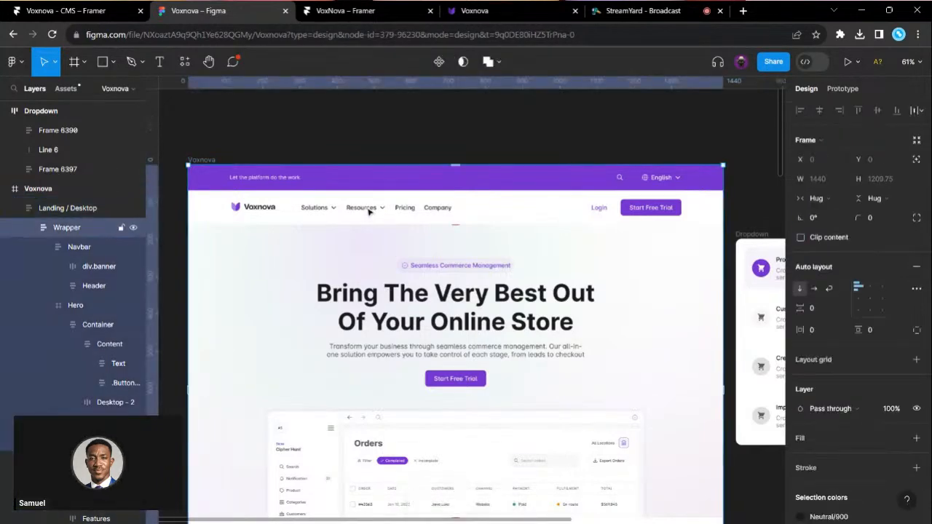
click(369, 210)
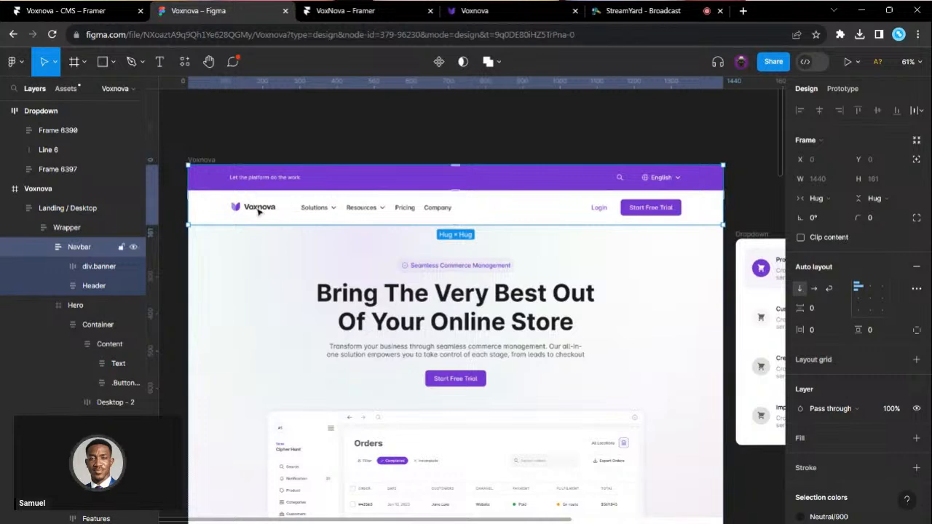
click(163, 65)
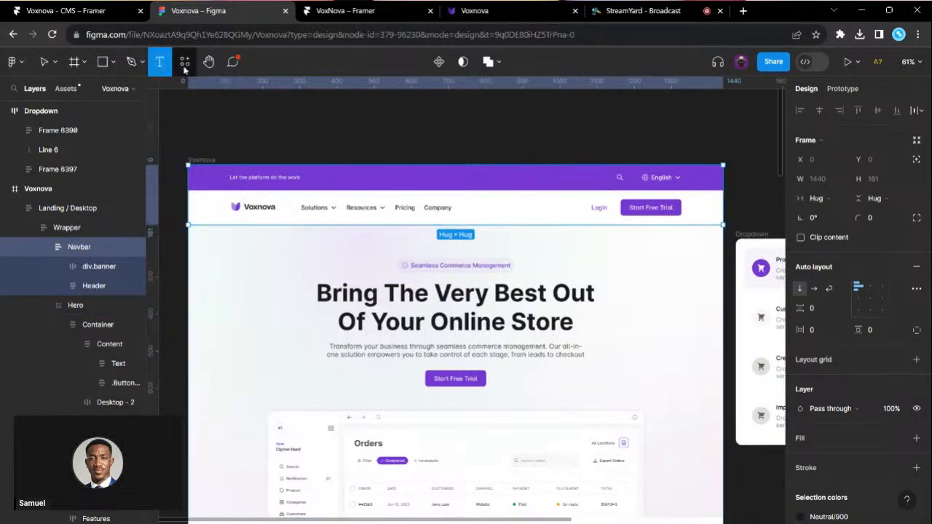
click(184, 65)
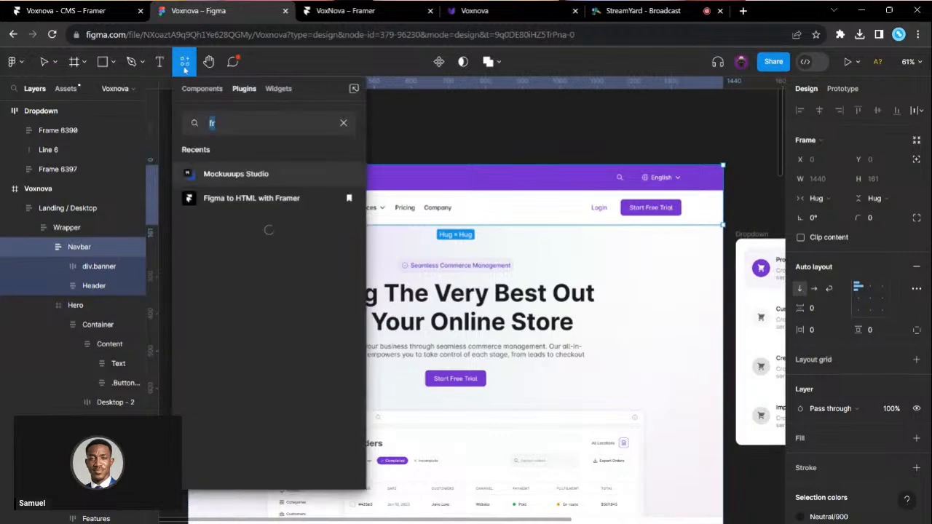
click(258, 199)
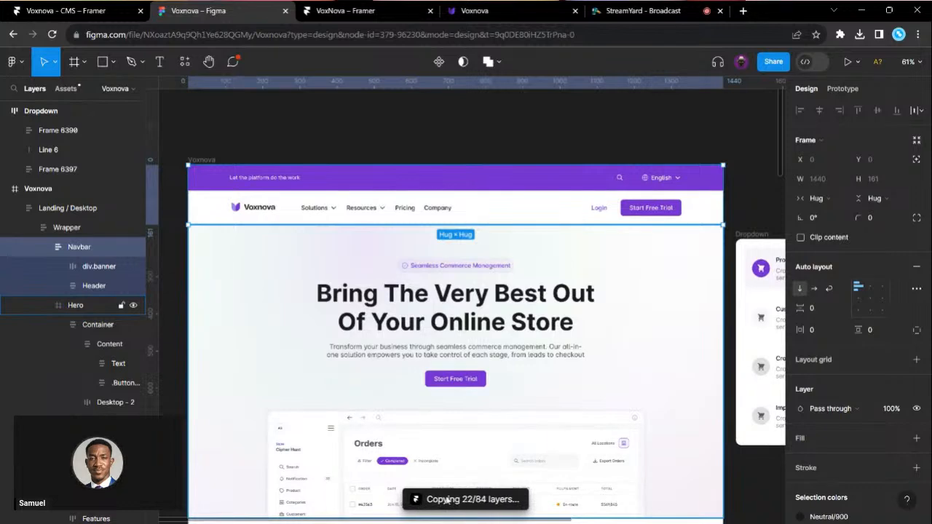
- Copy the Navbar layers and paste them into Framer's Desktop frame
scroll(503, 505, up, 4)
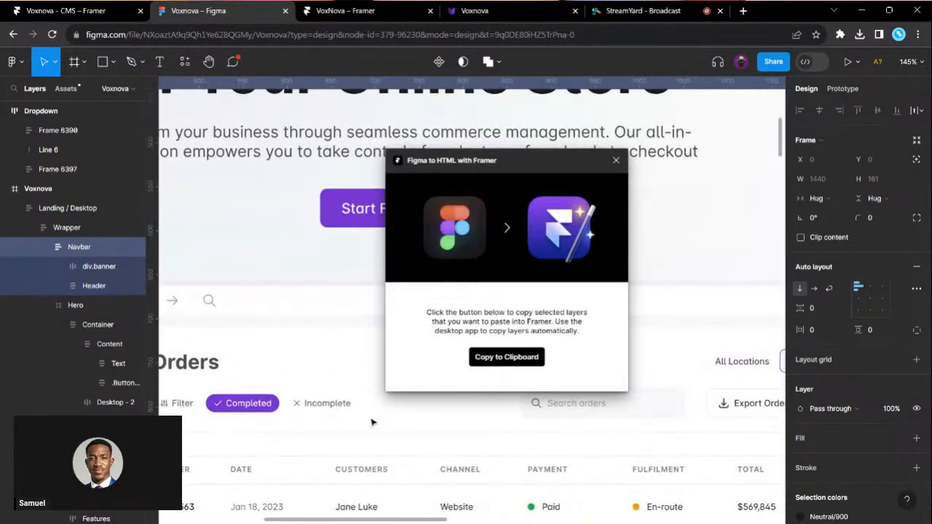
scroll(365, 434, down, 2)
scroll(365, 434, down, 2)
click(504, 357)
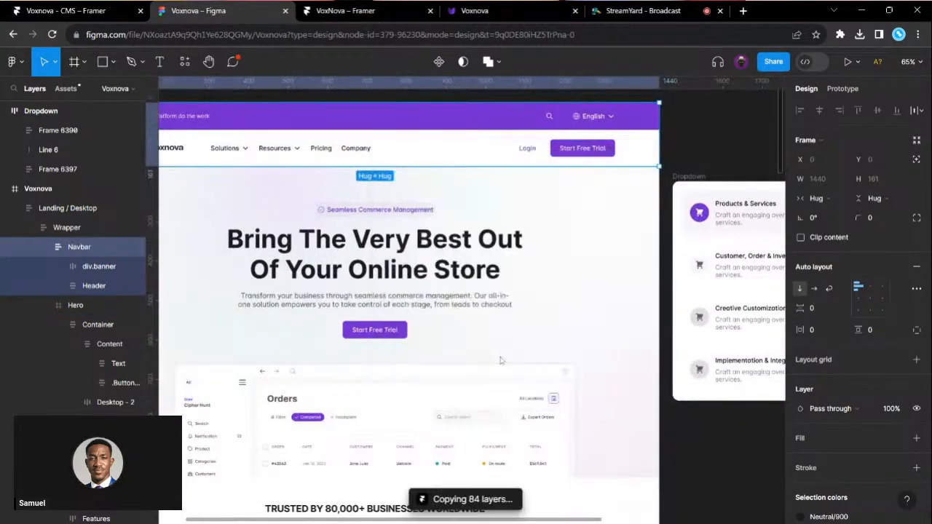
key(ctrl+1)
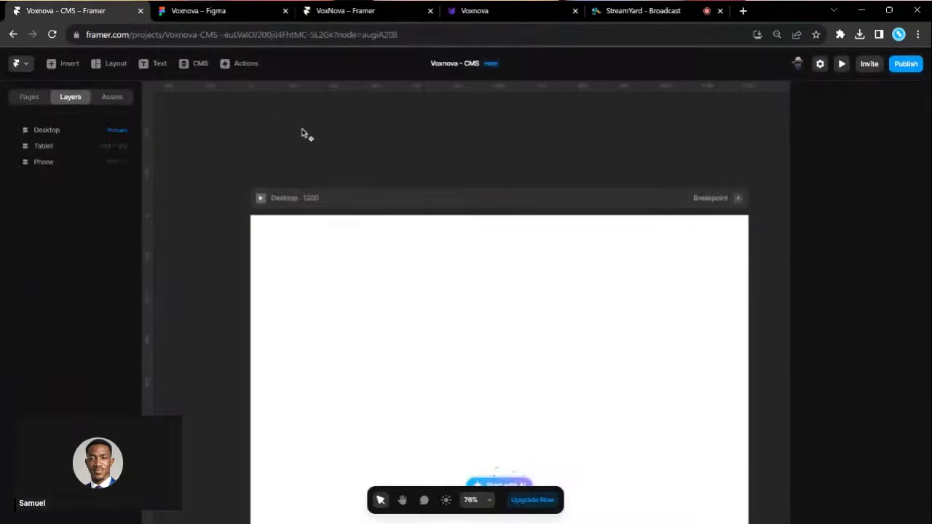
click(360, 197)
key(ctrl+v)
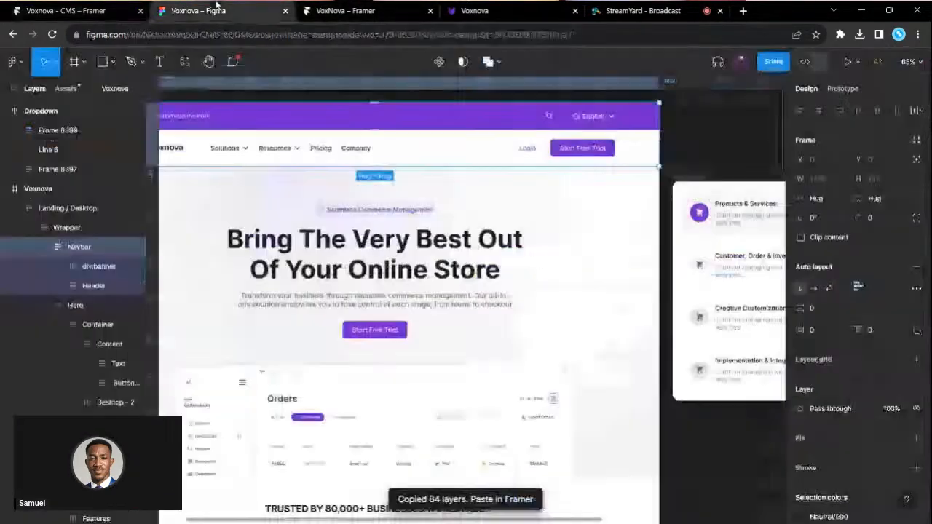
- Copy the Hero section's 22 layers with the Framer plugin and select Framer's Desktop frame
click(217, 10)
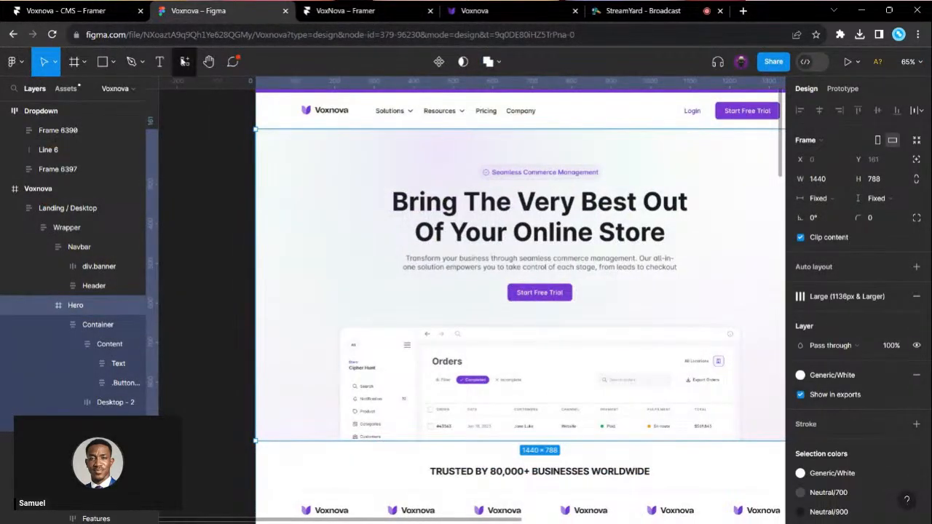
click(185, 62)
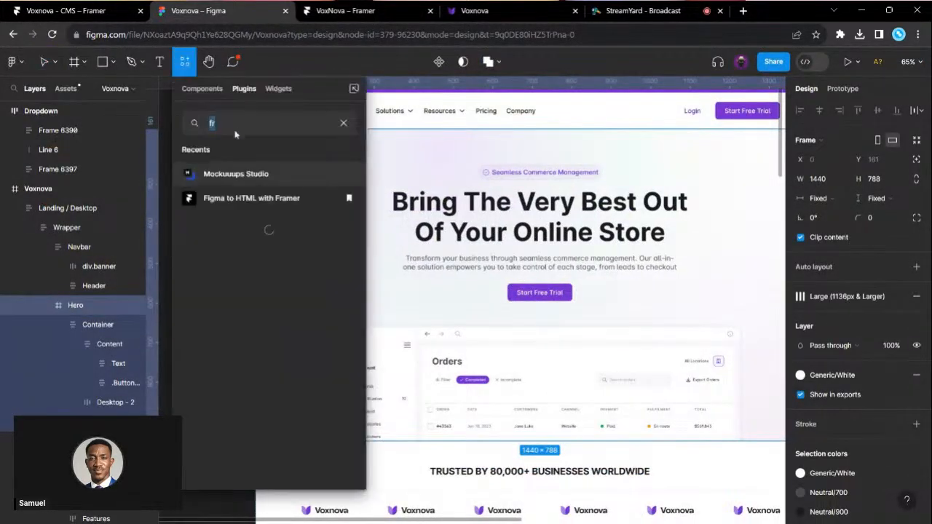
click(264, 198)
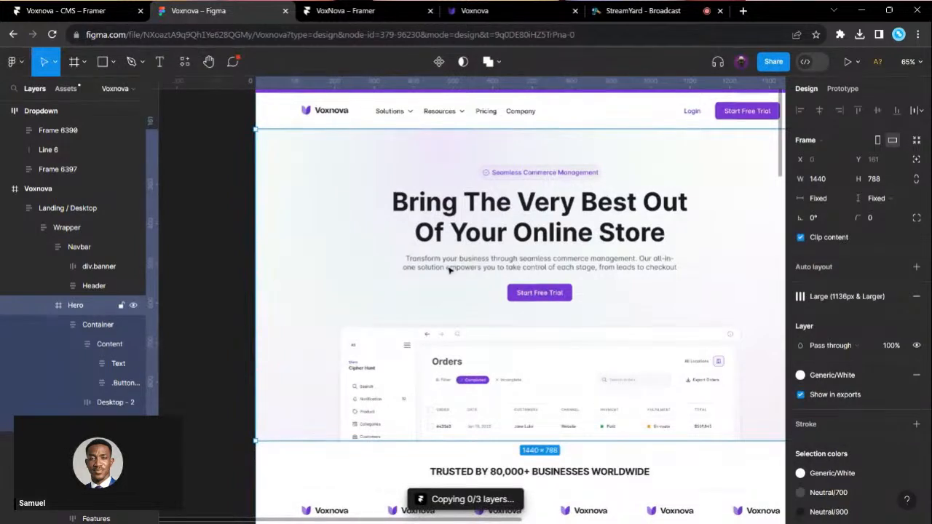
scroll(501, 281, right, 3)
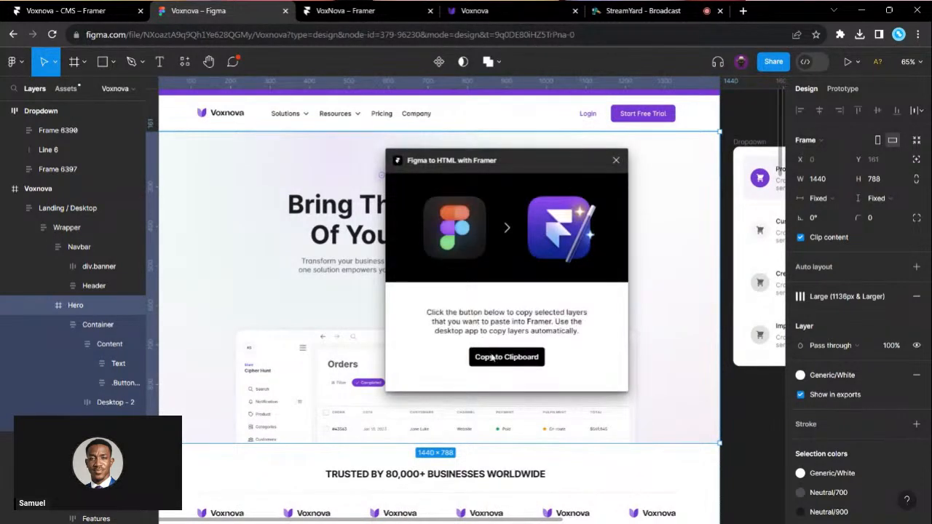
click(491, 357)
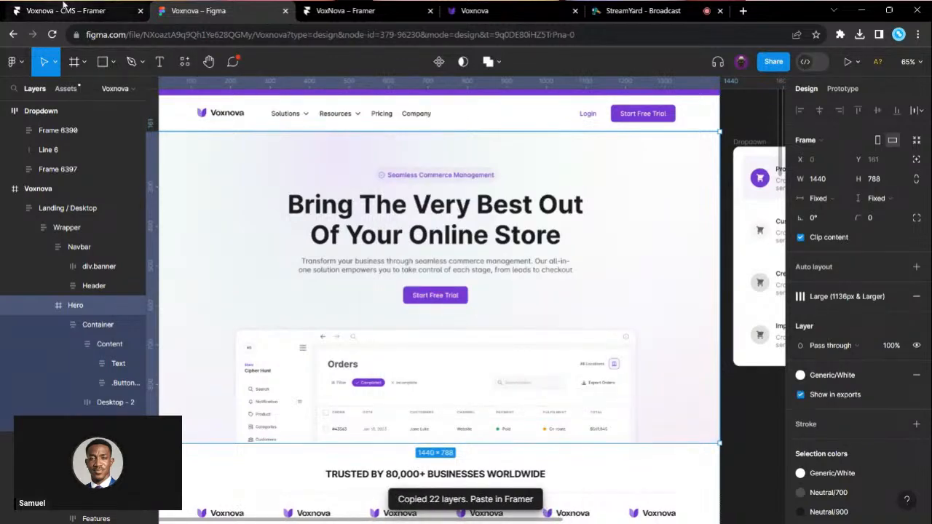
click(64, 9)
click(337, 204)
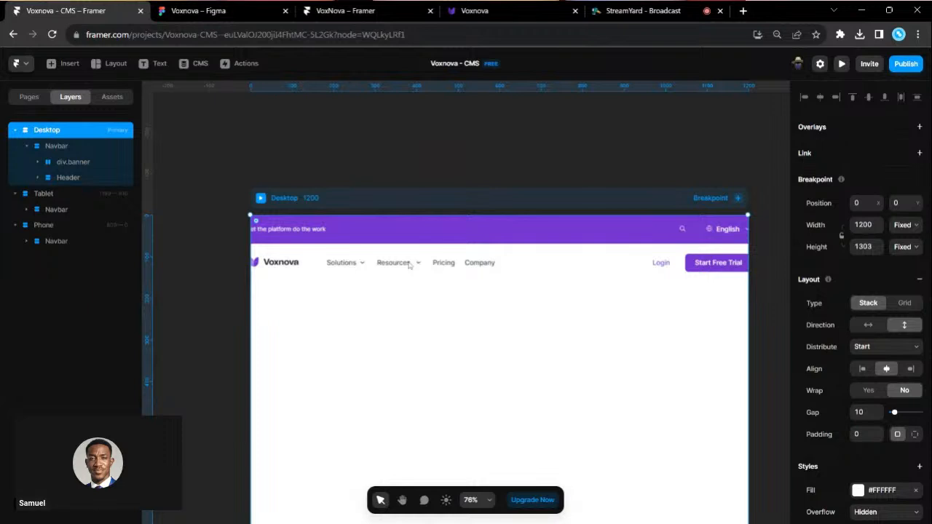
- Paste the Hero section into the Desktop frame below the Navbar
key(ctrl+v)
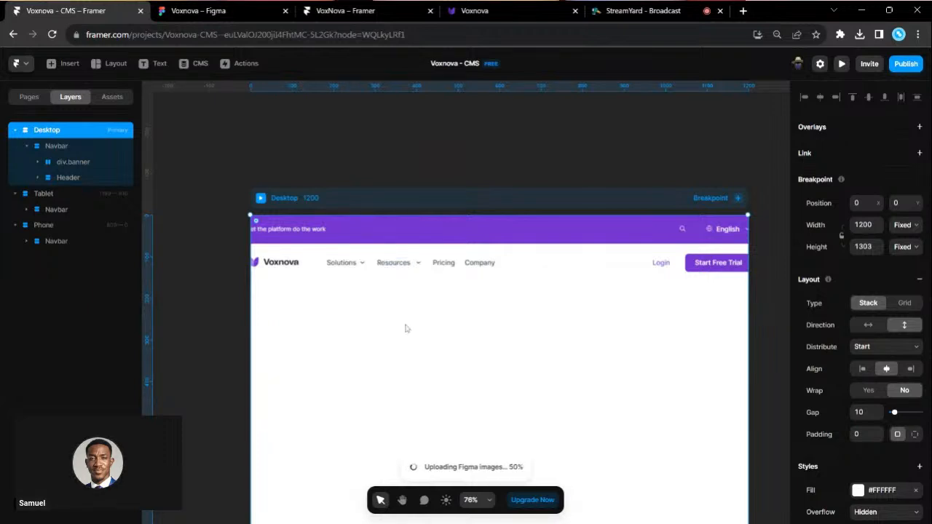
scroll(406, 329, down, 1)
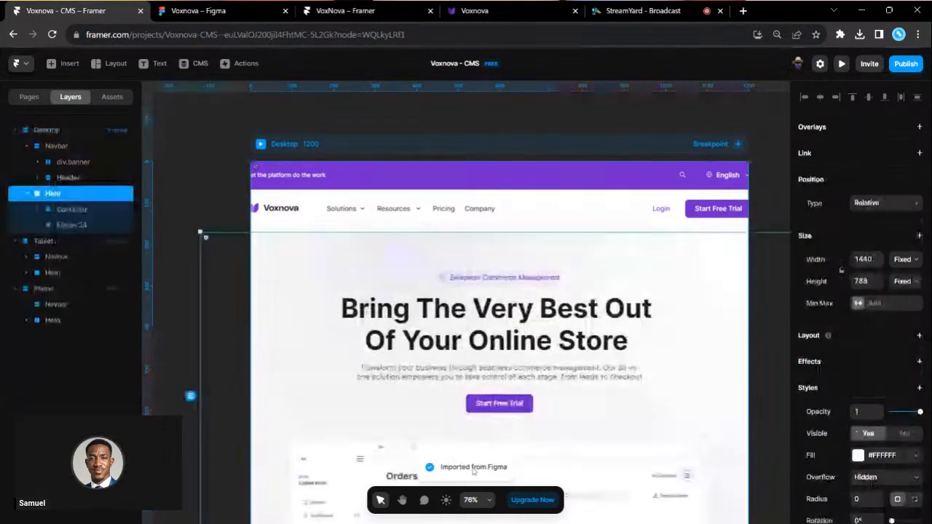
click(196, 10)
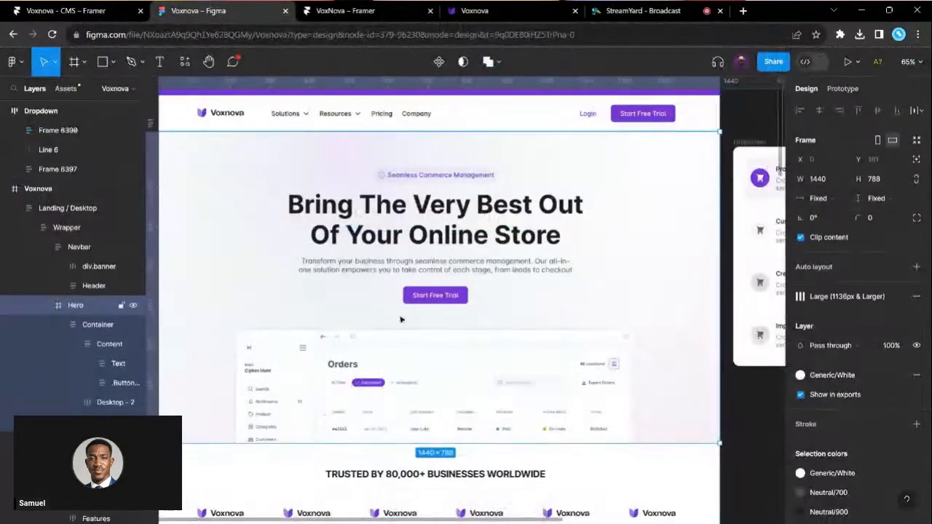
scroll(401, 319, down, 4)
- Give the trusted-by section auto layout, copy it via the plugin, and paste it as Logo Clouds
click(400, 320)
key(shift+a)
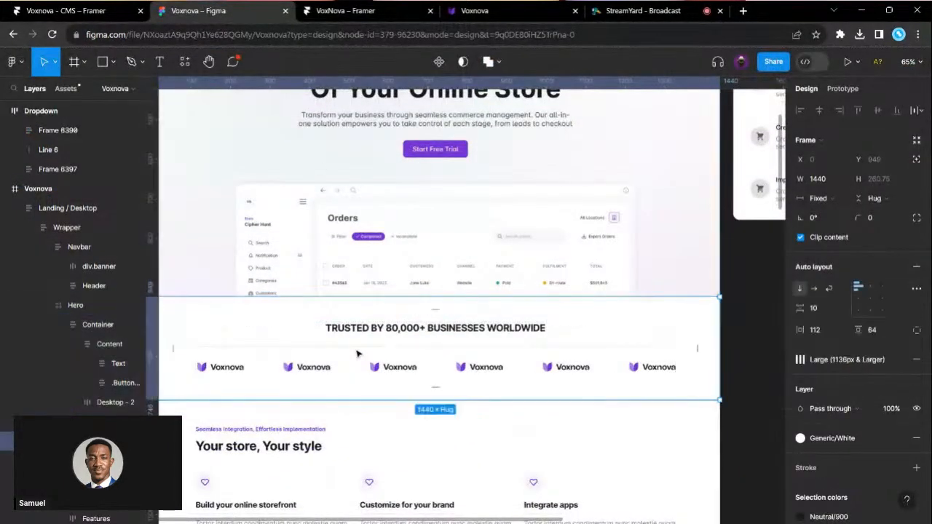
click(184, 61)
click(251, 198)
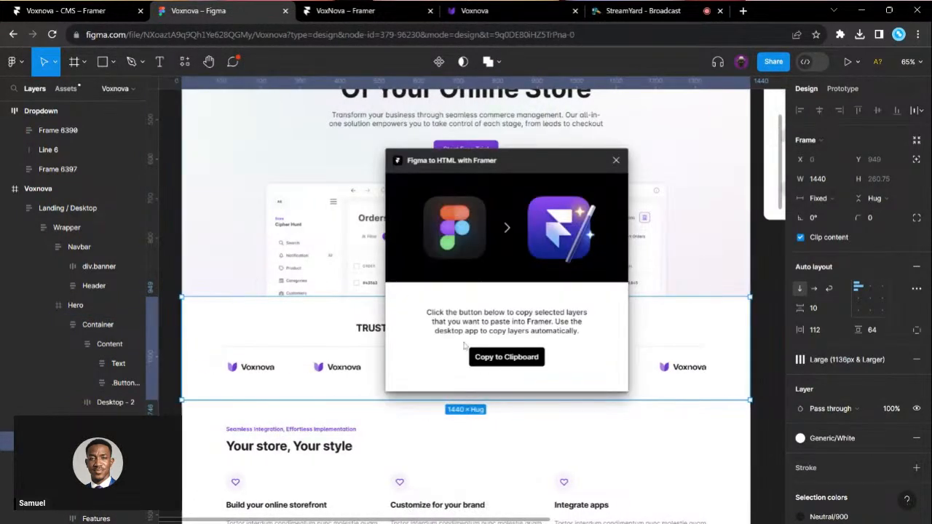
click(480, 356)
click(66, 10)
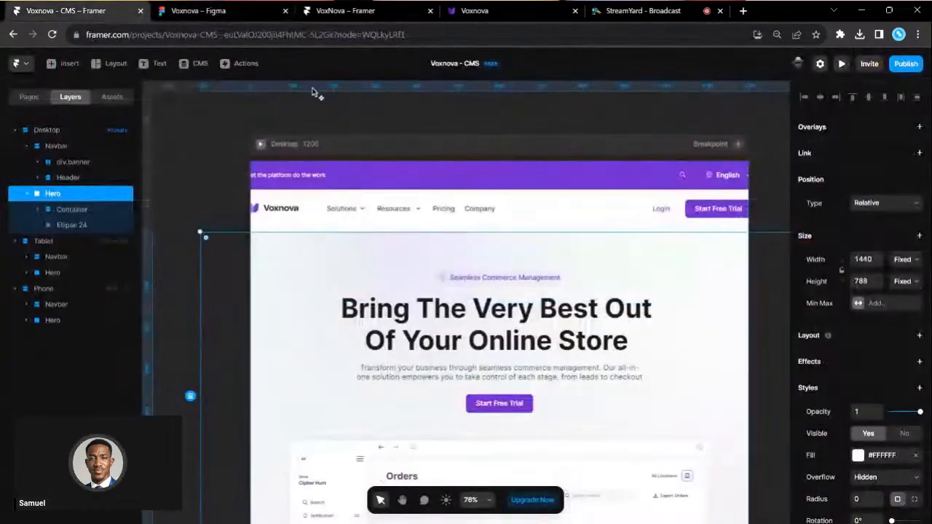
click(347, 149)
key(ctrl+v)
scroll(453, 249, down, 5)
scroll(453, 248, down, 3)
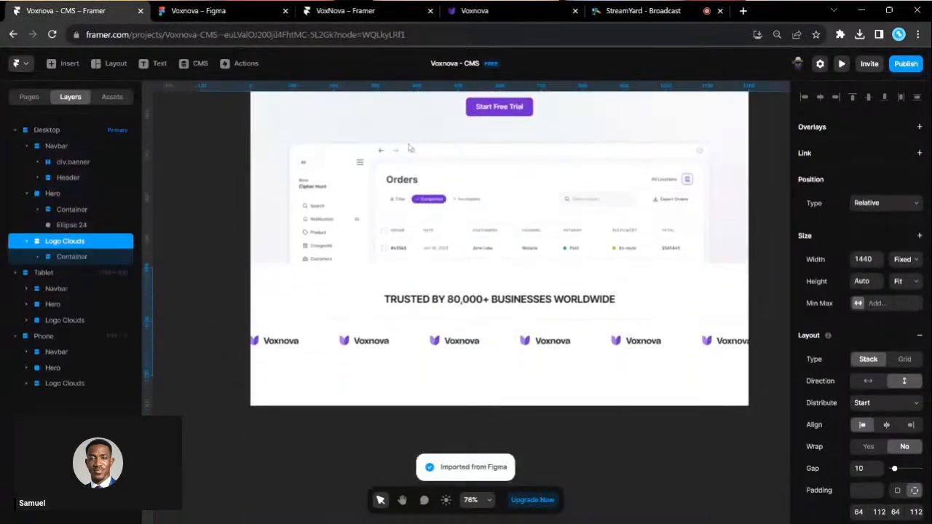
- Copy the Figma Features frame as Framer layers using the Figma to HTML with Framer plugin
click(374, 10)
click(198, 10)
scroll(419, 273, down, 5)
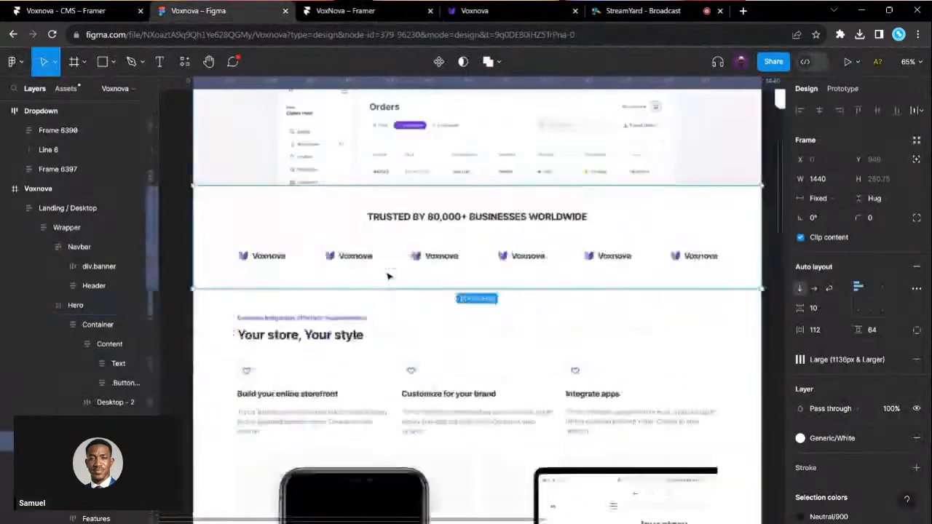
scroll(422, 265, down, 3)
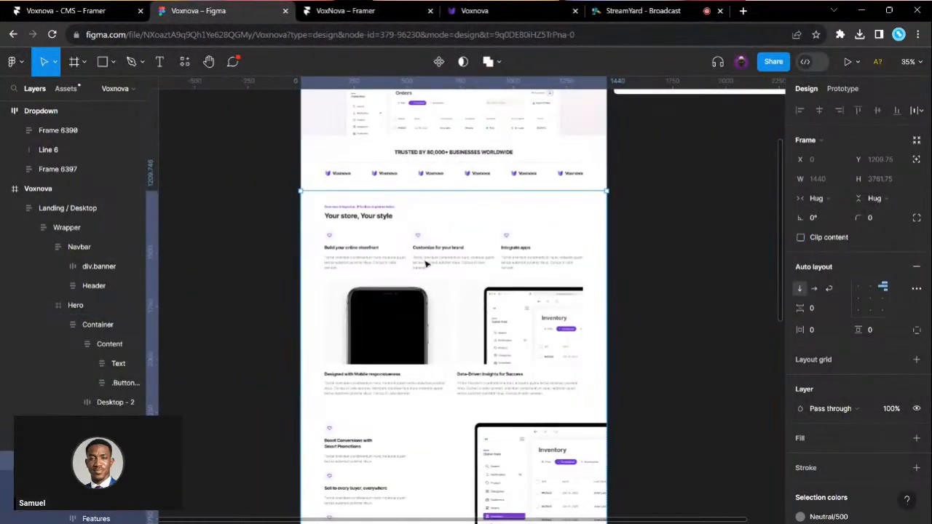
click(422, 266)
click(184, 61)
text(fr)
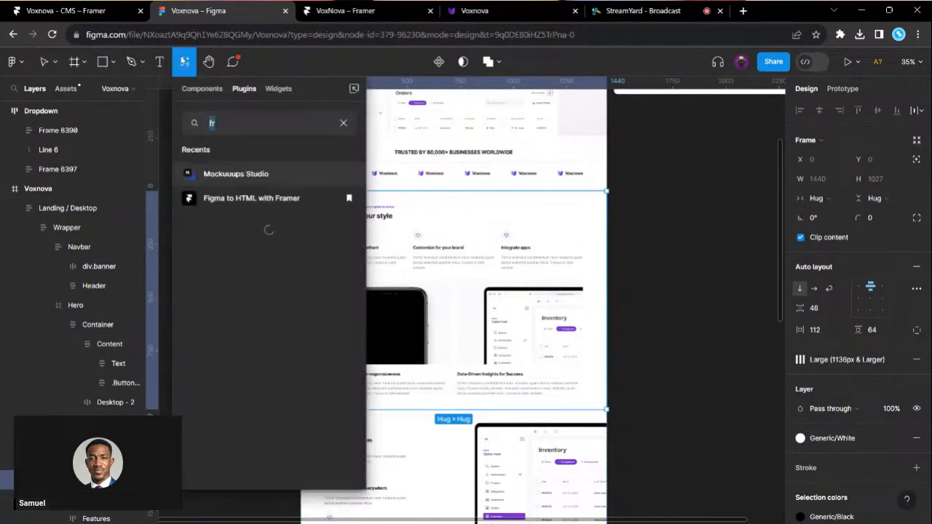
click(253, 198)
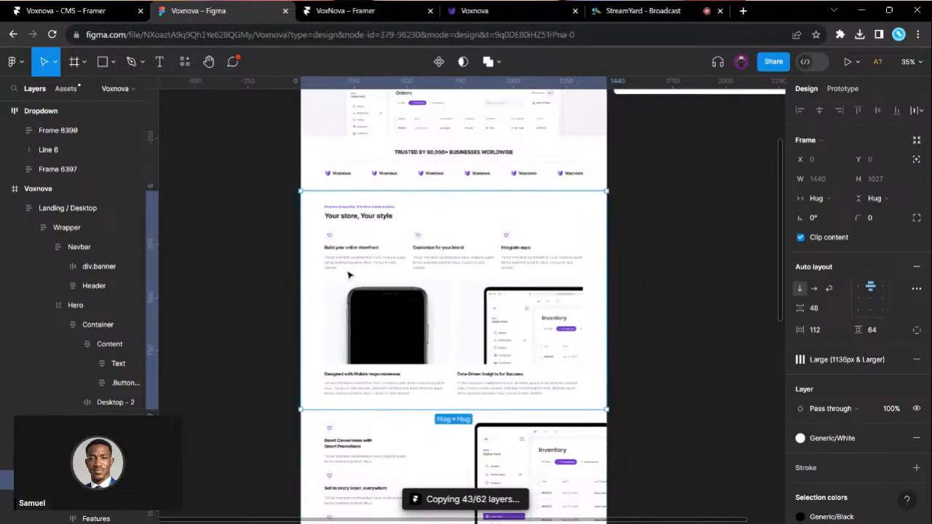
click(506, 357)
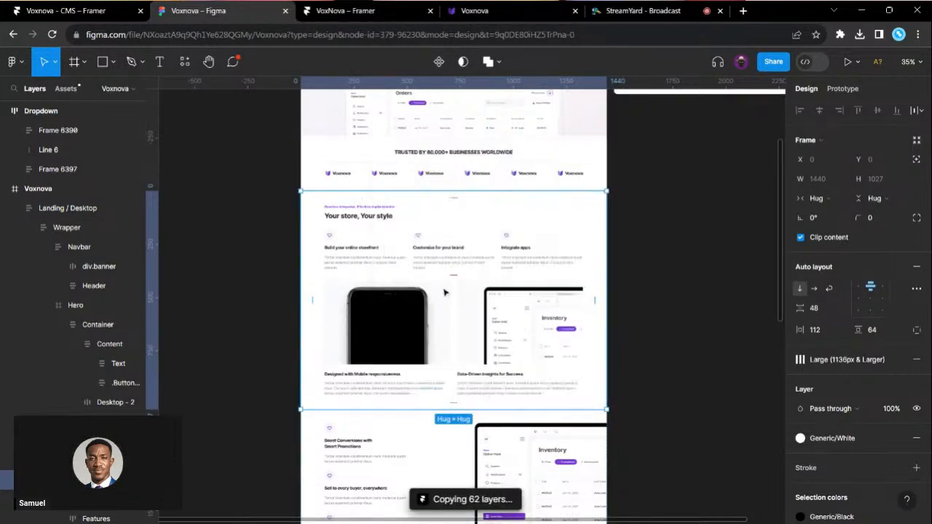
- Paste the Features section into the Desktop page below the Trusted by logo row
click(65, 10)
scroll(337, 251, up, 5)
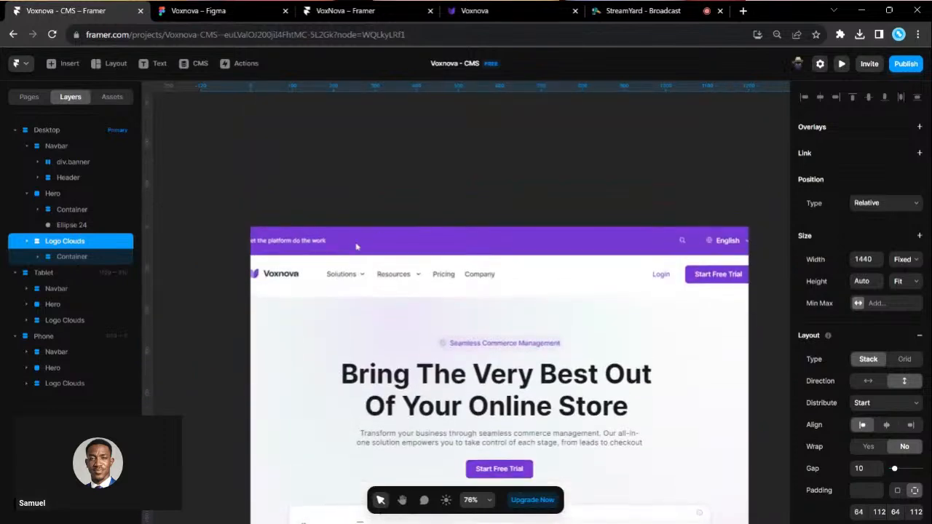
click(388, 218)
key(ctrl+v)
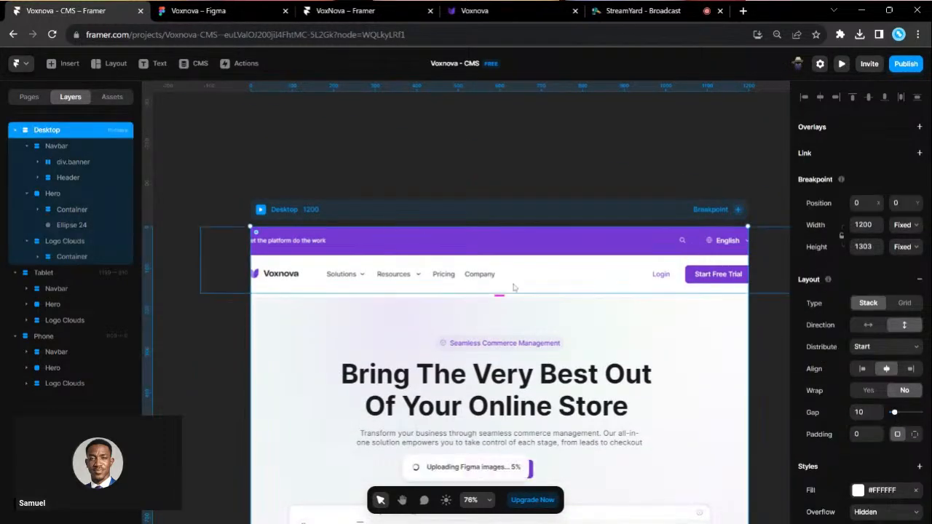
scroll(534, 333, down, 8)
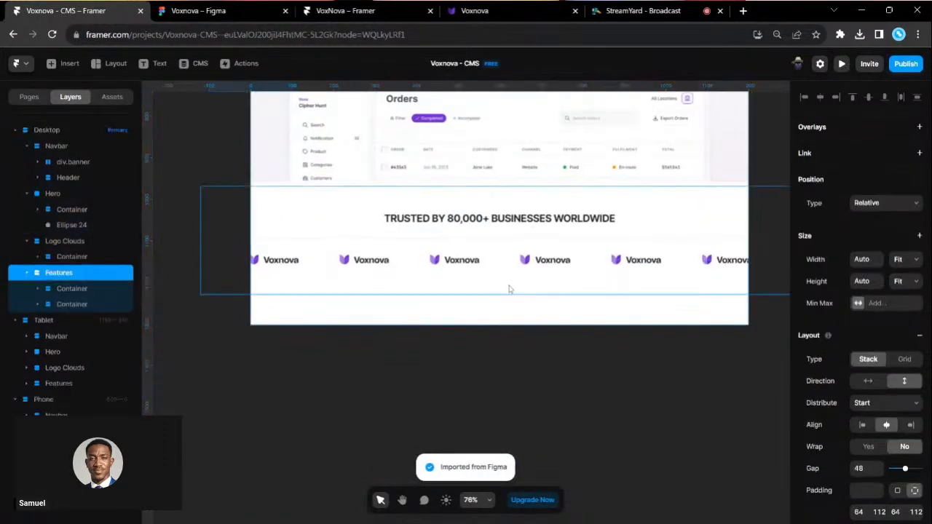
click(197, 10)
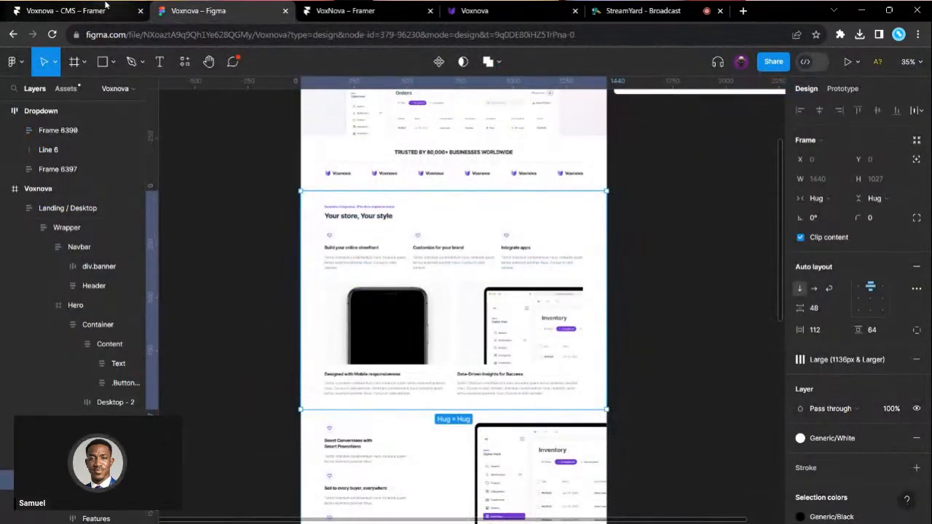
click(108, 6)
scroll(330, 248, up, 5)
scroll(330, 248, up, 2)
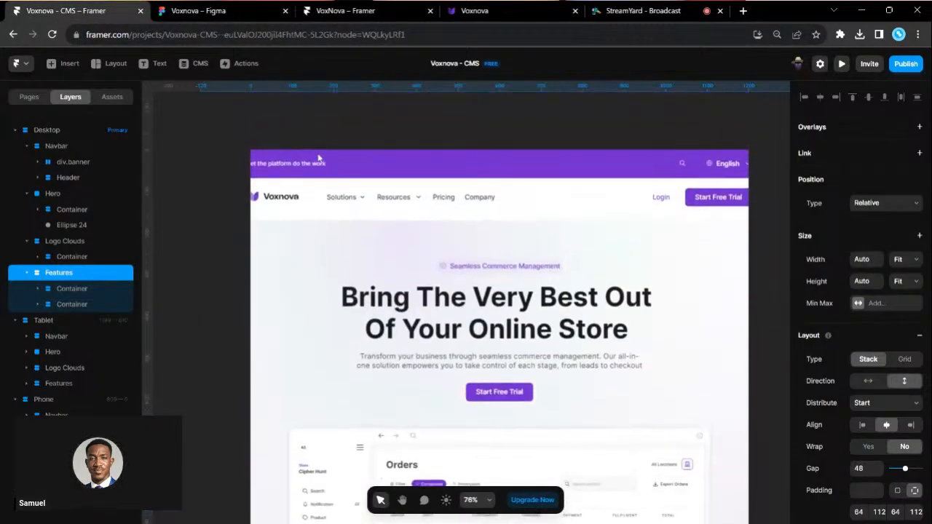
click(313, 138)
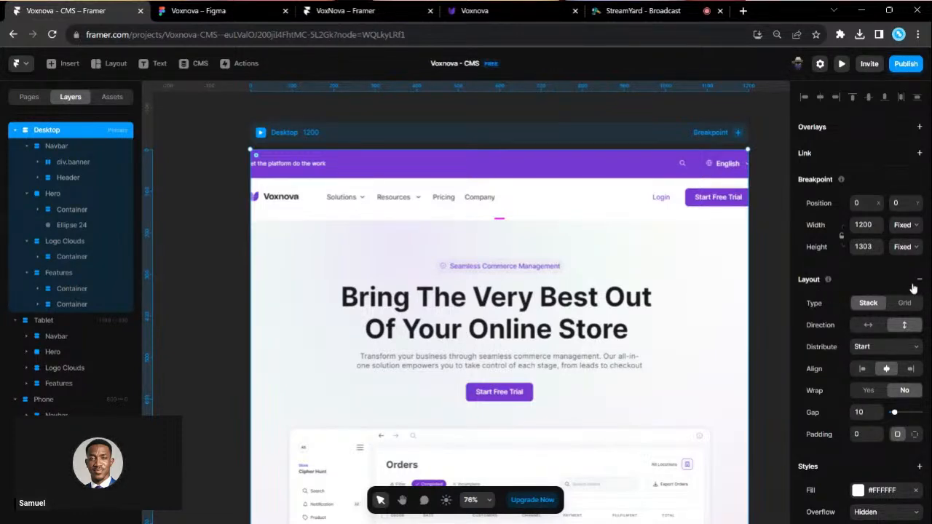
scroll(601, 343, down, 3)
scroll(601, 343, down, 5)
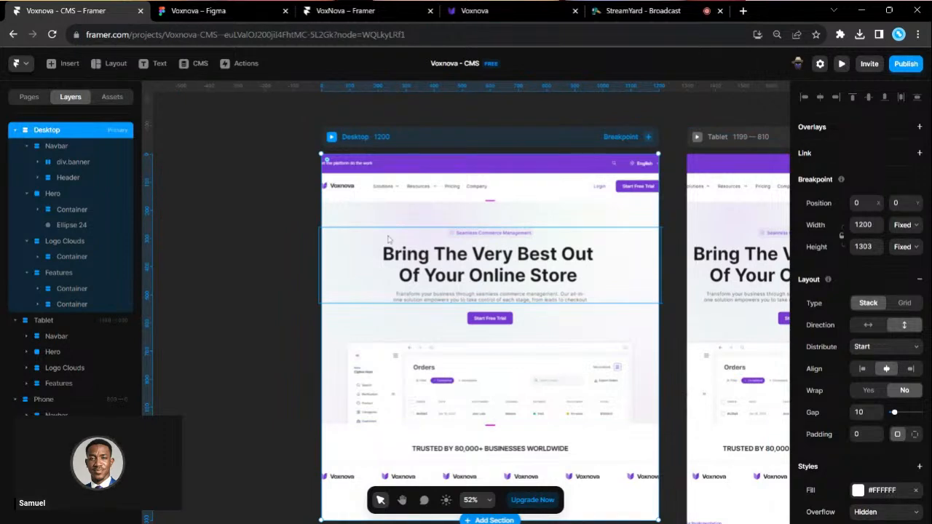
scroll(364, 333, down, 3)
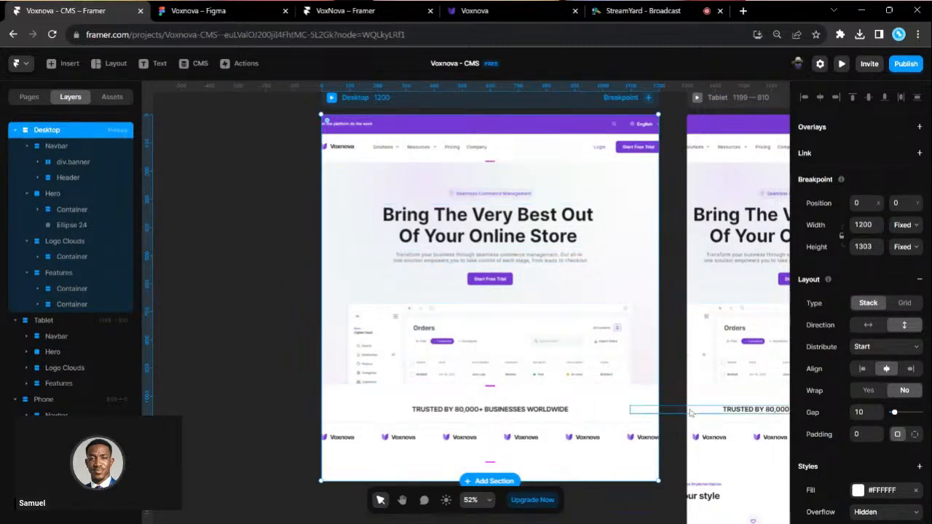
scroll(509, 439, down, 2)
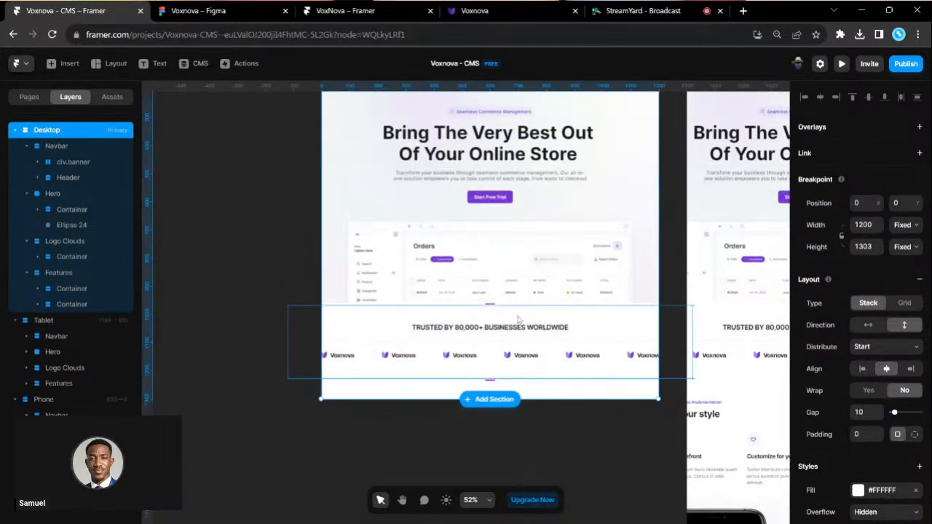
scroll(504, 298, up, 3)
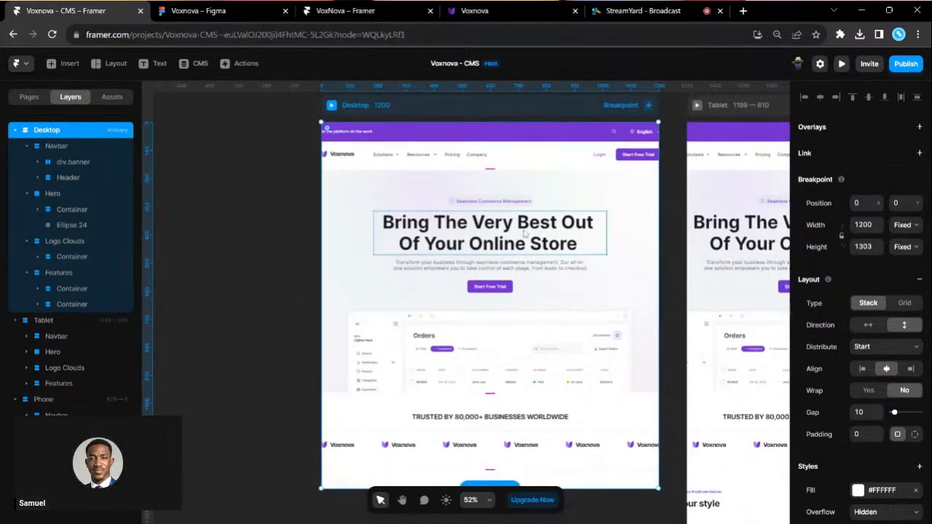
scroll(480, 219, up, 2)
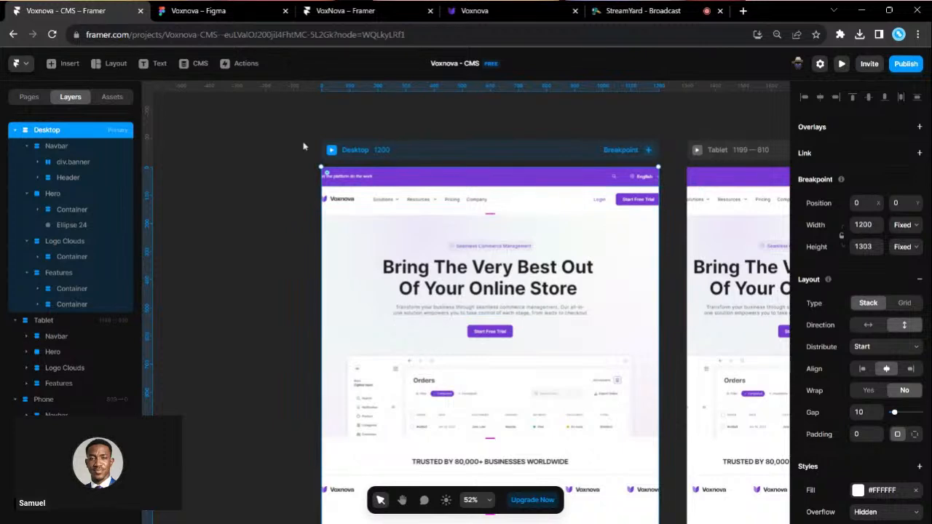
- Paste the copied section into Desktop and set the Desktop height to Fit
click(200, 10)
scroll(405, 302, down, 2)
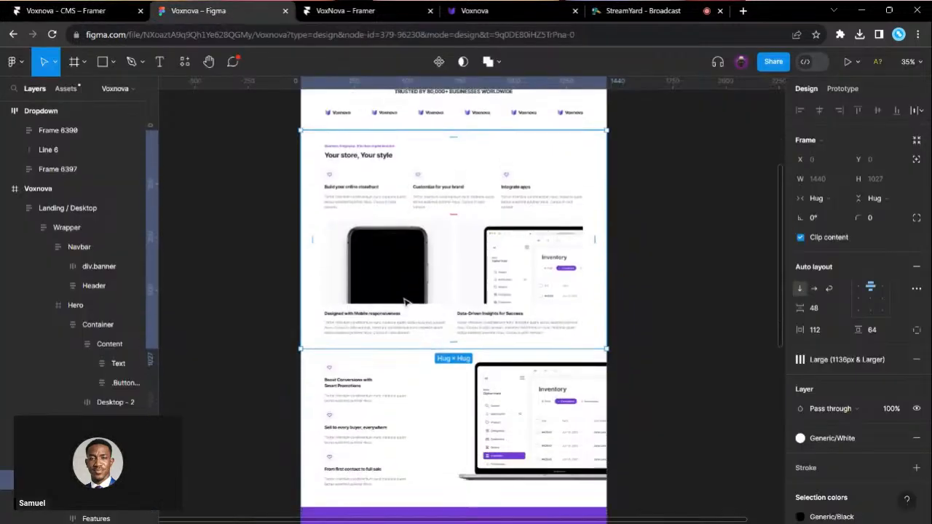
click(58, 6)
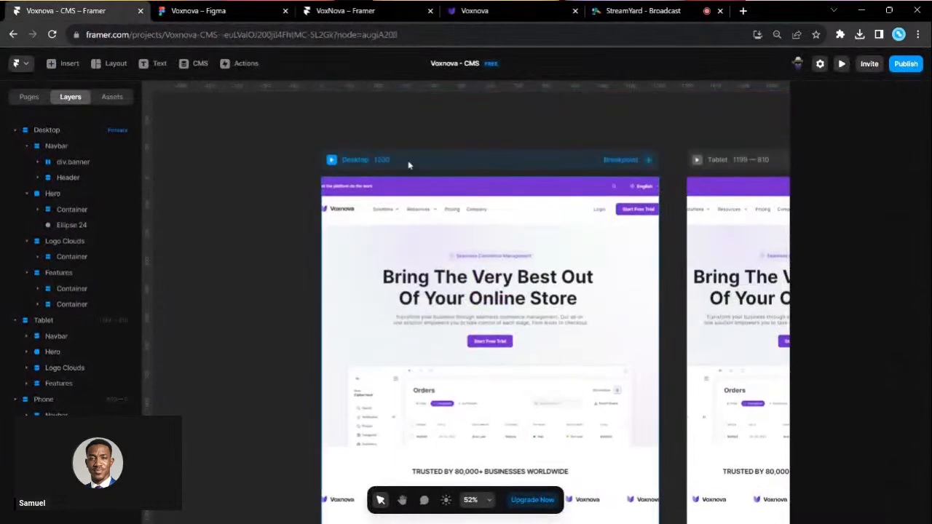
click(409, 165)
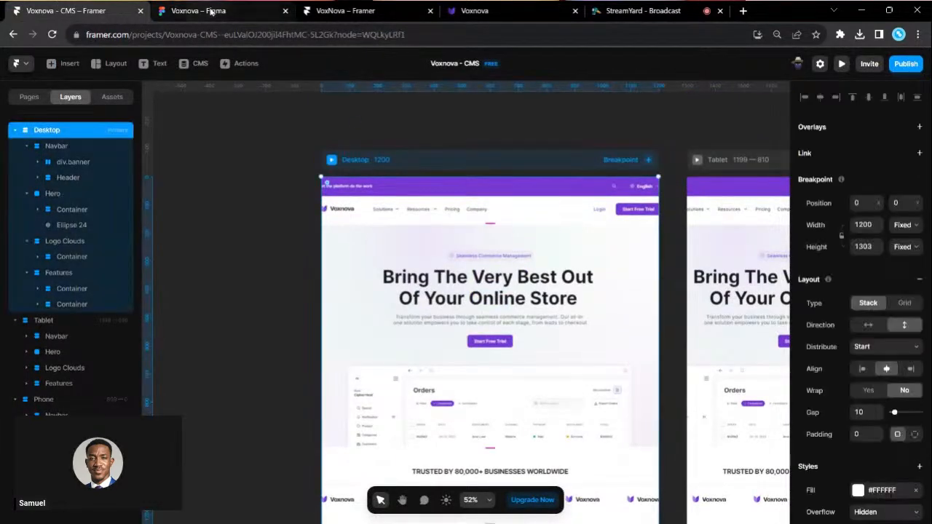
key(ctrl+v)
scroll(380, 242, down, 5)
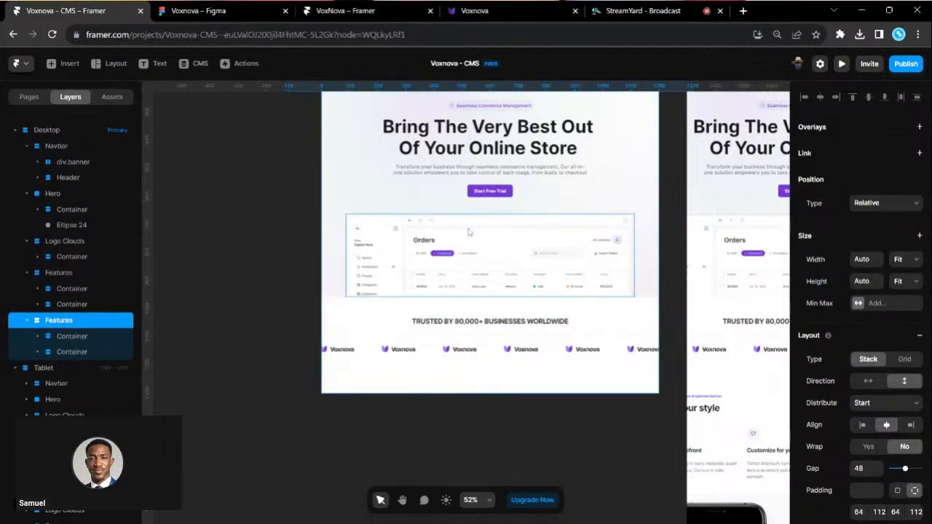
scroll(437, 305, up, 6)
click(468, 203)
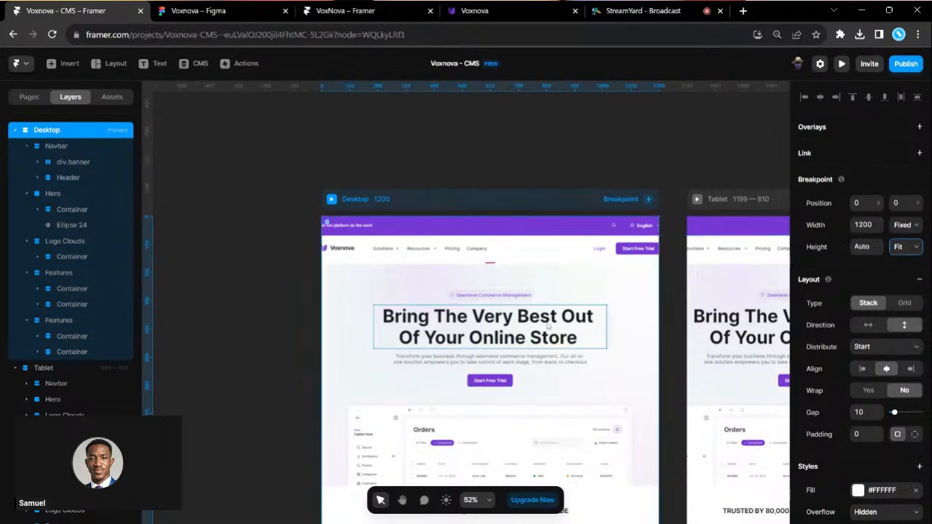
- Delete the duplicated Features section and confirm the deletion
scroll(547, 325, down, 10)
scroll(547, 326, down, 3)
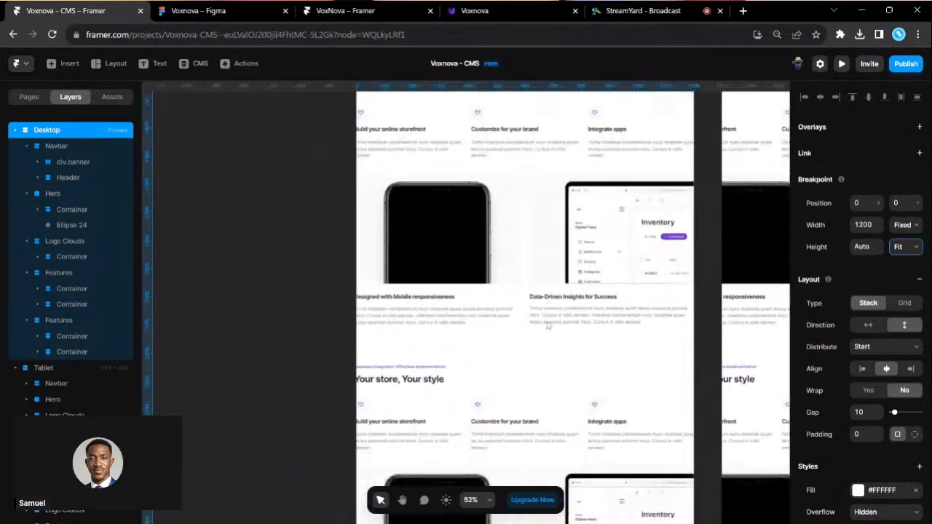
click(73, 320)
key(Delete)
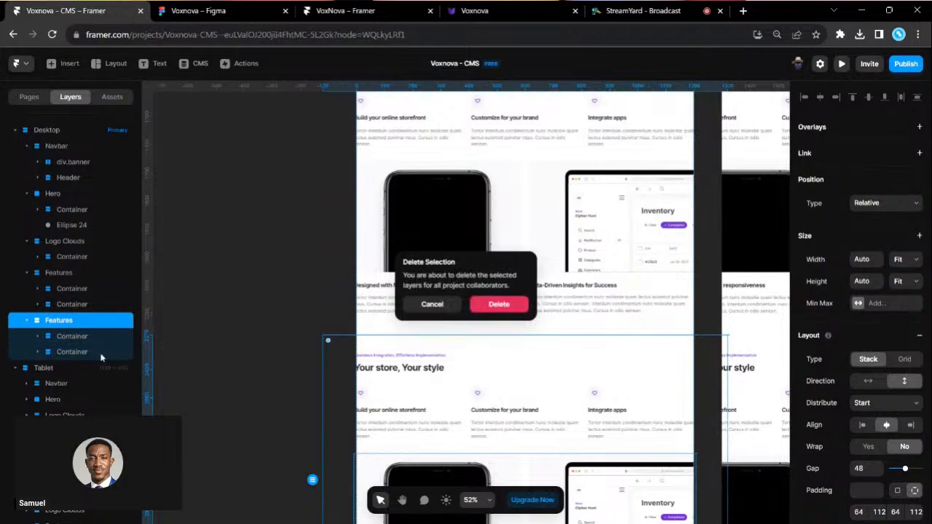
click(485, 313)
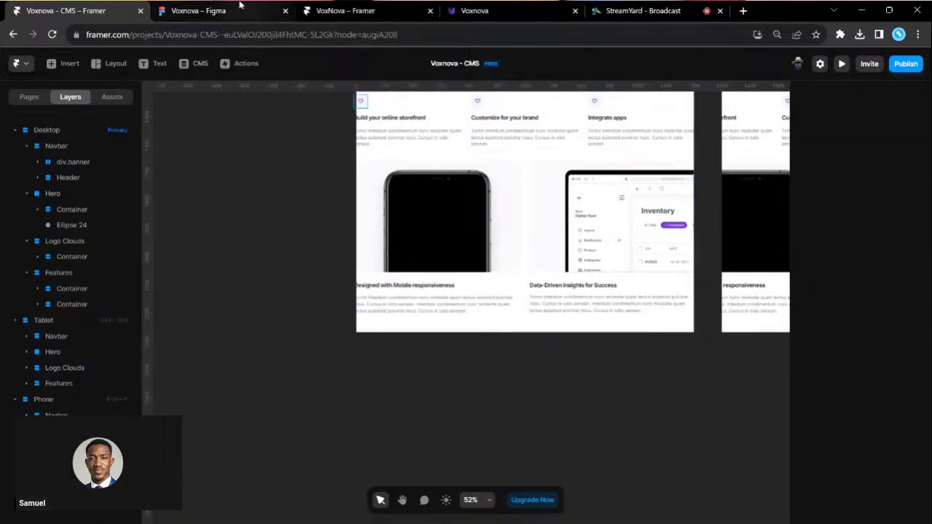
click(237, 7)
click(427, 382)
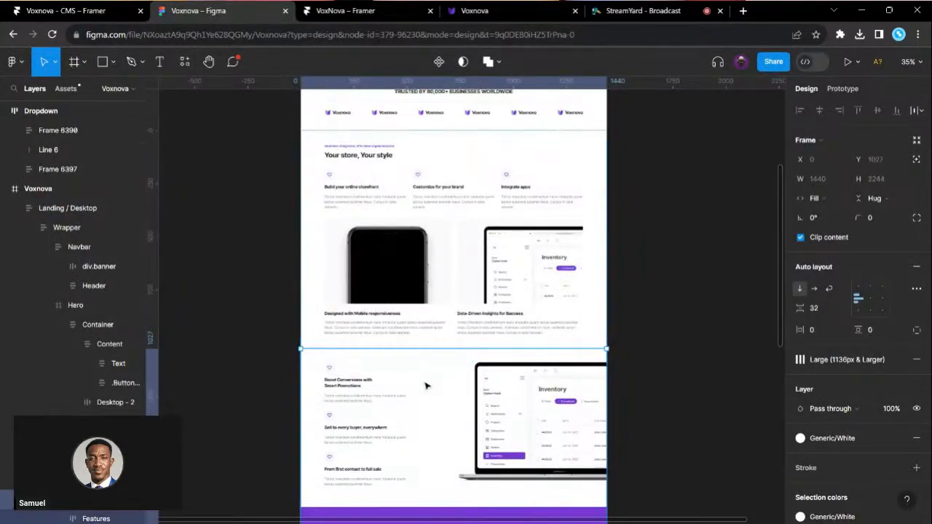
- Copy the Smart Promotions block with the laptop mockup as 31 Framer layers via the plugin
scroll(426, 386, down, 5)
scroll(426, 386, down, 2)
click(419, 188)
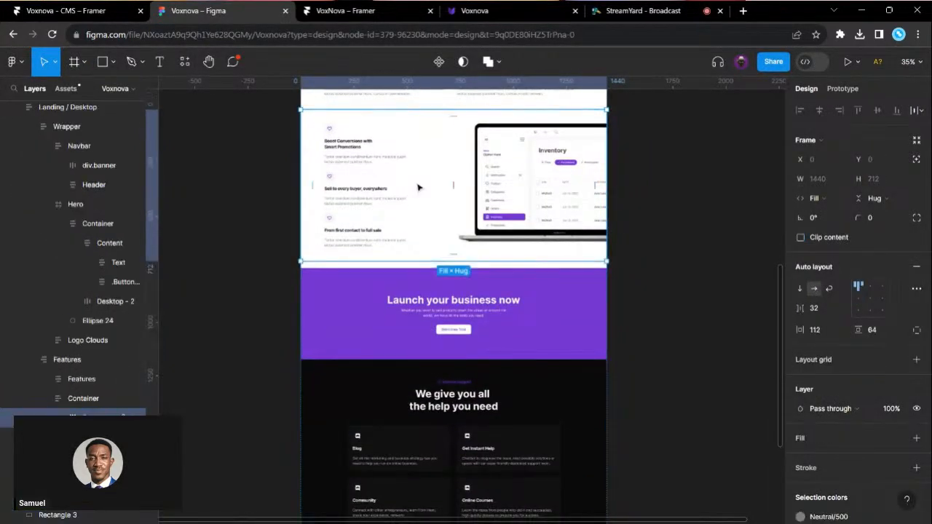
click(184, 60)
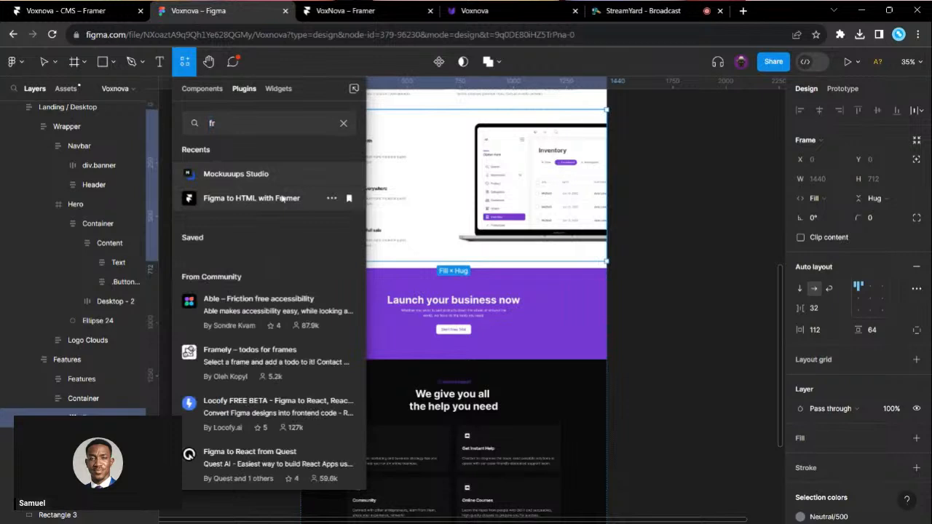
click(282, 198)
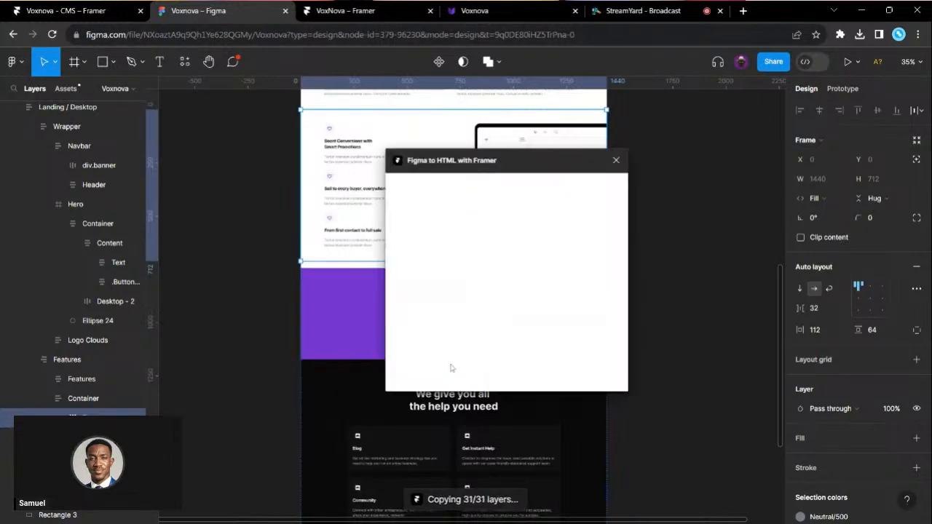
click(498, 357)
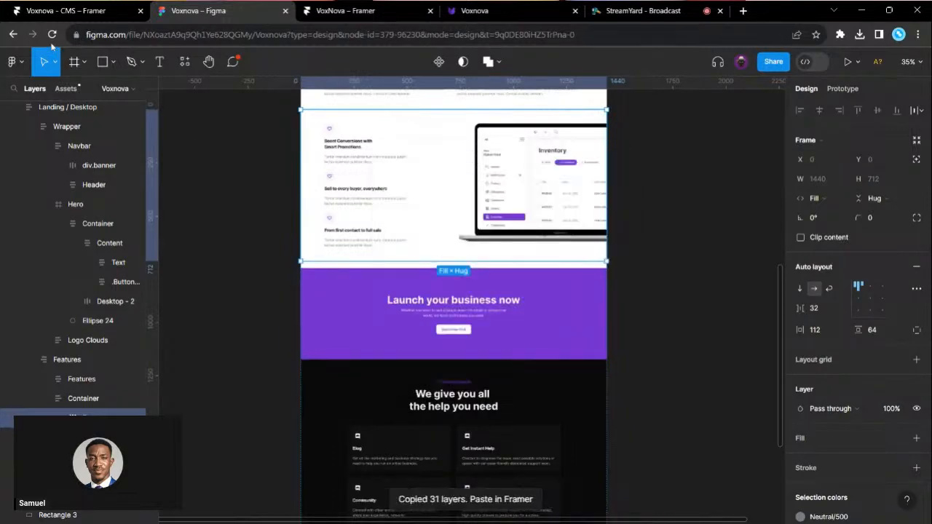
click(65, 10)
scroll(389, 264, up, 5)
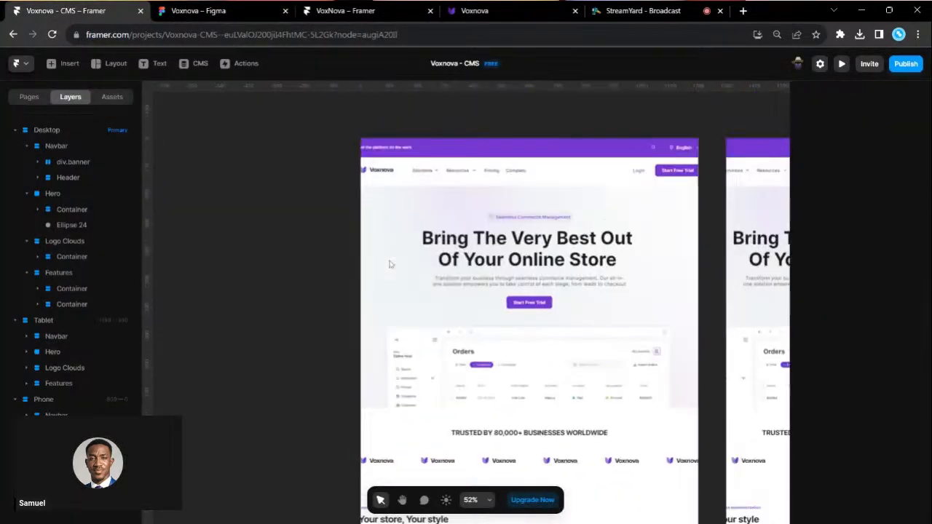
- Bring the Smart Promotions block into Desktop as a second Features section and check it
click(458, 183)
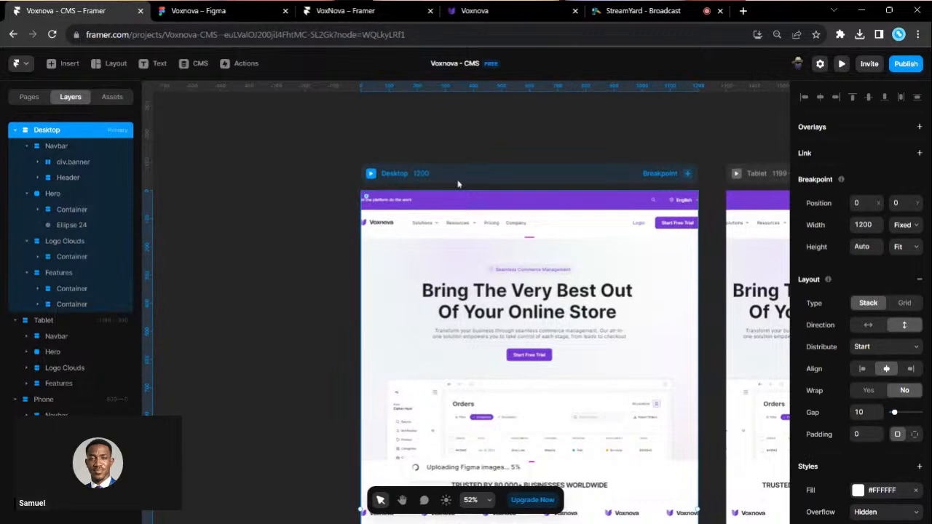
scroll(539, 313, down, 1)
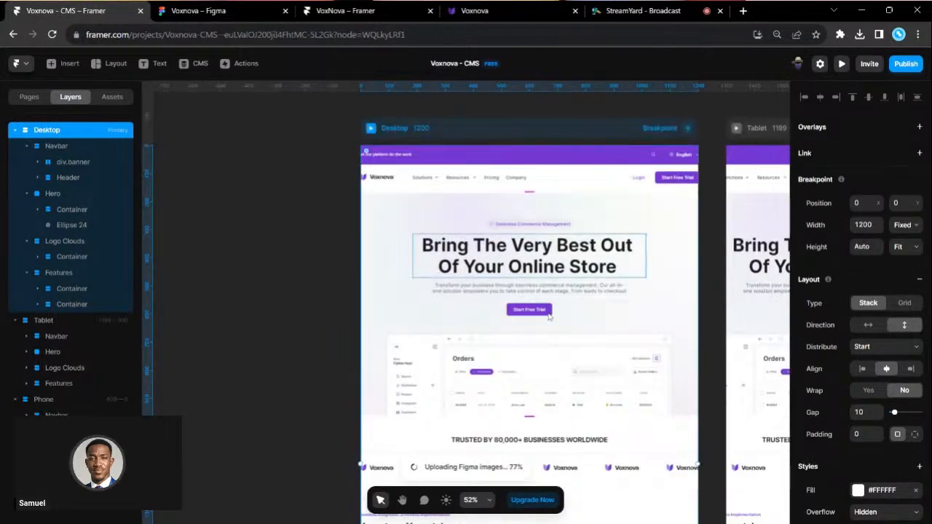
scroll(549, 316, down, 7)
scroll(549, 316, up, 2)
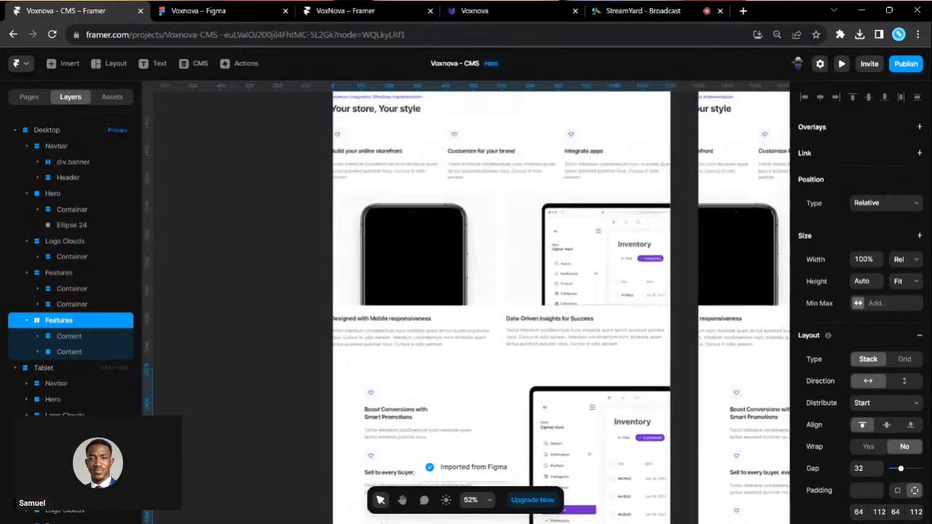
scroll(501, 437, down, 2)
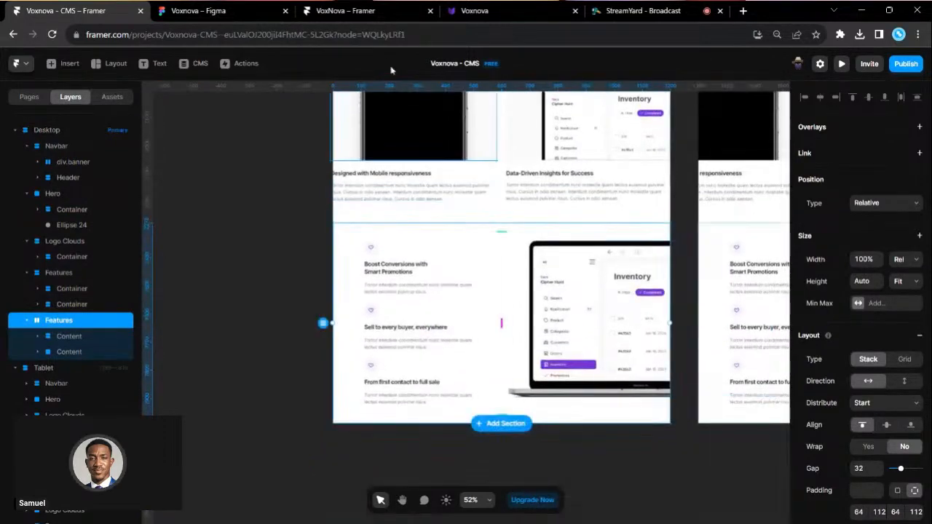
click(211, 10)
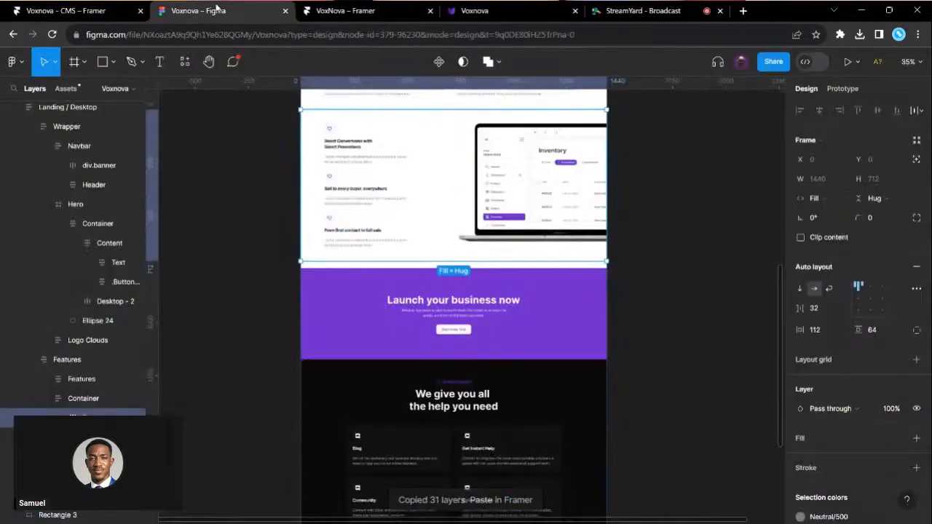
- Copy the 'Launch your business now' and help sections as 56 Framer layers with the plugin
click(453, 327)
scroll(473, 318, down, 2)
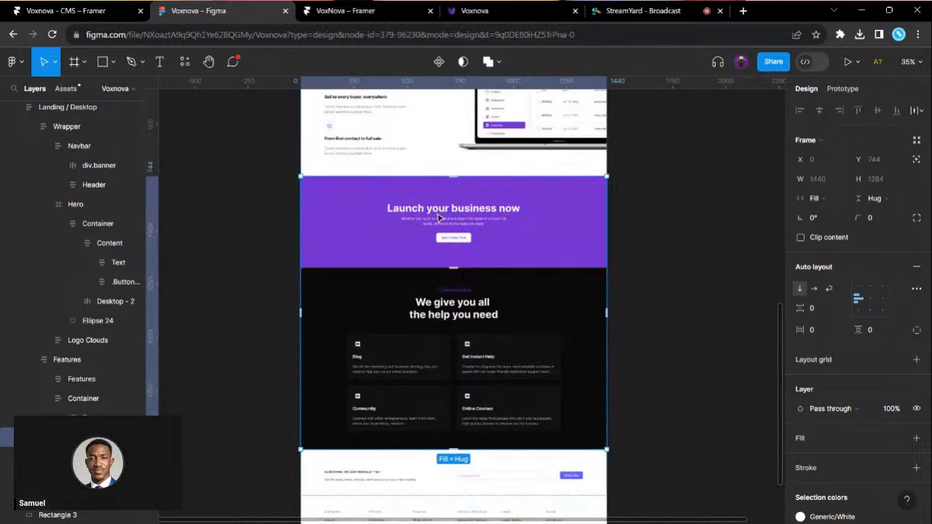
click(191, 63)
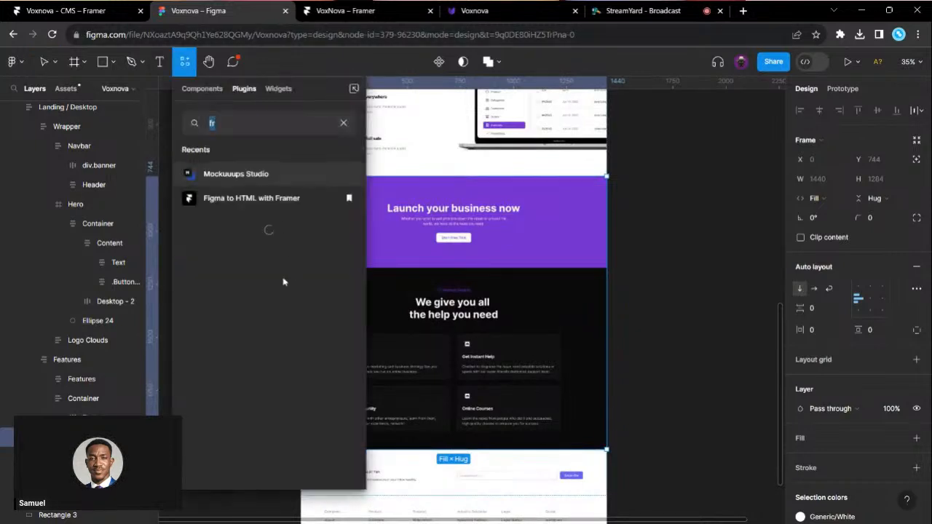
click(271, 204)
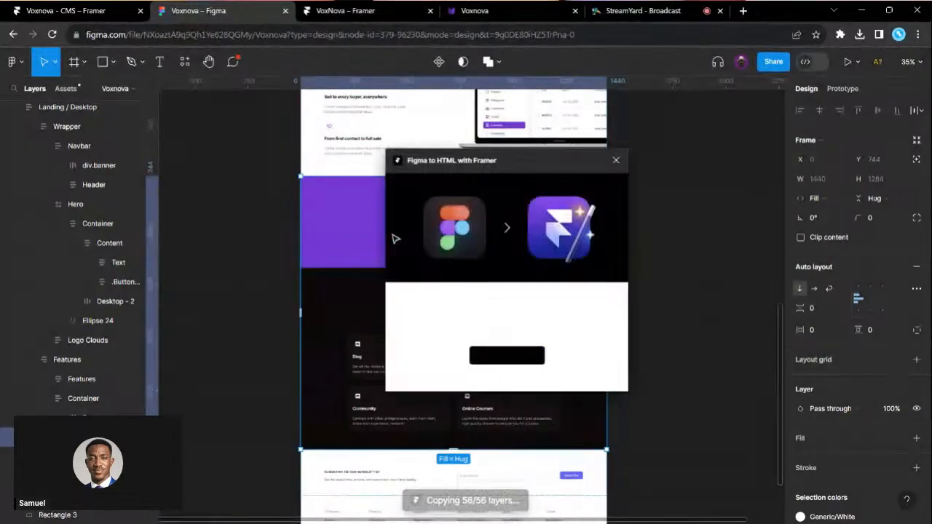
click(519, 357)
click(107, 8)
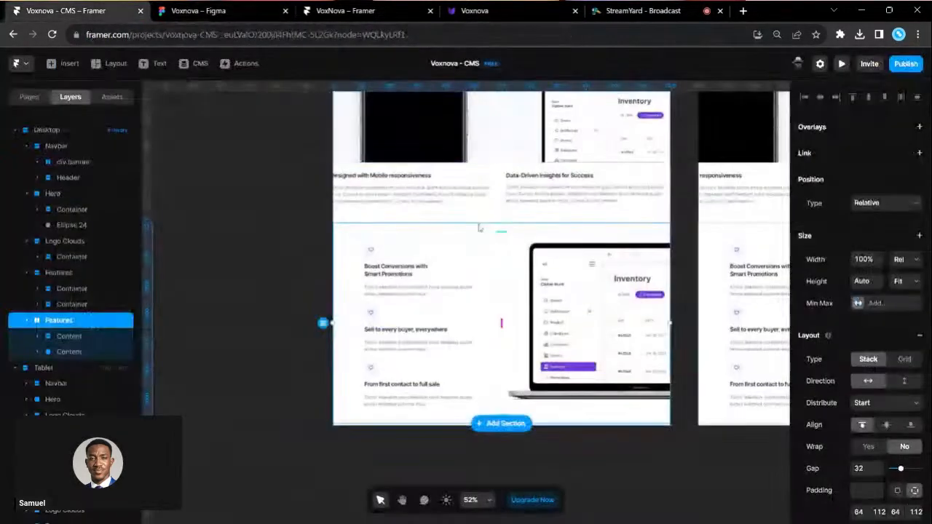
- Paste the Launch and help sections into Desktop as a new Sections layer
scroll(480, 227, up, 10)
scroll(479, 227, up, 2)
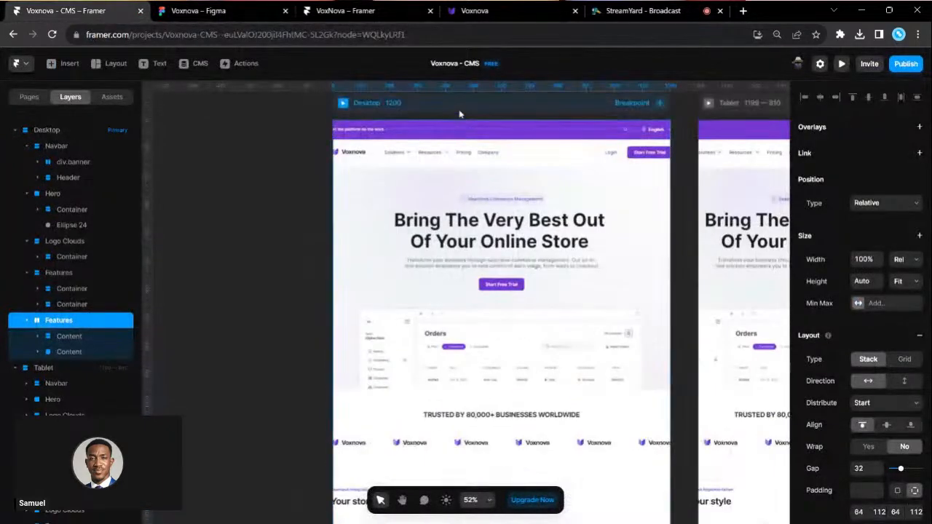
click(460, 114)
key(ctrl+v)
scroll(508, 259, down, 8)
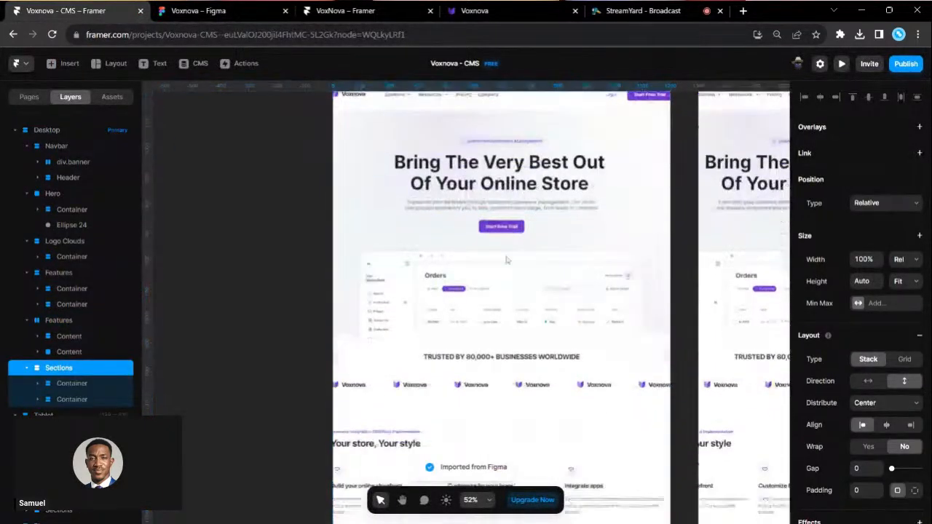
scroll(508, 260, down, 6)
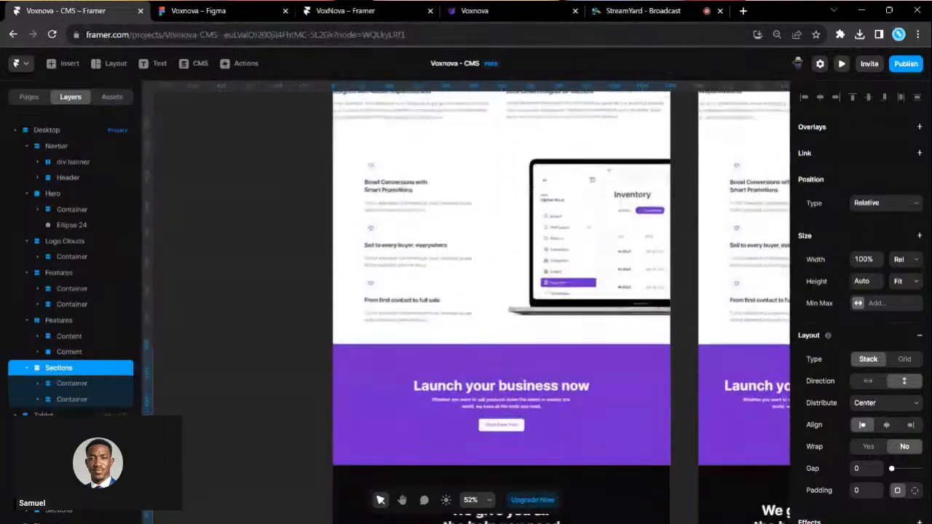
click(203, 10)
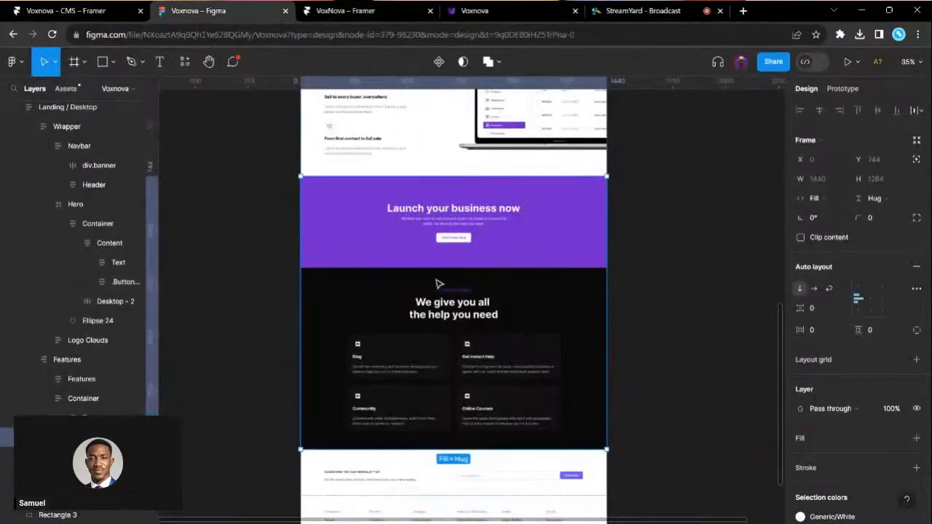
- Copy the newsletter signup and footer together as 19 Framer layers with the plugin
scroll(437, 285, down, 6)
scroll(415, 253, up, 3)
click(386, 247)
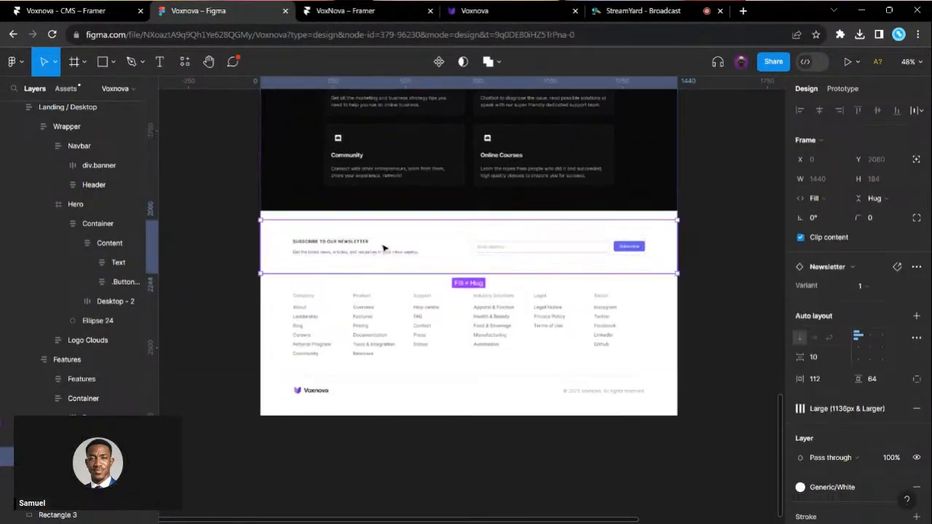
shift+click(410, 346)
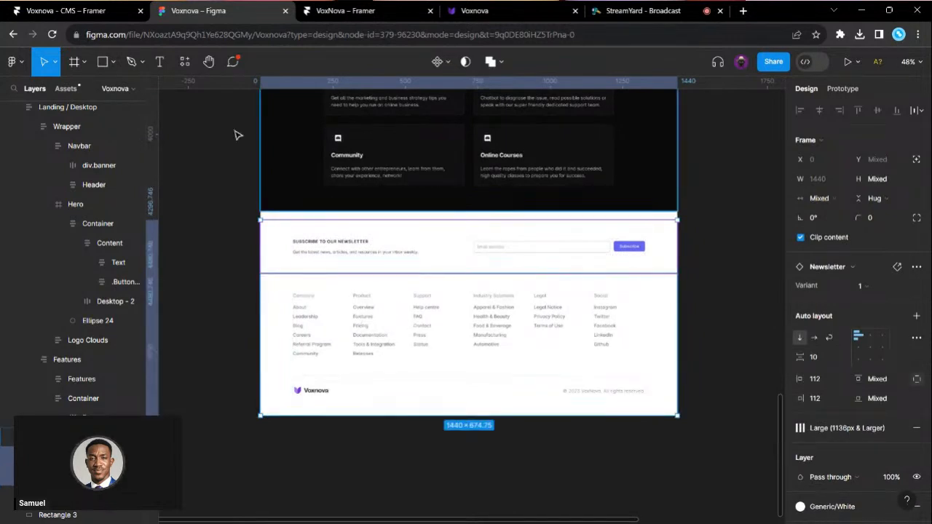
click(186, 65)
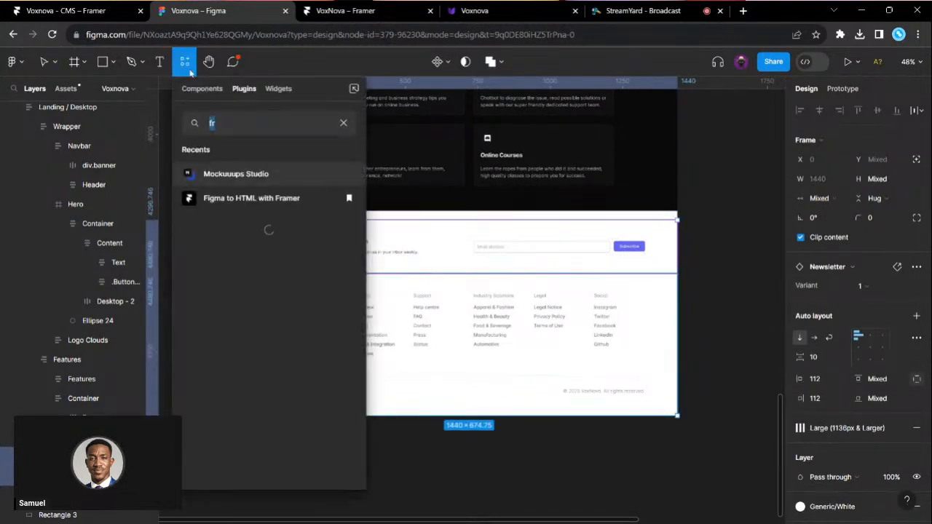
click(272, 208)
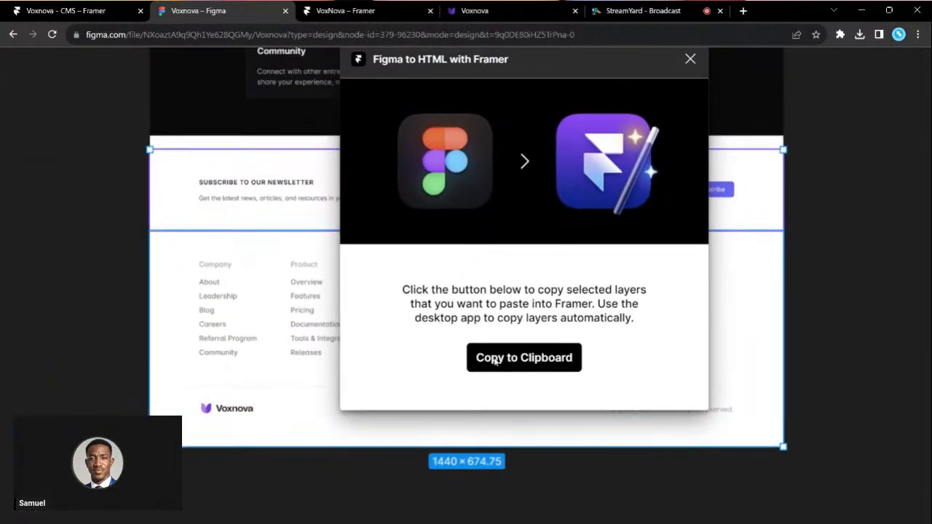
click(489, 361)
scroll(497, 363, down, 3)
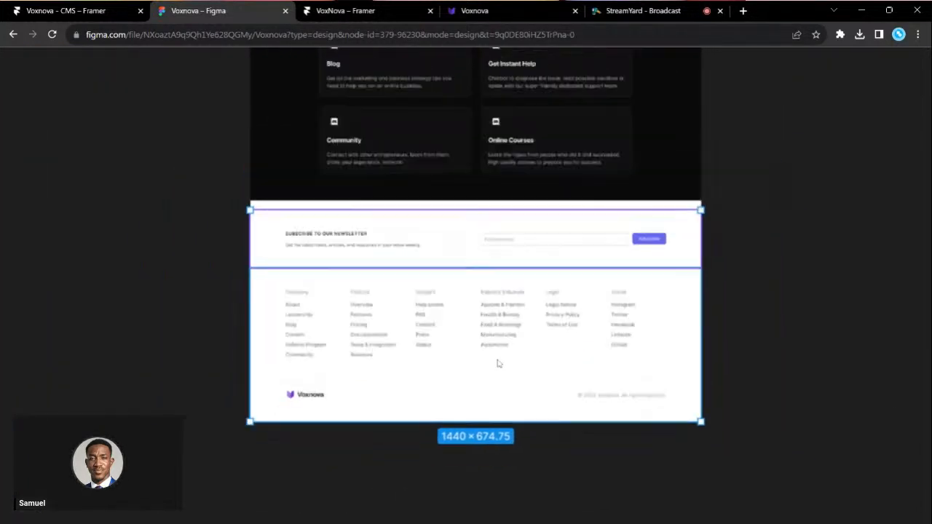
click(109, 7)
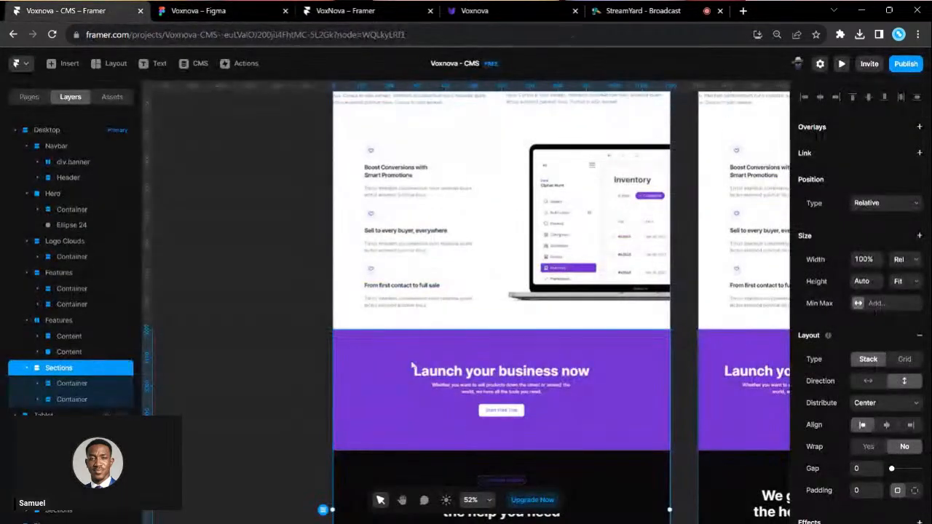
- Paste the newsletter and footer at the bottom of the Desktop page
scroll(467, 434, up, 10)
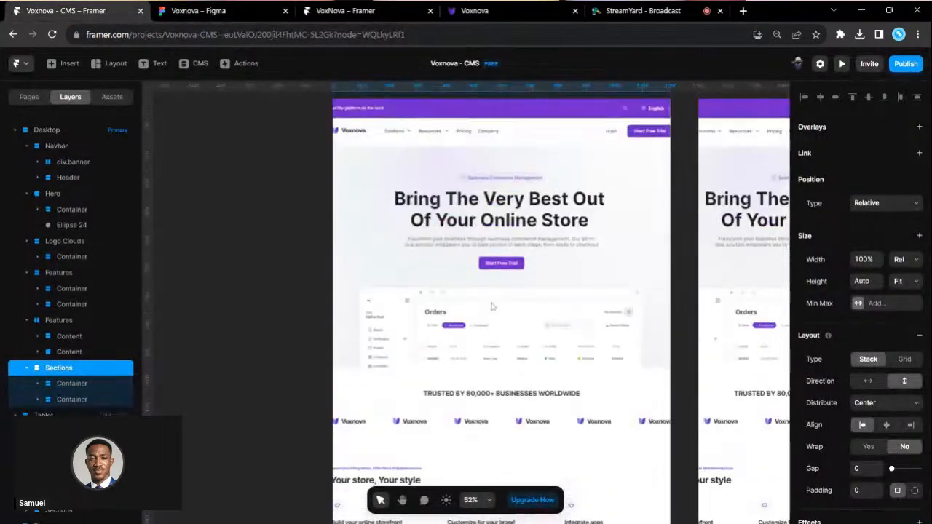
scroll(463, 121, up, 3)
click(468, 181)
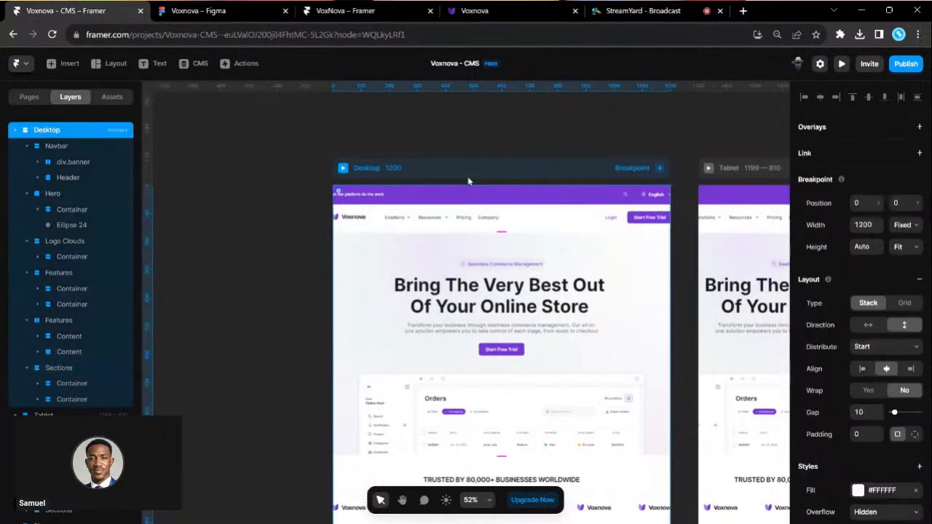
key(ctrl+v)
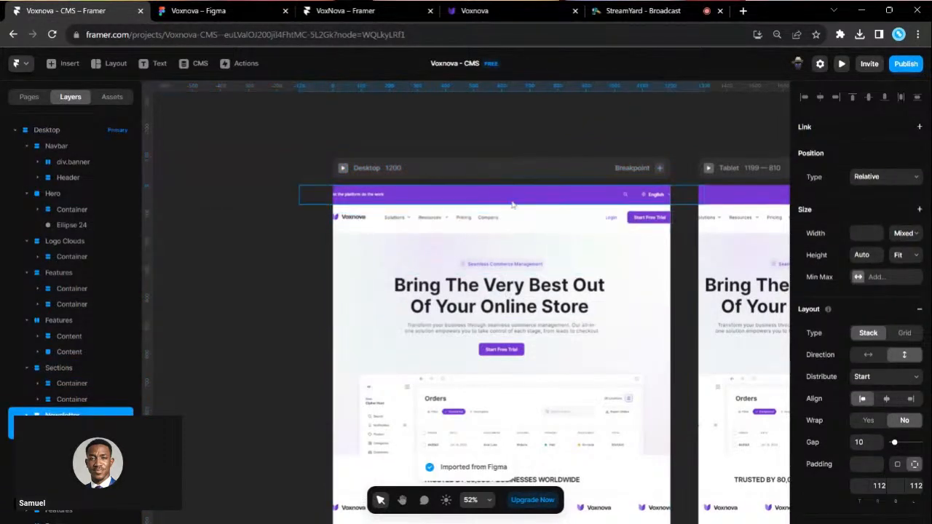
- Scroll through the full rebuilt landing page to review every section
scroll(512, 187, down, 2)
scroll(512, 187, down, 2)
scroll(529, 340, down, 10)
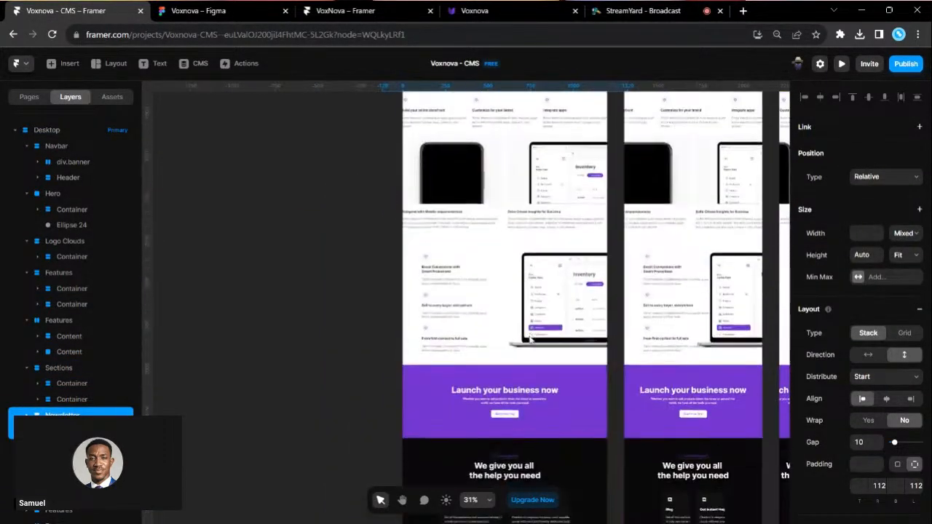
scroll(529, 339, down, 5)
scroll(548, 406, up, 4)
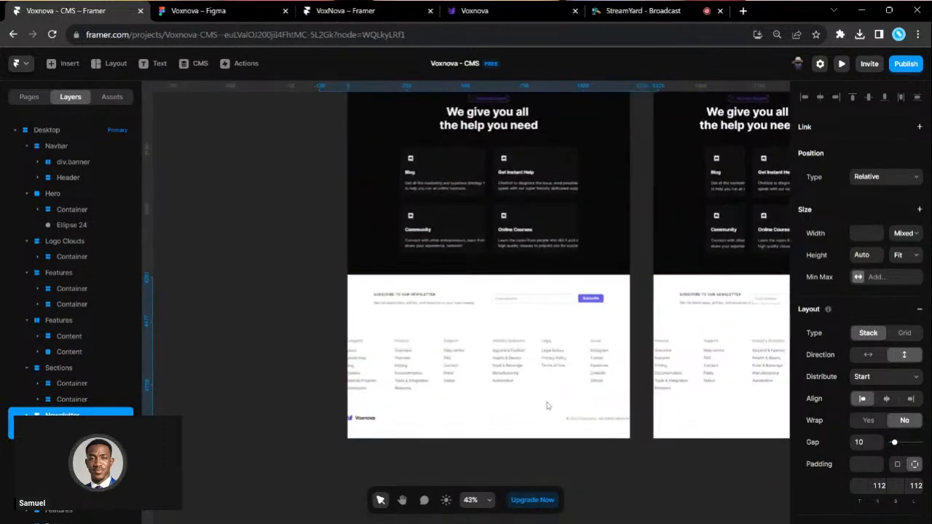
scroll(548, 406, up, 1)
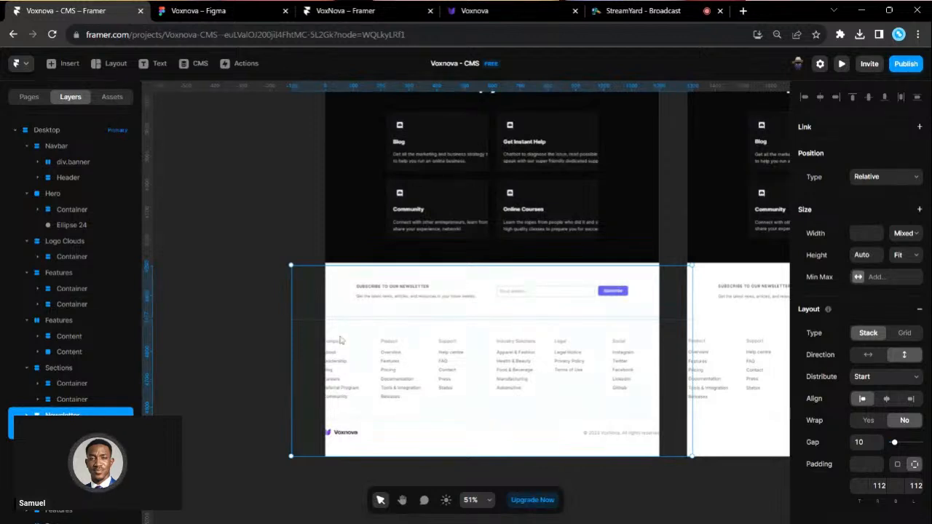
scroll(588, 421, up, 2)
scroll(461, 349, up, 2)
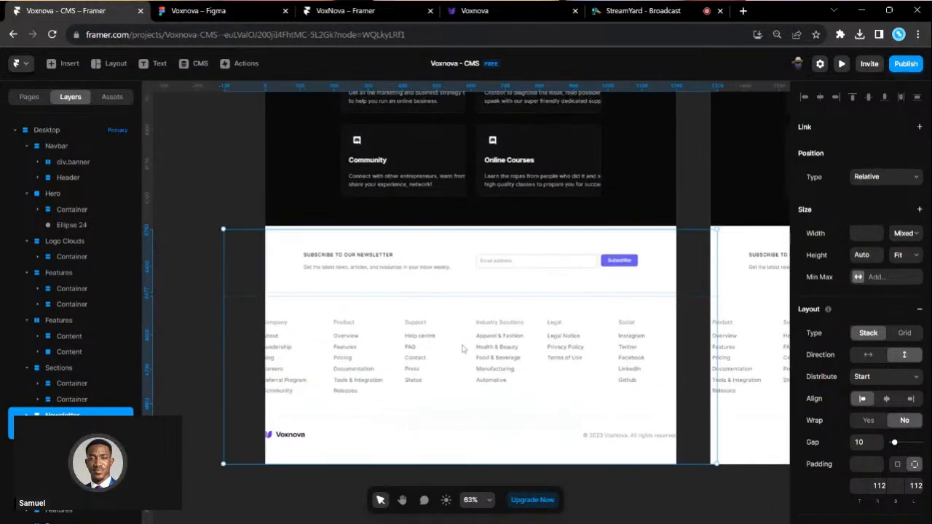
scroll(462, 349, up, 8)
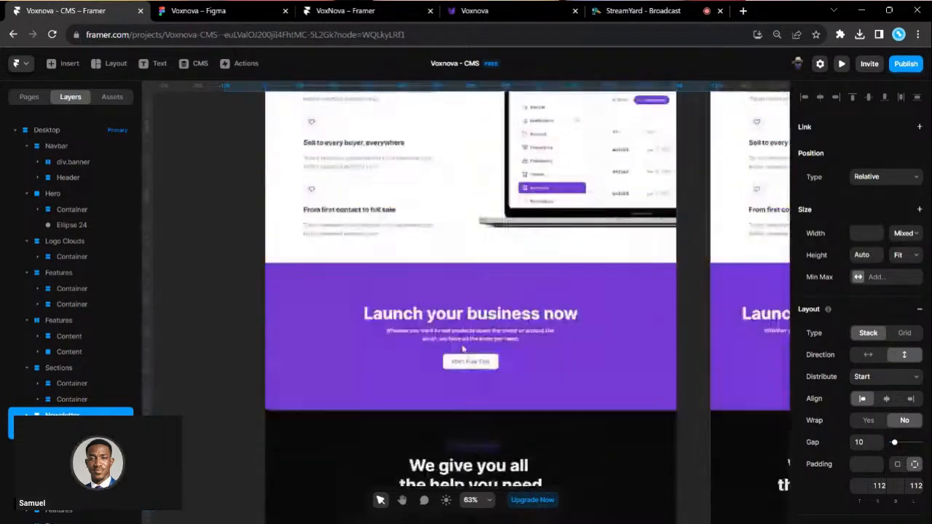
scroll(462, 349, up, 10)
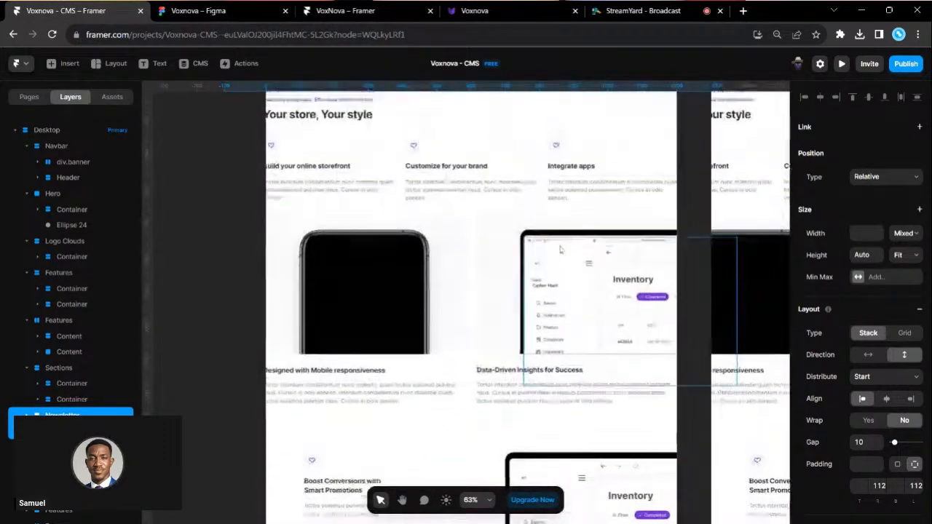
scroll(281, 311, up, 6)
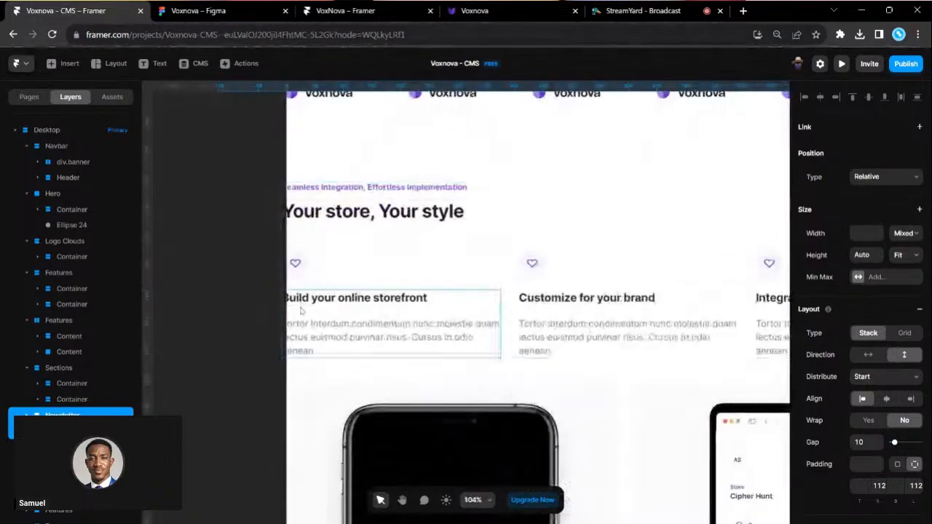
scroll(301, 311, right, 4)
scroll(442, 323, up, 2)
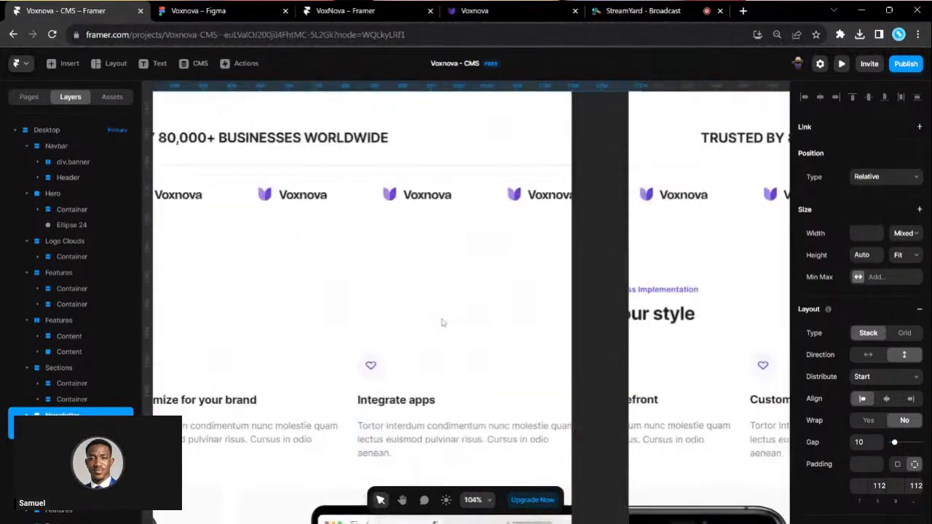
scroll(597, 244, left, 2)
scroll(599, 243, up, 8)
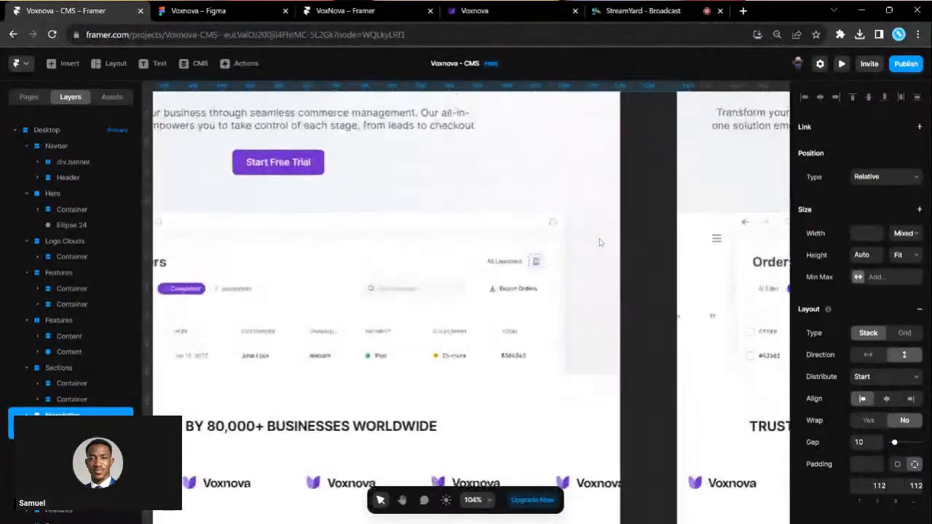
scroll(600, 242, left, 1)
scroll(600, 242, down, 3)
scroll(655, 164, up, 1)
scroll(688, 131, right, 1)
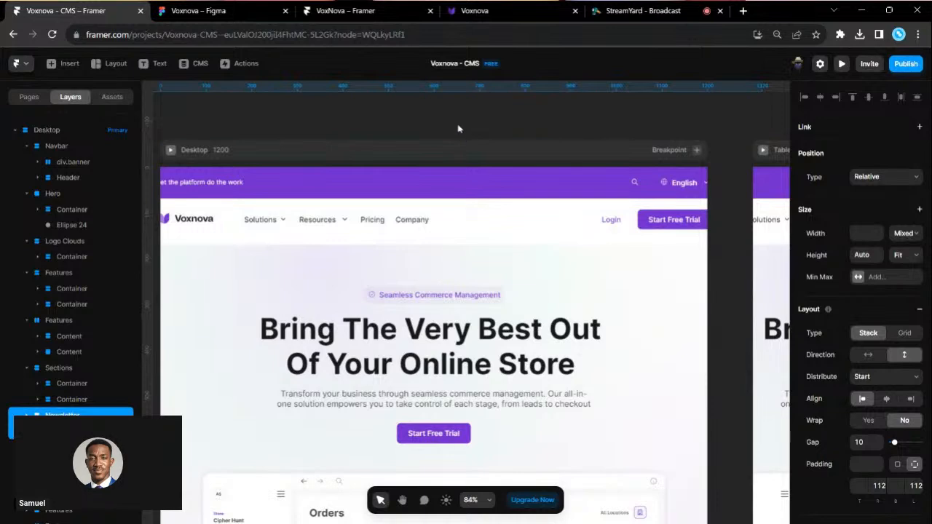
click(190, 11)
- Inspect the Fill/Hug sizing of the Your store, feature rows, newsletter and footer frames
scroll(450, 251, up, 2)
scroll(450, 250, up, 10)
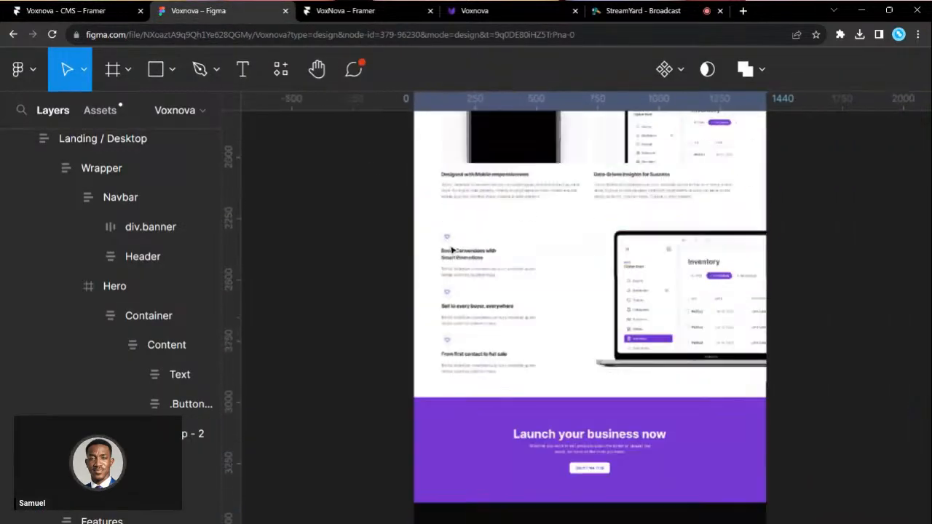
ctrl+scroll(652, 315, up, 3)
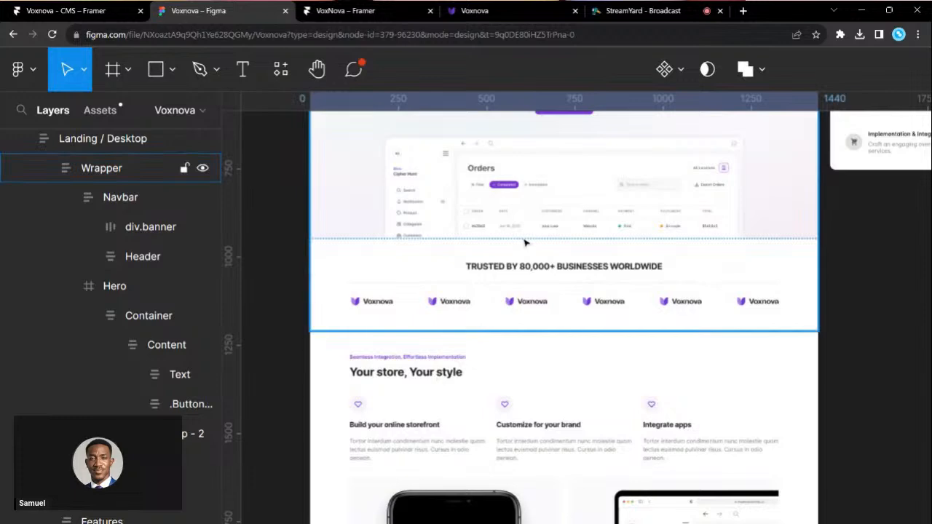
scroll(526, 242, up, 5)
scroll(525, 242, down, 6)
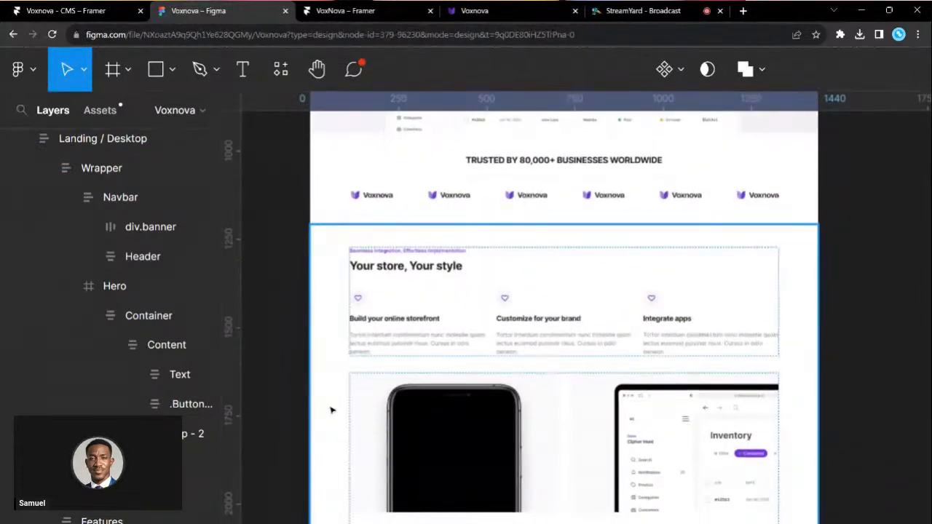
click(354, 343)
click(336, 365)
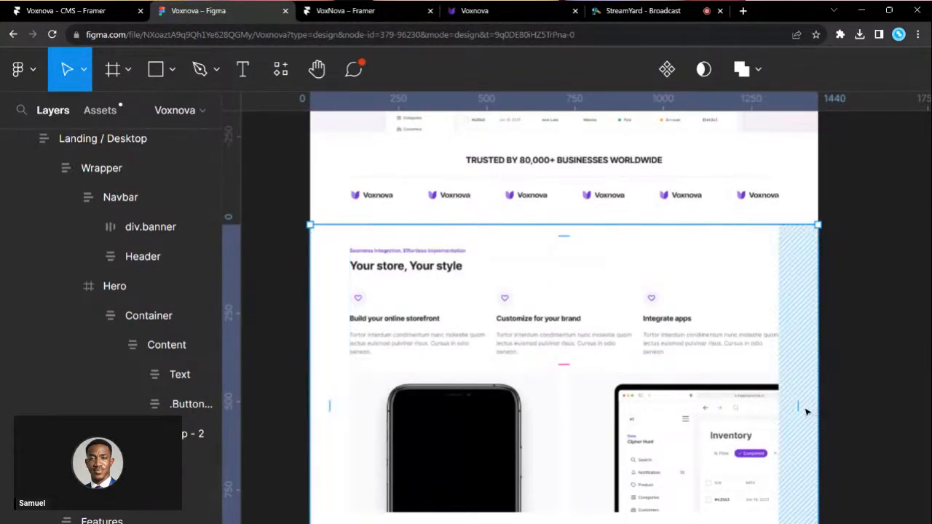
scroll(640, 437, down, 6)
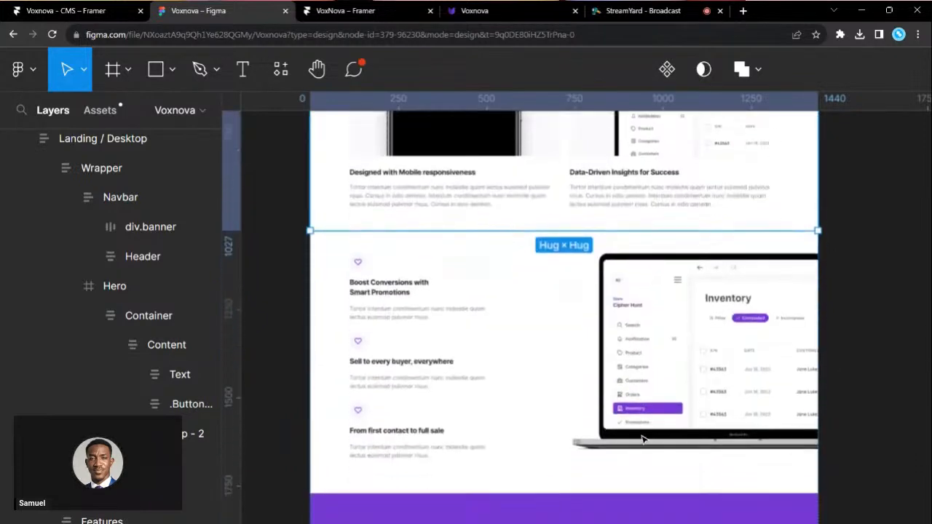
click(483, 354)
scroll(447, 343, down, 3)
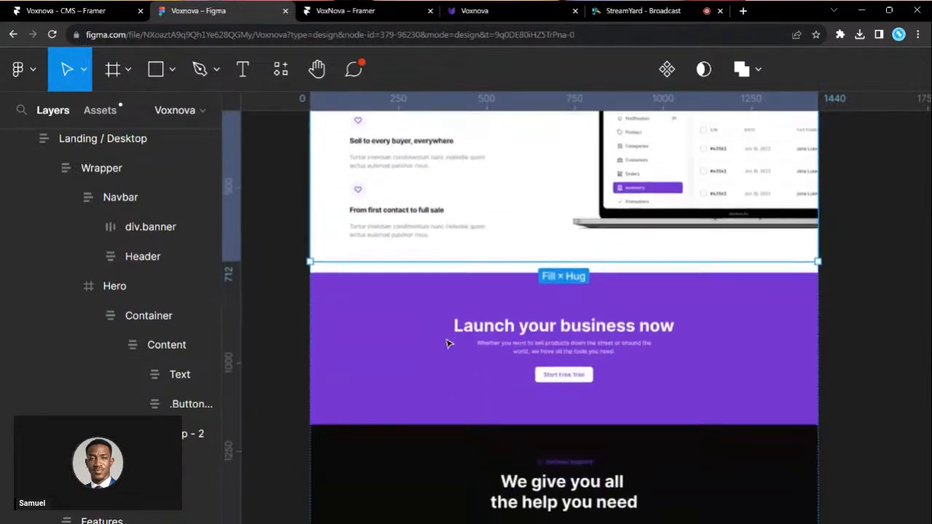
scroll(501, 351, down, 5)
scroll(501, 351, down, 3)
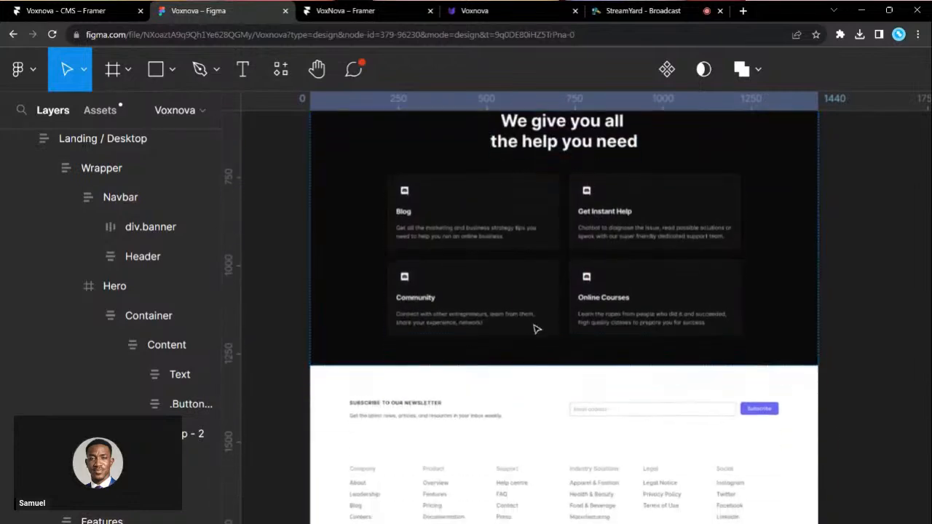
click(500, 276)
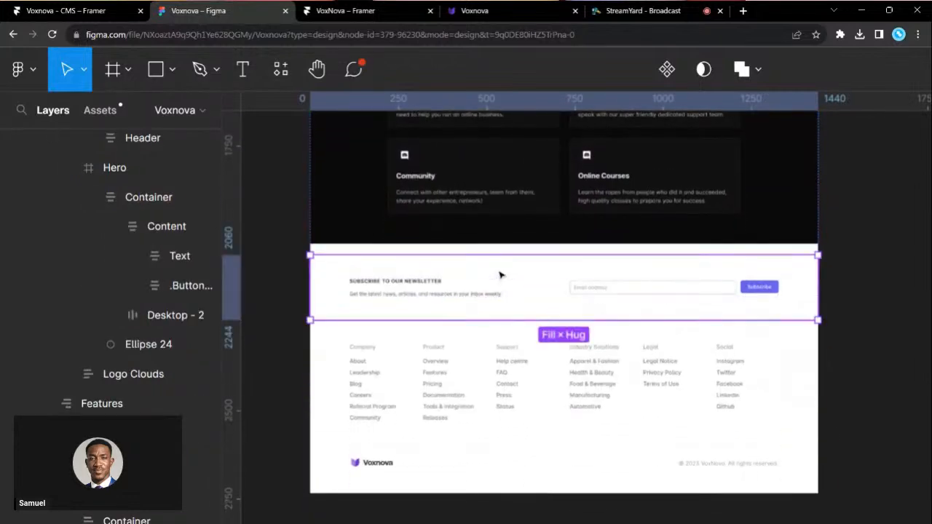
click(357, 386)
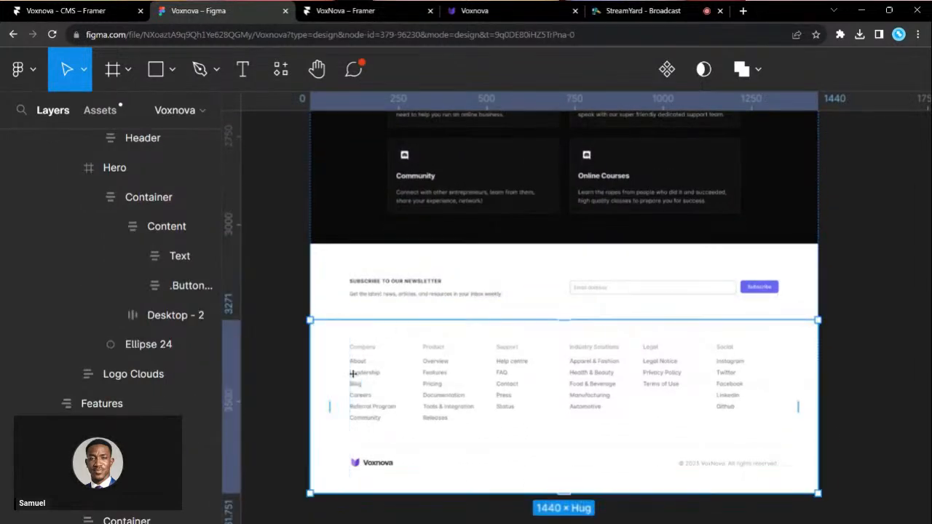
- Check the widths of the Wrapper, Navbar, Header and the Header's inner Container
scroll(354, 374, up, 15)
scroll(353, 374, up, 10)
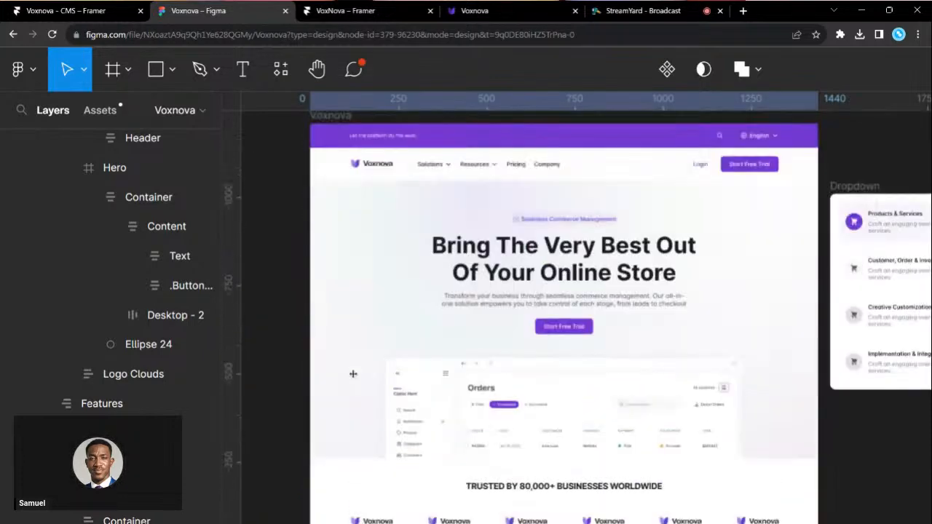
click(351, 266)
click(350, 267)
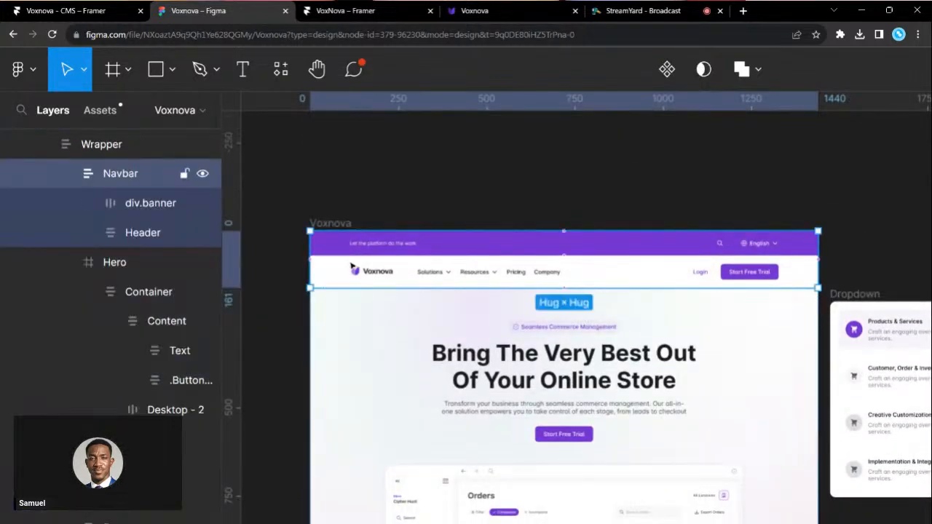
click(351, 274)
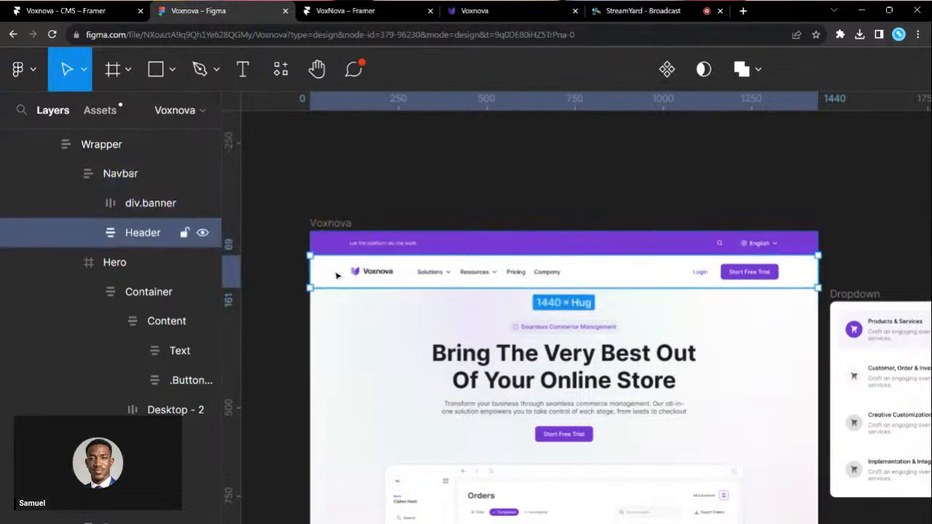
double_click(359, 272)
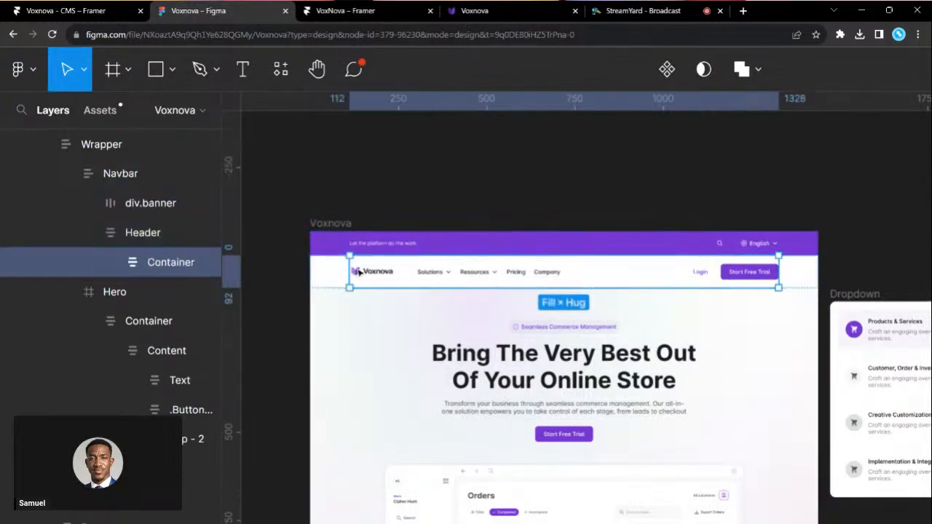
click(346, 273)
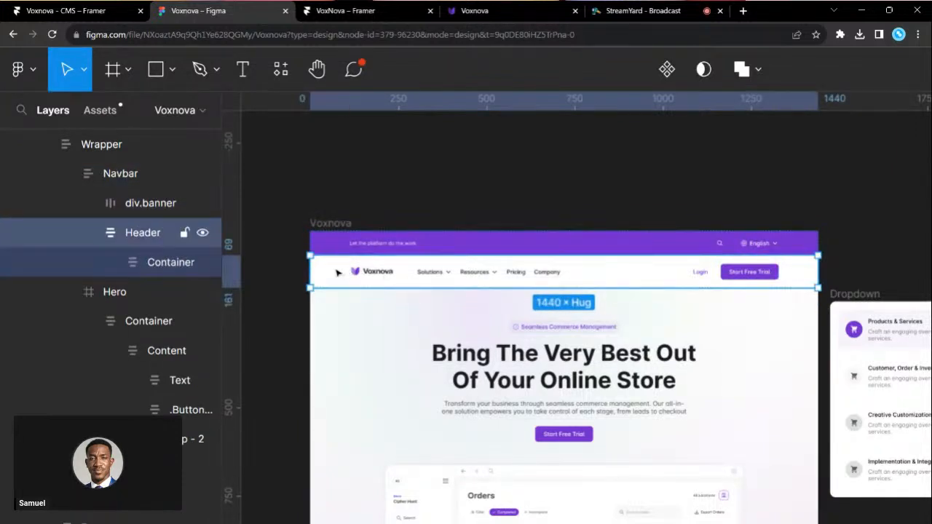
scroll(767, 226, down, 3)
click(837, 227)
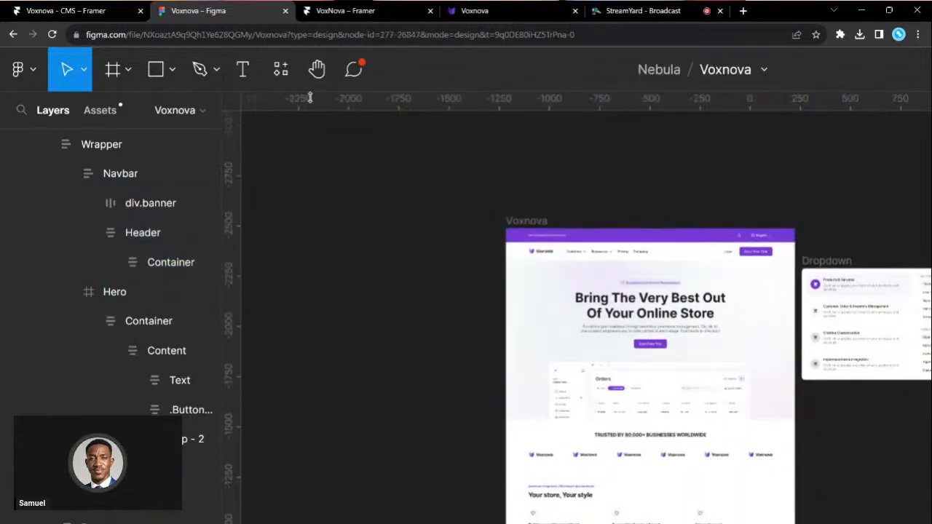
click(66, 10)
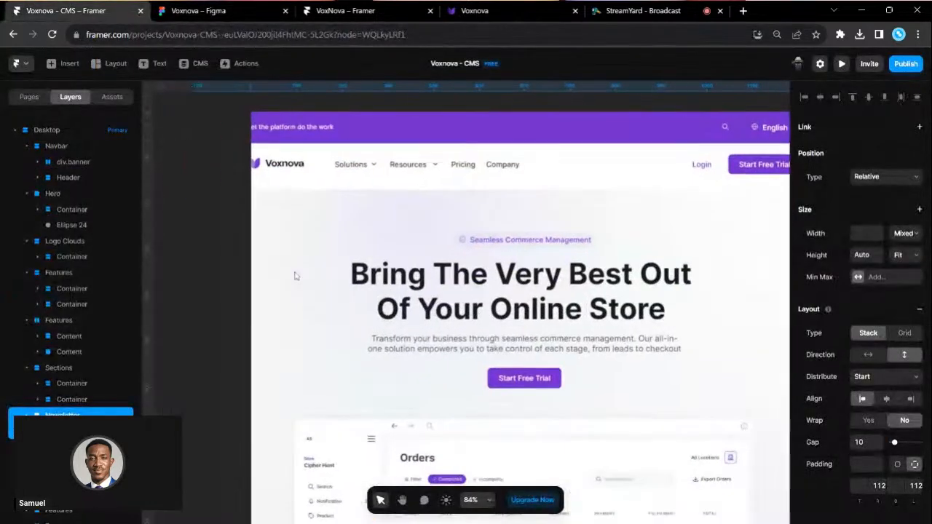
- Inspect the sizing of the Header Container, div.banner and Navbar layers in Framer
click(292, 188)
click(272, 153)
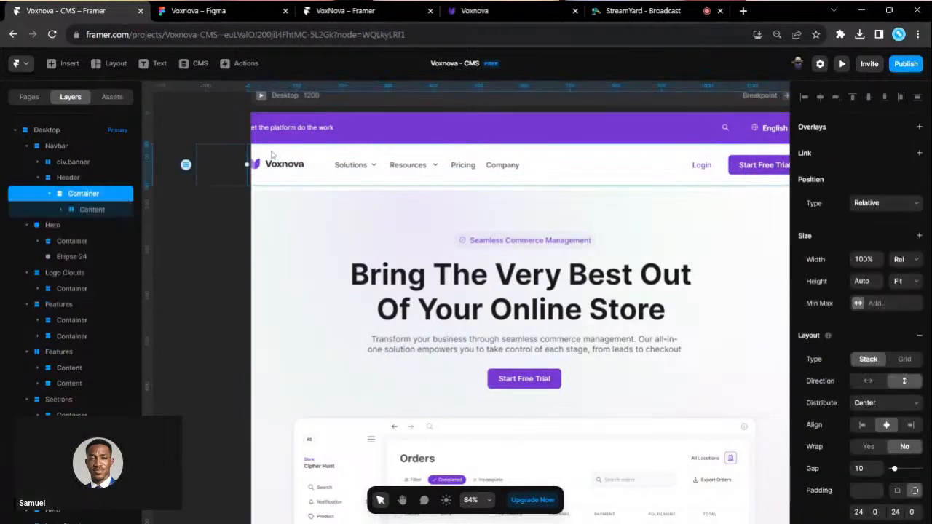
click(278, 125)
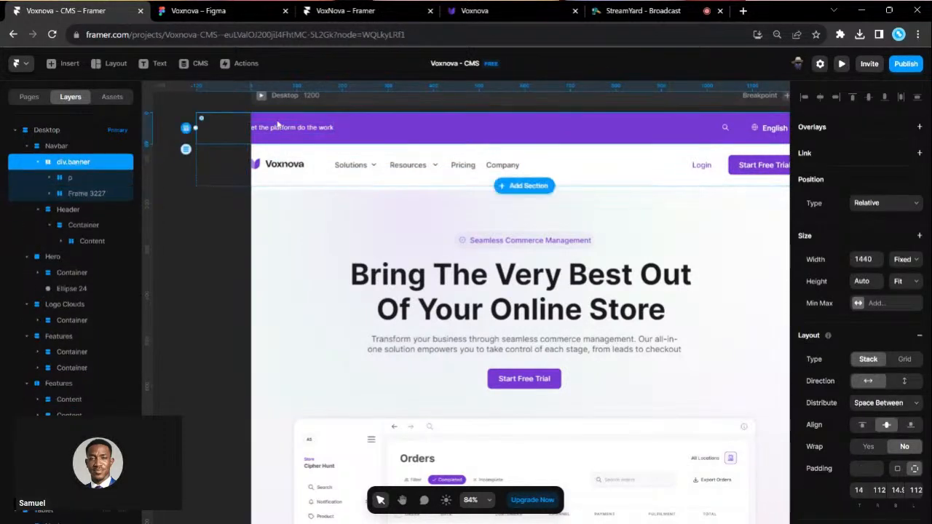
click(71, 149)
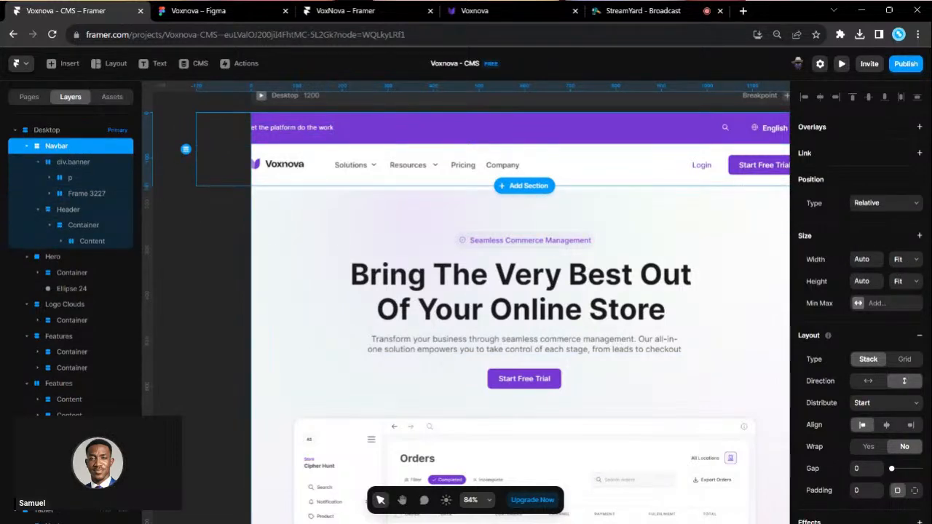
scroll(546, 291, right, 1)
scroll(509, 233, up, 1)
- Collapse Navbar, Hero, Logo Clouds, both Features and Sections in the layer tree
click(27, 147)
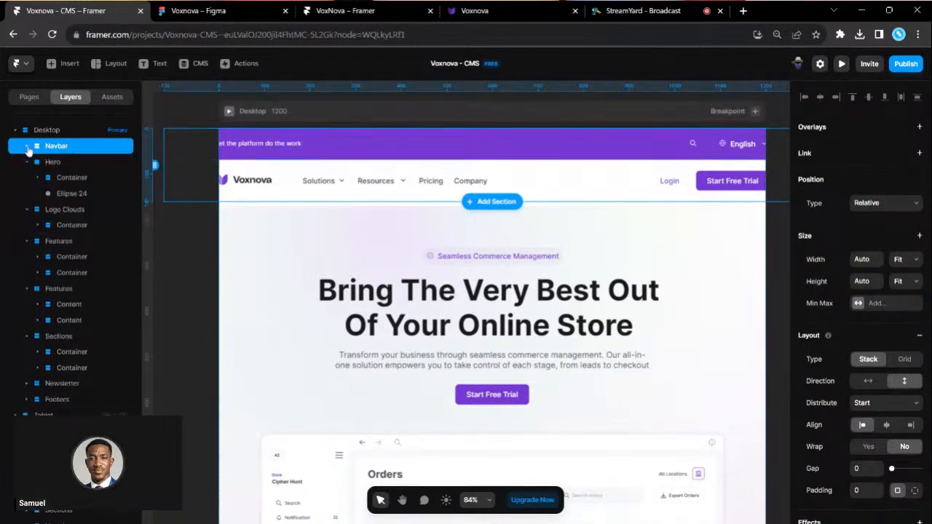
click(27, 161)
click(27, 177)
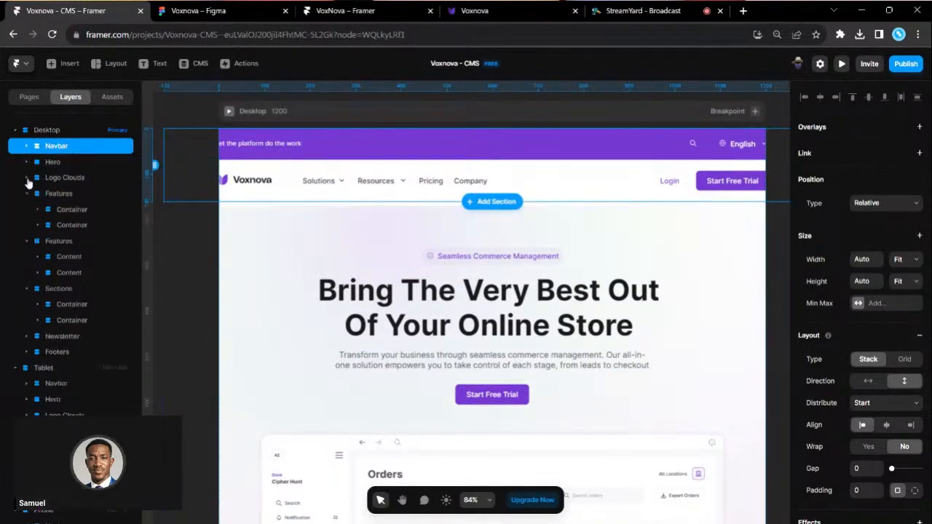
click(26, 193)
click(28, 209)
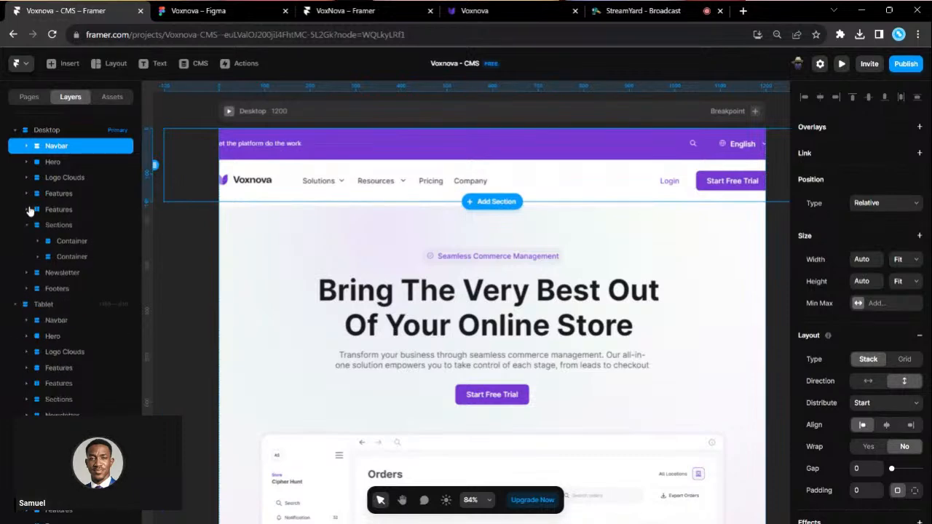
click(28, 224)
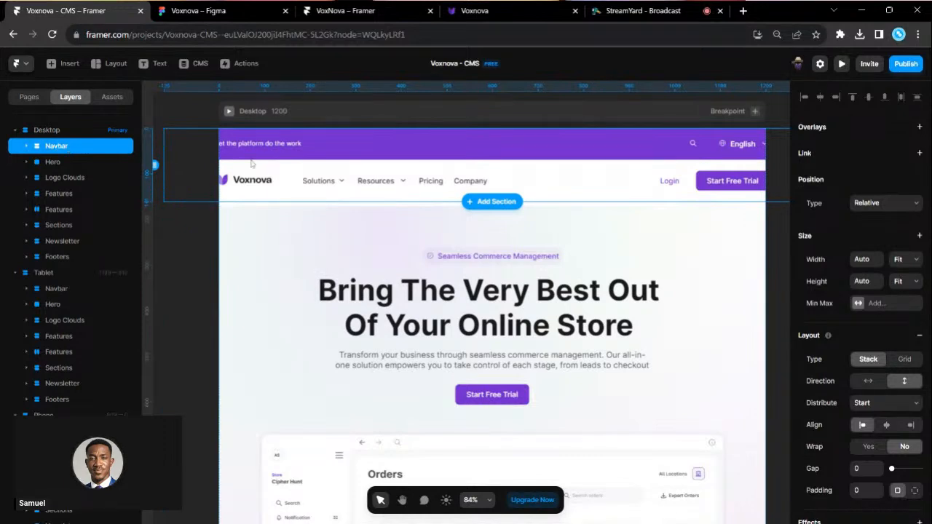
scroll(427, 190, up, 1)
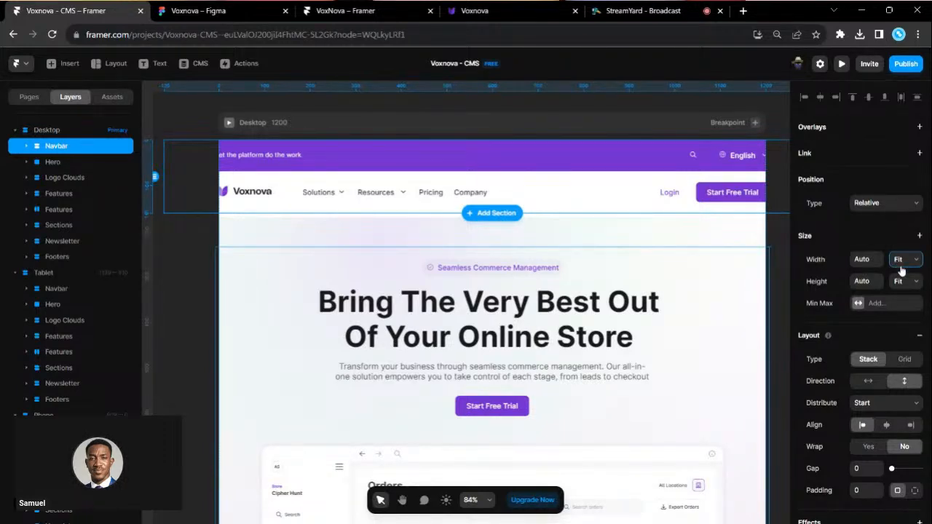
- Set the Navbar and its div.banner layer to fill the page width
click(907, 294)
scroll(520, 224, right, 1)
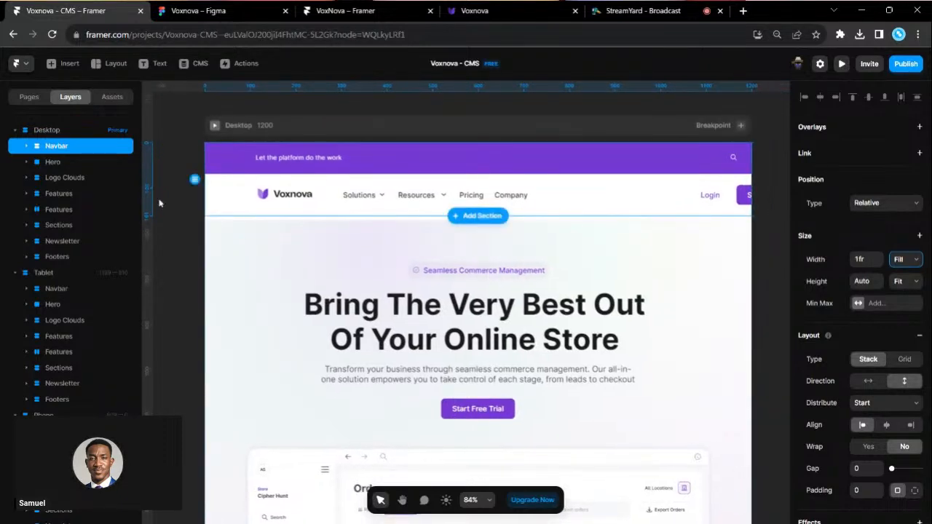
click(26, 146)
click(38, 162)
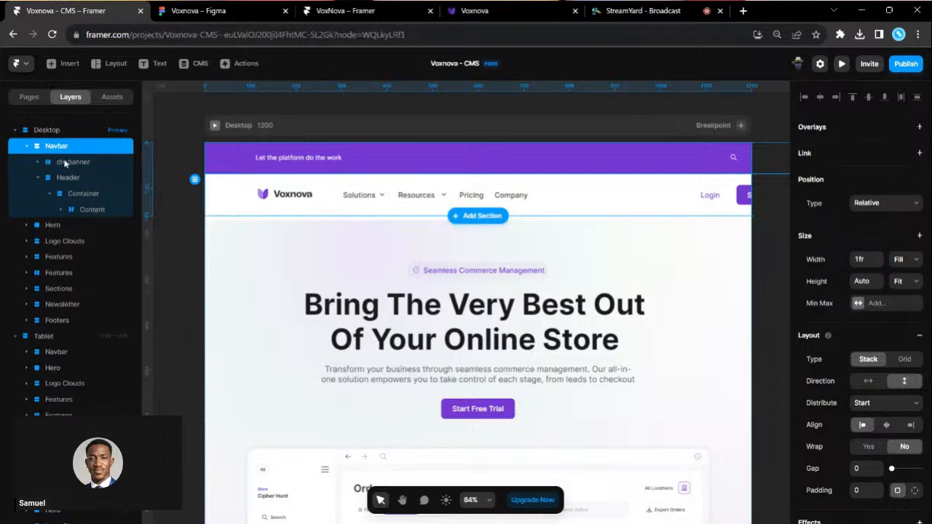
click(64, 162)
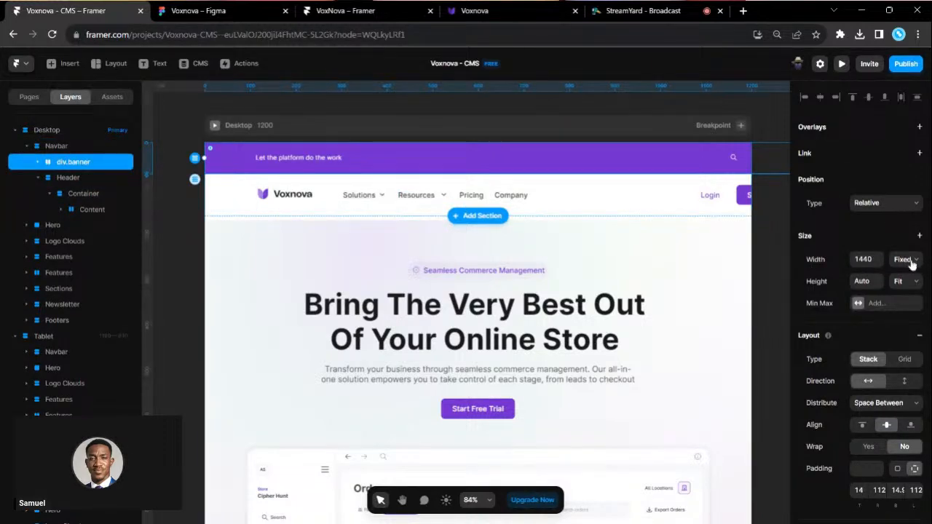
scroll(719, 274, down, 5)
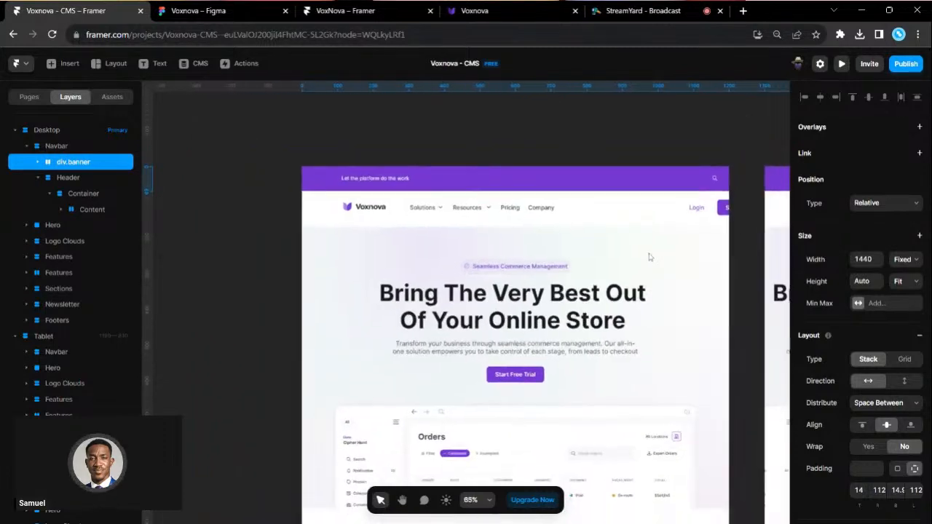
scroll(641, 324, up, 2)
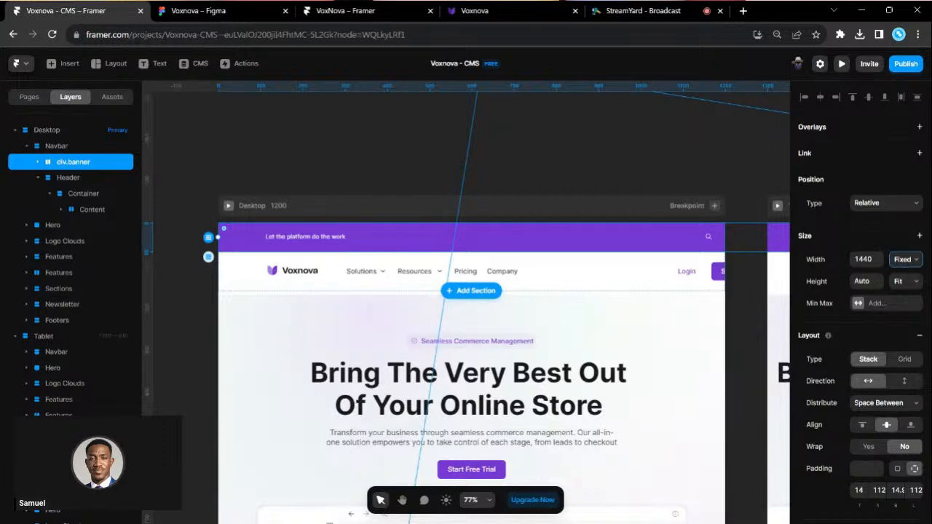
click(902, 292)
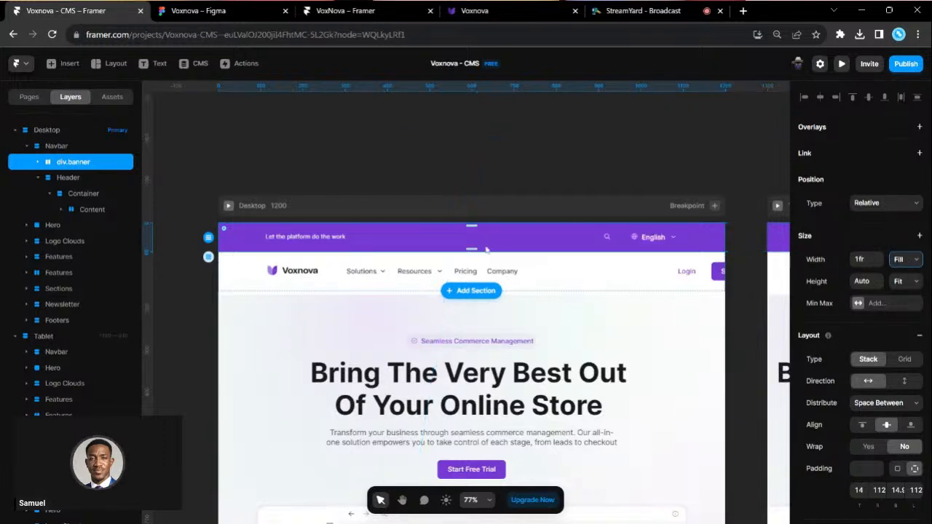
- Change the Header's width from fixed 1440 to Fill (1fr)
click(69, 179)
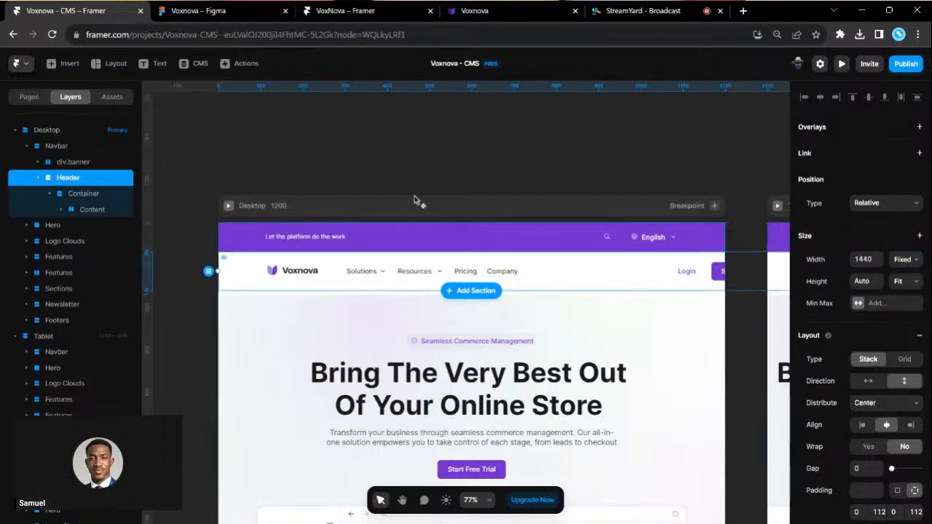
click(908, 274)
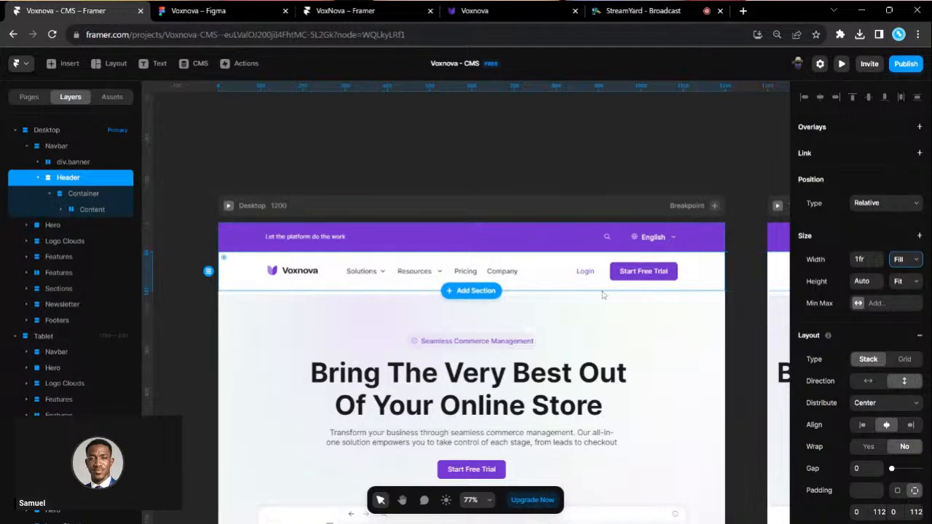
scroll(859, 385, down, 3)
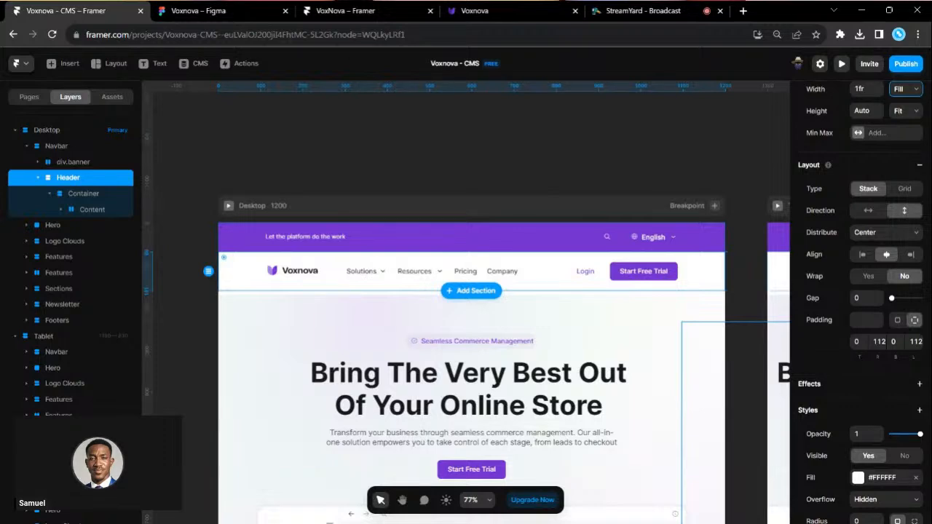
scroll(639, 367, down, 6)
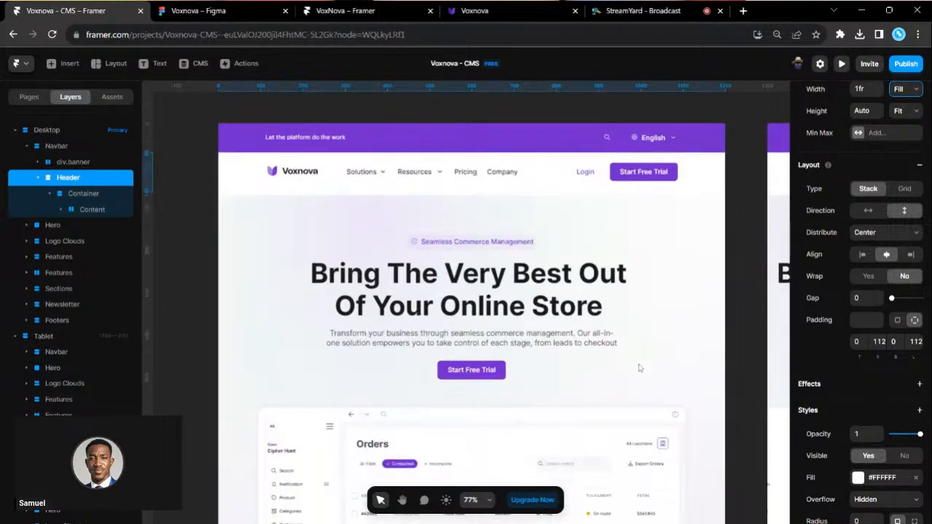
- Set the Logo Clouds section's width to Fill
scroll(602, 426, down, 5)
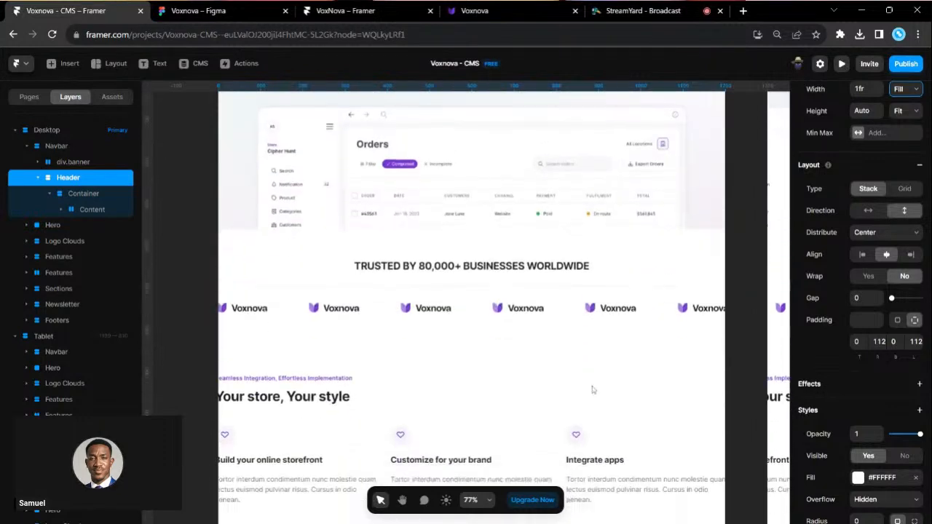
click(256, 254)
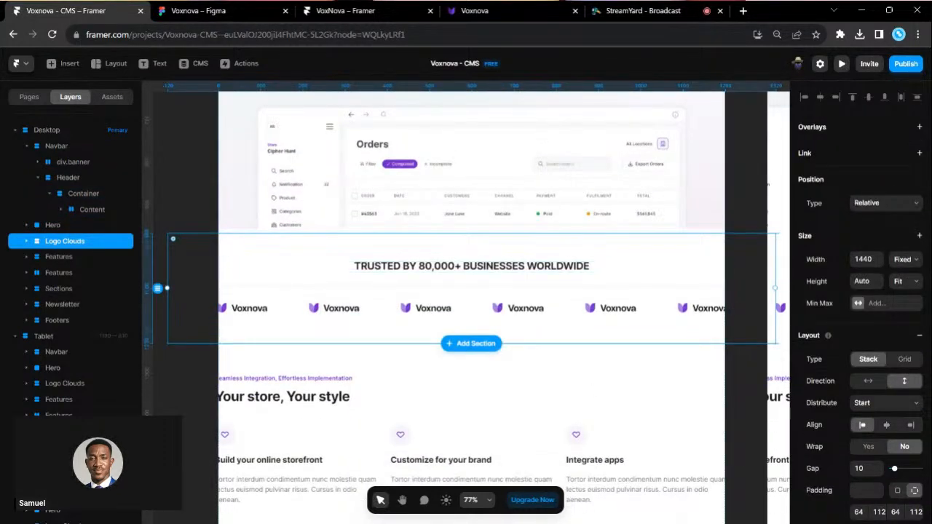
click(910, 267)
click(910, 288)
scroll(629, 357, down, 4)
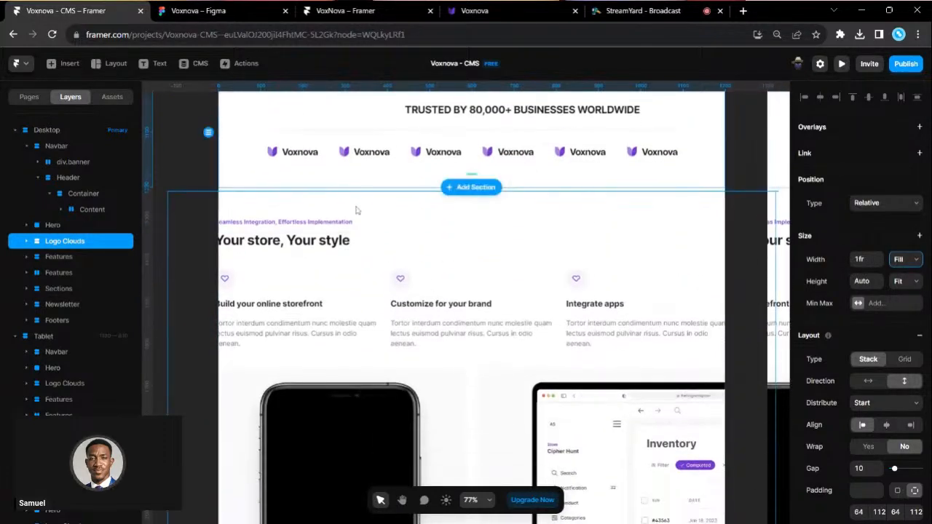
- Switch the first Features section from Fit to Fill, then multi-select the second Features through Footers
click(357, 210)
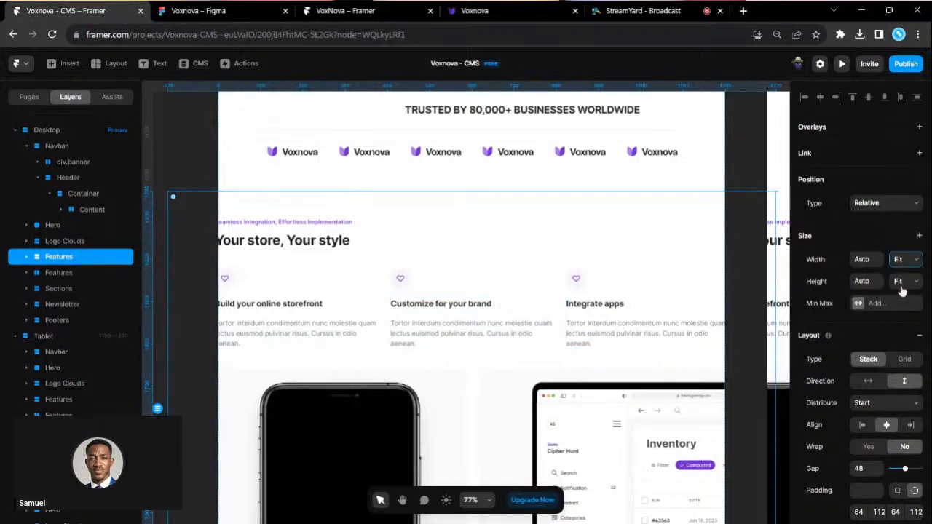
click(896, 262)
click(896, 289)
scroll(617, 321, down, 4)
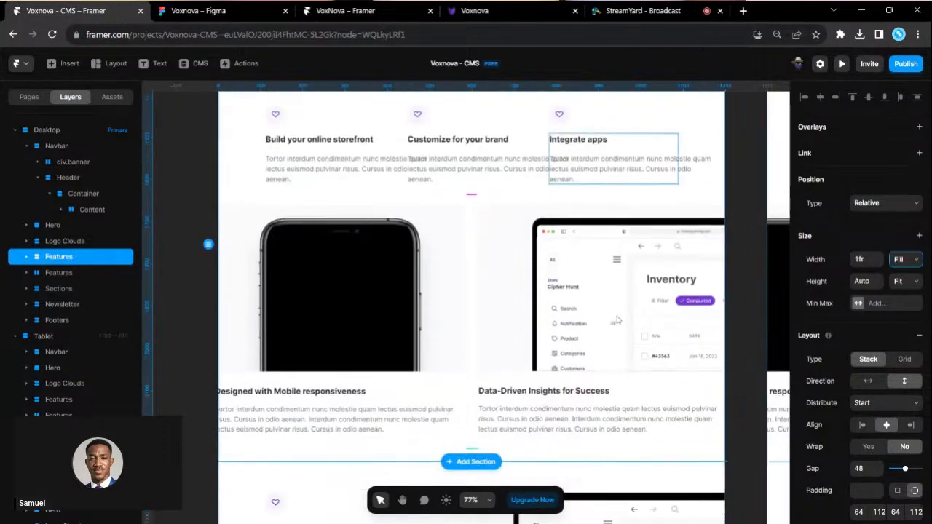
click(512, 254)
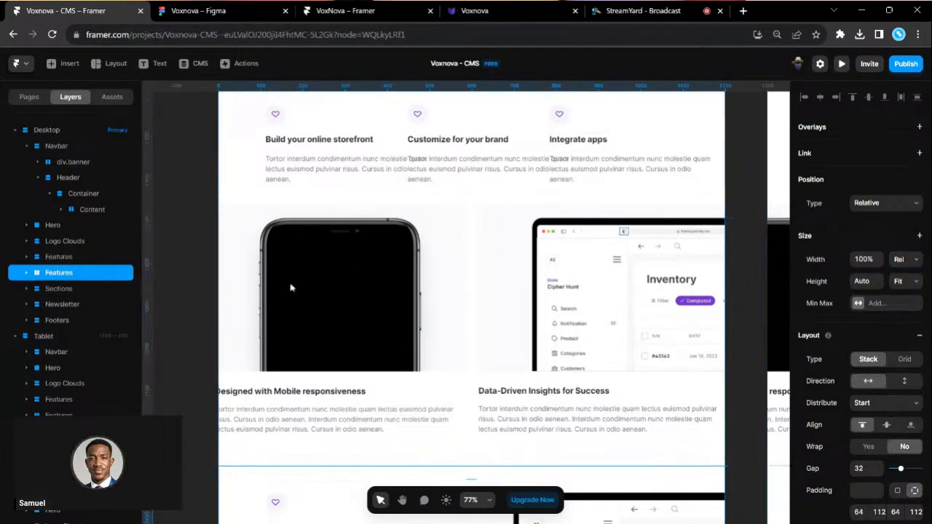
shift+click(63, 320)
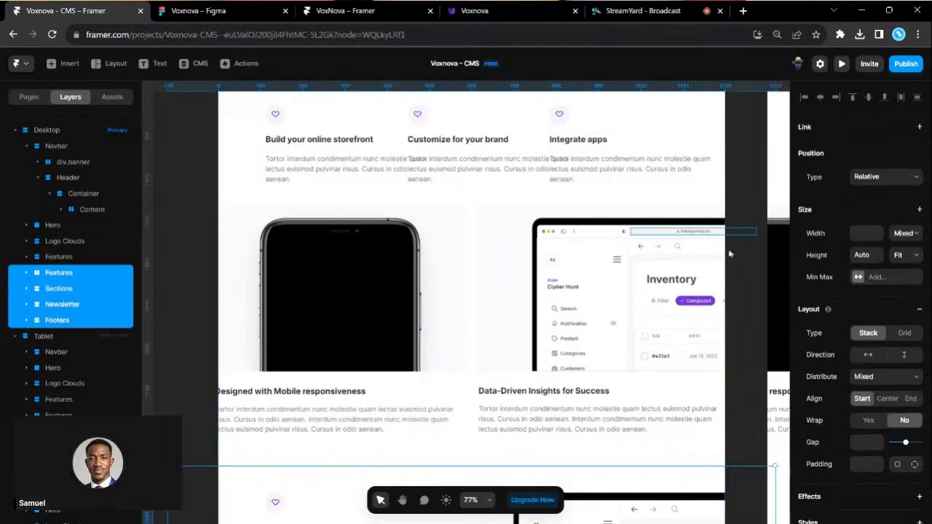
- Set the selected Features, Sections, Newsletter and Footers sections to Fill width
click(916, 275)
scroll(568, 365, down, 3)
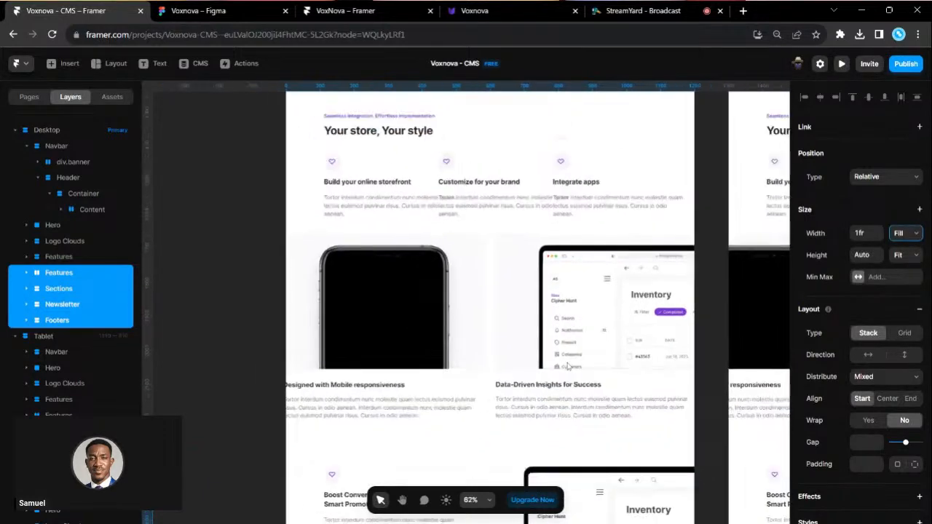
scroll(568, 366, down, 5)
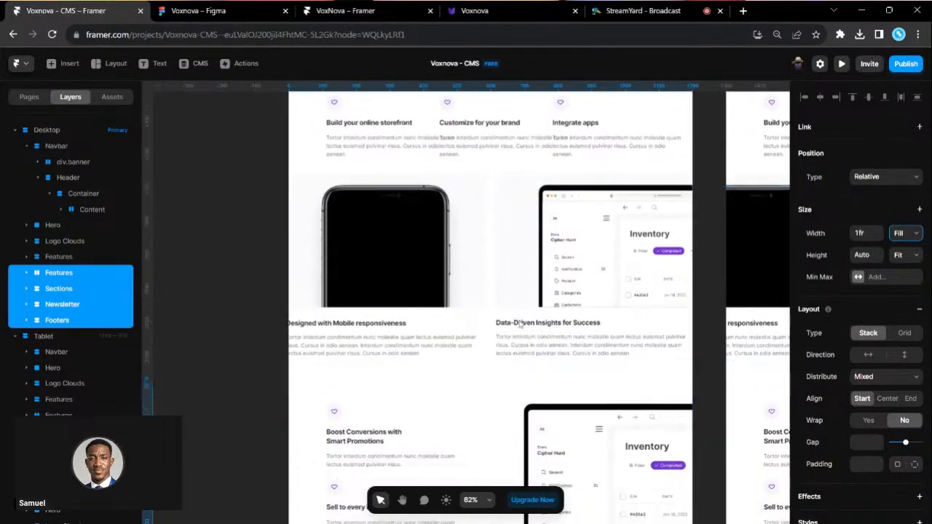
scroll(519, 324, down, 6)
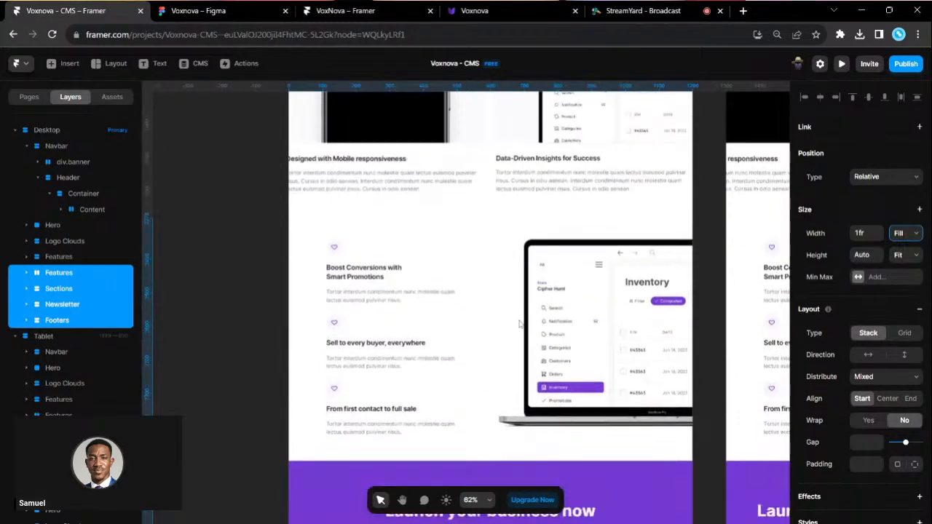
scroll(520, 323, up, 8)
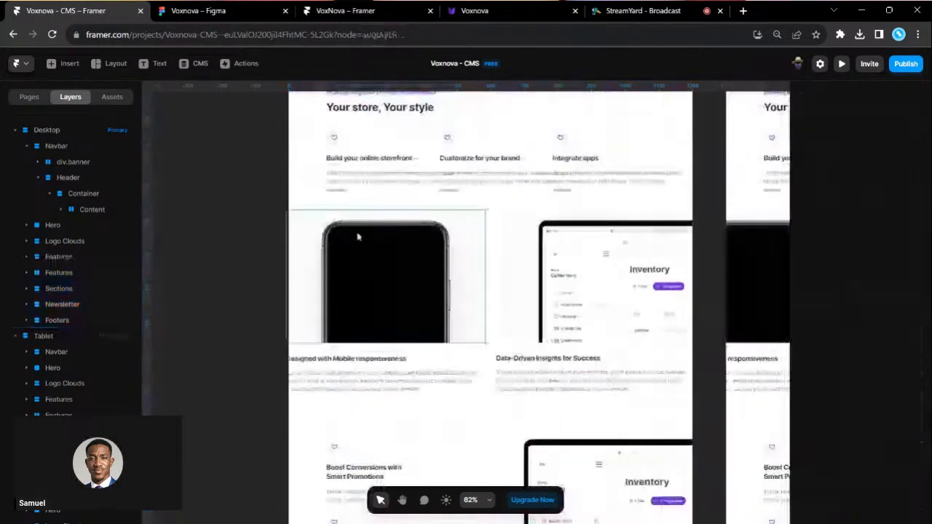
- Inspect the Features section's containers and the row of two feature cards
click(490, 270)
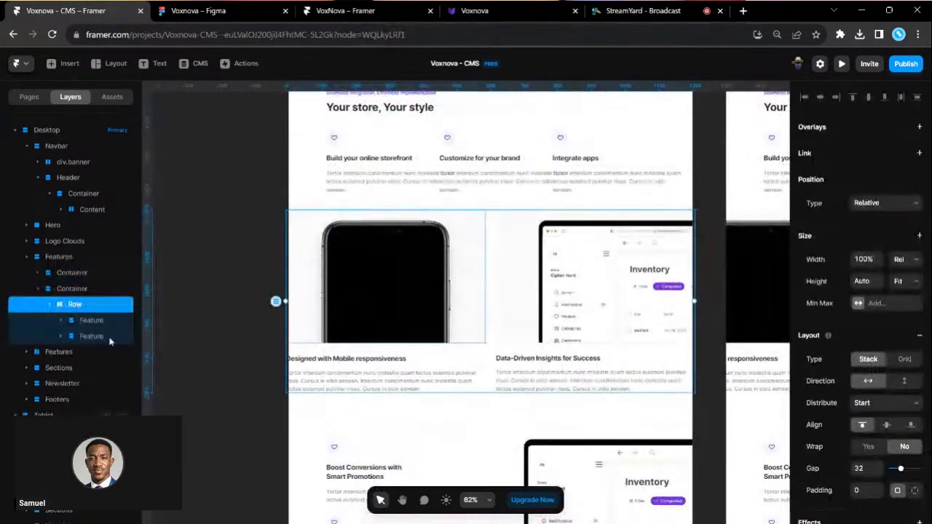
click(62, 256)
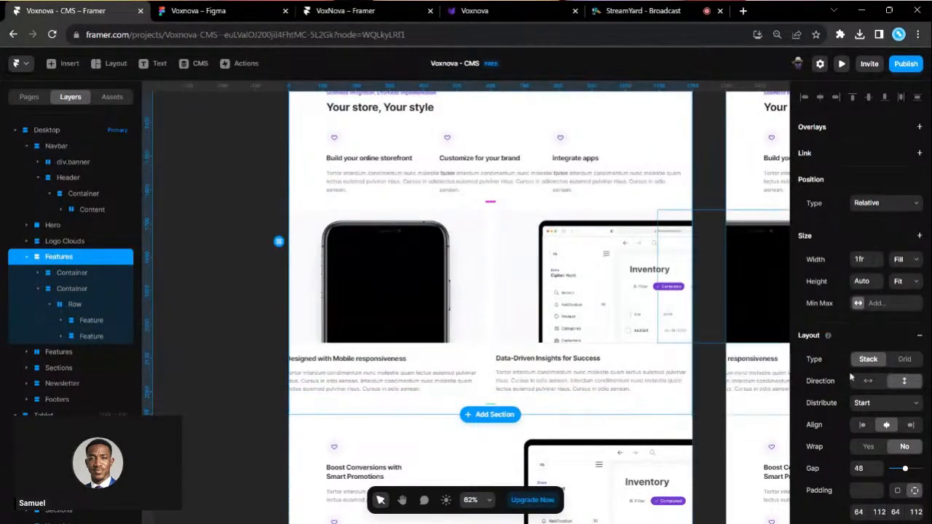
click(71, 273)
click(72, 319)
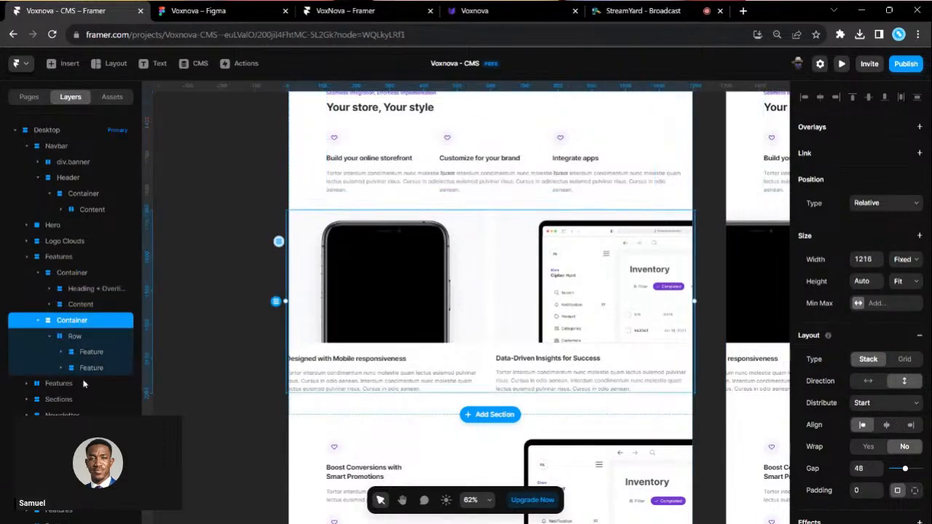
click(84, 384)
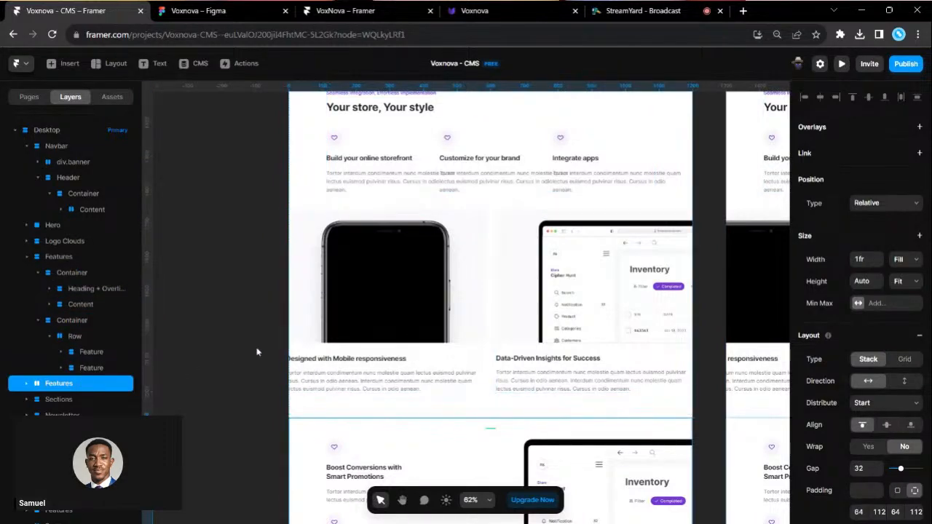
scroll(256, 352, down, 3)
scroll(400, 339, up, 1)
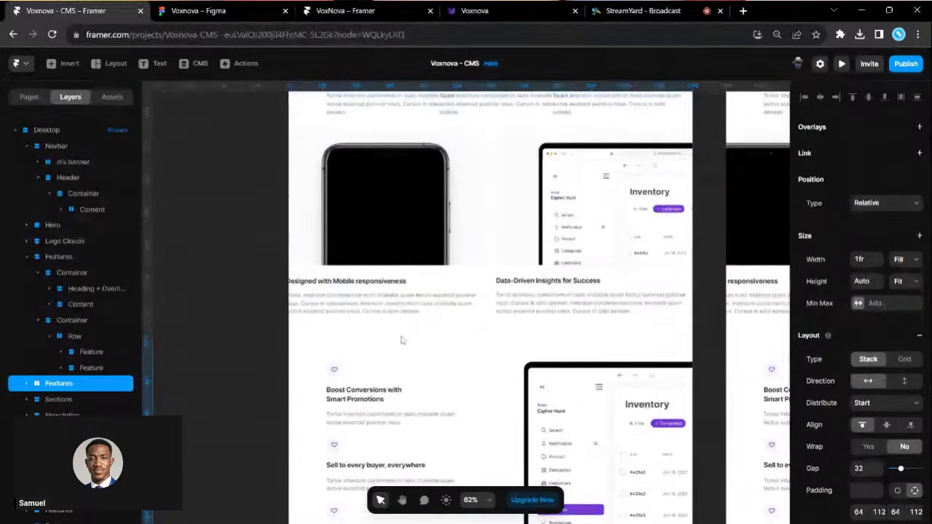
click(401, 335)
scroll(402, 305, up, 1)
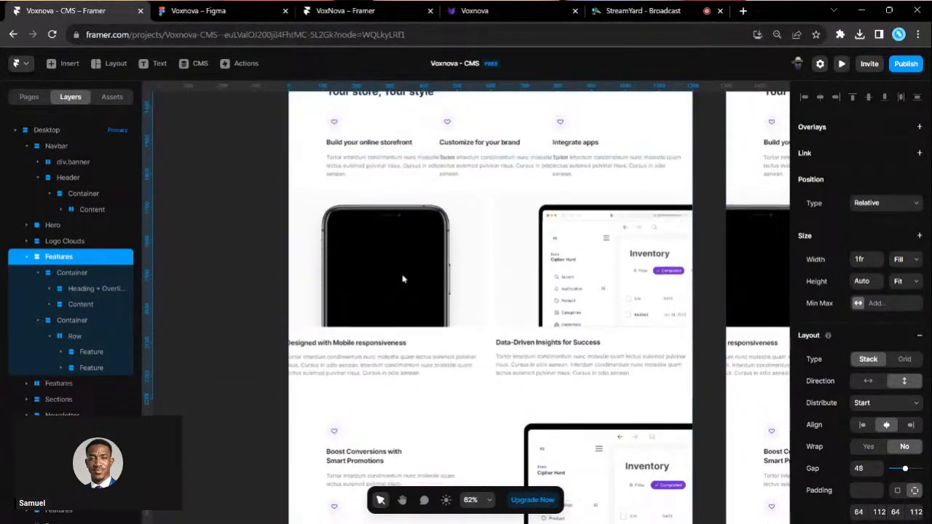
- Check the width settings of the containers under the Features section
click(491, 302)
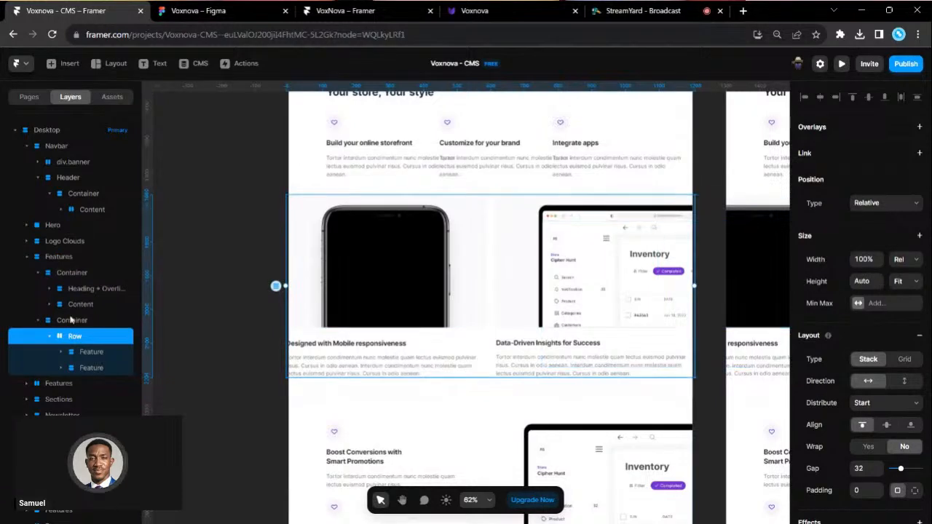
scroll(382, 267, up, 1)
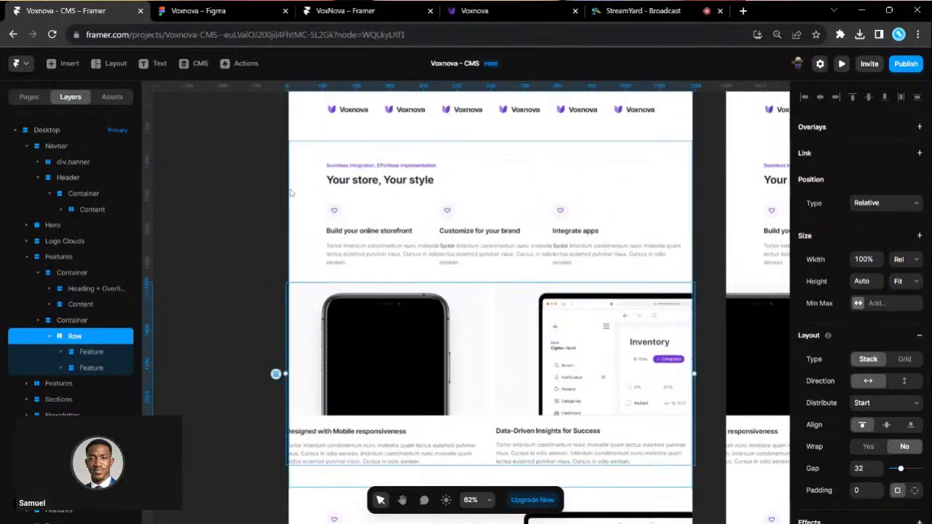
click(58, 257)
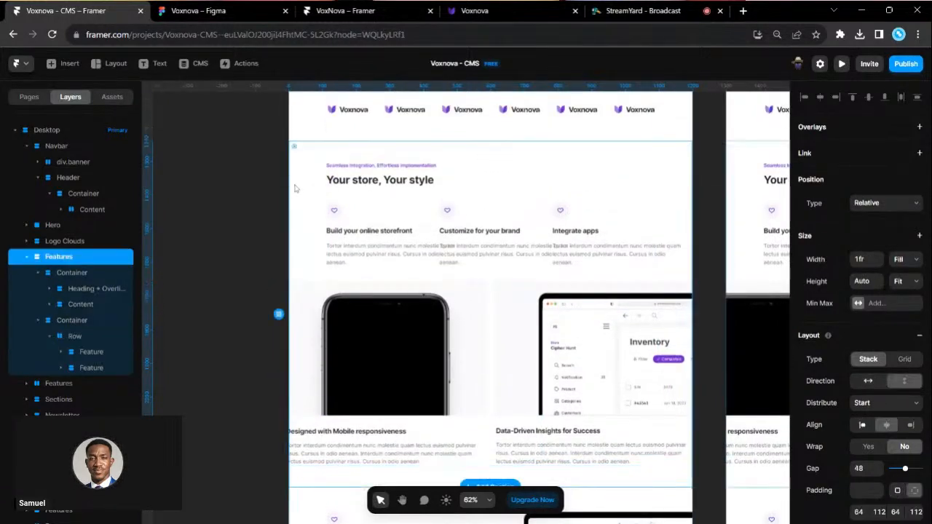
click(40, 274)
click(59, 274)
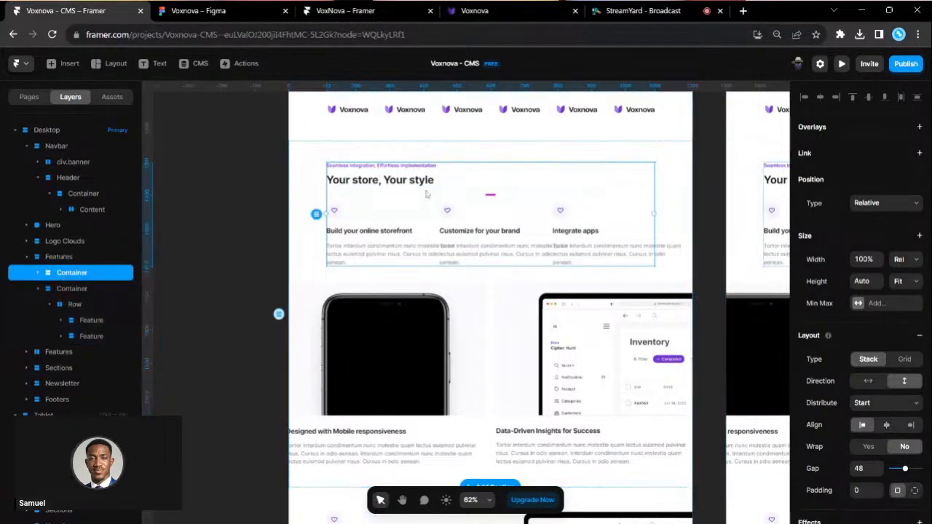
click(412, 389)
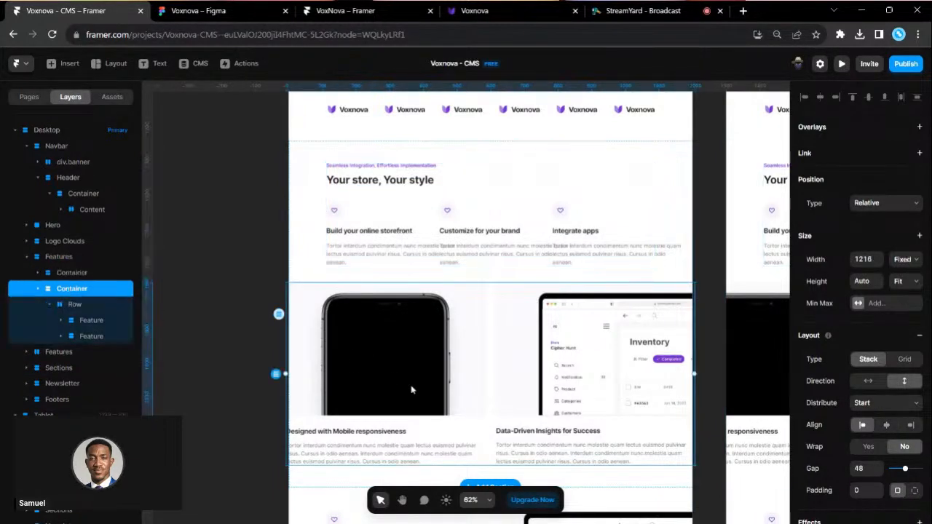
scroll(411, 390, down, 1)
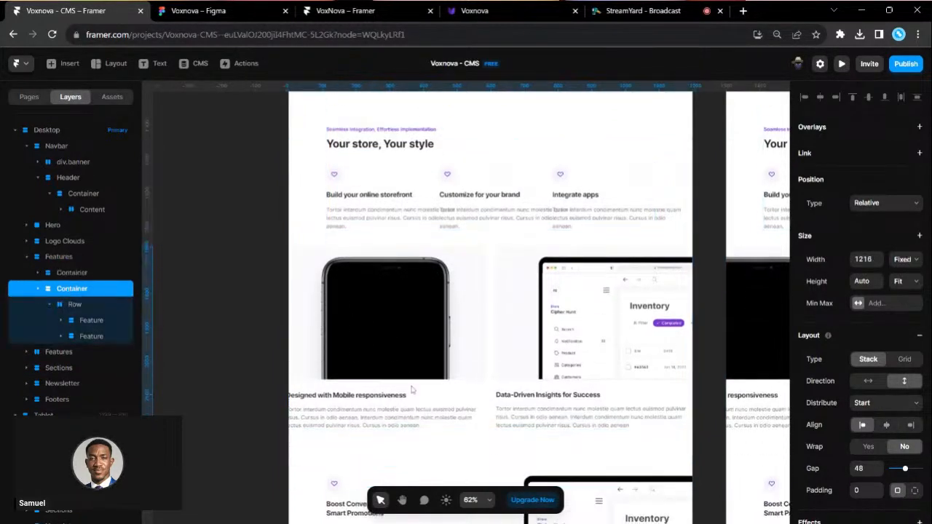
click(75, 276)
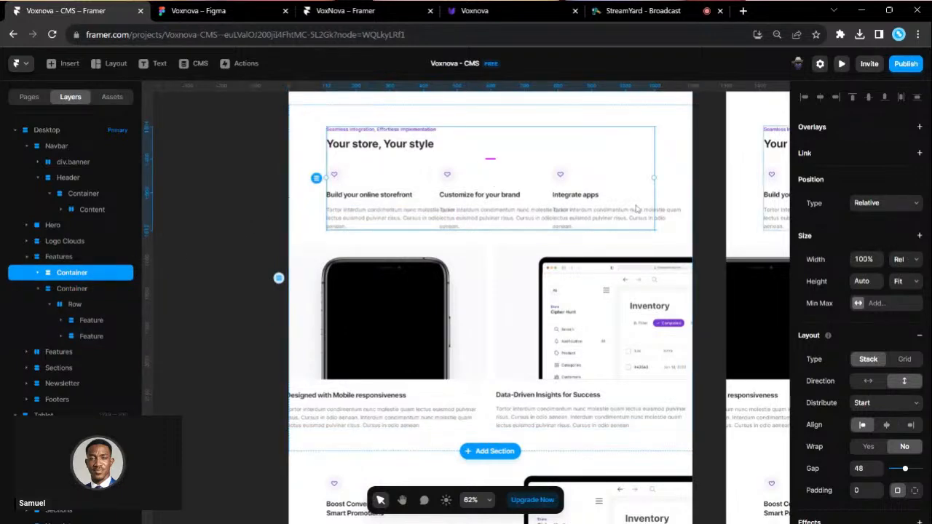
scroll(470, 226, up, 2)
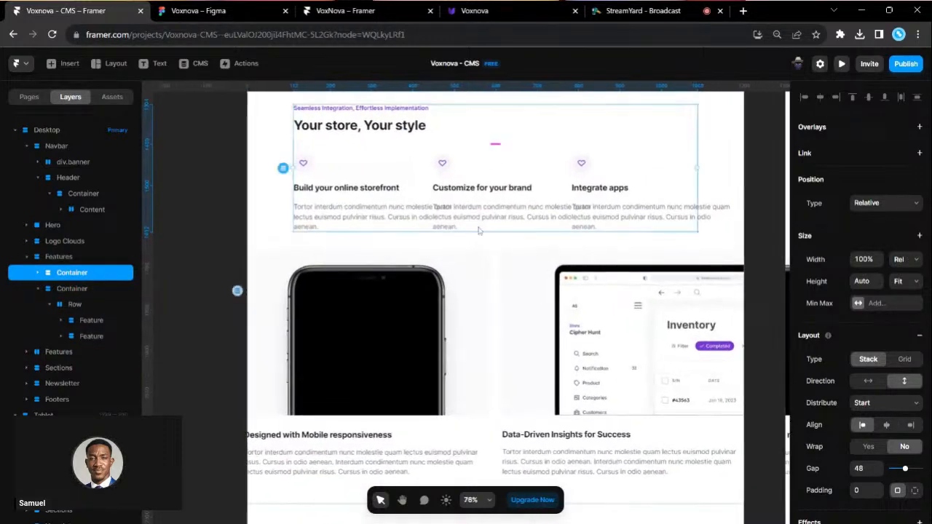
scroll(478, 231, down, 1)
- Change the feature-cards container's width from Fixed 1216 to Fill
click(84, 290)
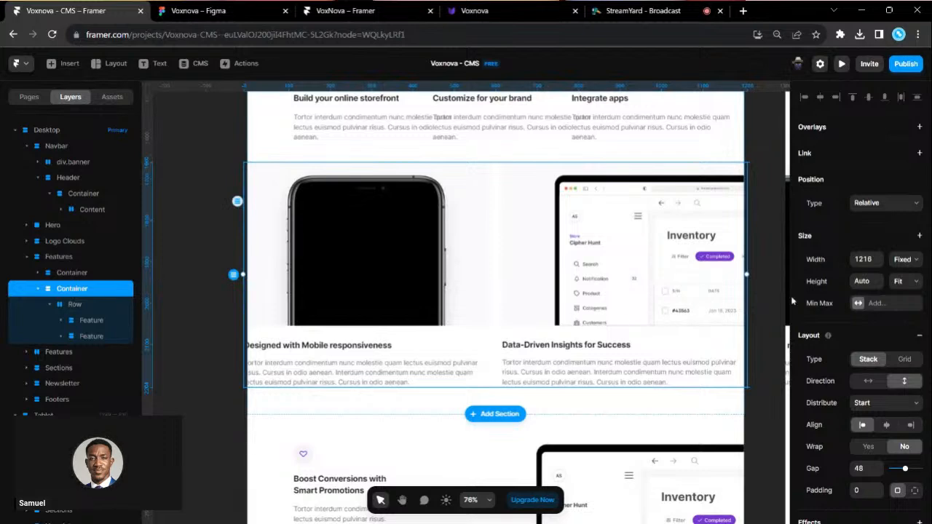
click(911, 259)
click(915, 295)
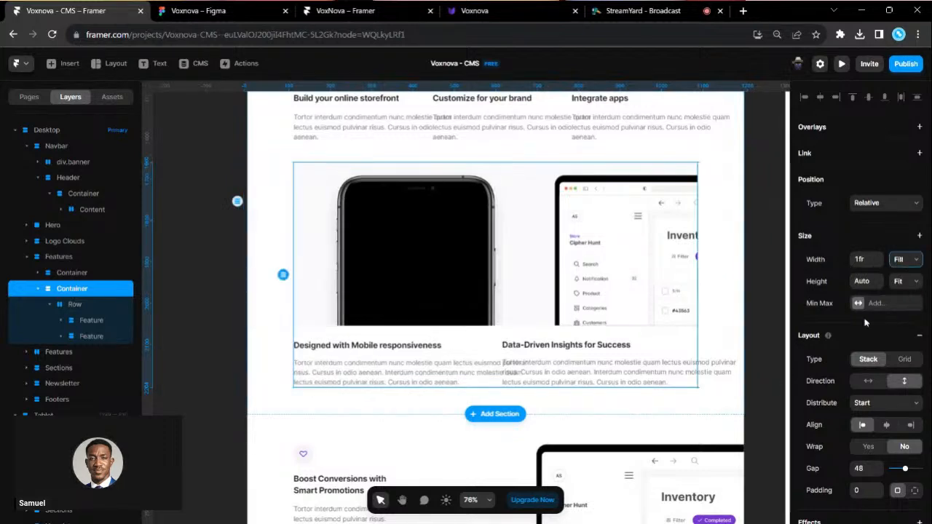
scroll(552, 368, right, 1)
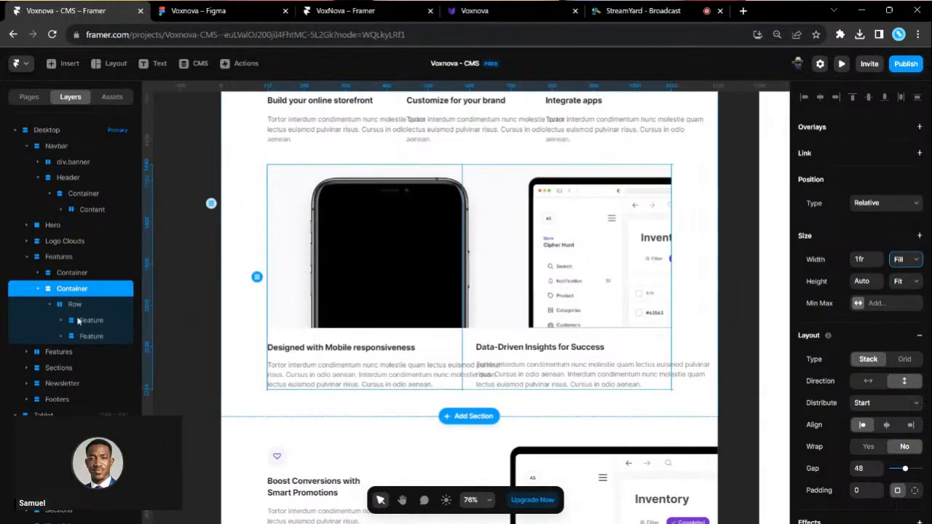
- Review the whole page across the Desktop, Tablet and Phone frames
scroll(302, 361, down, 15)
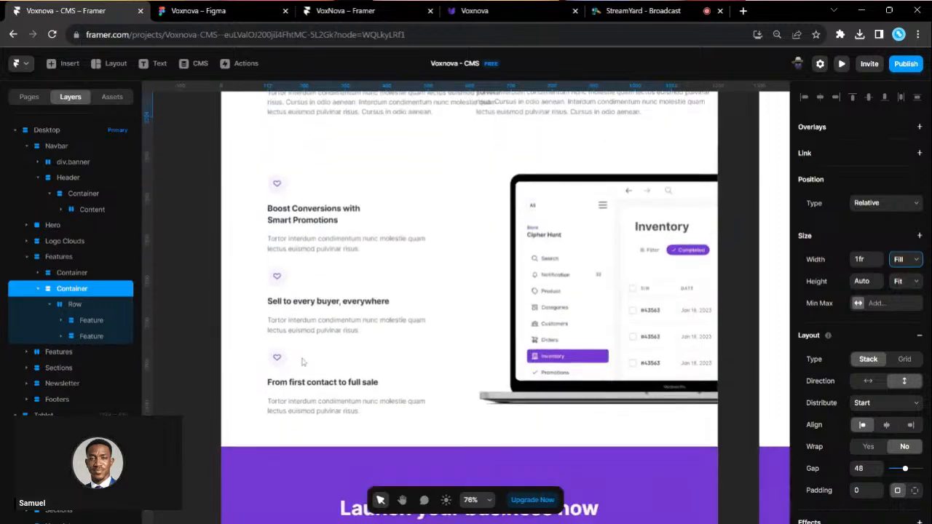
scroll(303, 362, down, 3)
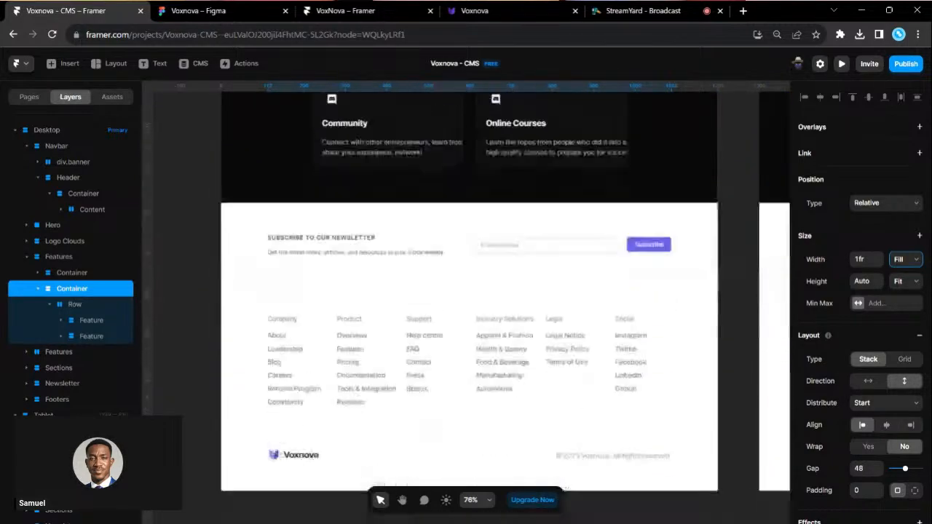
scroll(302, 361, down, 1)
scroll(303, 362, up, 12)
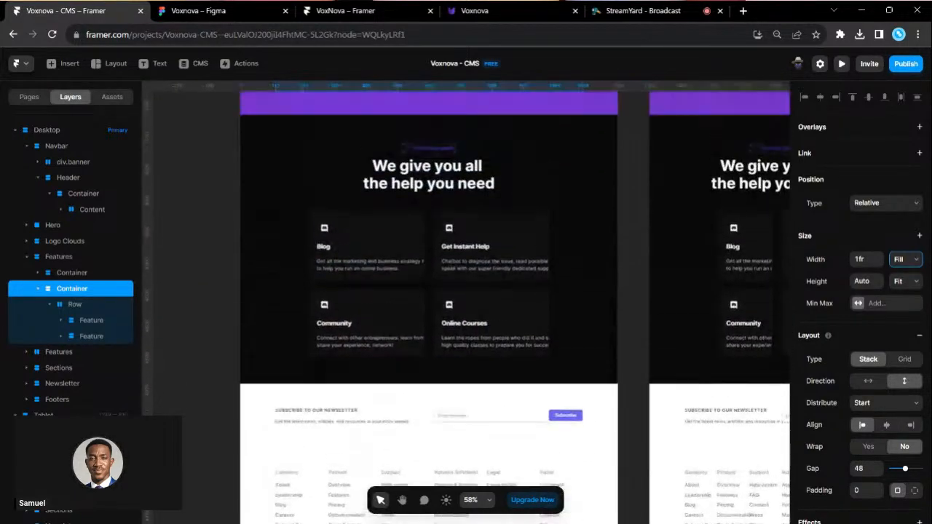
scroll(302, 362, up, 4)
scroll(549, 318, right, 3)
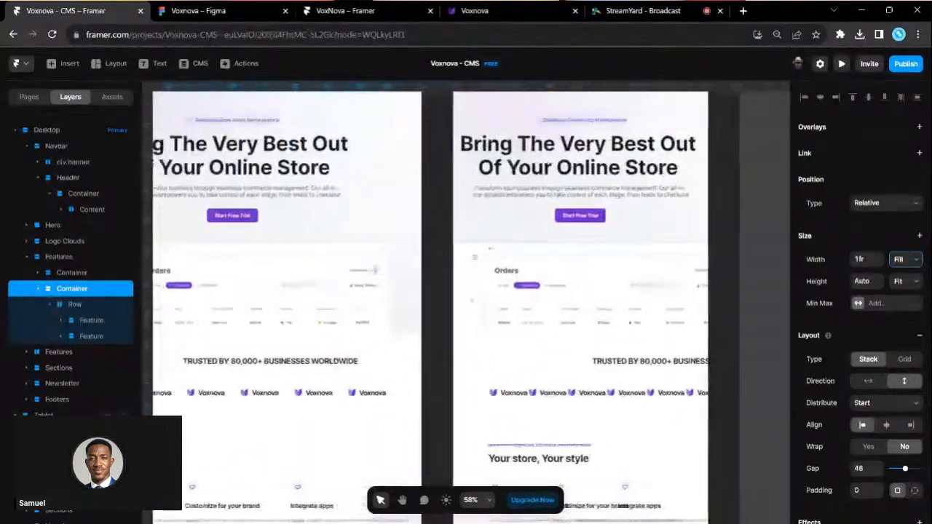
scroll(553, 306, down, 3)
scroll(582, 299, right, 3)
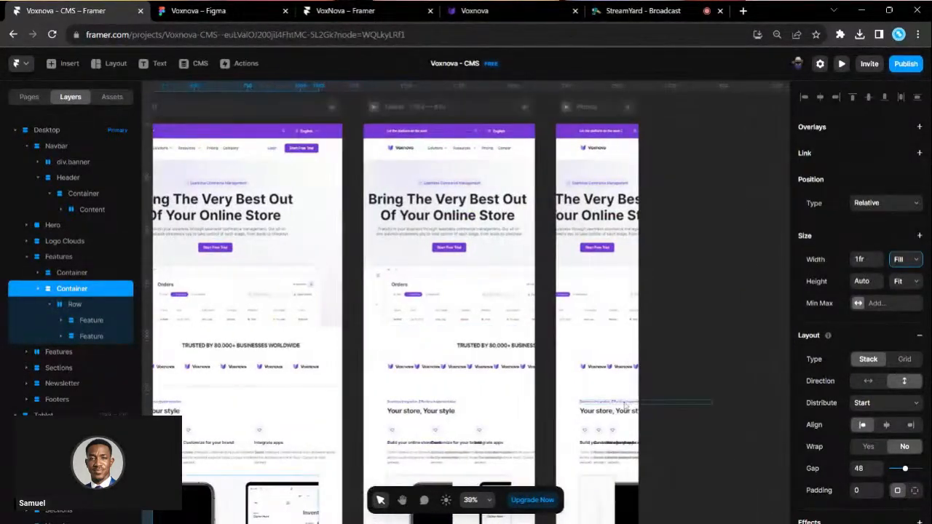
scroll(618, 393, down, 5)
scroll(625, 405, down, 4)
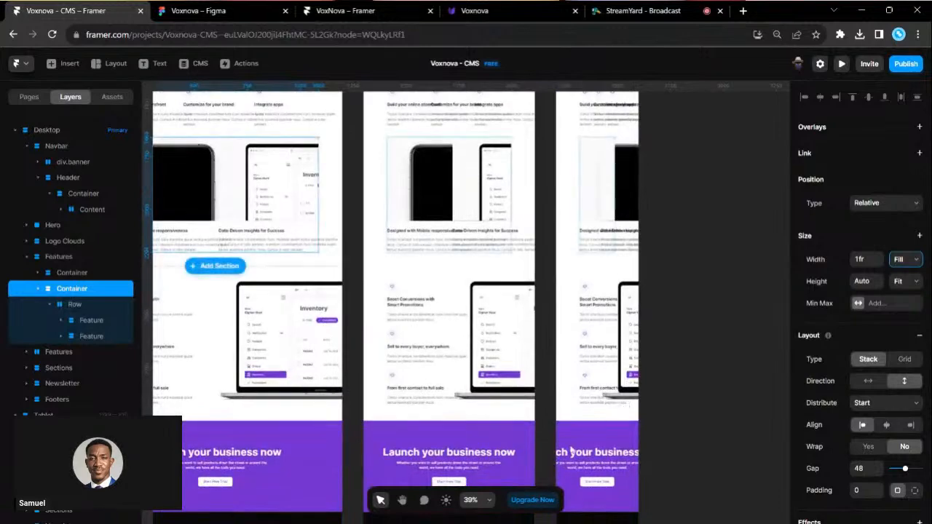
scroll(575, 389, down, 5)
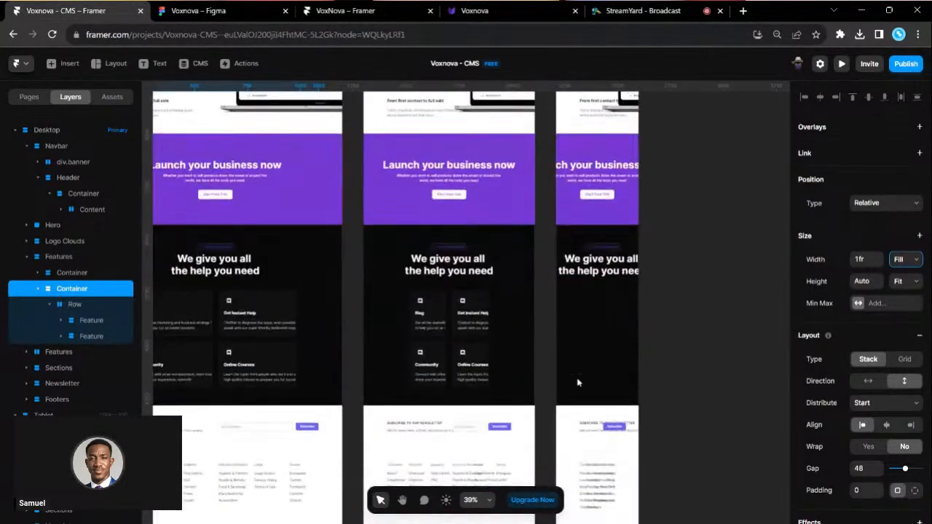
scroll(577, 383, up, 8)
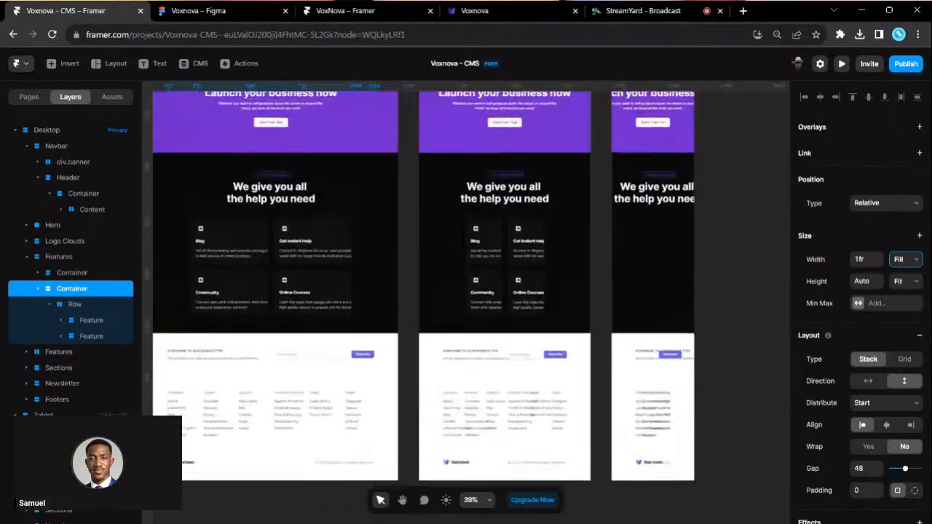
scroll(577, 382, left, 3)
scroll(492, 259, up, 10)
scroll(493, 260, left, 2)
scroll(346, 238, up, 3)
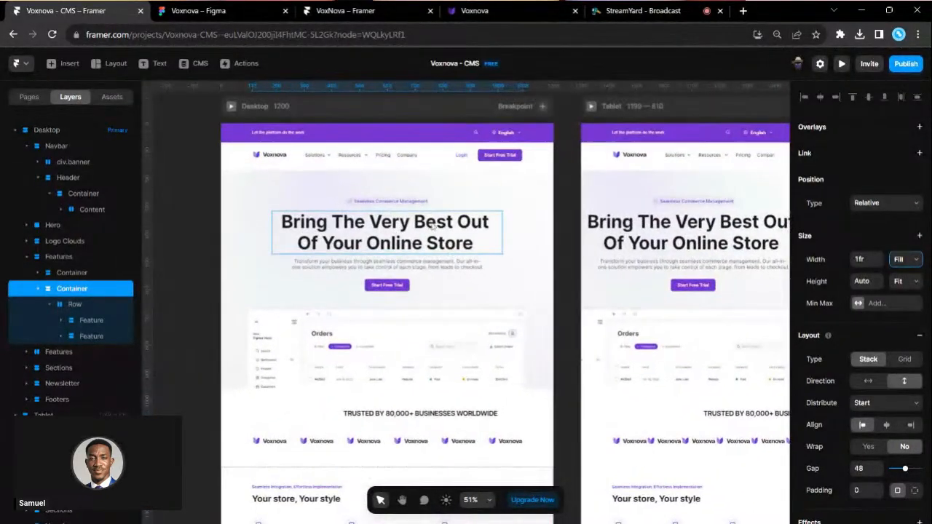
scroll(369, 187, up, 3)
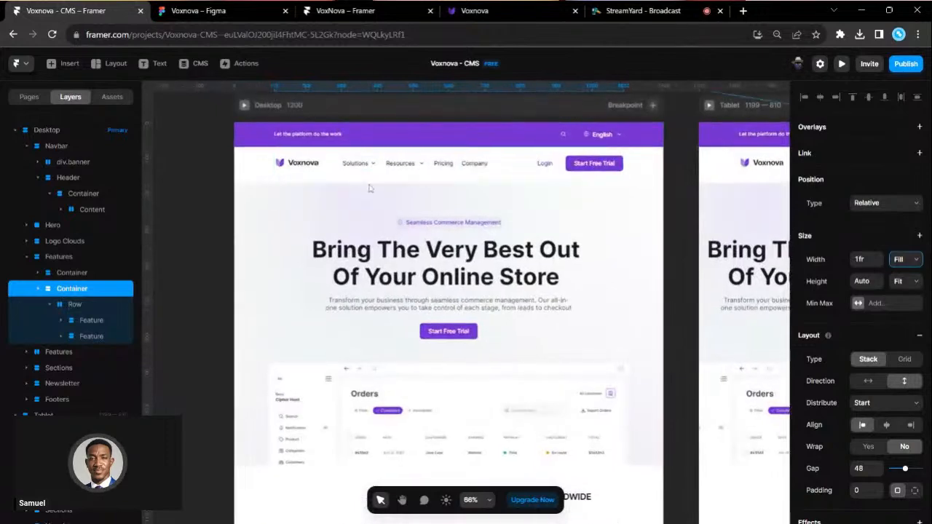
scroll(295, 173, up, 2)
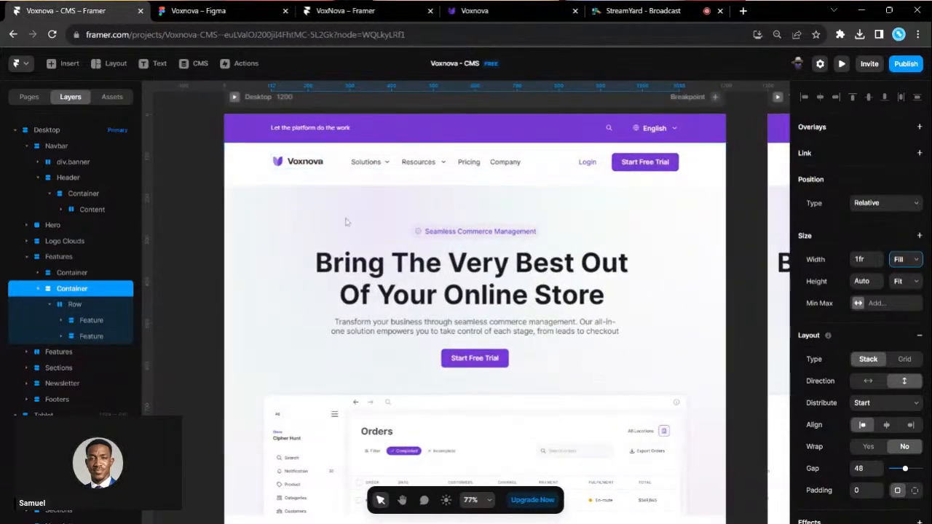
scroll(364, 171, right, 1)
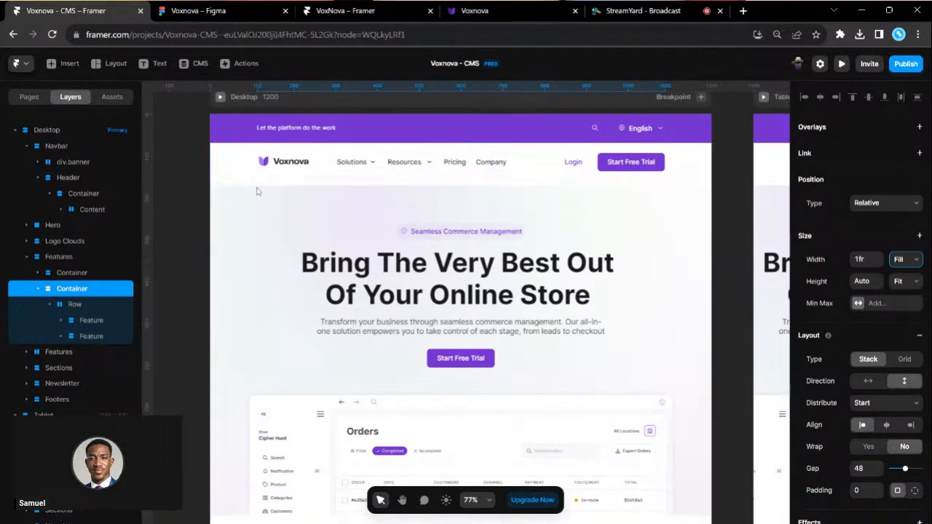
- Select the Navbar layer at the top of the Desktop page
click(236, 165)
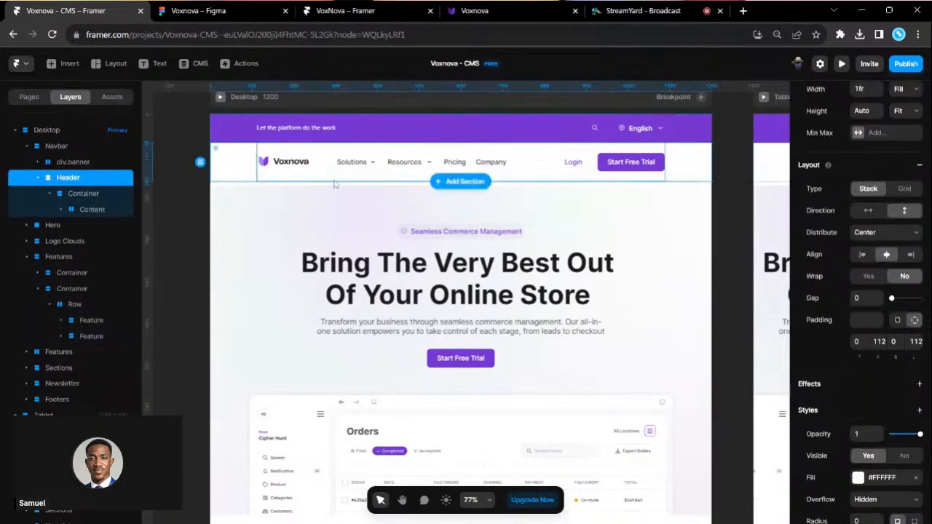
click(78, 148)
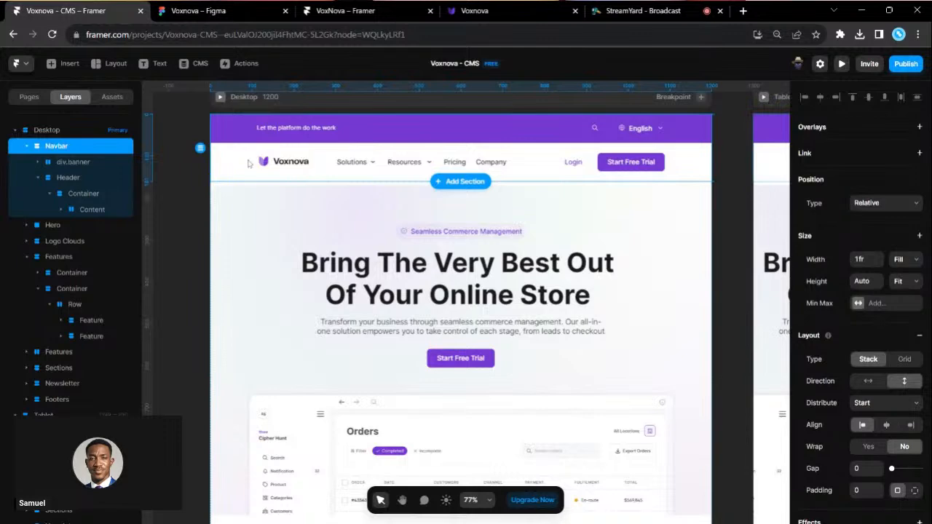
scroll(497, 225, up, 1)
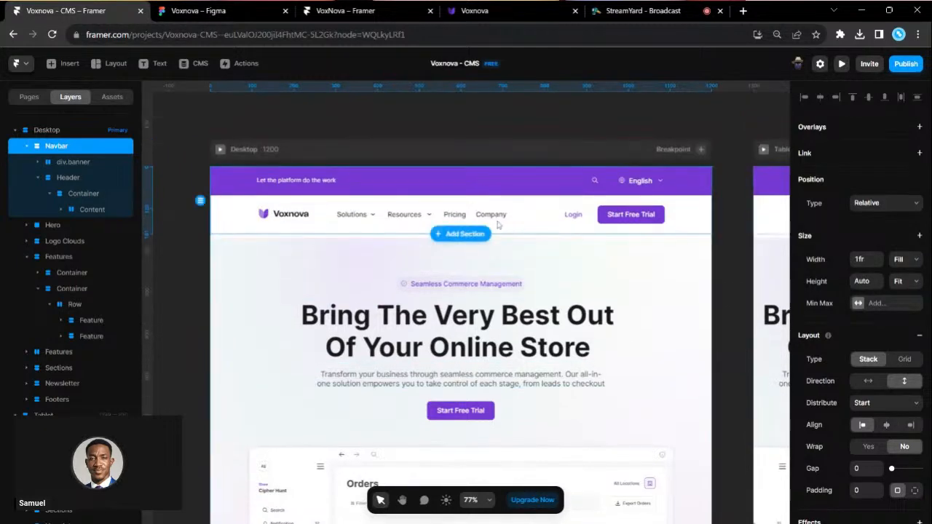
scroll(515, 221, up, 3)
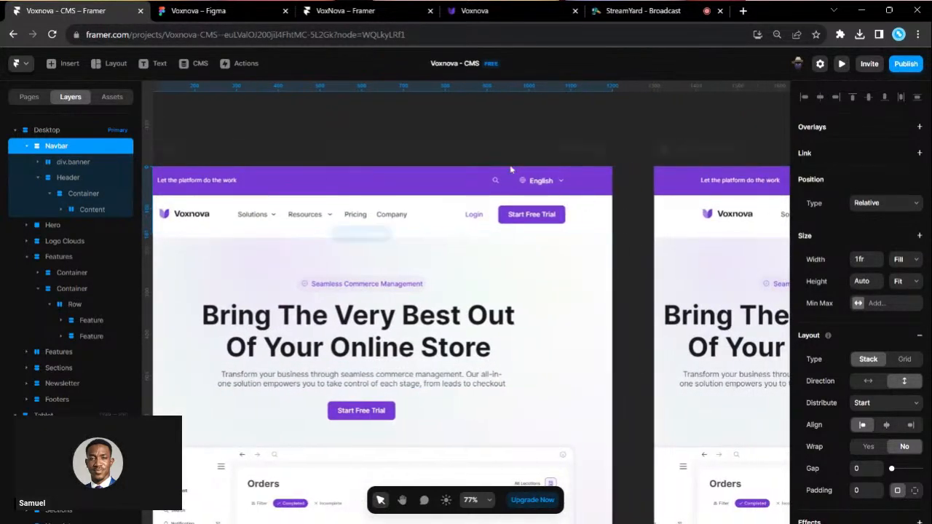
click(350, 11)
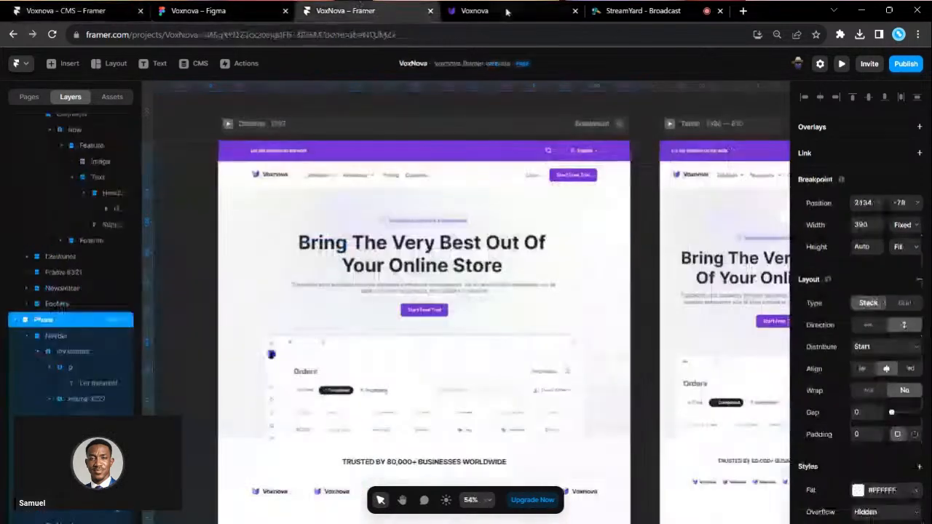
click(514, 16)
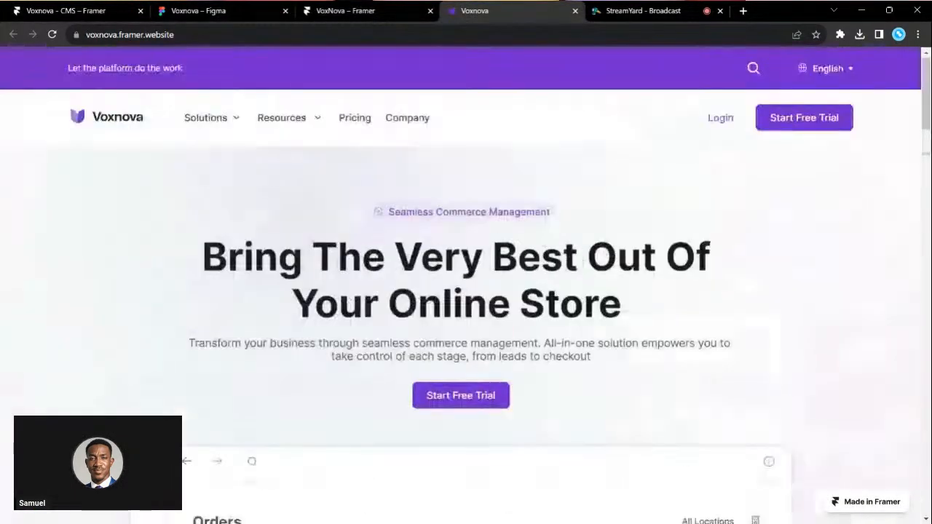
click(753, 69)
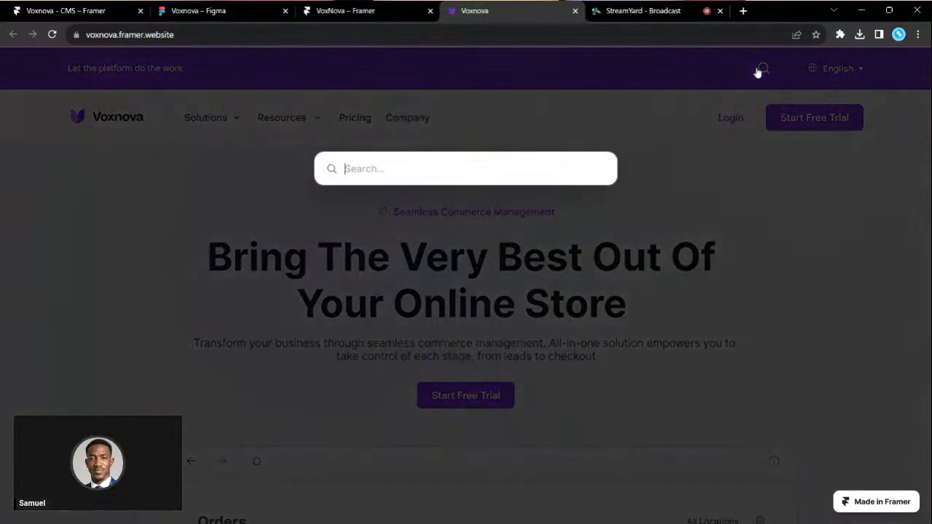
click(297, 284)
click(84, 10)
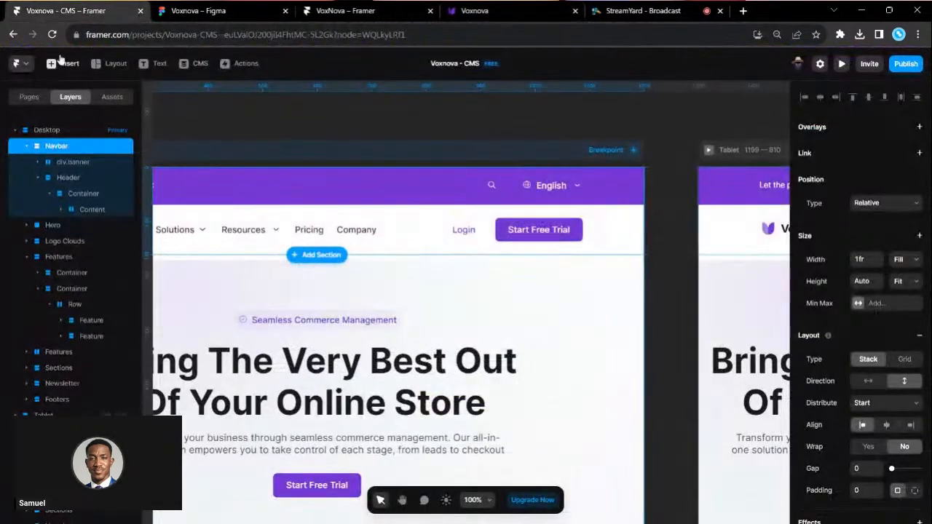
- Insert a Search component into the purple navbar banner
click(64, 64)
text(search)
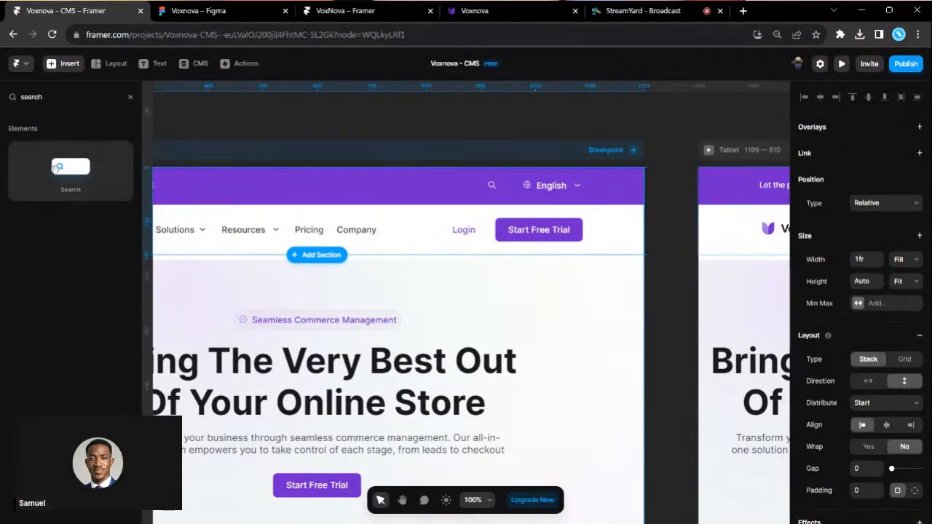
drag(60, 168, 488, 184)
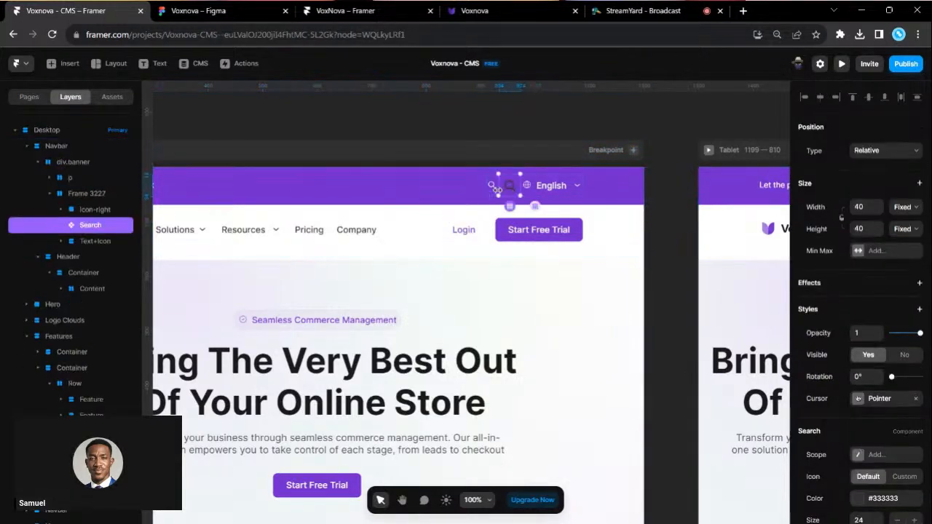
scroll(493, 190, up, 5)
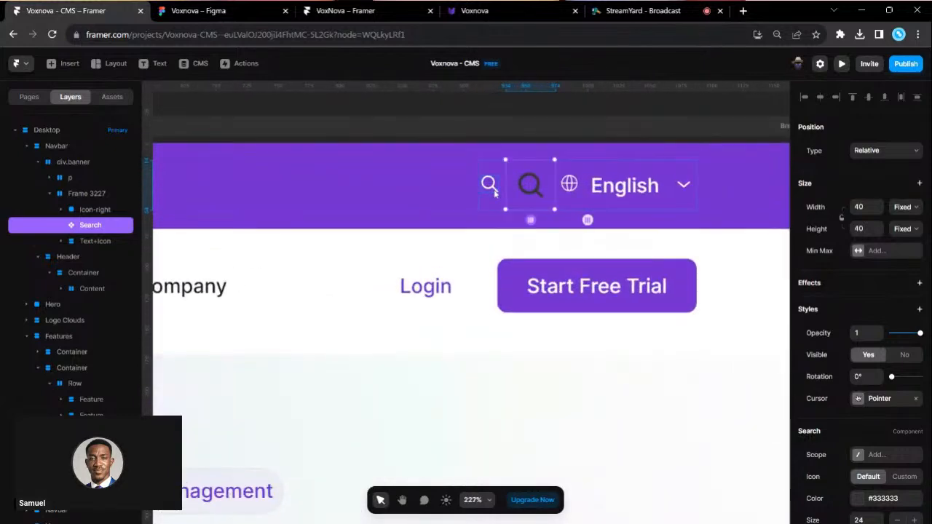
- Delete the old Icon-right magnifier from the banner
double_click(493, 190)
click(96, 209)
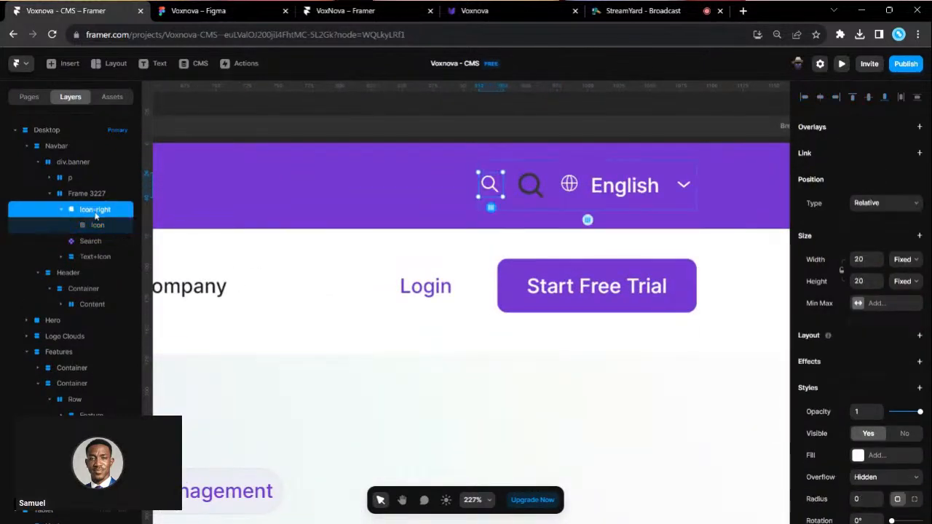
key(Delete)
- Set the Search component's icon colour to #FFFFFF
click(498, 189)
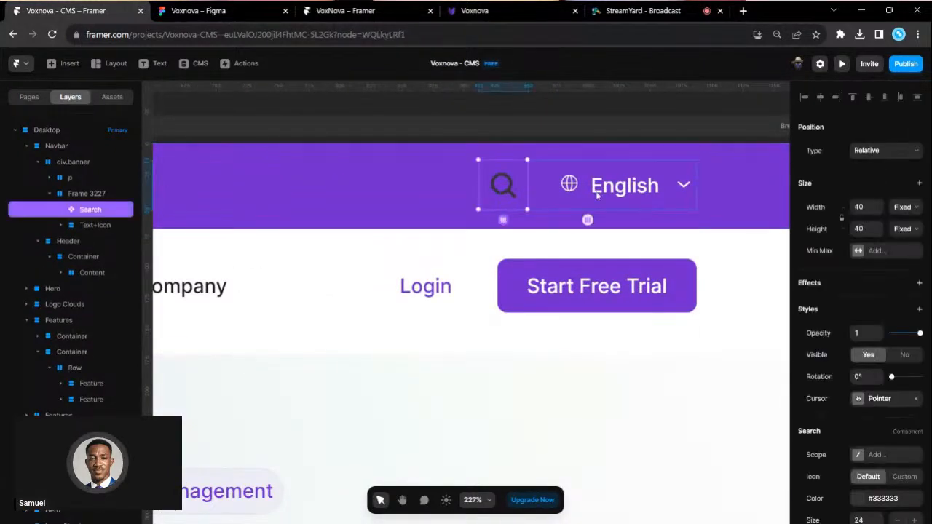
scroll(857, 408, down, 3)
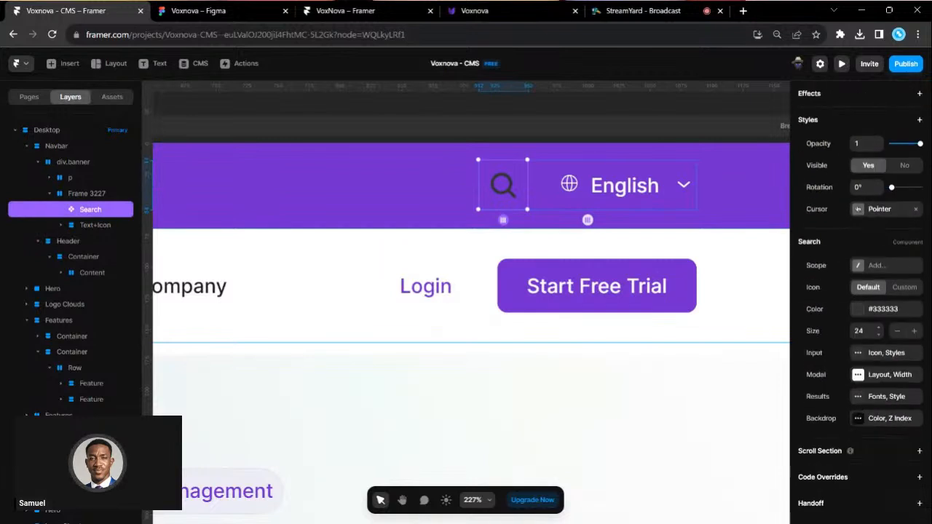
click(858, 310)
text(ffffff)
key(Return)
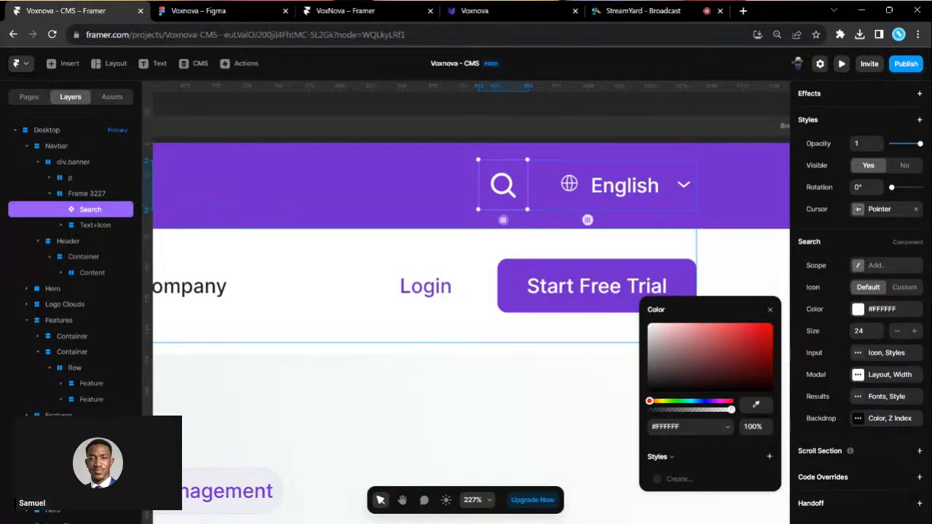
- Dismiss the Color popup, zoom out, and preview the Desktop frame
click(591, 234)
scroll(591, 235, down, 5)
scroll(591, 234, down, 2)
scroll(591, 234, left, 5)
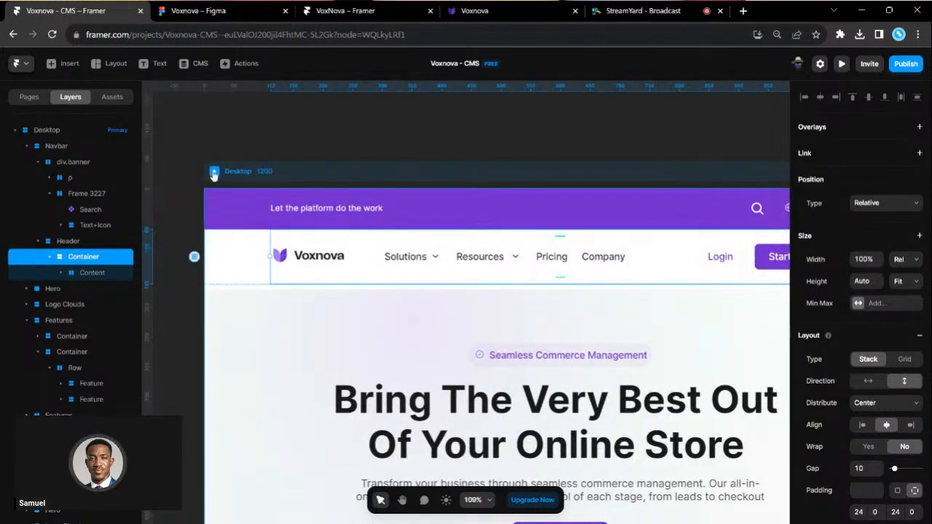
click(214, 174)
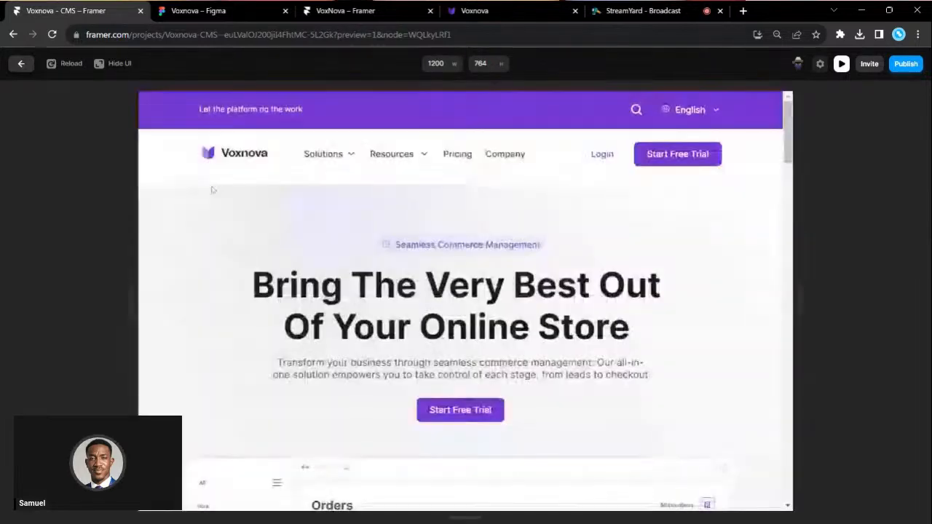
- Test the search overlay in preview, then return to the editor and select the Tablet Header
click(634, 109)
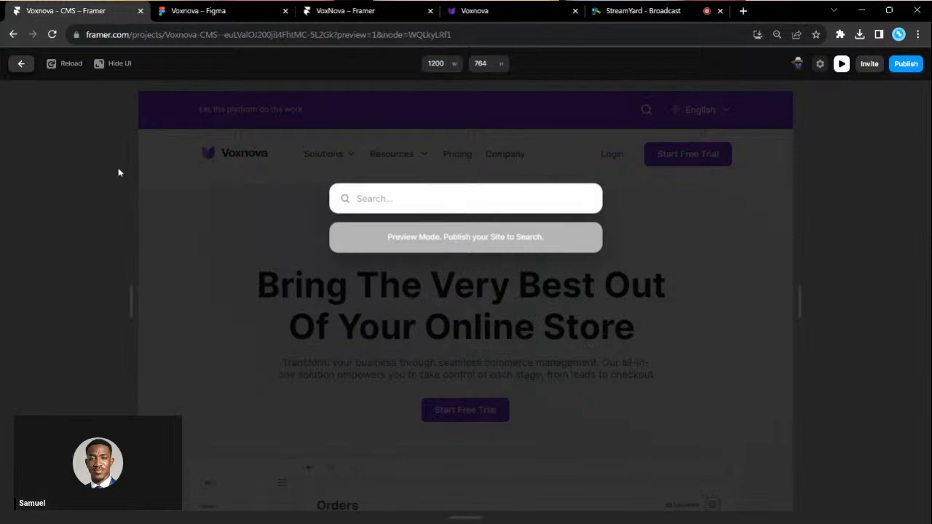
click(21, 65)
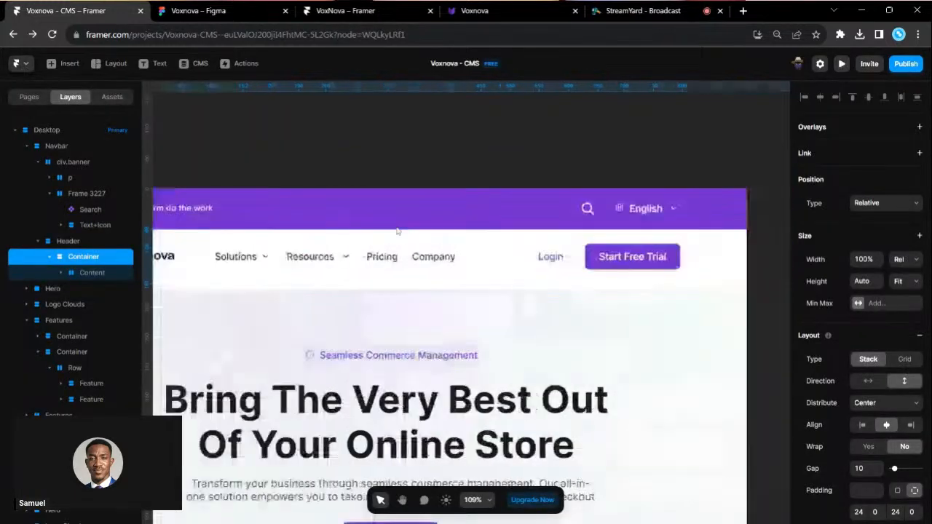
scroll(552, 258, right, 2)
scroll(563, 259, down, 3)
scroll(564, 259, right, 4)
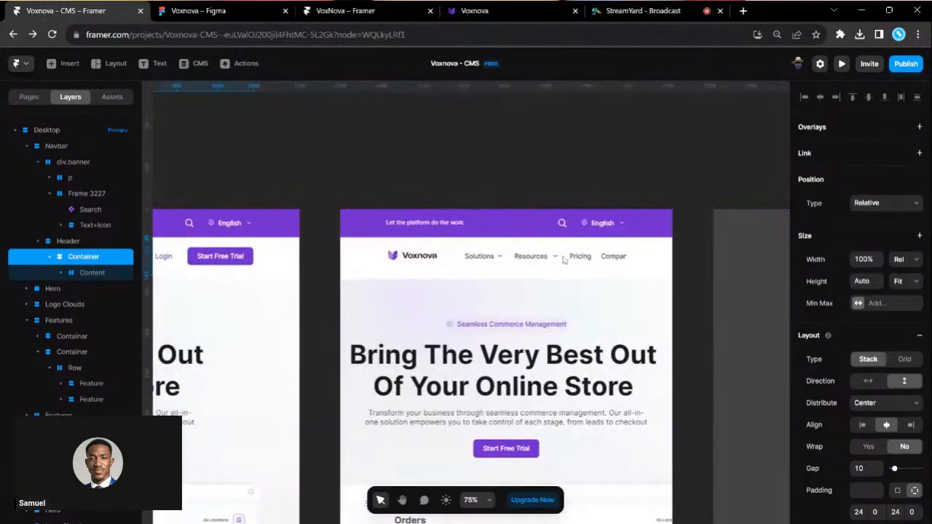
scroll(565, 240, up, 2)
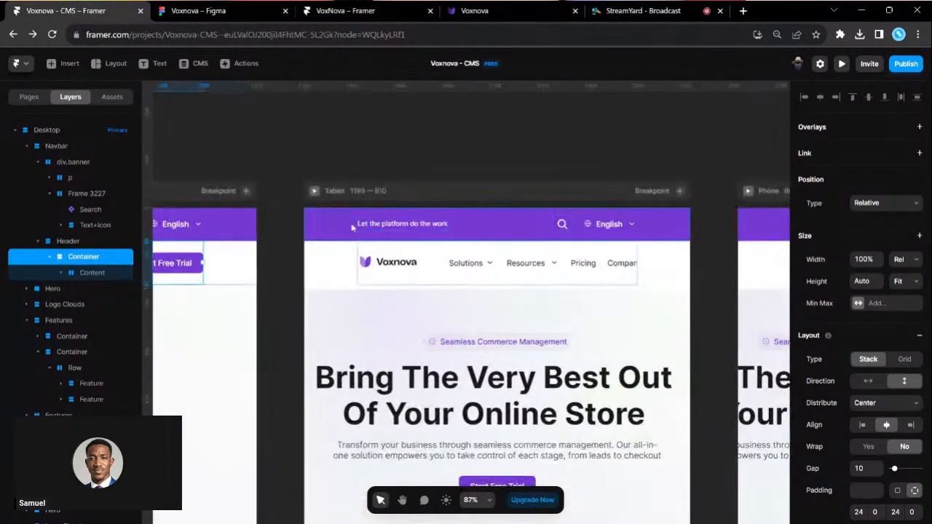
click(354, 246)
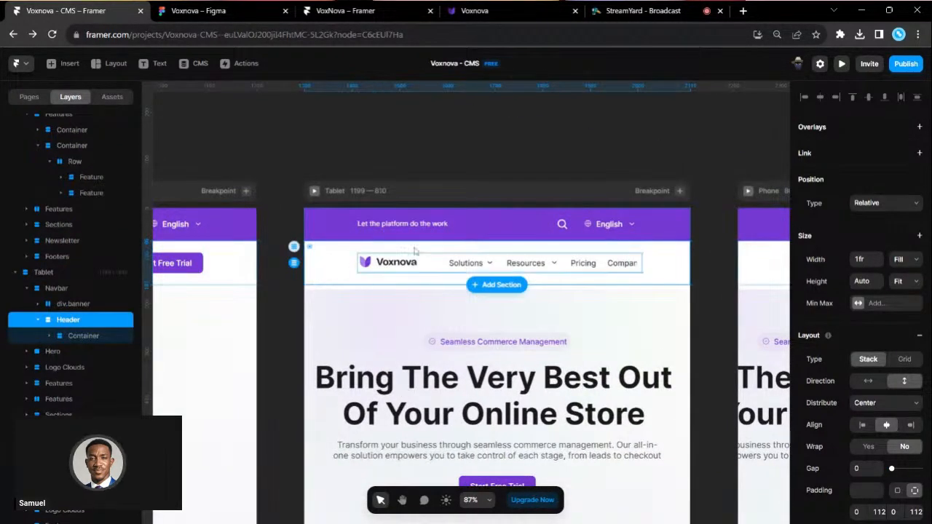
- Change the Tablet Header's left and right padding from 112 to 40
scroll(579, 262, up, 3)
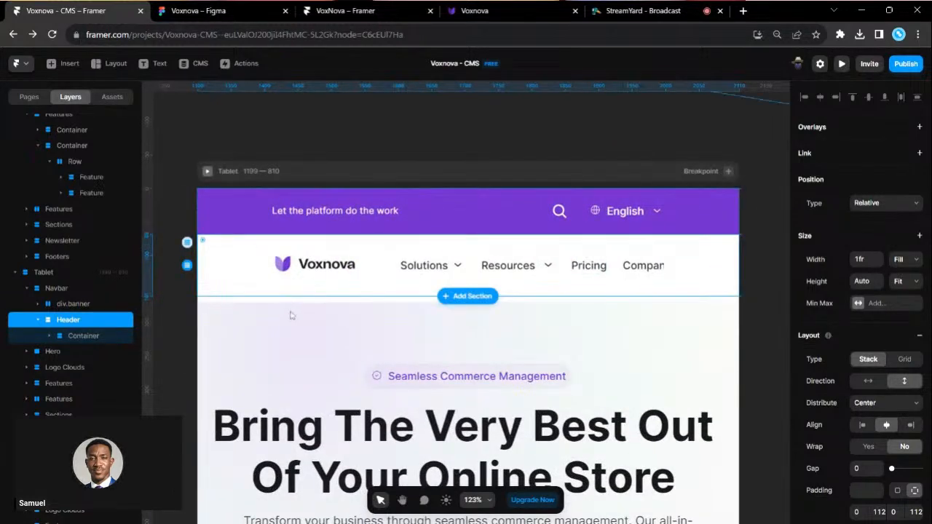
scroll(291, 315, right, 5)
scroll(290, 315, right, 2)
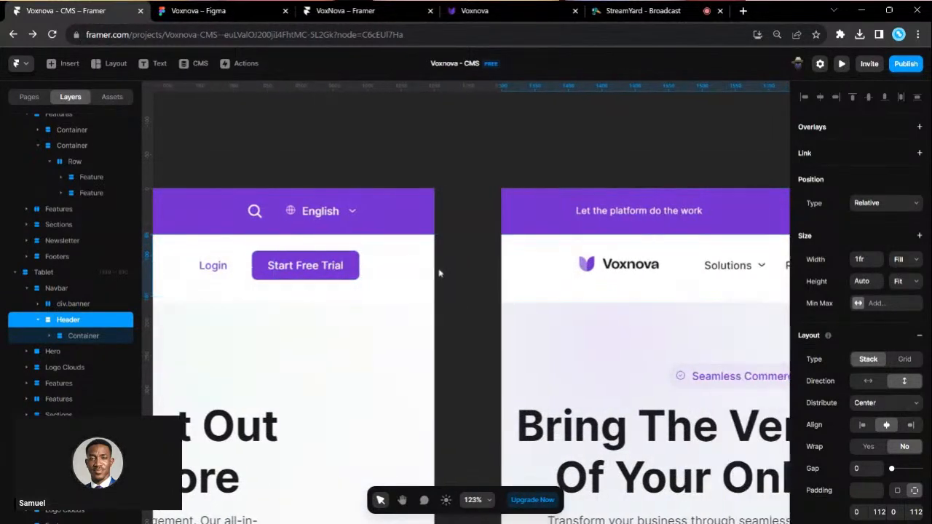
scroll(573, 299, right, 4)
scroll(573, 300, right, 1)
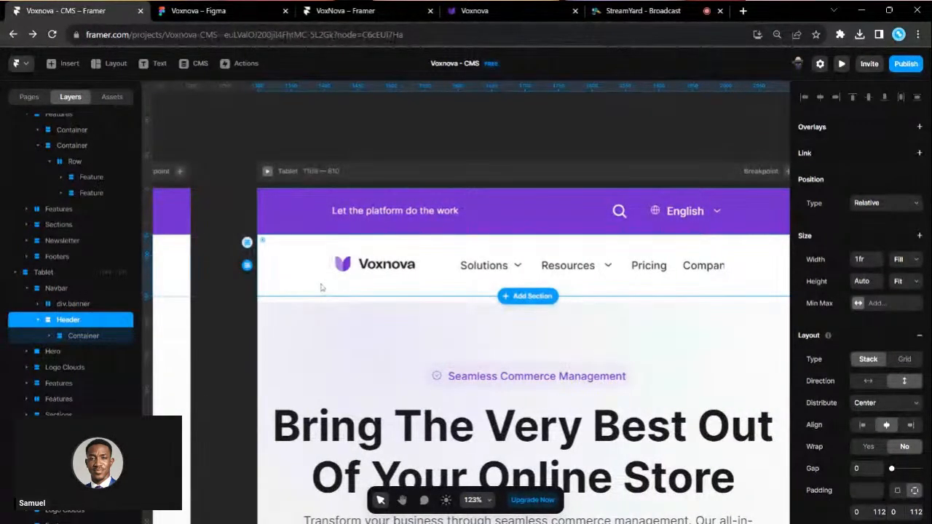
scroll(826, 396, down, 3)
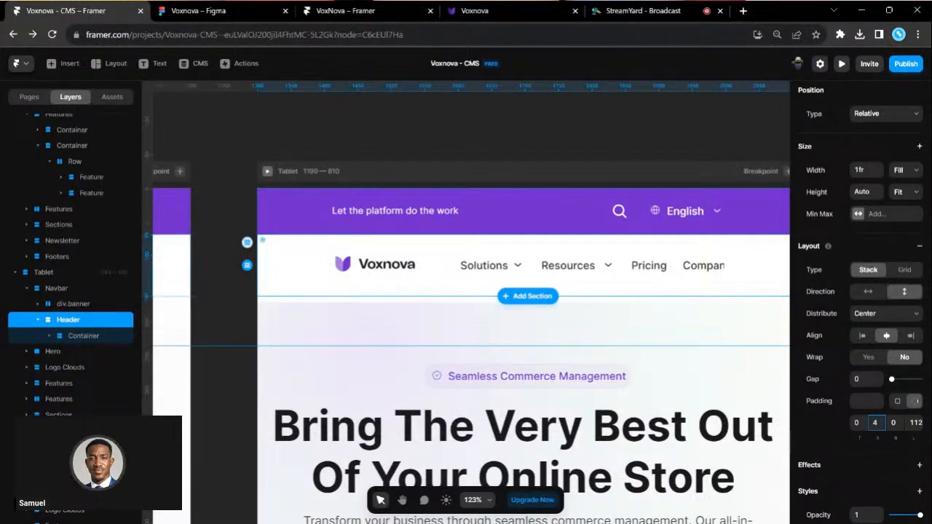
key(Return)
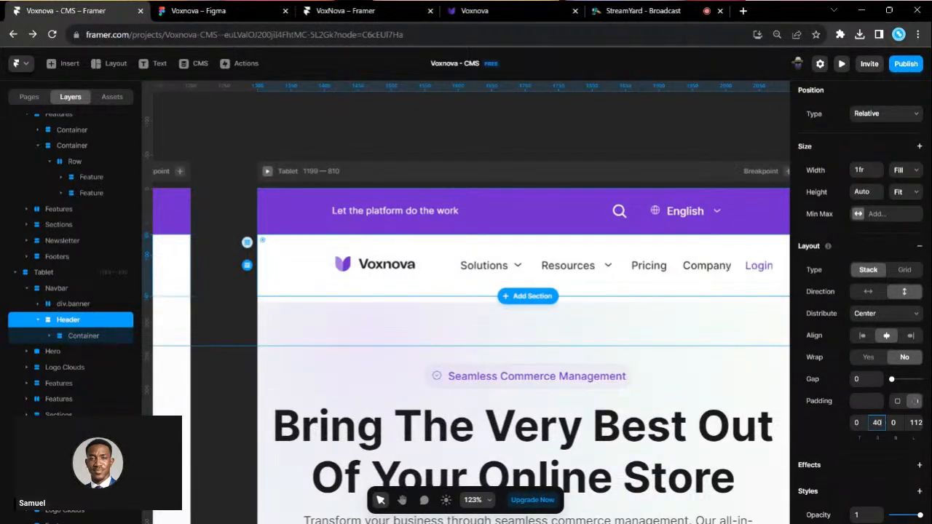
click(915, 423)
key(Return)
scroll(602, 290, right, 2)
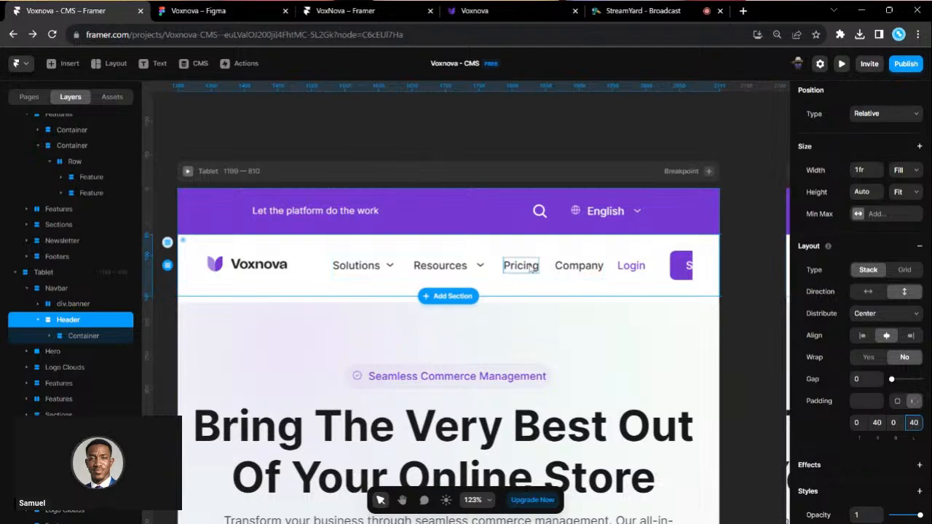
scroll(516, 268, up, 2)
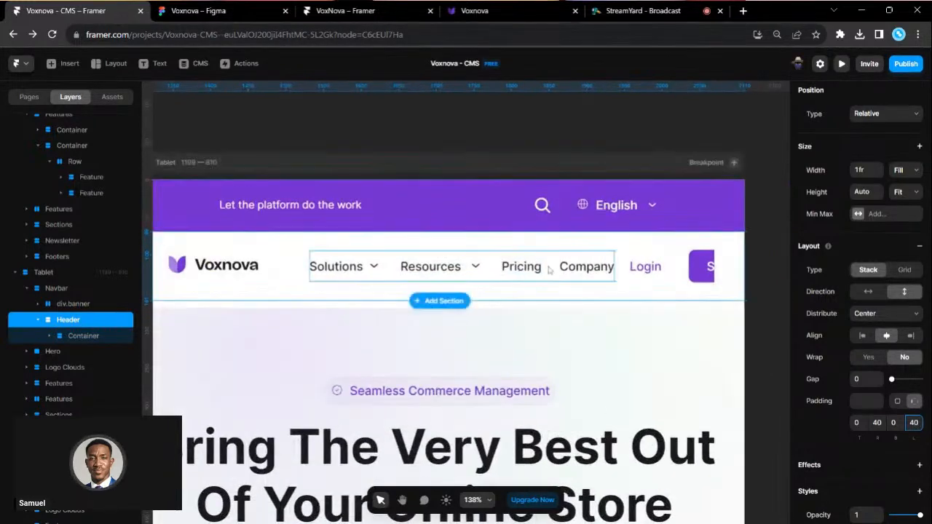
scroll(539, 268, left, 1)
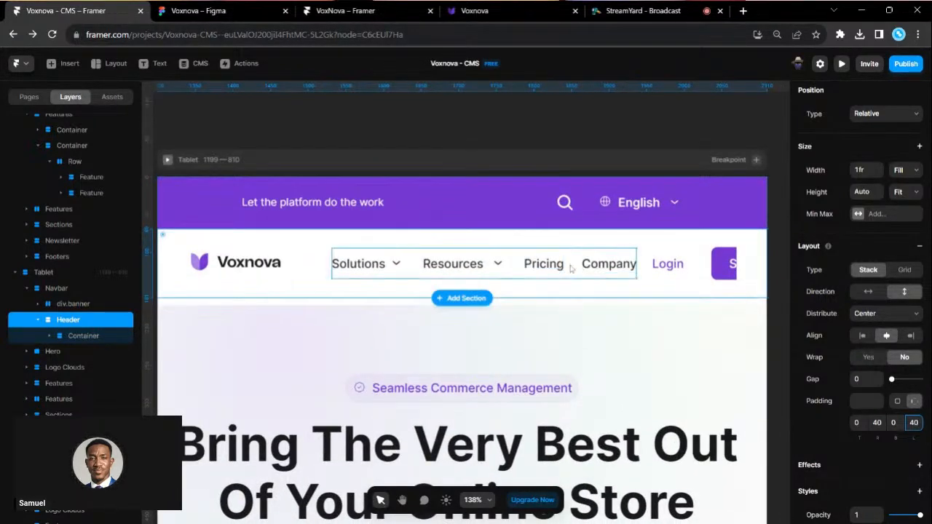
- Delete the Pricing link and make the logo-and-links row narrower
click(553, 269)
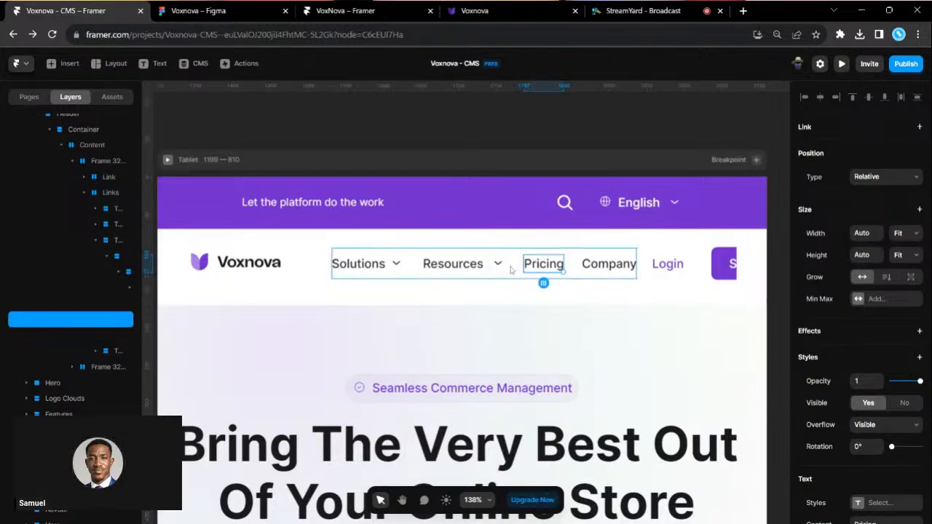
click(64, 251)
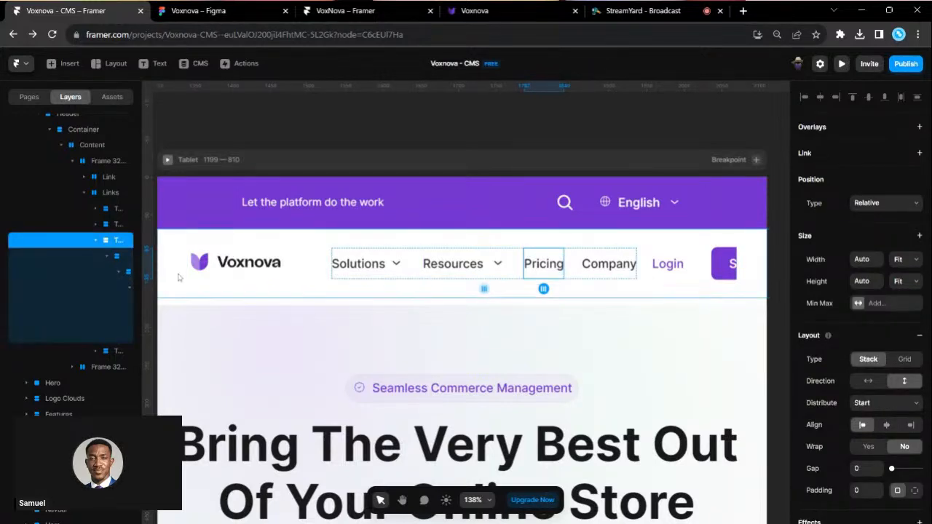
key(Delete)
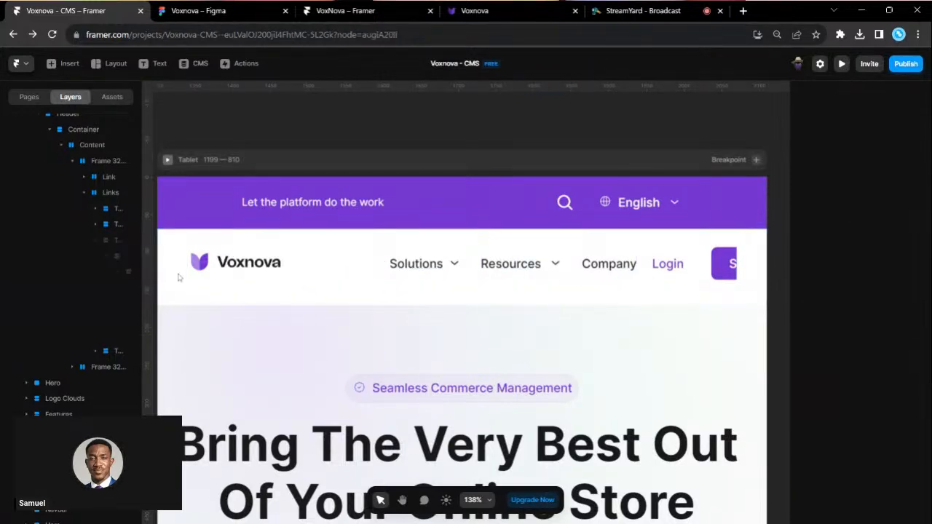
click(376, 273)
drag(637, 267, 556, 263)
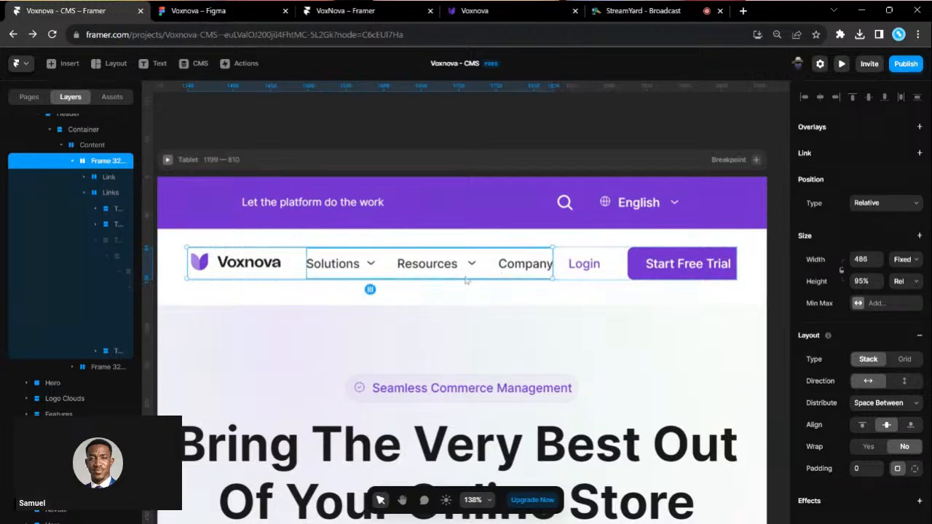
- Set the nav links gap to 16 and fine-tune the row to 470 wide
click(386, 263)
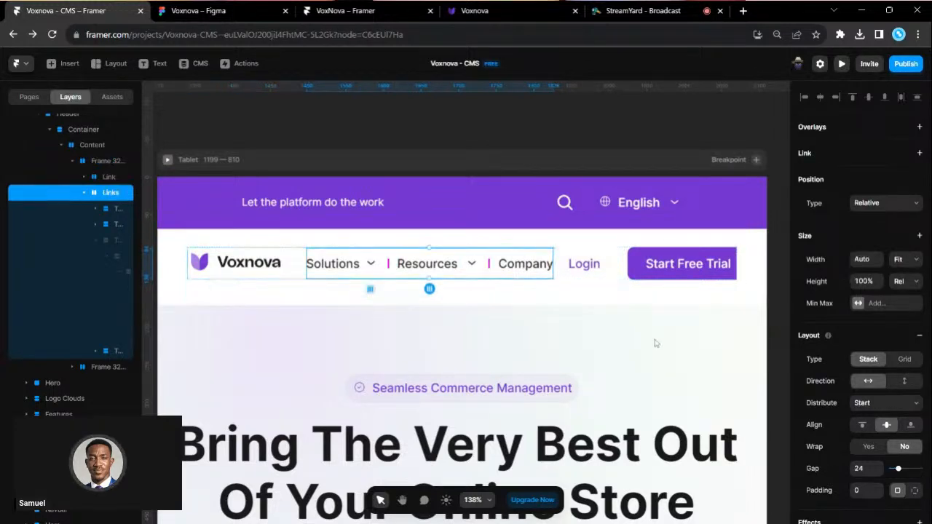
click(861, 468)
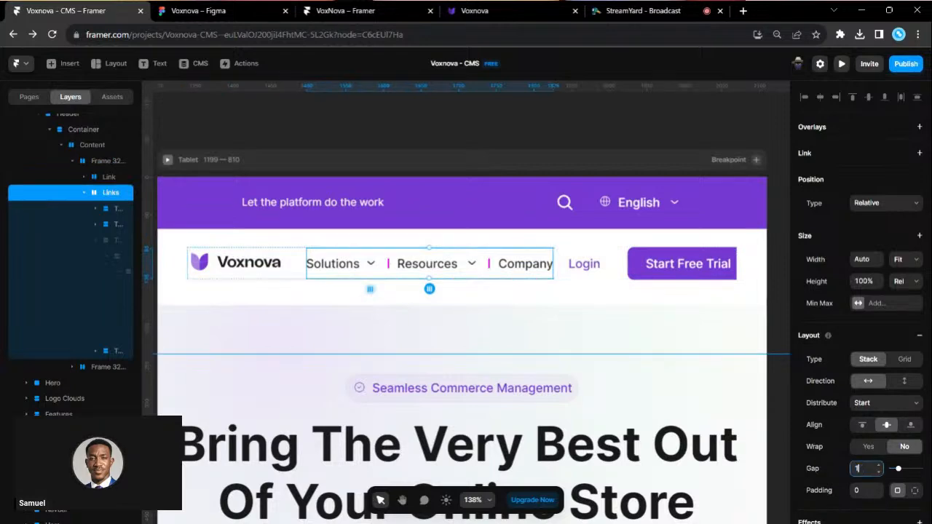
text(16)
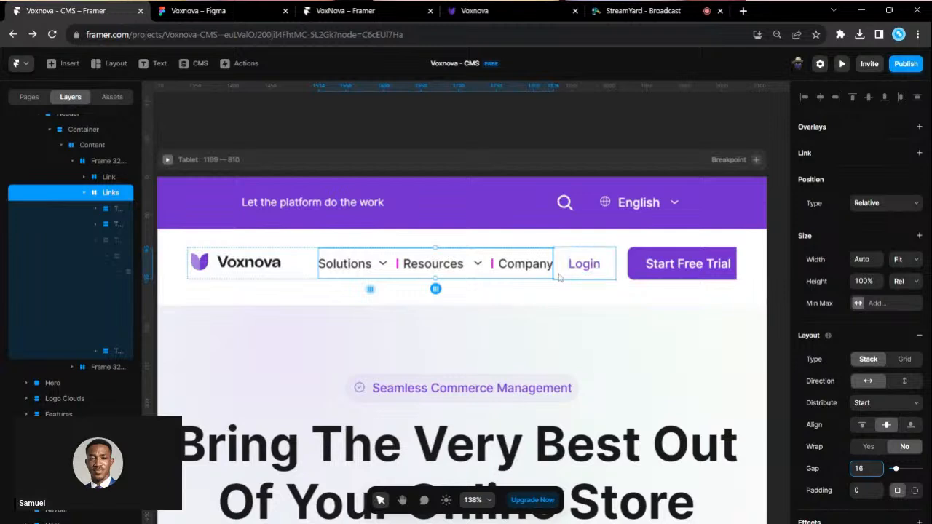
click(296, 264)
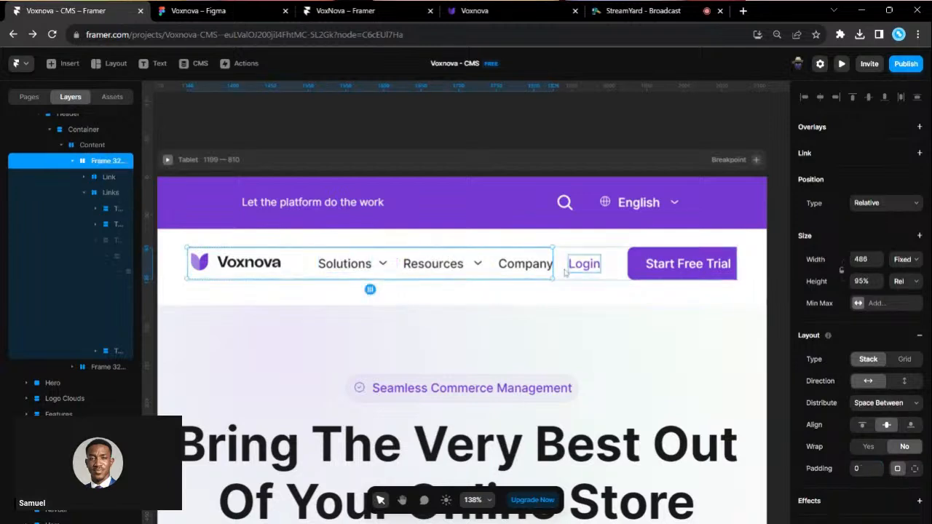
drag(547, 267, 541, 266)
- Set the Login link's text size to 14
click(676, 263)
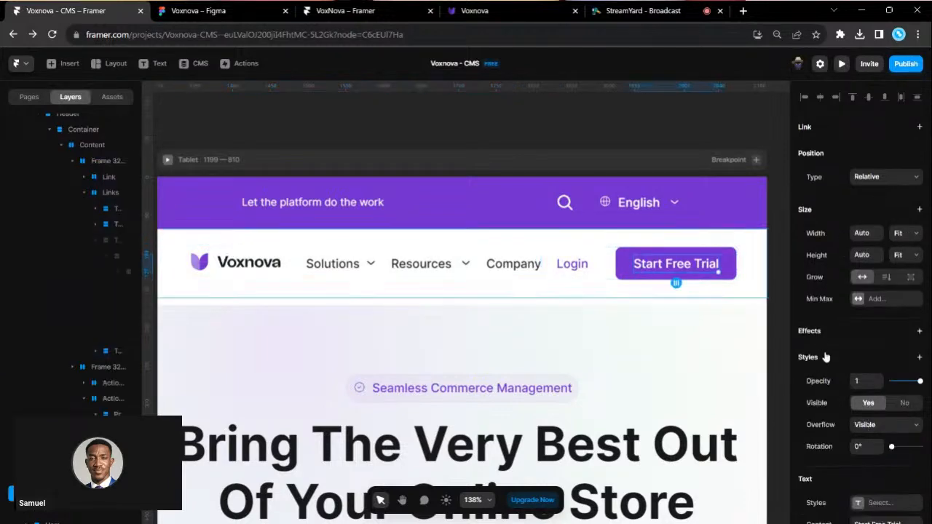
scroll(884, 416, down, 3)
scroll(881, 407, down, 1)
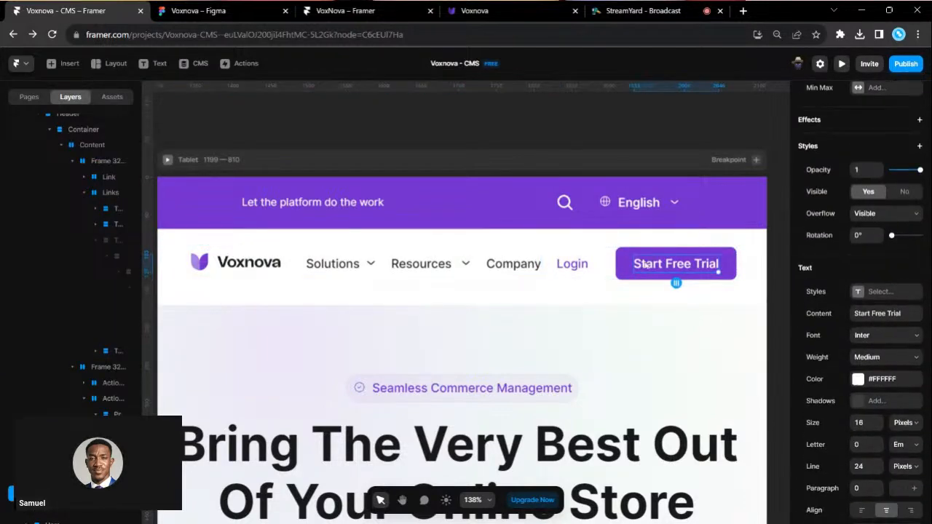
click(580, 266)
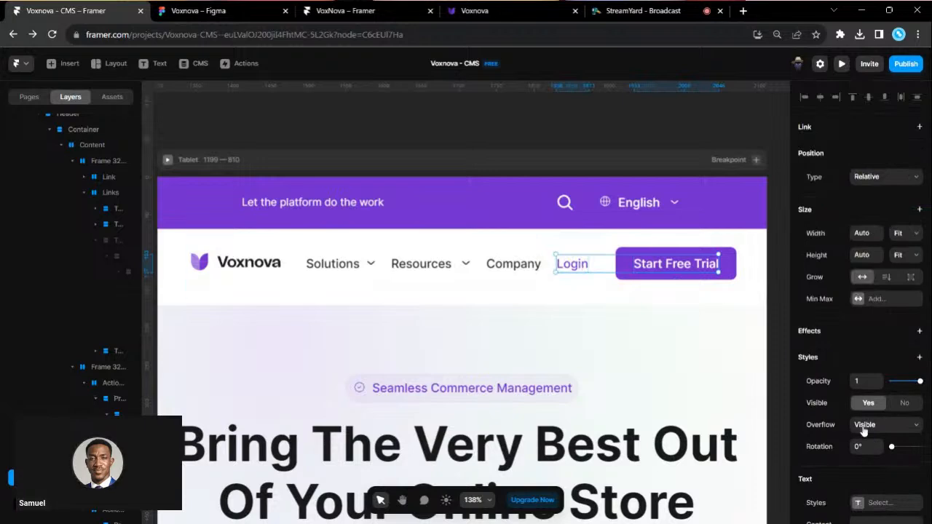
scroll(864, 430, down, 3)
click(863, 456)
text(14)
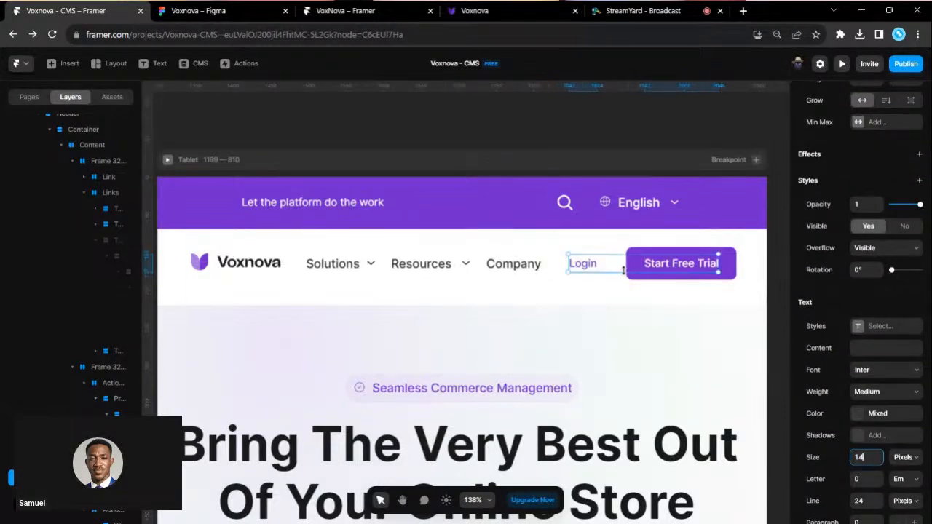
- Set the Start Free Trial button's left and right padding to 20
click(639, 277)
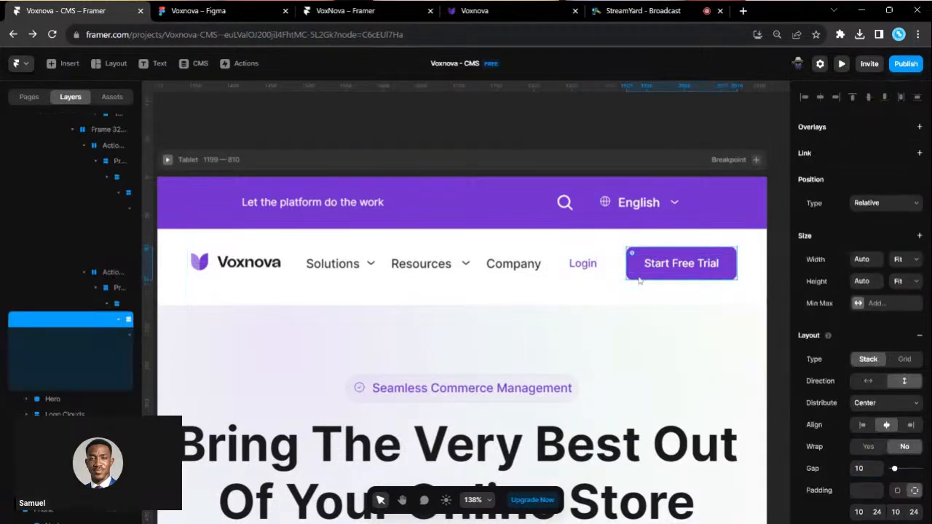
scroll(869, 397, down, 3)
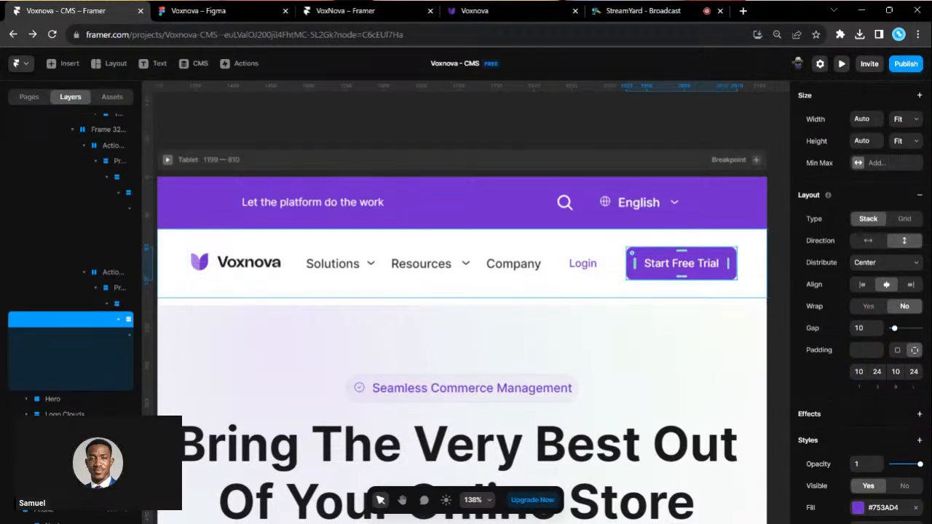
click(876, 372)
text(20)
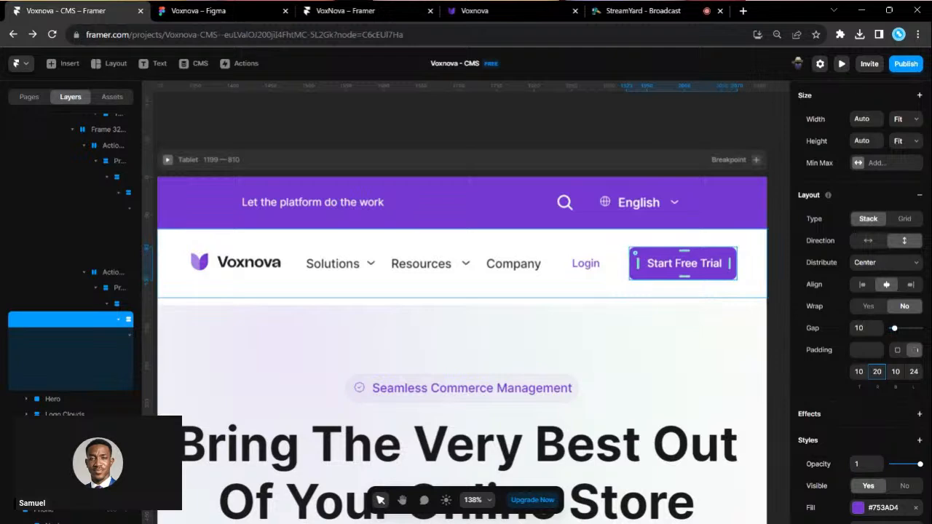
click(913, 372)
text(20)
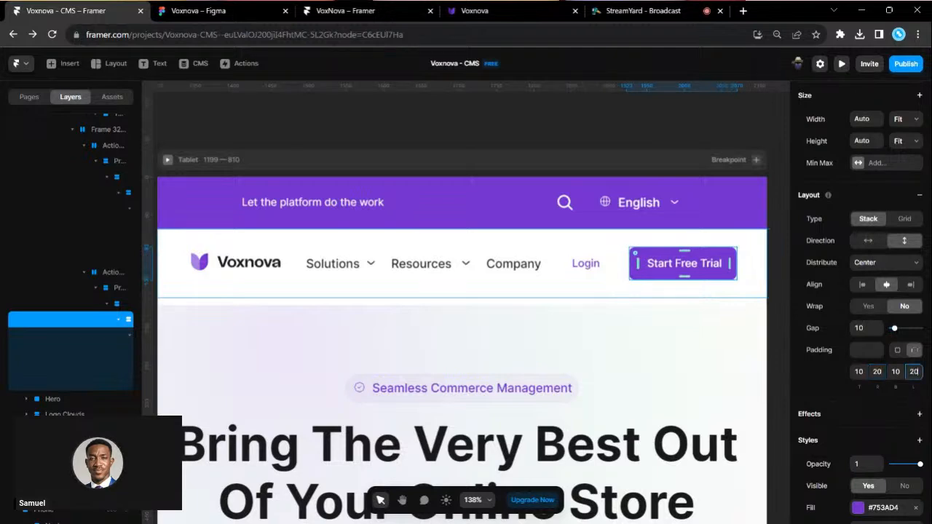
key(Return)
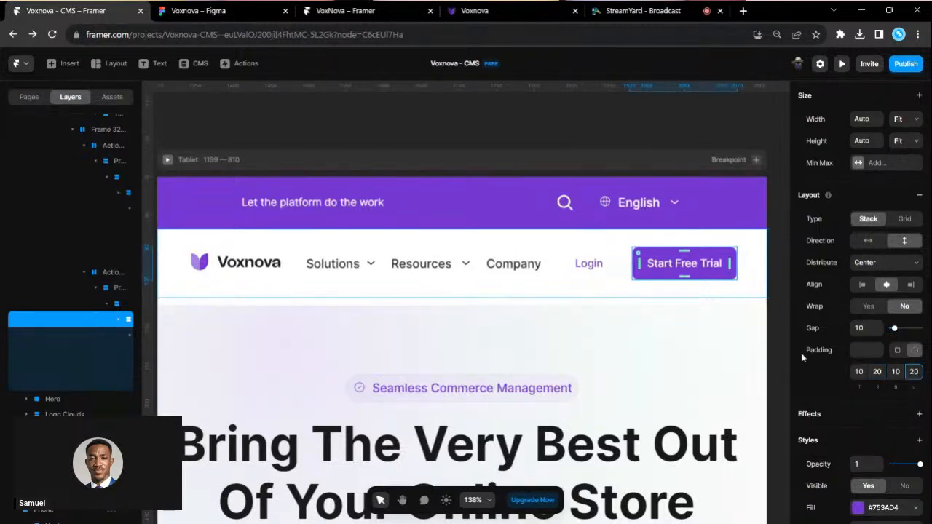
- Give the Login button 20 side padding to match Start Free Trial
click(610, 269)
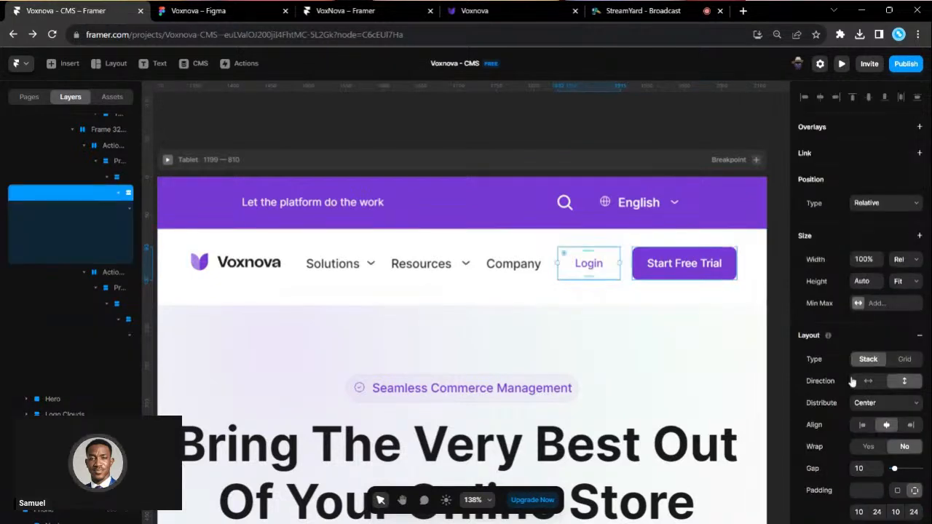
scroll(897, 444, down, 2)
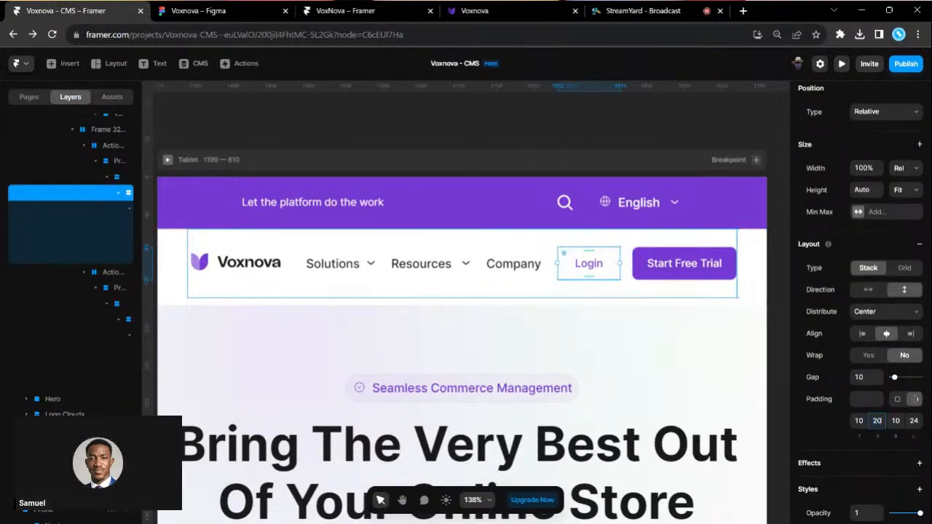
click(913, 420)
text(20)
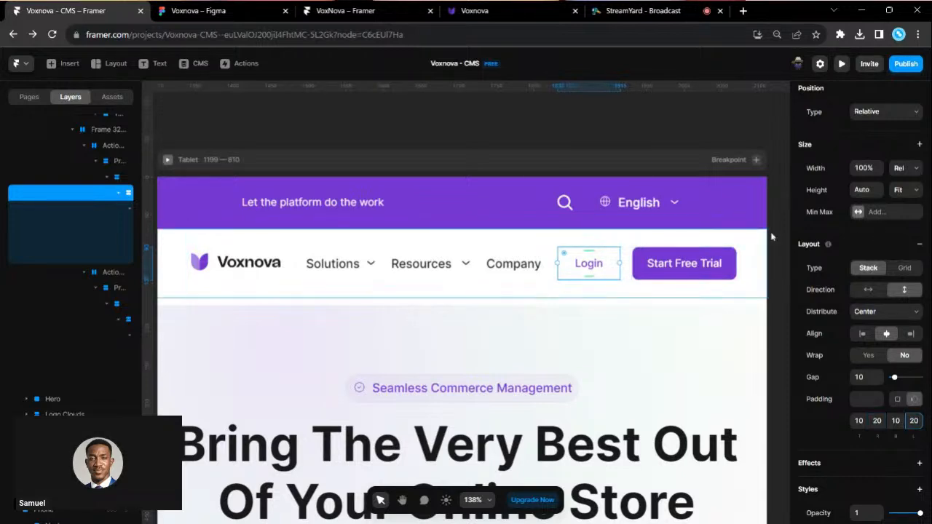
click(628, 271)
scroll(903, 446, down, 1)
- Set the button gap to 8 and the Solutions, Resources and Company links to 14 px
click(863, 437)
text(8)
scroll(551, 370, left, 3)
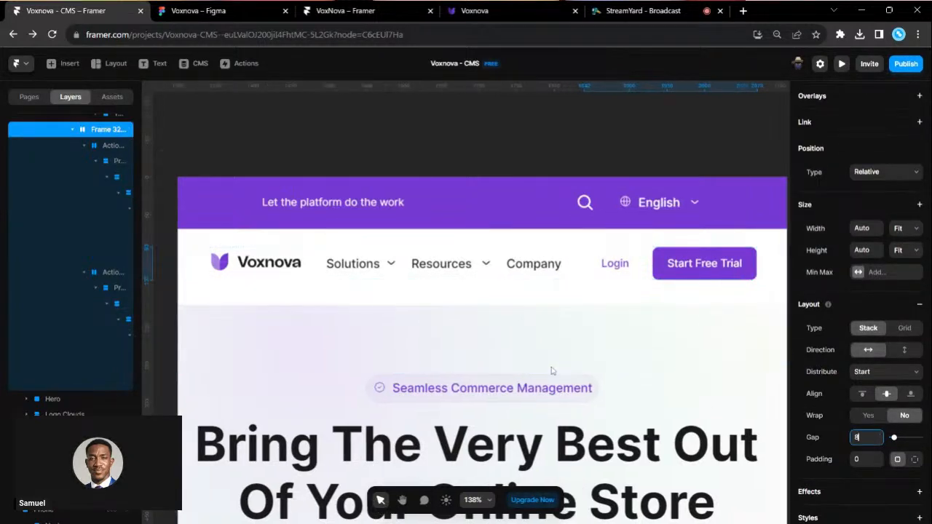
click(586, 271)
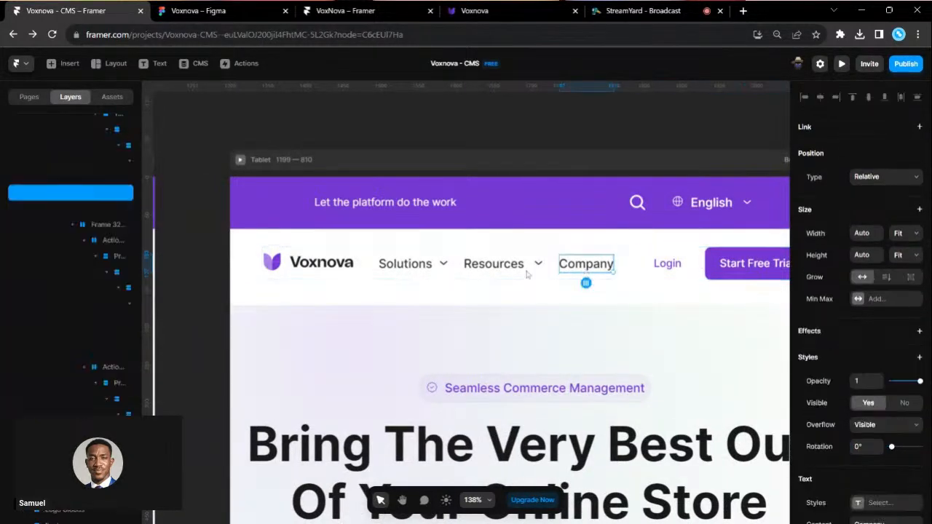
shift+click(486, 268)
shift+click(420, 267)
scroll(857, 414, down, 5)
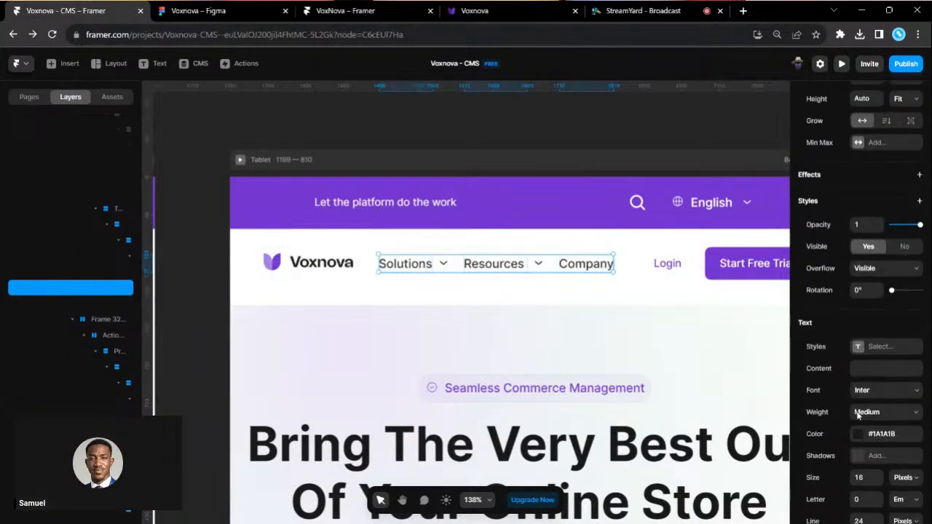
click(860, 478)
text(14)
key(Return)
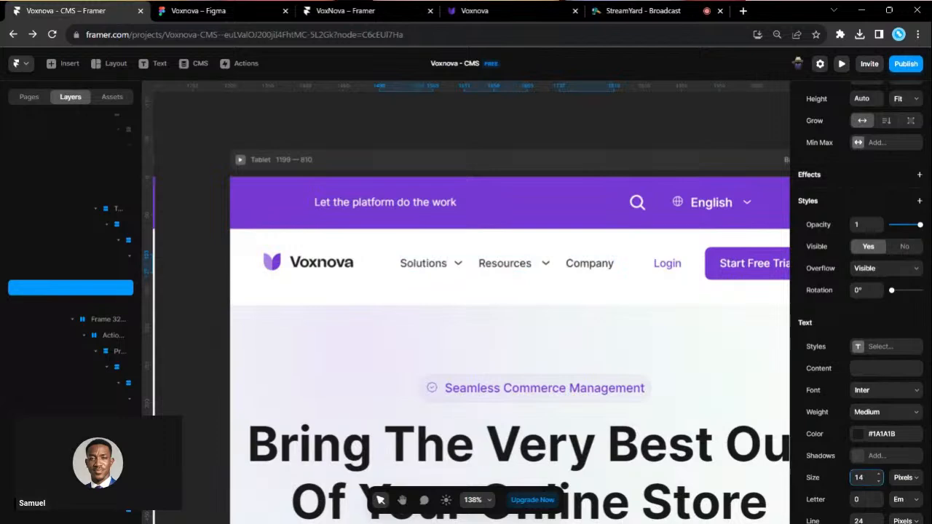
- Narrow the logo-and-links container to 450 and give the banner 40 side padding
click(362, 262)
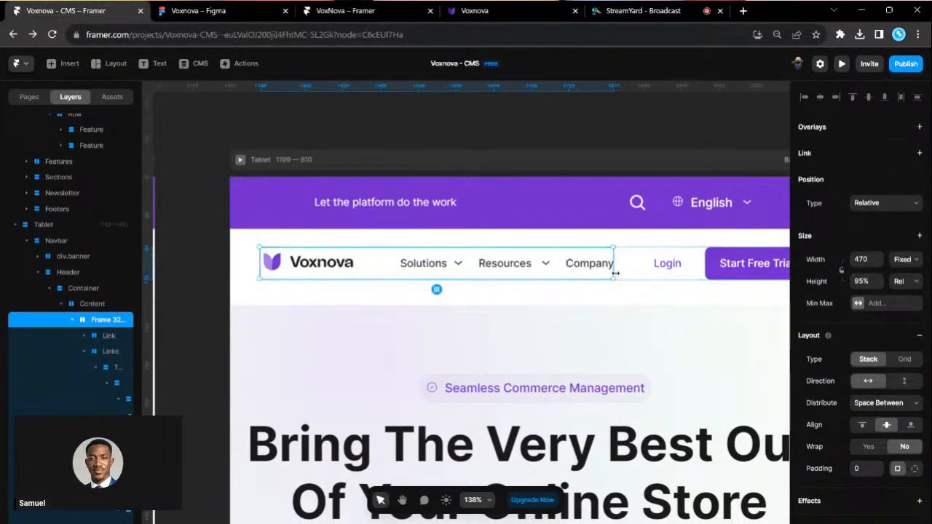
drag(615, 273, 598, 273)
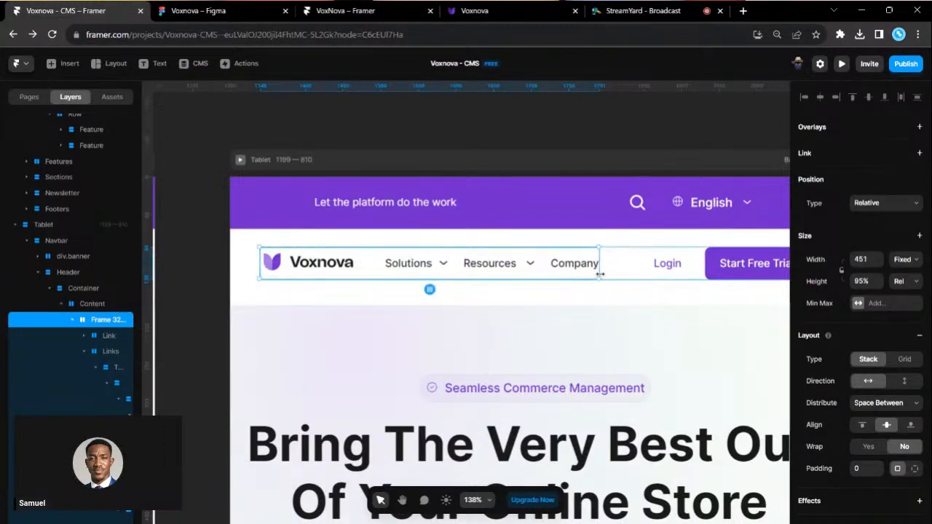
click(284, 199)
scroll(881, 454, down, 1)
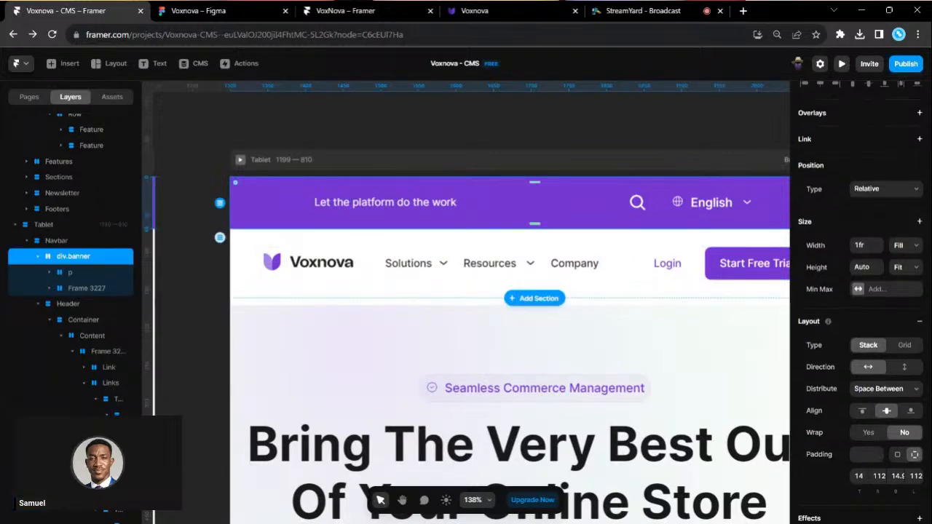
click(878, 476)
text(40)
key(Return)
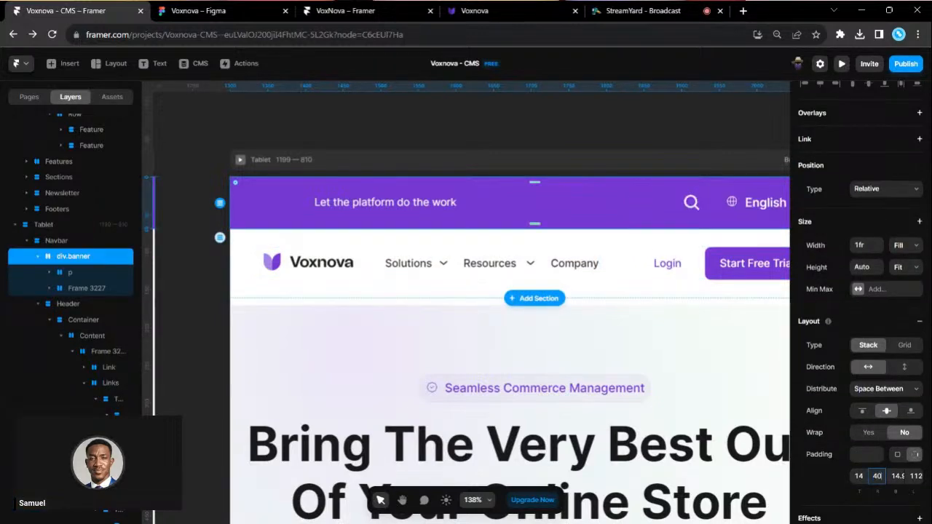
click(915, 476)
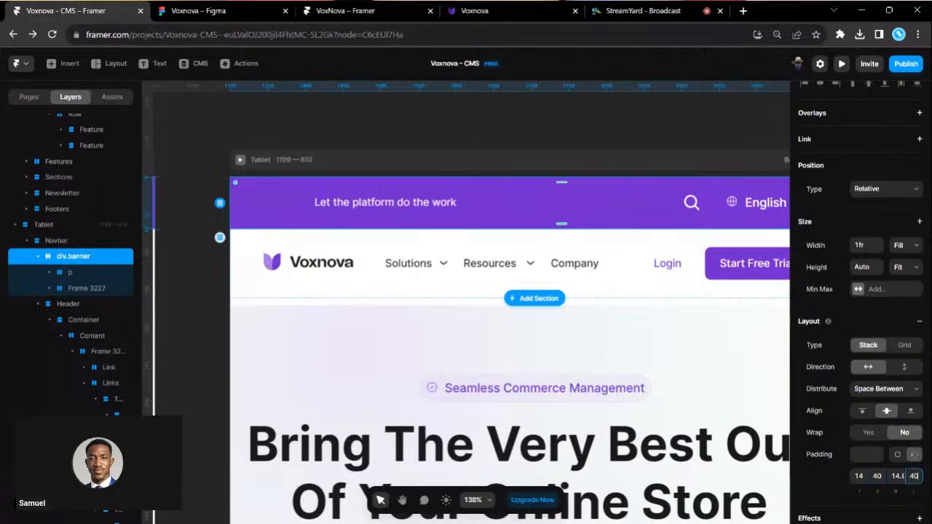
text(40)
key(Return)
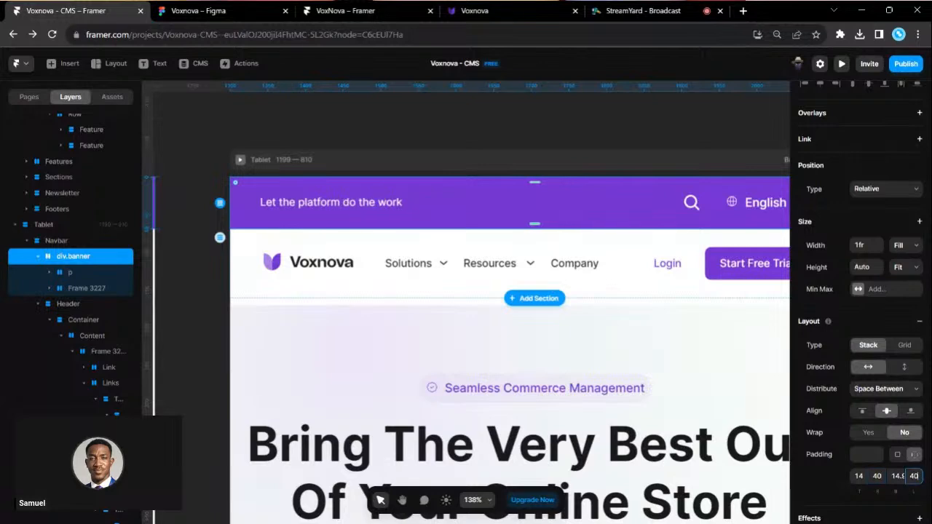
- Resize the banner's Search icon to 24×24 and move it closer to English
click(599, 131)
scroll(655, 203, up, 3)
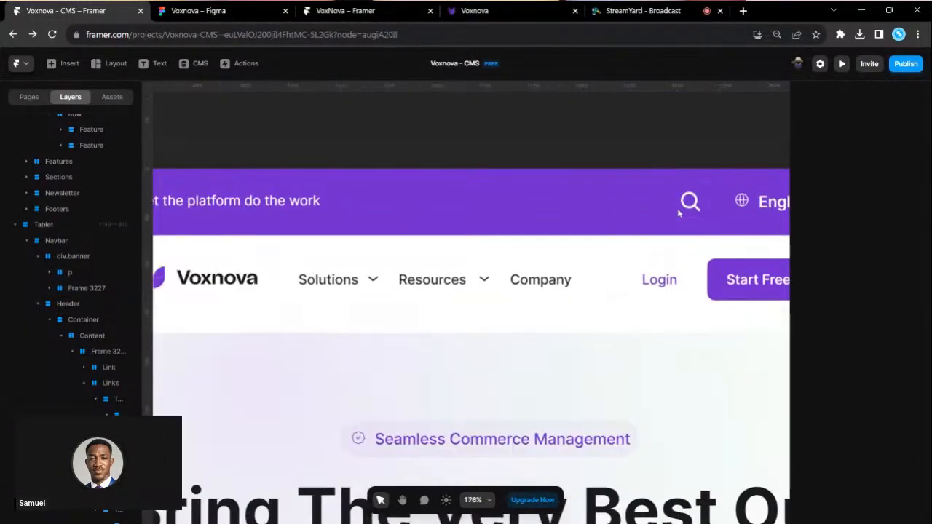
scroll(676, 211, right, 3)
click(527, 202)
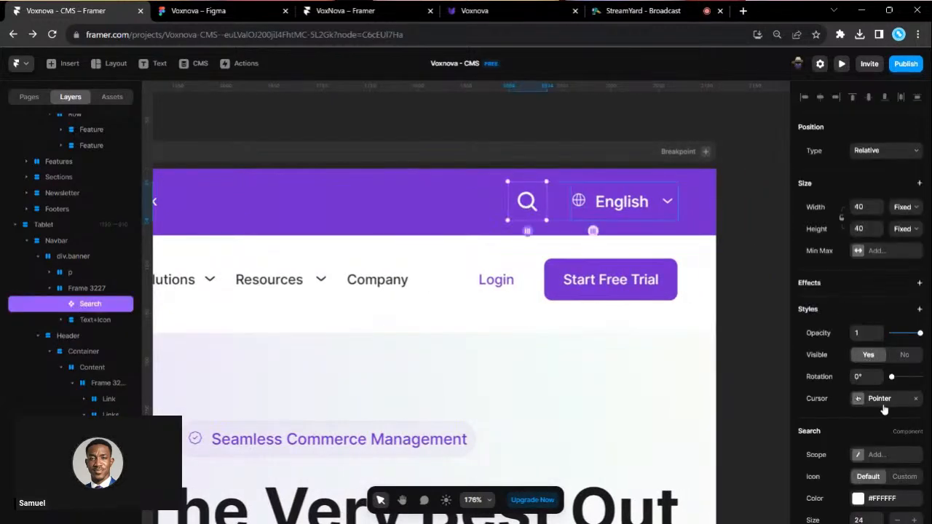
click(861, 206)
text(24)
key(Return)
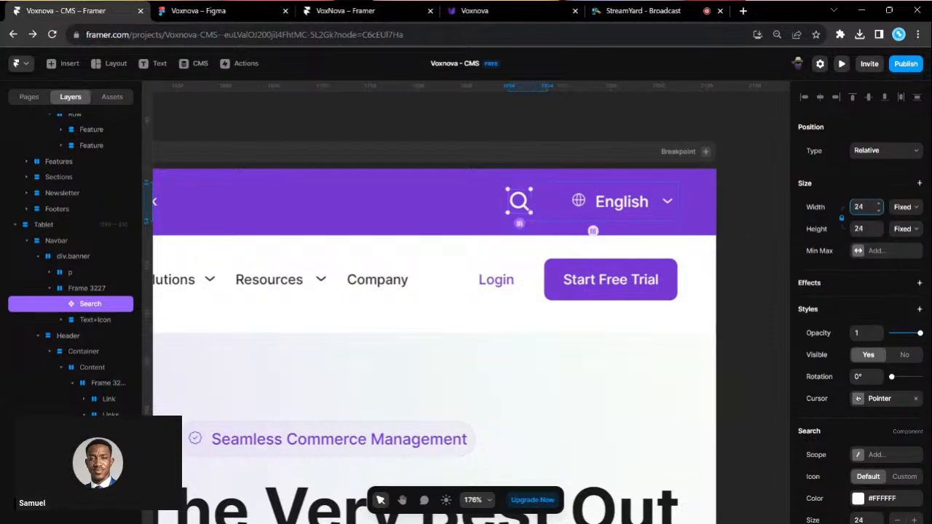
scroll(594, 214, up, 2)
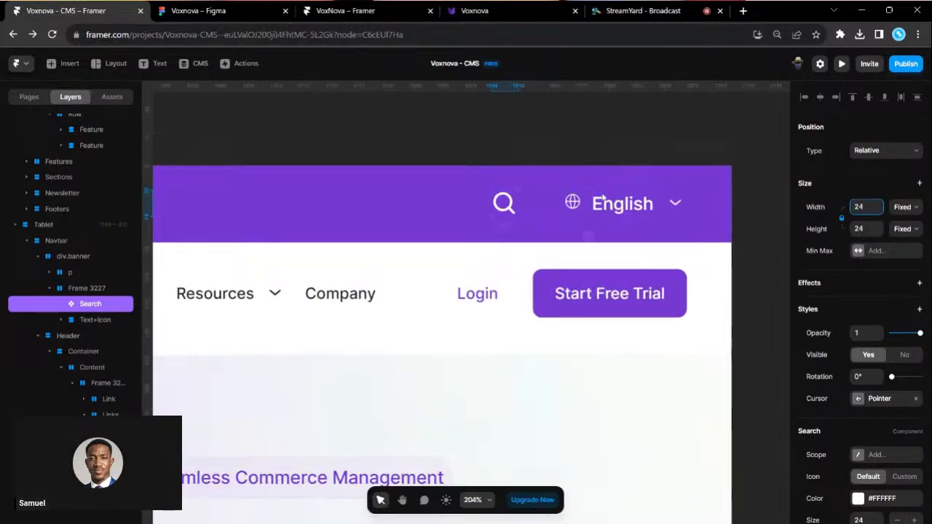
click(548, 206)
drag(486, 203, 499, 204)
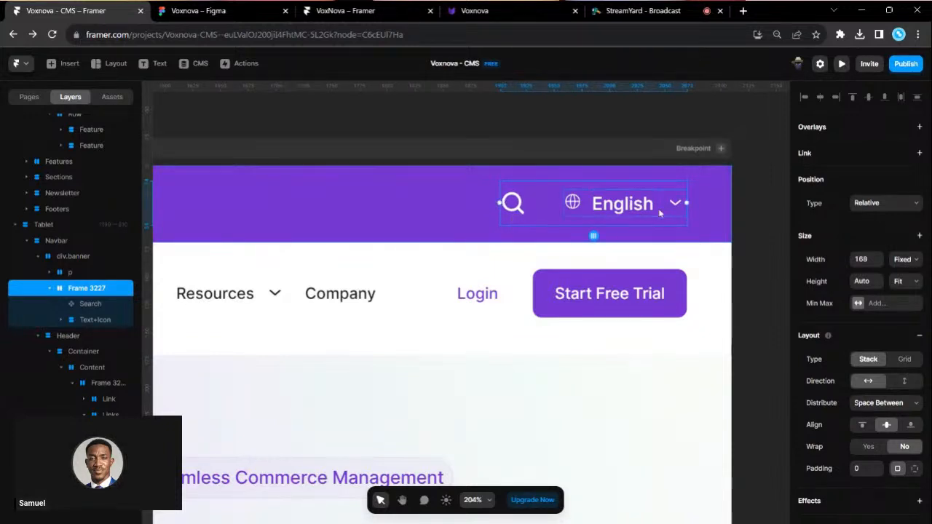
click(479, 9)
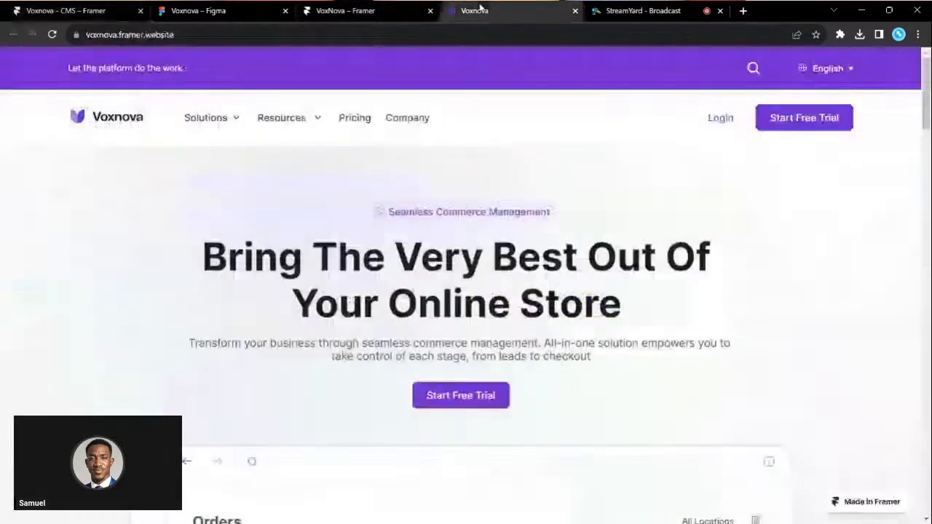
click(848, 69)
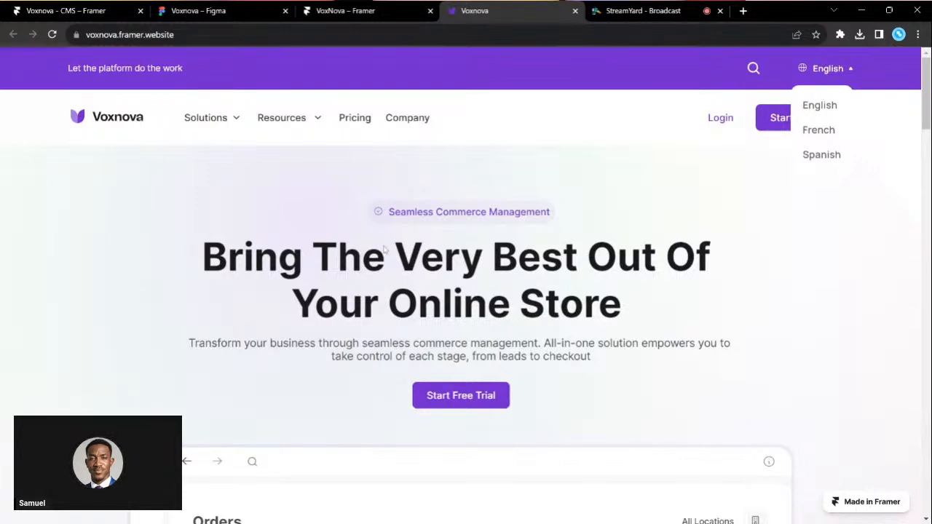
click(107, 7)
click(252, 131)
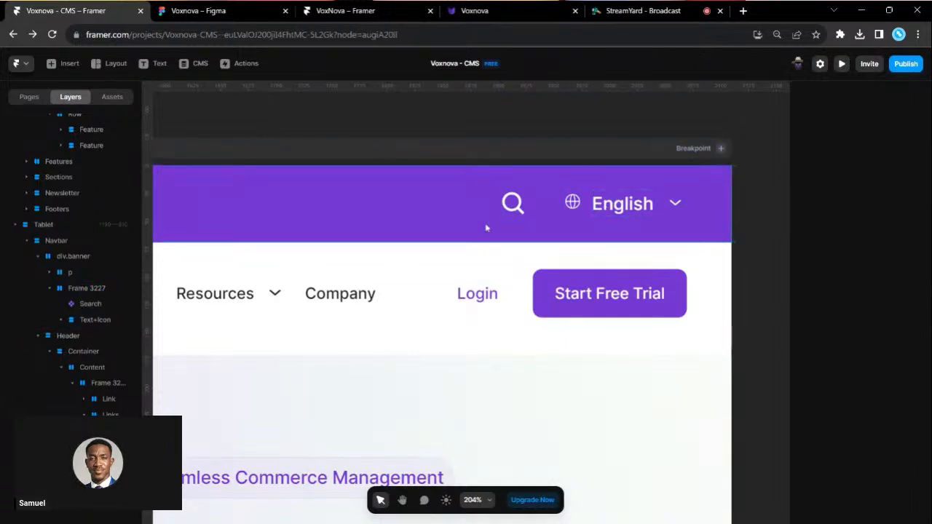
- Set the Phone Header's left and right padding to 16
click(529, 206)
scroll(629, 240, down, 3)
scroll(629, 239, down, 1)
scroll(630, 238, right, 5)
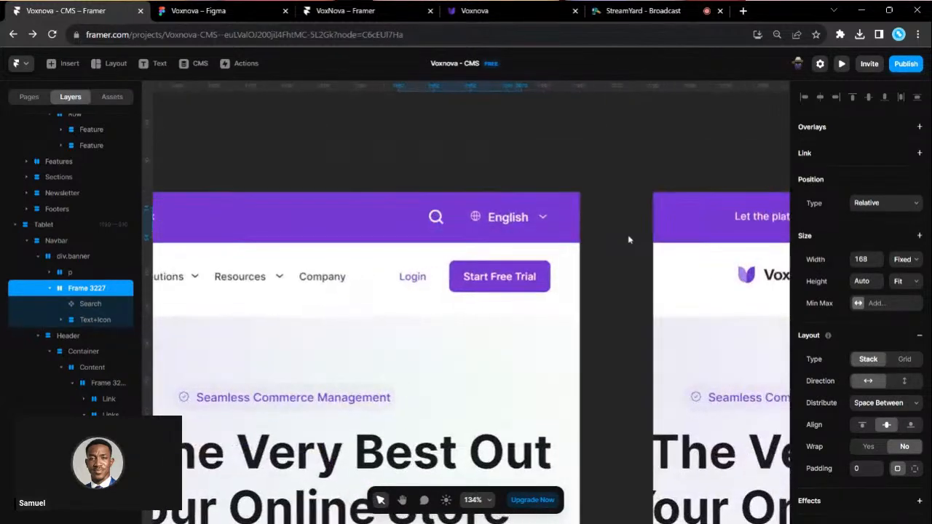
scroll(629, 238, left, 7)
scroll(490, 286, left, 2)
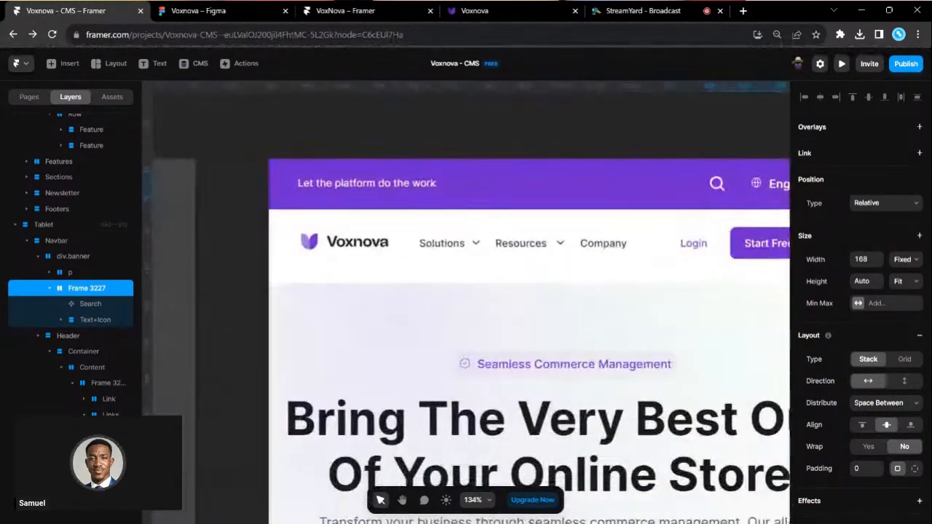
scroll(489, 286, right, 1)
scroll(489, 286, right, 8)
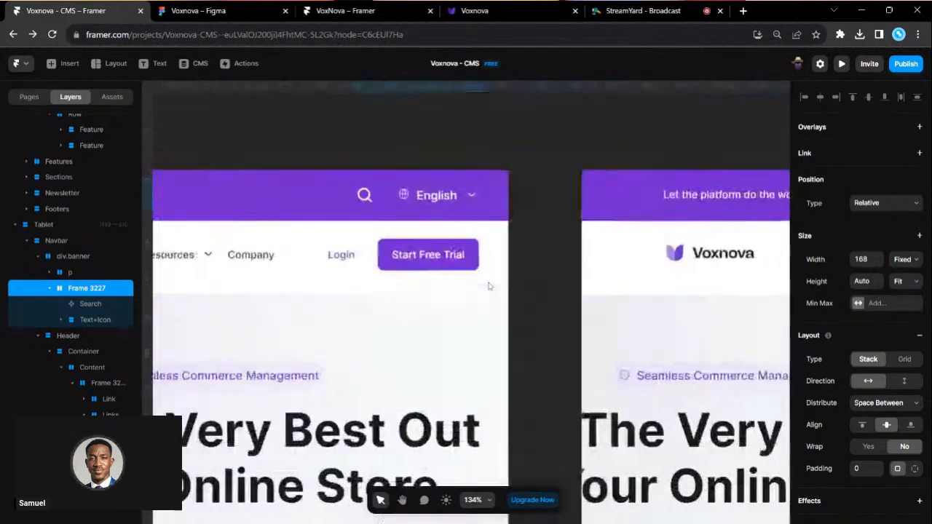
scroll(574, 256, up, 2)
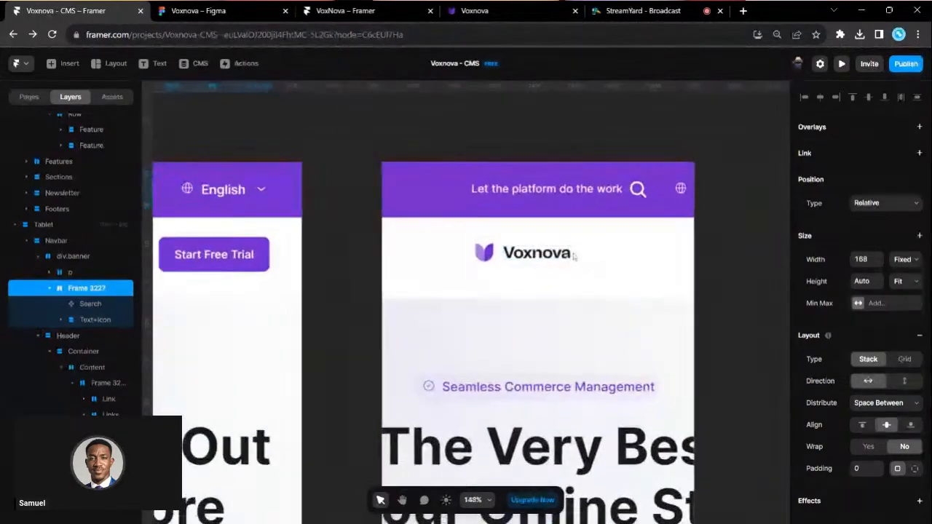
click(445, 267)
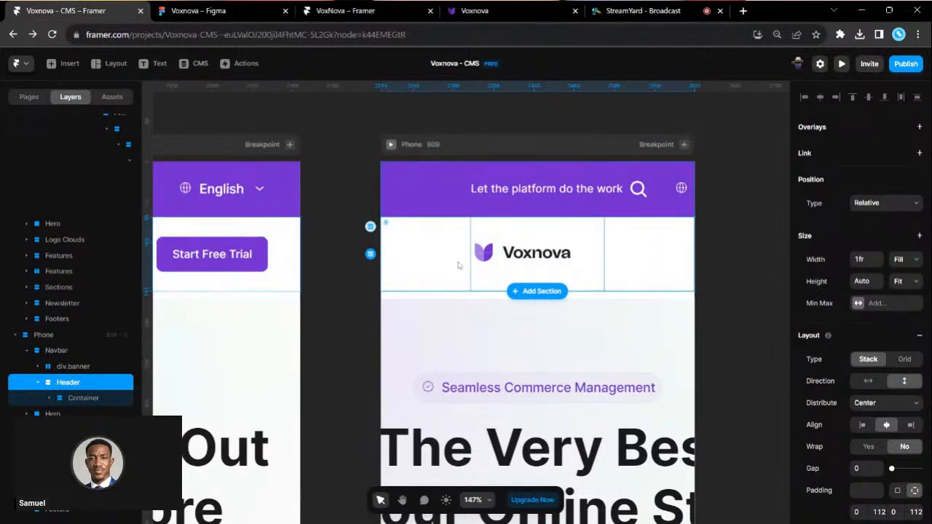
scroll(888, 423, down, 2)
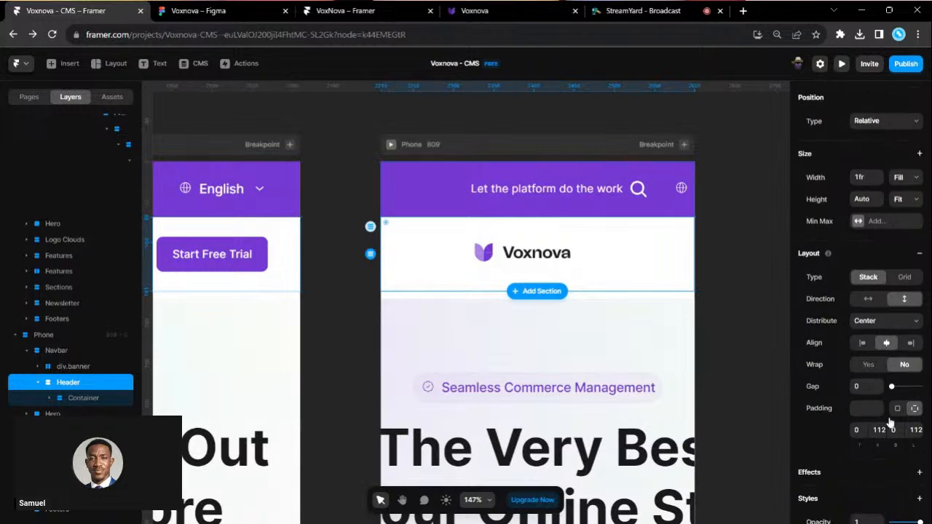
key(Return)
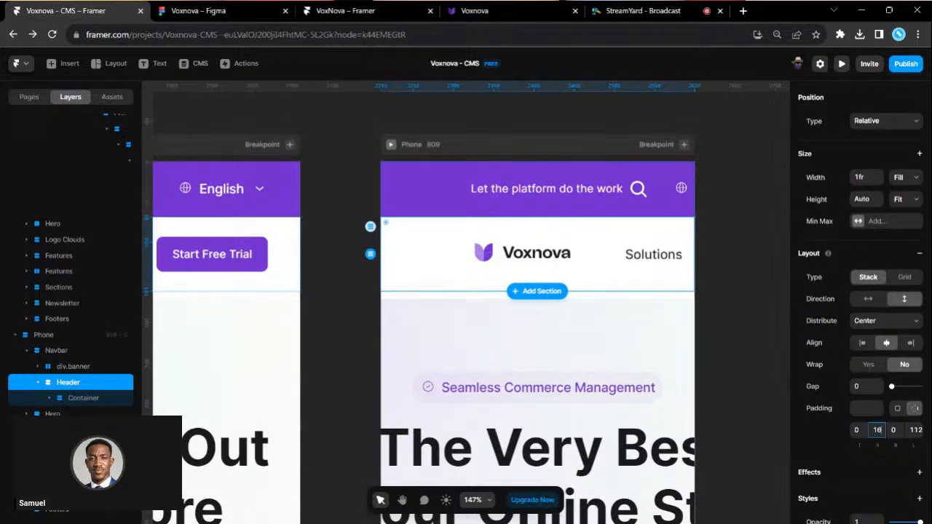
click(914, 430)
text(16)
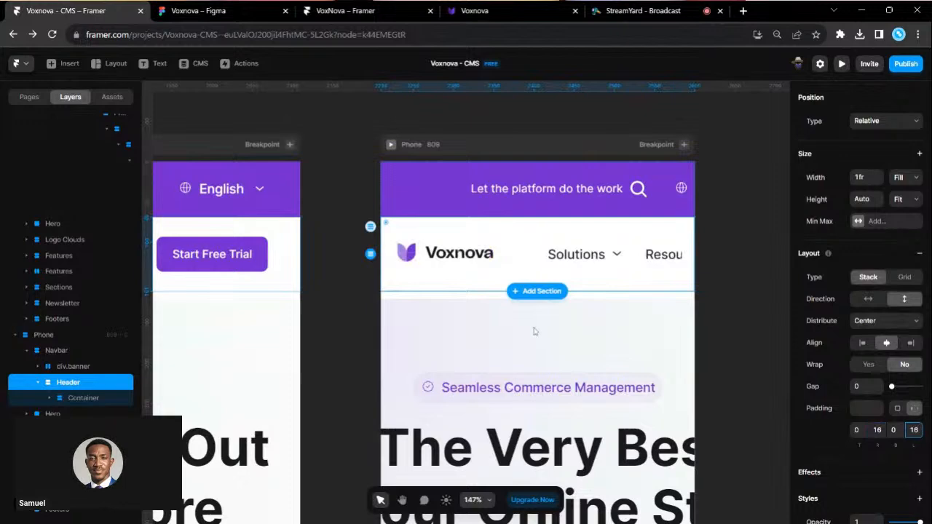
- Delete the Solutions and Resources nav links from the phone header
click(49, 398)
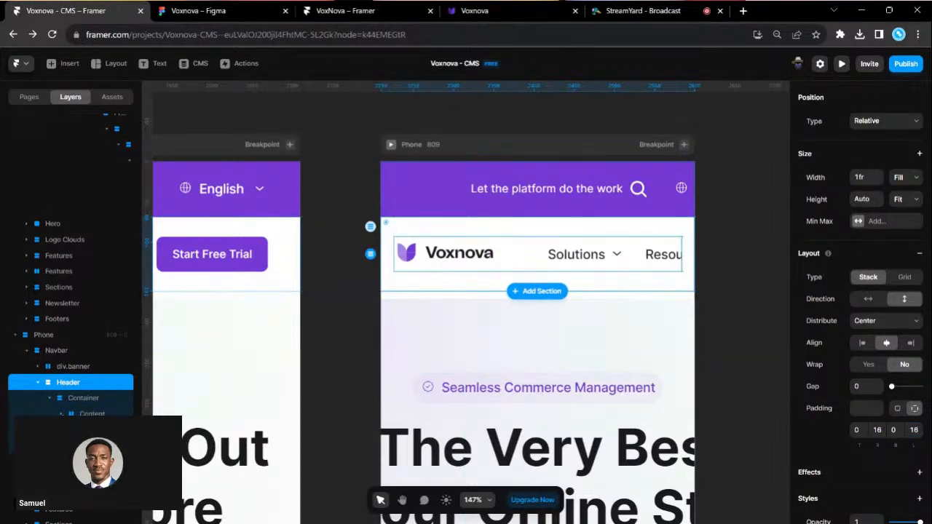
click(95, 430)
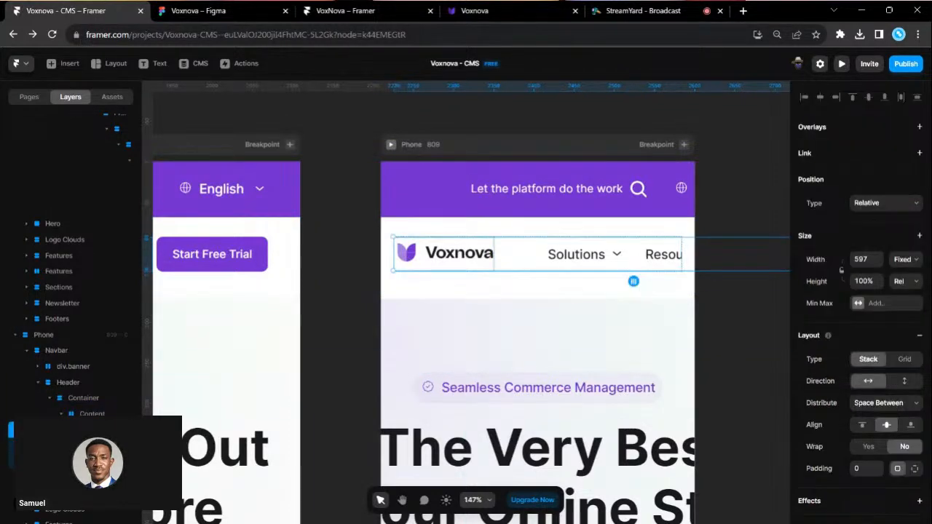
click(95, 462)
key(Delete)
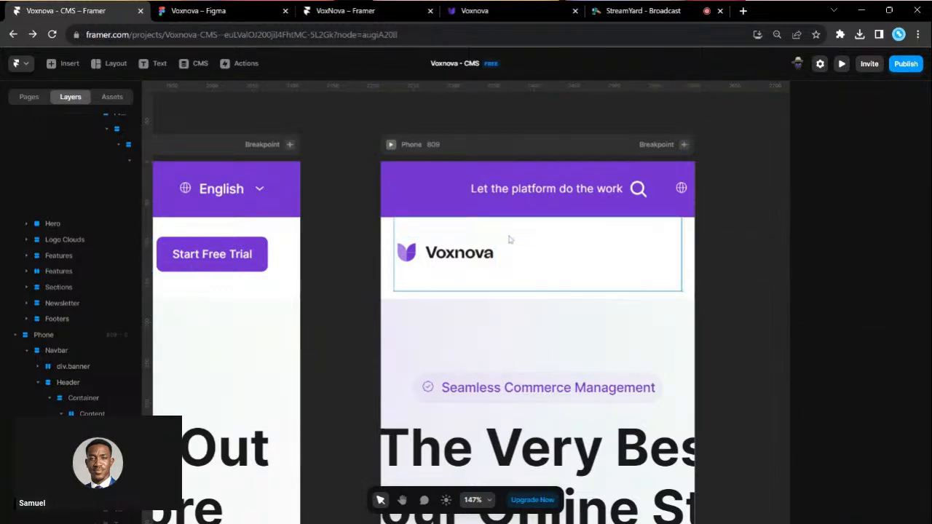
- Set the logo row width to Fill and remove the Login/Start Free Trial group
click(527, 258)
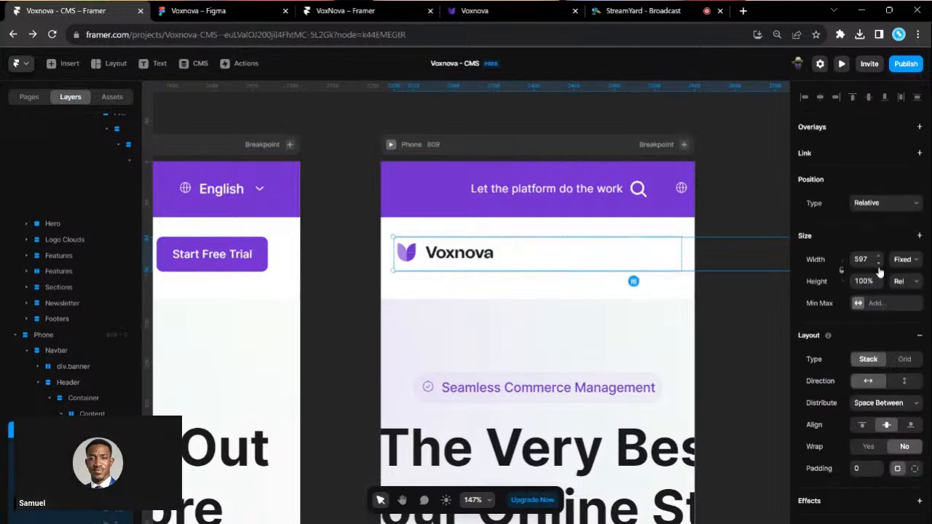
click(910, 293)
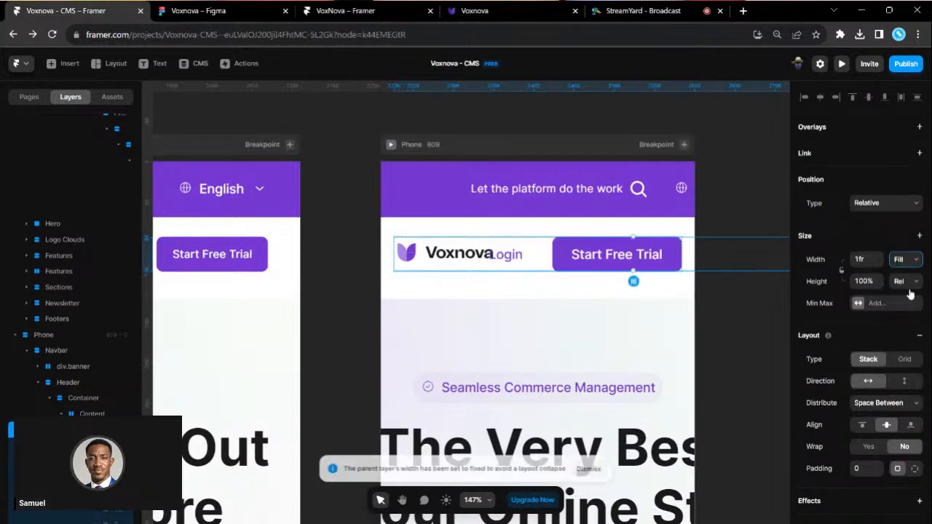
scroll(594, 303, up, 1)
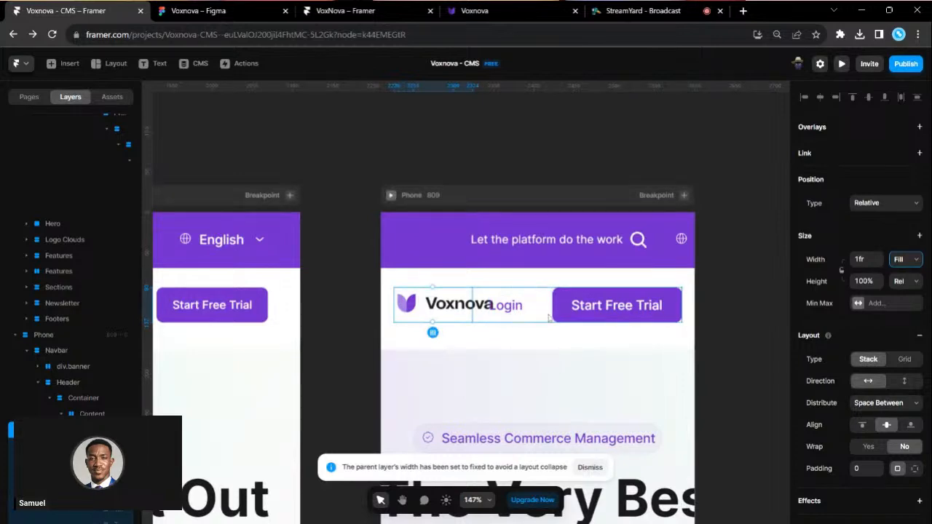
click(557, 316)
key(Delete)
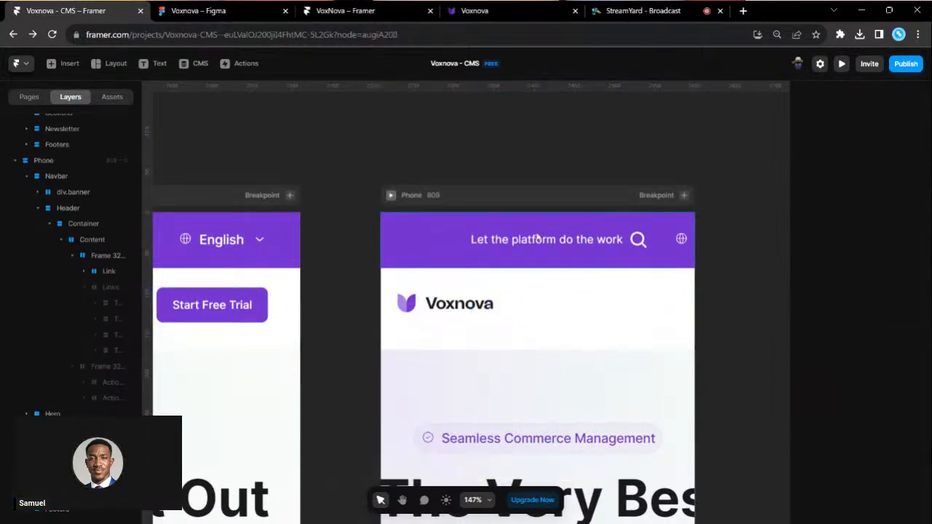
- Set the purple banner's left and right padding to 16
click(436, 235)
scroll(892, 415, down, 1)
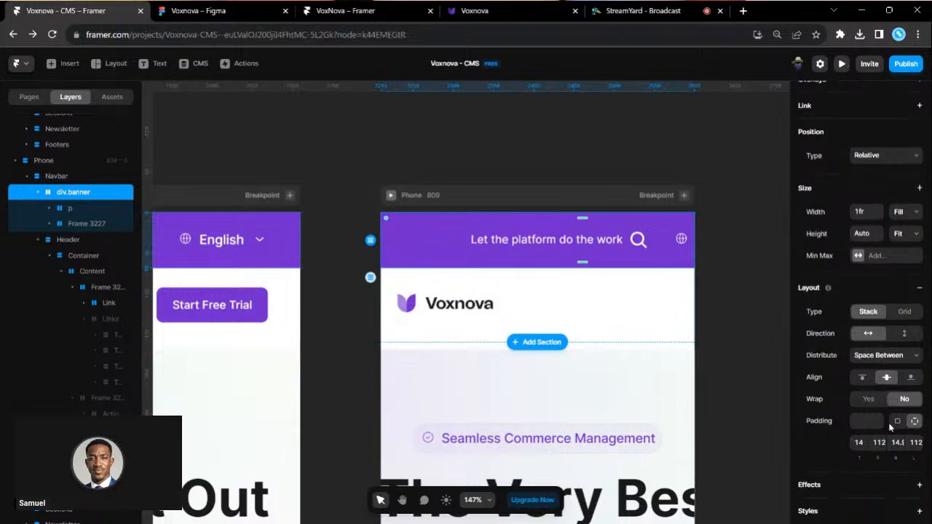
click(878, 442)
text(6)
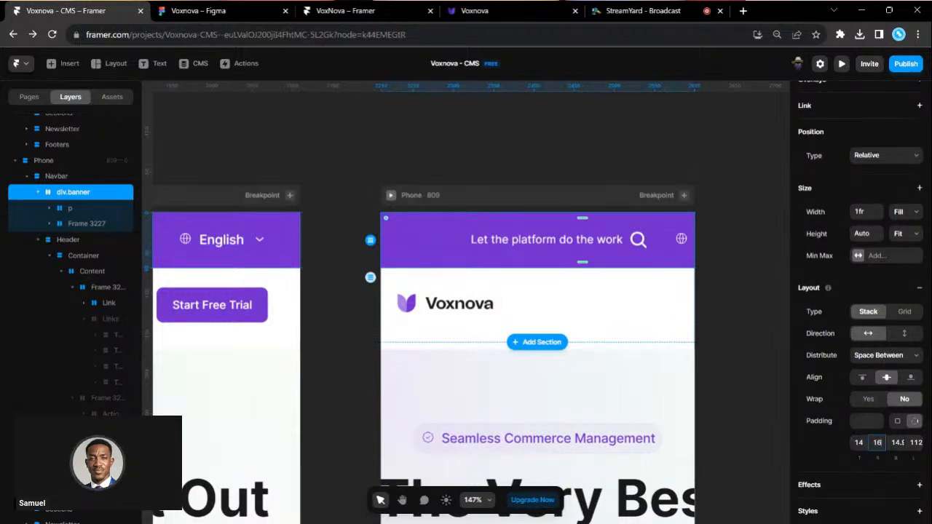
click(915, 442)
text(16)
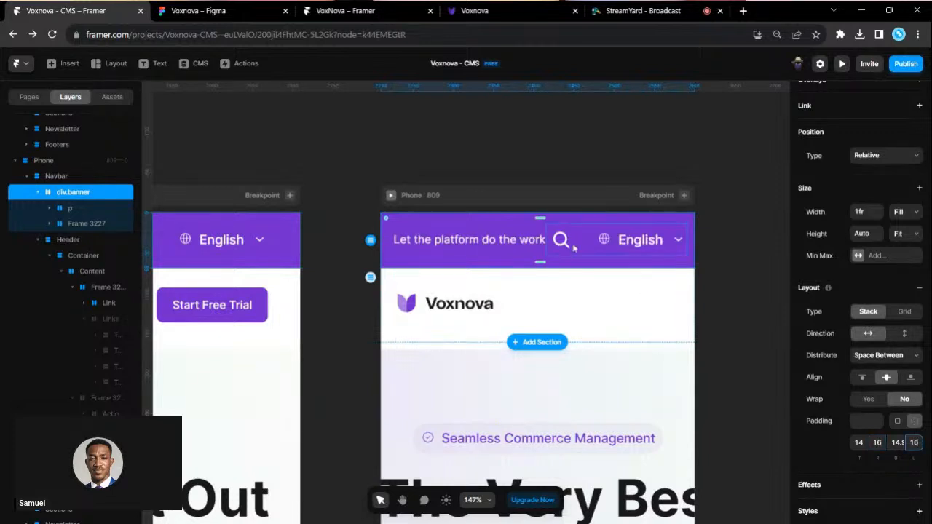
scroll(562, 242, up, 2)
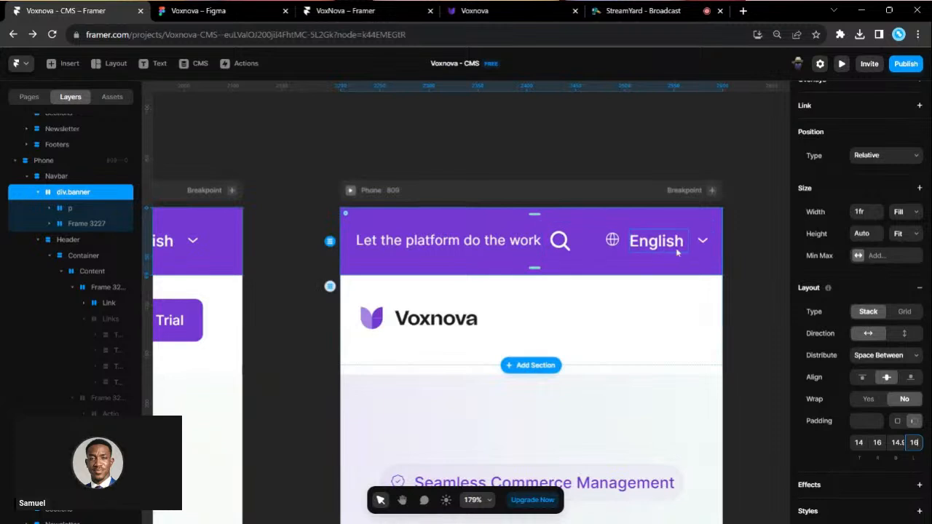
- Delete the banner's Search icon and set the English selector's frame width to Fit
click(561, 241)
key(Delete)
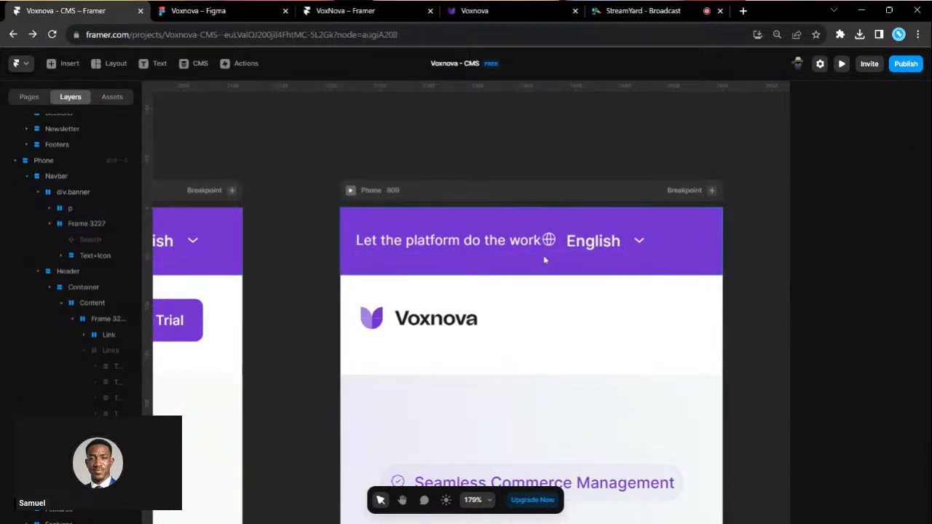
click(545, 231)
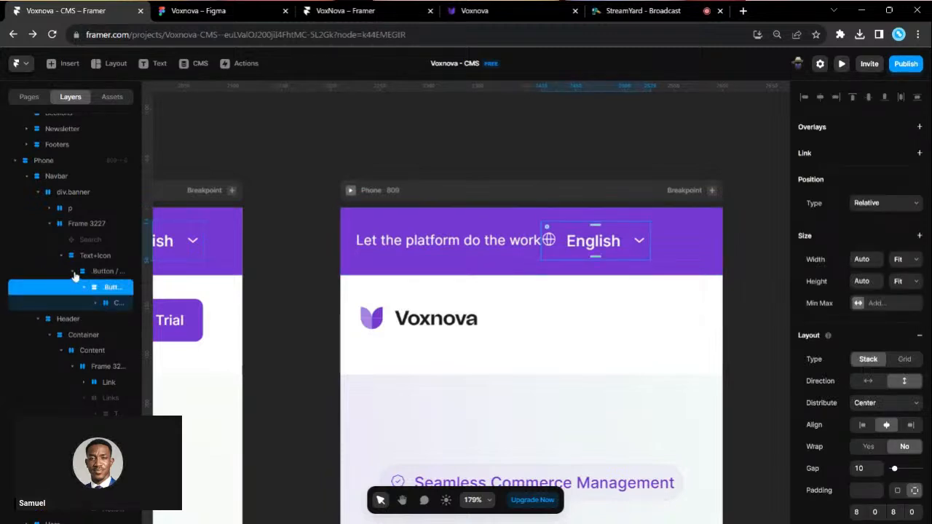
click(86, 223)
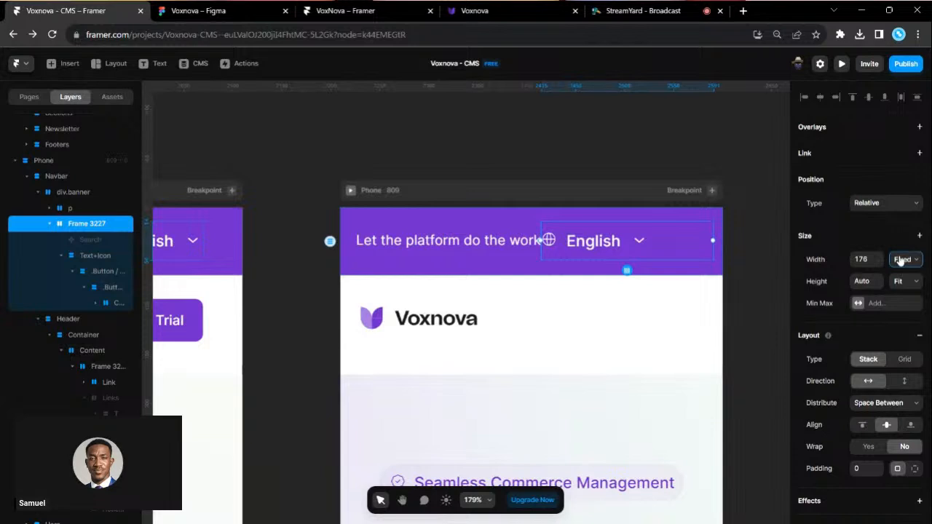
click(914, 304)
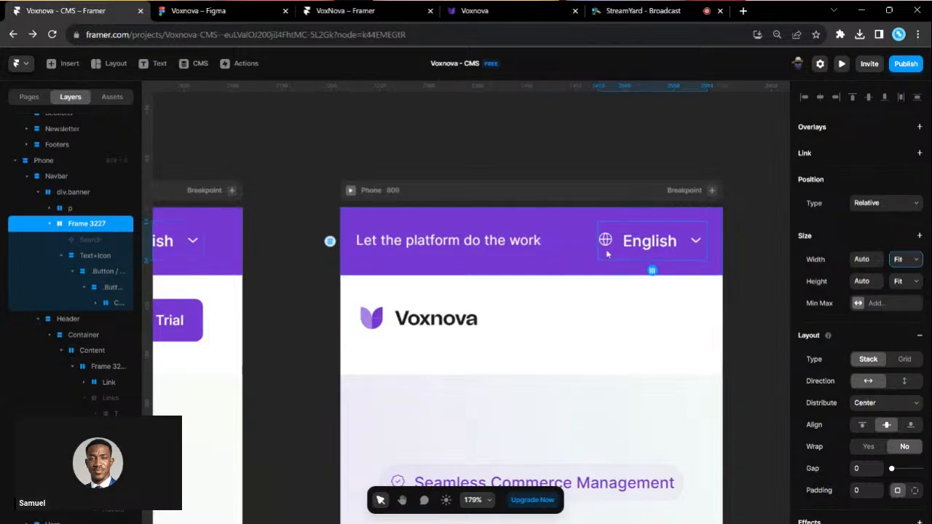
- Check the banner layout around the 'Let the platform do the work' tagline
click(541, 251)
click(574, 252)
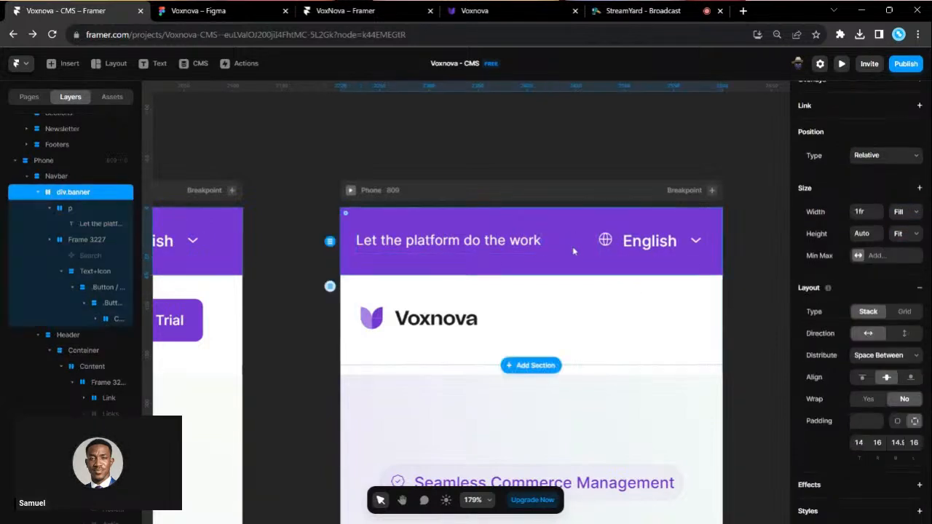
scroll(574, 252, right, 1)
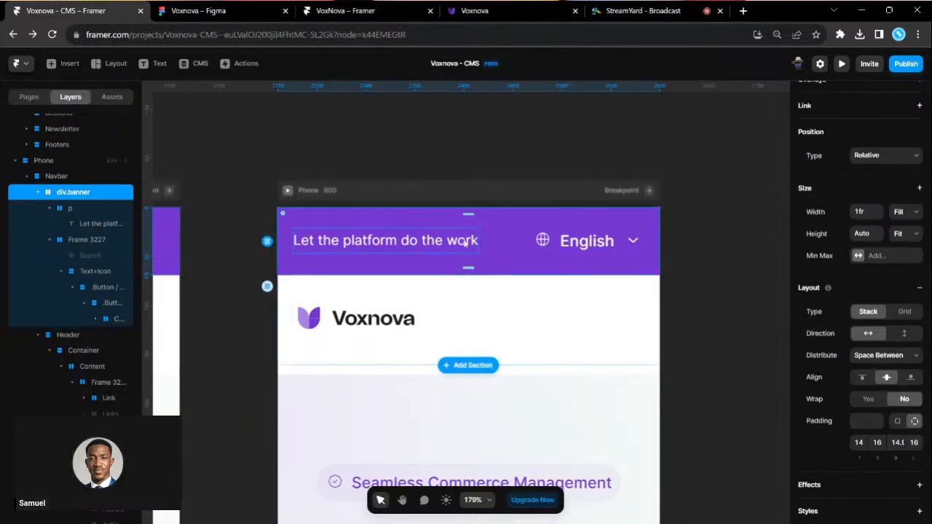
click(470, 242)
scroll(856, 434, down, 2)
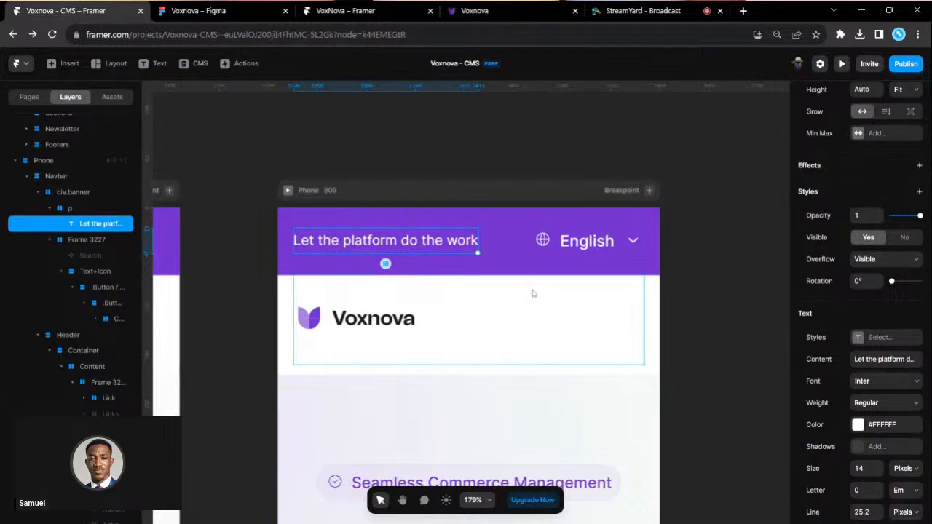
scroll(886, 413, down, 2)
scroll(561, 401, down, 1)
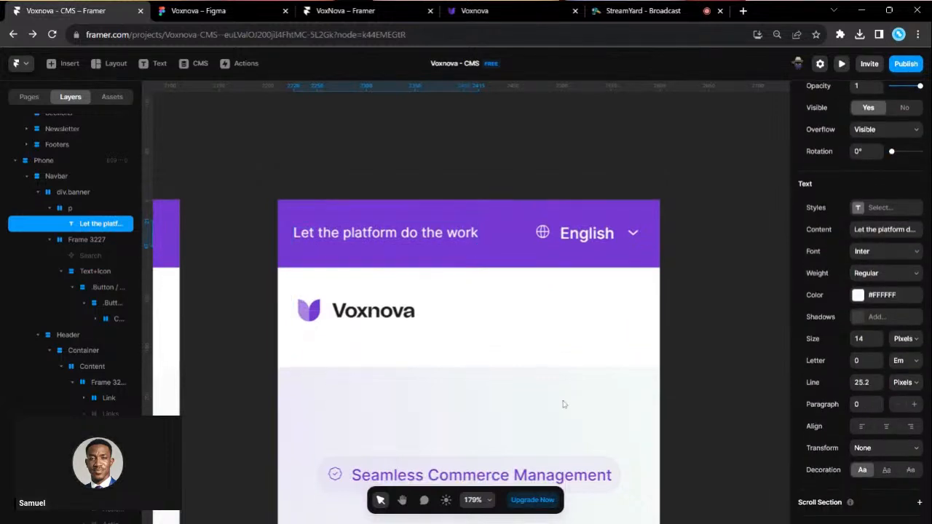
- Reselect the Voxnova logo row in the Phone header and open the Insert library
click(441, 299)
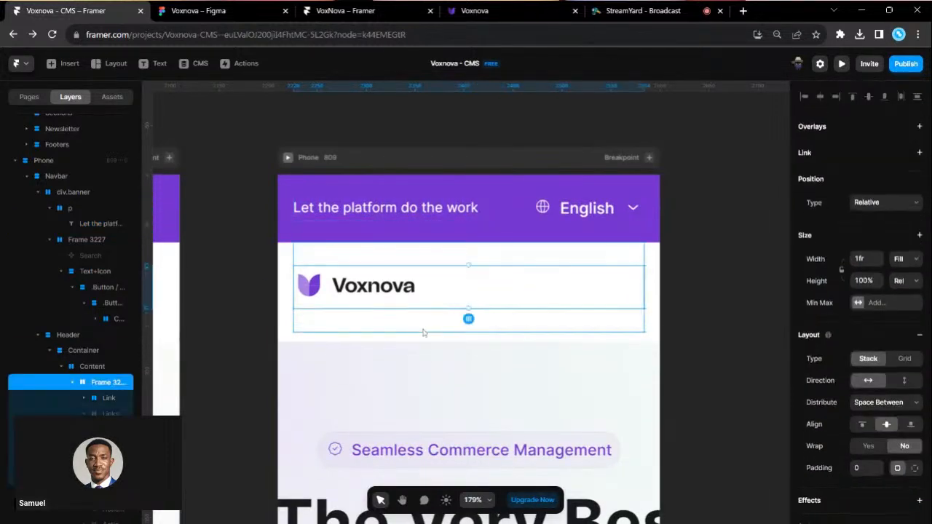
click(424, 331)
scroll(895, 451, down, 1)
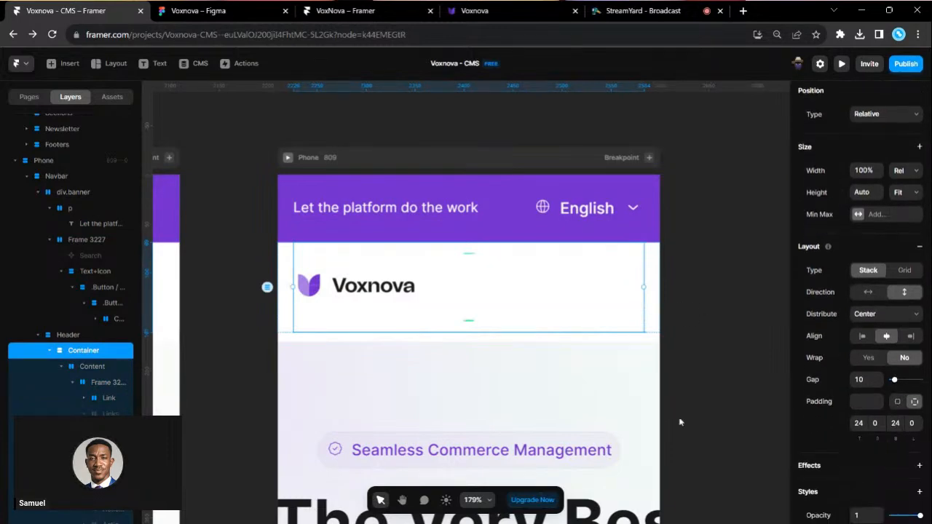
click(287, 320)
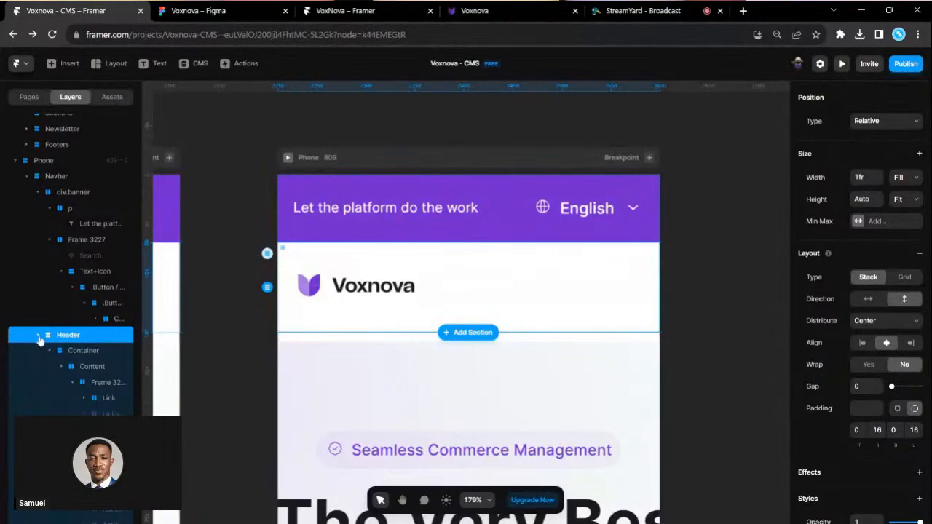
click(39, 336)
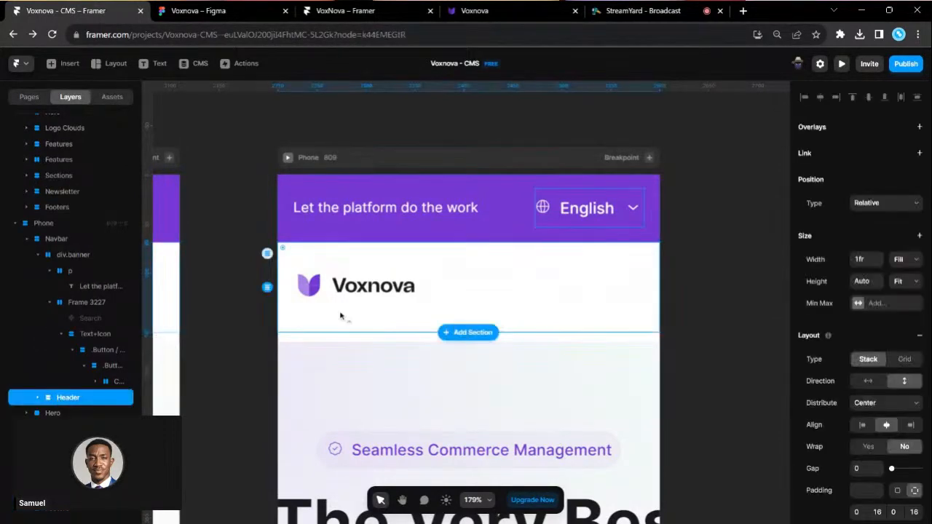
click(747, 276)
scroll(512, 269, up, 2)
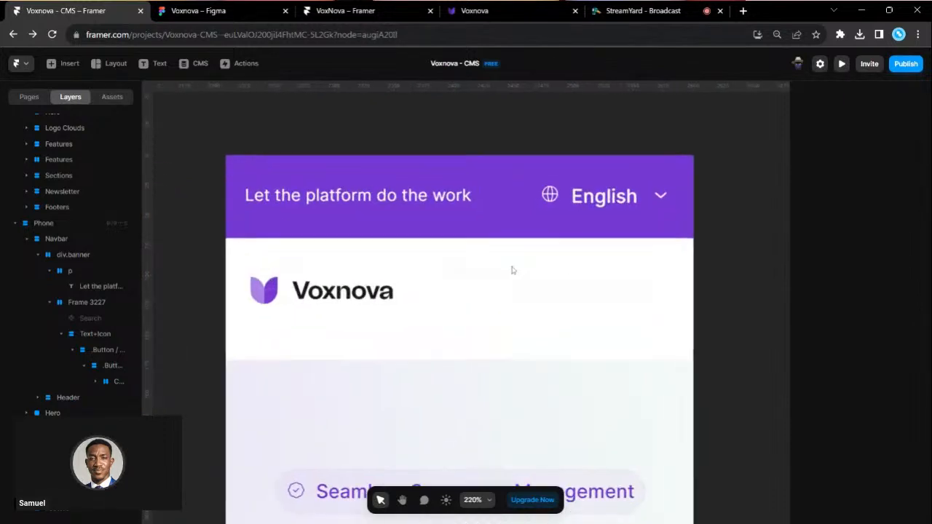
click(517, 273)
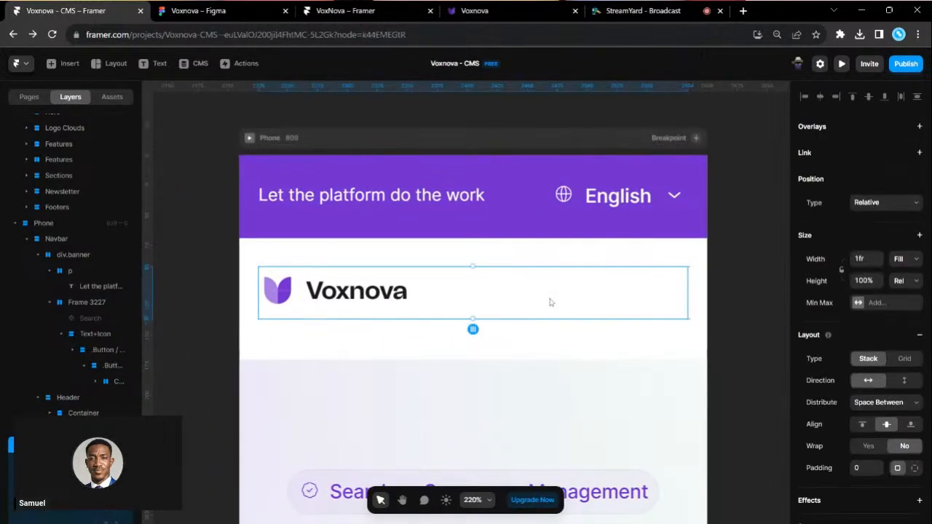
click(61, 68)
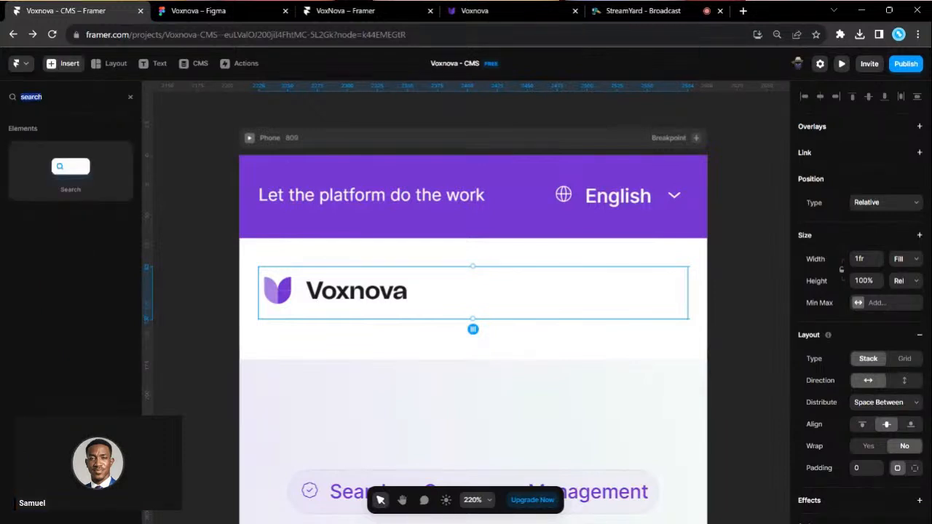
- Add a 32×32 menu icon beside the Voxnova logo, then view the published Voxnova site
text(menu)
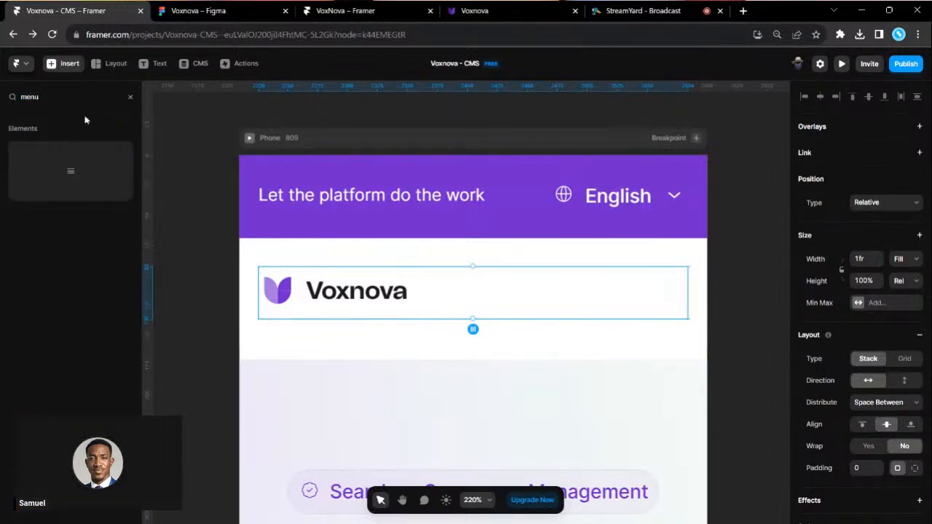
drag(72, 165, 636, 295)
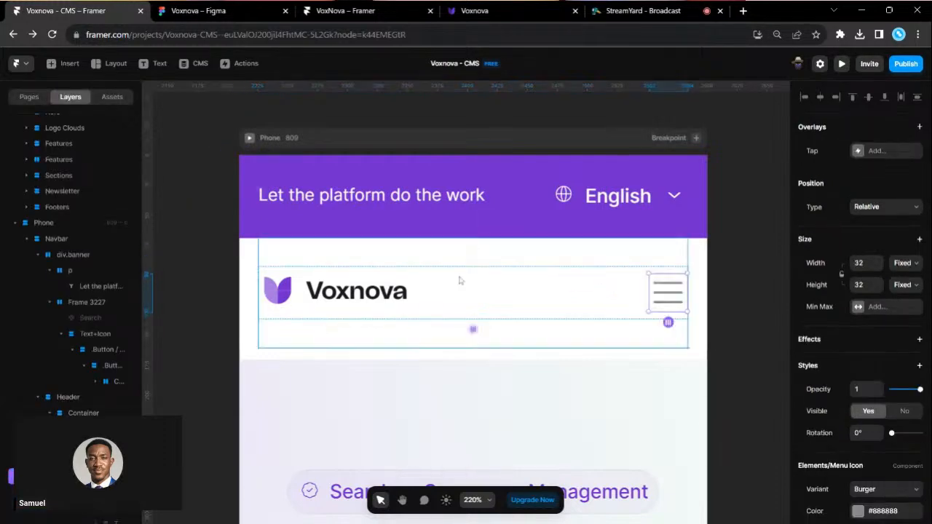
scroll(663, 281, down, 5)
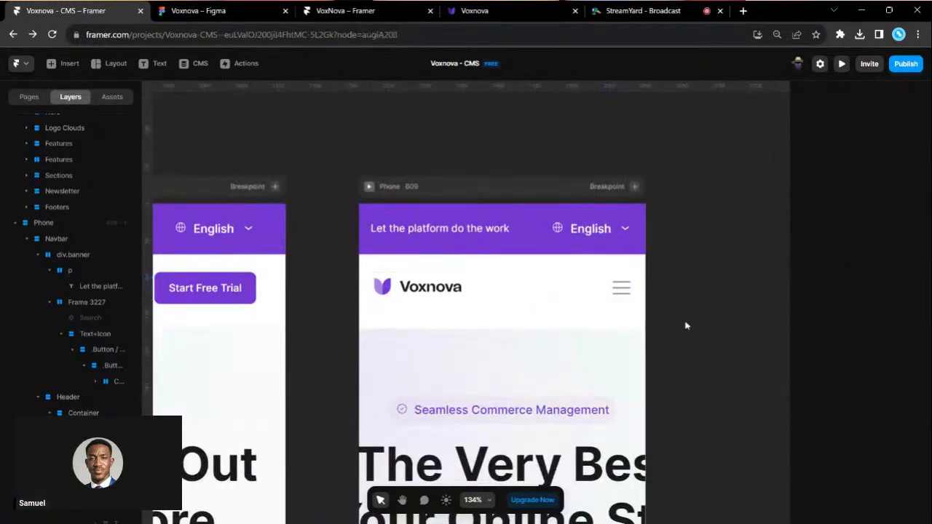
click(685, 325)
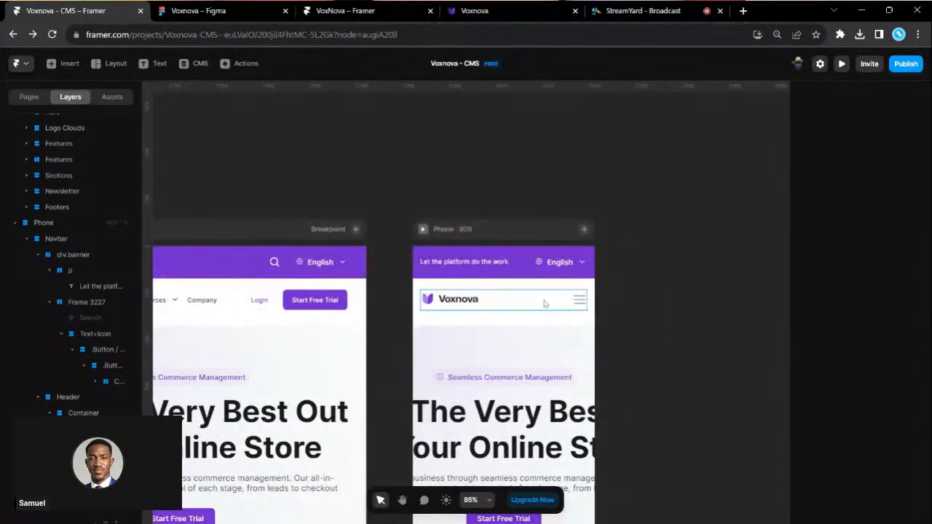
click(477, 10)
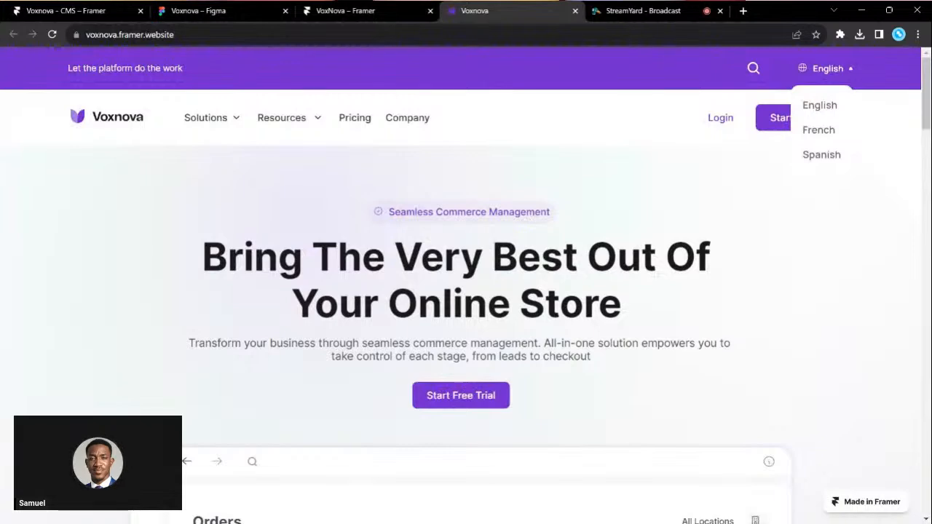
- Preview the live Voxnova site at Mobile S phone width, open its hamburger menu, then return to Framer
key(ctrl+shift+i)
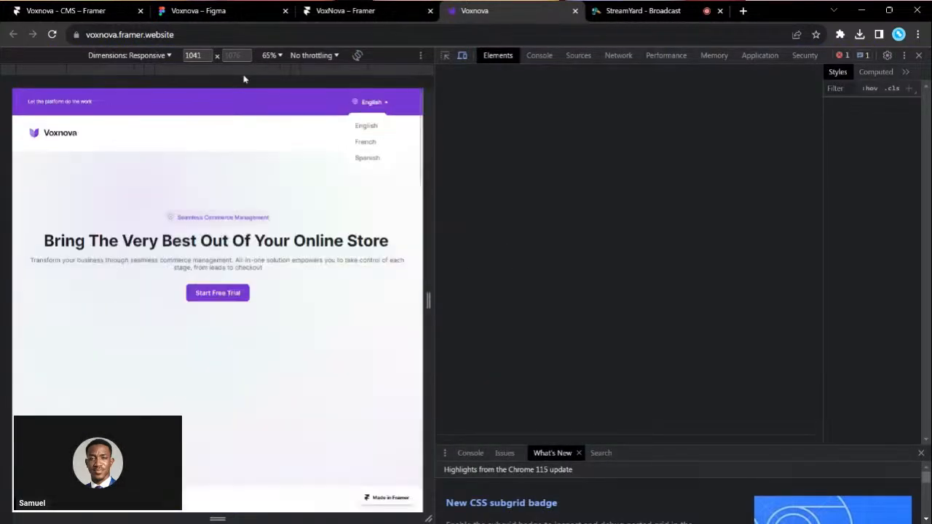
click(236, 70)
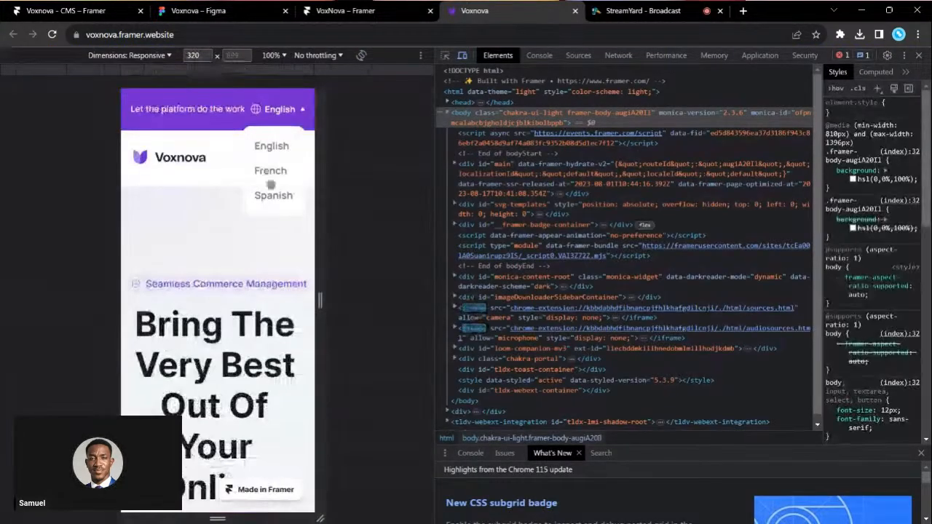
click(299, 110)
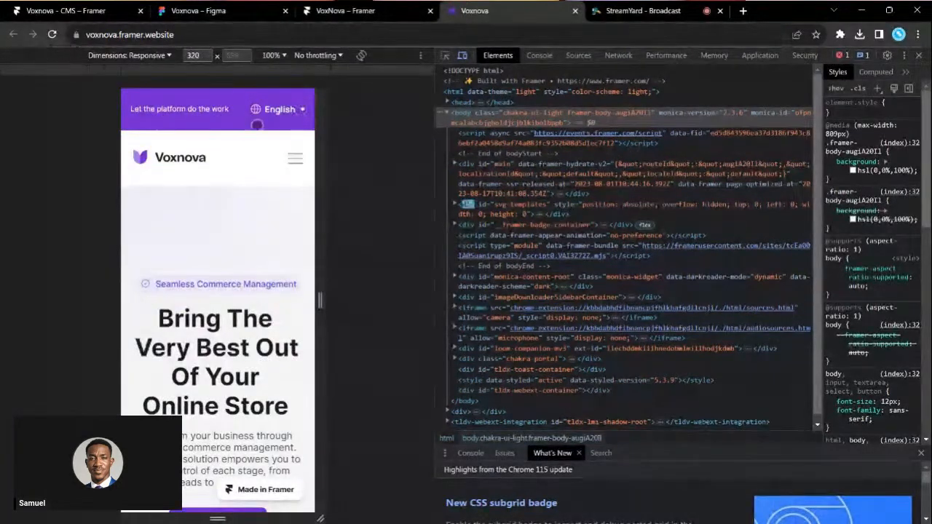
click(296, 158)
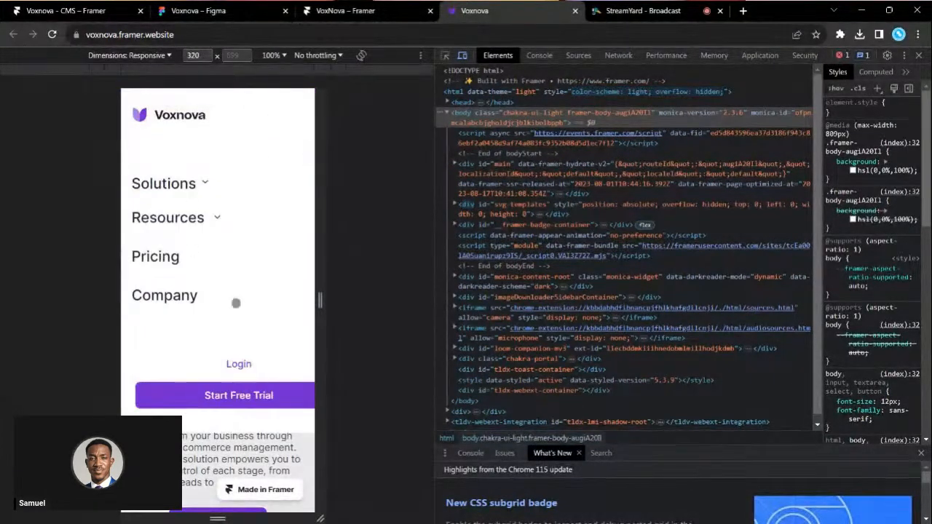
drag(323, 300, 341, 301)
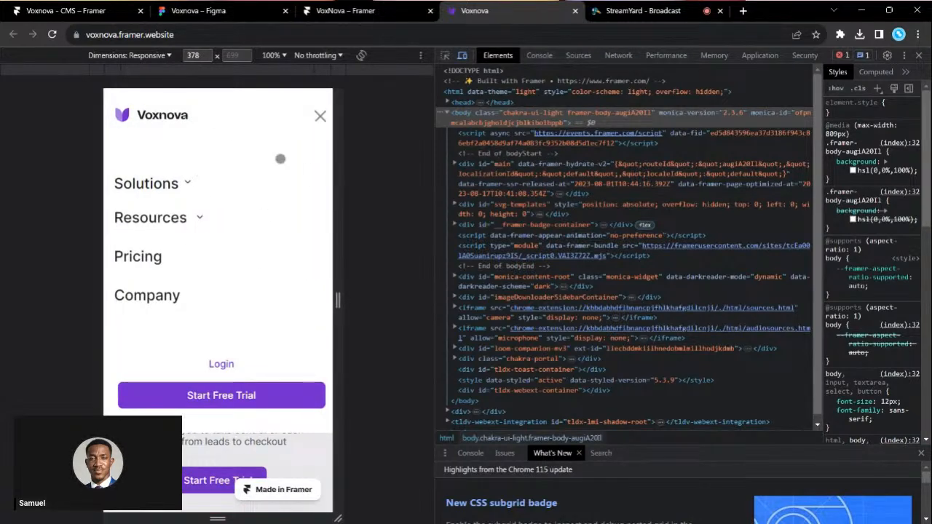
click(73, 11)
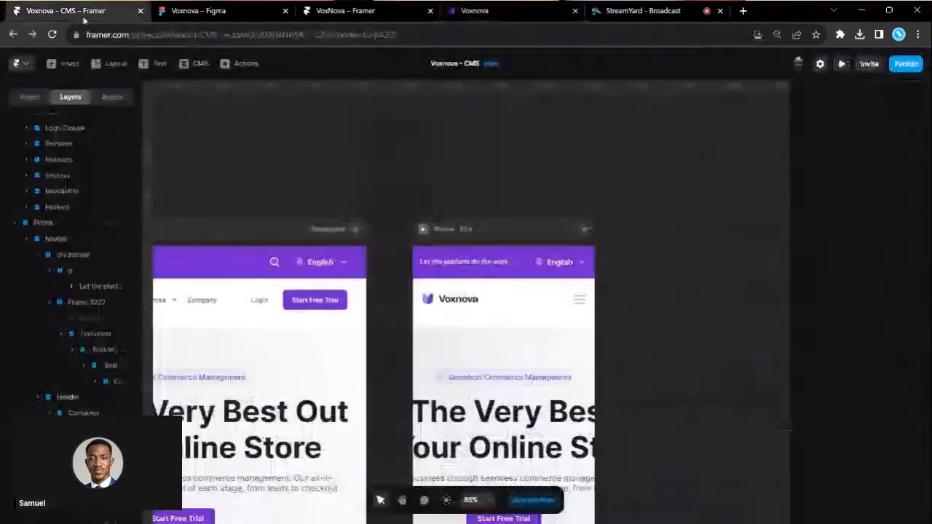
- Draw a new plain Layout frame beside the Phone breakpoint
scroll(475, 253, right, 3)
scroll(510, 251, down, 3)
scroll(568, 254, up, 2)
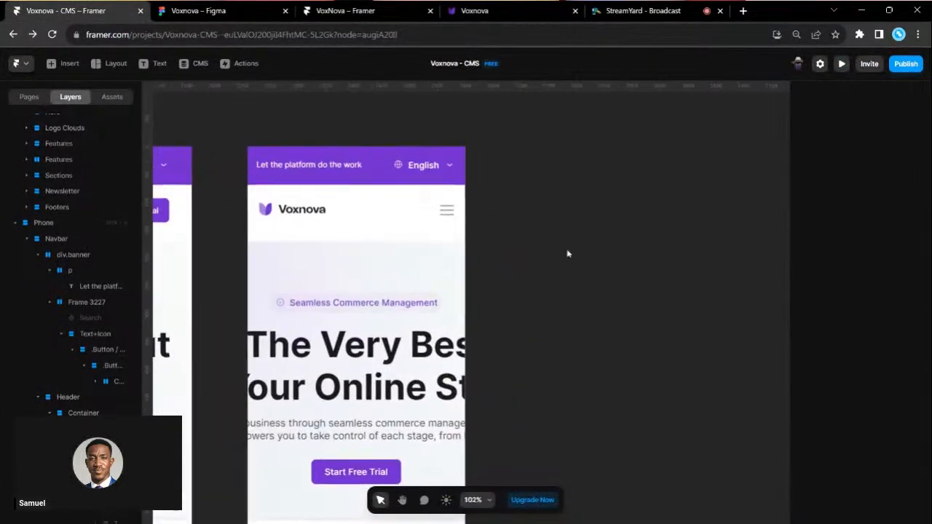
click(115, 66)
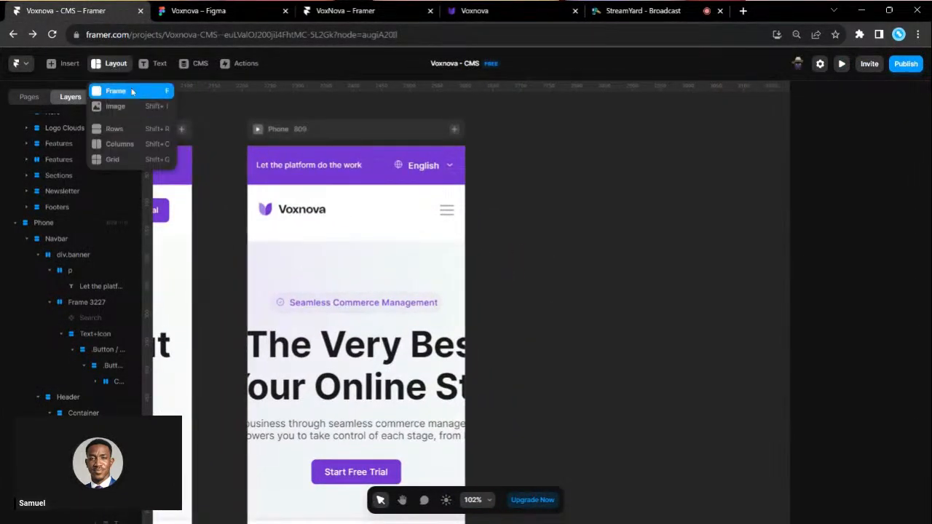
click(131, 91)
drag(487, 161, 652, 440)
- Resize the new frame to 390 wide, matching the Phone breakpoint, and about 575 tall
click(372, 133)
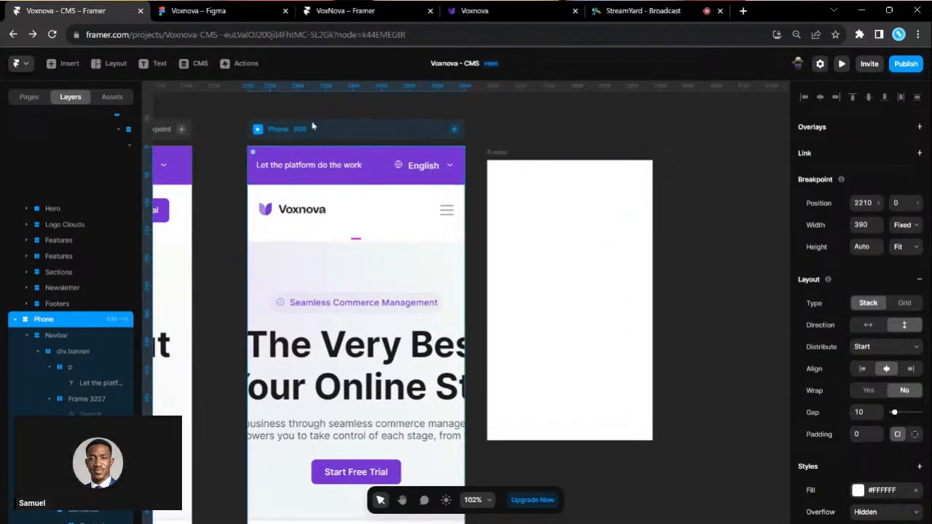
click(861, 225)
click(510, 153)
click(862, 225)
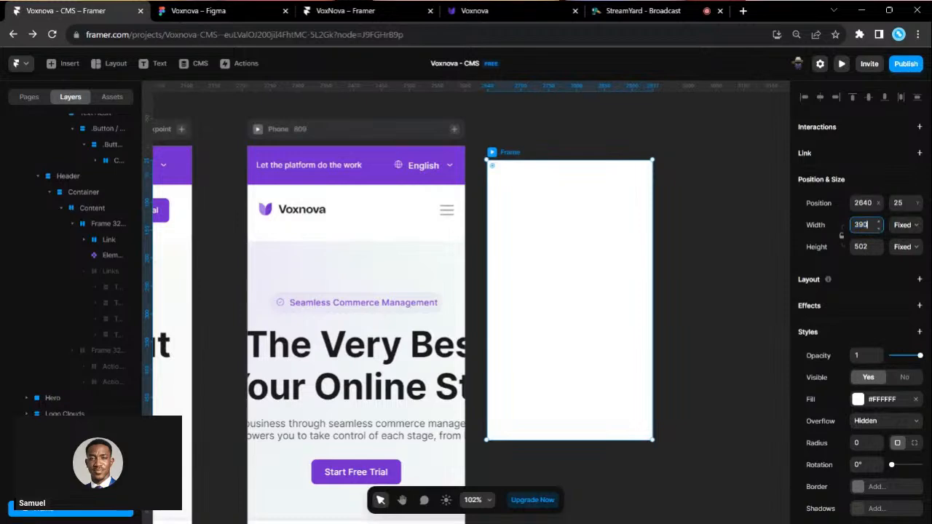
text(390)
key(Return)
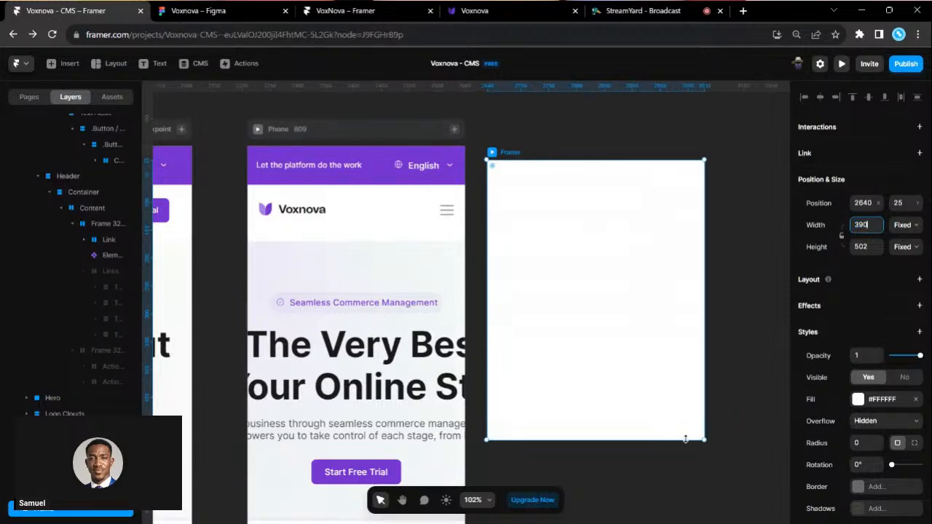
drag(684, 439, 685, 481)
click(727, 371)
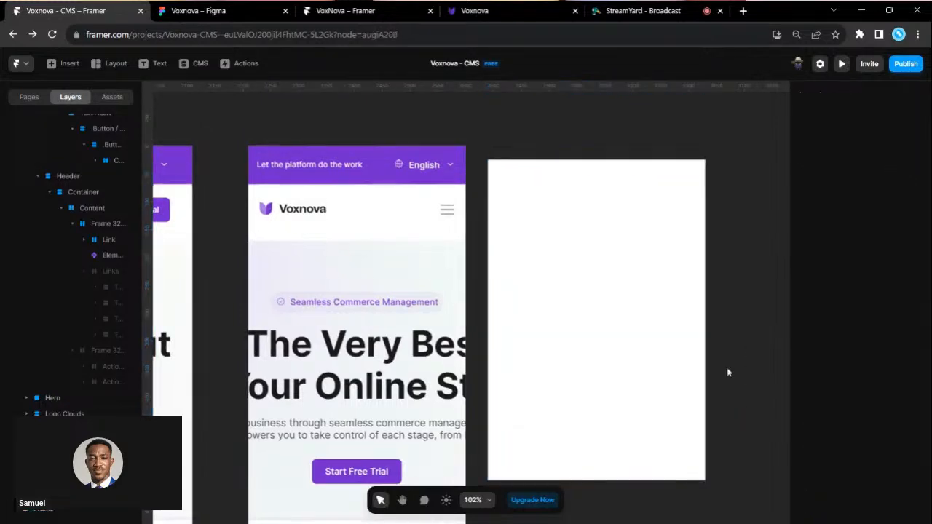
scroll(315, 246, left, 10)
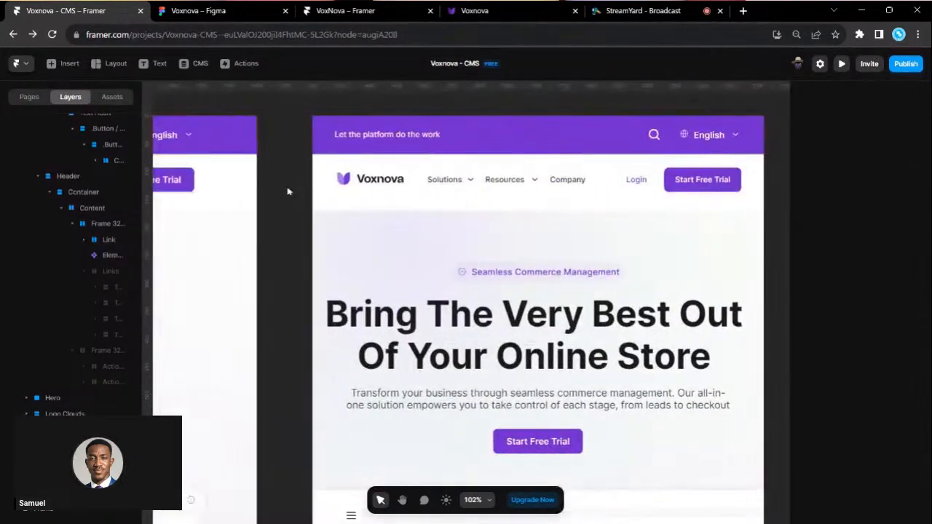
scroll(288, 191, left, 7)
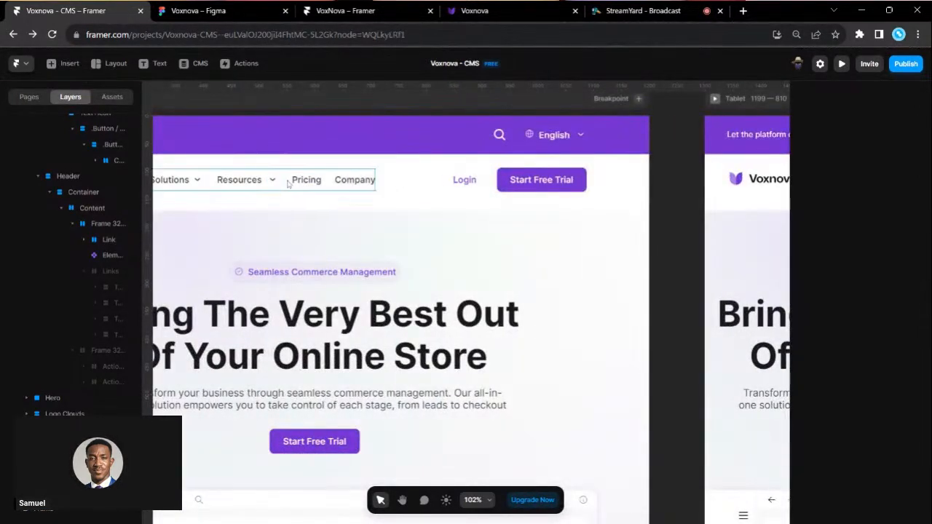
- Paste a copy of the desktop nav links group into the blank white frame
click(288, 184)
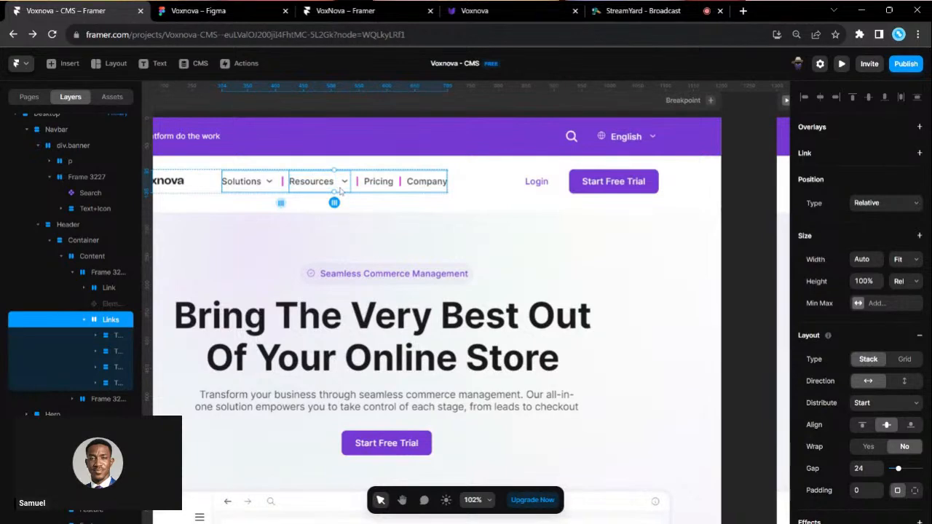
scroll(505, 232, right, 10)
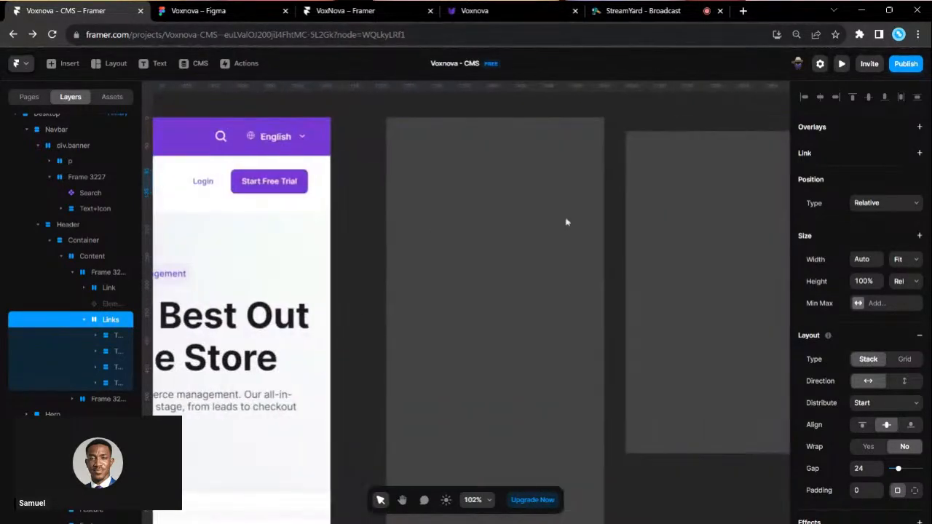
scroll(547, 224, right, 3)
click(518, 130)
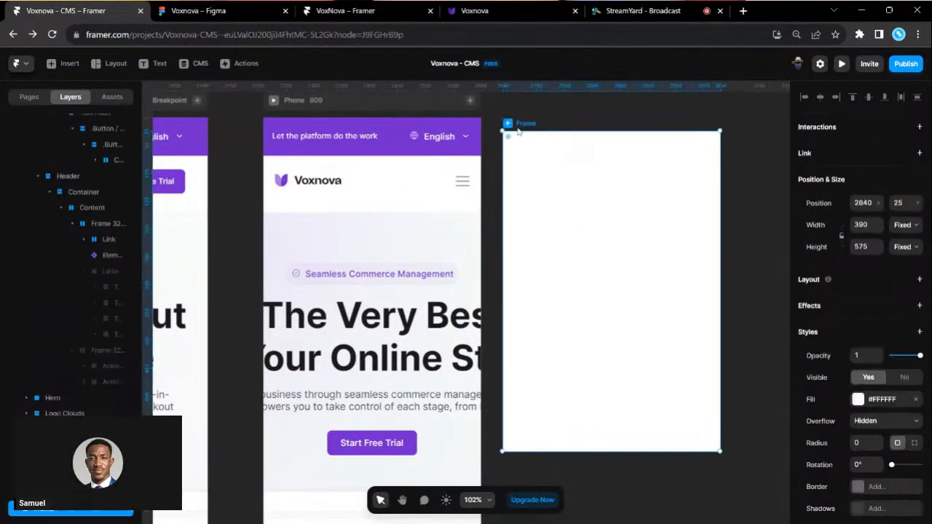
key(ctrl+v)
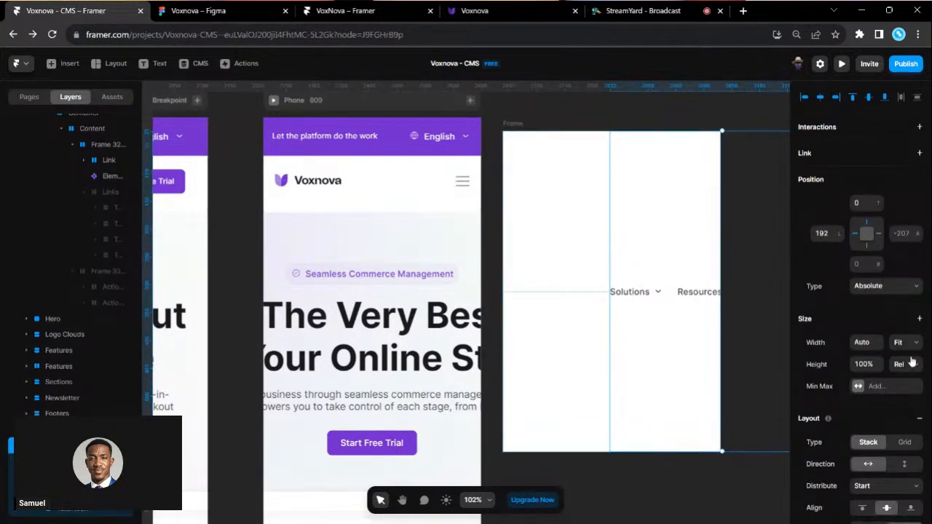
- Make the pasted links a fit-height vertical stack, left-aligned, near the frame's upper left
click(920, 406)
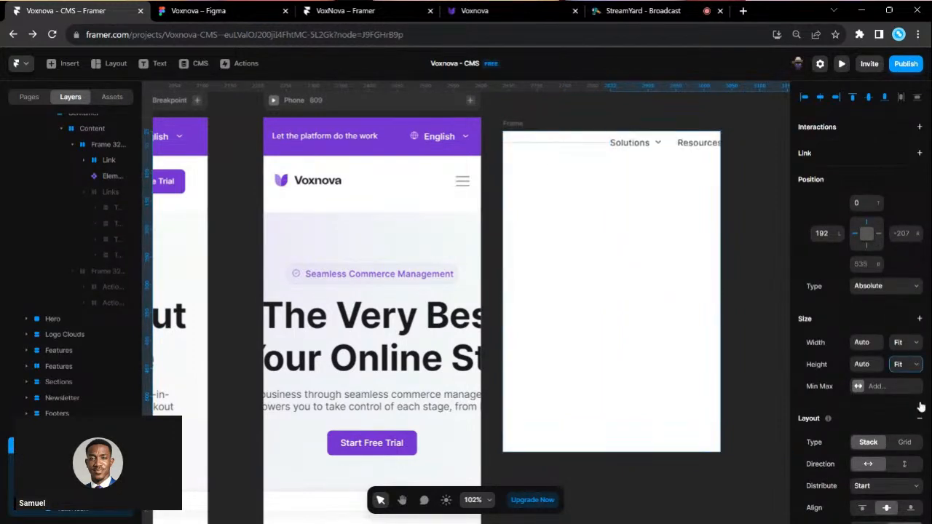
scroll(626, 259, right, 1)
scroll(863, 393, down, 1)
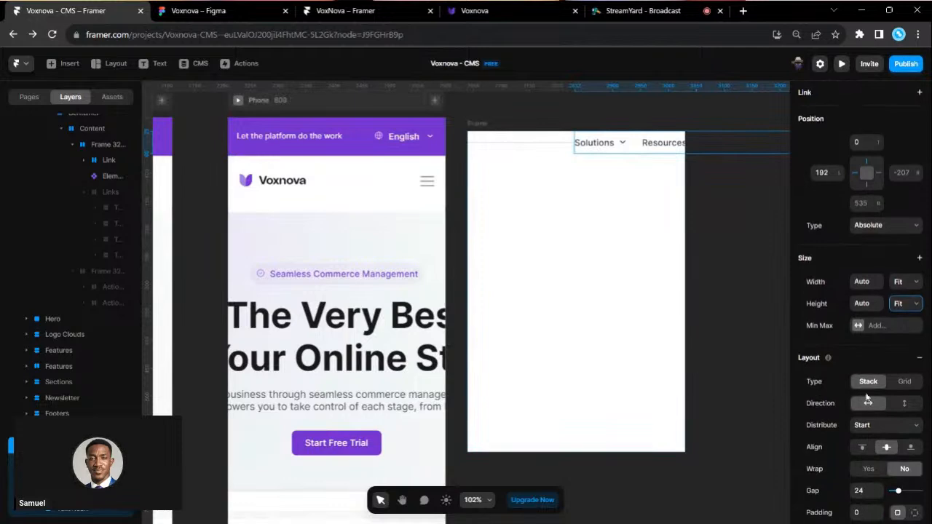
click(904, 404)
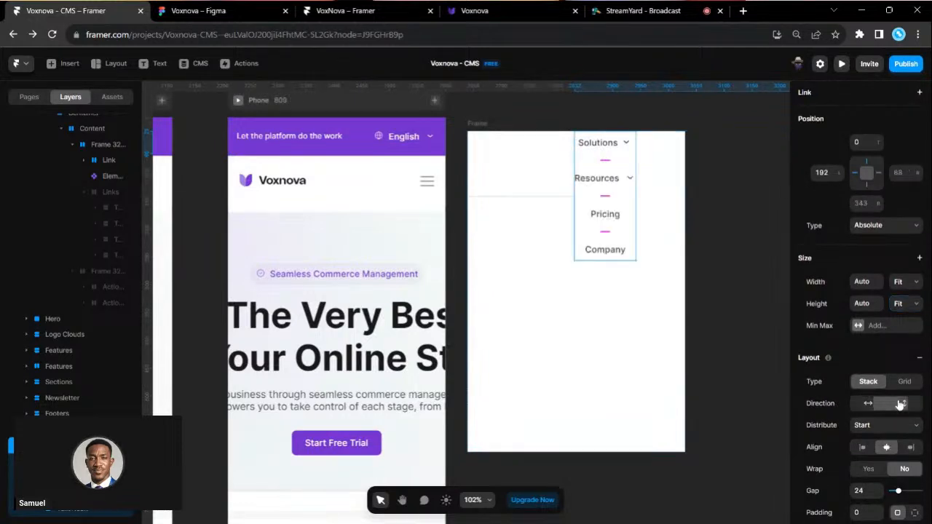
click(862, 448)
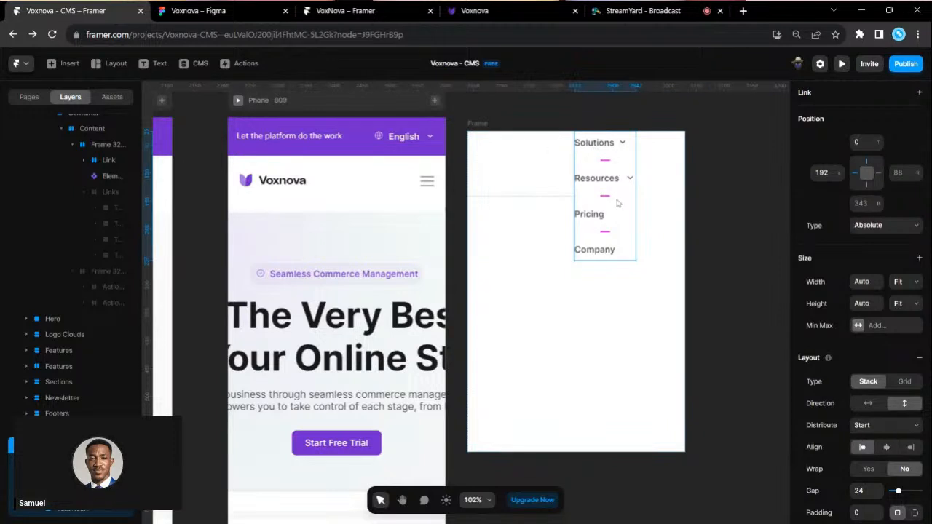
drag(615, 200, 530, 271)
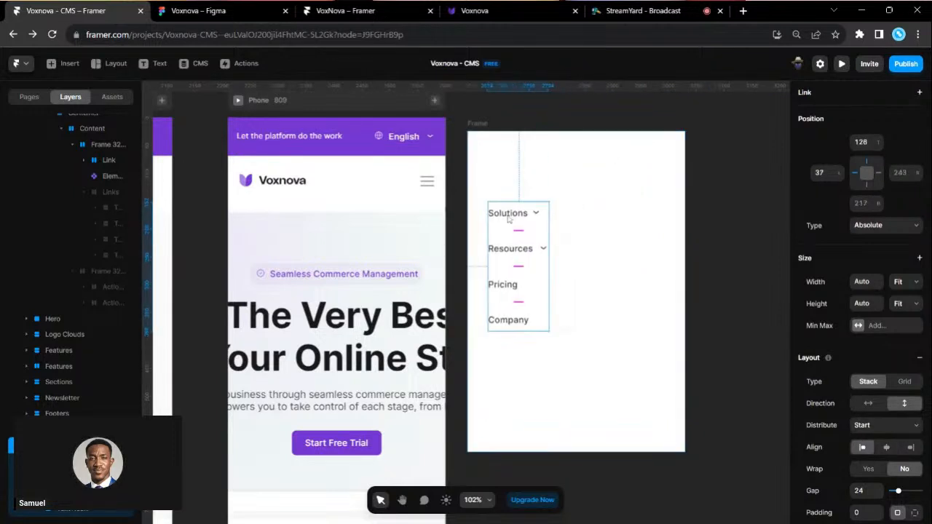
double_click(508, 214)
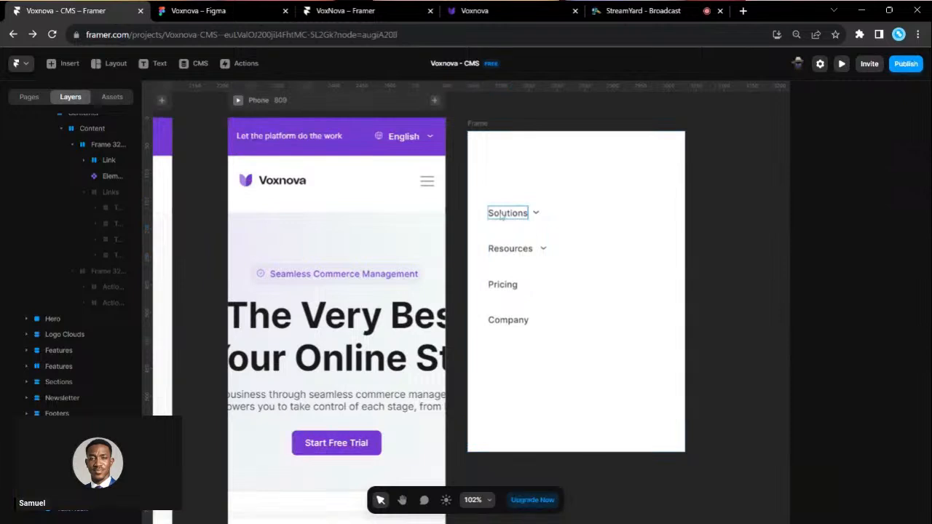
shift+click(505, 250)
shift+click(511, 286)
shift+click(513, 321)
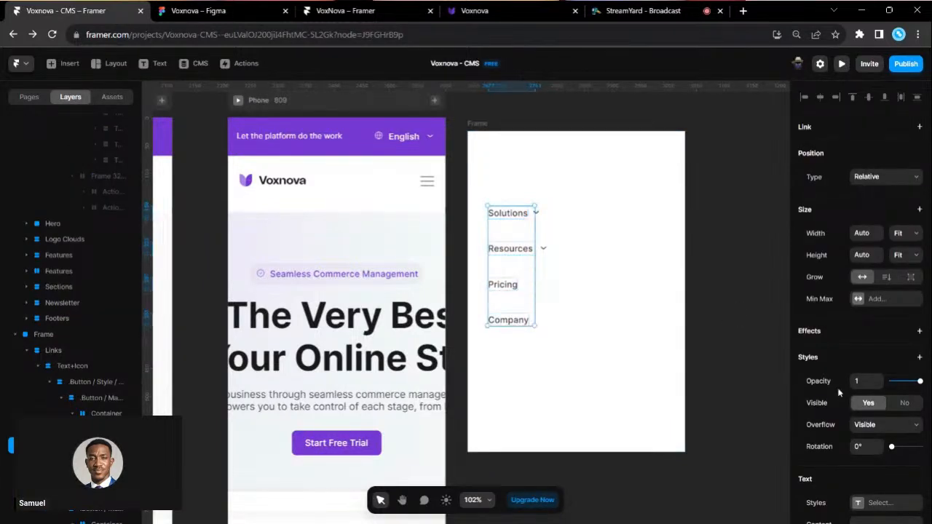
scroll(841, 393, down, 5)
scroll(872, 464, down, 1)
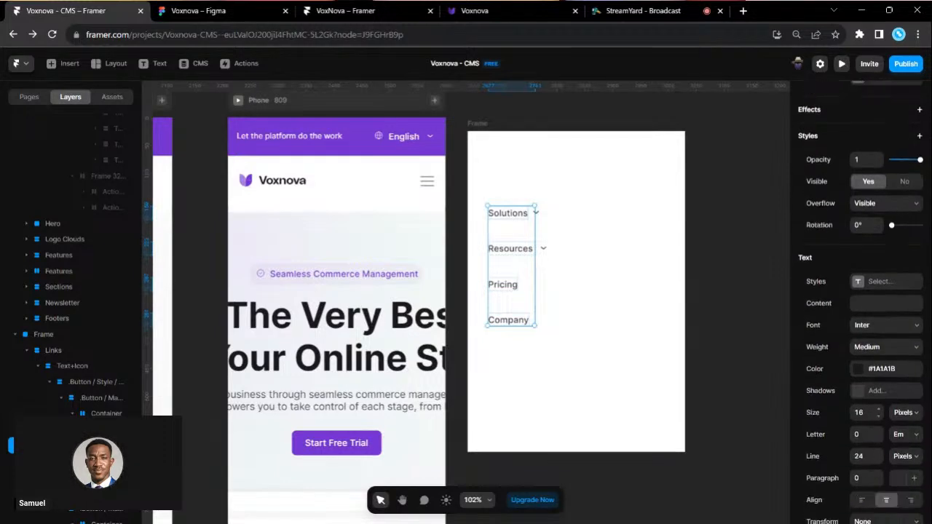
click(859, 413)
key(Return)
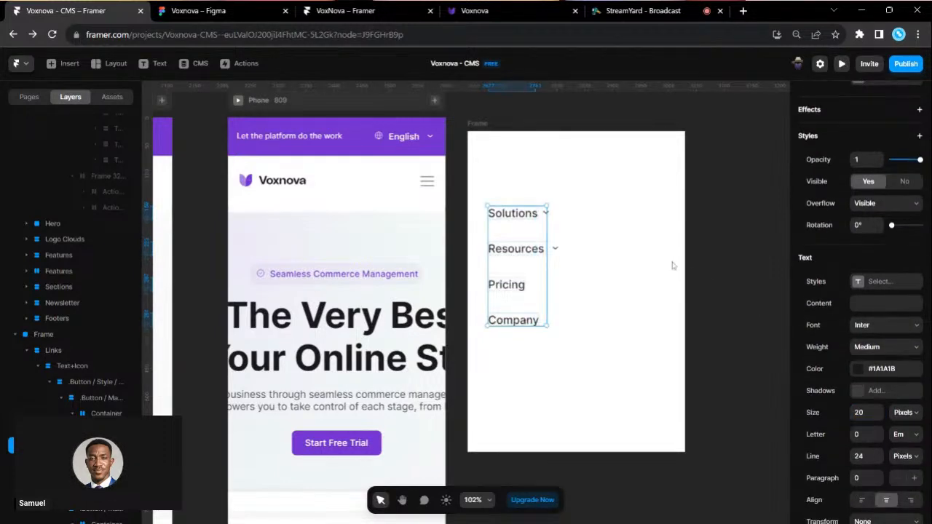
key(Escape)
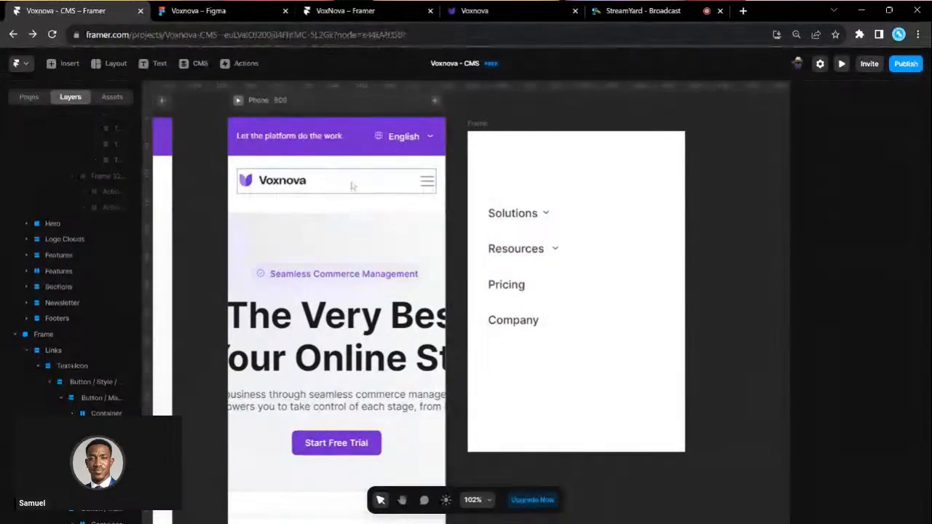
click(347, 187)
click(66, 272)
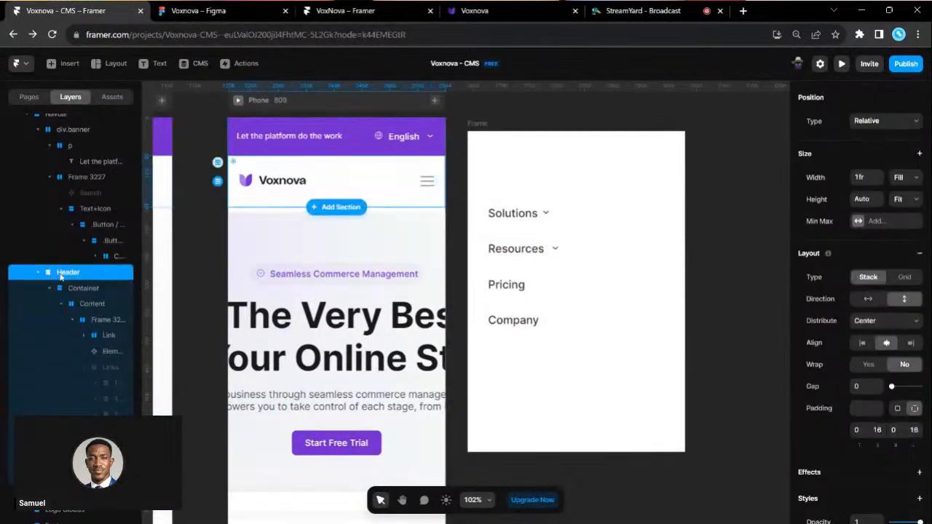
click(39, 272)
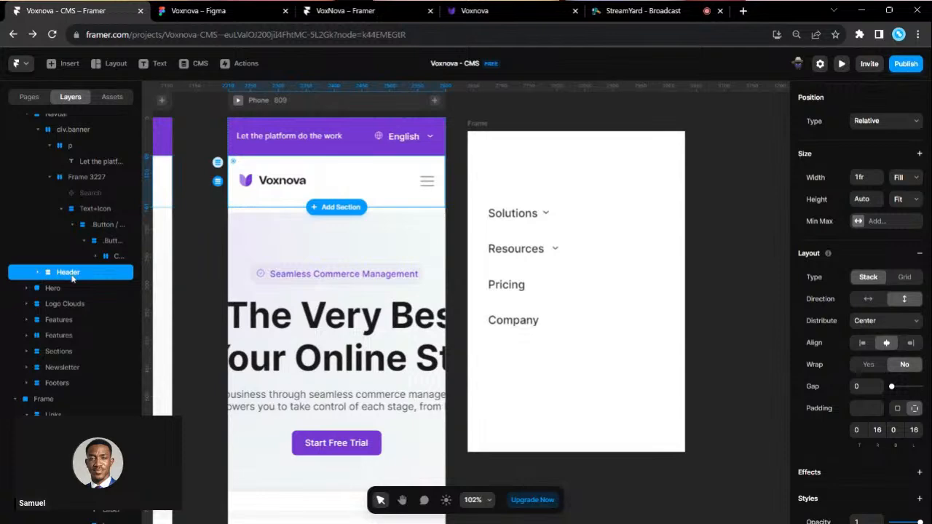
click(483, 129)
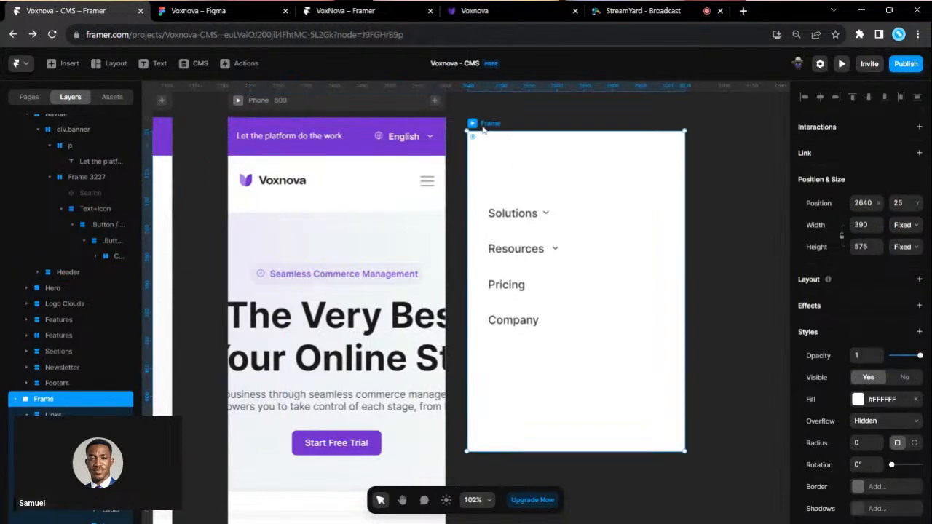
- Paste the Voxnova header with logo and burger, align it to the top, and stretch it edge to edge
key(ctrl+v)
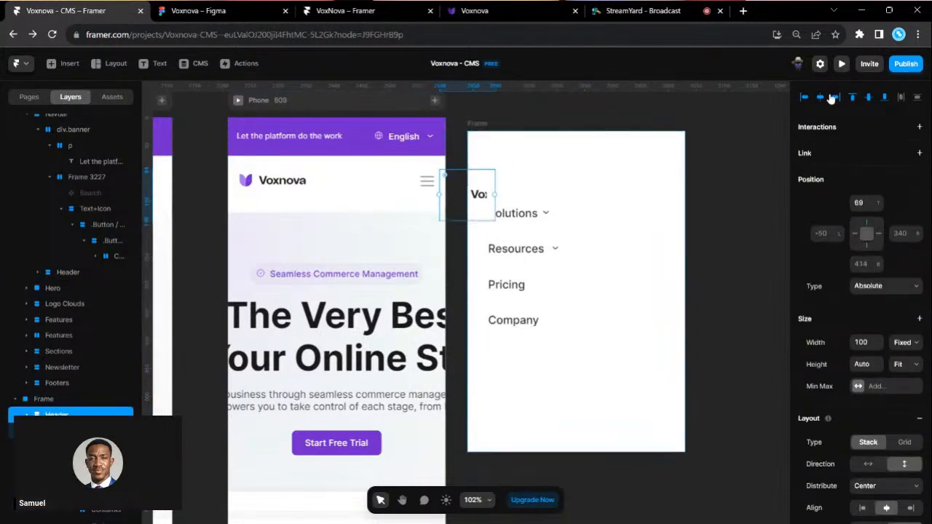
click(820, 97)
click(850, 98)
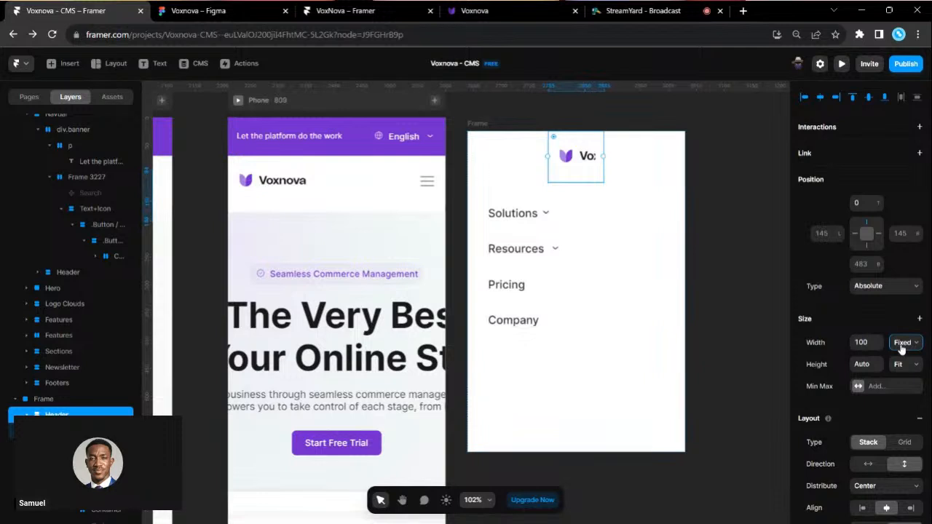
drag(605, 155, 689, 153)
drag(689, 153, 685, 154)
drag(546, 158, 465, 155)
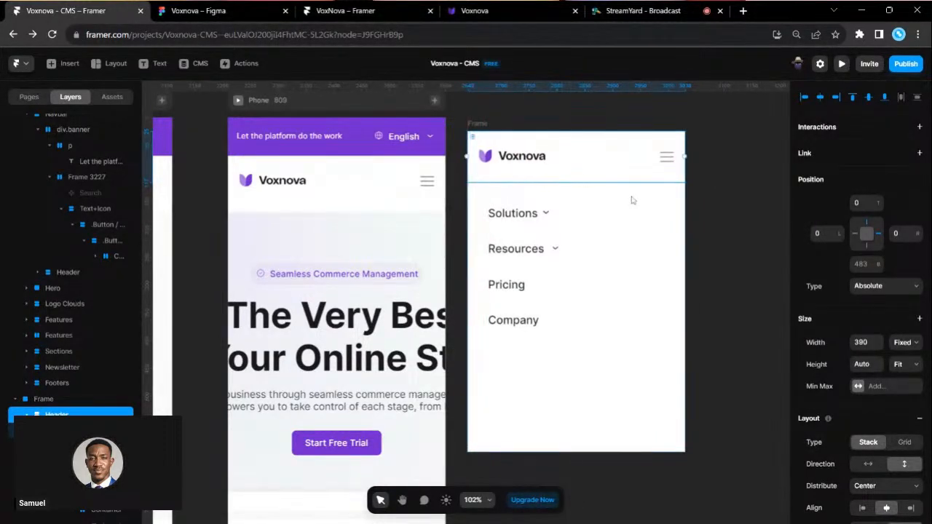
click(714, 222)
scroll(714, 222, right, 2)
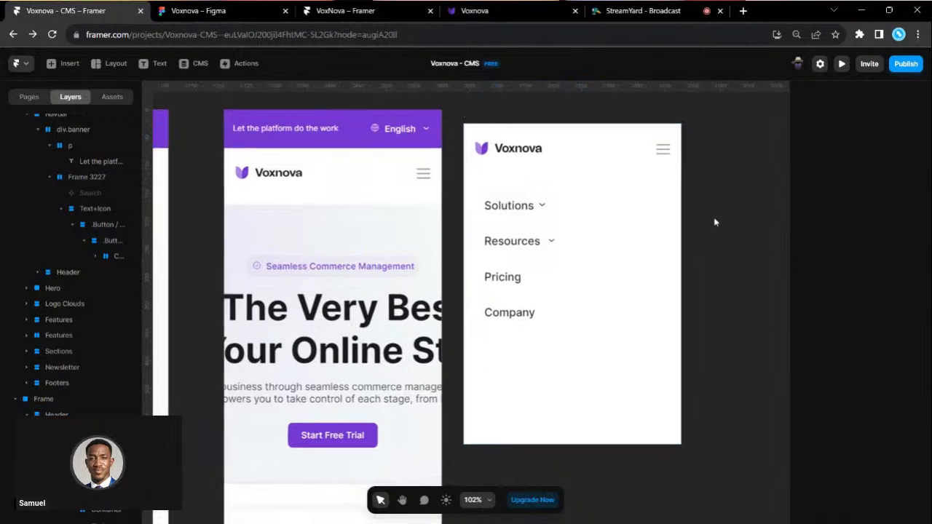
- Switch the overlay header's Menu Icon variant from Burger to X
click(634, 167)
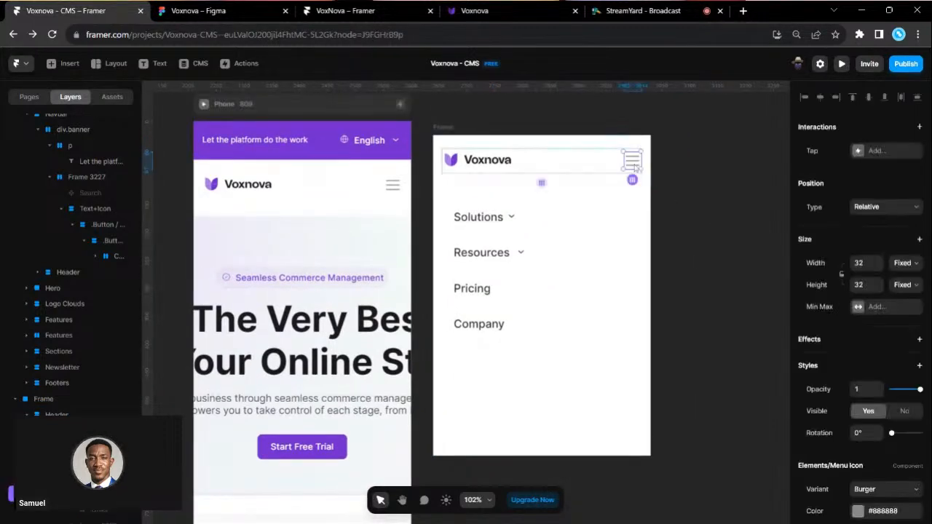
scroll(856, 364, down, 2)
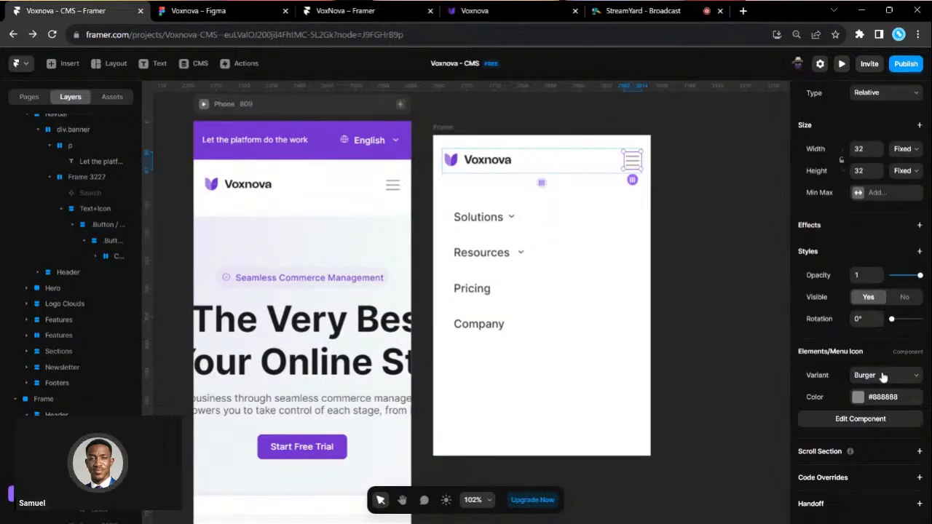
click(876, 397)
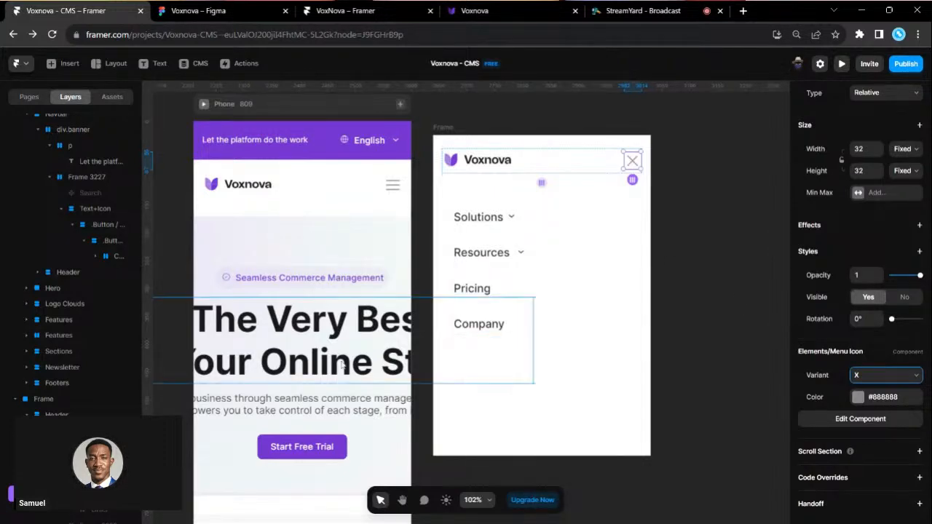
scroll(342, 365, left, 5)
scroll(385, 157, left, 9)
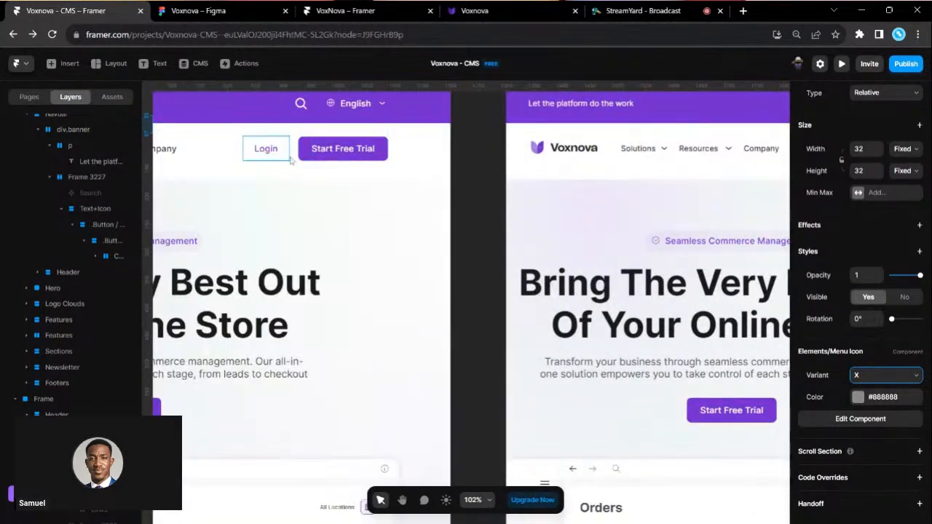
- Paste the desktop Login and Start Free Trial group into the menu frame at X 0
click(293, 159)
click(297, 159)
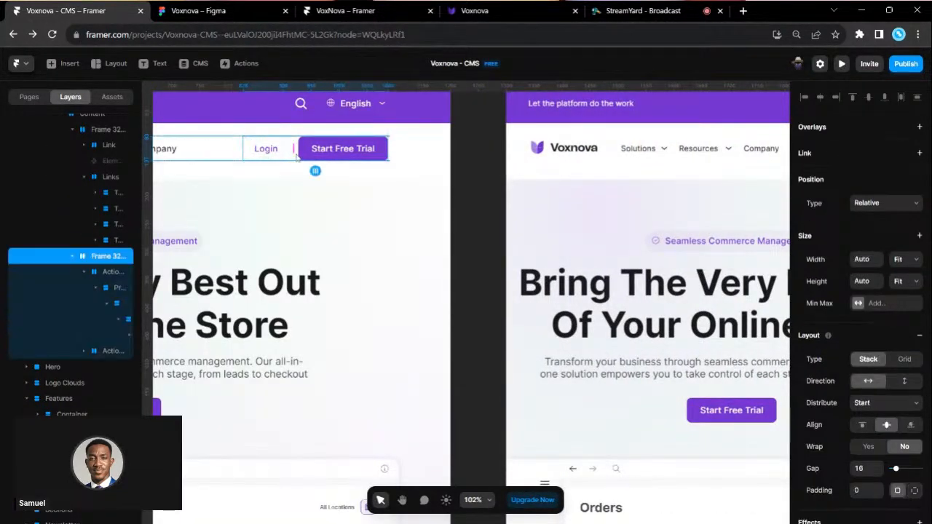
scroll(446, 207, right, 4)
scroll(447, 207, right, 7)
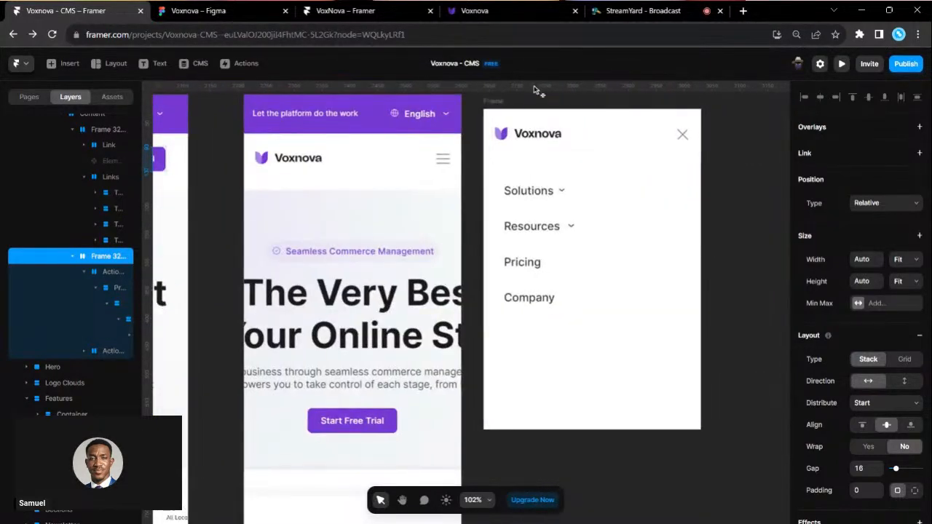
click(502, 102)
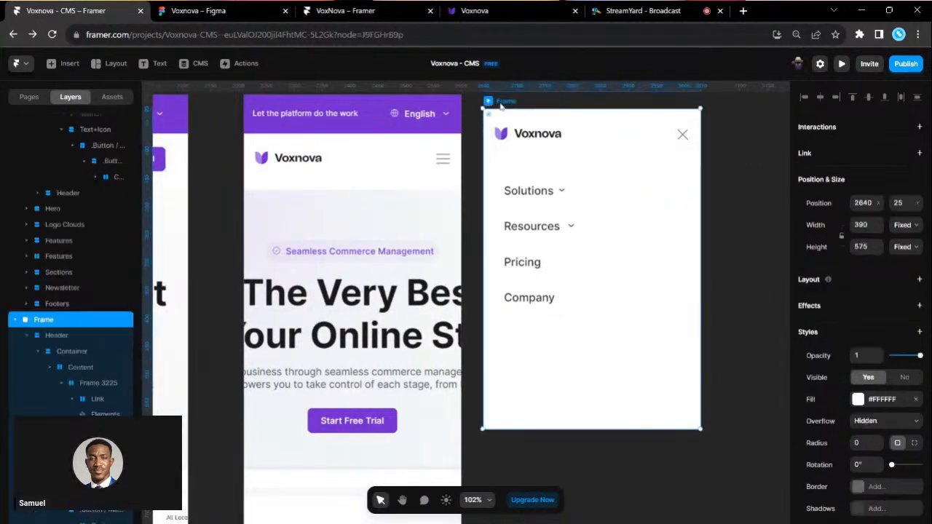
key(ctrl+v)
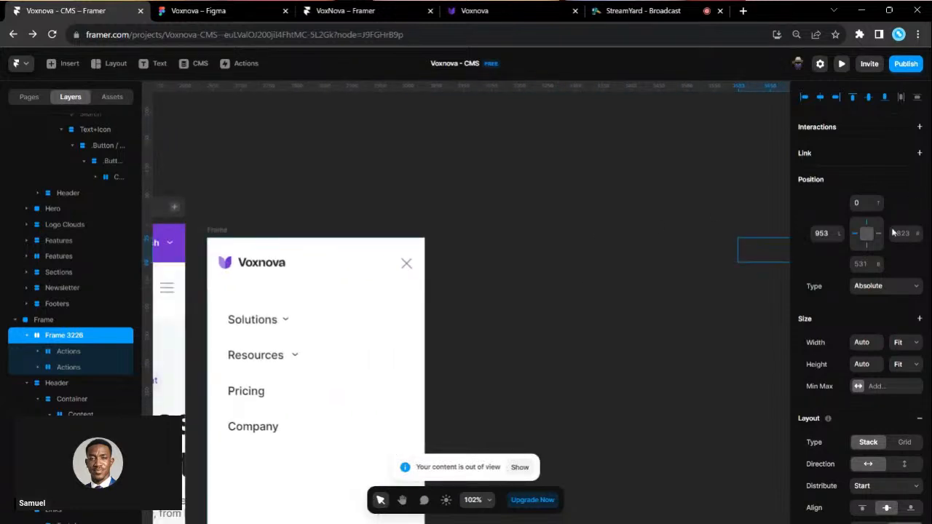
click(822, 233)
text(0)
key(Return)
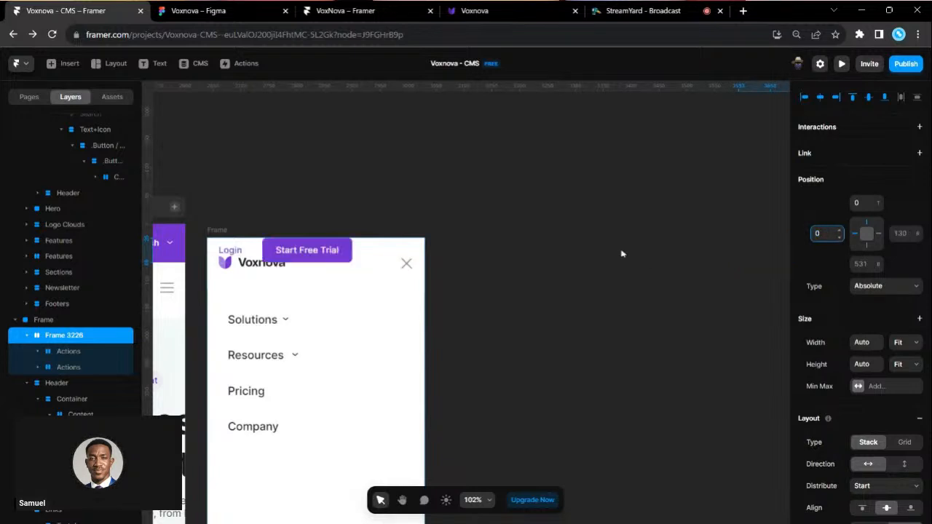
- Move the button group below Company and stack Login above Start Free Trial vertically
scroll(626, 253, down, 2)
scroll(626, 253, left, 1)
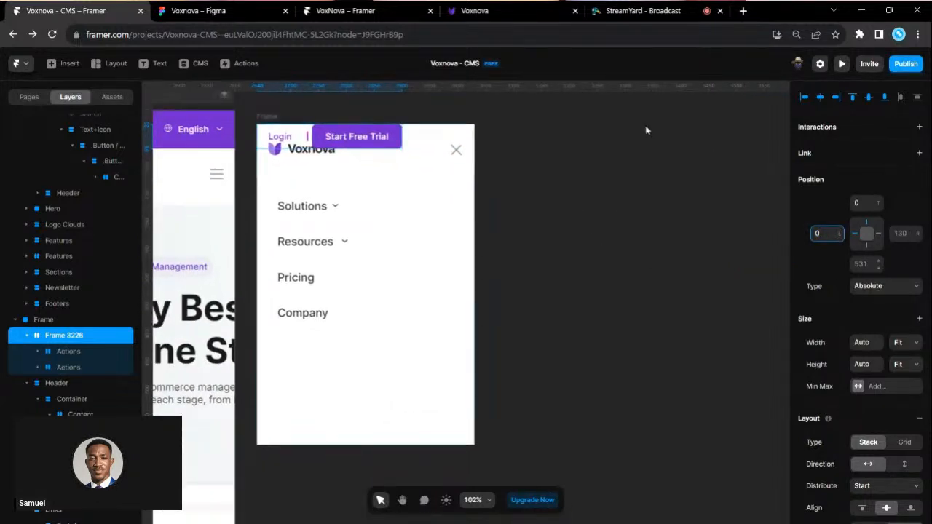
scroll(523, 235, left, 1)
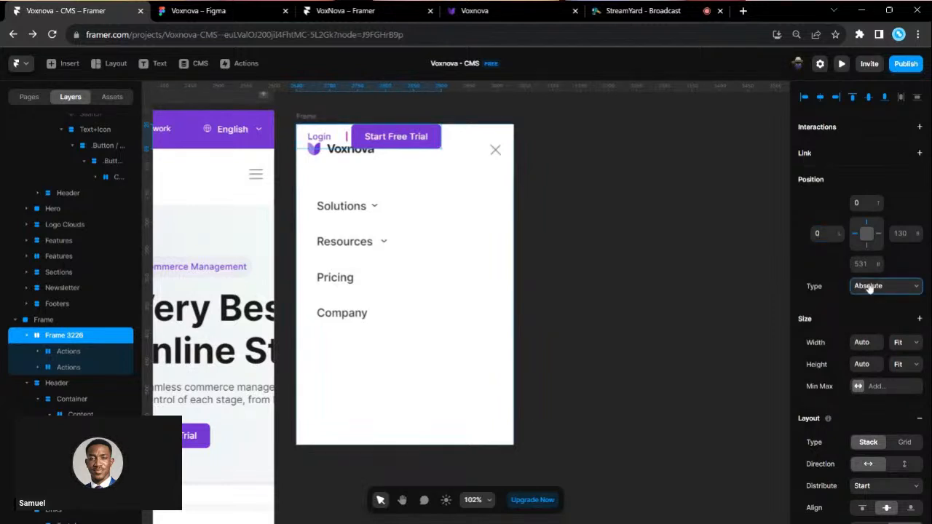
click(623, 351)
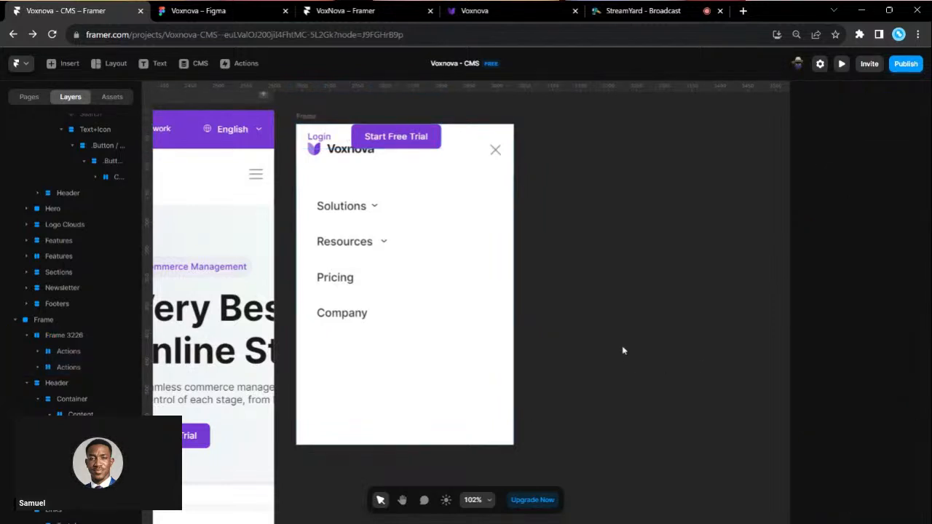
click(350, 143)
drag(350, 142, 388, 386)
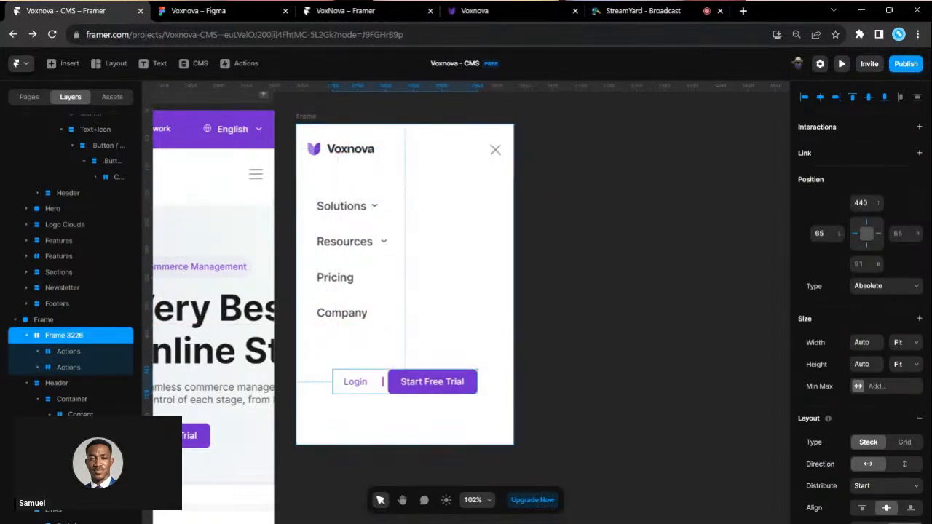
scroll(924, 397, down, 3)
click(904, 352)
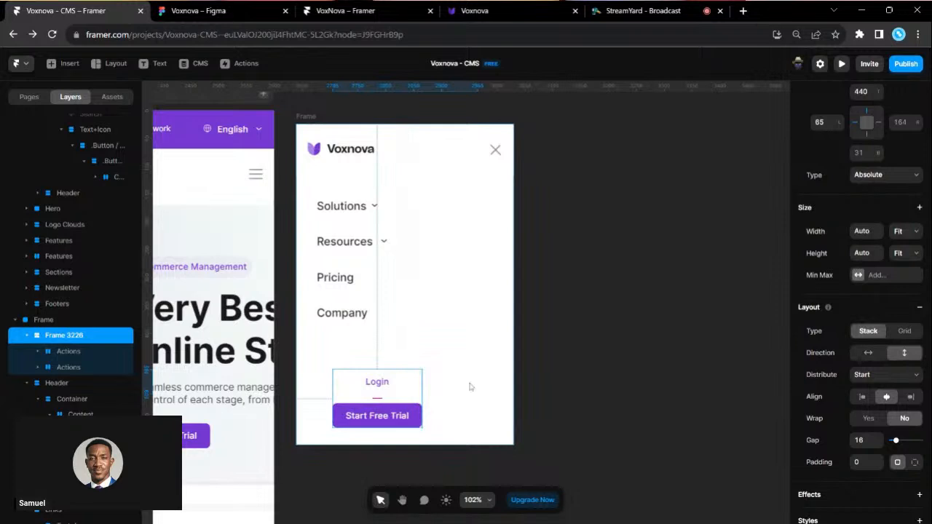
- Widen the button stack across the menu and set both Actions groups to Fill width
scroll(469, 385, up, 3)
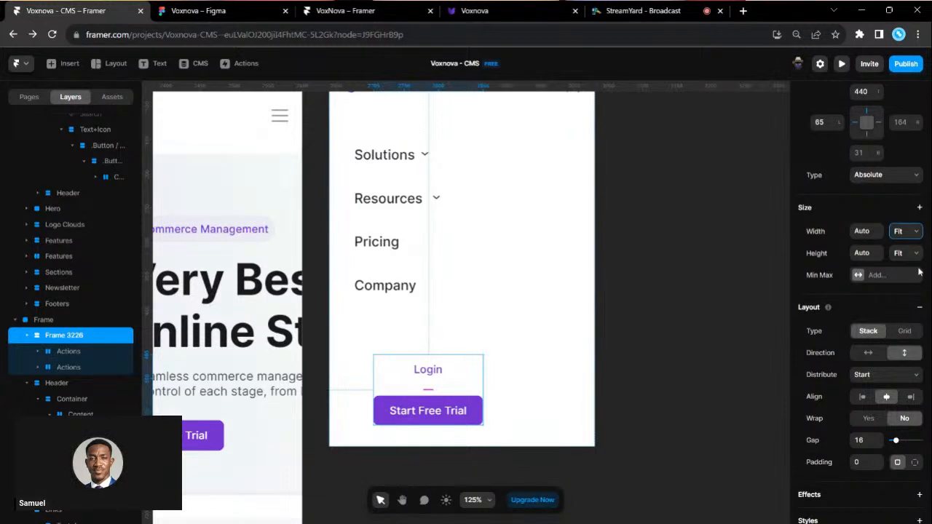
click(887, 270)
drag(483, 391, 585, 391)
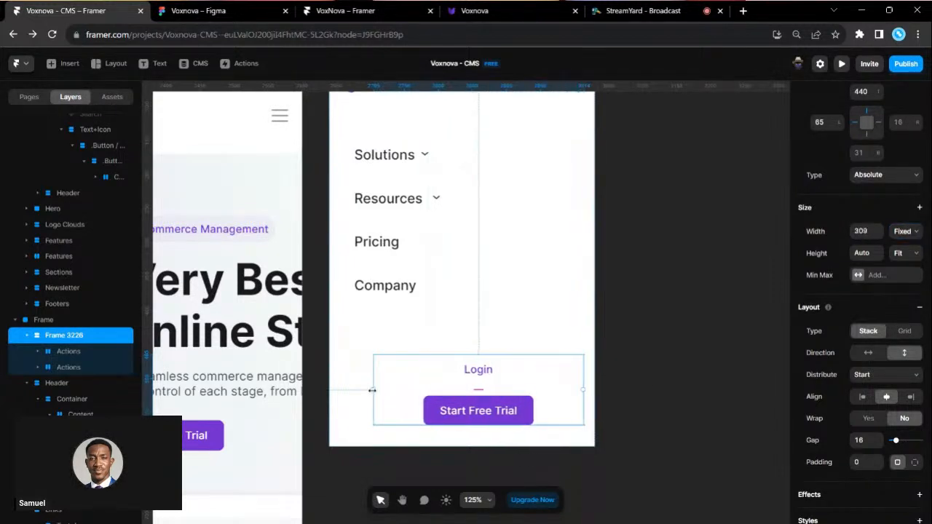
drag(371, 389, 348, 389)
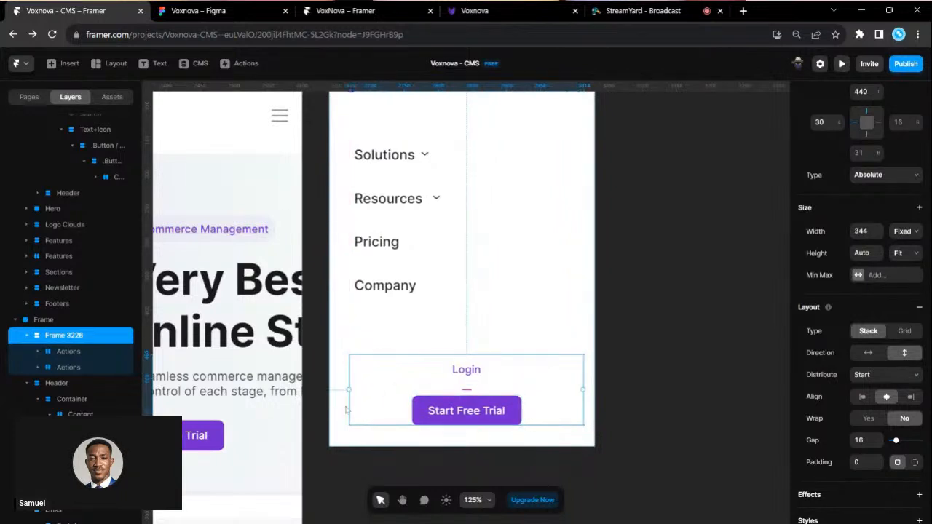
click(71, 350)
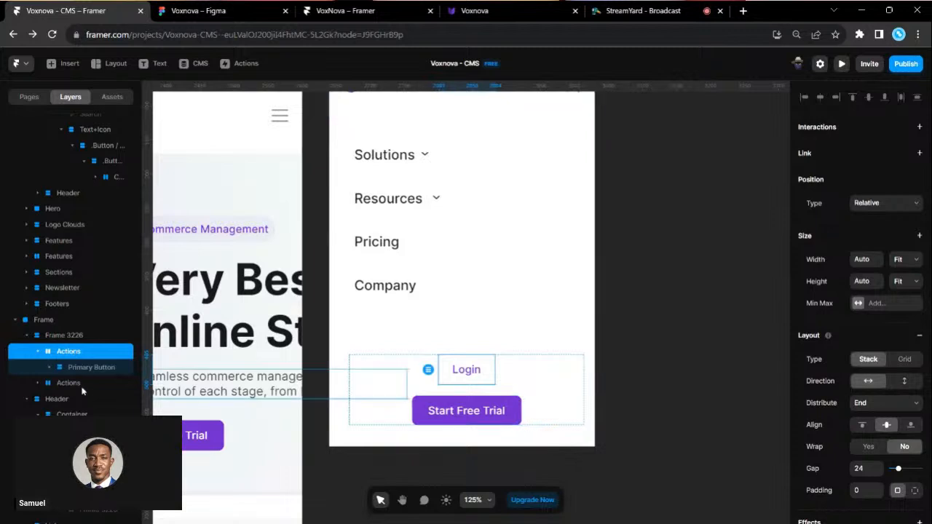
shift+click(73, 382)
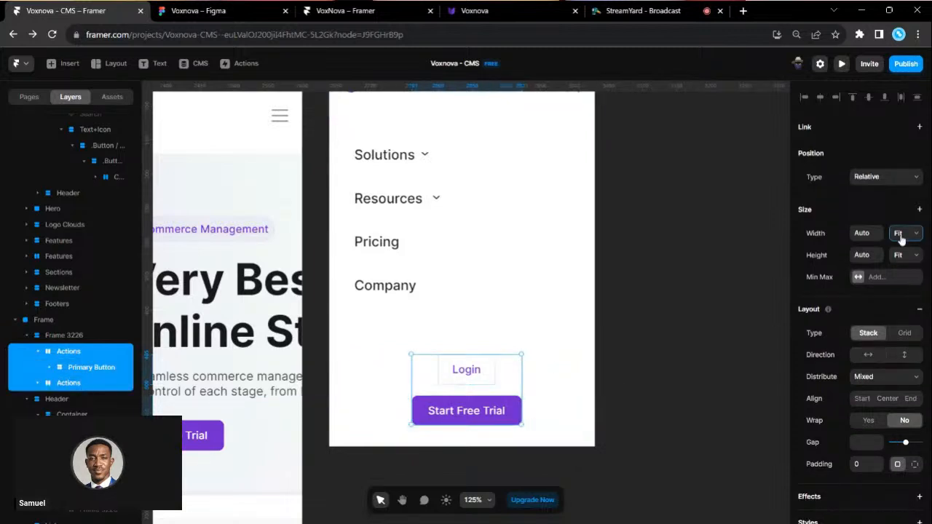
click(907, 266)
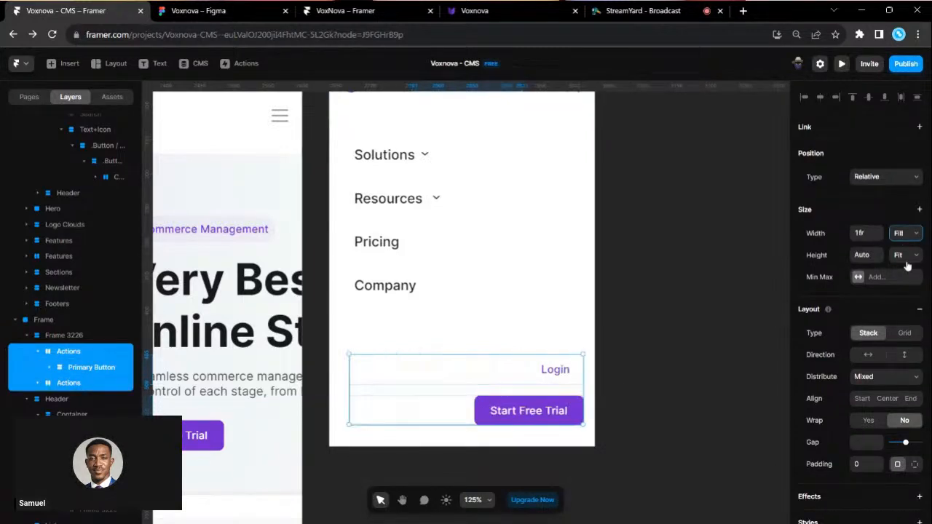
click(483, 8)
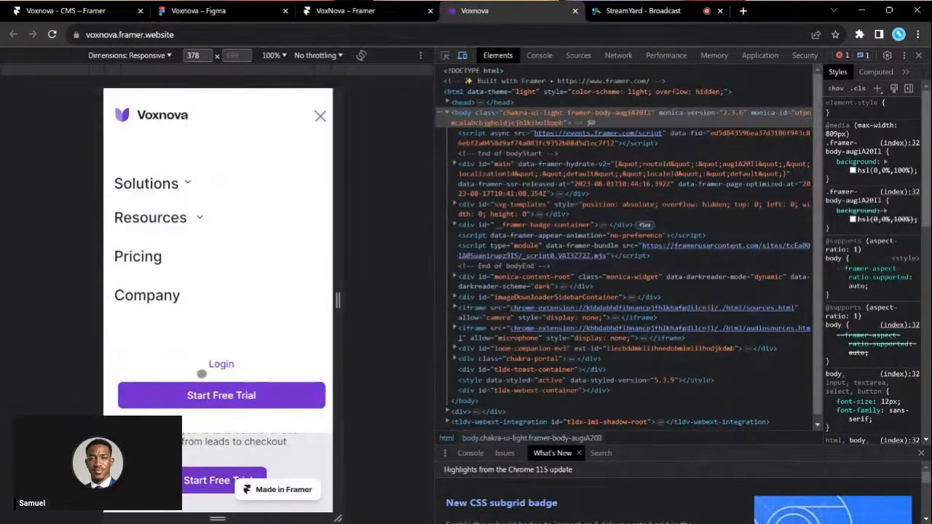
click(89, 10)
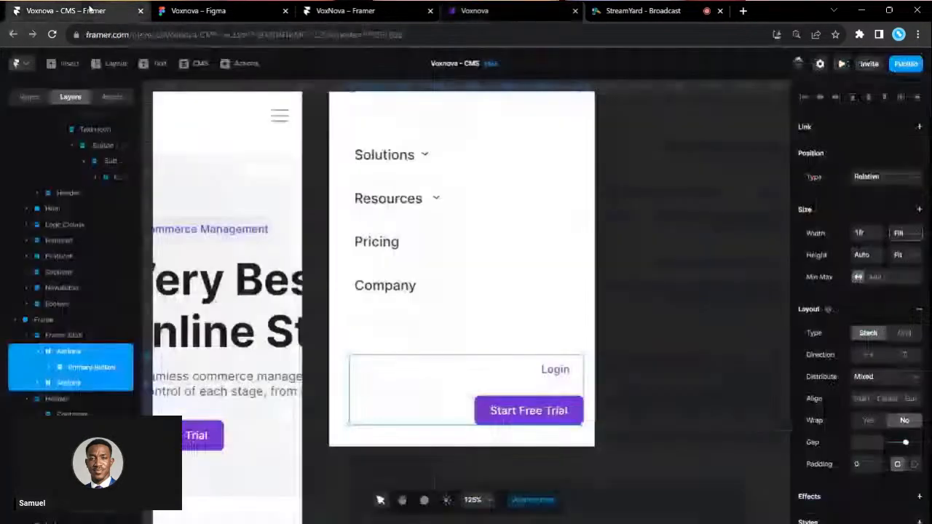
- Remove the stacks wrapping both Actions groups and set the buttons to Fill width
click(88, 367)
click(73, 351)
shift+click(69, 399)
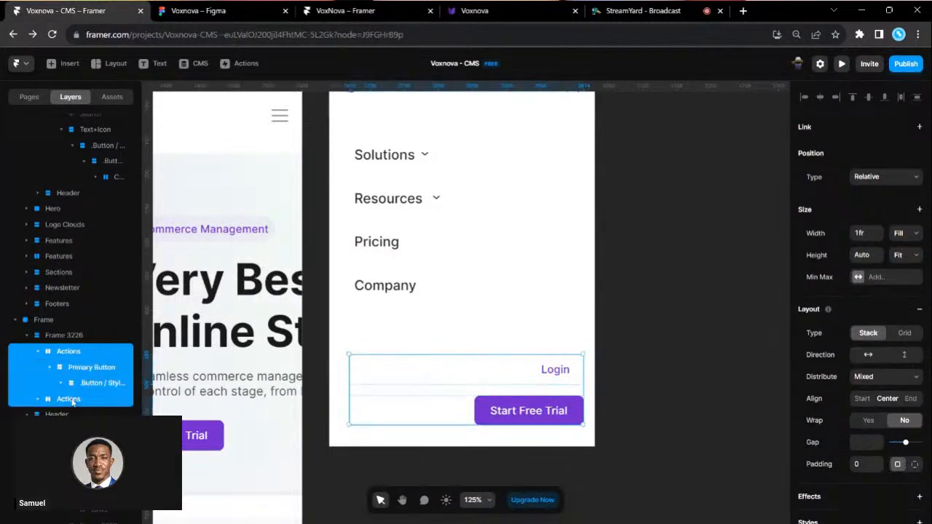
right_click(69, 399)
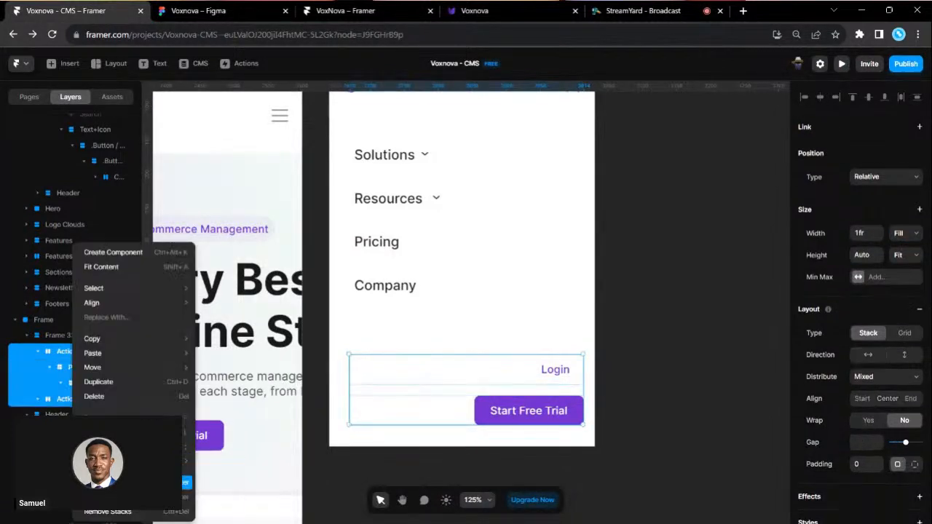
click(135, 514)
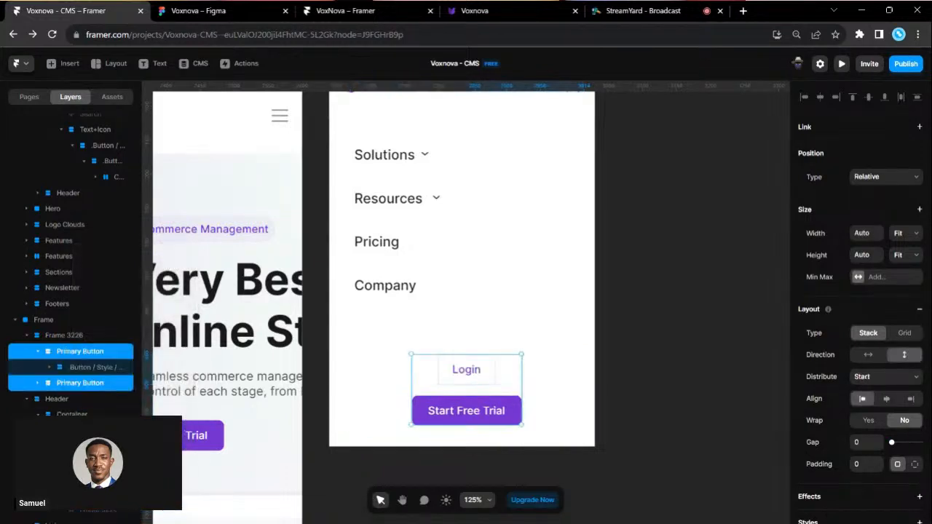
click(913, 233)
click(911, 266)
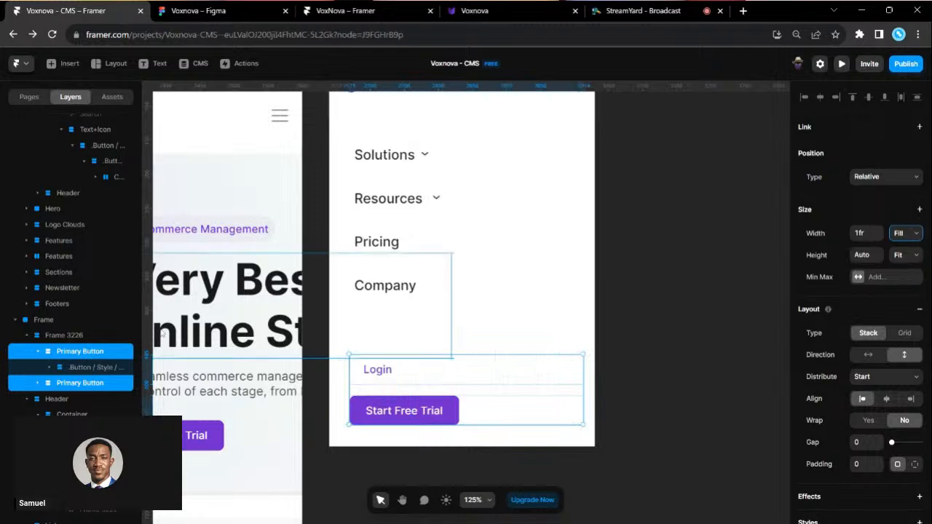
- Remove the remaining stacks and stretch Start Free Trial to the full menu width
right_click(61, 355)
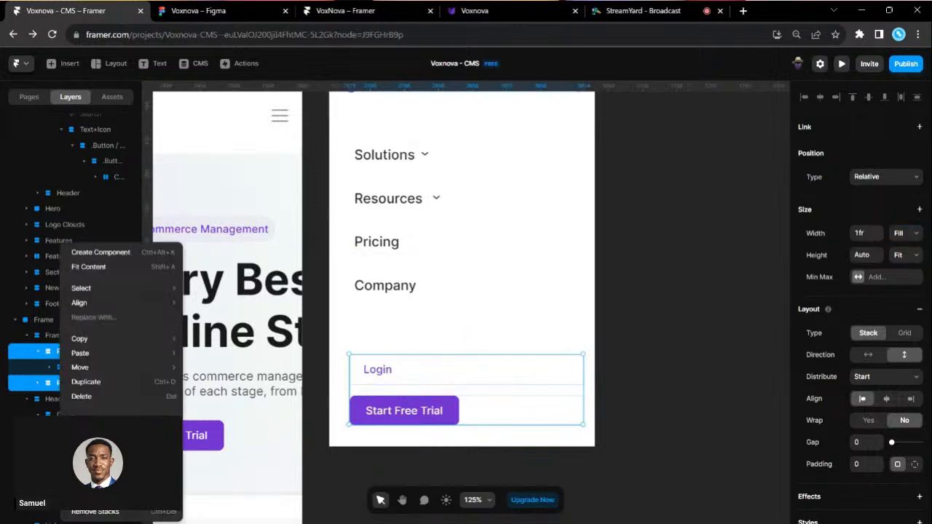
click(136, 513)
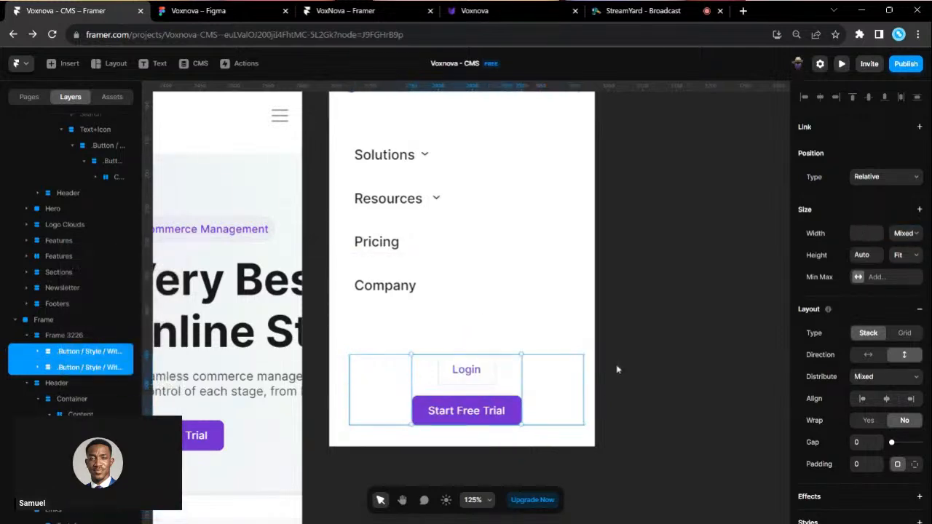
click(906, 276)
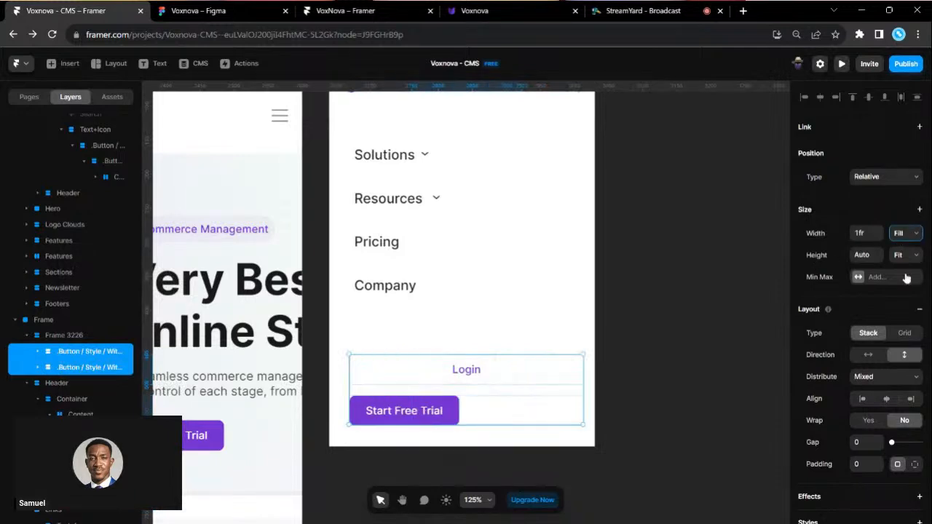
right_click(84, 355)
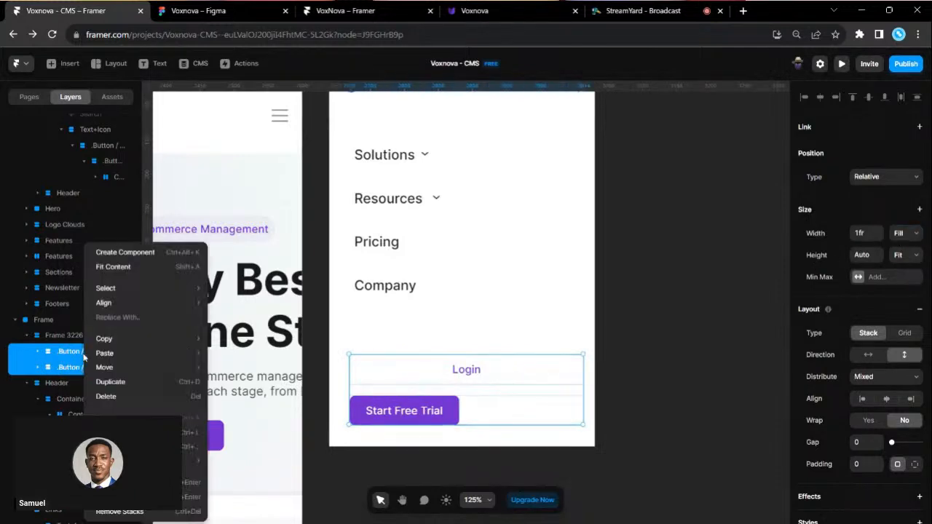
click(151, 511)
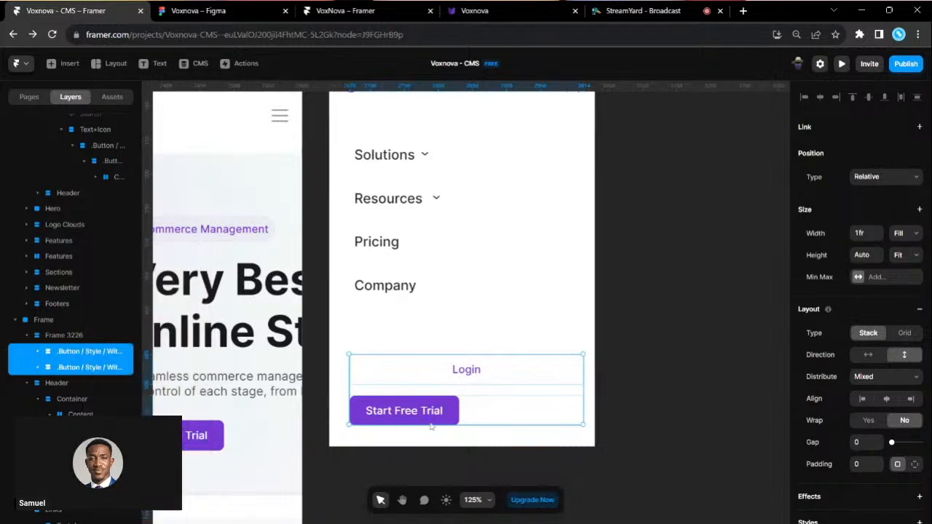
click(905, 234)
click(906, 273)
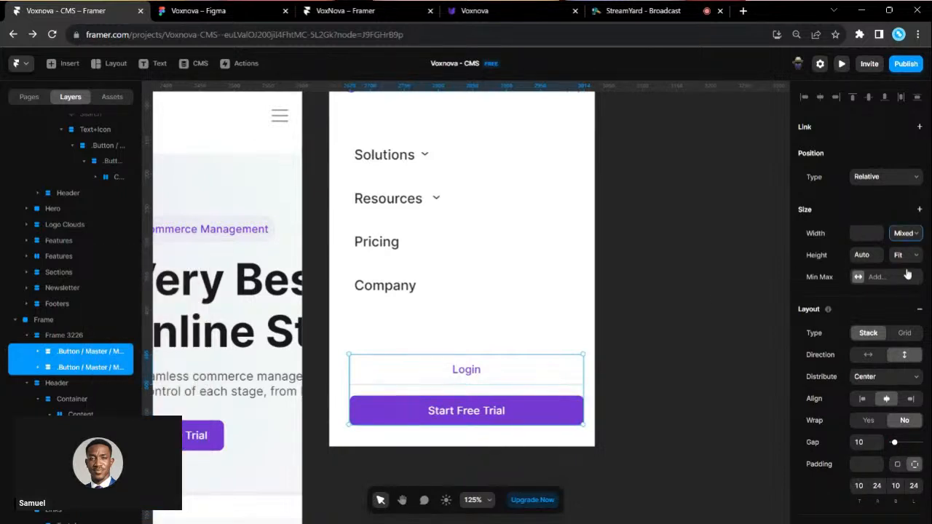
click(638, 337)
scroll(638, 337, up, 3)
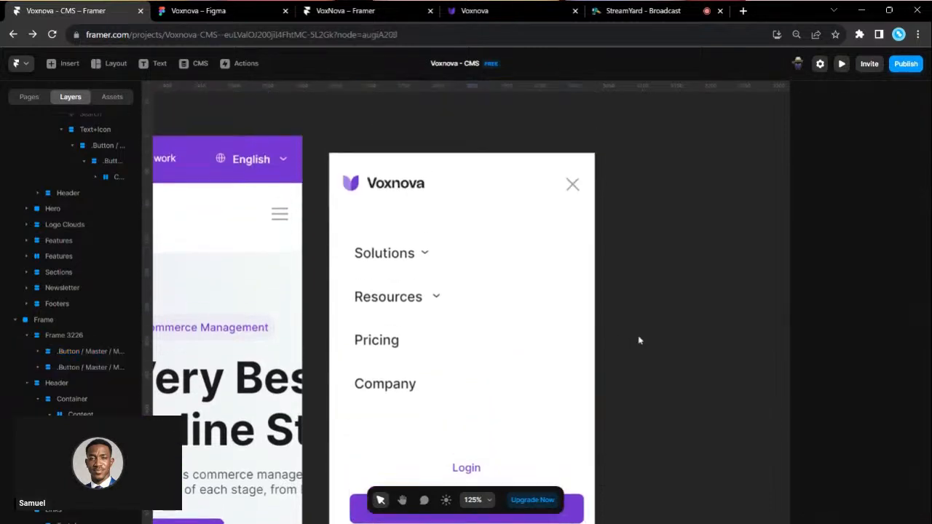
click(338, 146)
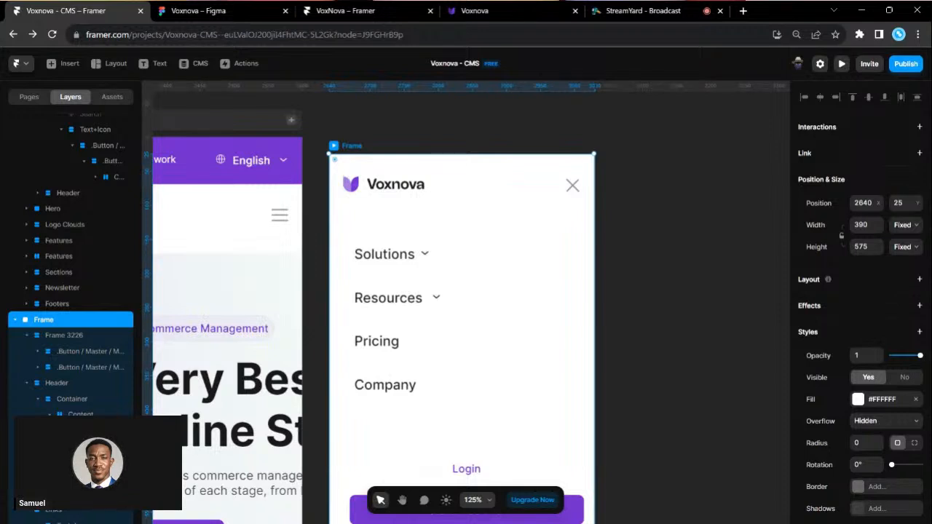
- Give the menu frame a stack layout distributed Space Between, with 24 px padding
click(918, 281)
scroll(592, 370, down, 2)
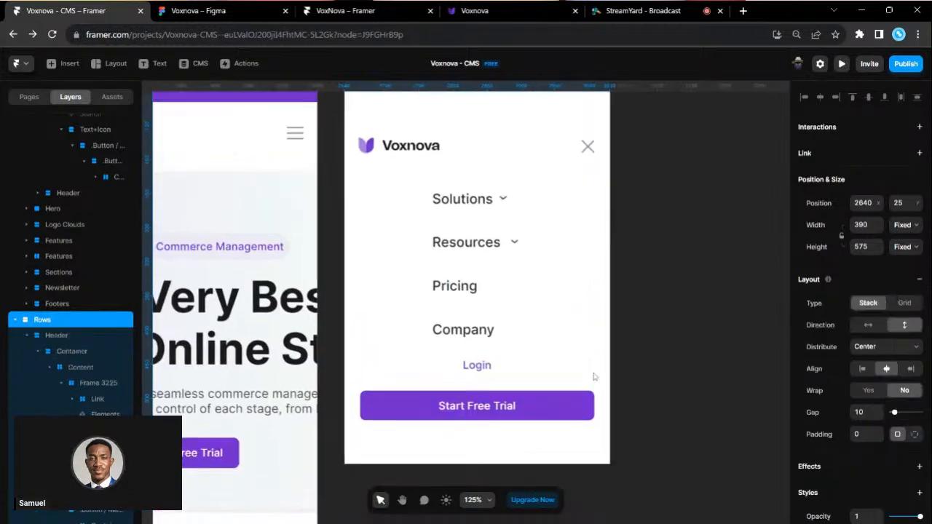
scroll(525, 335, up, 2)
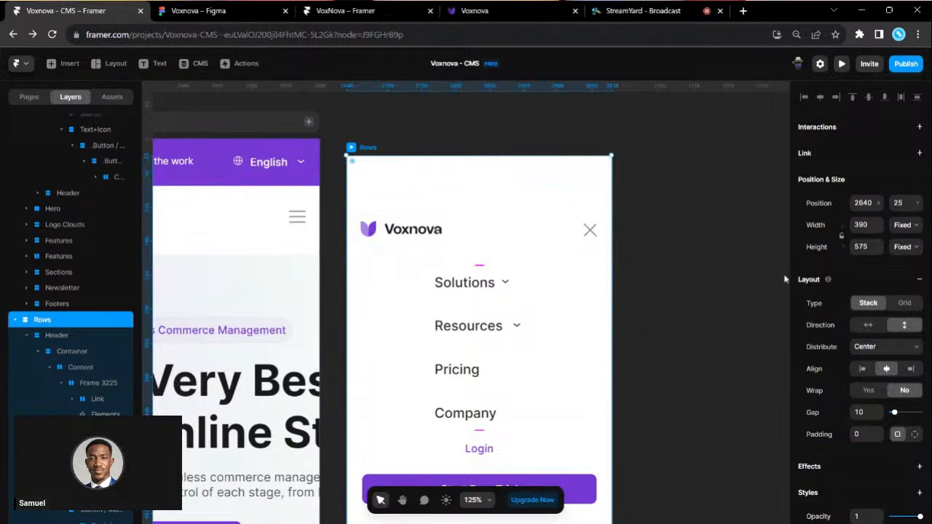
click(886, 385)
scroll(539, 358, down, 3)
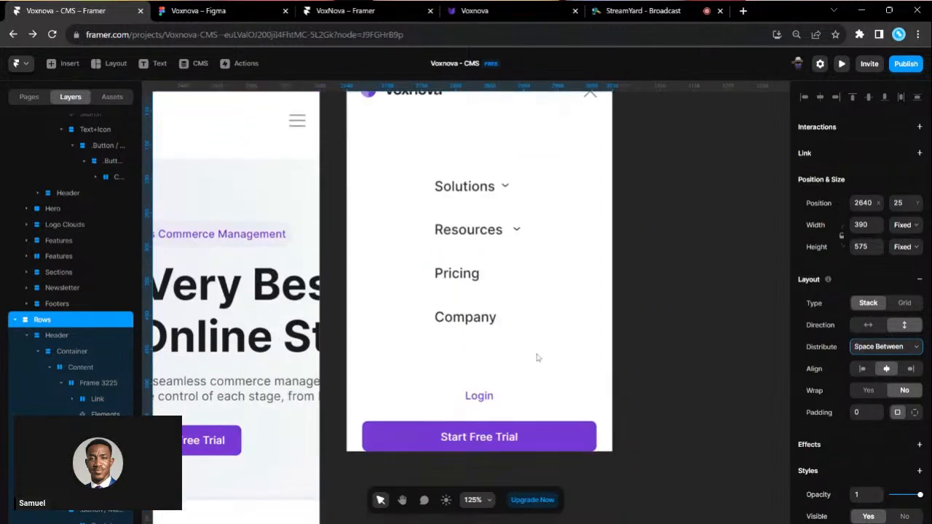
click(915, 412)
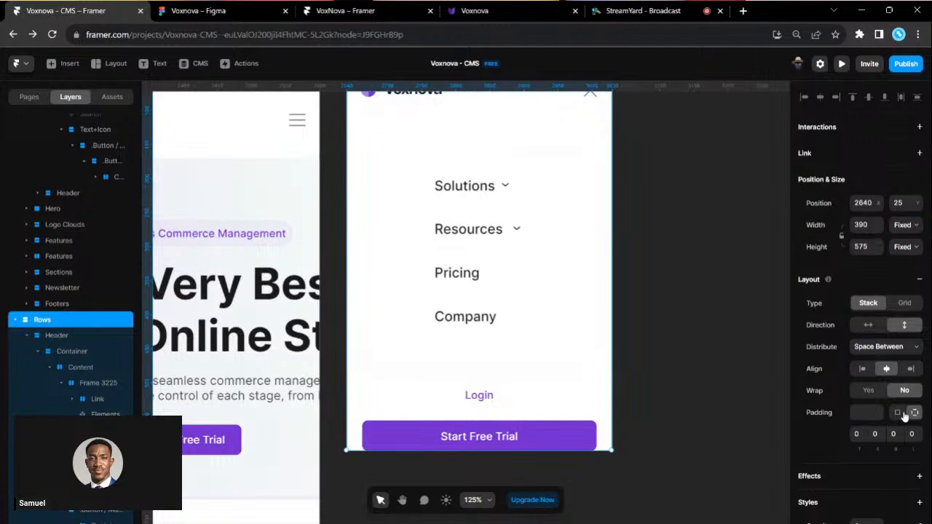
click(901, 412)
text(2)
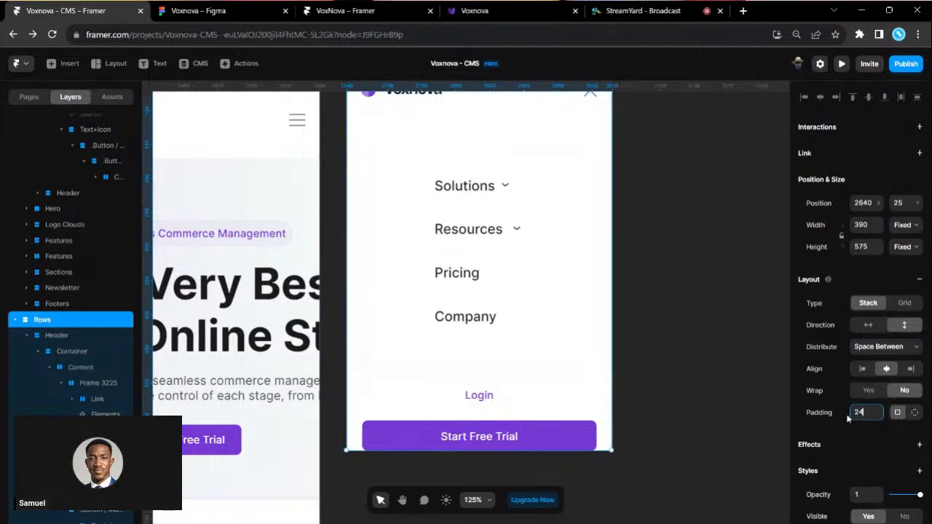
text(4)
key(Return)
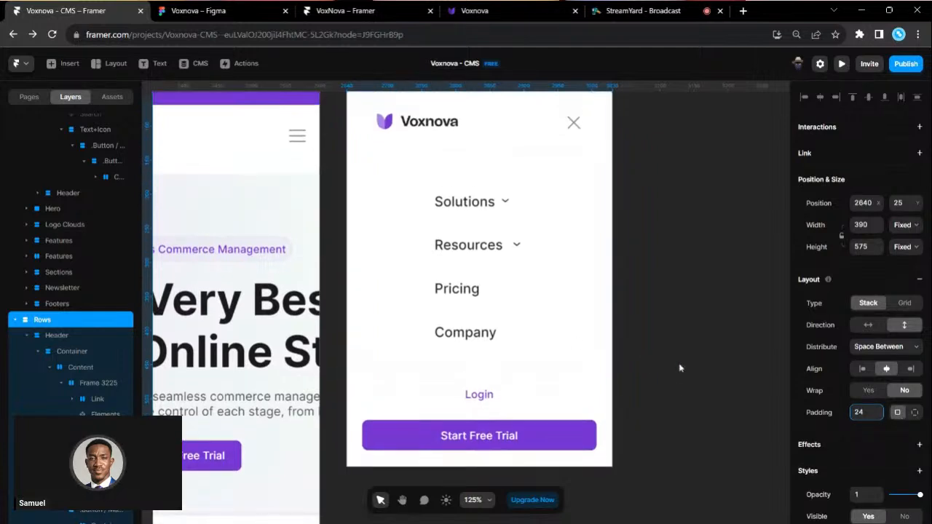
- Change the frame padding to 0 top, 0 on both sides and 32 bottom
text(32)
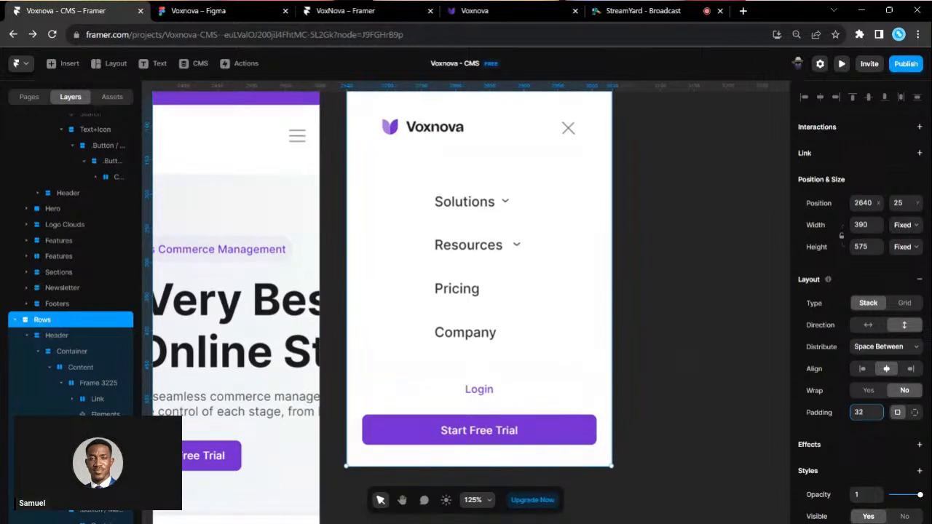
scroll(466, 289, up, 1)
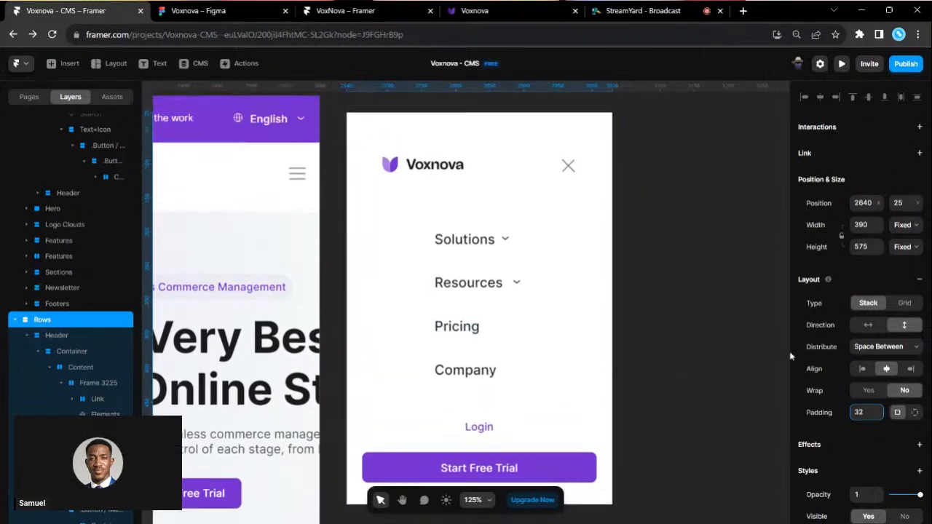
click(914, 414)
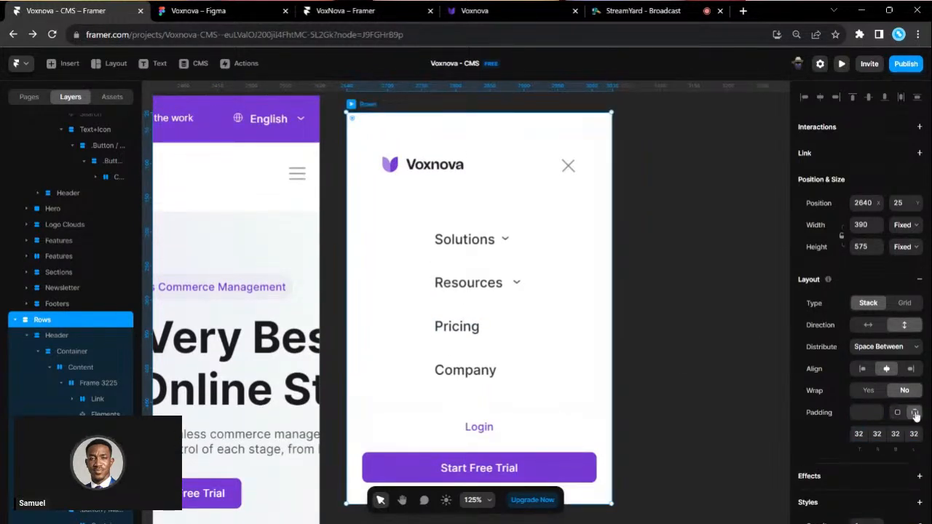
click(858, 434)
text(0)
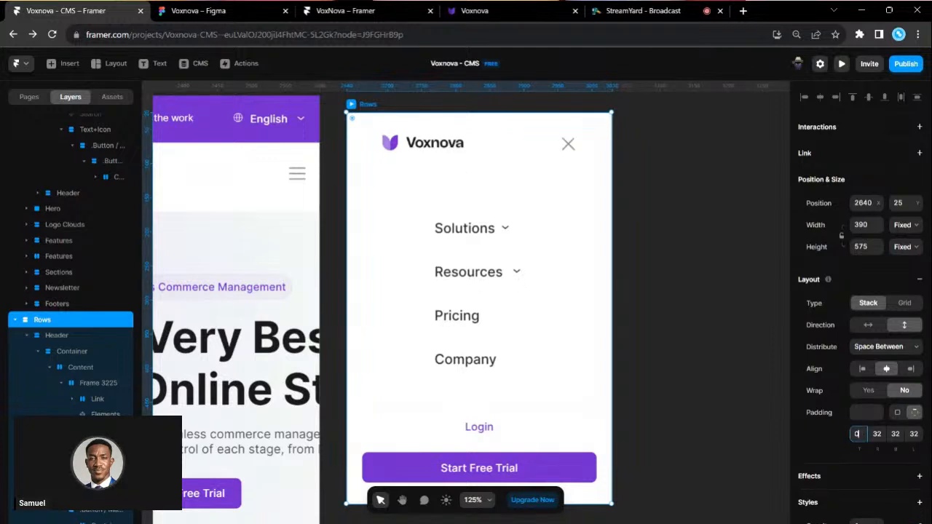
key(Tab)
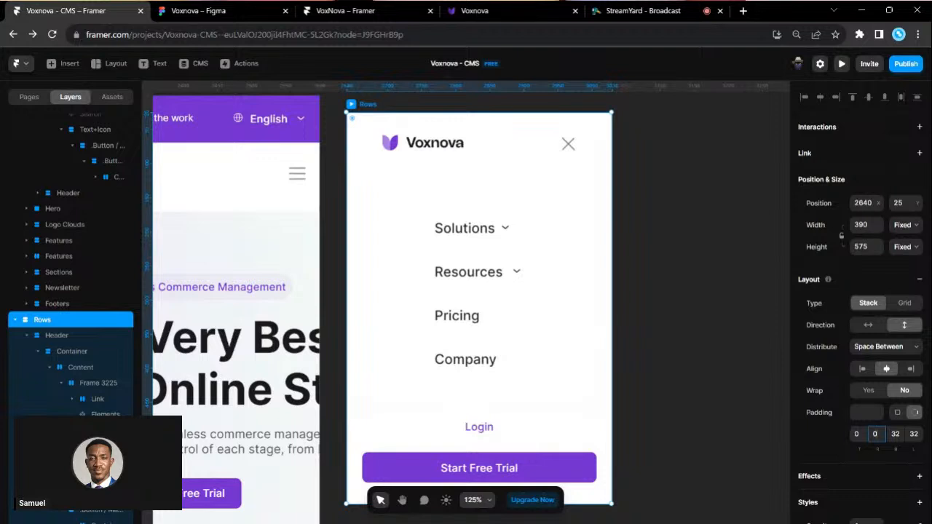
text(0)
key(Tab)
text(0)
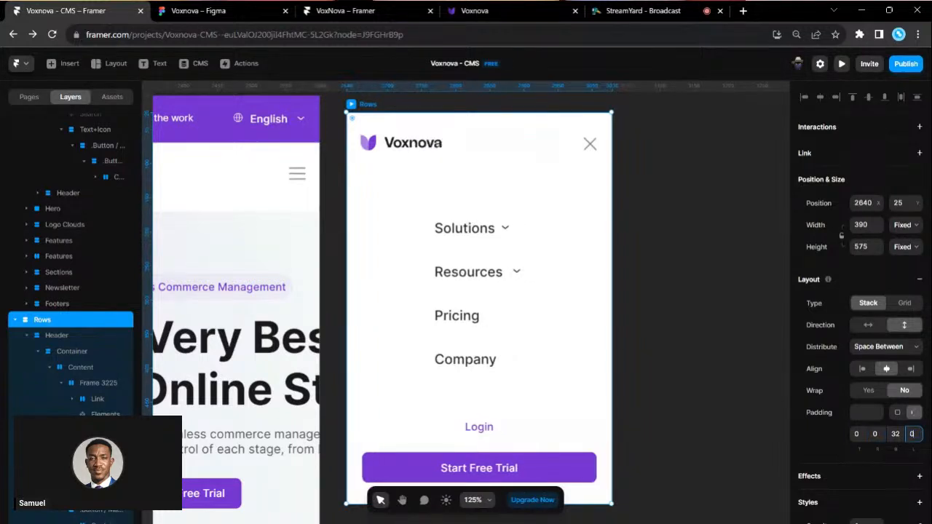
scroll(642, 355, down, 2)
click(645, 355)
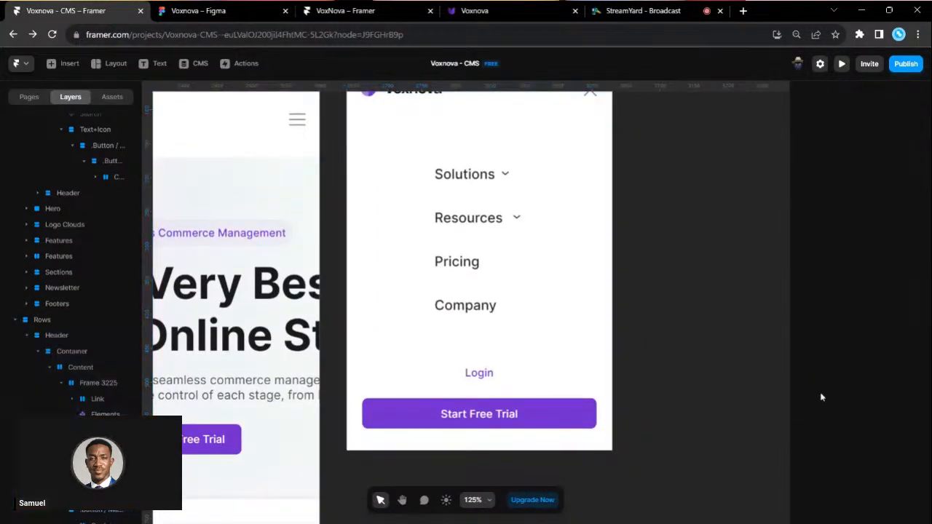
scroll(519, 231, up, 3)
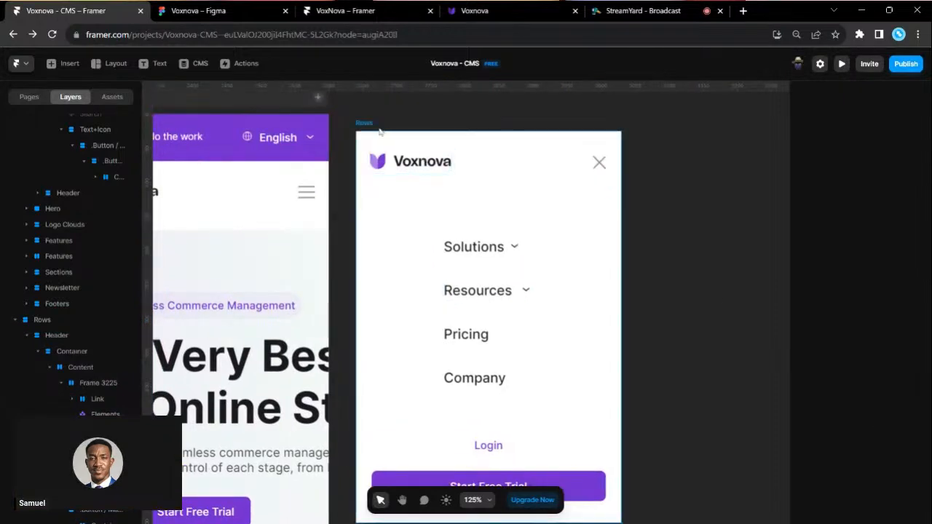
click(368, 122)
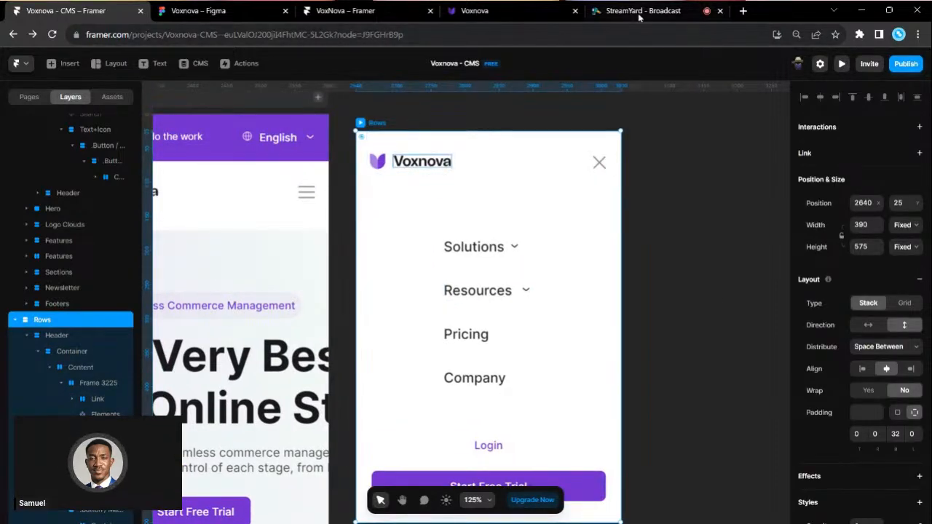
click(639, 17)
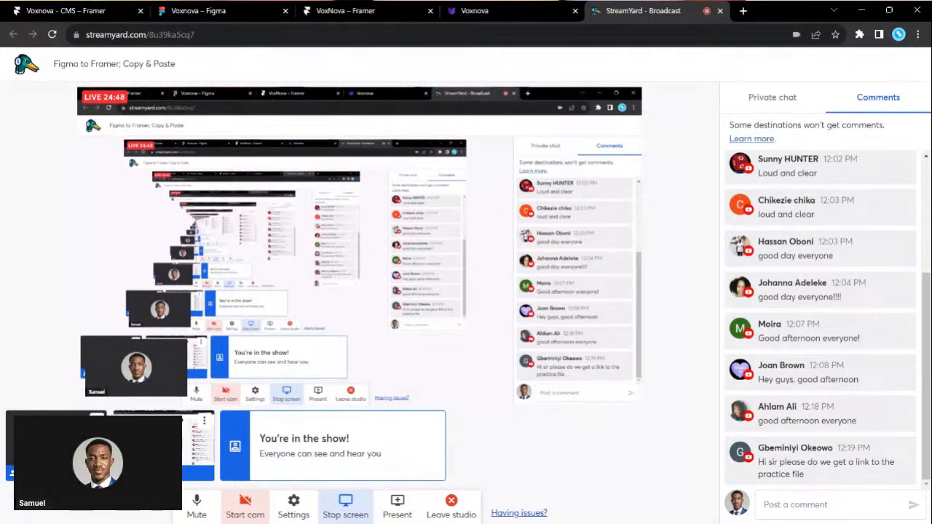
click(66, 10)
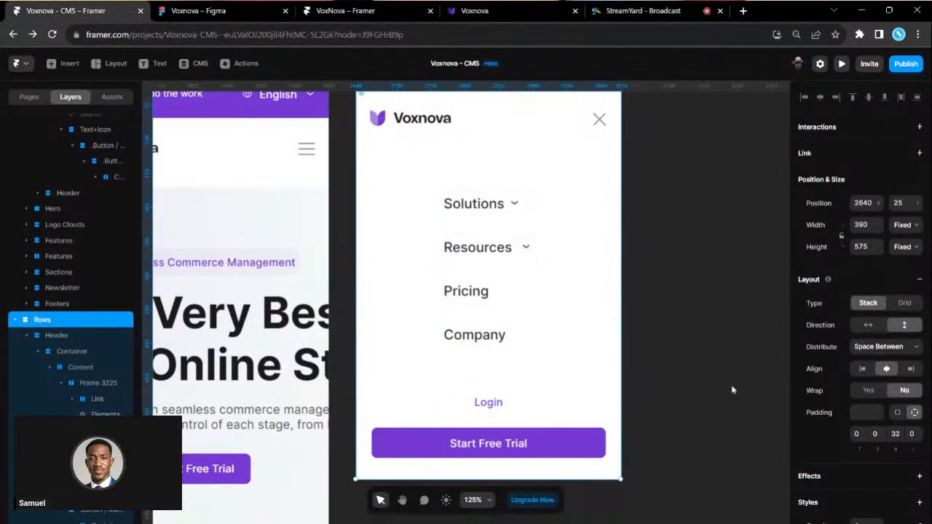
- Left-align the menu contents and set the Login and Start Free Trial stack to Fill width
click(862, 368)
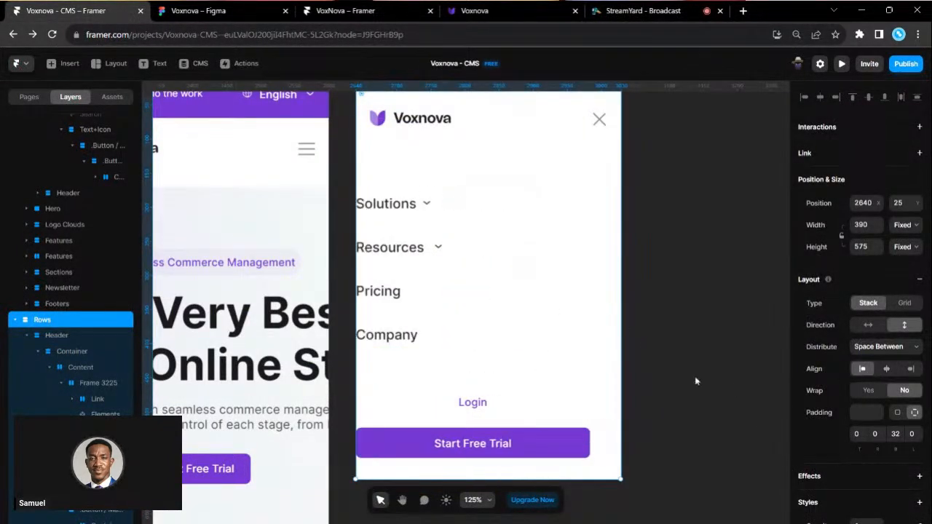
click(546, 425)
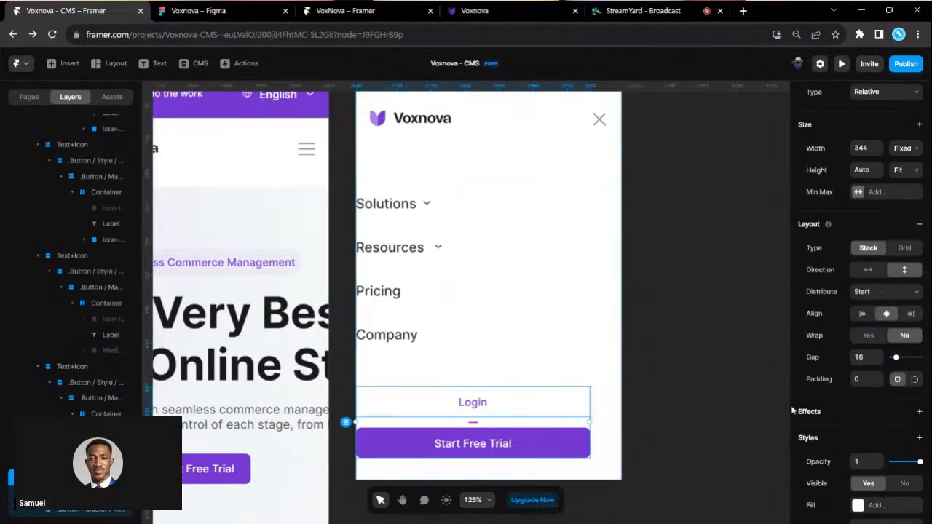
click(908, 149)
click(909, 182)
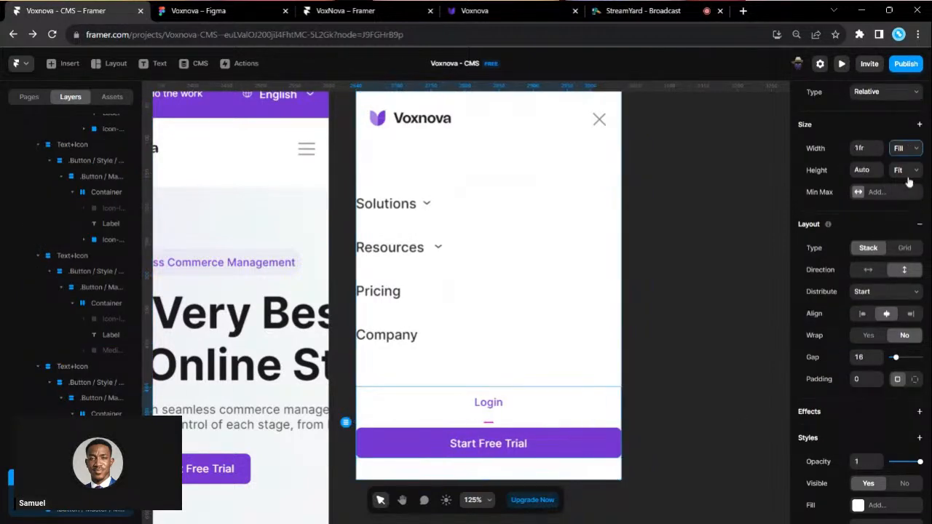
- Give the button stack 32 px padding on its right and left sides
click(914, 379)
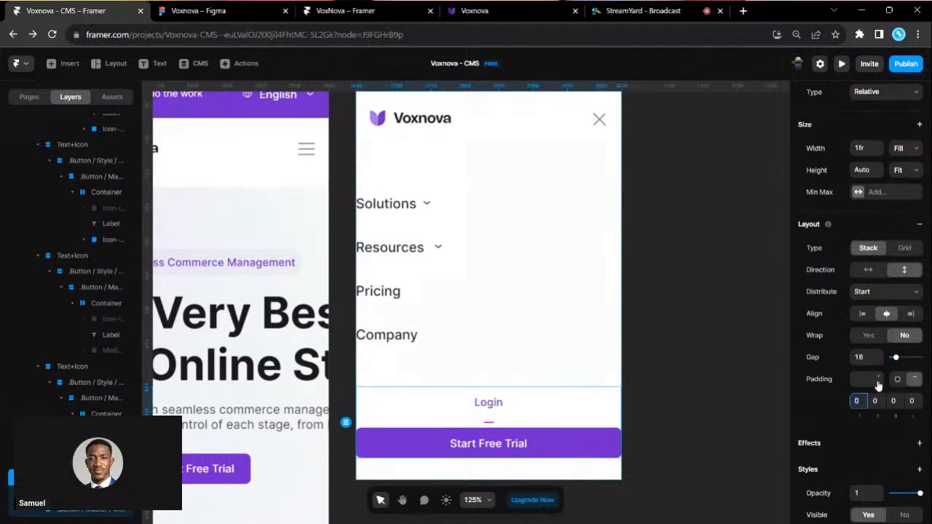
key(Tab)
text(32)
key(Return)
key(Tab)
key(Tab)
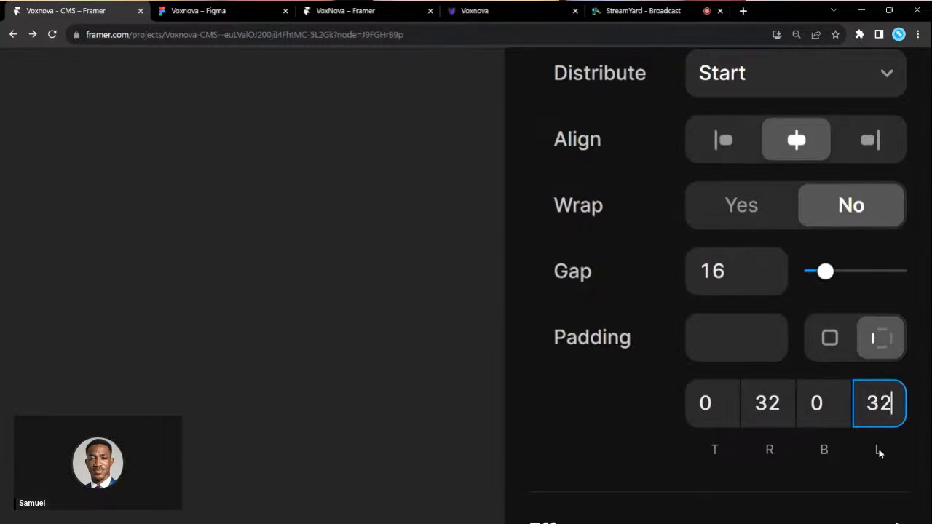
scroll(643, 439, down, 1)
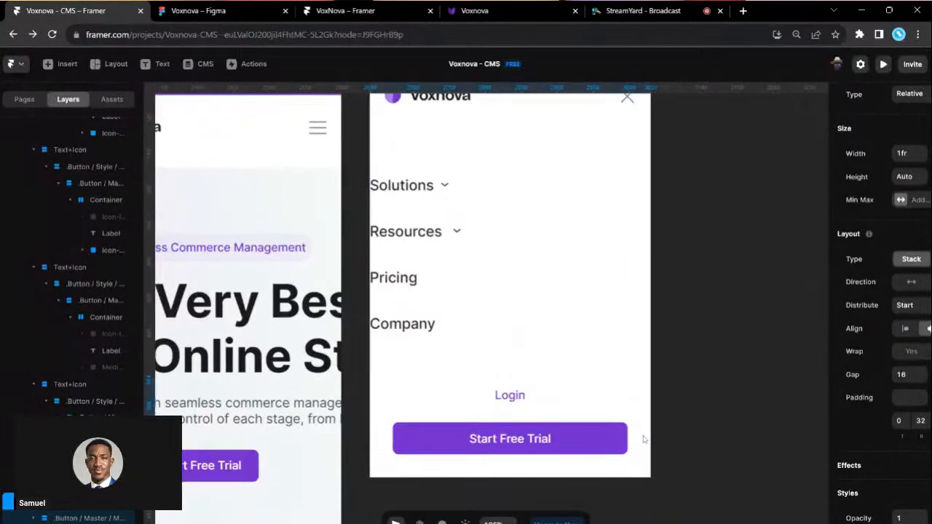
scroll(869, 416, right, 1)
scroll(870, 416, down, 1)
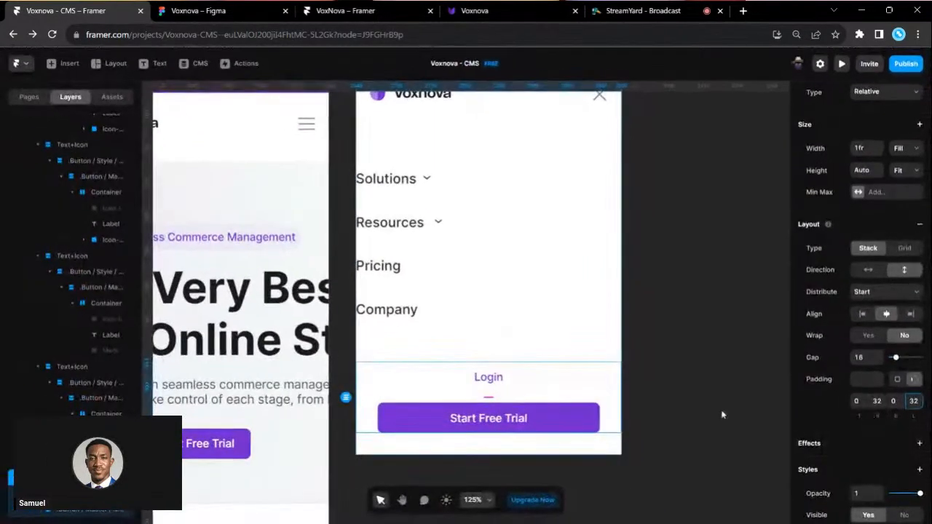
scroll(722, 412, down, 2)
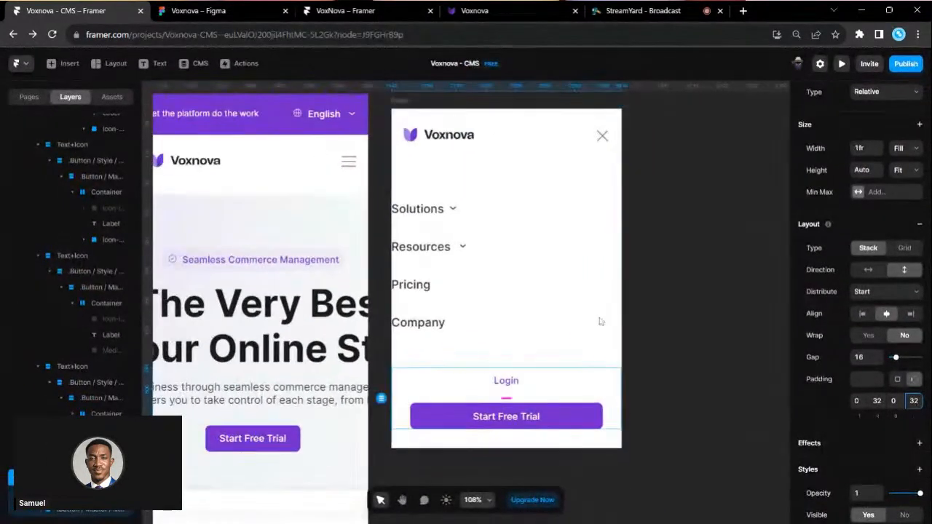
- Give the four-link stack 32 px left and right padding
click(423, 268)
click(914, 430)
key(Tab)
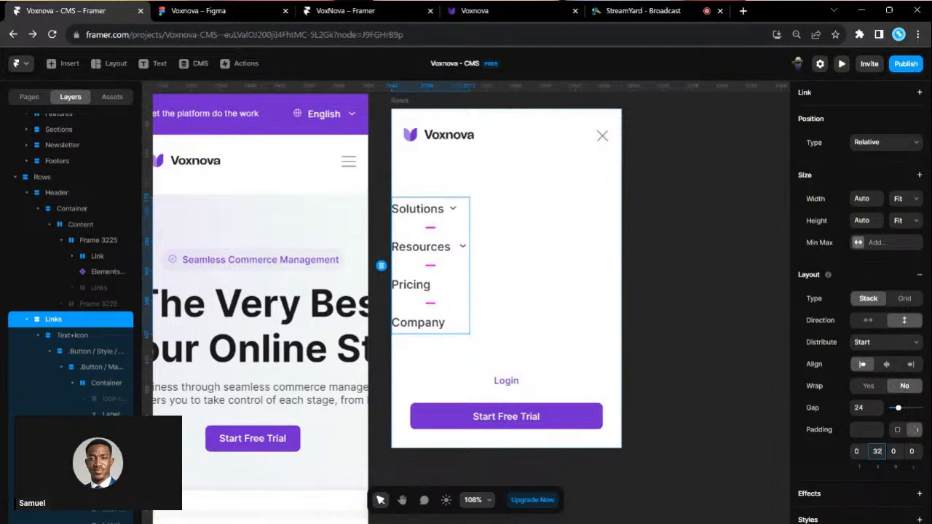
key(Tab)
key(Tab)
text(32)
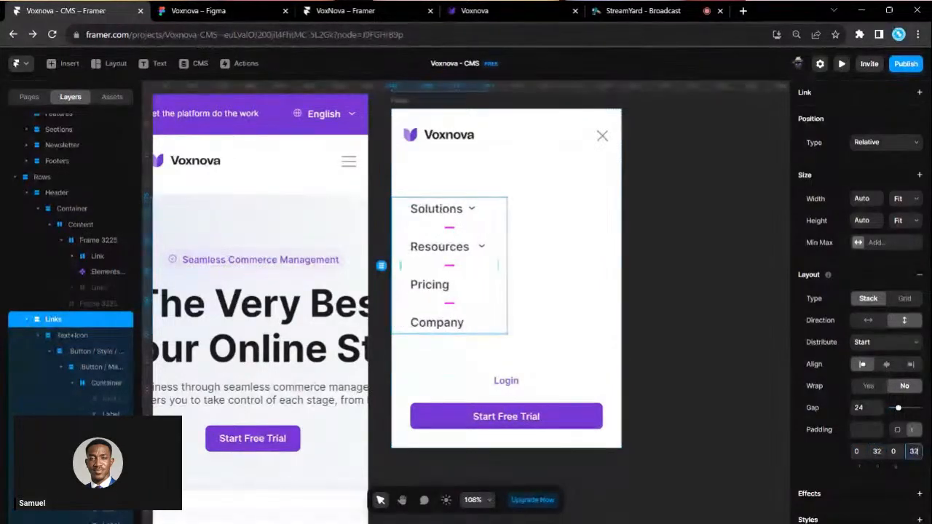
- Set the links stack to Fill width and height and centre its links vertically
click(903, 209)
click(906, 232)
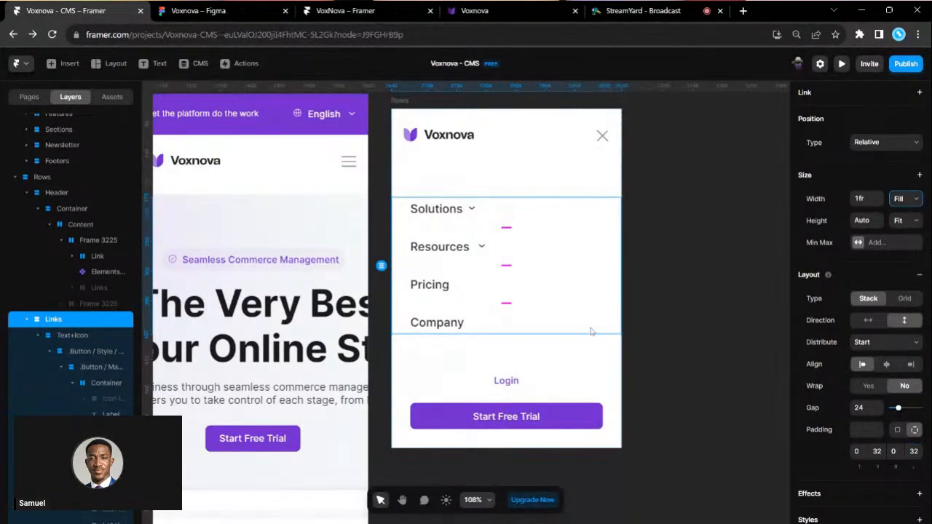
click(903, 220)
click(903, 243)
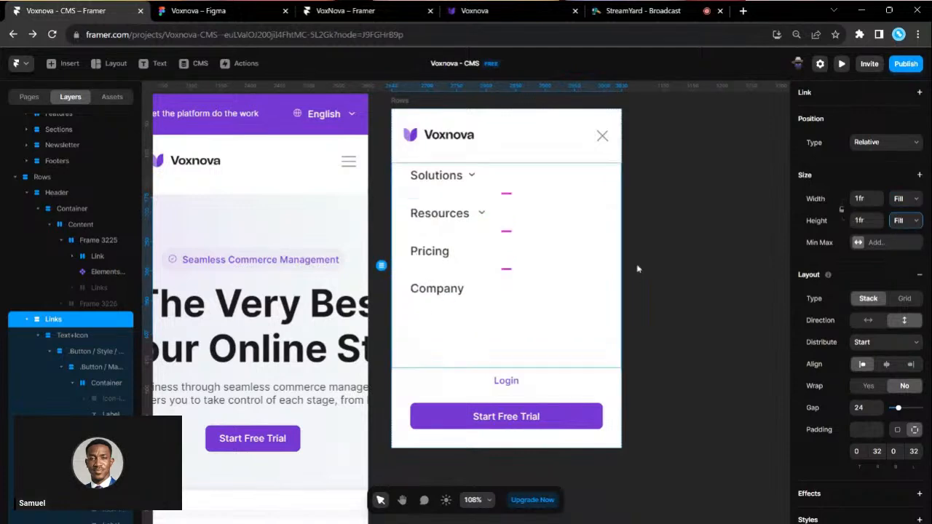
click(885, 346)
click(883, 366)
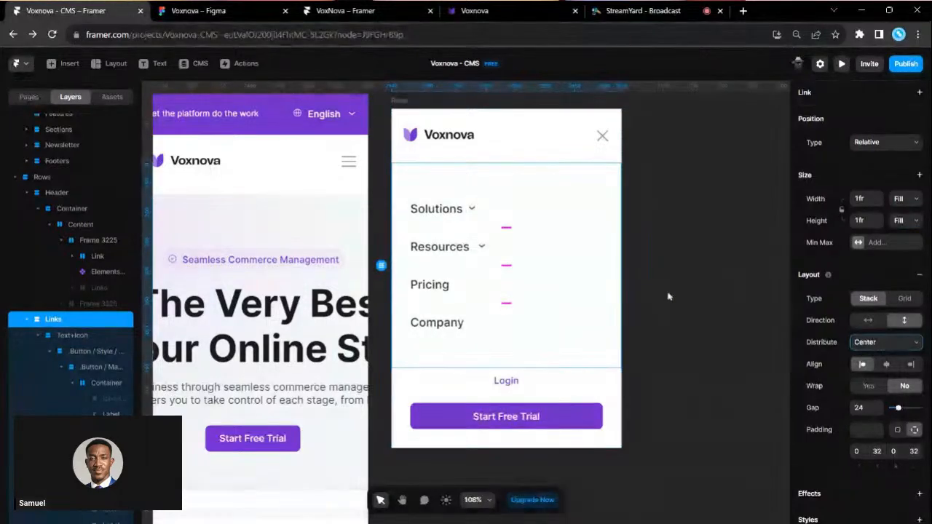
click(669, 296)
scroll(669, 296, left, 1)
scroll(495, 242, up, 2)
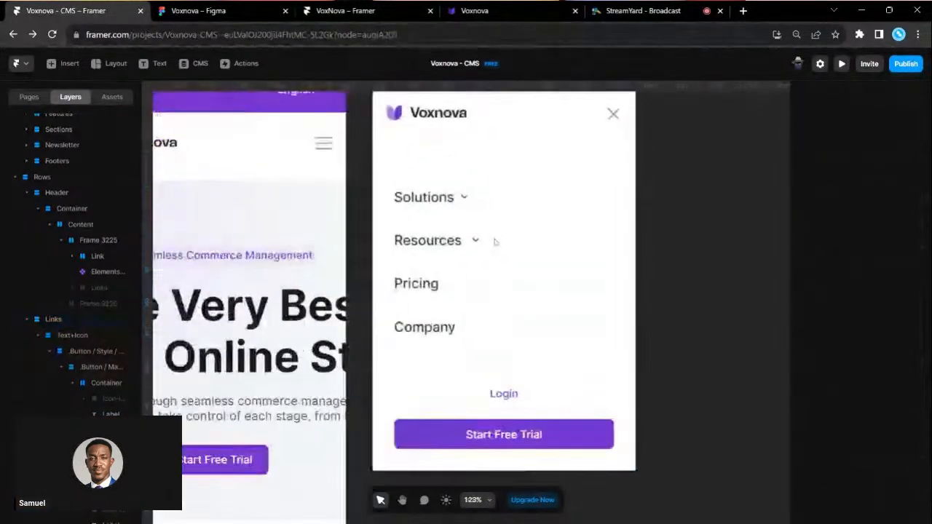
- Change the Solutions, Resources, Pricing and Company labels from 20 to 24 px text size
click(425, 197)
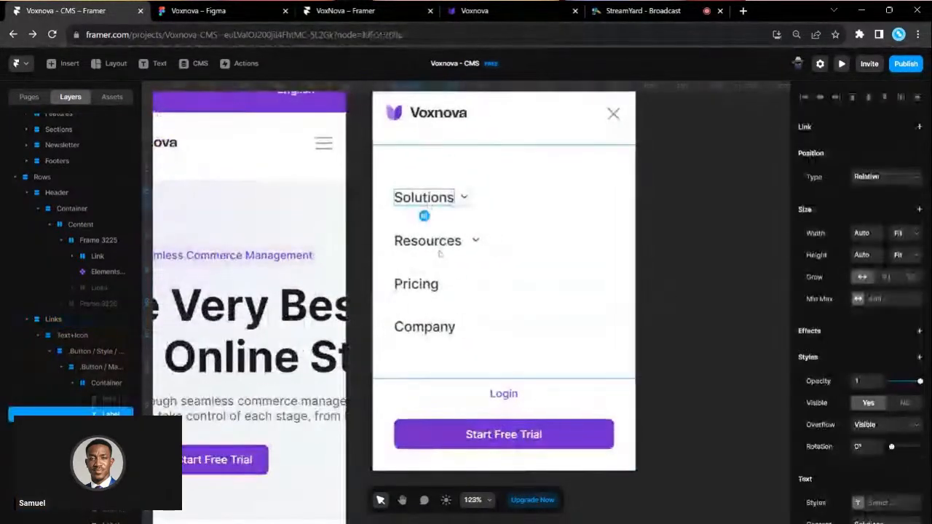
shift+click(427, 288)
shift+click(434, 332)
scroll(850, 433, down, 3)
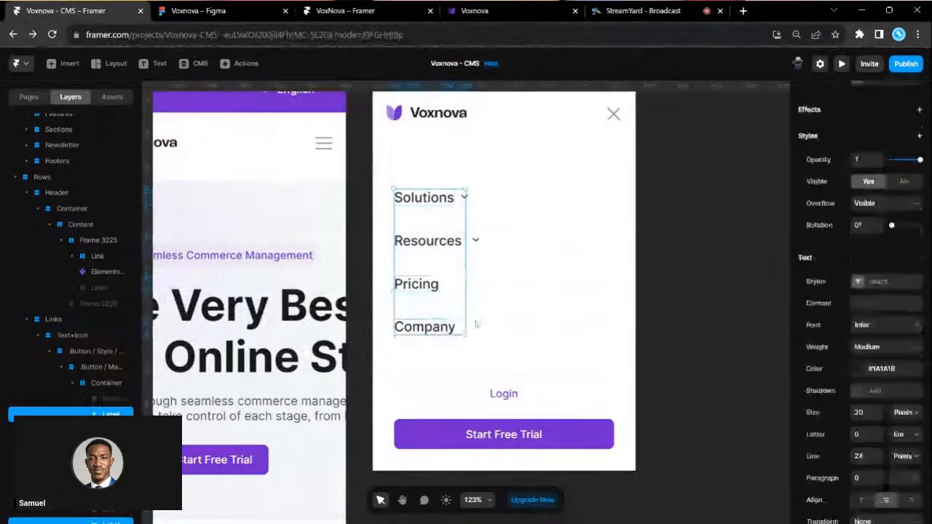
scroll(850, 434, down, 1)
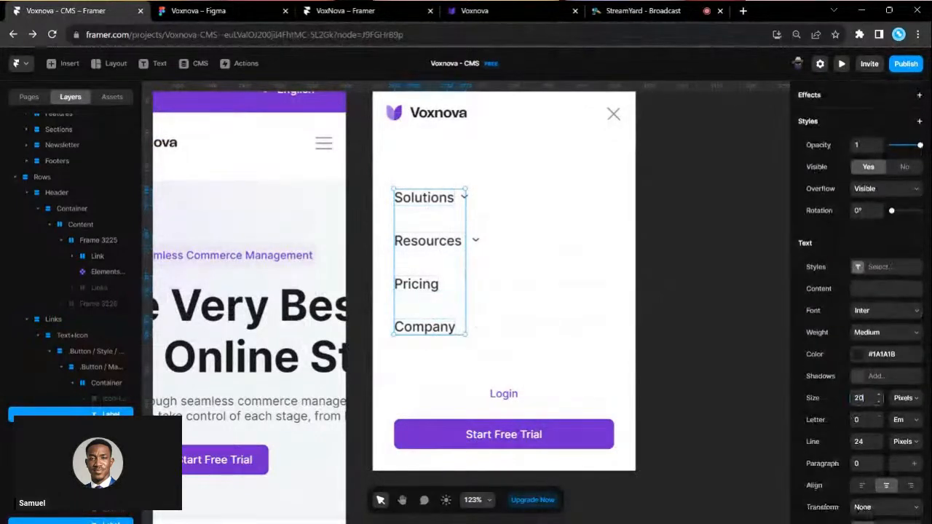
click(863, 398)
text(32)
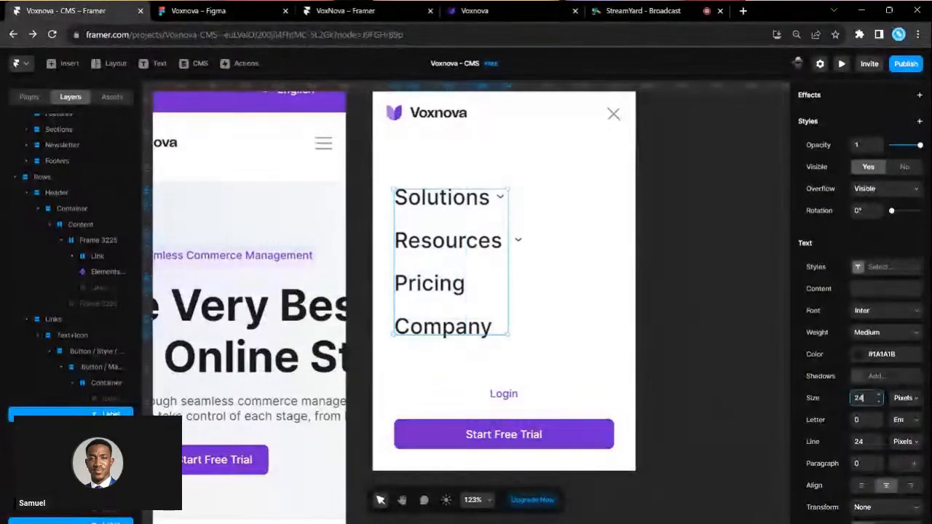
key(BackSpace)
key(BackSpace)
text(24)
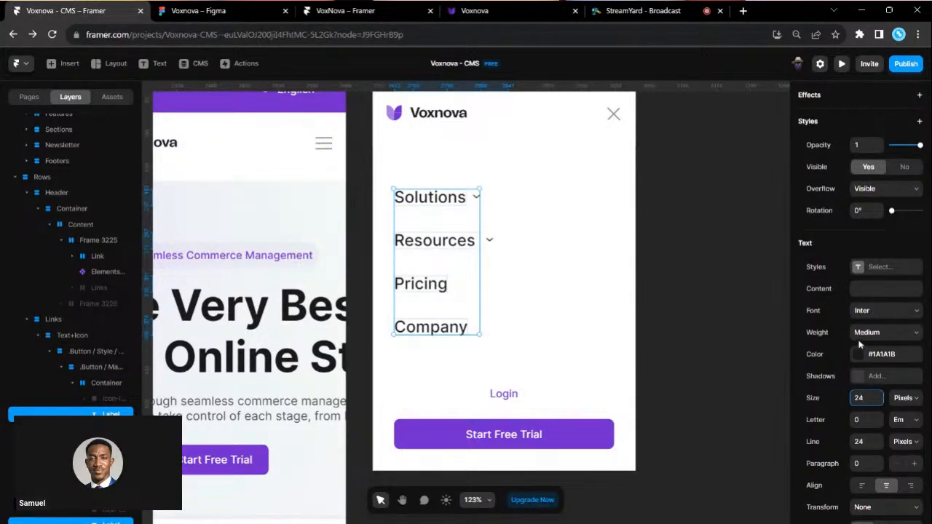
click(745, 322)
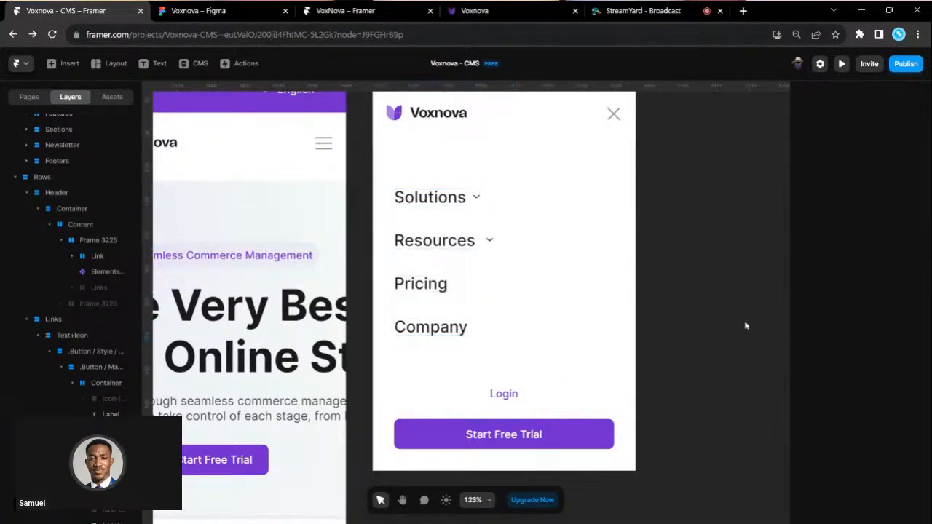
- Set the Resources row's padded parent to Fill width and check the wrapper's 153 px width
click(484, 242)
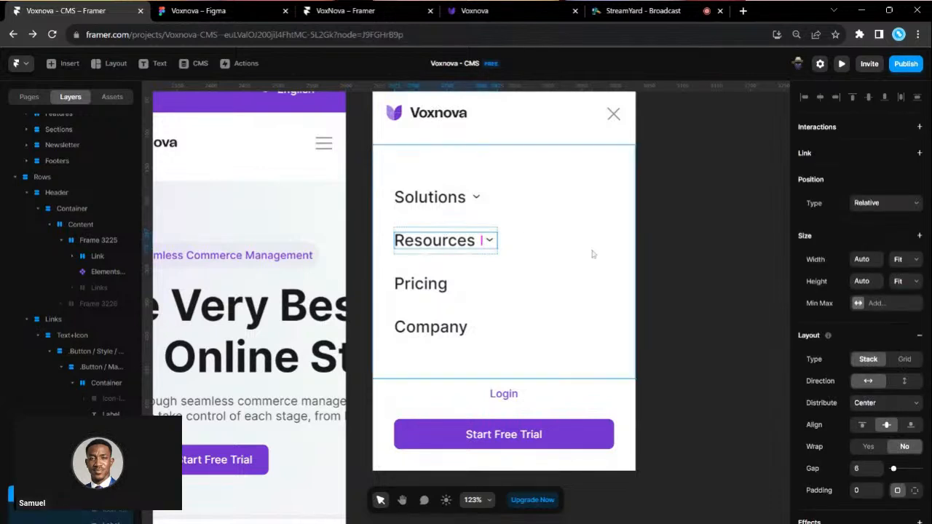
click(471, 252)
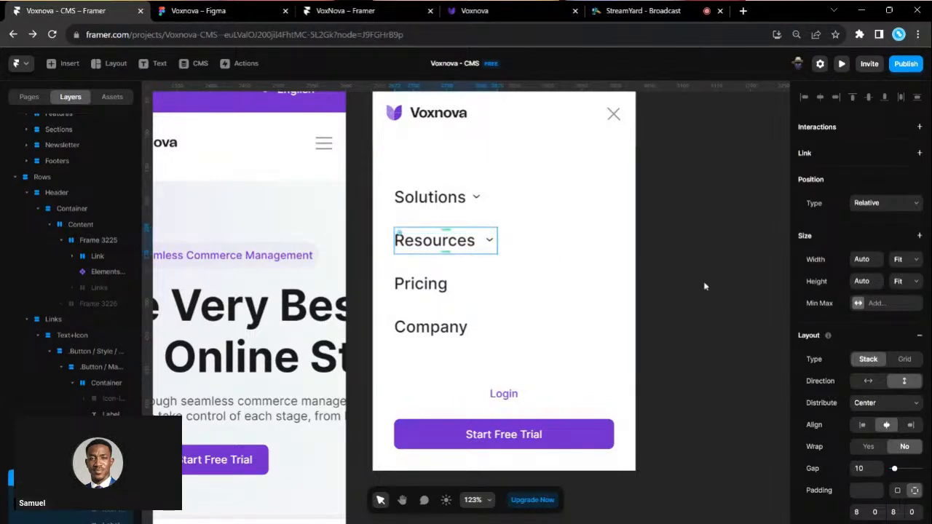
click(907, 291)
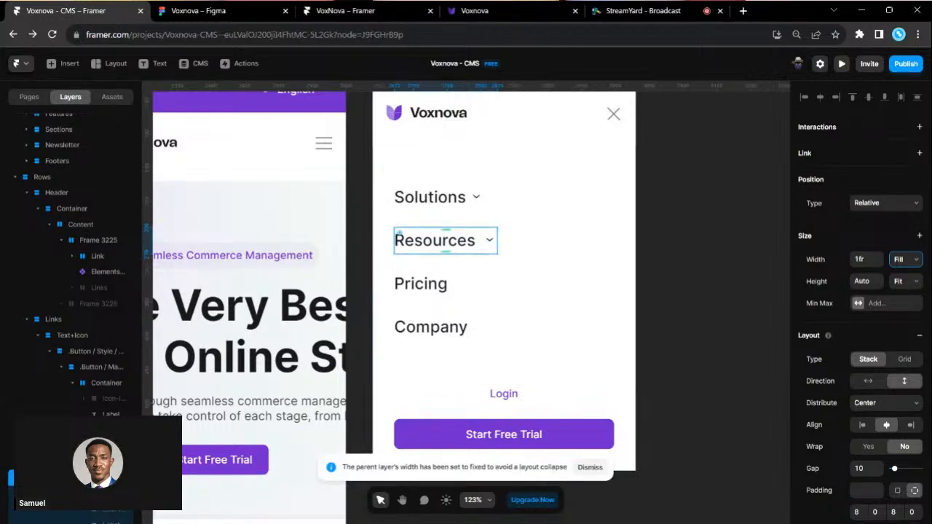
key(Escape)
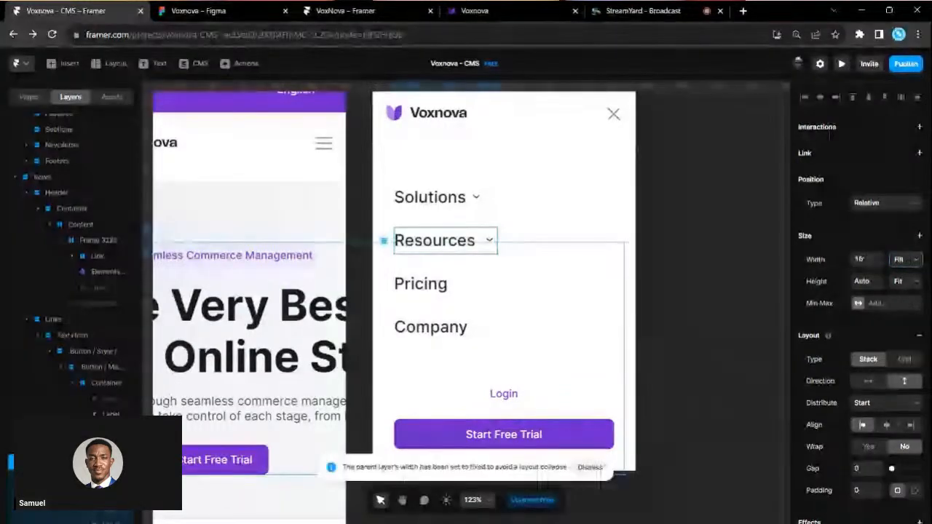
scroll(94, 329, down, 3)
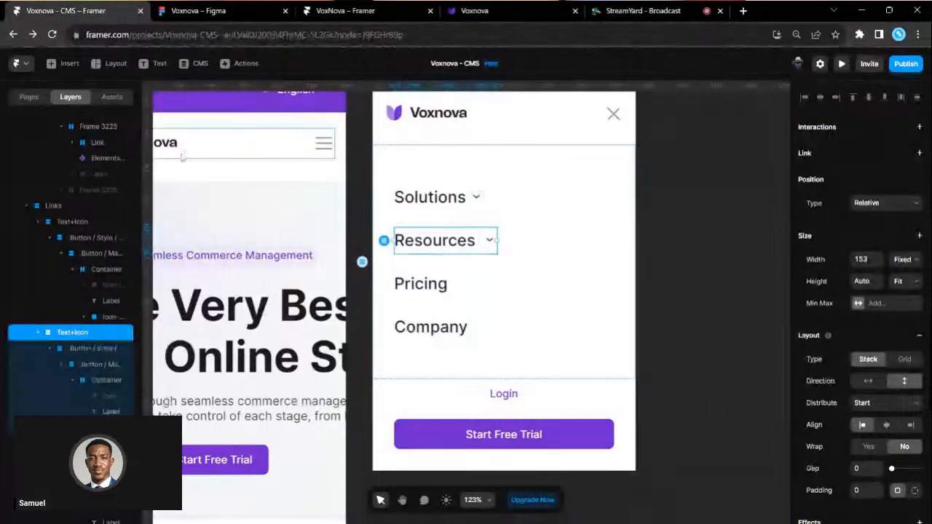
click(240, 6)
scroll(432, 231, right, 3)
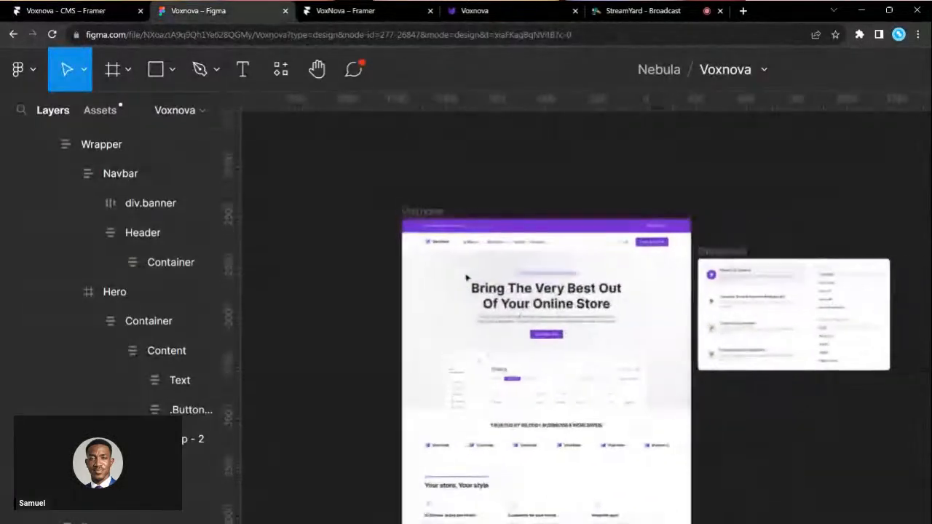
scroll(519, 342, up, 2)
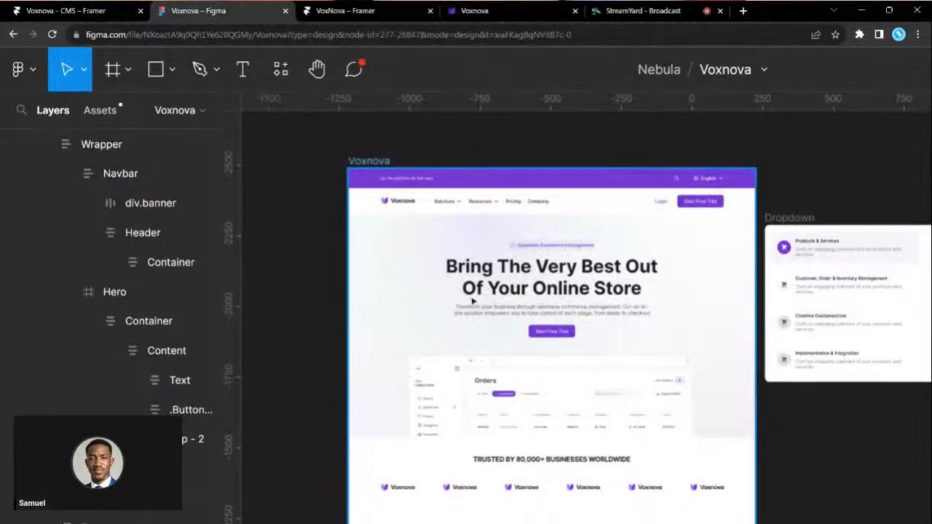
click(66, 10)
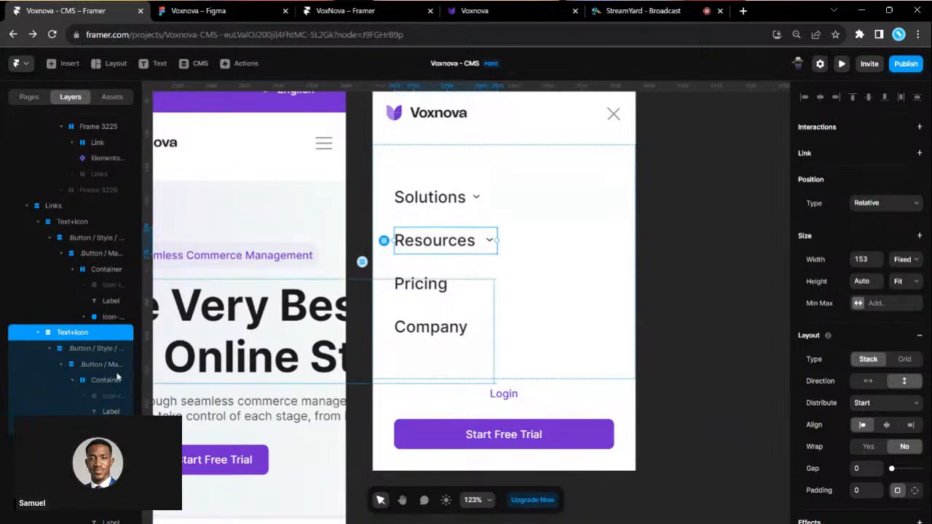
- Remove the Text+Icon and outer wrappers from the Resources button and left-align its label
right_click(78, 339)
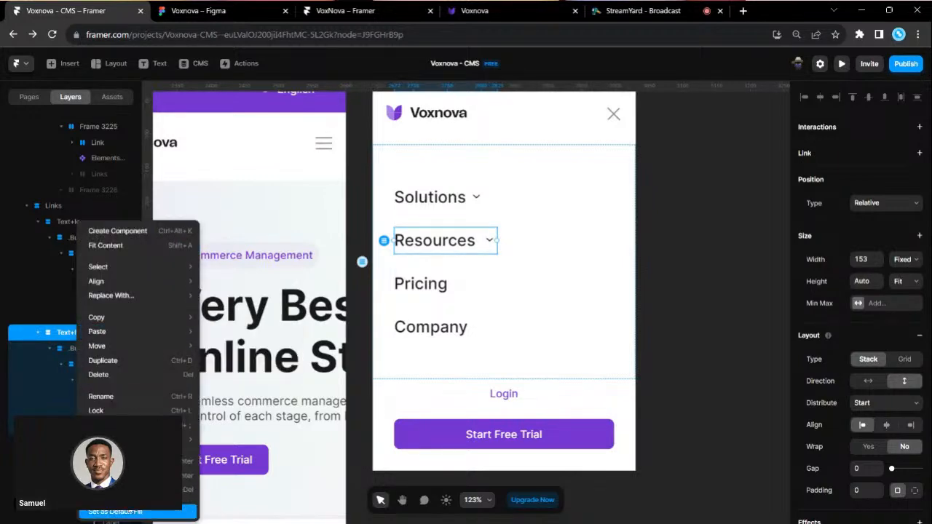
click(116, 490)
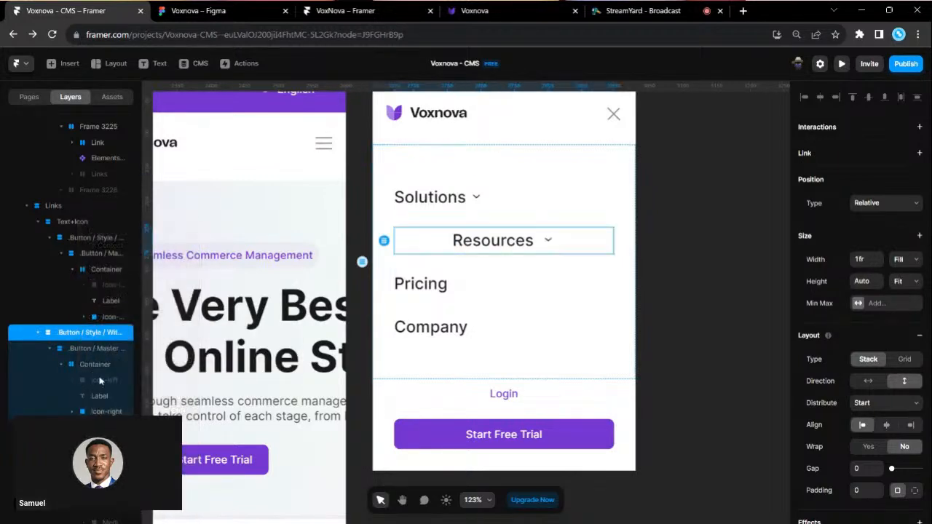
right_click(71, 333)
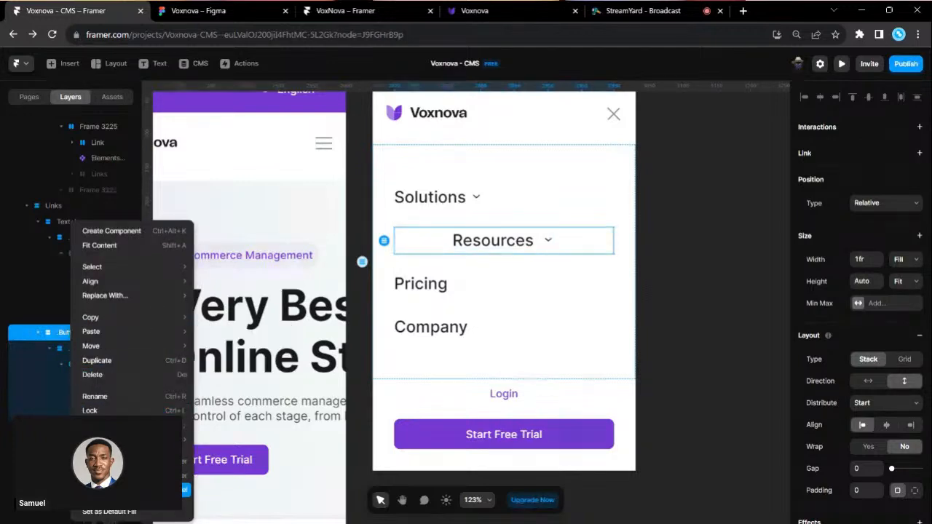
click(117, 490)
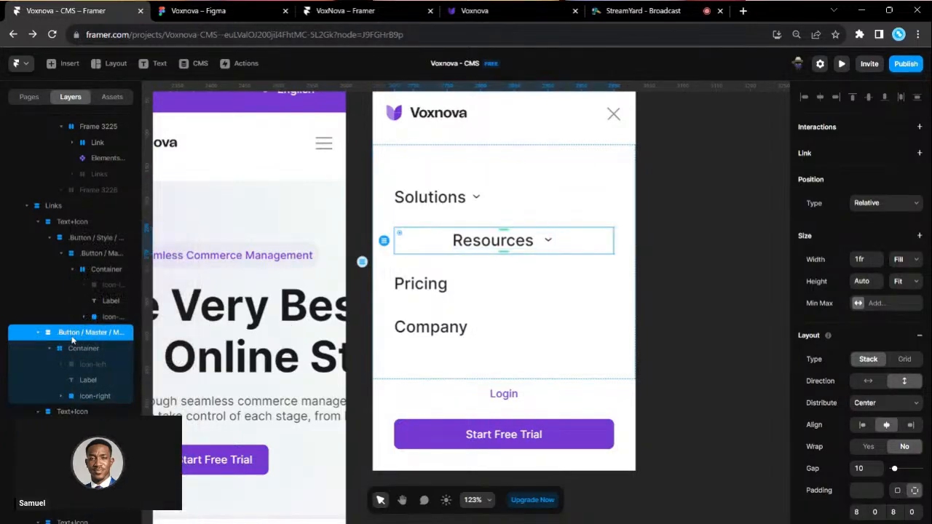
click(862, 424)
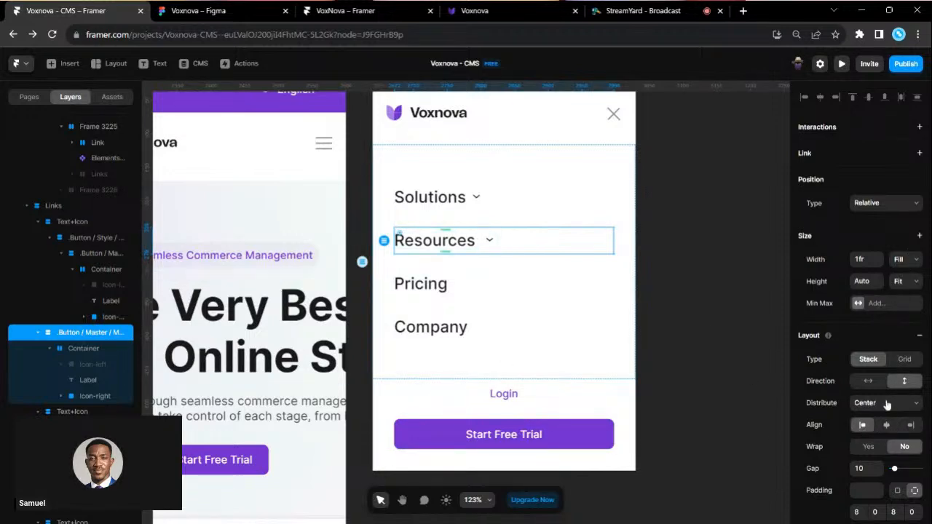
scroll(886, 405, down, 1)
click(887, 365)
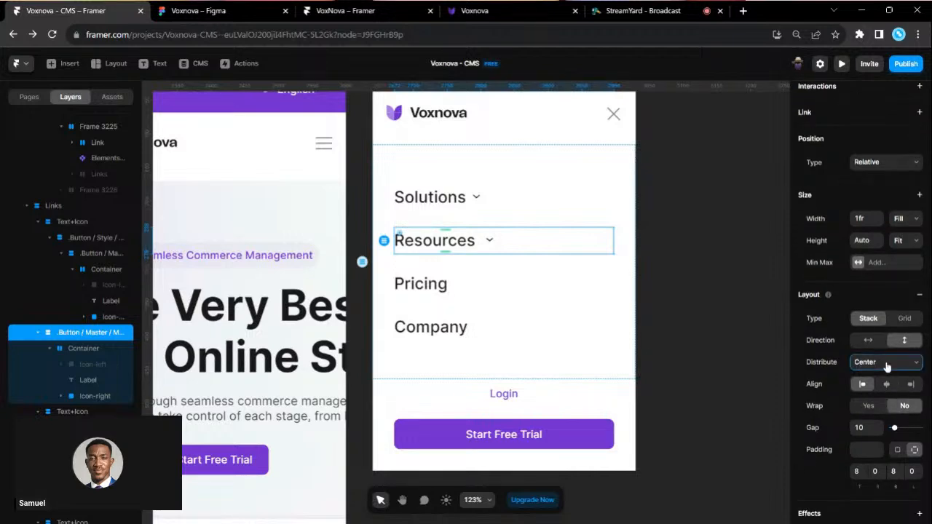
click(755, 356)
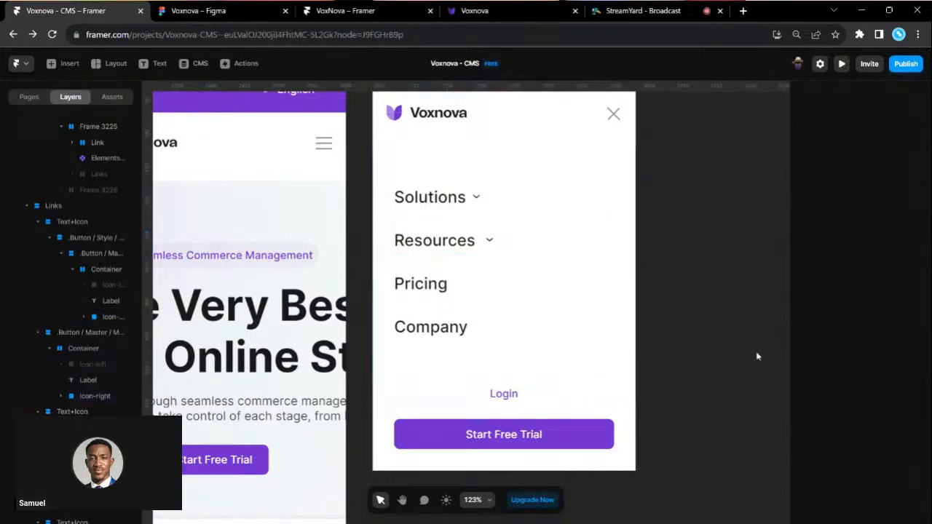
- Delete Resources' empty Icon-left slot and set its container to Fill width, aligned to start
click(75, 349)
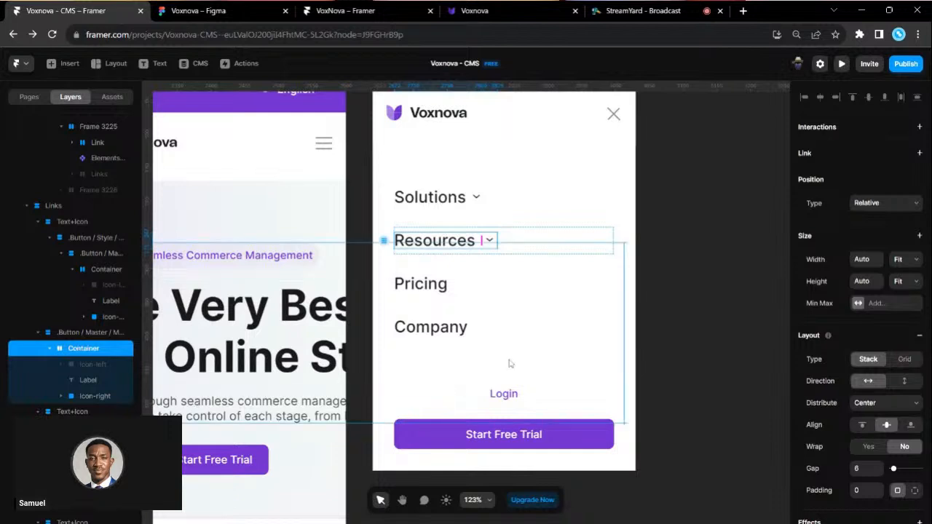
click(885, 409)
click(738, 323)
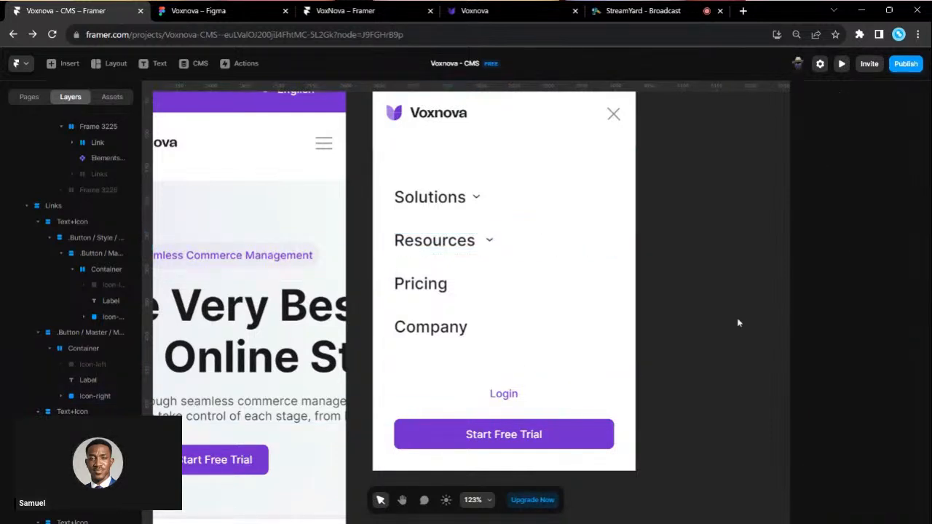
click(112, 366)
key(Delete)
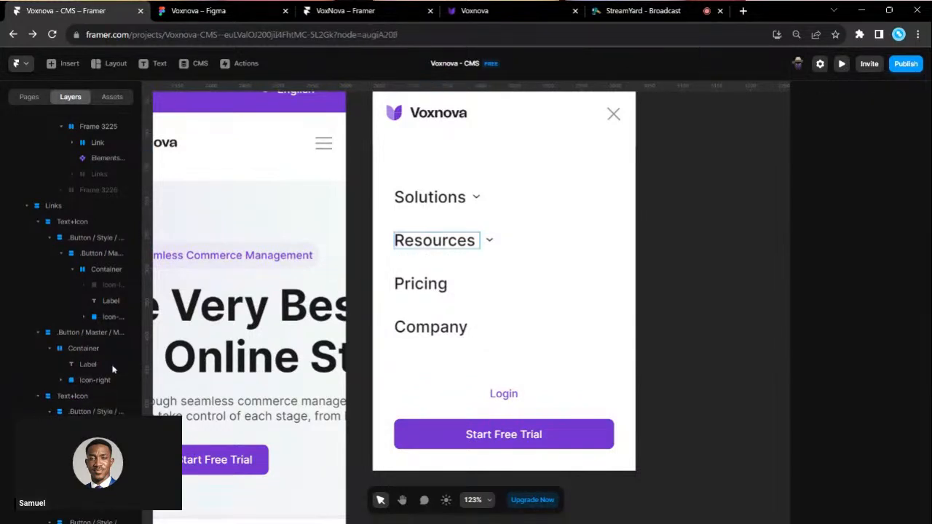
click(95, 349)
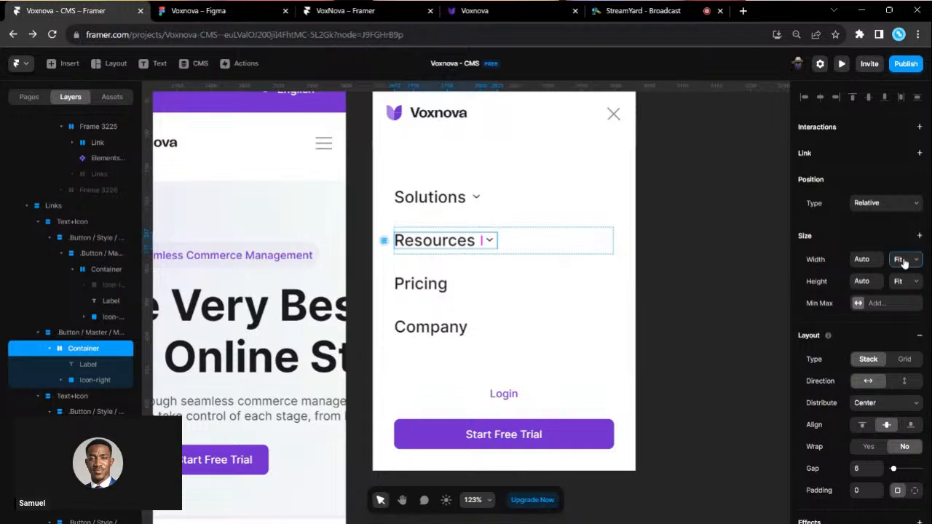
click(905, 293)
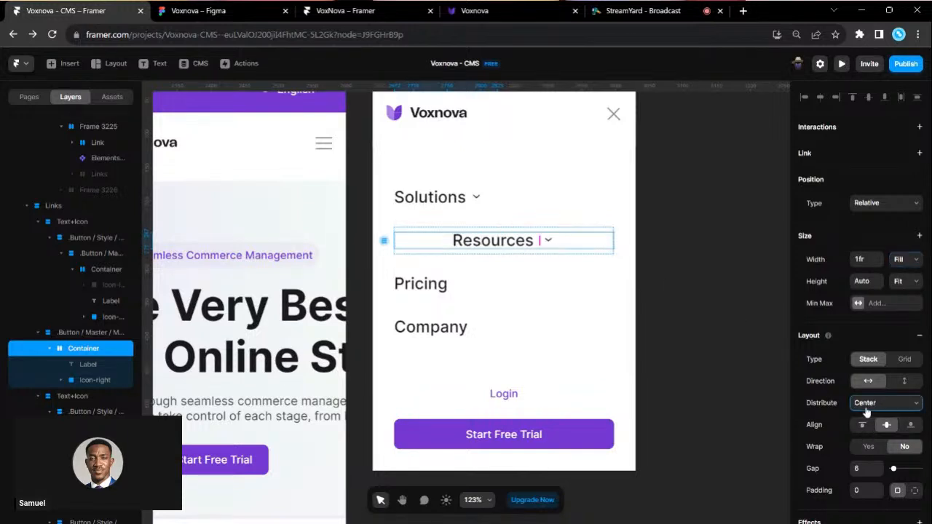
click(868, 418)
click(686, 338)
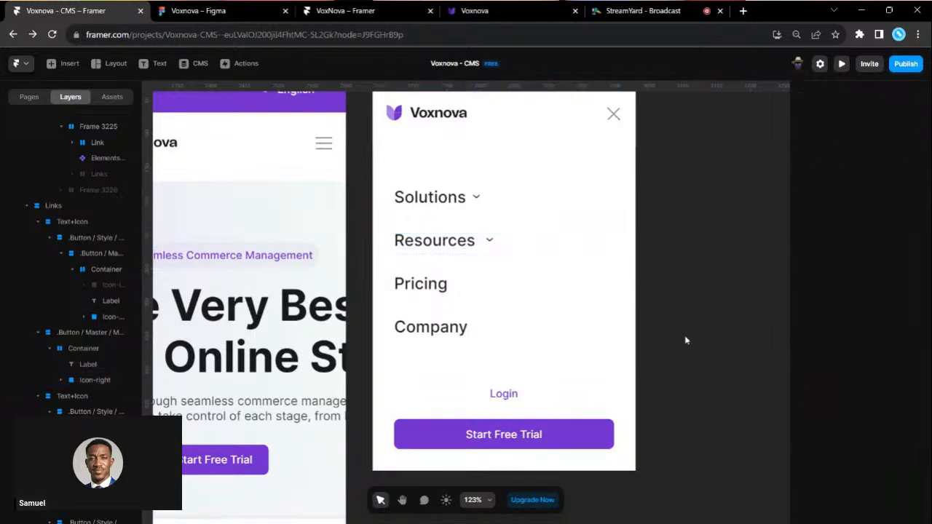
- Set the Resources container's distribution to Space Between, pushing the chevron to the right edge
click(461, 207)
click(481, 241)
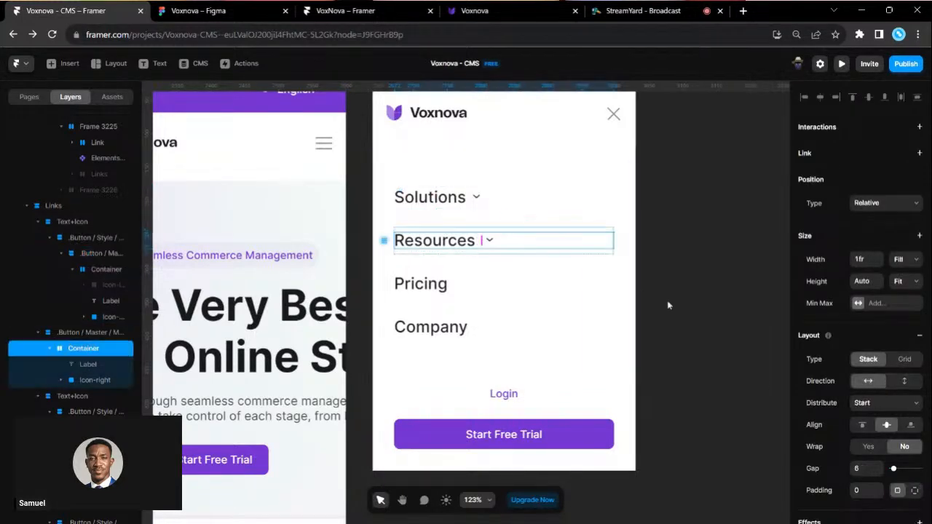
click(879, 402)
click(892, 442)
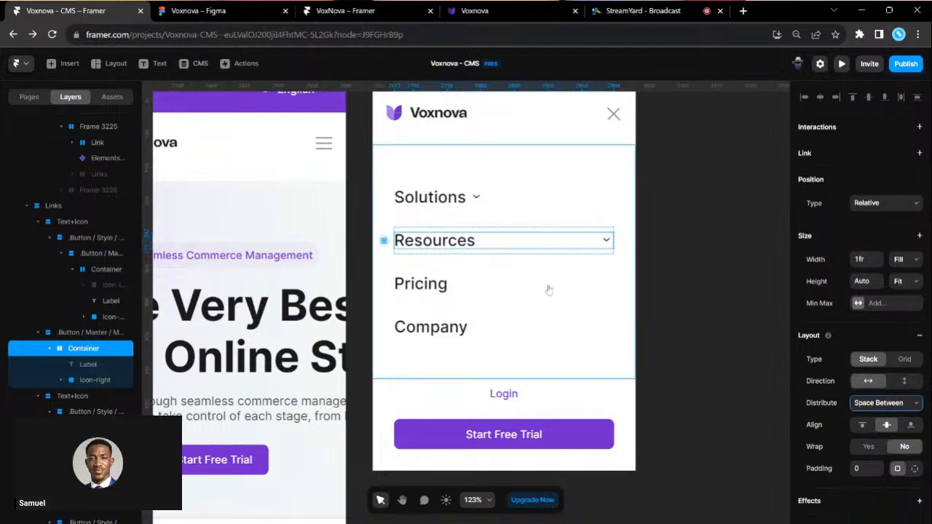
scroll(548, 289, up, 1)
scroll(549, 289, up, 2)
- Lock the Resources chevron's aspect ratio and set its width to 16
click(624, 283)
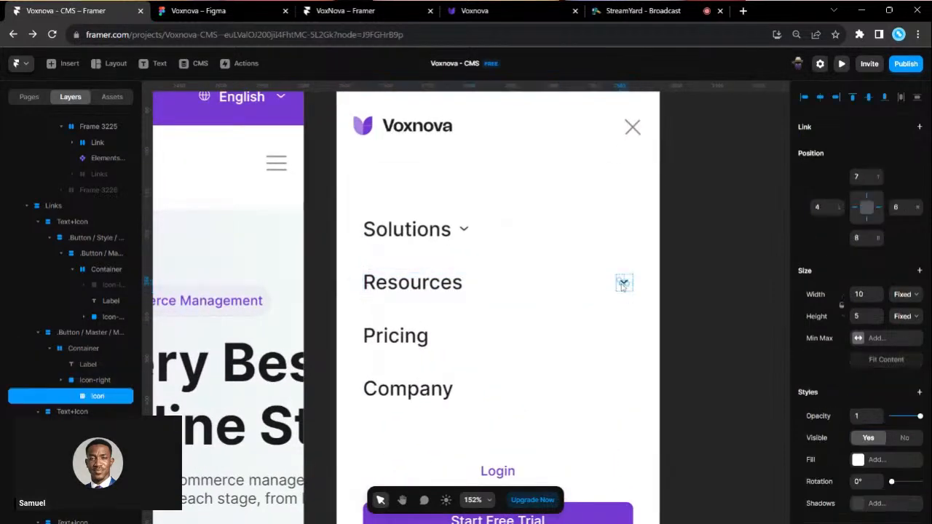
click(840, 306)
click(860, 295)
text(16)
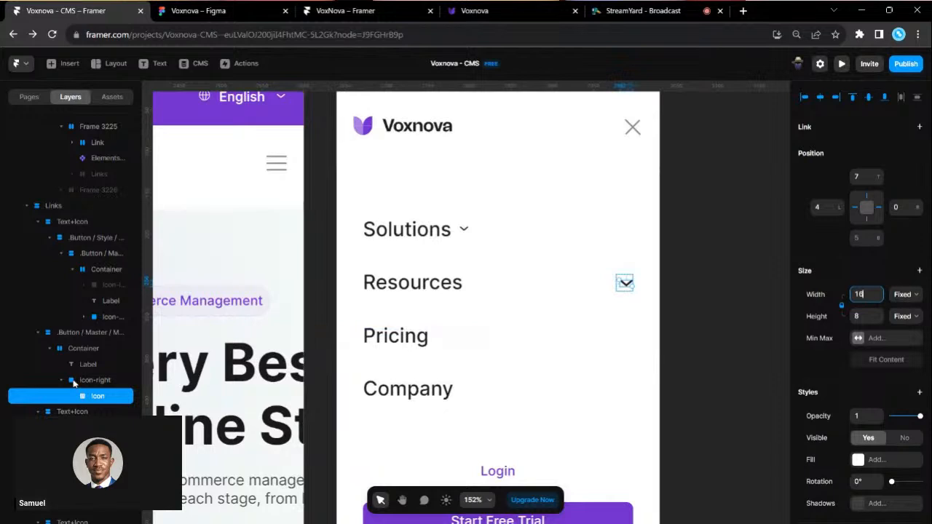
- Add a Stack layout to the Resources and Solutions chevron icon frames
click(74, 381)
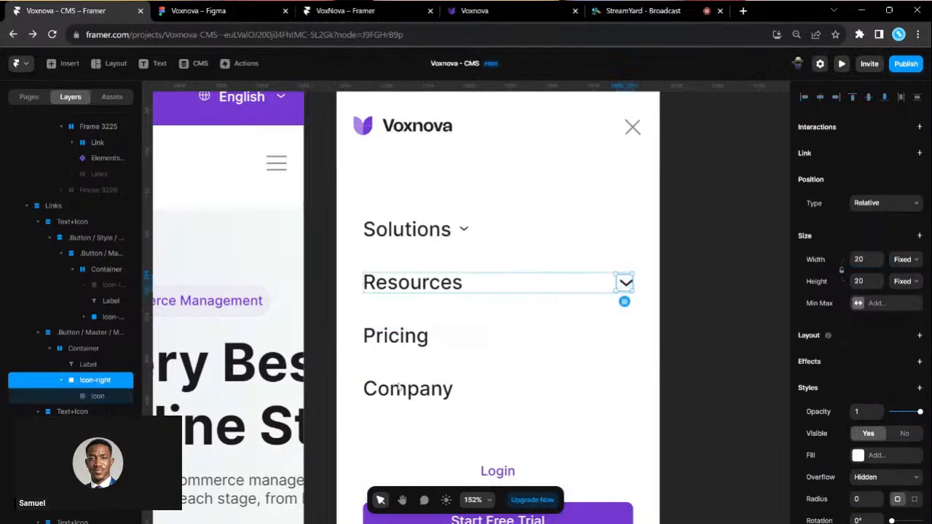
click(919, 337)
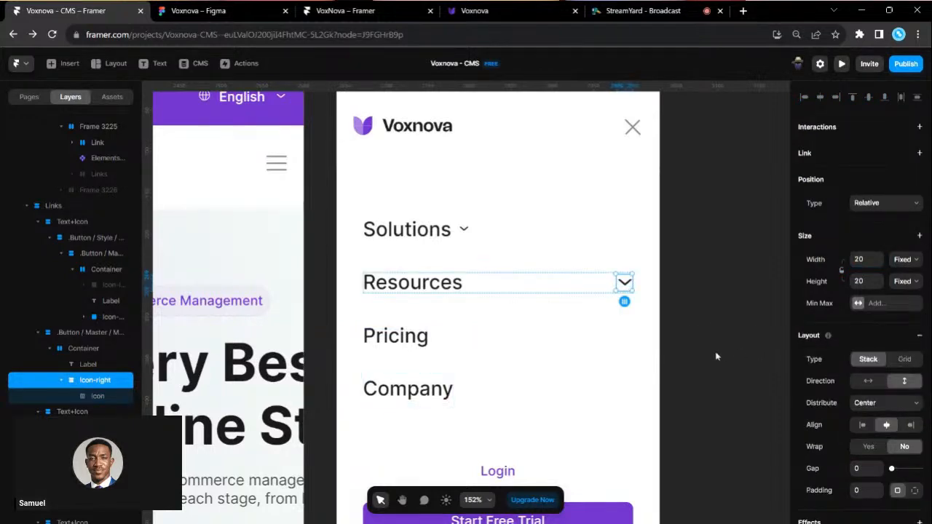
click(463, 229)
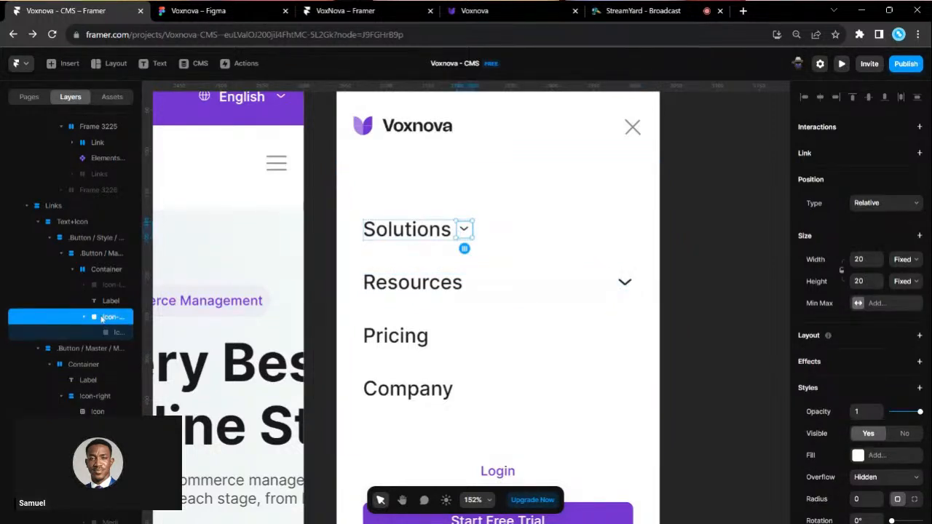
click(919, 336)
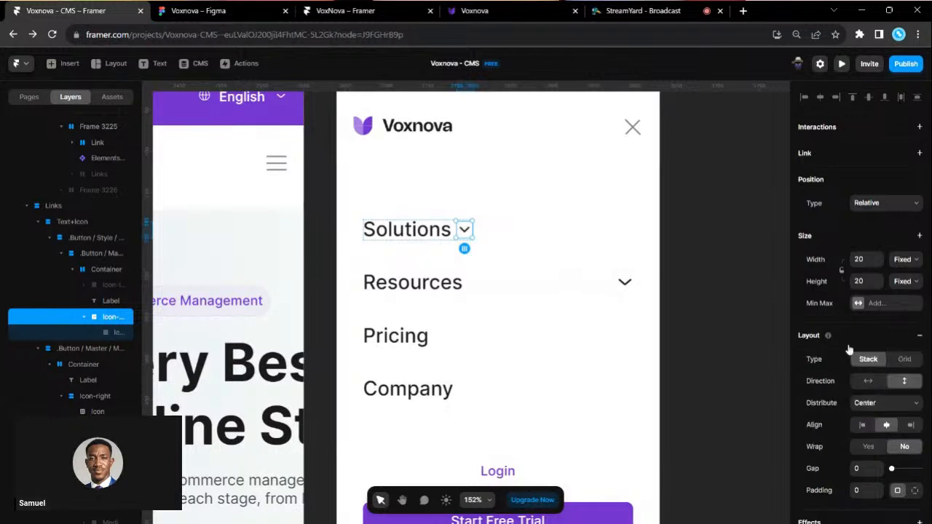
- Strip the Text+Icon and style wrappers from Solutions, keeping only its container
click(63, 224)
right_click(63, 224)
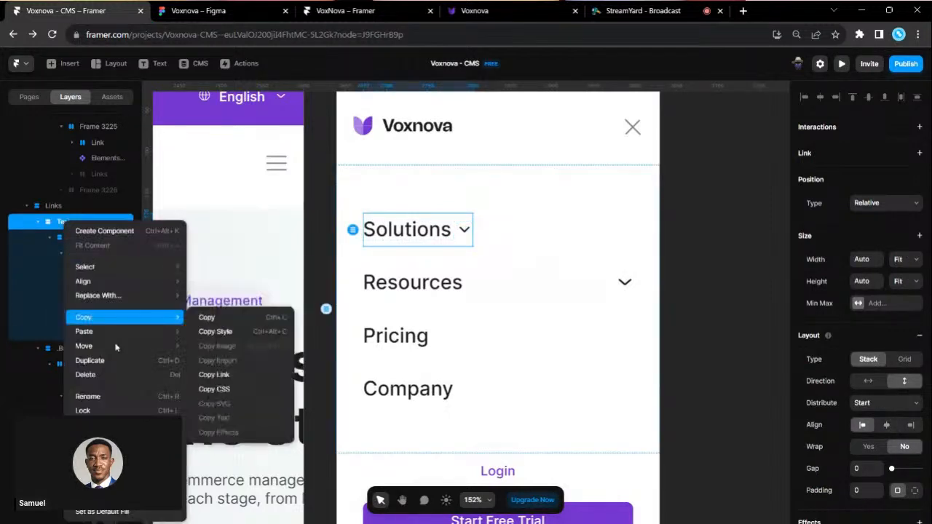
click(106, 475)
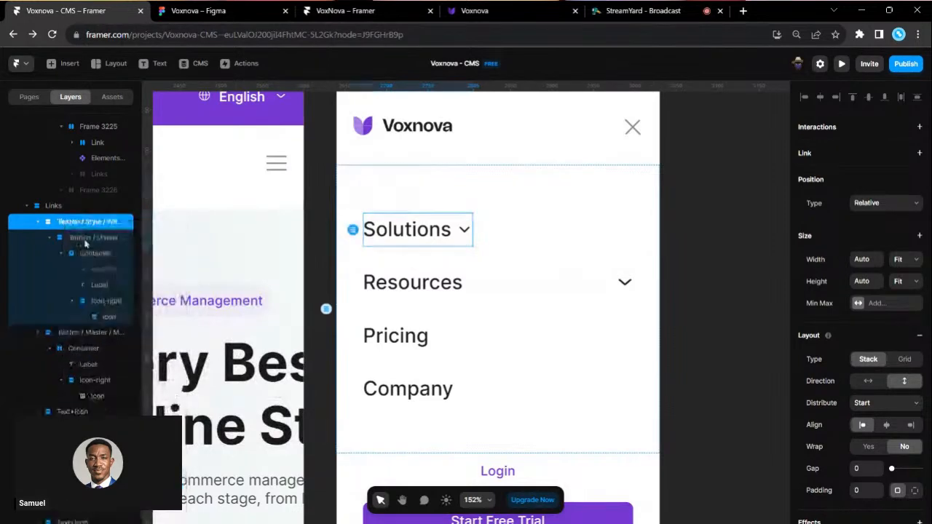
right_click(78, 230)
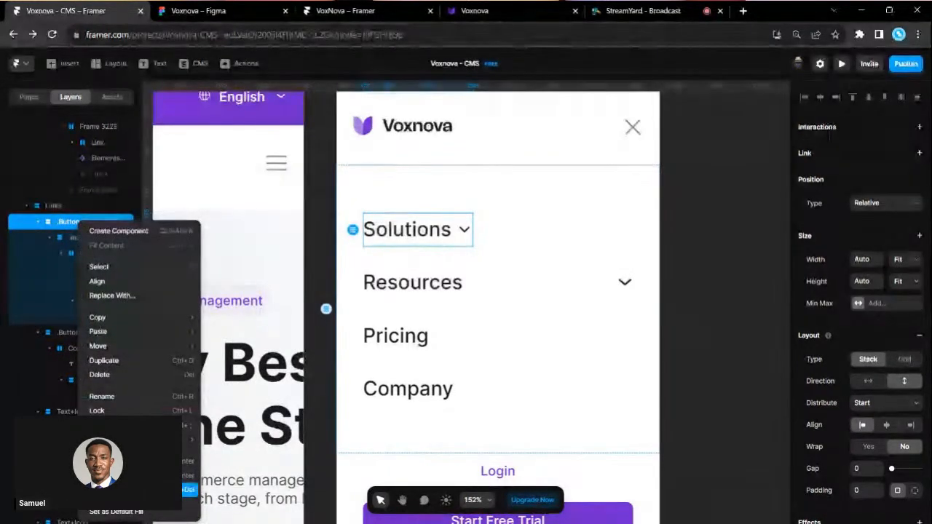
click(105, 489)
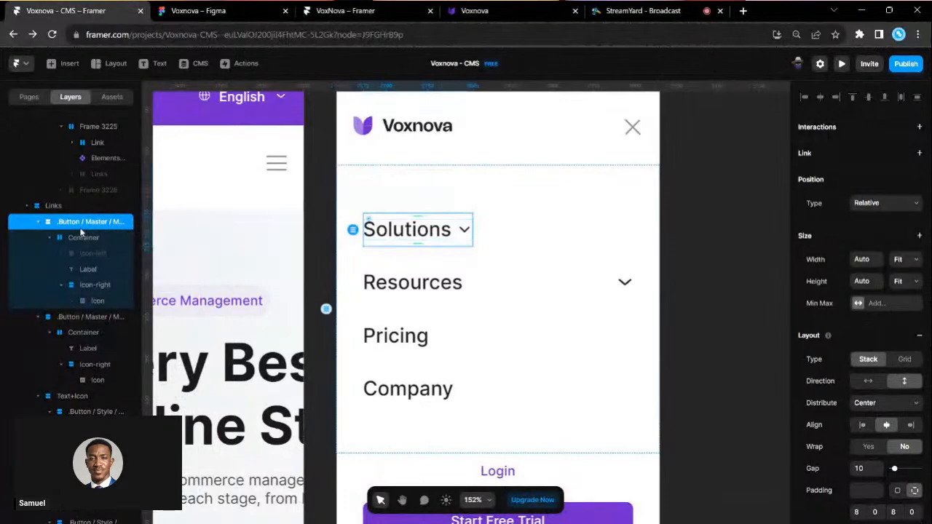
right_click(80, 226)
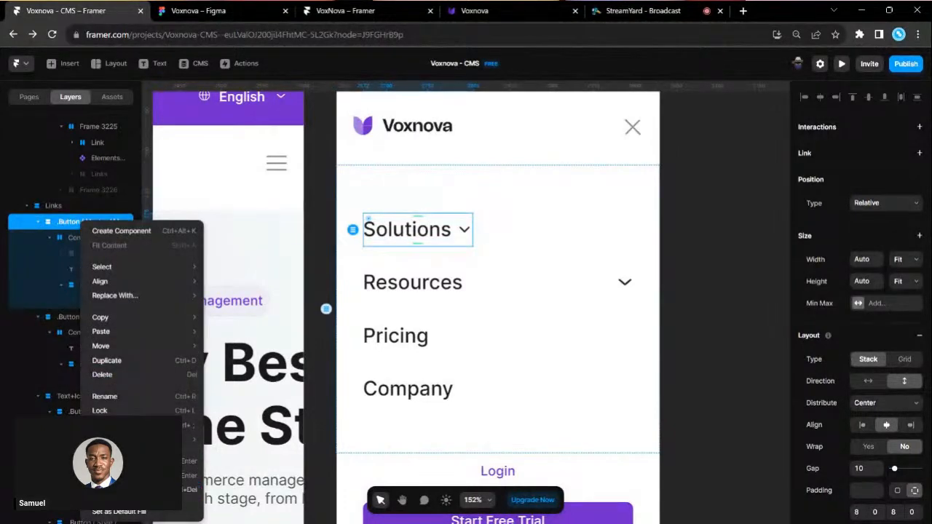
click(106, 489)
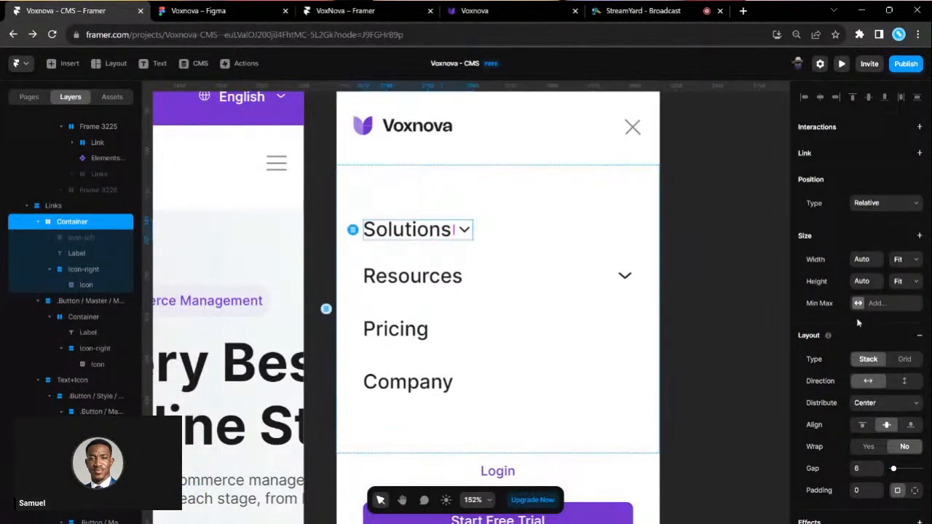
- Make the Solutions container Fill width, delete its empty left icon, and push the chevron right
click(899, 264)
click(903, 294)
click(872, 402)
click(869, 421)
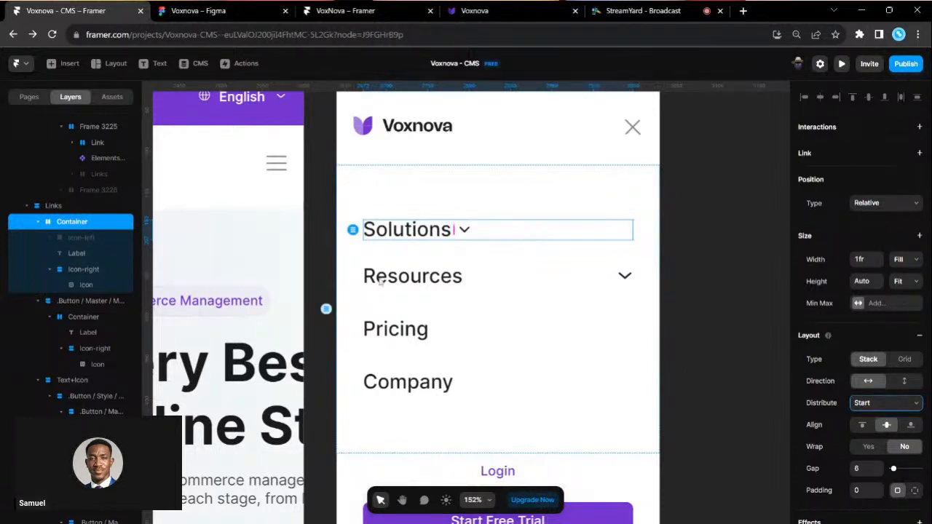
click(75, 241)
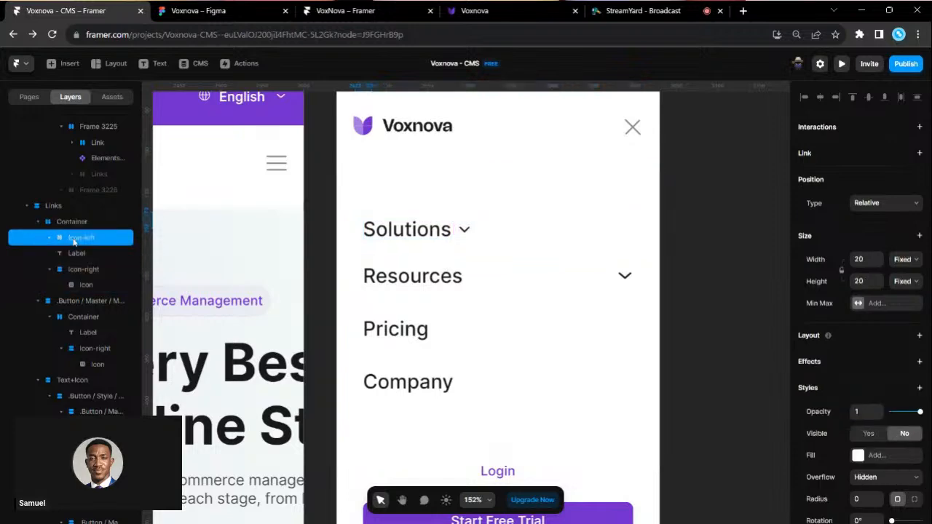
key(Delete)
click(88, 223)
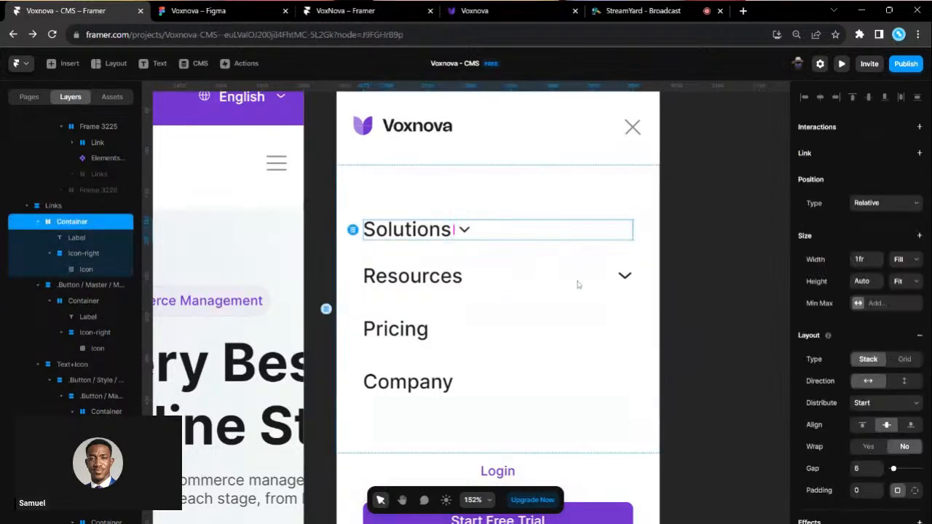
scroll(843, 385, down, 1)
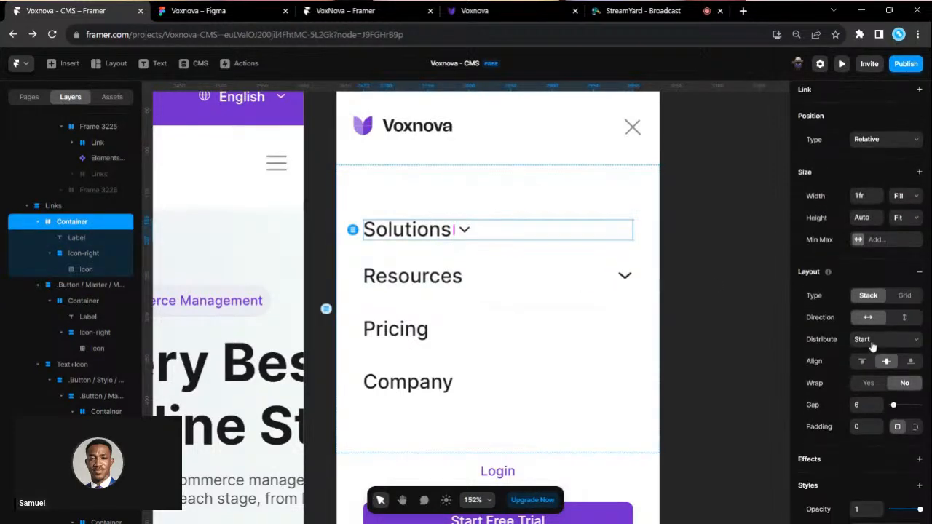
click(878, 385)
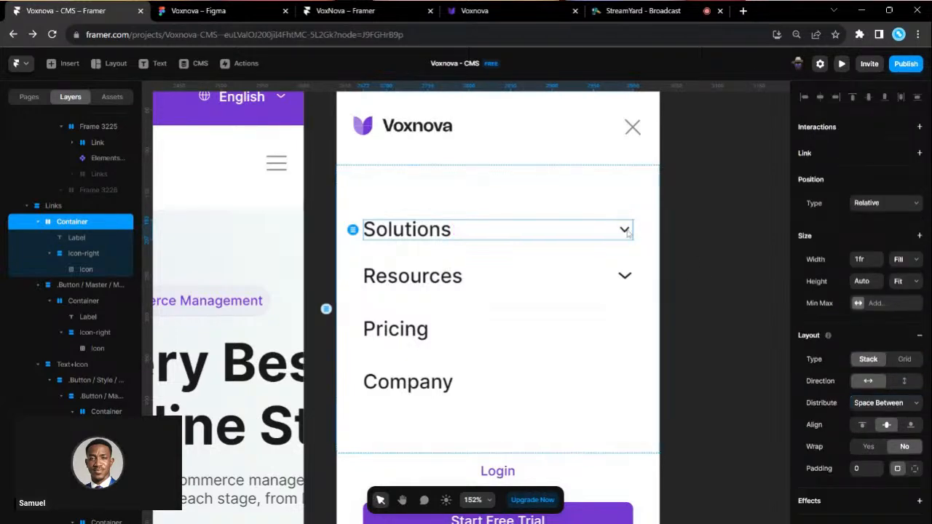
- Lock the Solutions chevron's aspect ratio and set its width to 16 (about 16×9)
click(102, 268)
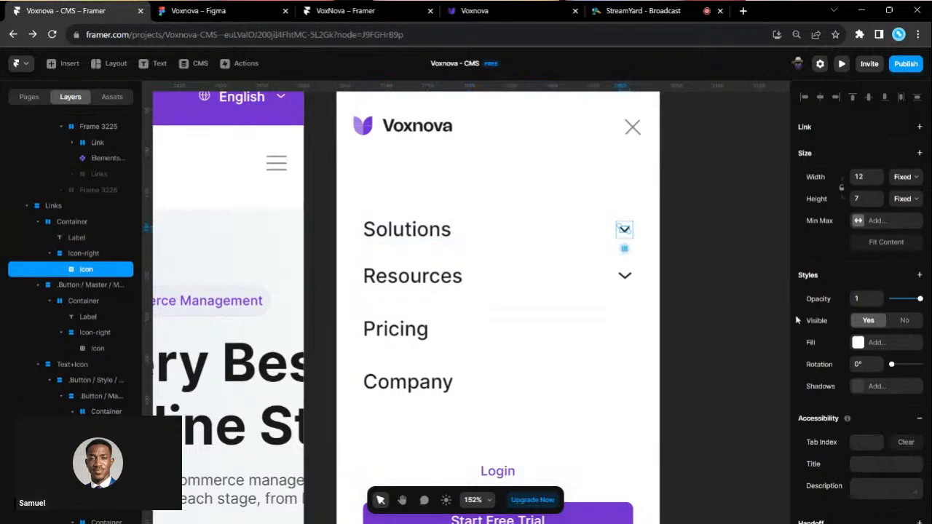
click(843, 187)
click(859, 177)
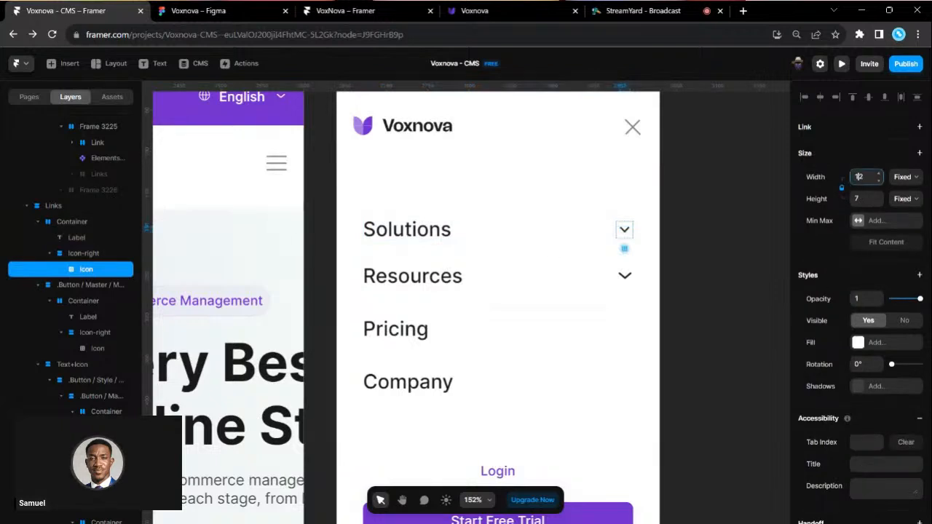
text(16)
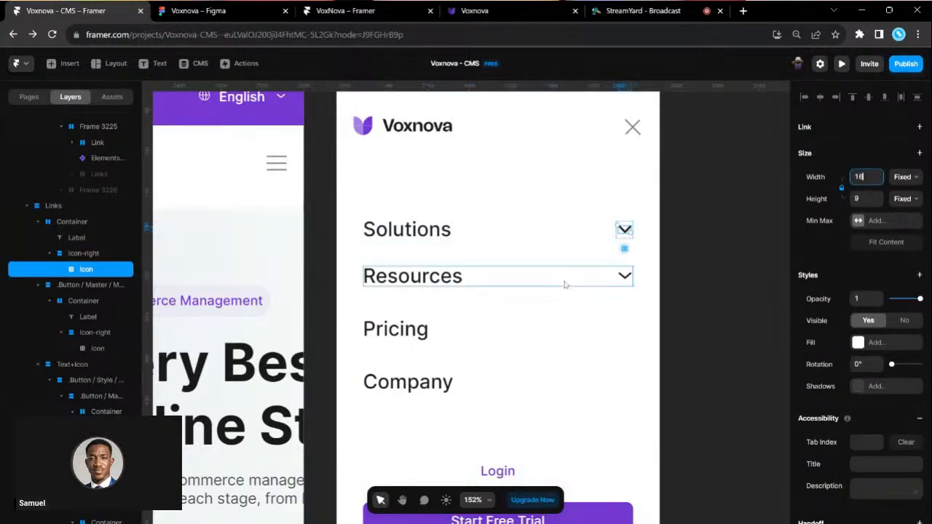
click(693, 279)
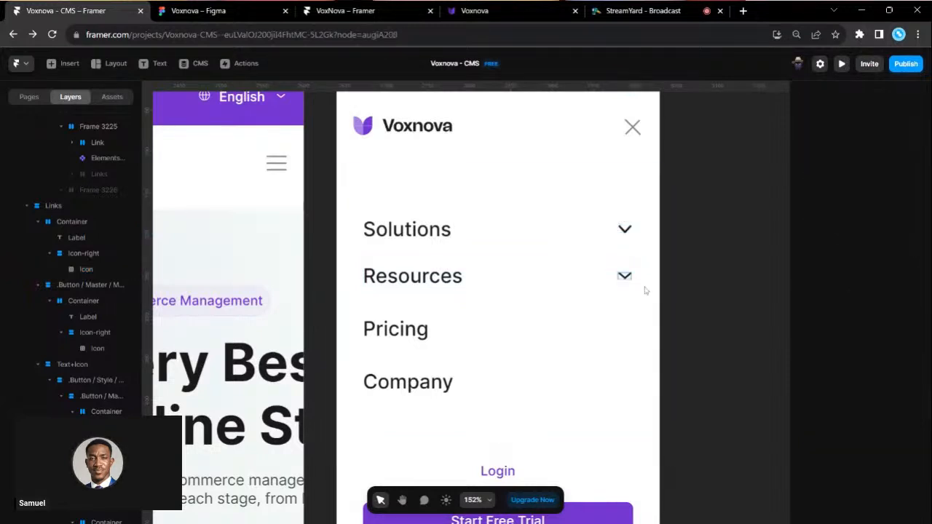
- Set the gap between rows in the Links stack to 20
scroll(648, 397, down, 2)
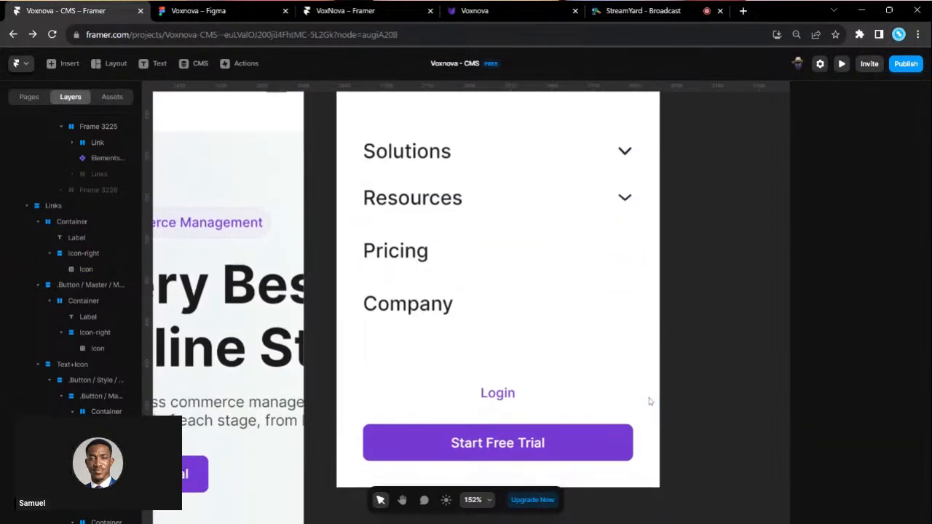
scroll(649, 399, down, 5)
scroll(630, 266, up, 2)
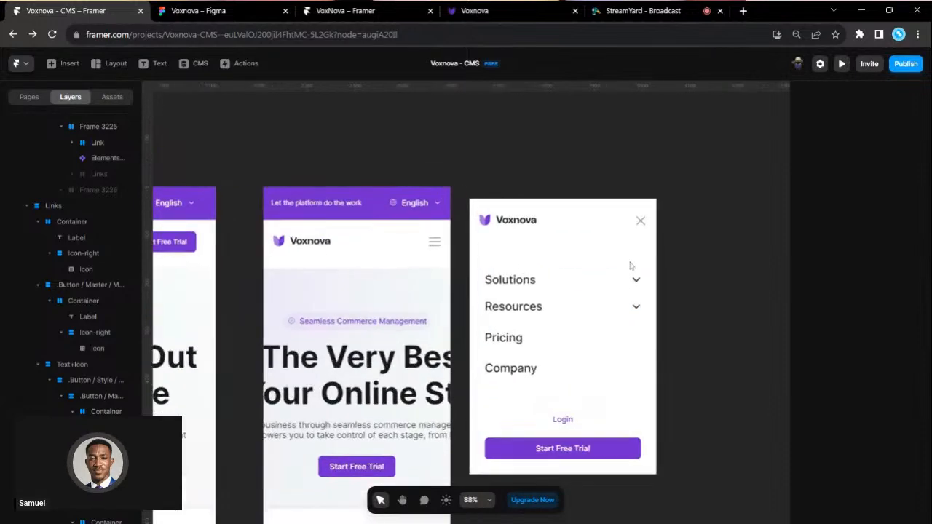
scroll(555, 308, up, 1)
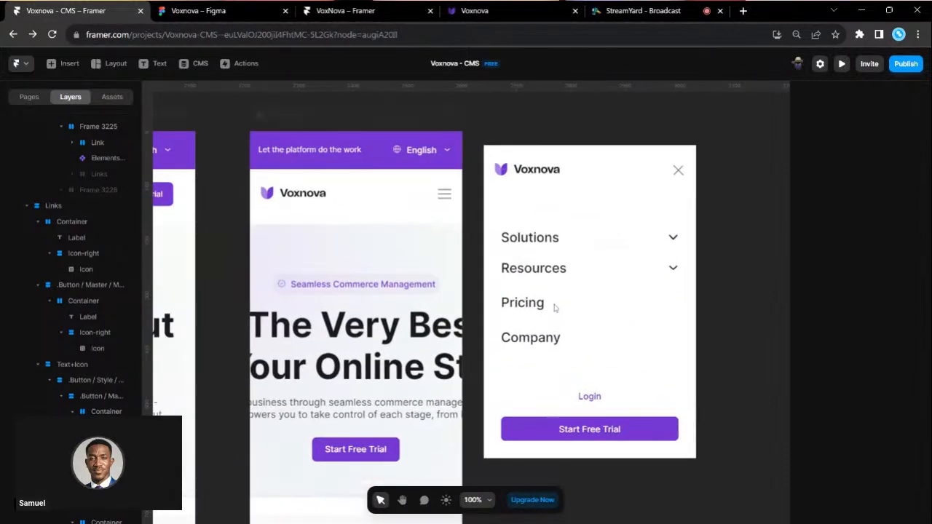
click(663, 331)
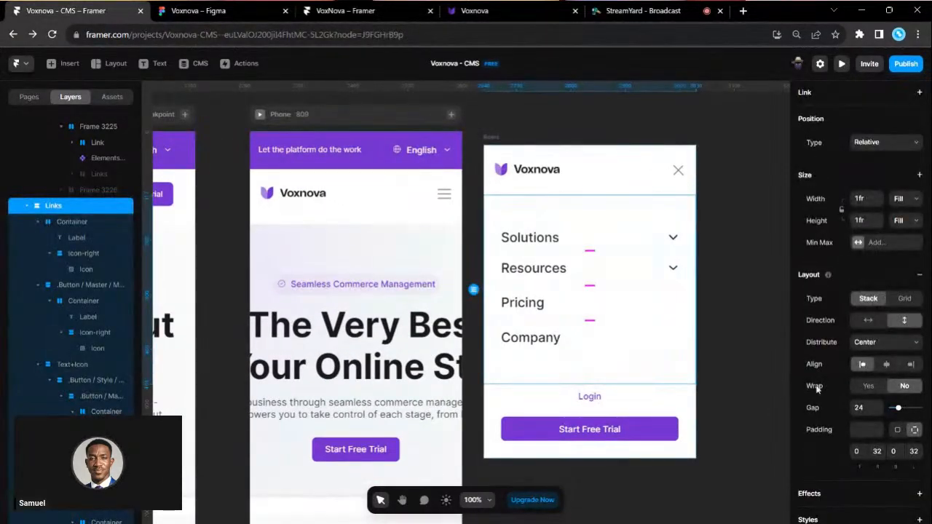
click(859, 408)
text(20)
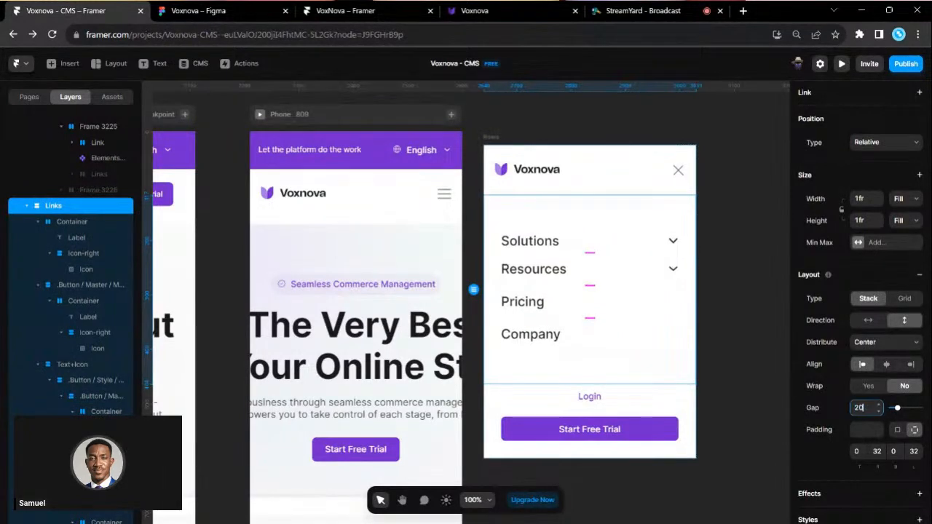
- Drag the Rows menu frame's bottom edge up so it fits its contents
click(492, 138)
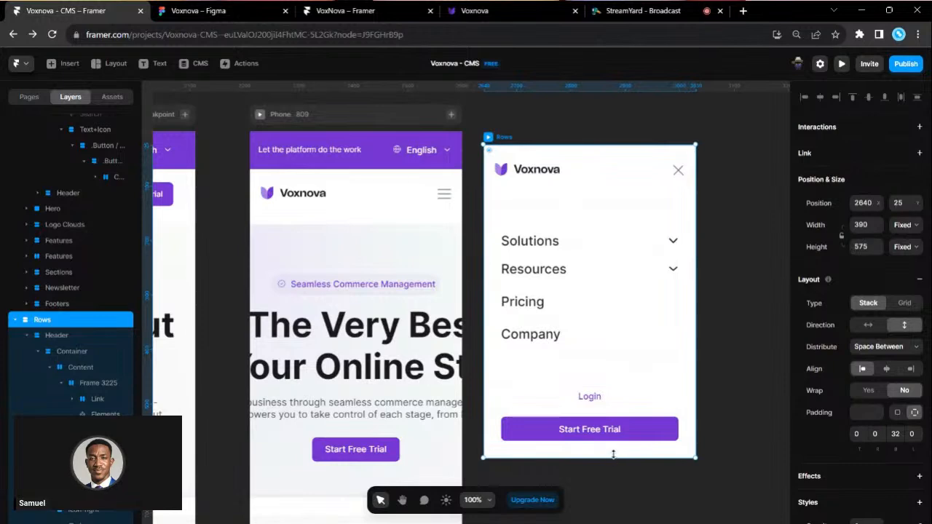
drag(614, 450, 618, 431)
drag(619, 422, 623, 413)
click(634, 443)
scroll(594, 266, left, 2)
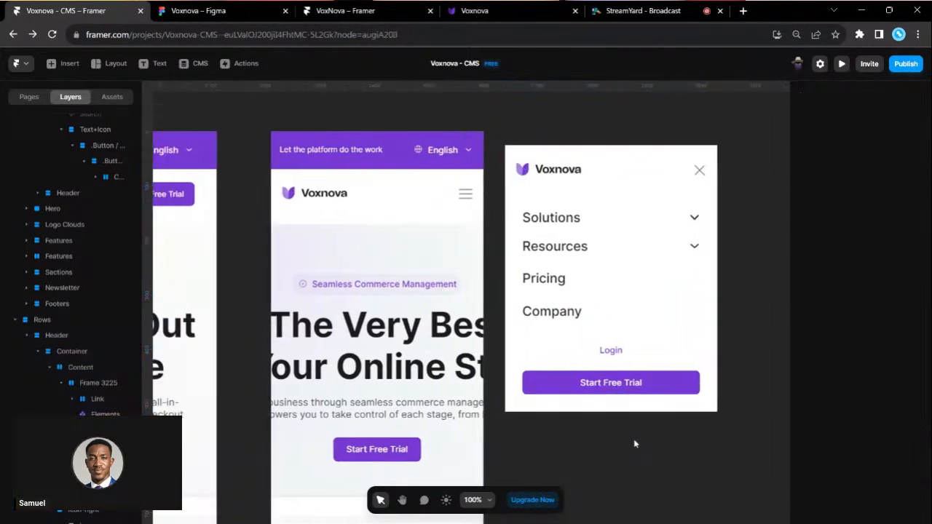
scroll(594, 265, right, 2)
scroll(595, 265, up, 2)
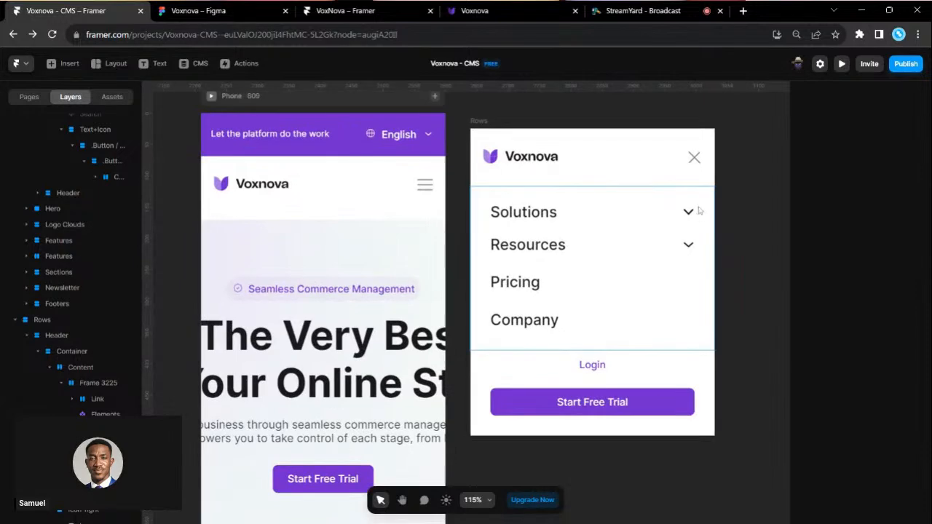
scroll(699, 210, up, 1)
scroll(698, 208, up, 3)
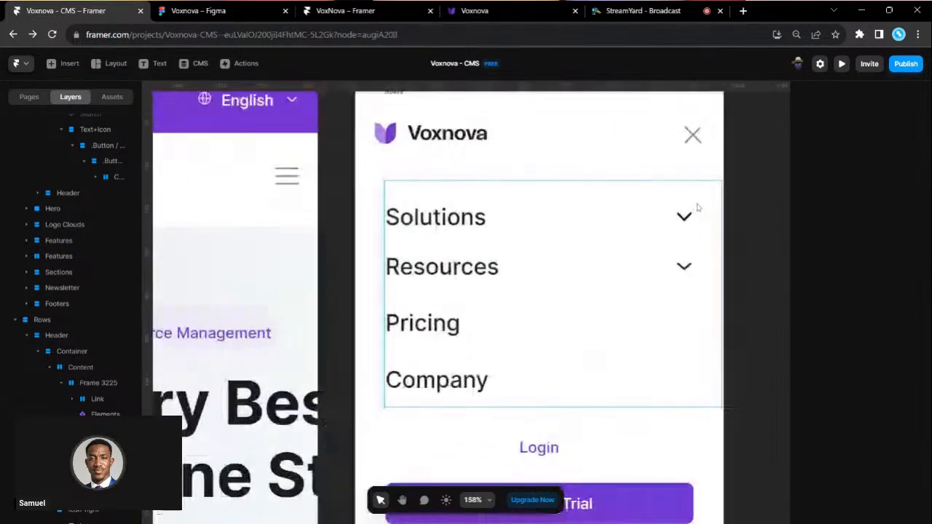
- Compare the Resources and Solutions chevrons, duplicating the Solutions chevron and deleting the copy
click(684, 270)
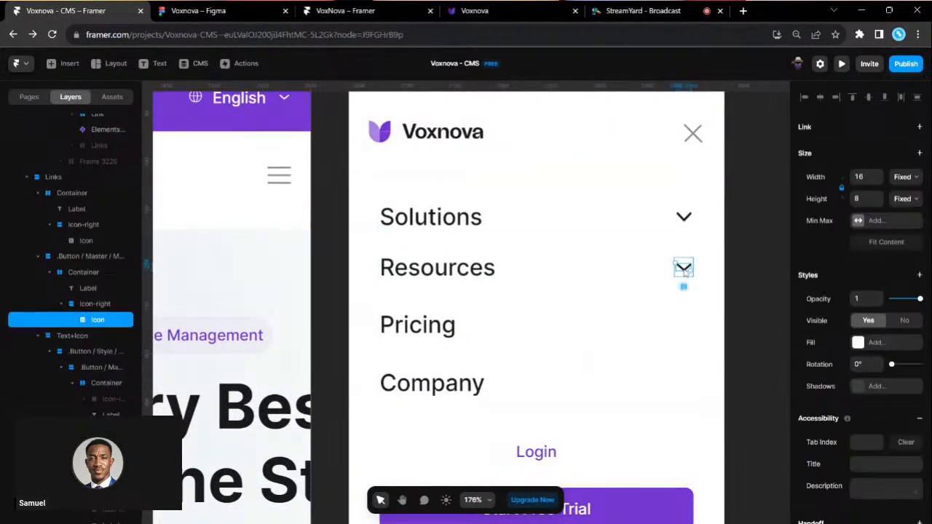
click(684, 218)
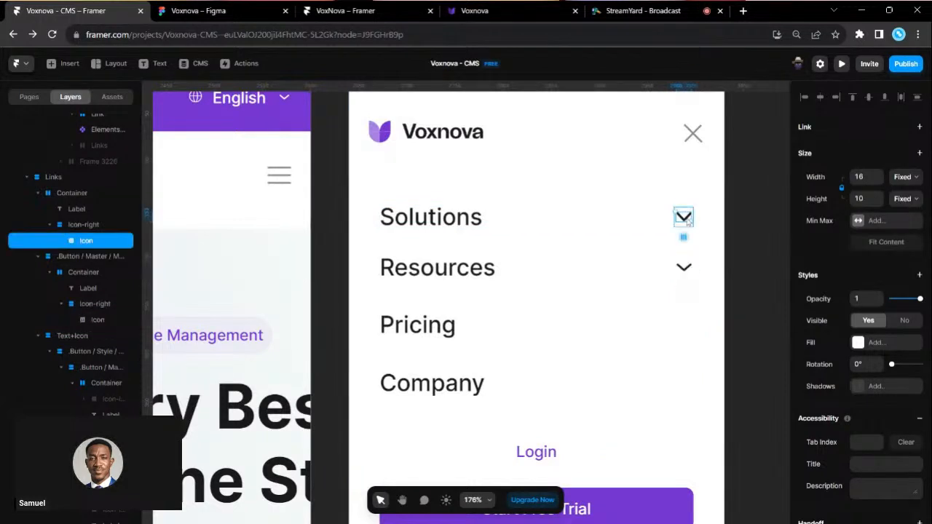
key(ctrl+d)
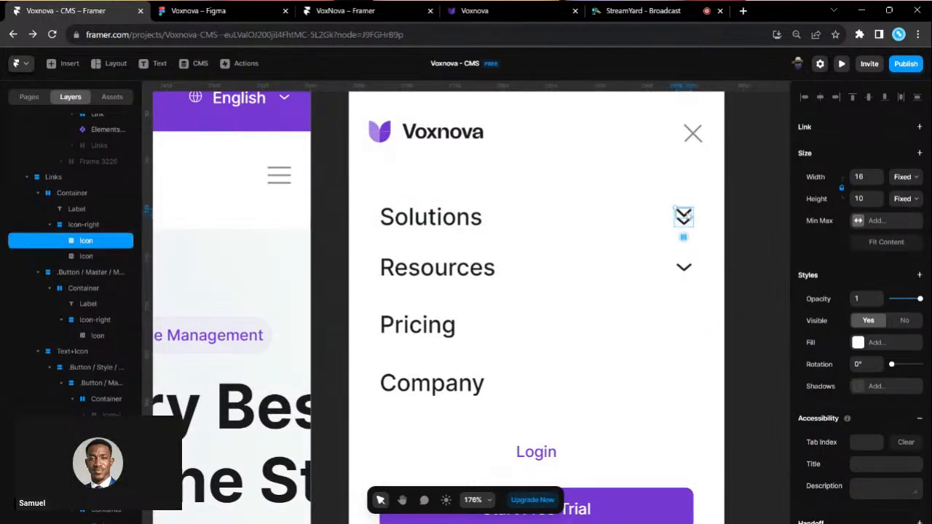
key(Delete)
scroll(663, 314, down, 5)
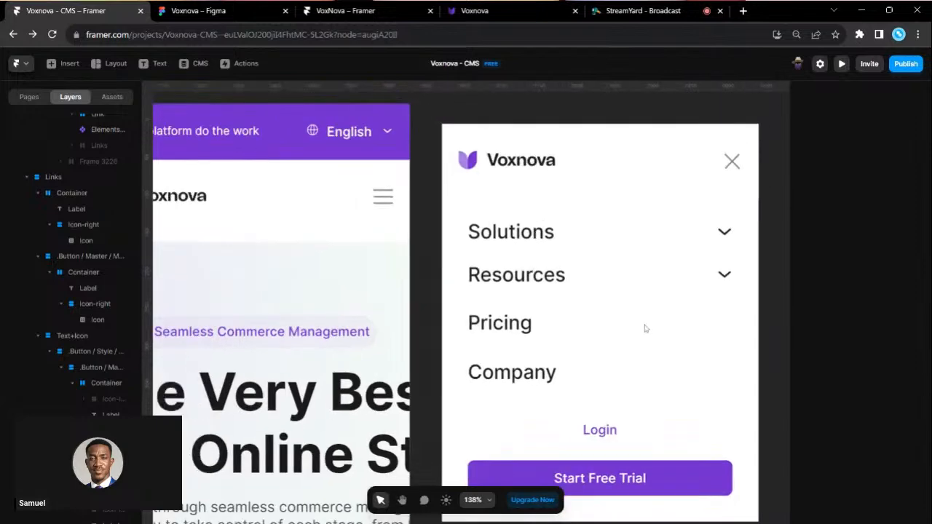
scroll(645, 328, down, 4)
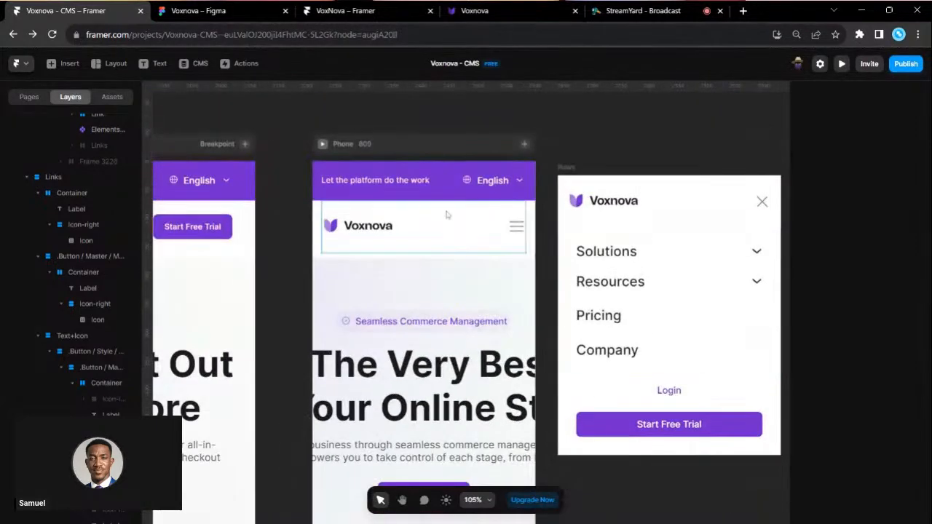
- Add a Tap overlay to the hamburger icon and remove the standalone Rows frame from the canvas
click(516, 226)
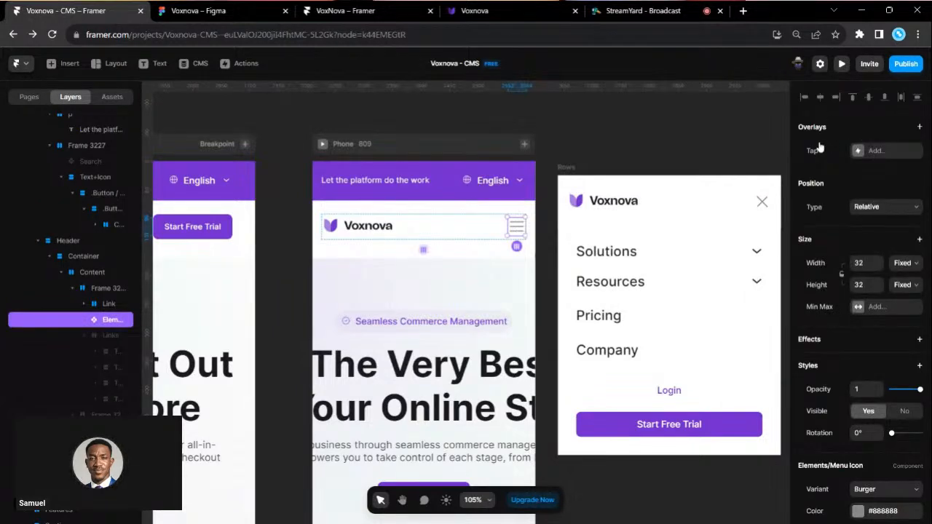
click(857, 152)
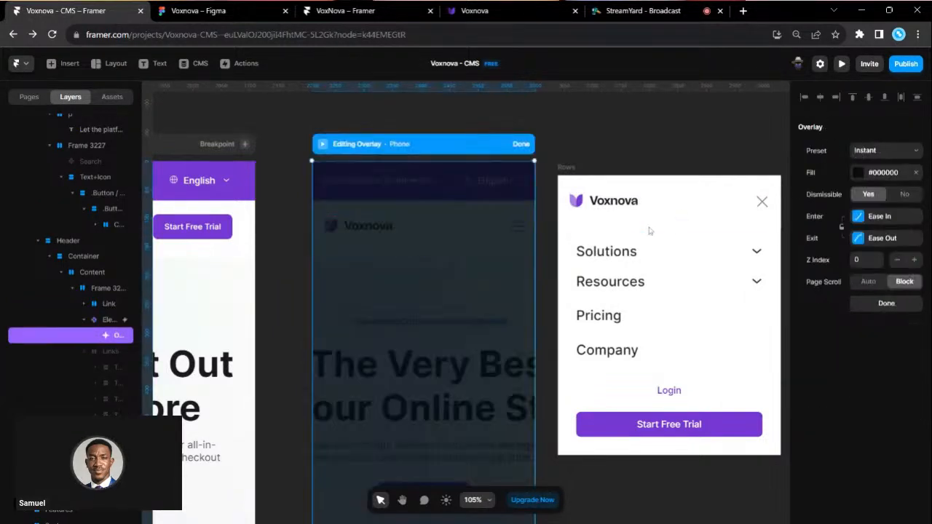
click(567, 167)
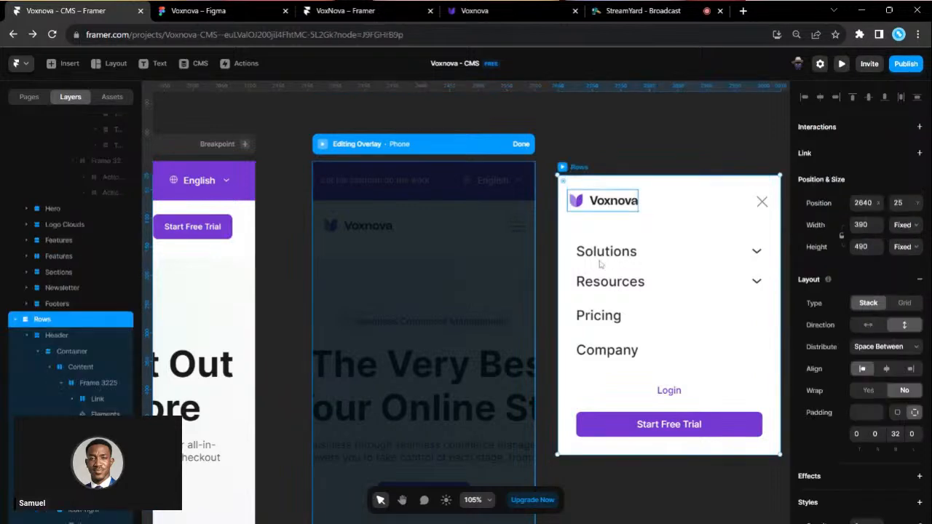
key(Delete)
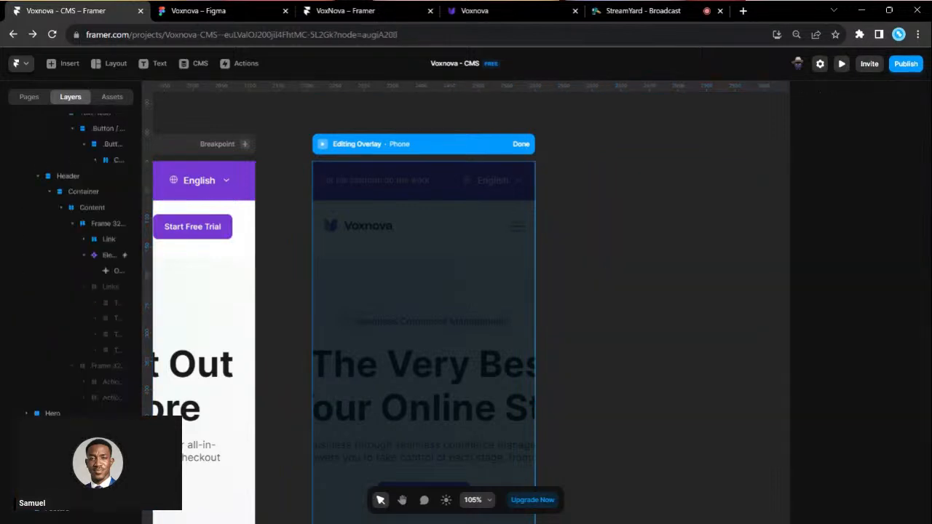
click(397, 149)
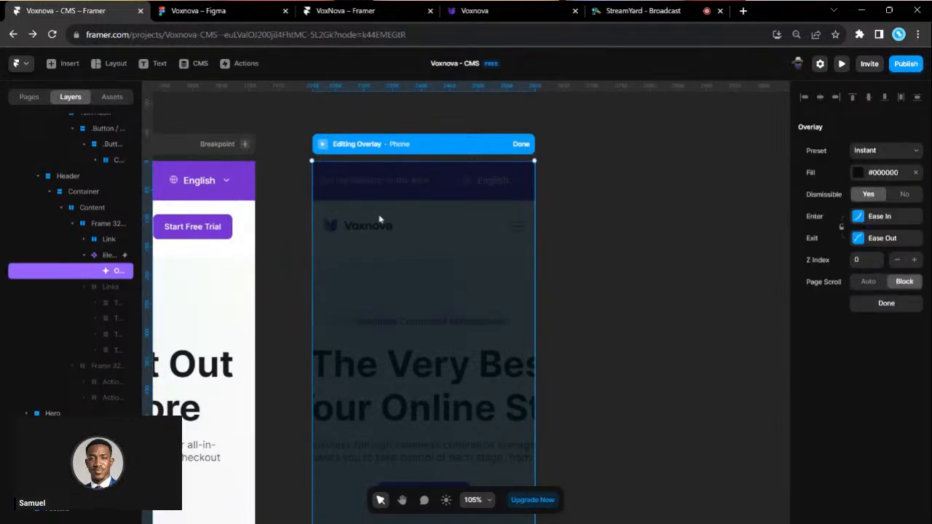
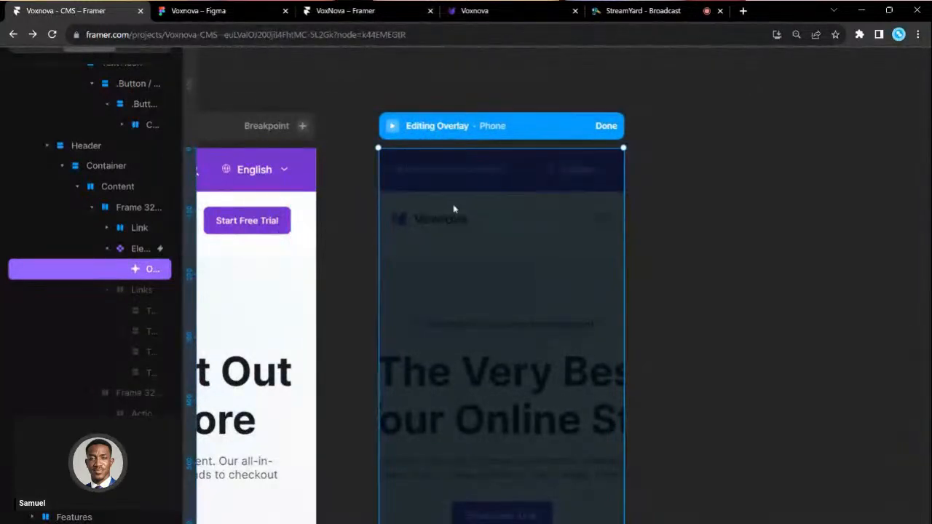
- Paste the copied mobile menu into the Phone overlay and select its close X icon
key(ctrl+v)
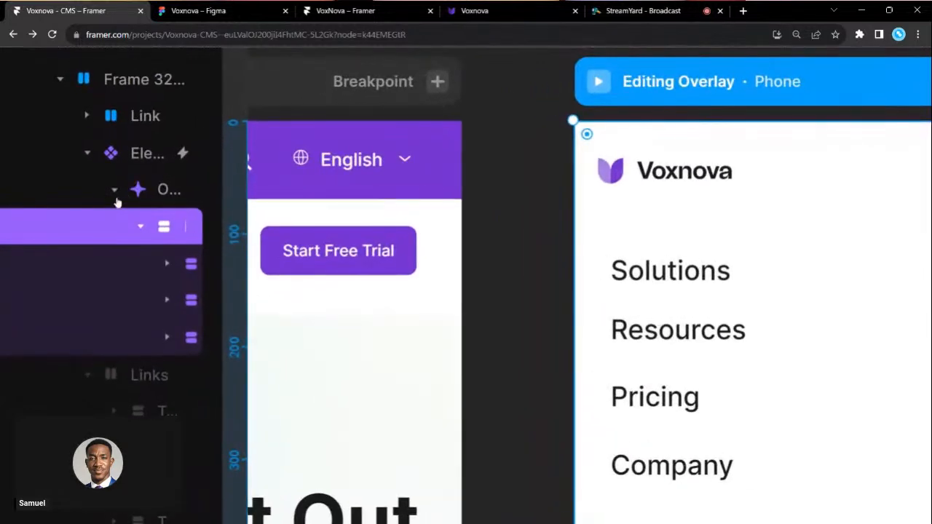
click(122, 187)
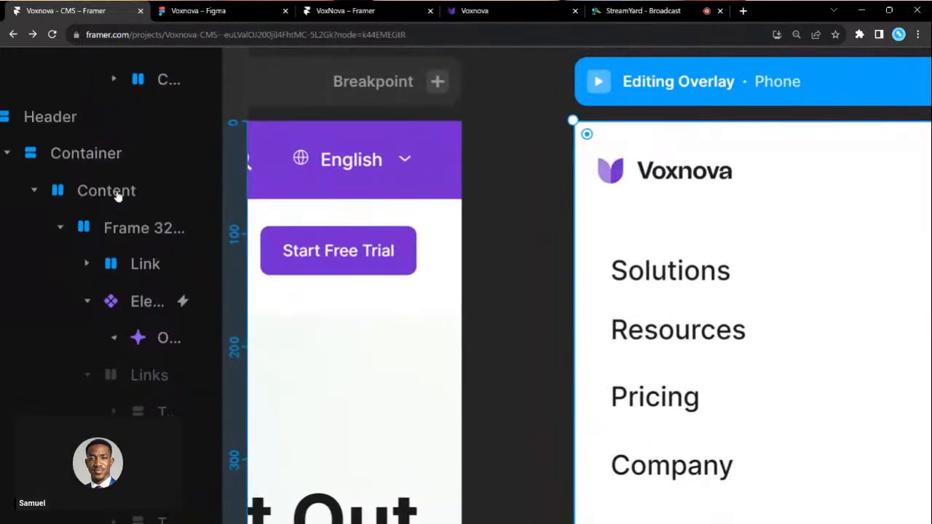
click(114, 337)
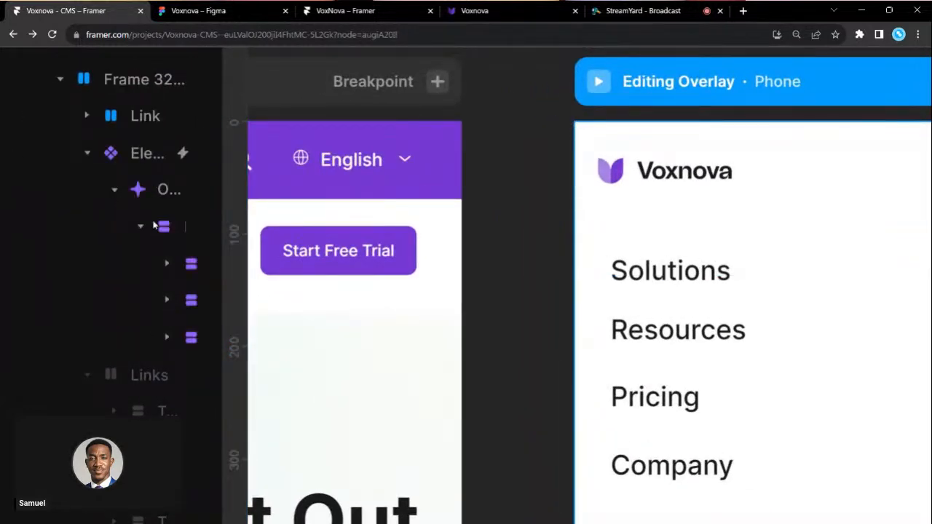
scroll(155, 226, down, 5)
scroll(451, 225, up, 1)
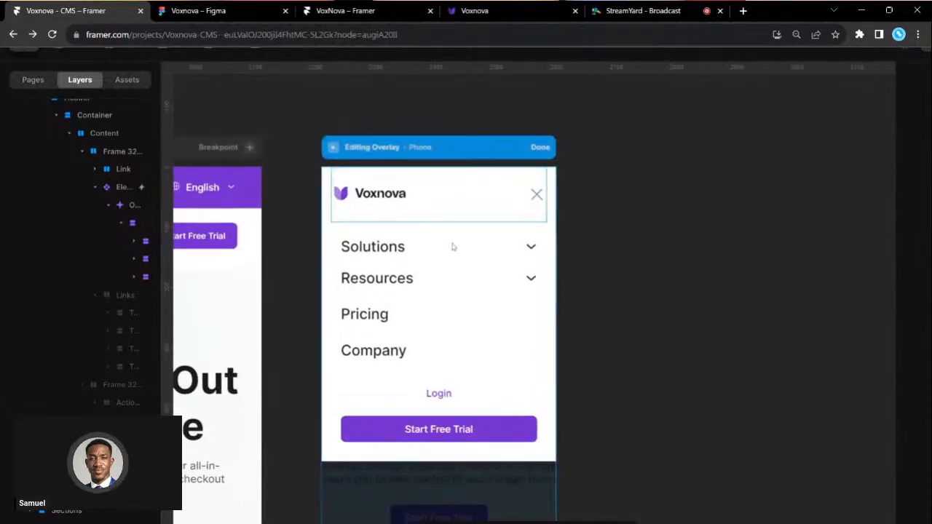
click(536, 194)
scroll(536, 195, down, 2)
scroll(537, 197, down, 2)
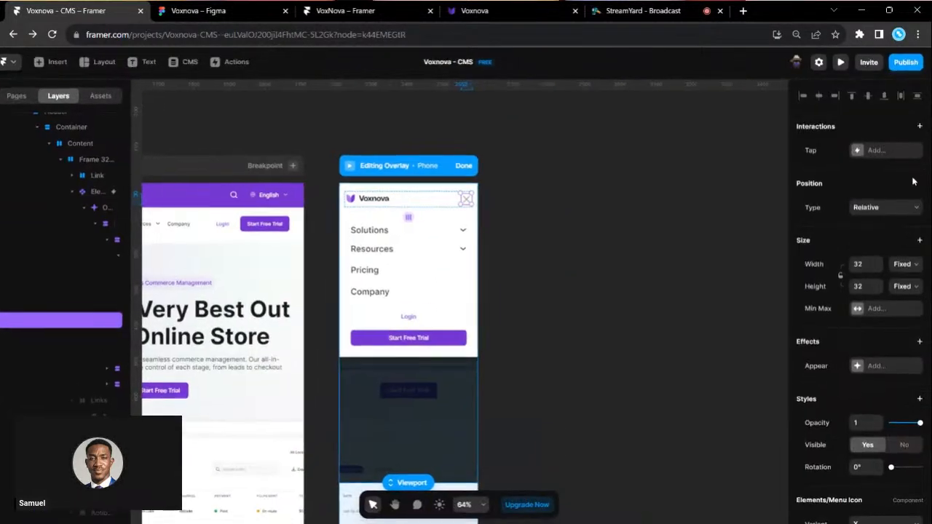
- Set the close icon's Tap interaction to Close Overlay
click(897, 151)
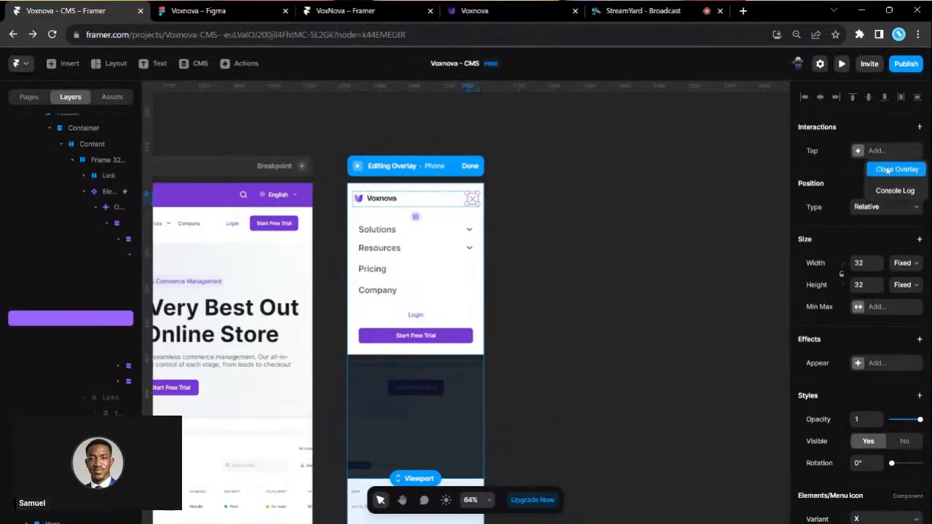
click(886, 170)
scroll(430, 228, up, 2)
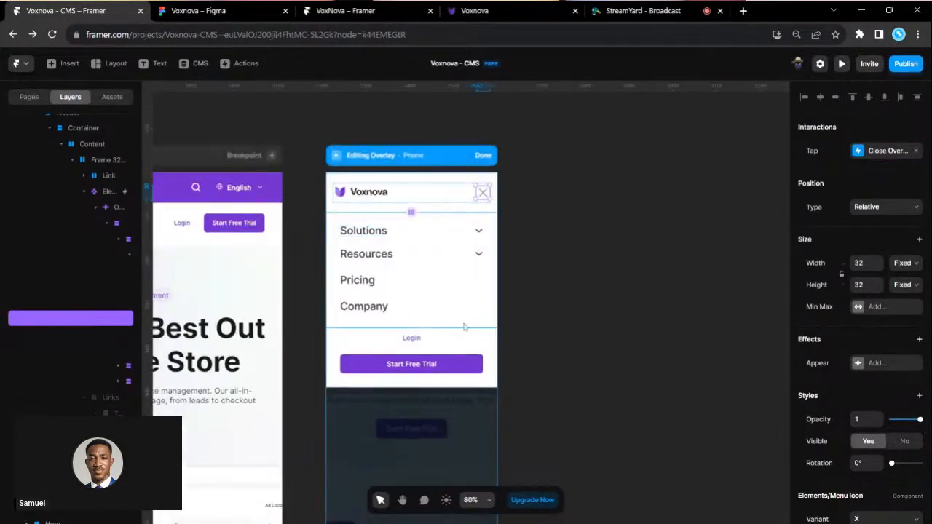
- Drop the overlay backdrop's fill opacity to 0% so it is fully transparent
click(89, 207)
scroll(401, 444, down, 2)
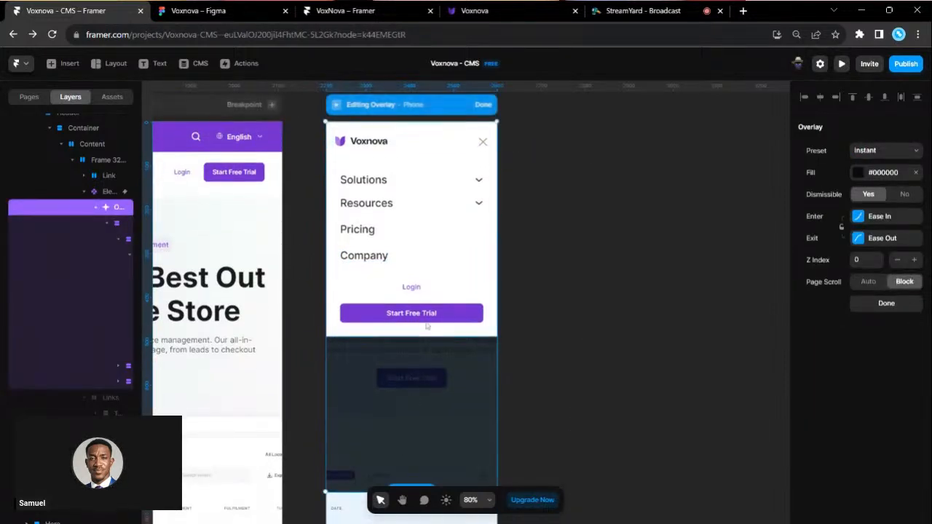
scroll(427, 326, up, 1)
scroll(427, 326, left, 2)
scroll(427, 326, down, 1)
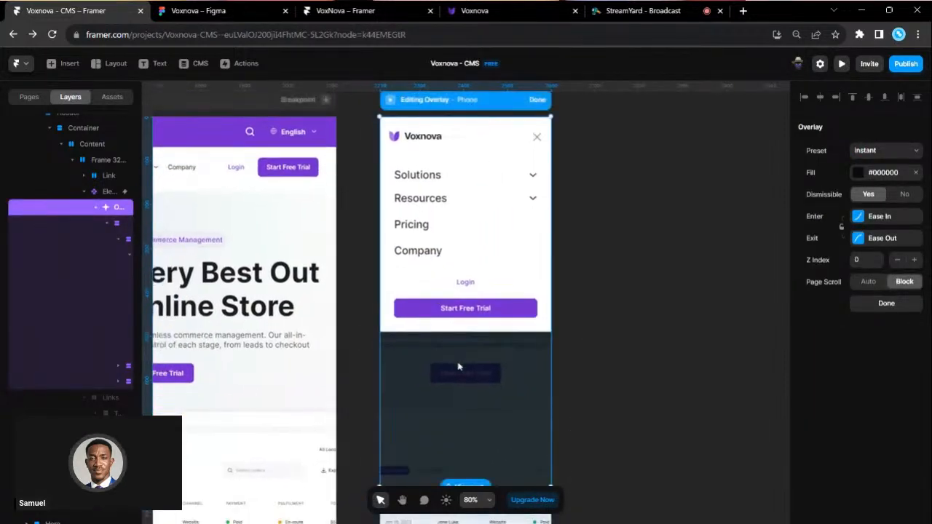
scroll(459, 366, up, 2)
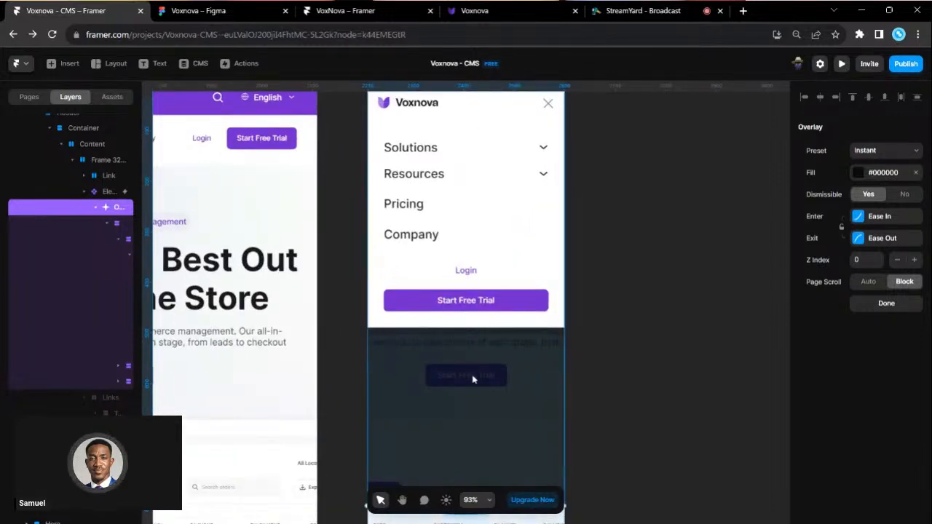
scroll(472, 379, up, 2)
scroll(474, 423, down, 1)
click(474, 421)
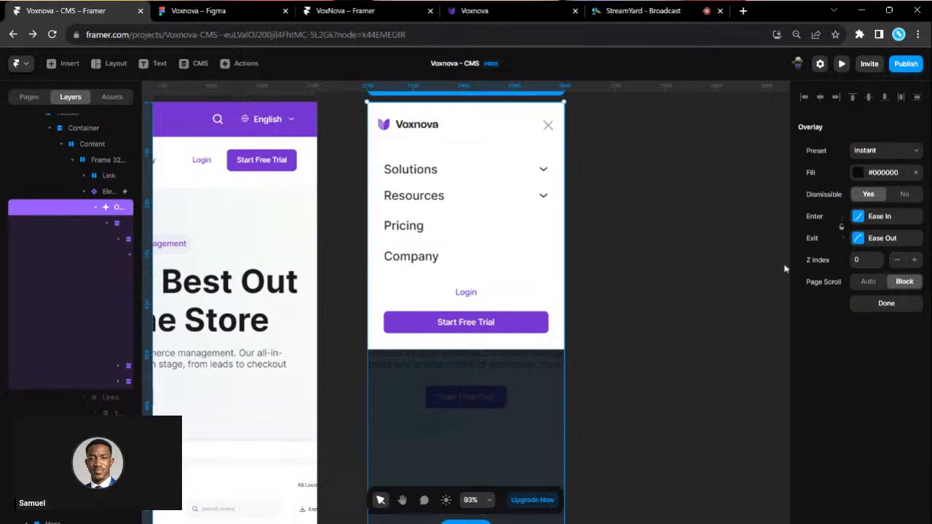
click(858, 172)
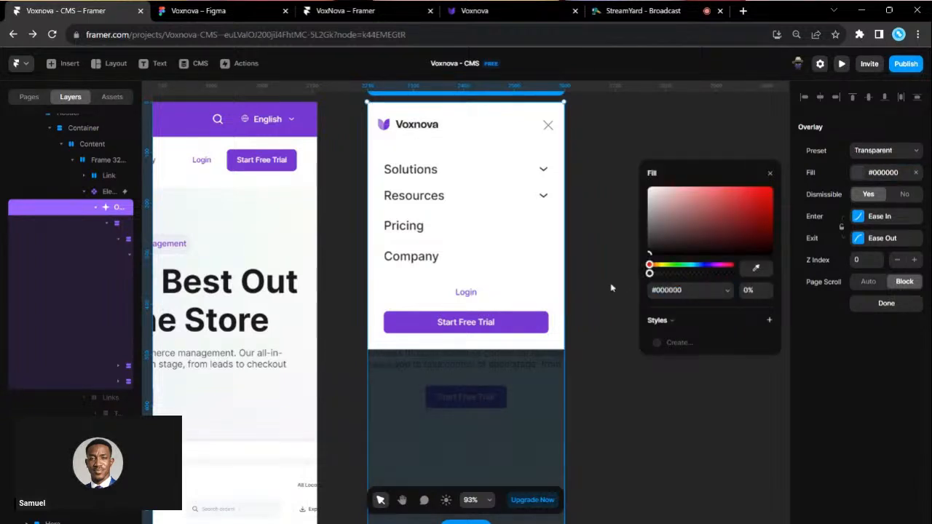
drag(712, 273, 609, 284)
click(769, 174)
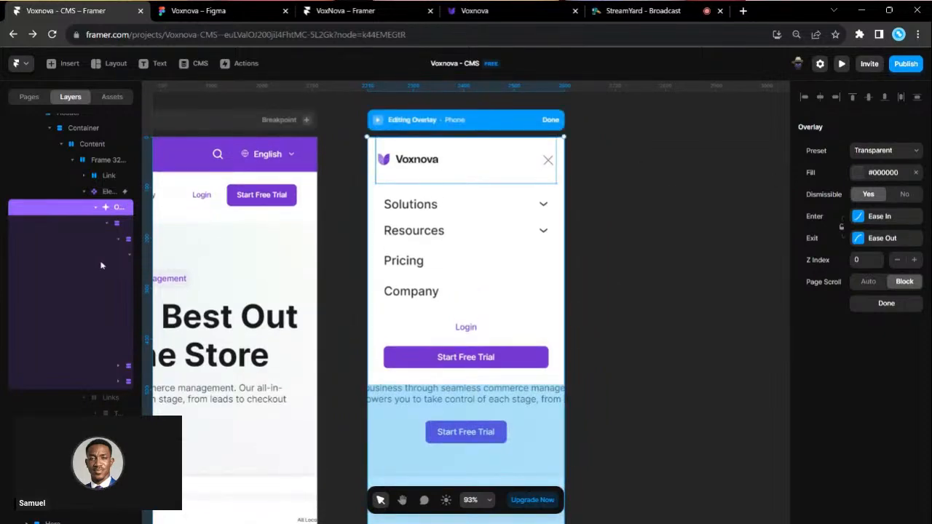
click(79, 227)
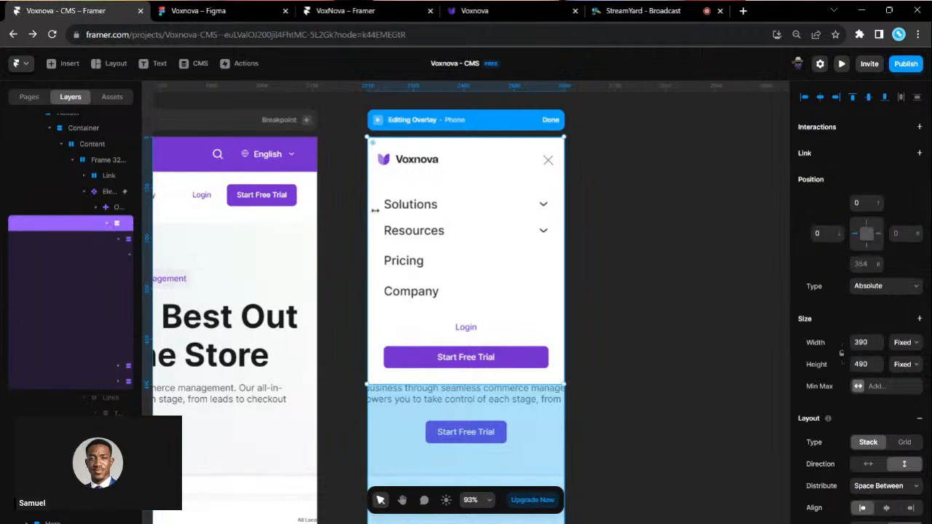
- Stretch the mobile menu panel's top edge up to the overlay's top
scroll(223, 209, left, 1)
drag(551, 137, 551, 171)
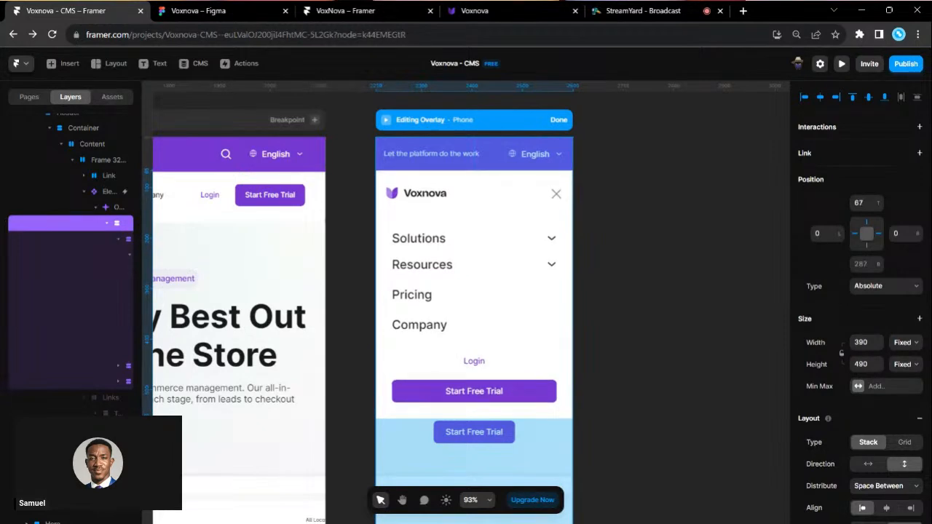
scroll(551, 171, up, 3)
scroll(502, 176, up, 2)
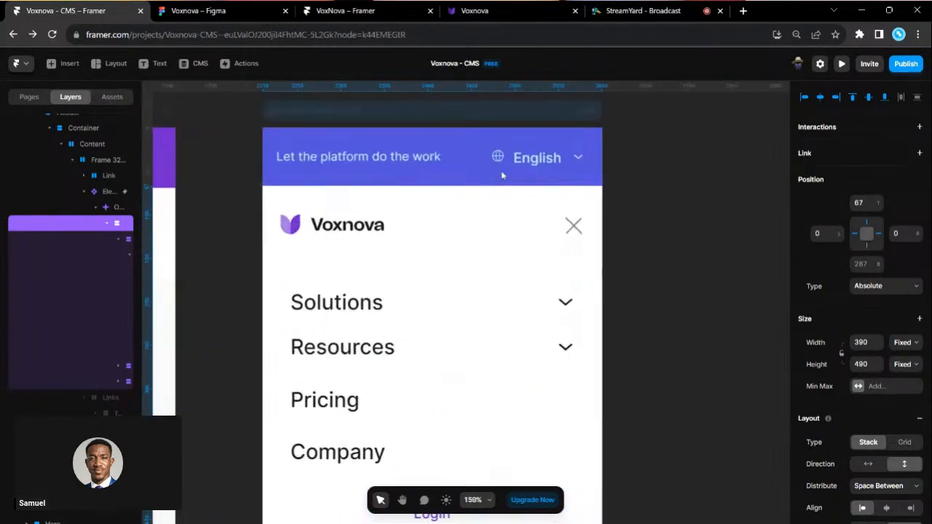
drag(494, 186, 495, 128)
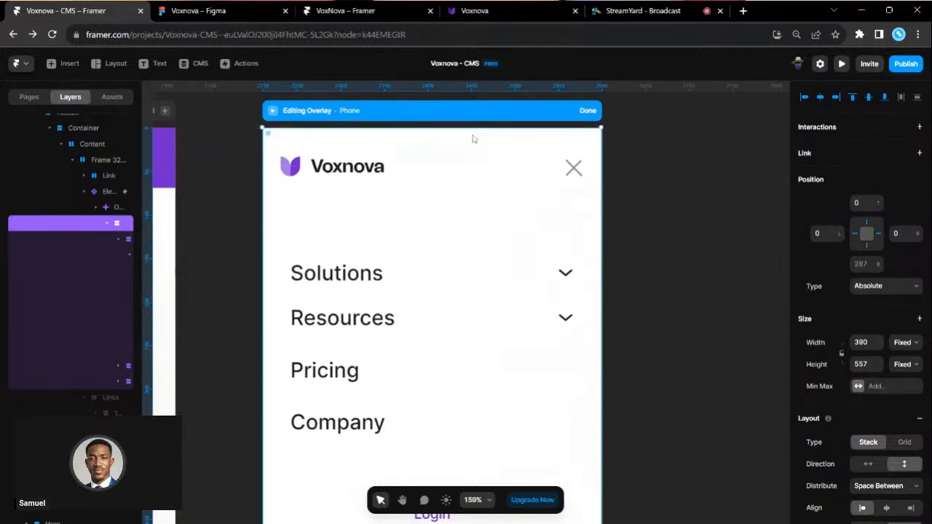
scroll(885, 366, down, 3)
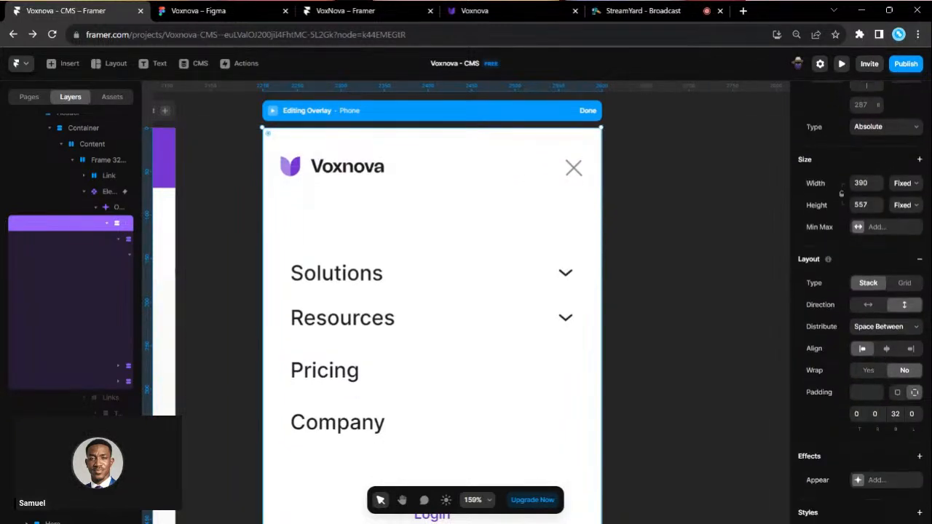
- Give the mobile menu panel 40 top padding
click(858, 414)
text(40)
key(Return)
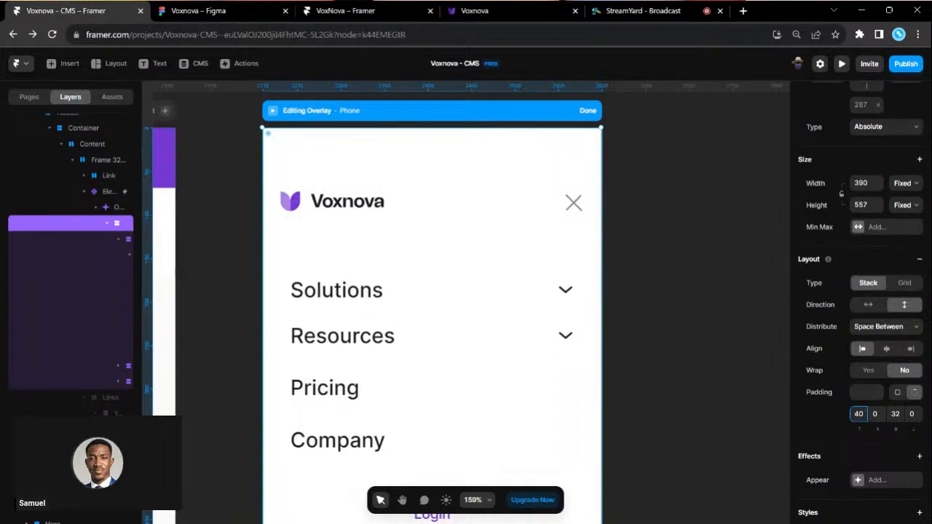
scroll(858, 327, up, 3)
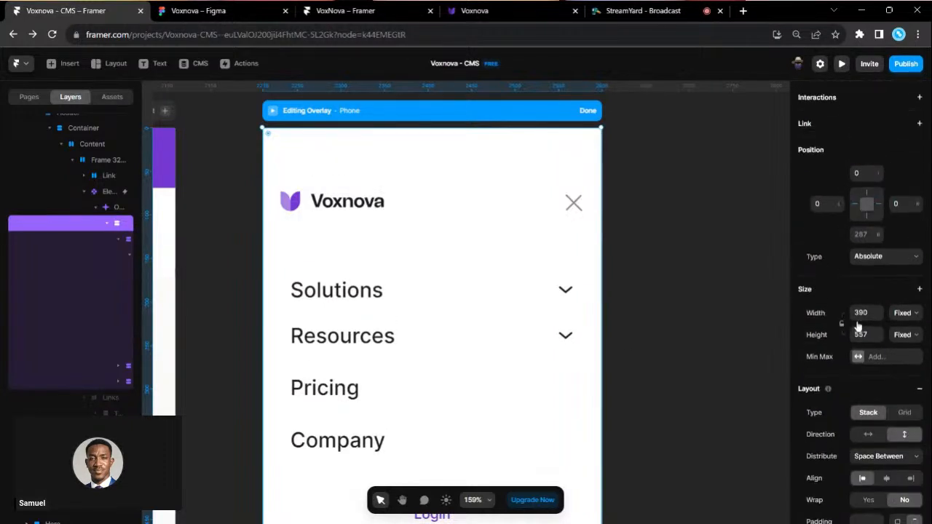
scroll(858, 326, down, 5)
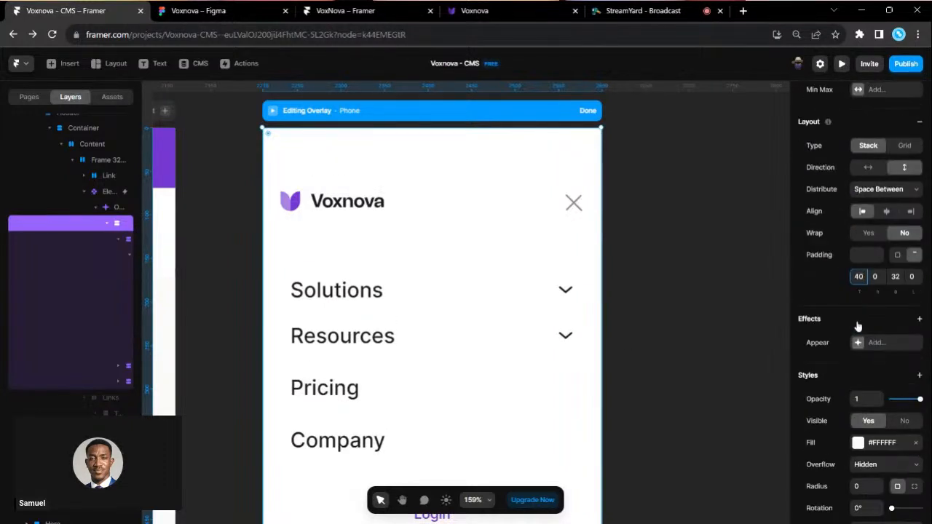
click(858, 443)
- Make the menu panel's white fill semi-transparent
drag(731, 434, 692, 435)
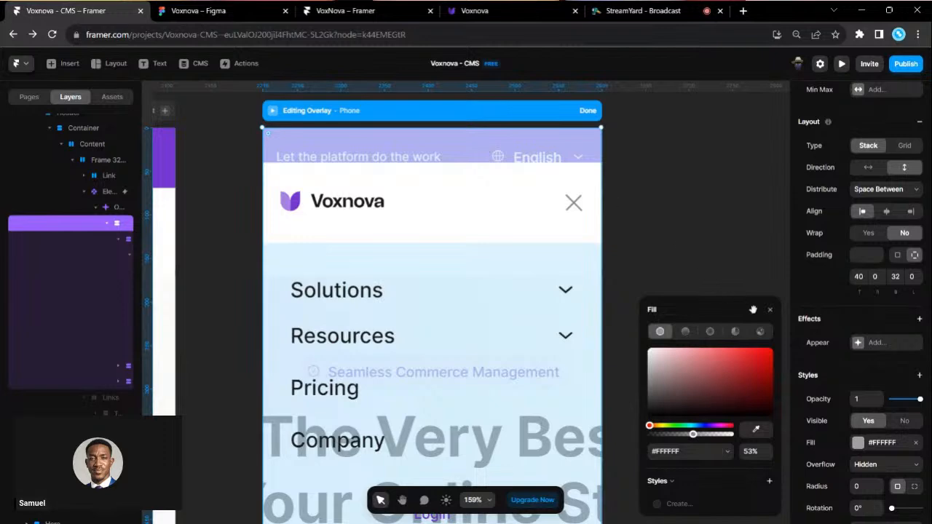
click(768, 311)
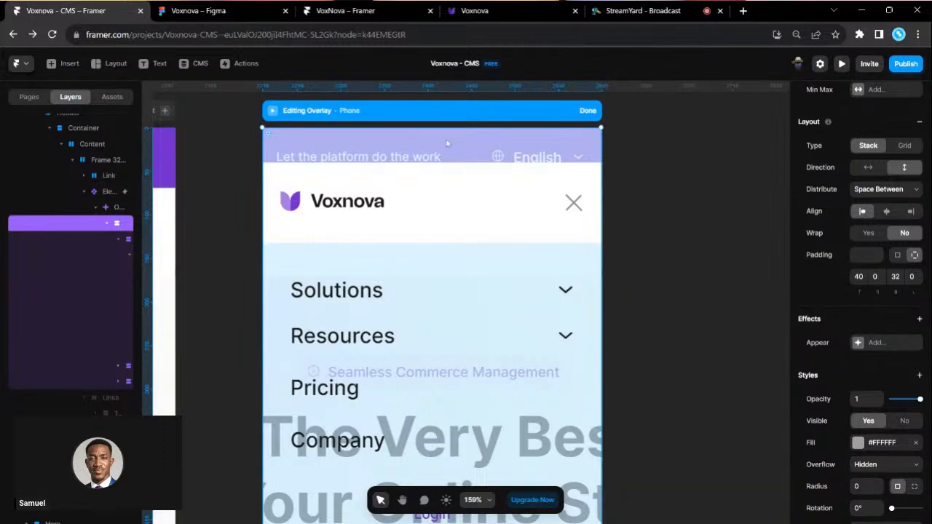
scroll(862, 409, down, 3)
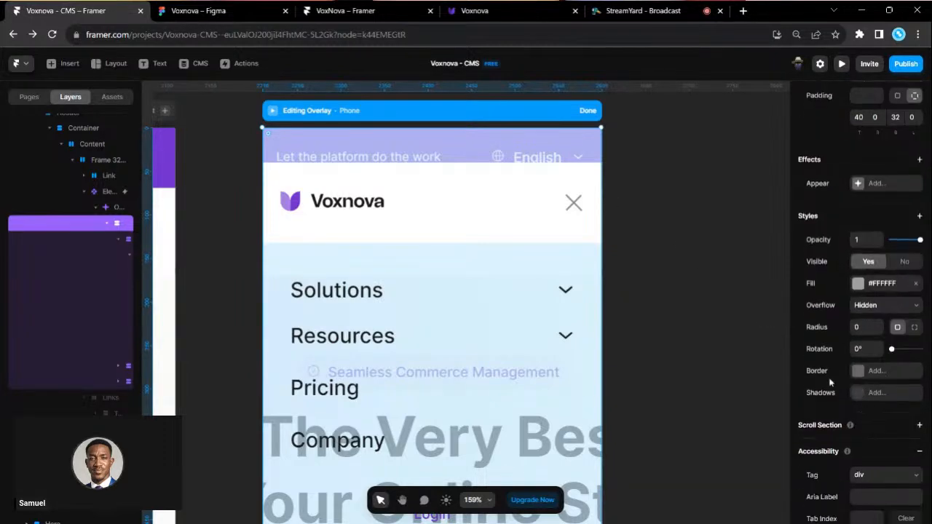
- Try several top padding values on the menu panel, settling on 70
click(858, 117)
text(48)
key(Return)
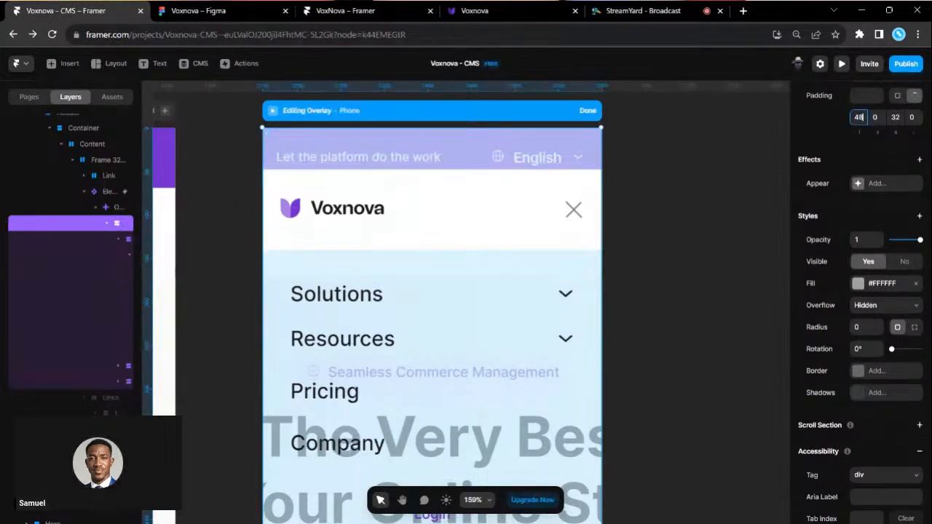
text(56)
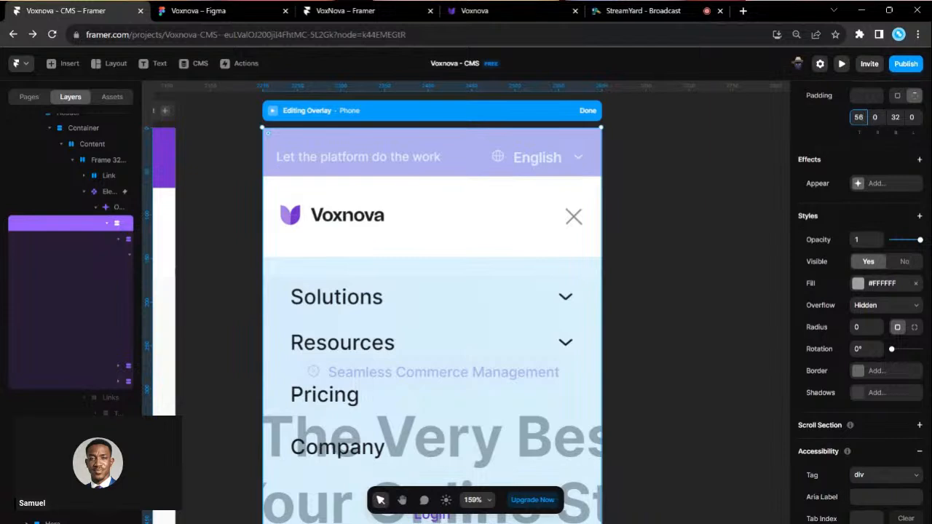
text(64)
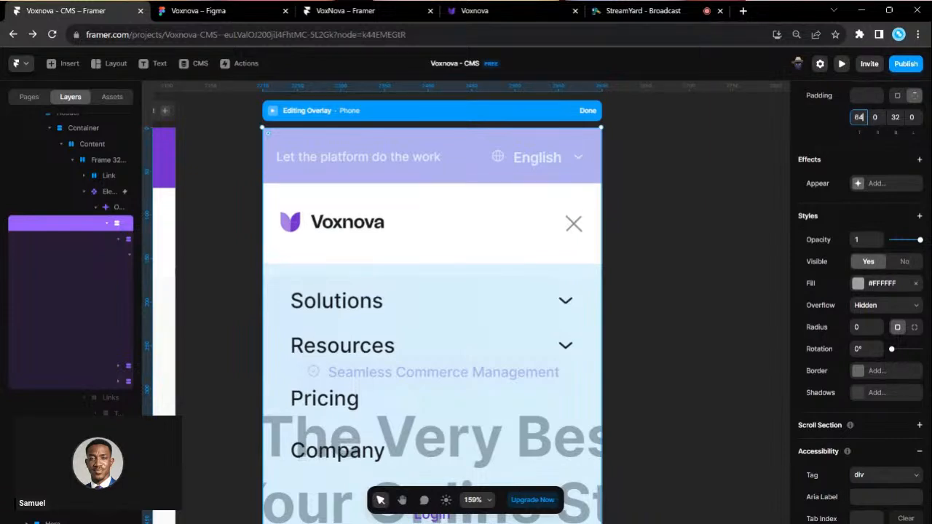
key(BackSpace)
key(BackSpace)
key(Return)
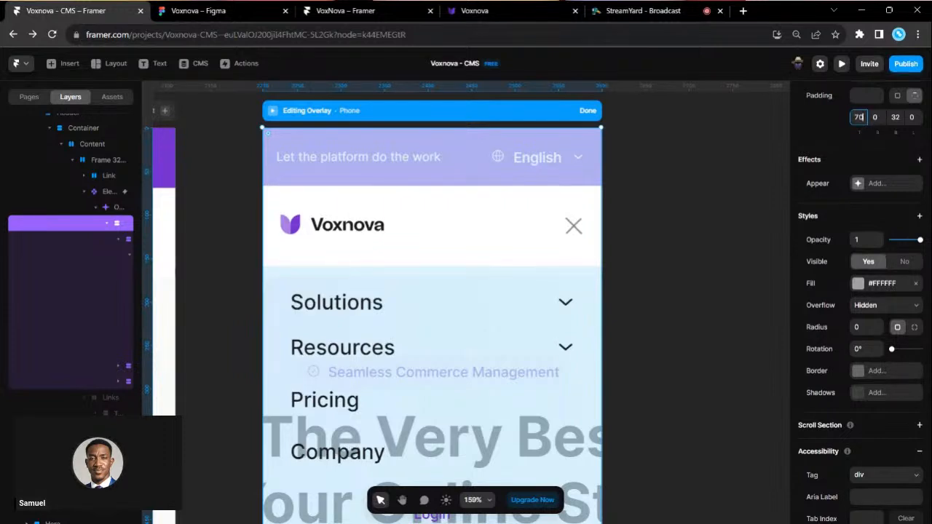
key(Return)
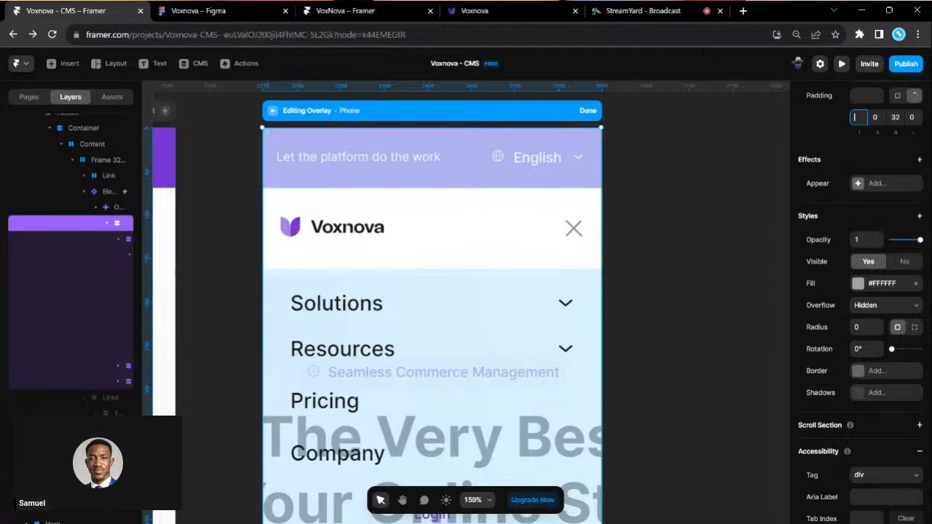
key(Return)
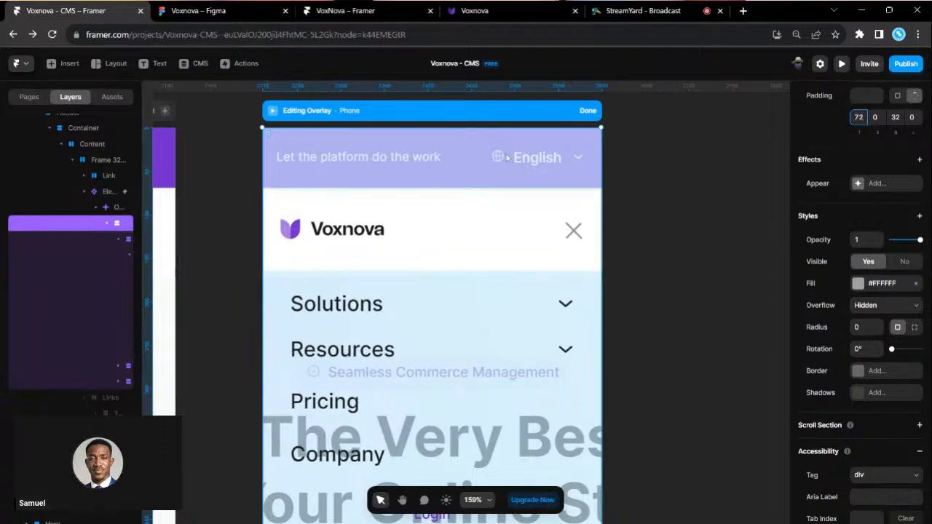
scroll(507, 158, up, 3)
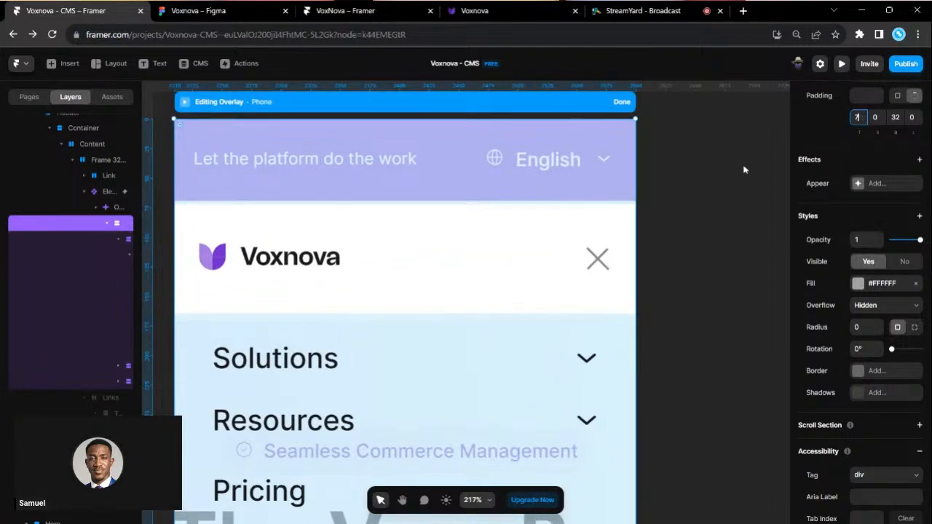
text(0)
scroll(591, 163, down, 3)
- Set the overlay background fill to fully opaque white at 100% opacity
click(862, 288)
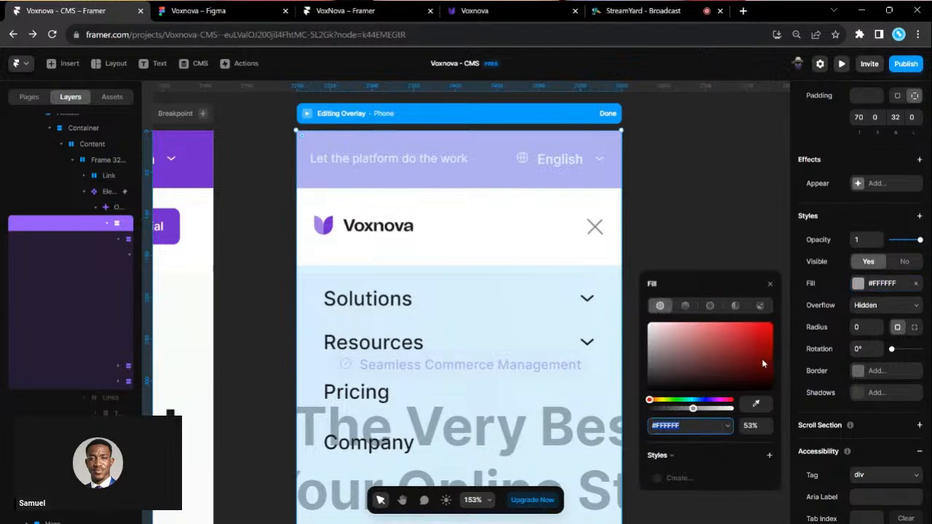
drag(694, 412, 741, 412)
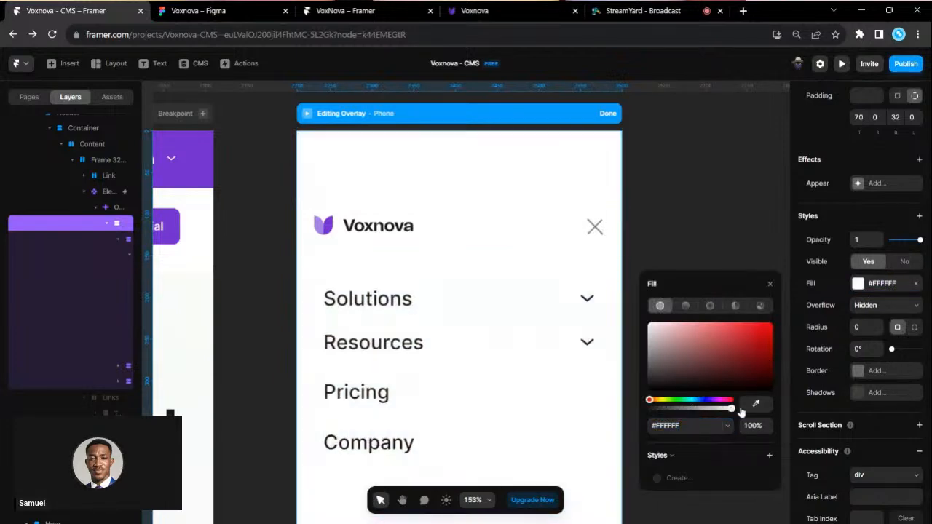
click(777, 290)
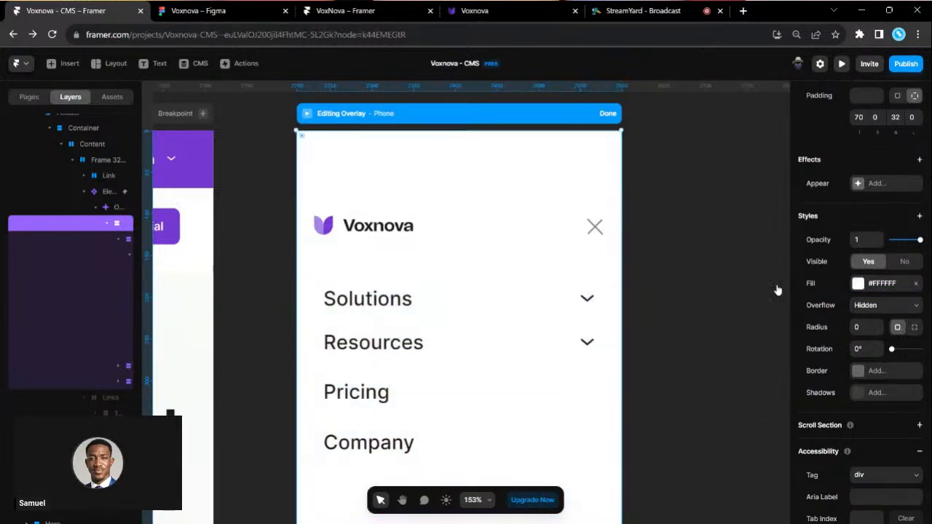
scroll(617, 193, left, 2)
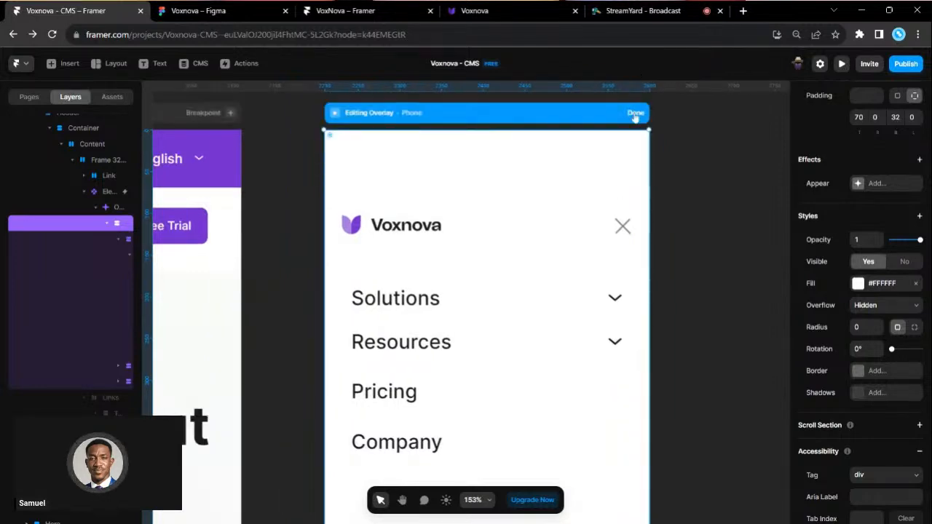
- Preview the Phone layout and toggle the hamburger menu open and closed several times
click(635, 114)
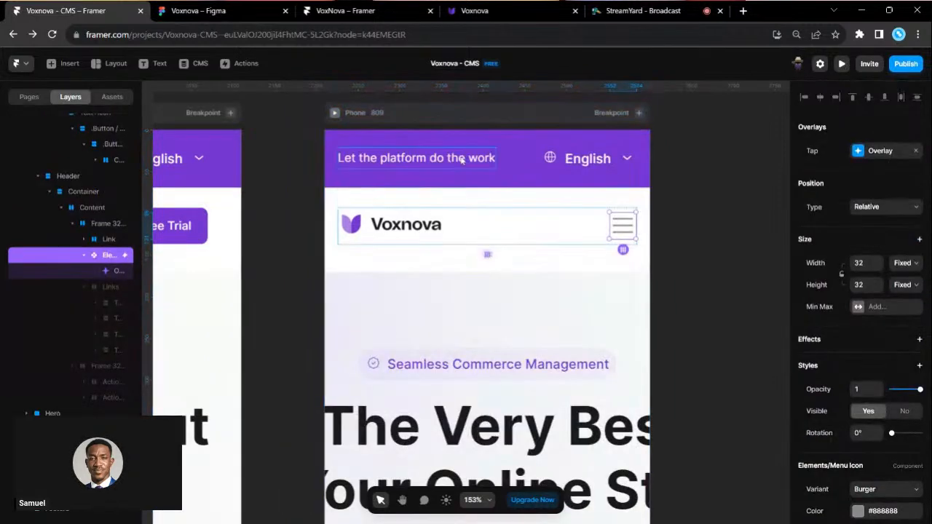
click(334, 114)
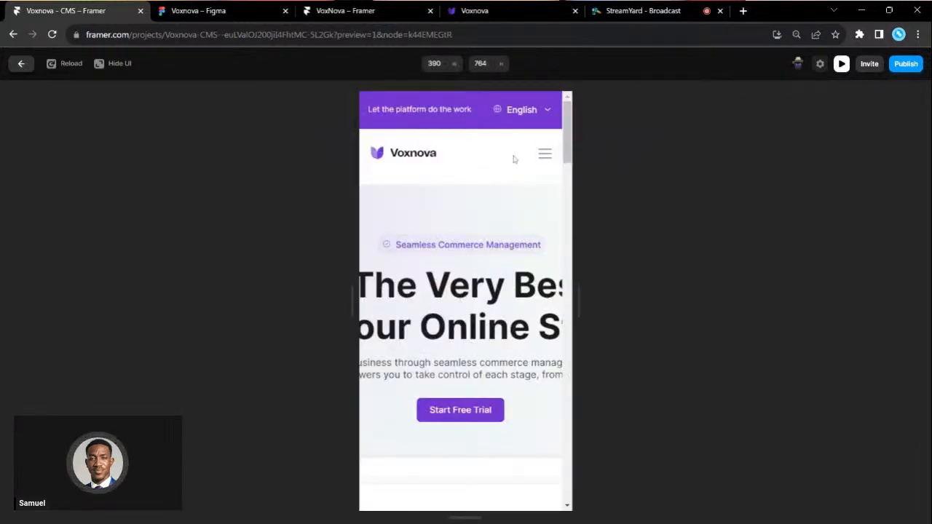
click(544, 156)
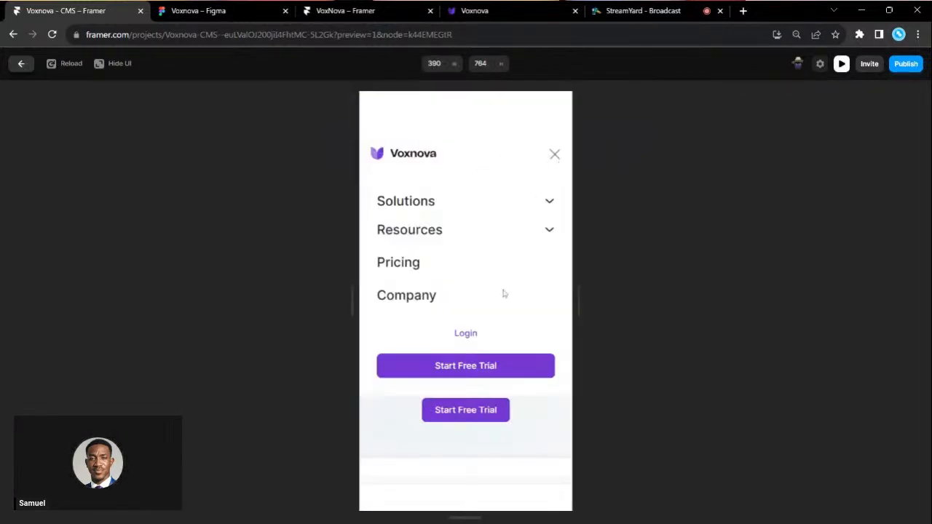
click(554, 157)
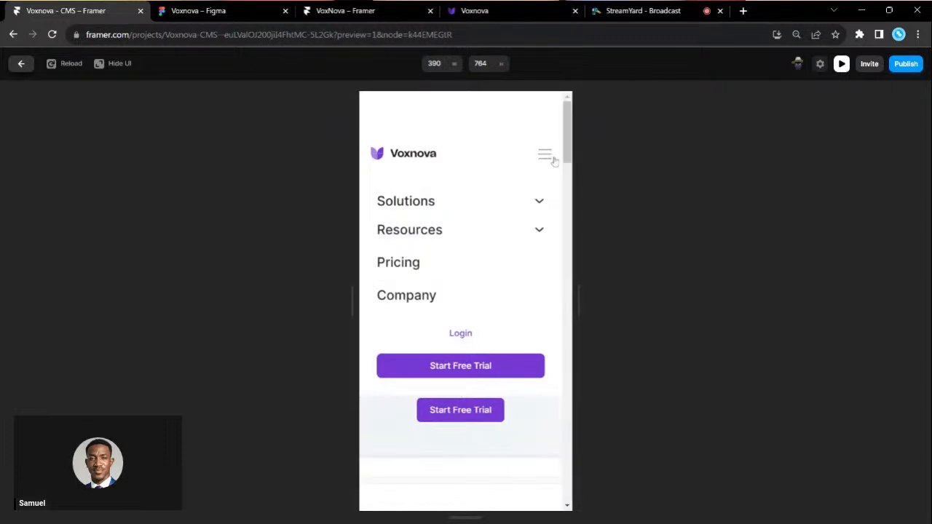
click(545, 157)
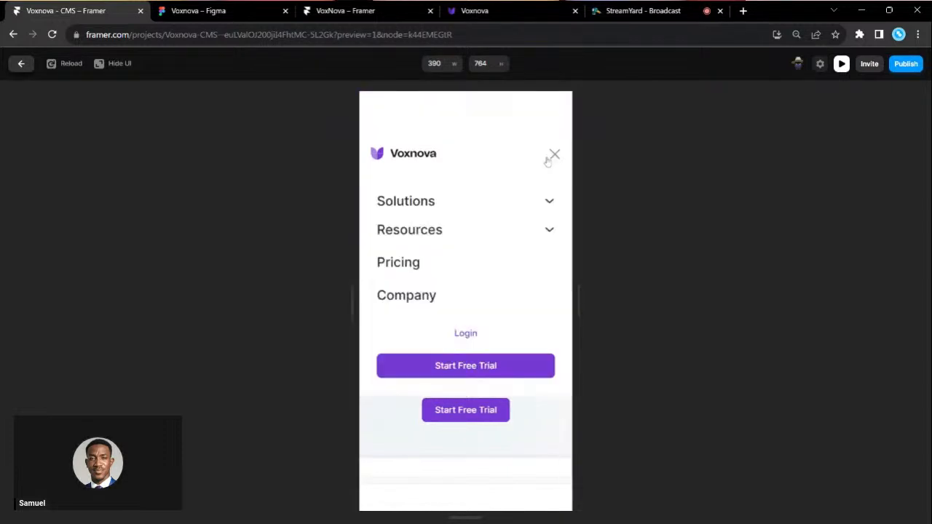
click(545, 157)
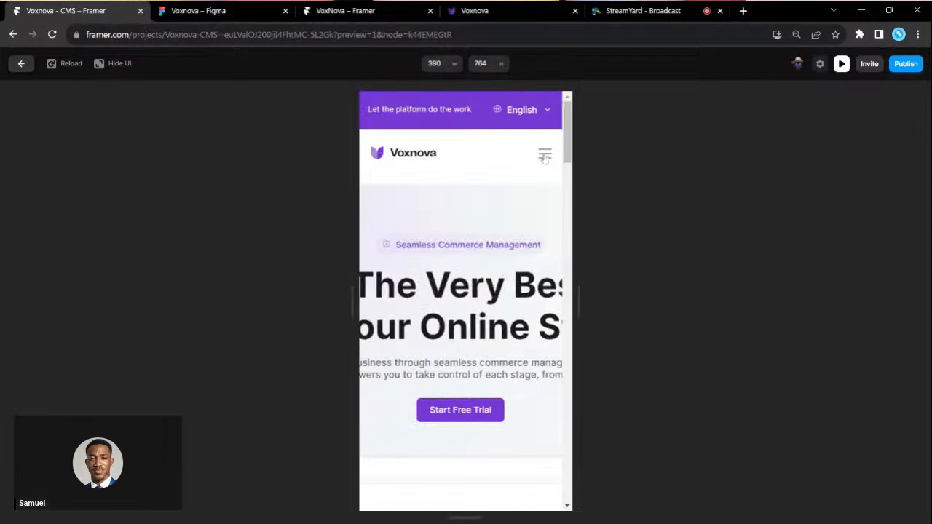
click(545, 157)
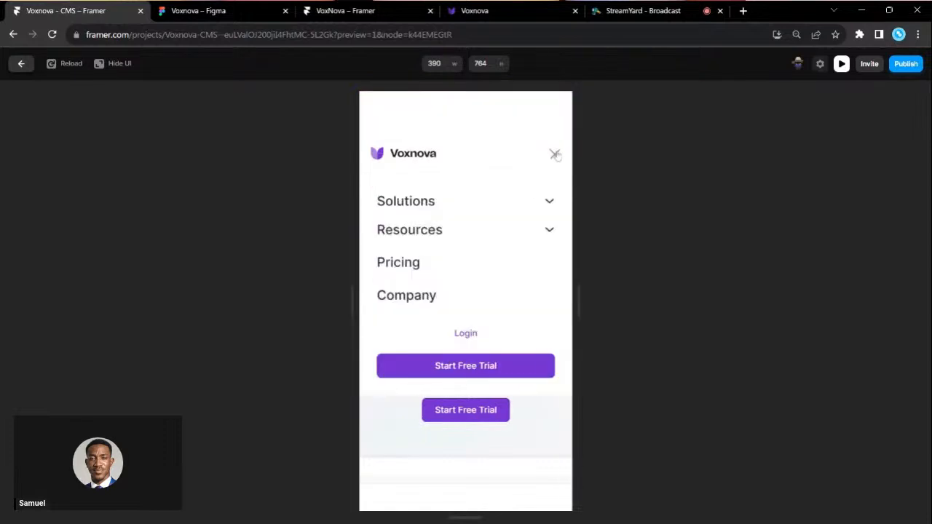
click(554, 155)
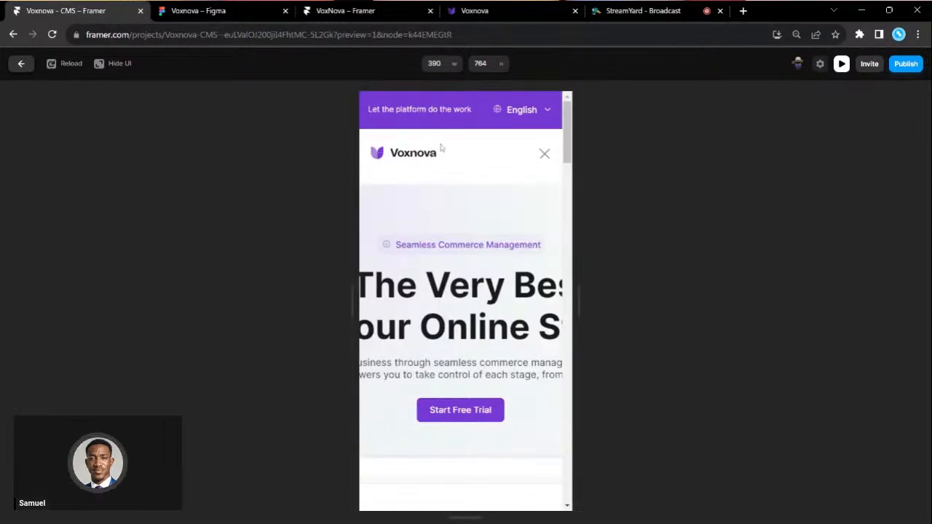
click(543, 154)
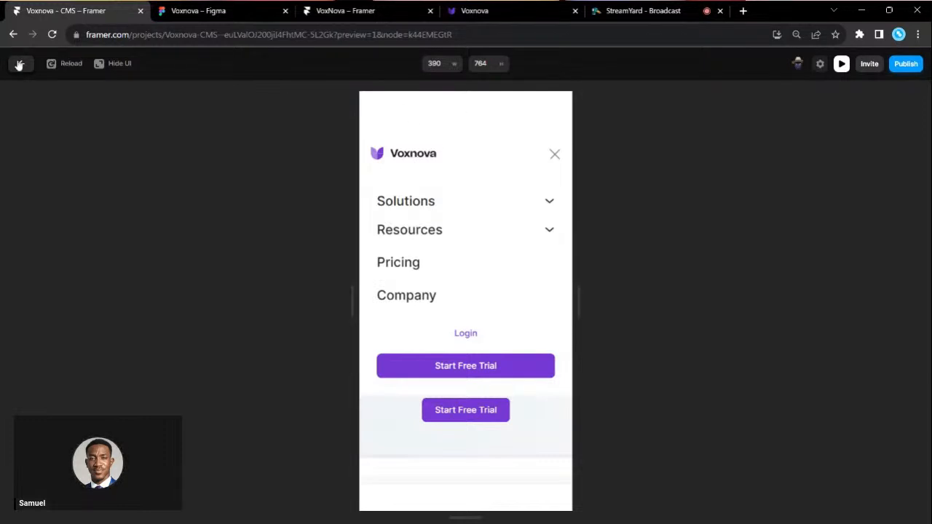
click(19, 63)
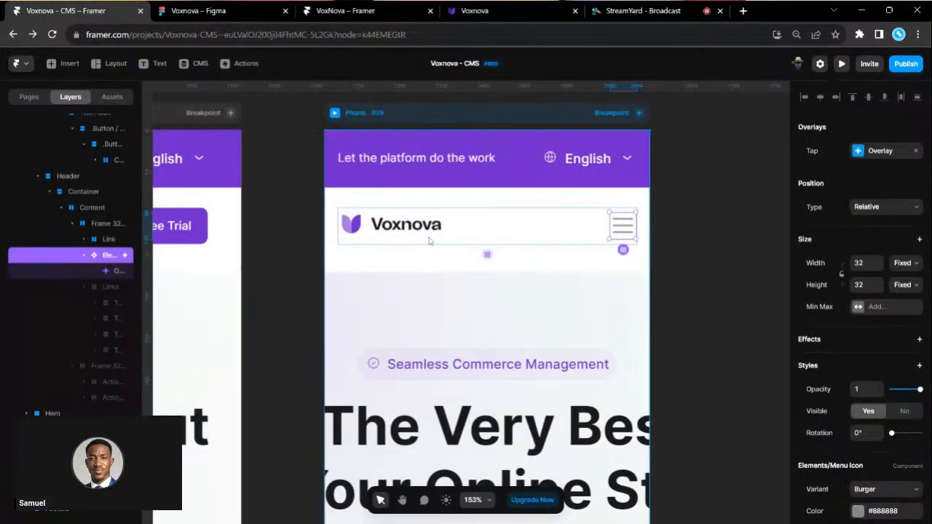
- Set the mobile menu overlay's content frame top padding to 0
click(94, 274)
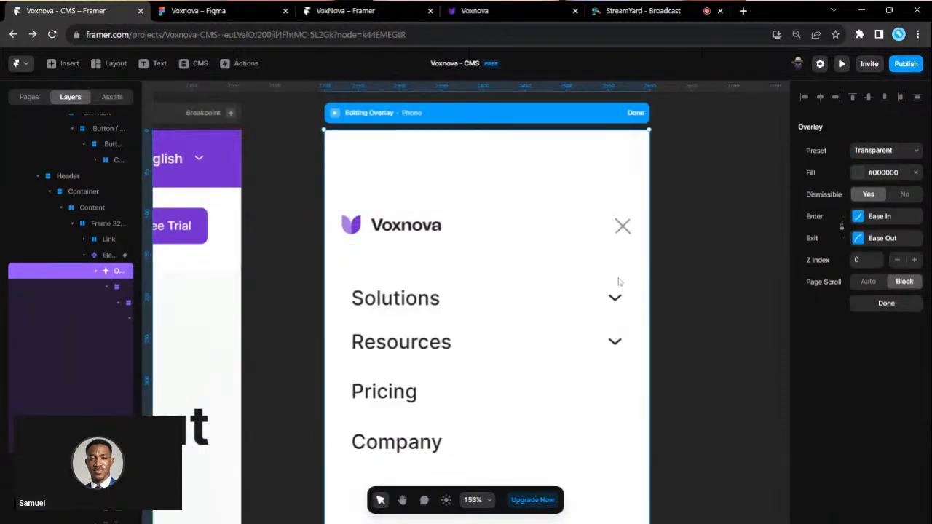
click(63, 287)
scroll(861, 392, down, 1)
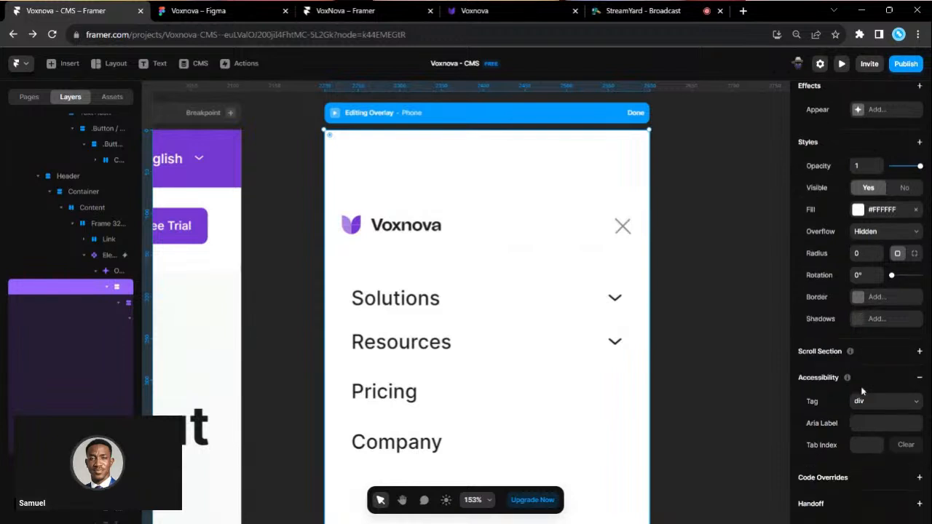
scroll(839, 209, up, 2)
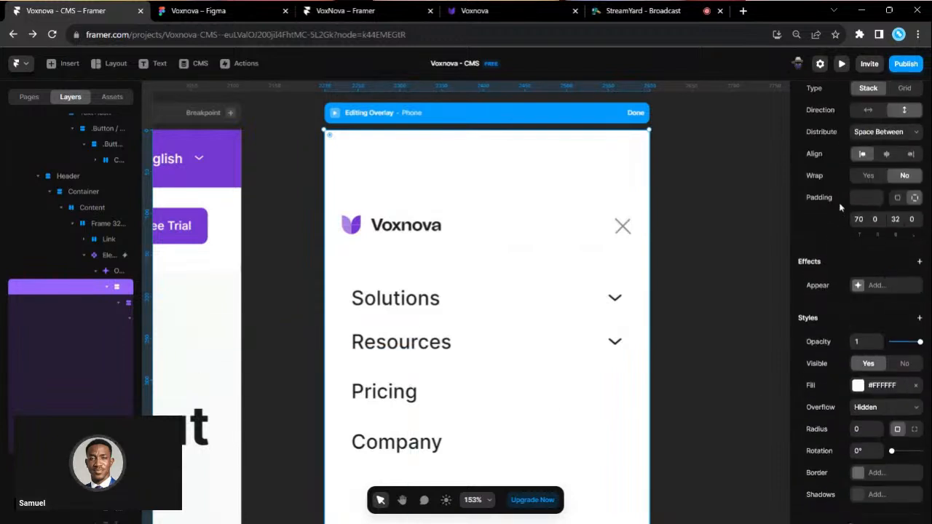
click(858, 219)
text(0)
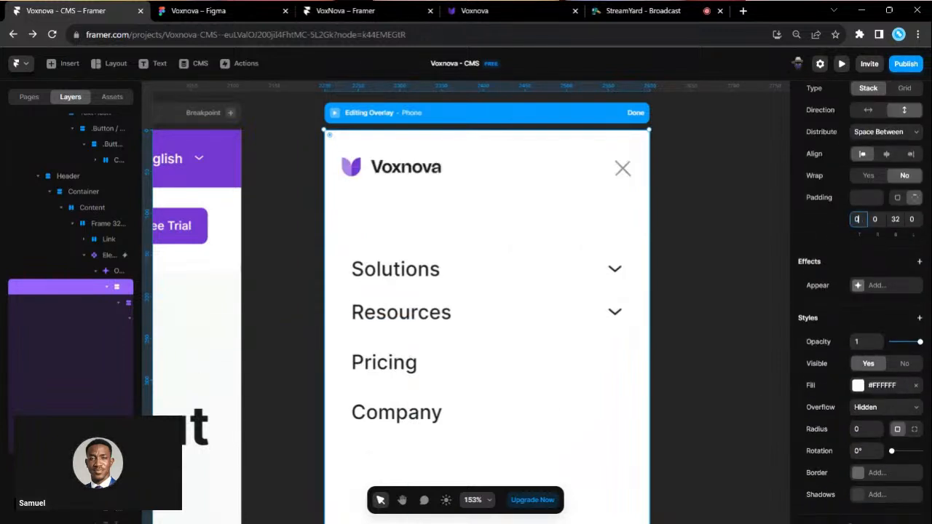
click(636, 115)
- Preview the Phone layout again to confirm the menu opens and closes, then exit
click(340, 115)
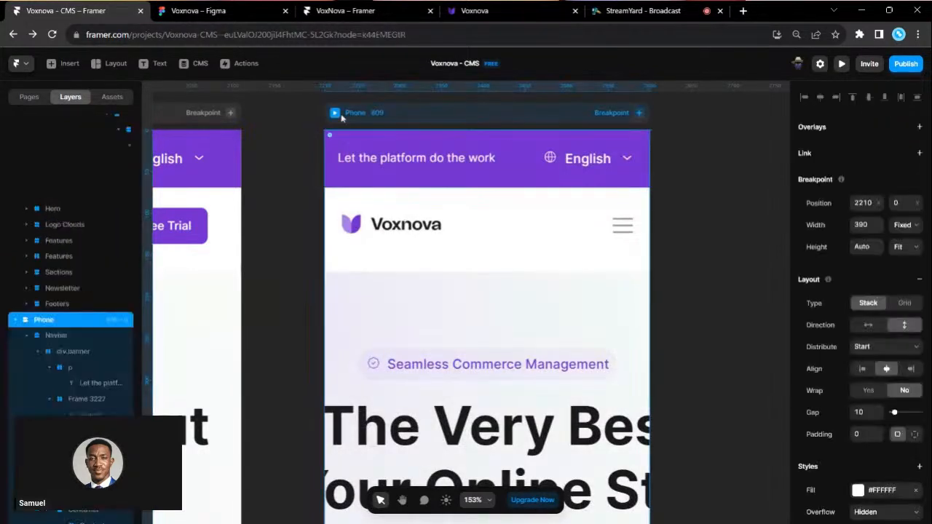
drag(338, 117, 339, 118)
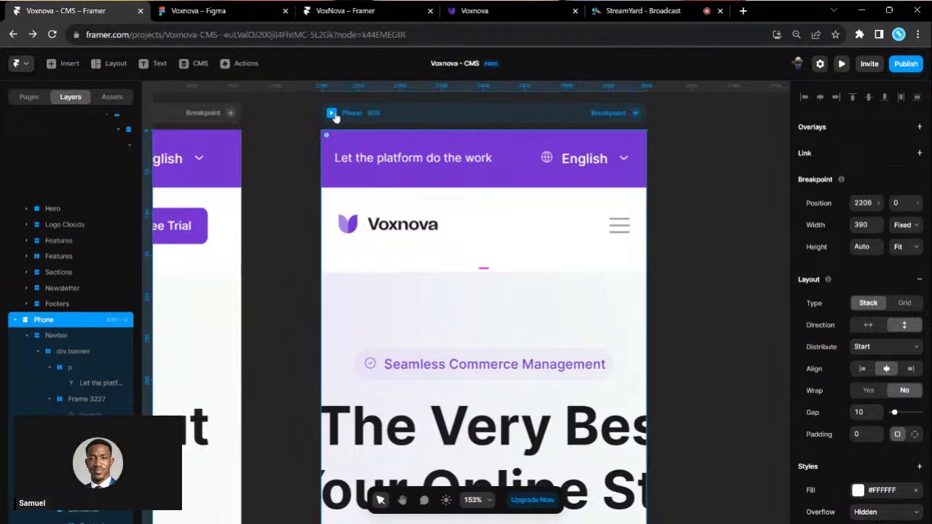
click(332, 114)
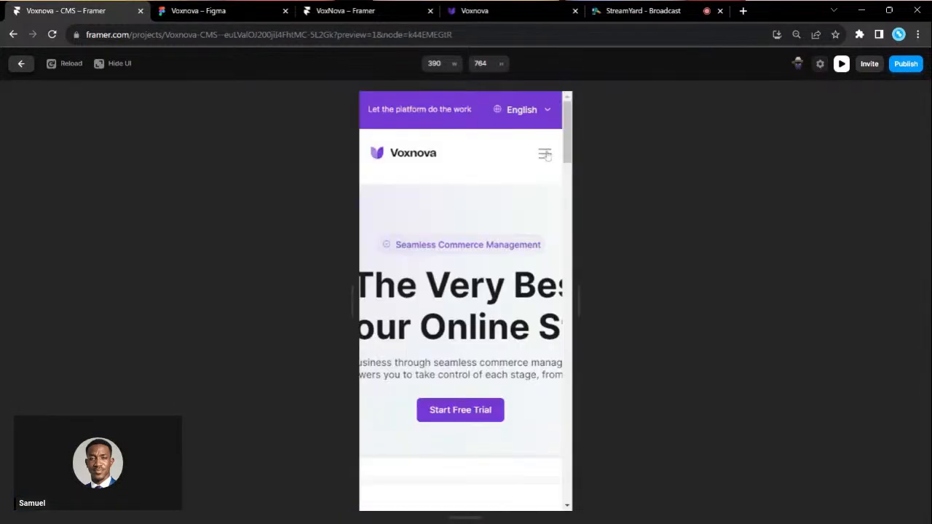
click(546, 154)
click(554, 119)
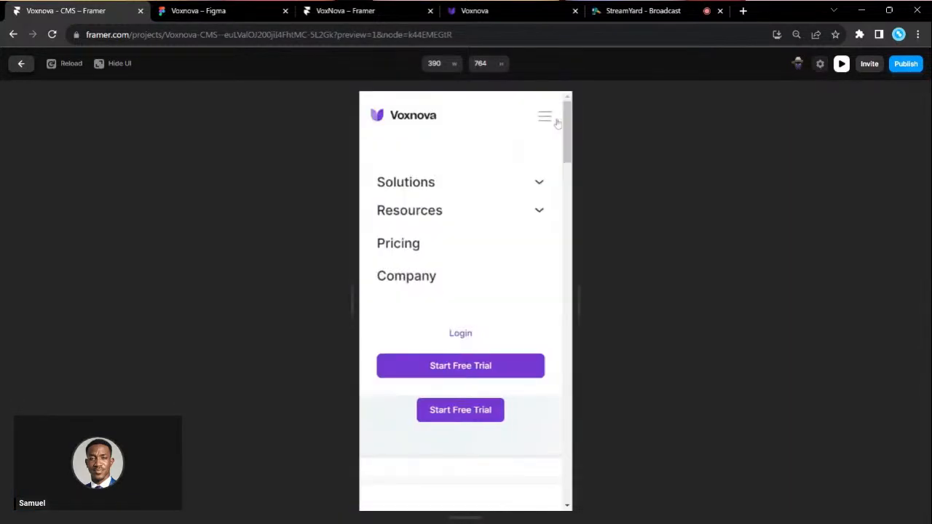
click(21, 67)
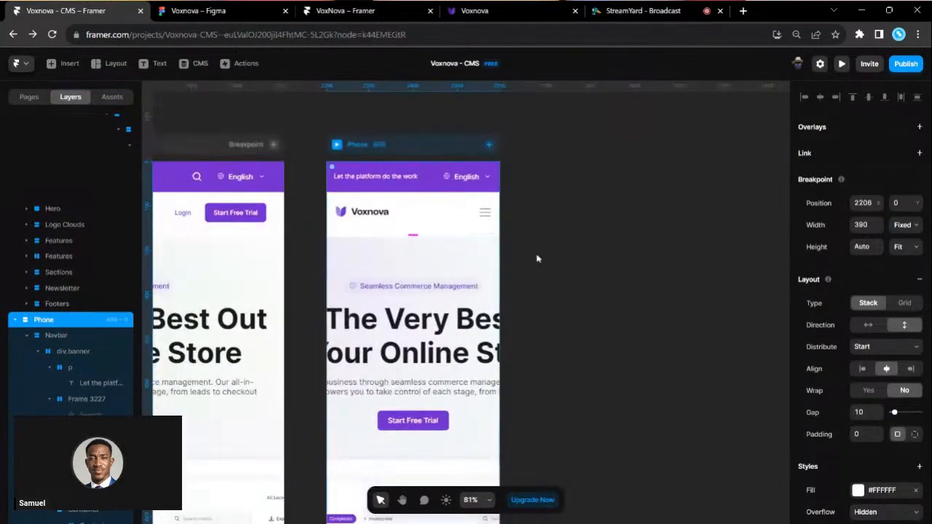
- Set the hero heading and its supporting paragraph to Fill width
click(531, 254)
scroll(535, 256, left, 10)
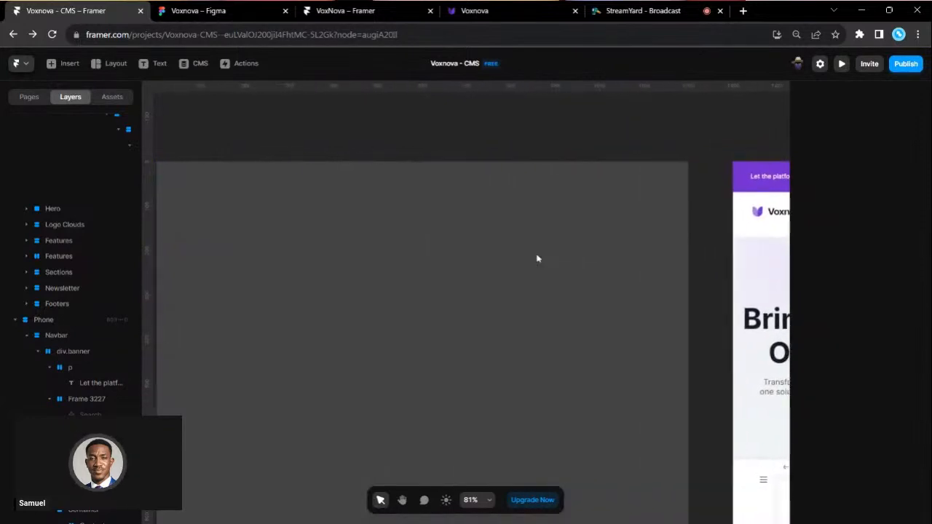
scroll(537, 258, down, 5)
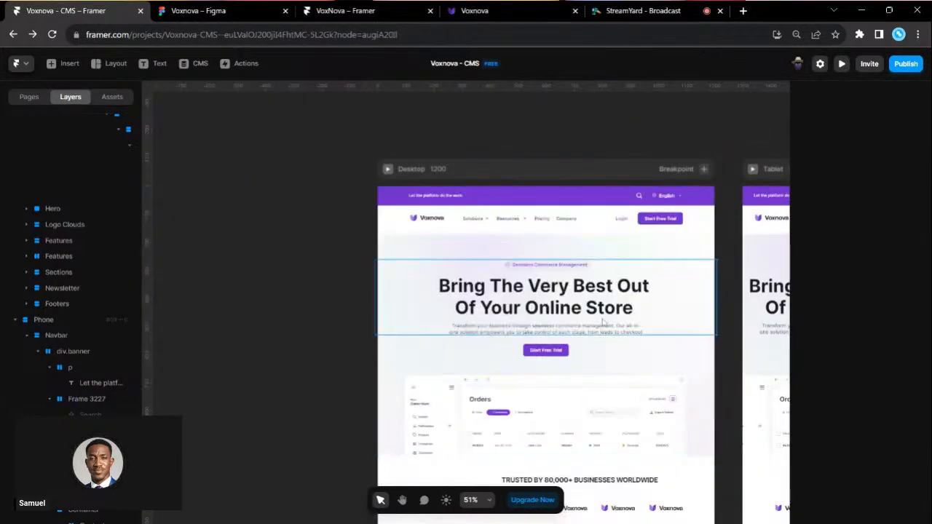
scroll(604, 322, right, 1)
scroll(604, 322, down, 1)
scroll(554, 269, up, 1)
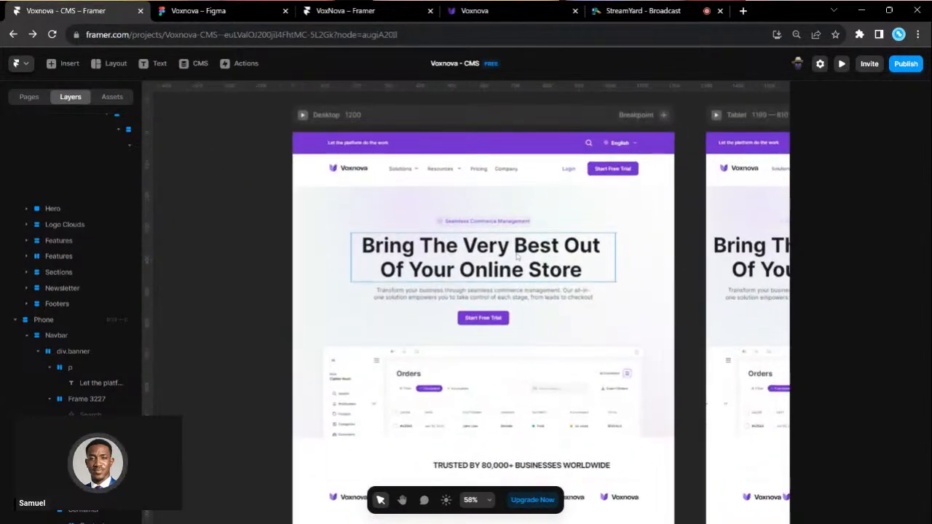
click(527, 263)
scroll(518, 306, up, 1)
scroll(520, 316, down, 1)
scroll(521, 317, down, 1)
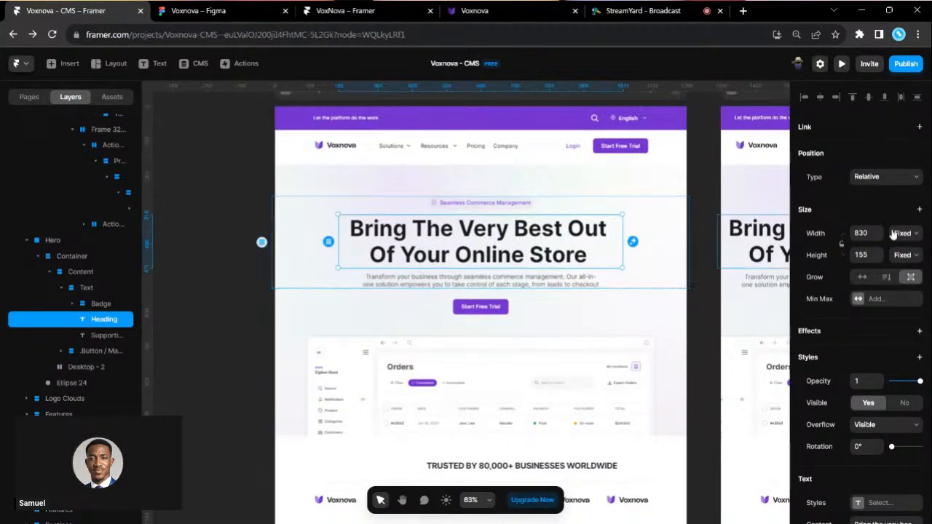
click(906, 264)
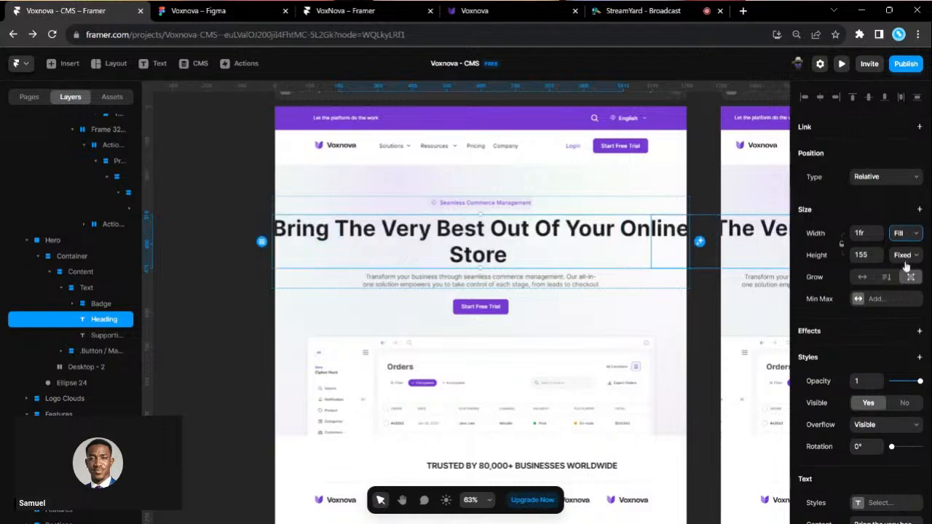
click(586, 285)
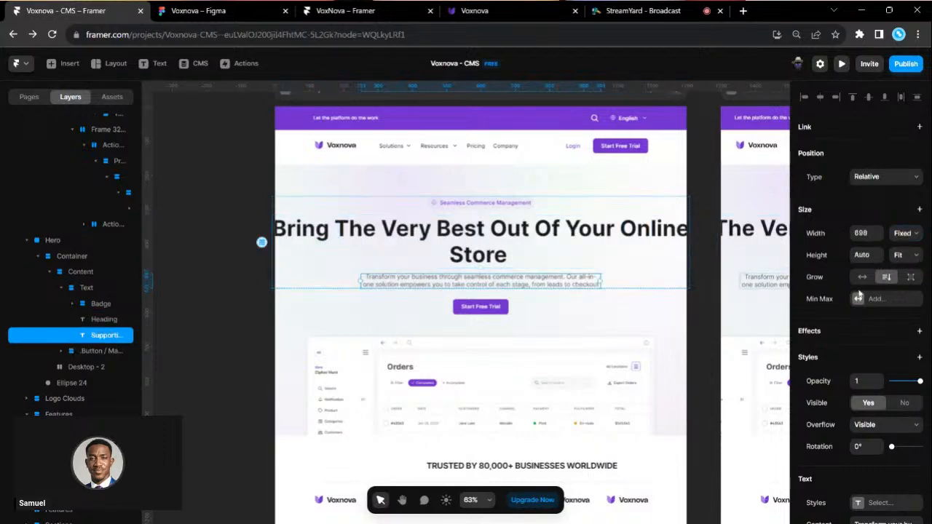
click(905, 233)
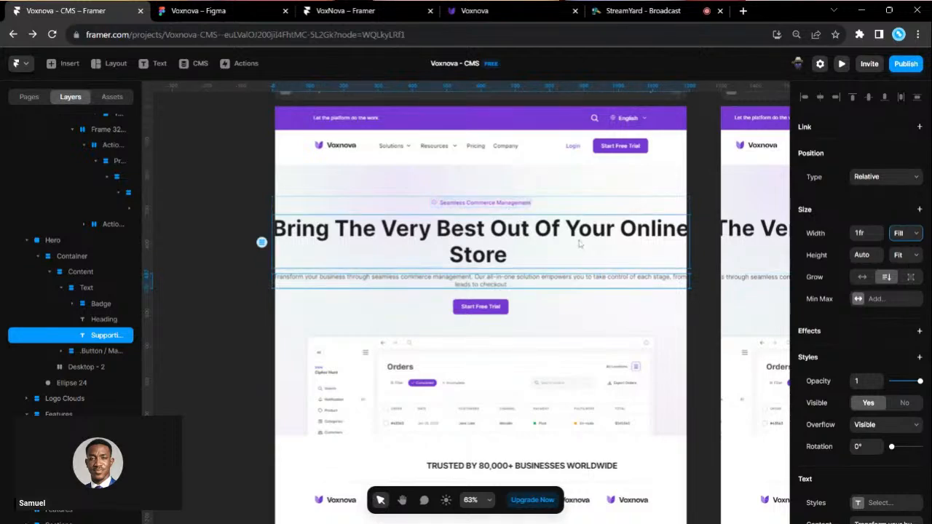
- Narrow the hero Content stack to about 63%, with the Text group filling it
click(558, 212)
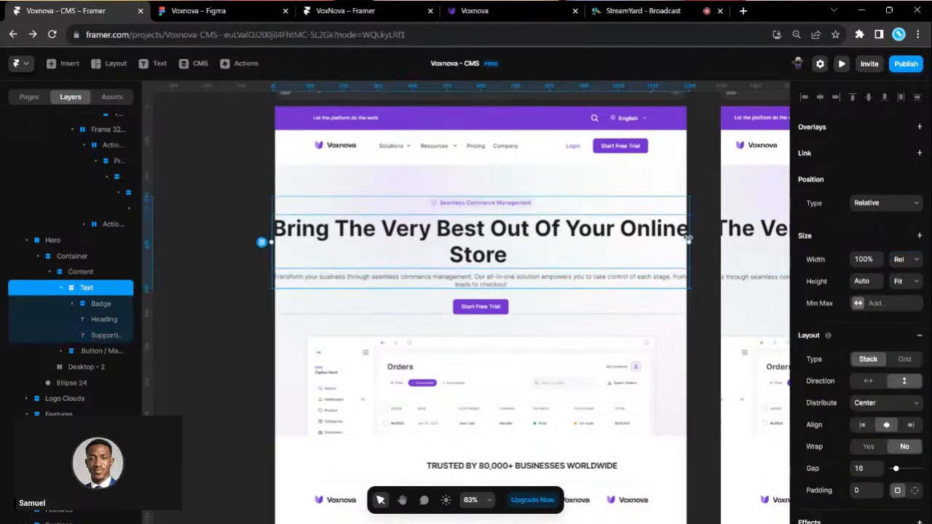
drag(659, 245, 550, 243)
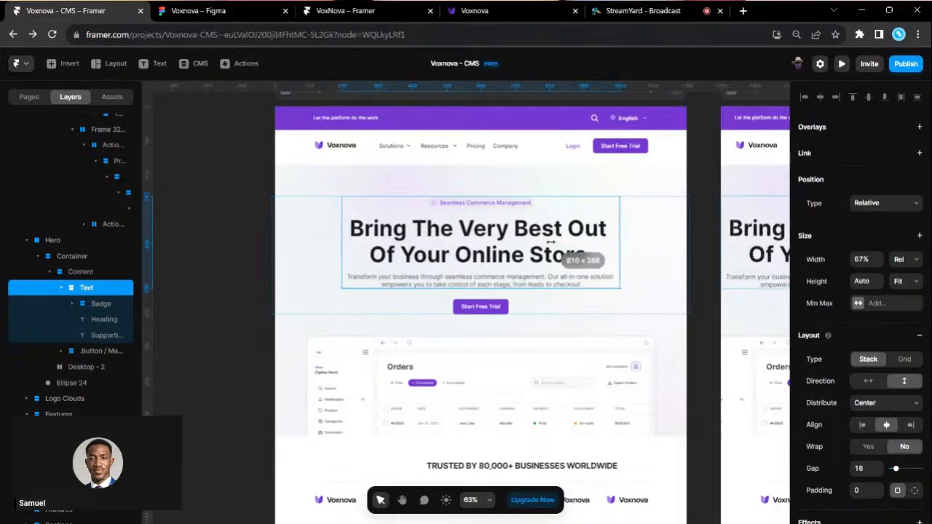
click(595, 304)
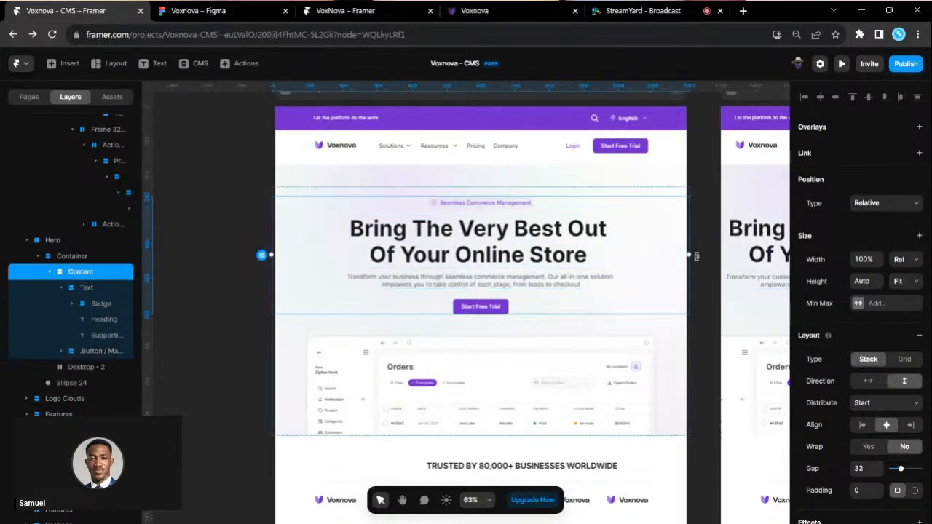
drag(675, 255, 603, 259)
scroll(901, 427, down, 1)
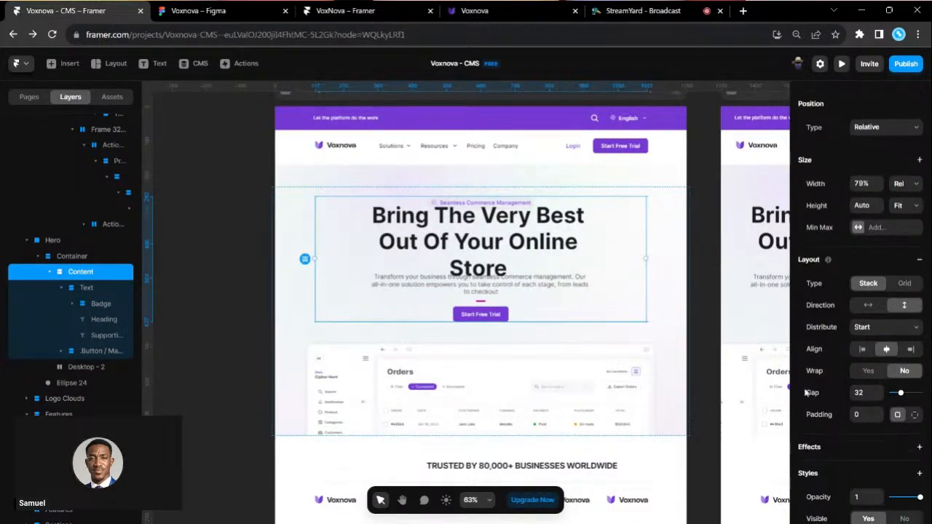
click(83, 289)
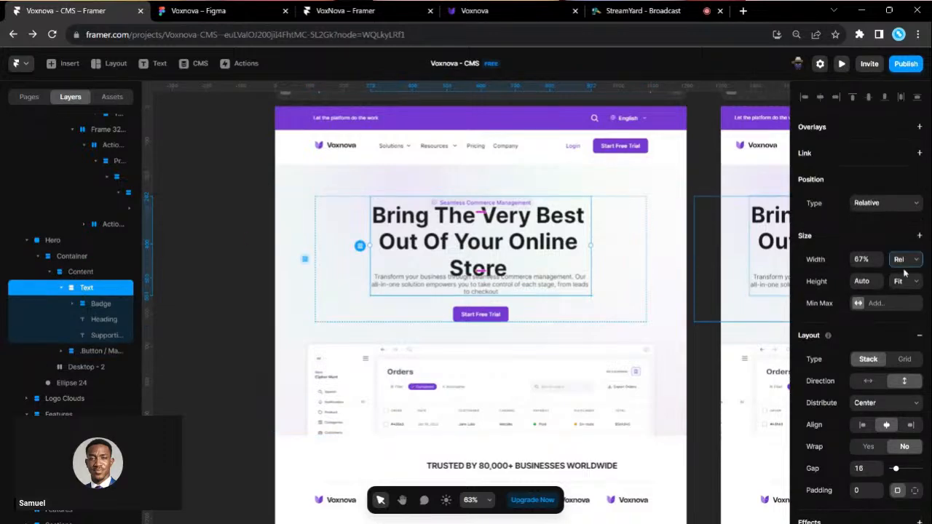
click(906, 296)
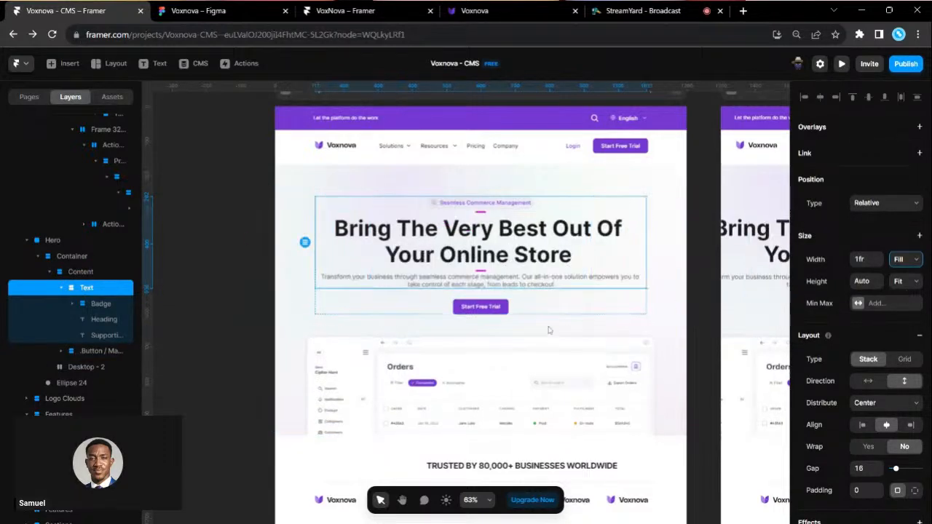
click(564, 308)
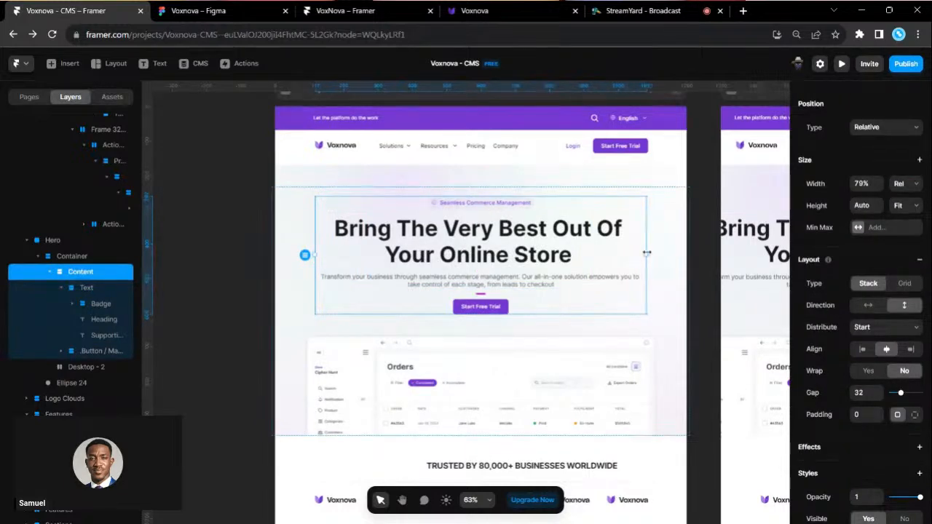
drag(620, 253, 580, 253)
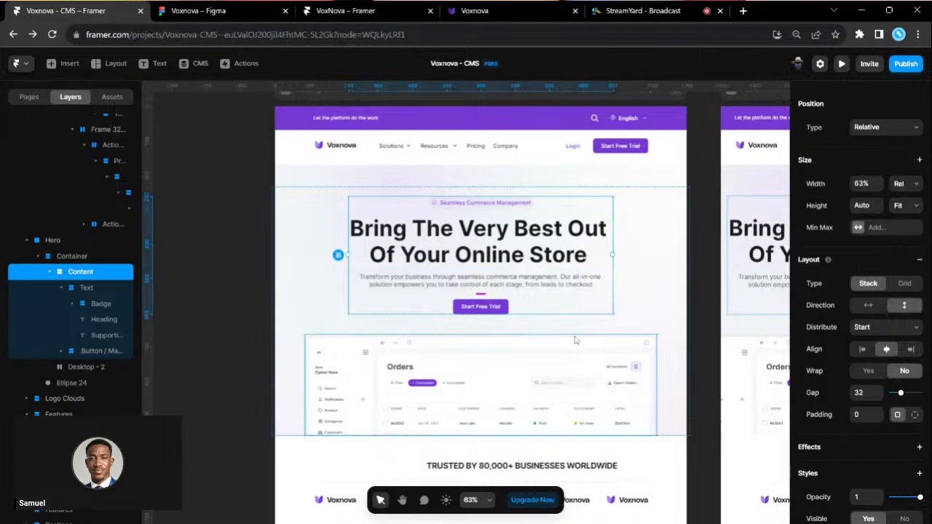
- Shrink the hero Container to 1010 wide and centre it horizontally
click(644, 318)
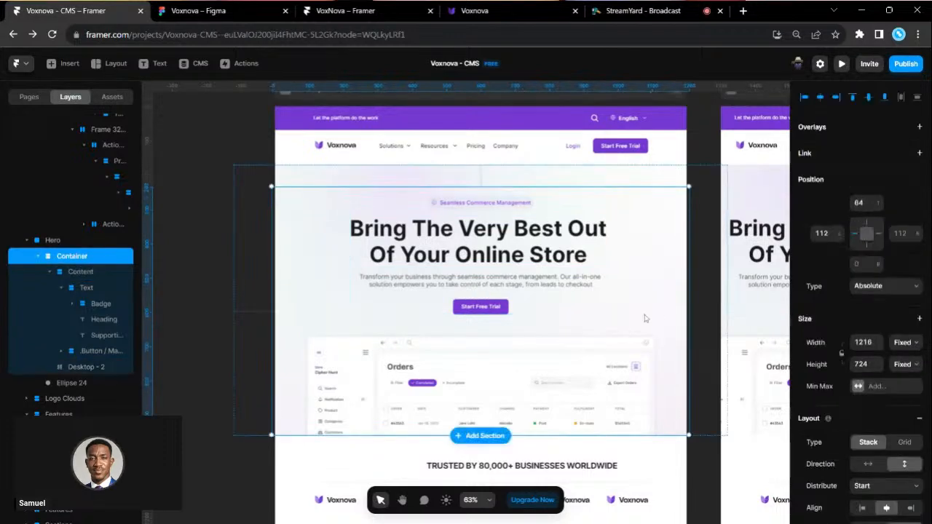
drag(689, 311, 617, 318)
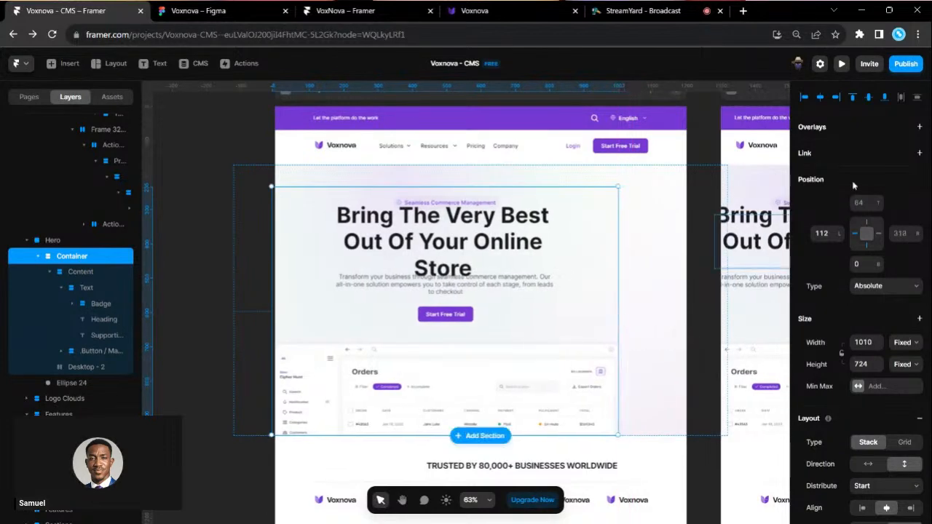
click(820, 98)
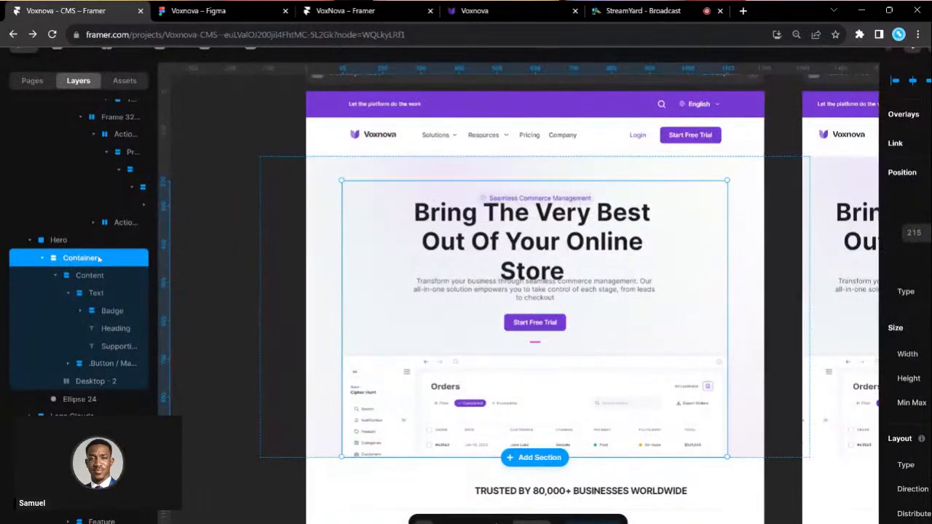
- Cut Ellipse 24 from the hero and undo, keeping it in place while on the clipboard
click(89, 402)
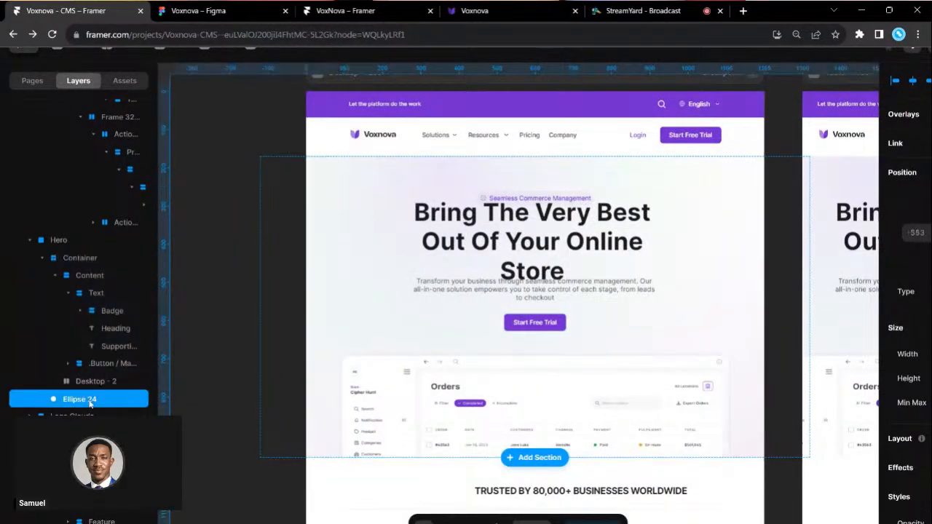
scroll(393, 296, down, 5)
scroll(393, 296, down, 2)
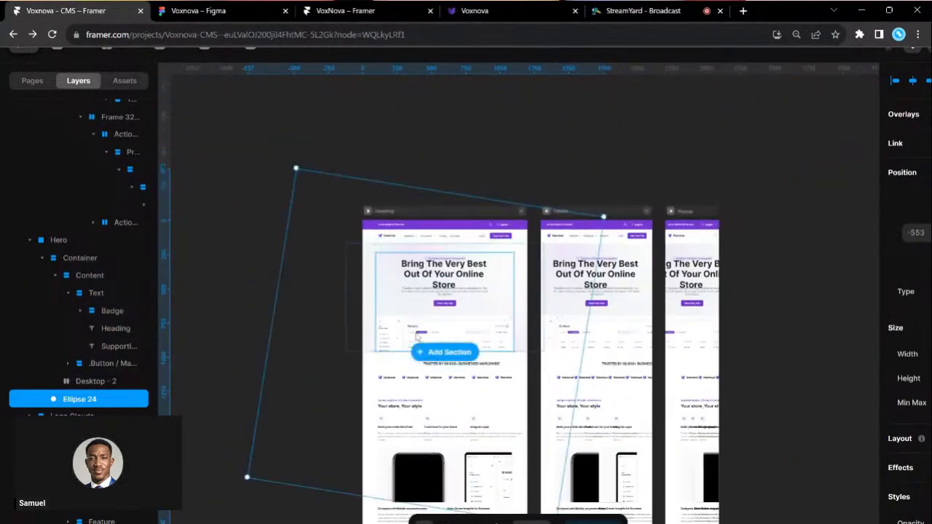
scroll(415, 211, down, 2)
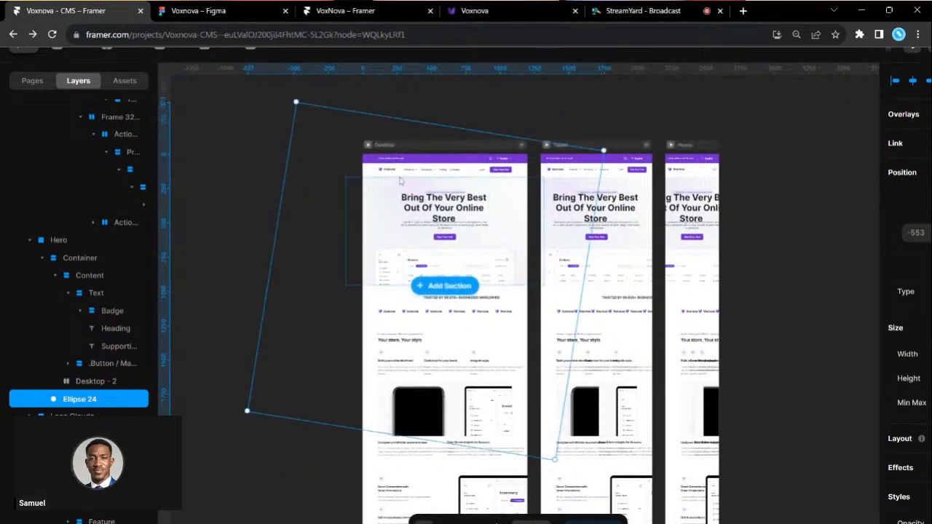
key(Delete)
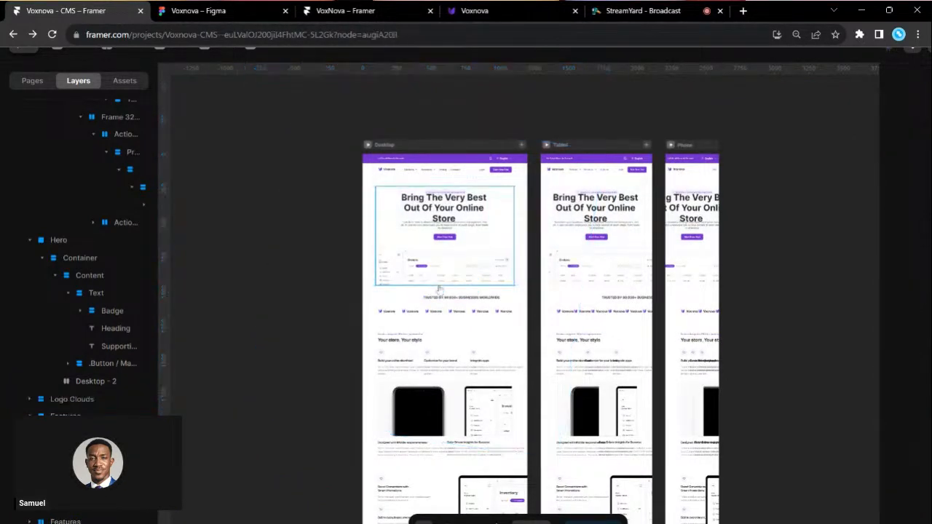
scroll(490, 143, up, 5)
key(ctrl+z)
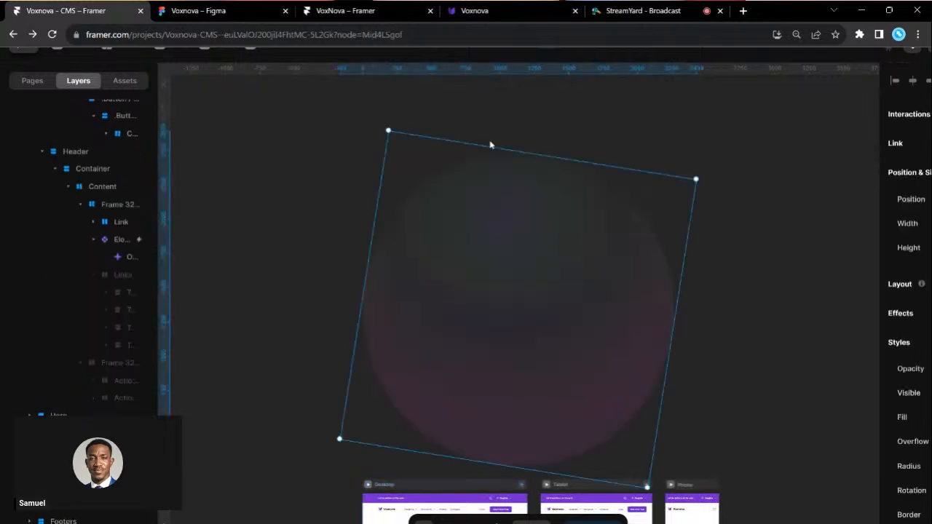
scroll(555, 340, down, 5)
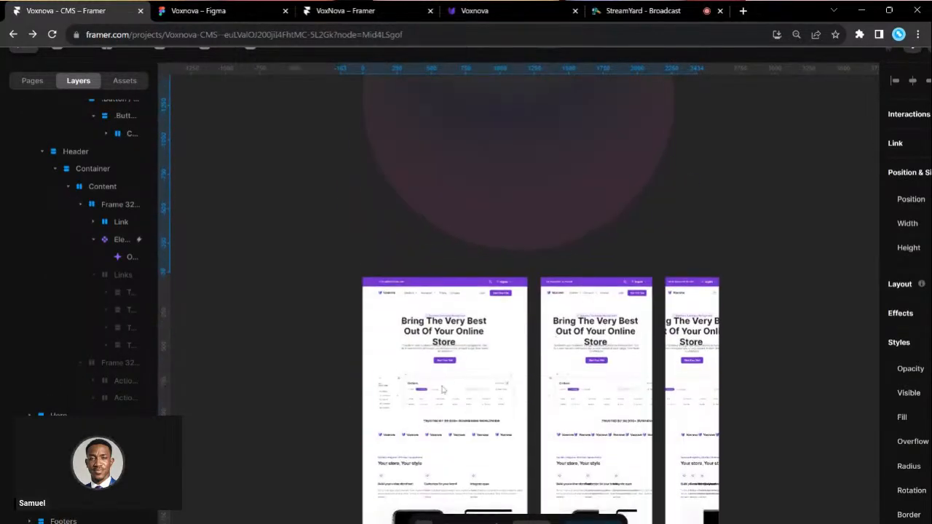
scroll(442, 389, up, 2)
key(Delete)
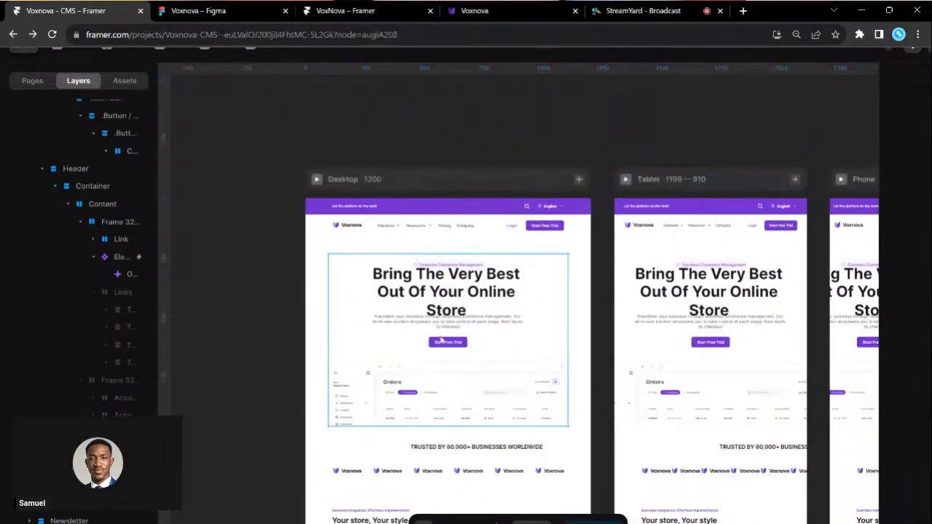
key(ctrl+z)
- Paste Ellipse 24 into the Figma Voxnova file and drag it outside the frame
click(196, 10)
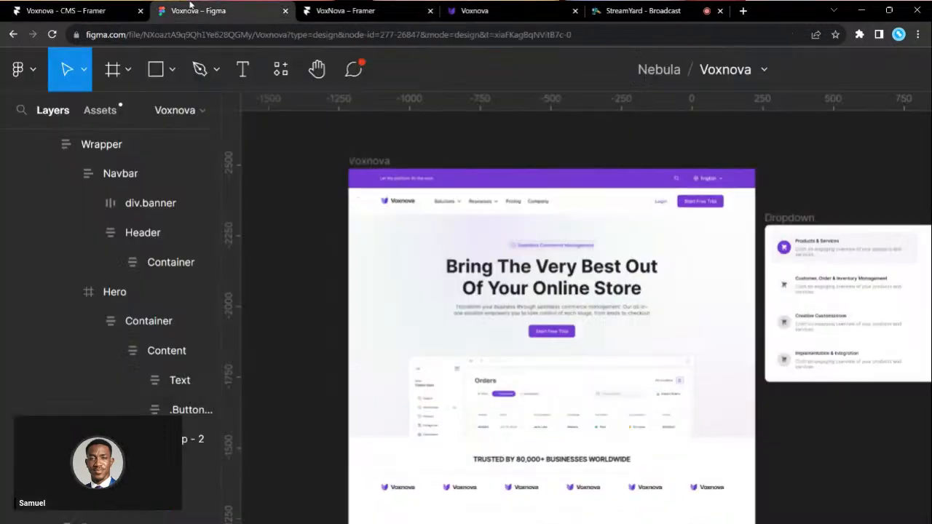
key(ctrl+v)
scroll(432, 269, down, 3)
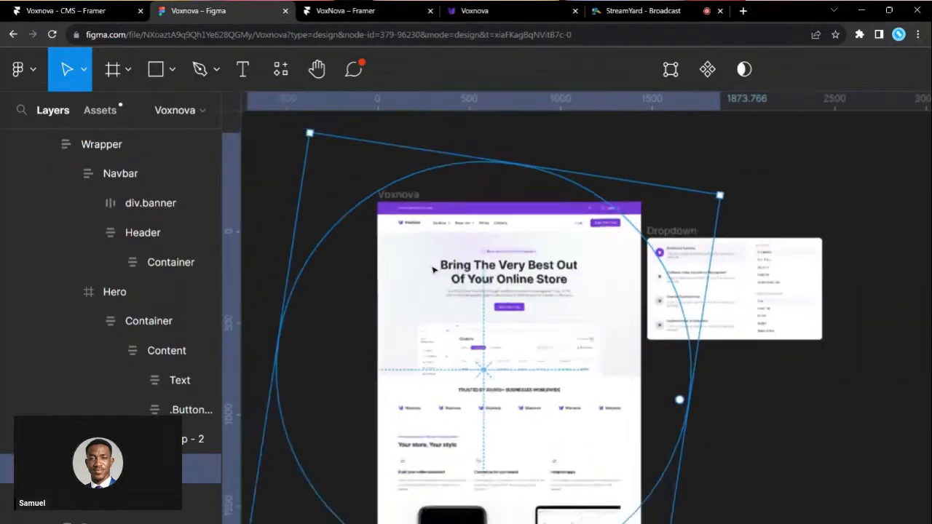
mouse_move(432, 268)
mouse_down()
mouse_move(704, 343)
mouse_move(419, 276)
mouse_up()
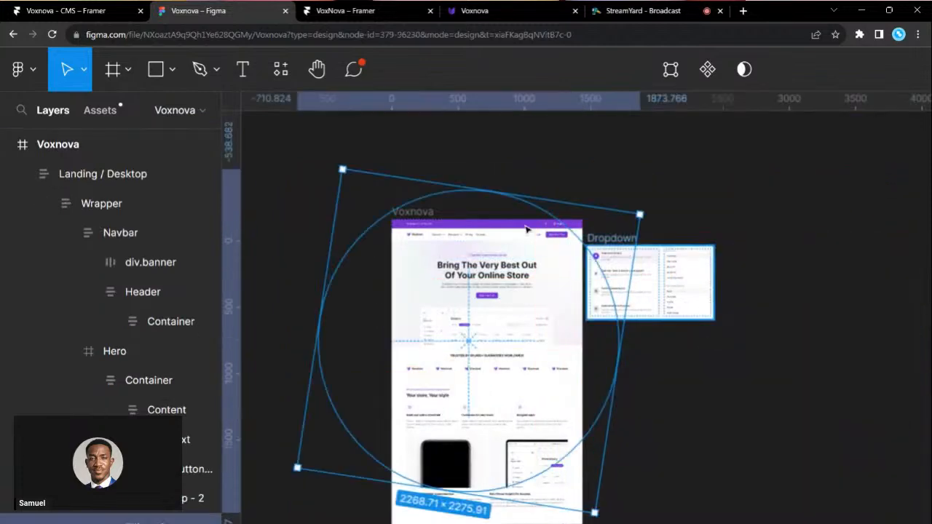
click(80, 7)
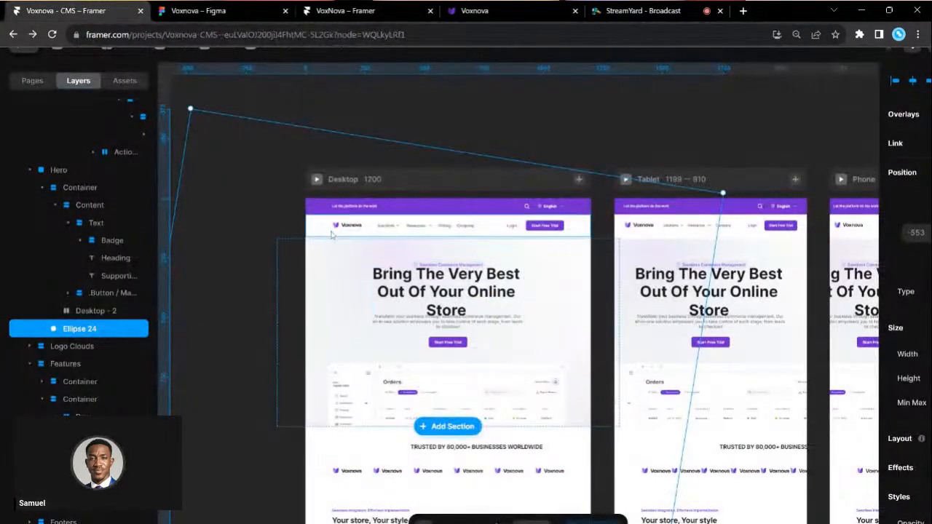
click(59, 171)
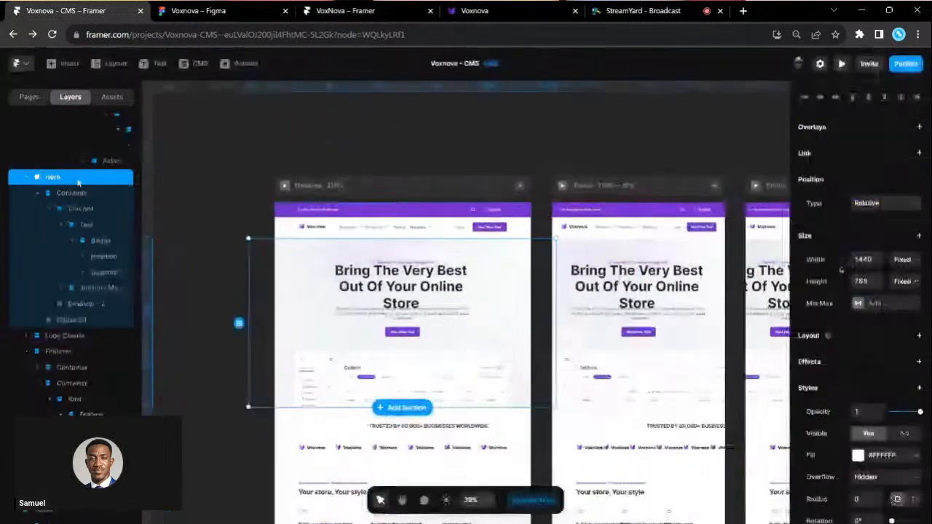
click(917, 336)
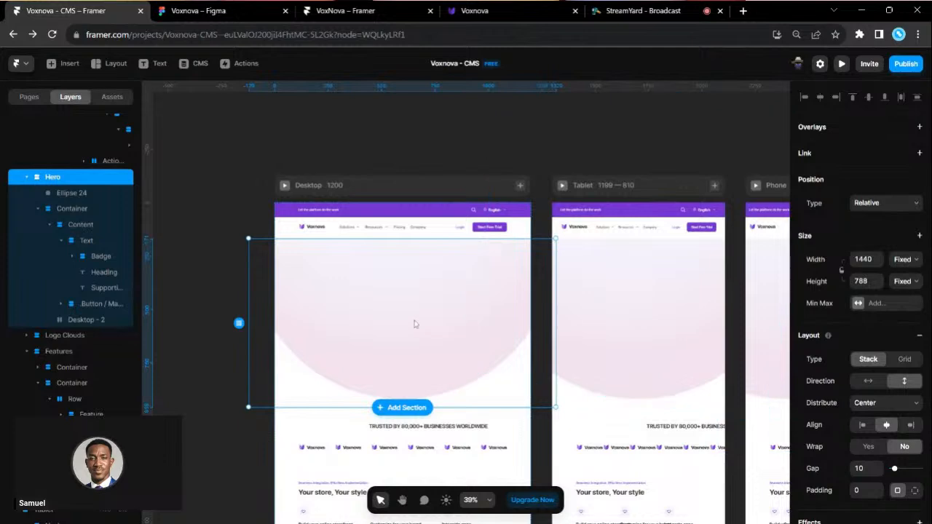
scroll(415, 324, up, 2)
key(ctrl+z)
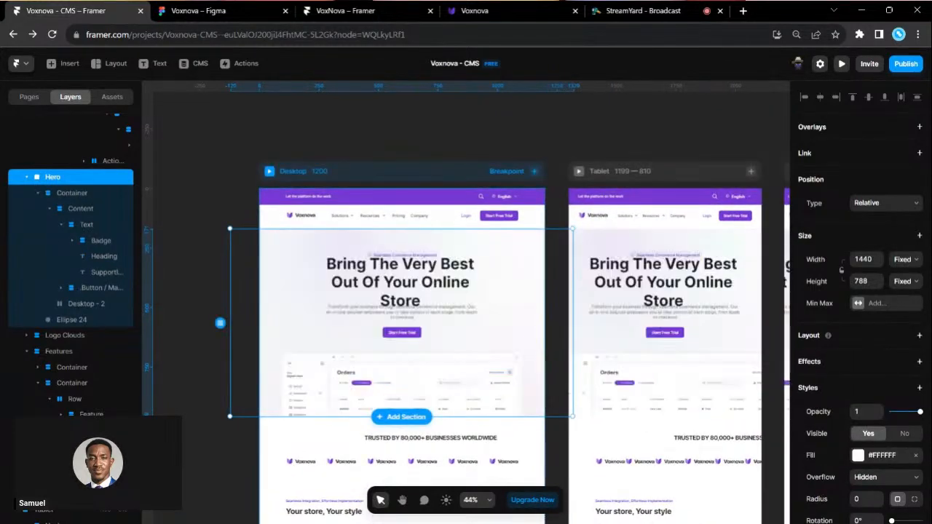
scroll(359, 251, up, 4)
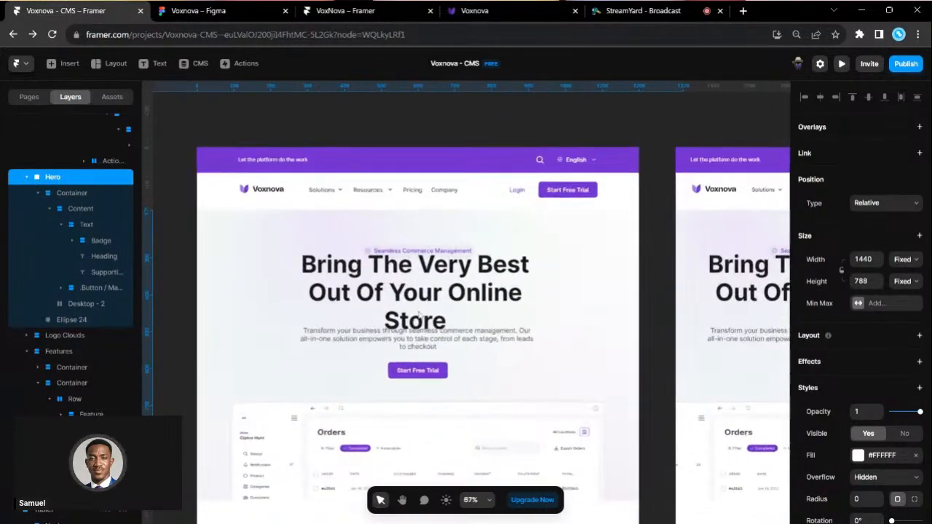
click(276, 101)
click(395, 308)
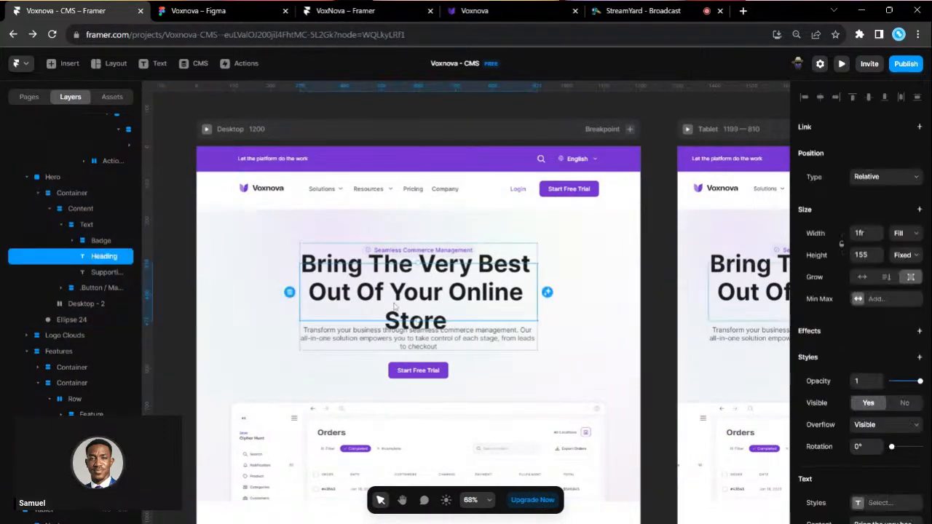
click(549, 334)
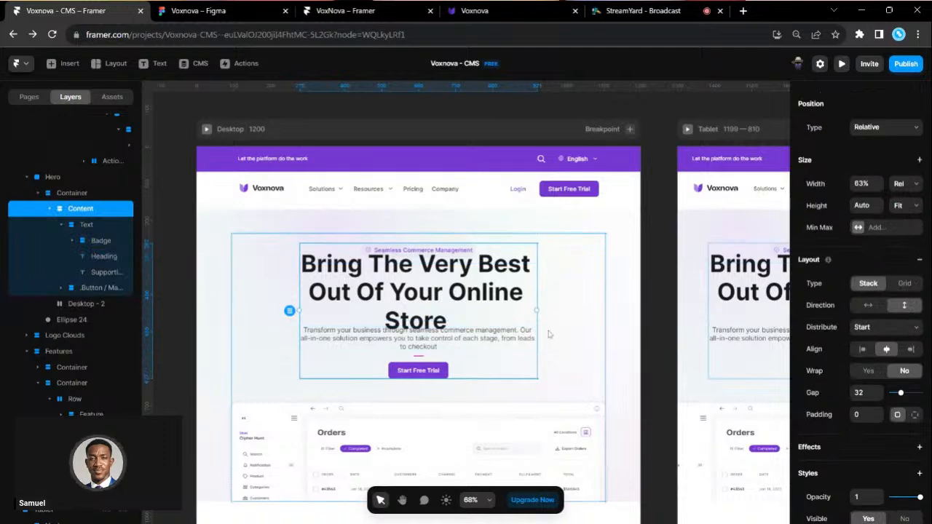
click(553, 335)
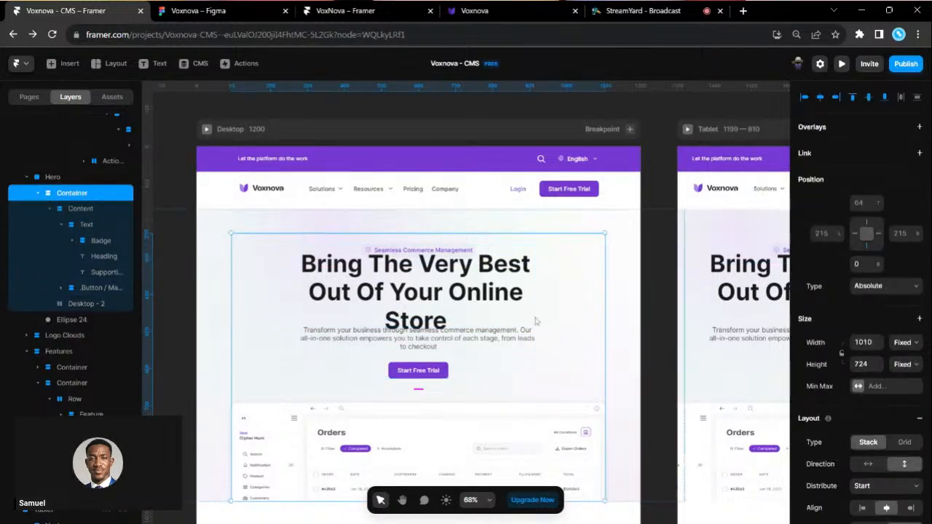
click(494, 373)
drag(544, 310, 584, 310)
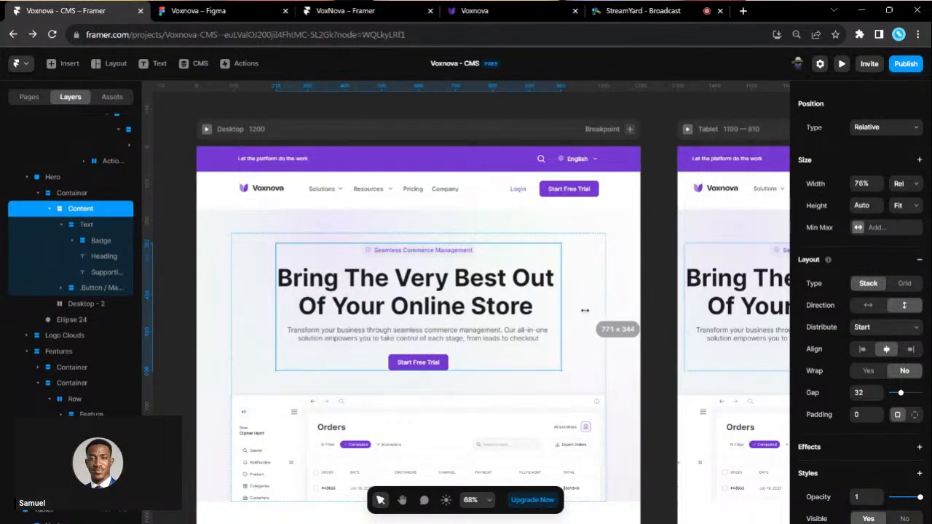
scroll(535, 370, down, 3)
scroll(535, 370, left, 2)
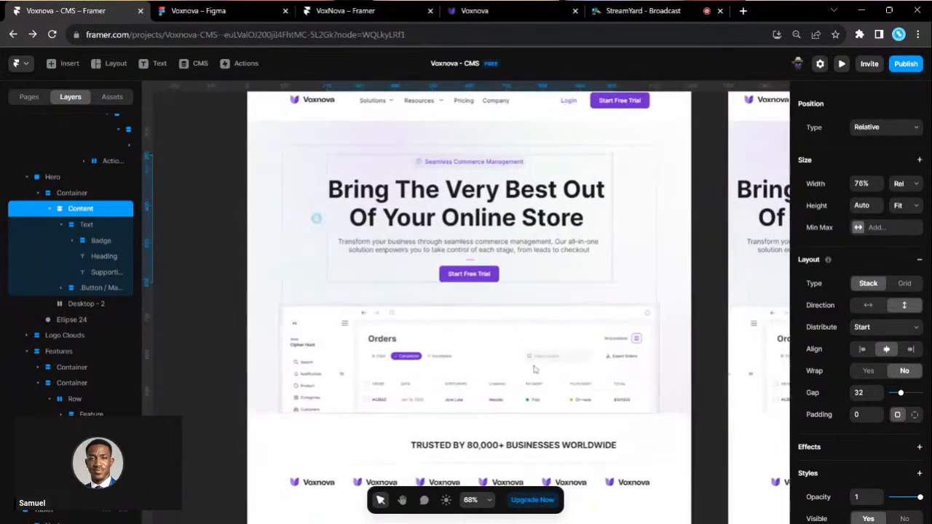
click(534, 370)
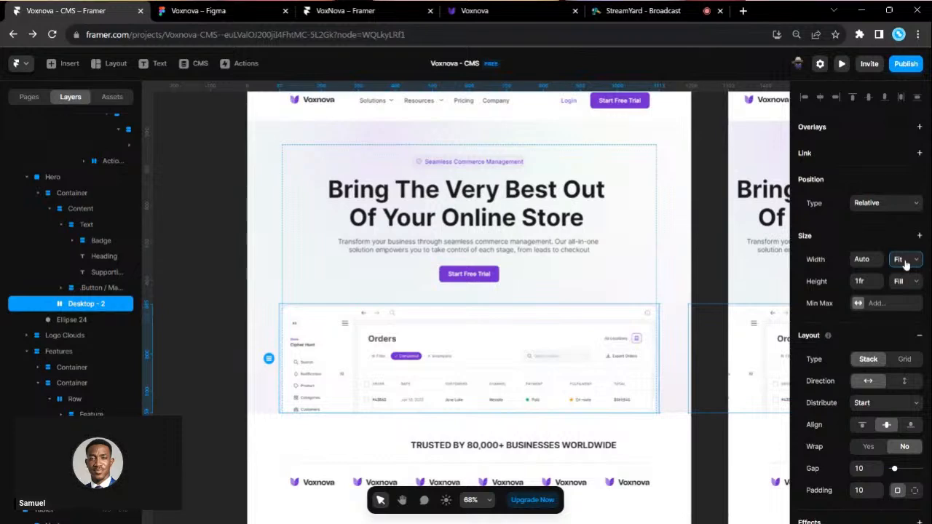
click(907, 291)
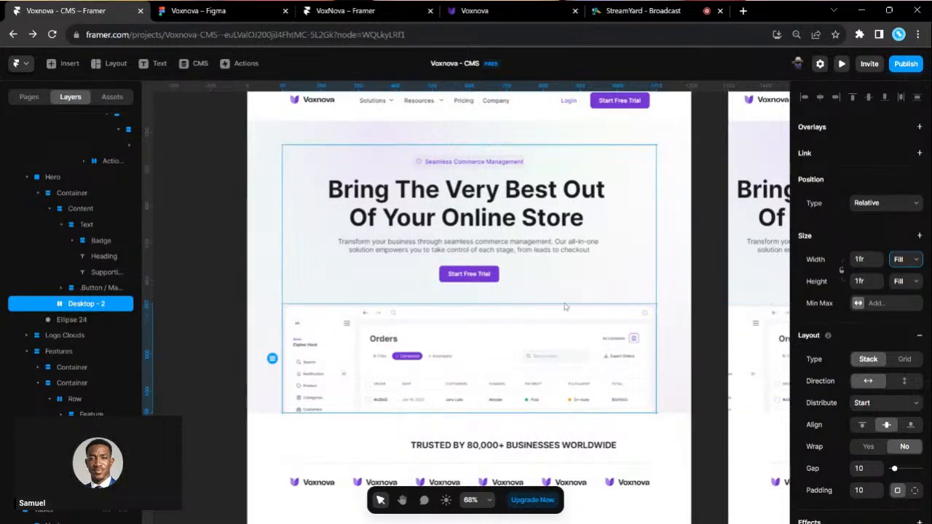
click(389, 292)
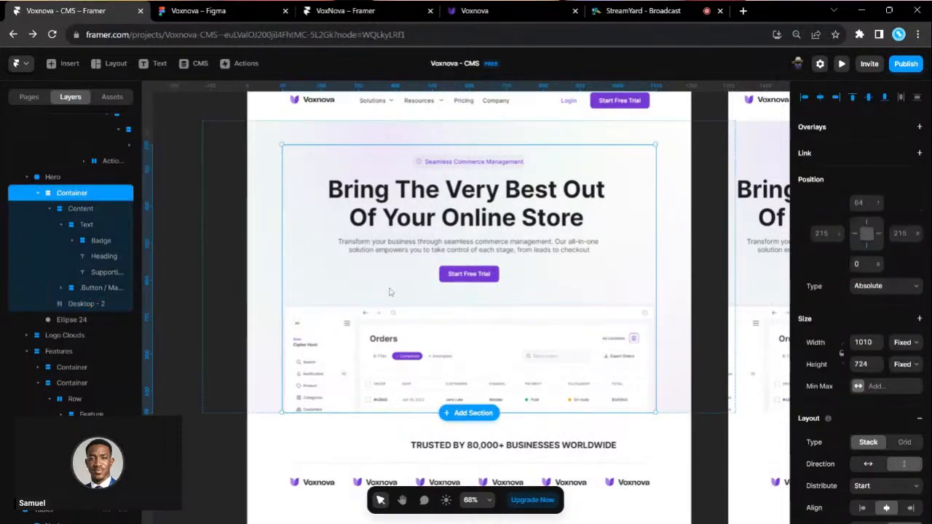
click(52, 177)
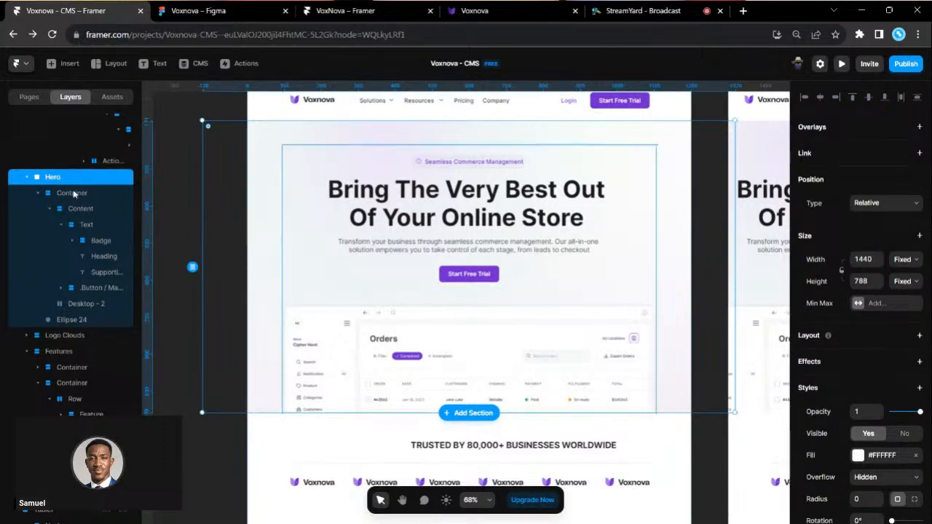
click(74, 194)
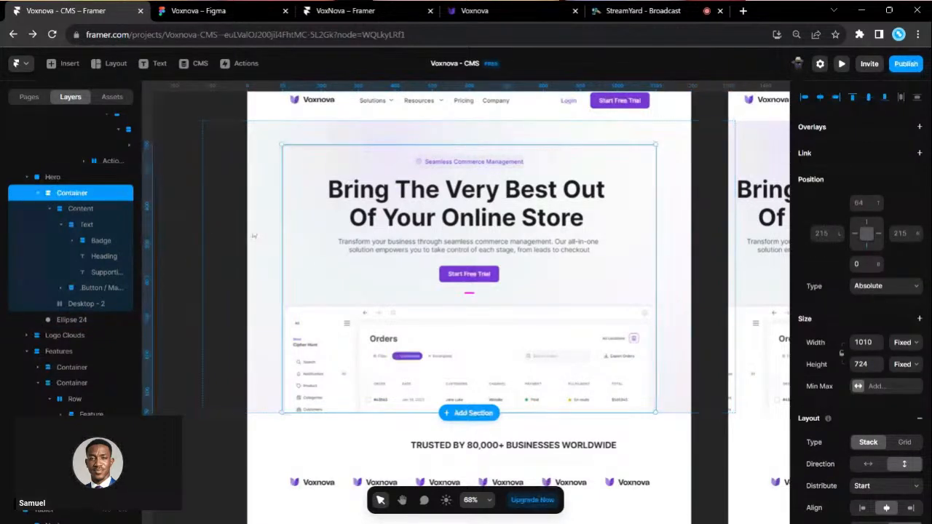
click(91, 319)
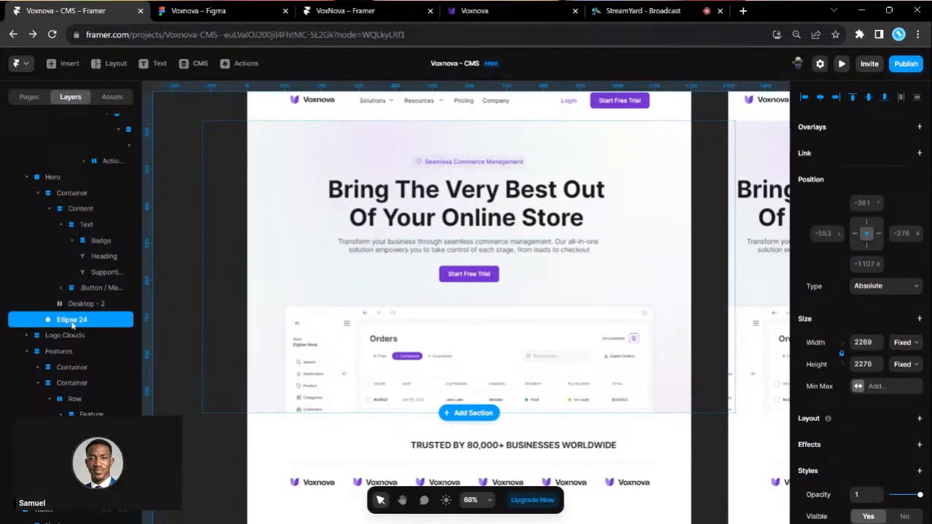
click(512, 305)
scroll(513, 309, down, 1)
scroll(517, 397, down, 1)
scroll(653, 294, down, 4)
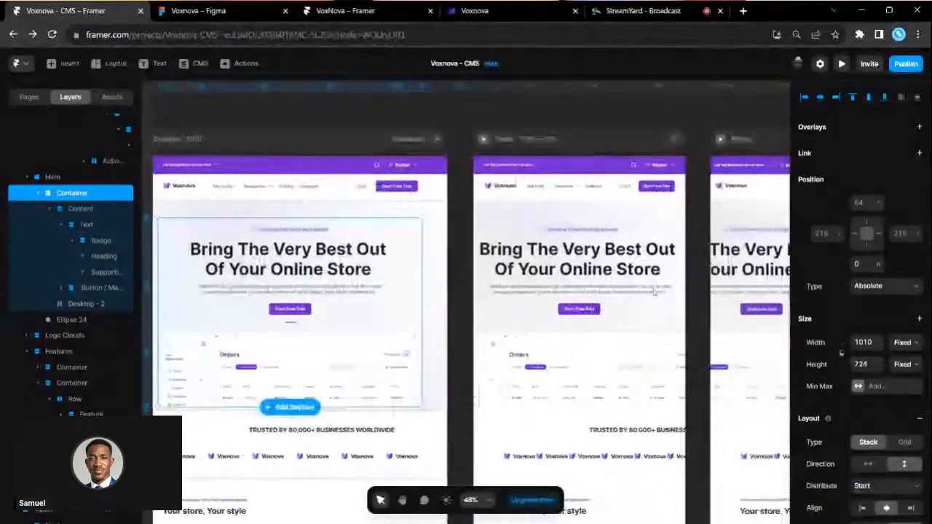
click(648, 264)
- Centre the Tablet hero Container horizontally and narrow it to 724 px wide
scroll(648, 267, up, 2)
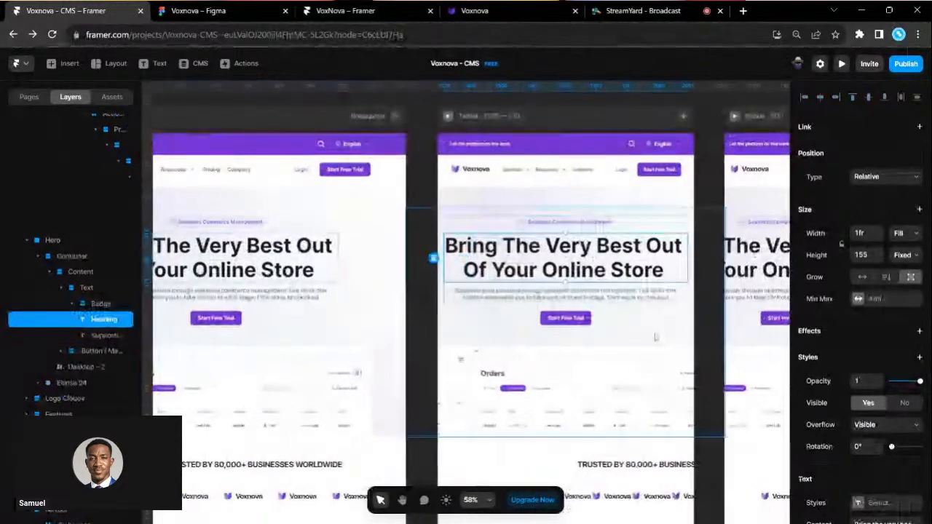
click(656, 337)
scroll(658, 338, right, 1)
drag(642, 338, 573, 340)
click(820, 97)
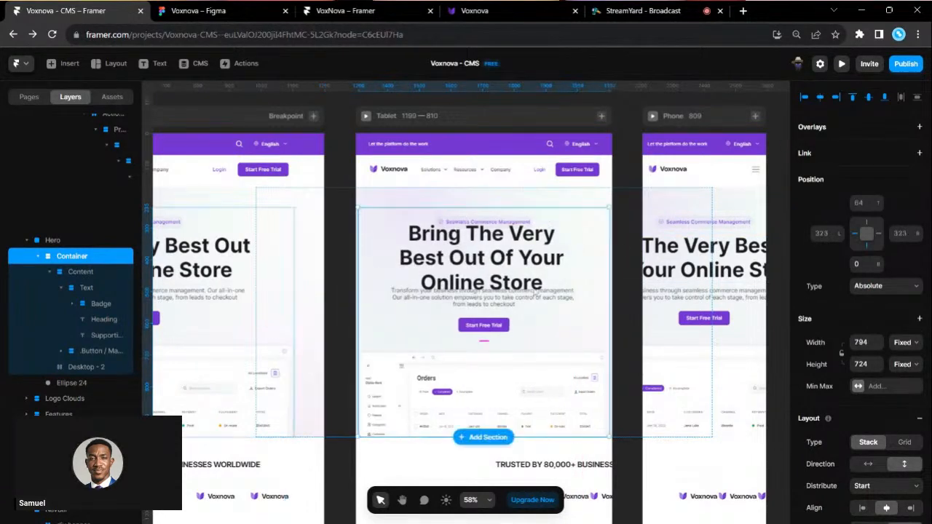
drag(366, 358, 369, 355)
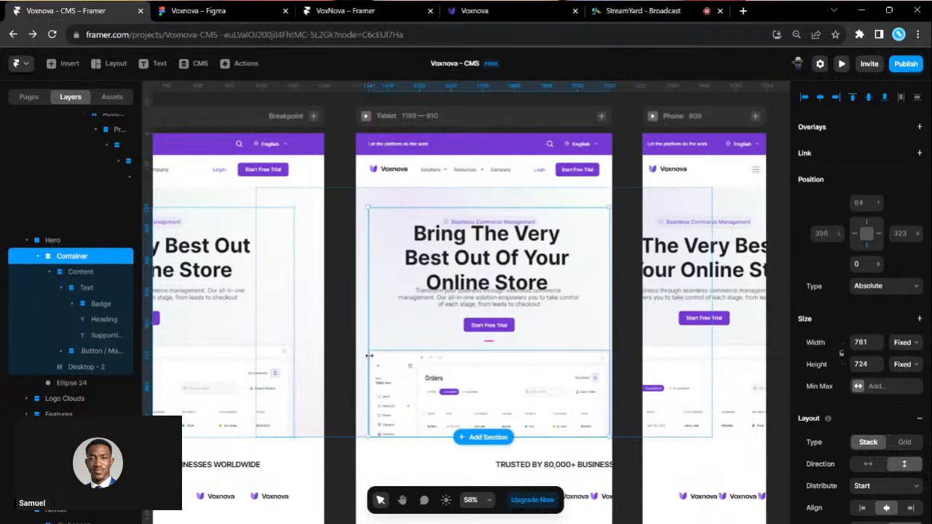
drag(608, 342, 598, 342)
- Fix the Desktop - 2 preview at 190 tall, then make the Container 649 tall and bottom-aligned
scroll(506, 352, up, 3)
scroll(502, 354, down, 1)
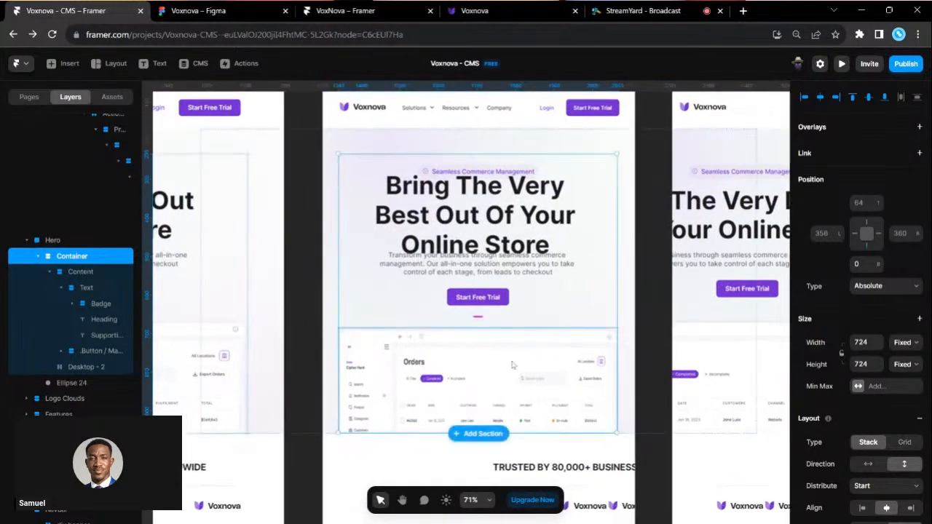
double_click(514, 365)
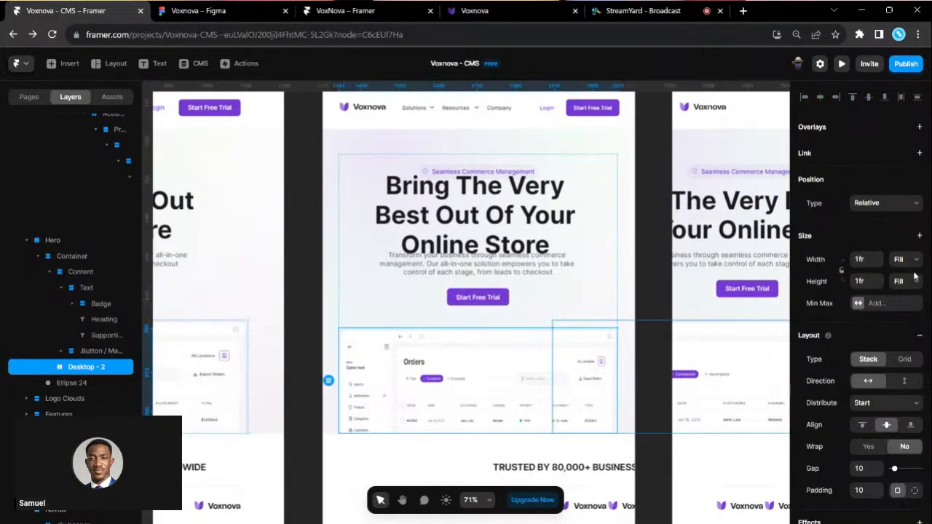
click(911, 299)
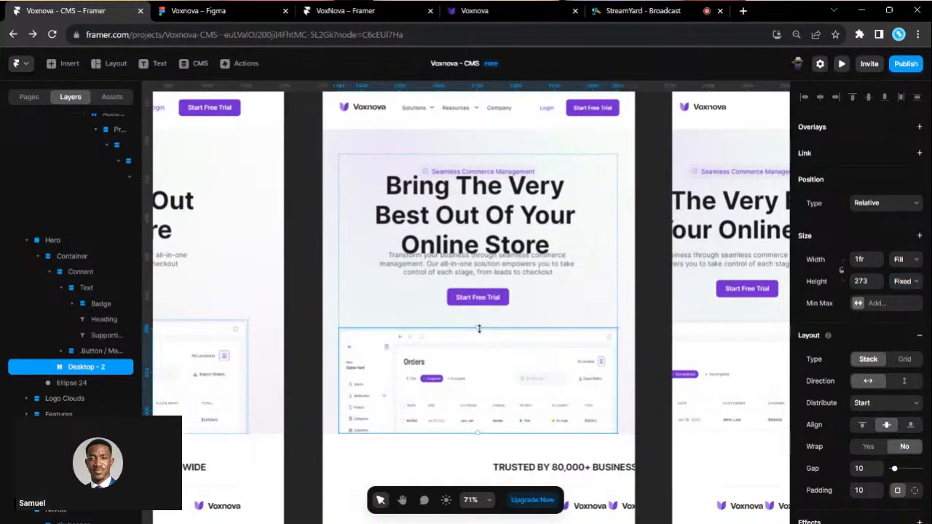
drag(482, 353, 484, 364)
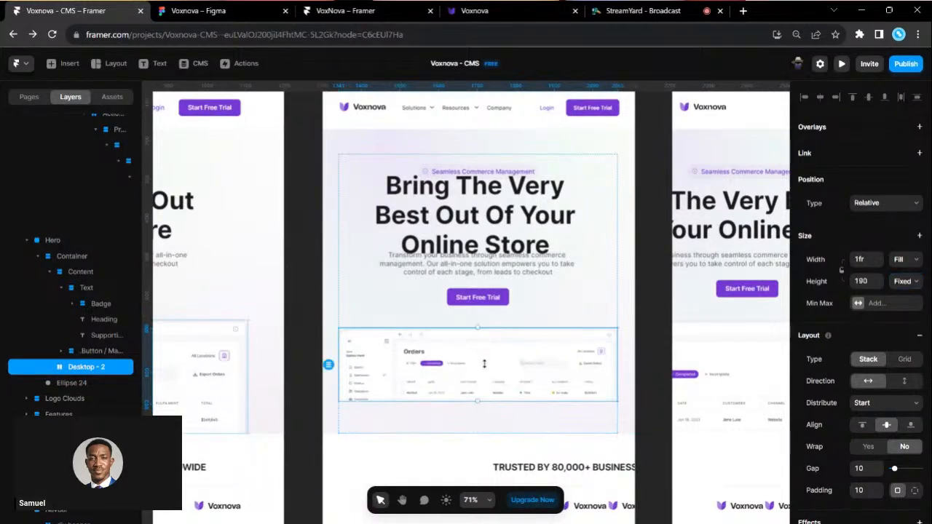
click(487, 413)
drag(558, 432, 561, 405)
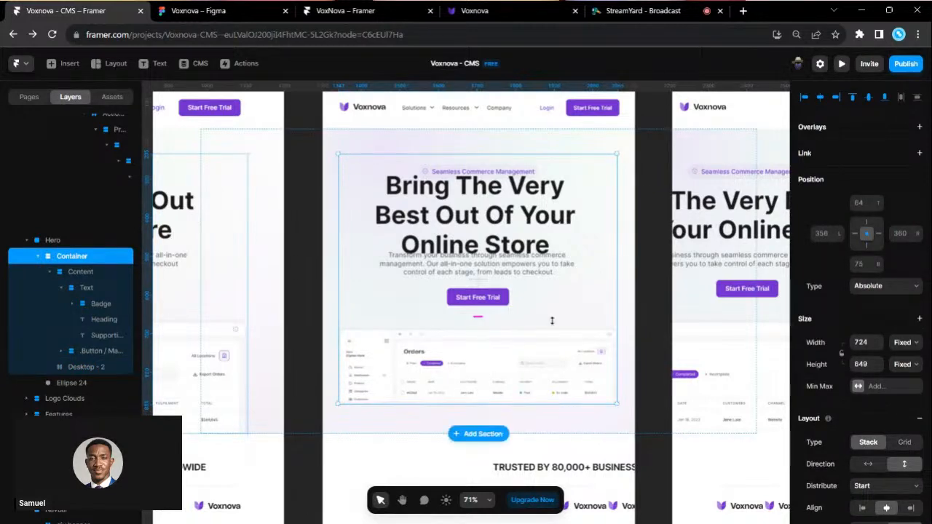
click(884, 97)
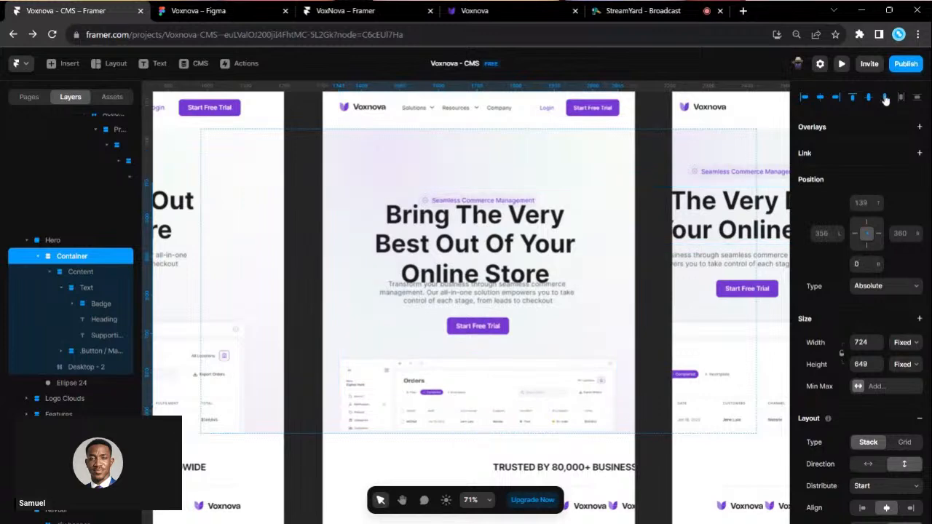
- Make the Tablet hero Content stack Fill the container width instead of Relative
scroll(498, 216, up, 2)
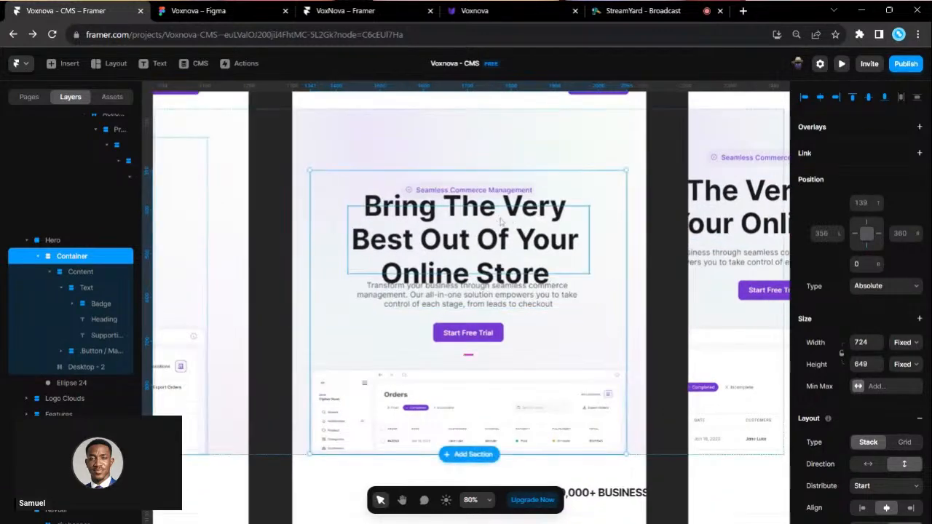
click(501, 221)
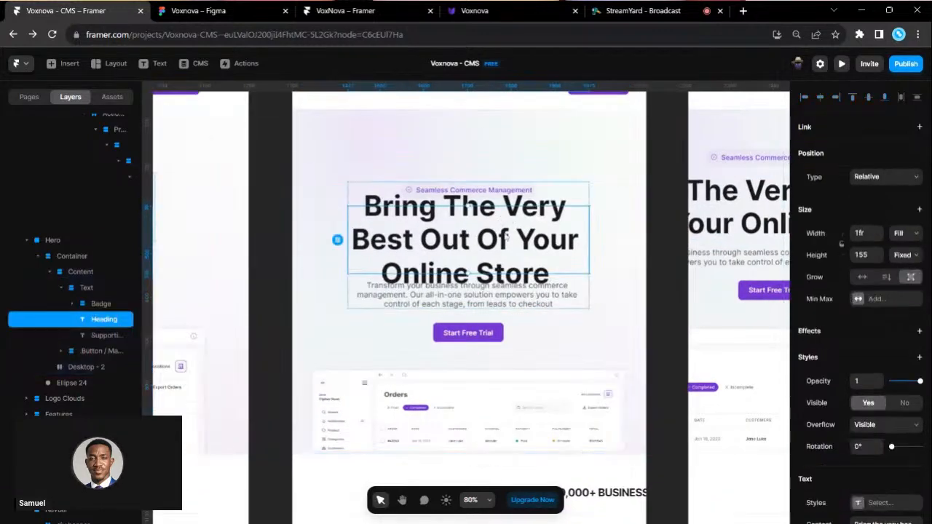
click(390, 334)
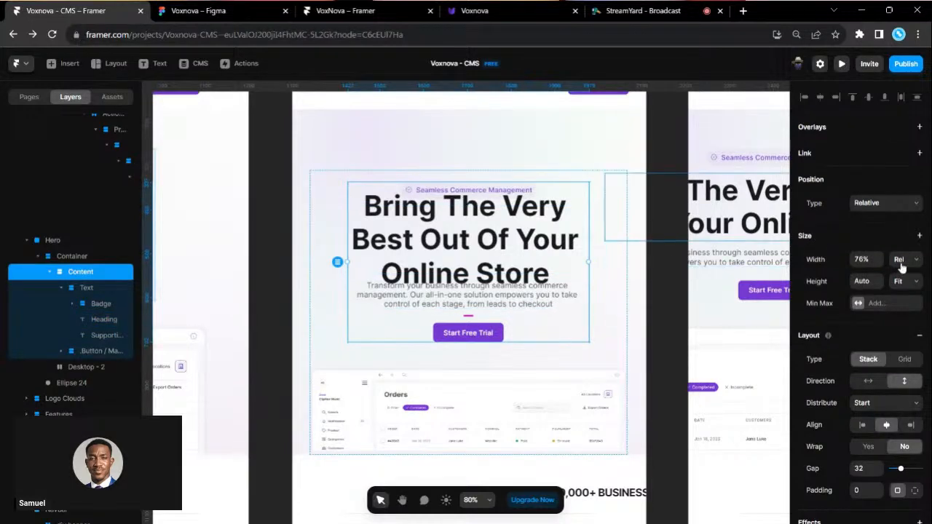
click(905, 290)
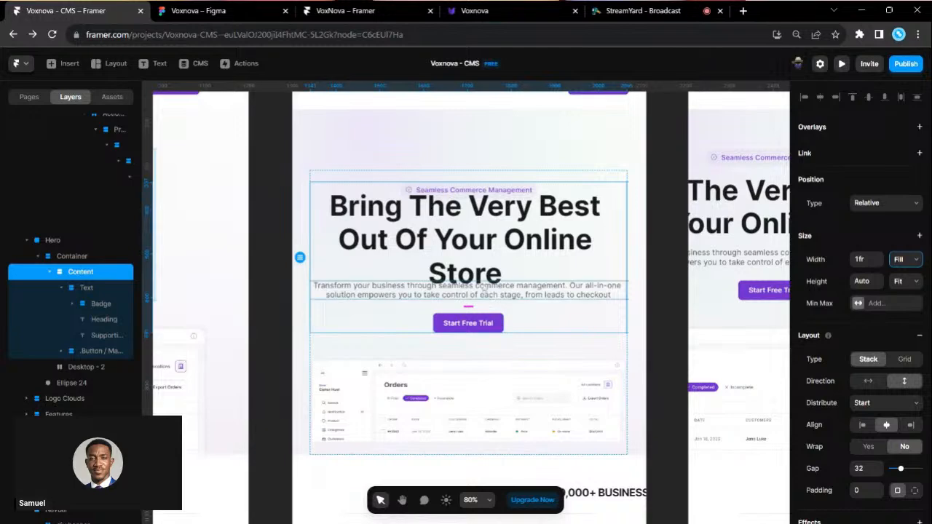
- Set the Tablet hero heading to 64 px with a Fit height so it wraps onto three lines
click(477, 266)
scroll(906, 420, down, 3)
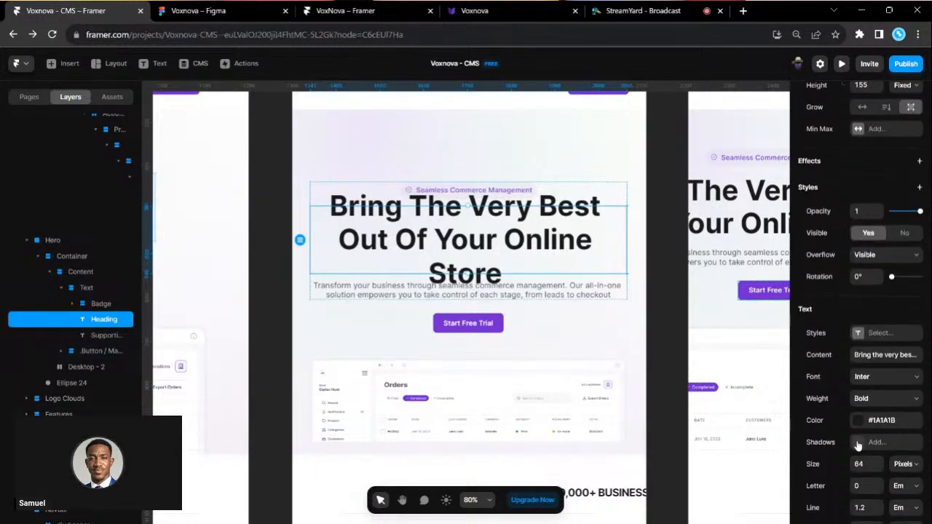
key(Return)
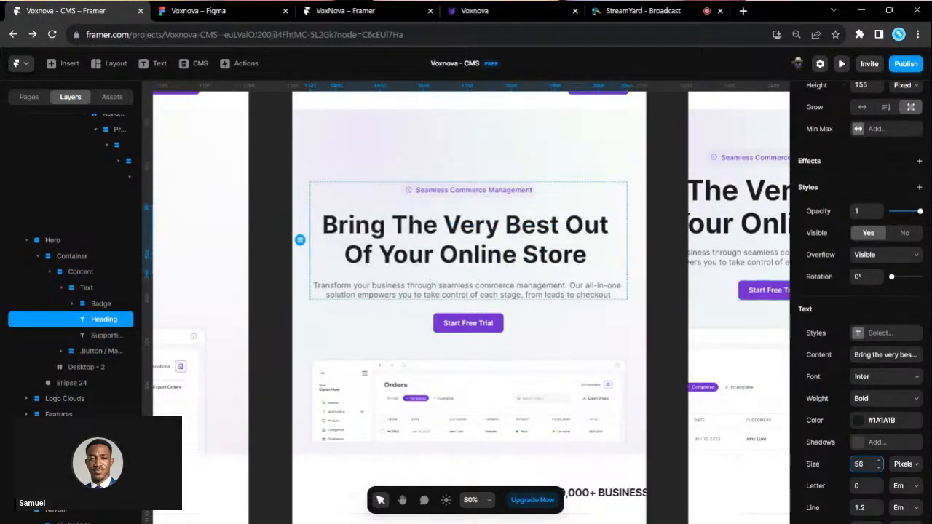
scroll(491, 254, down, 1)
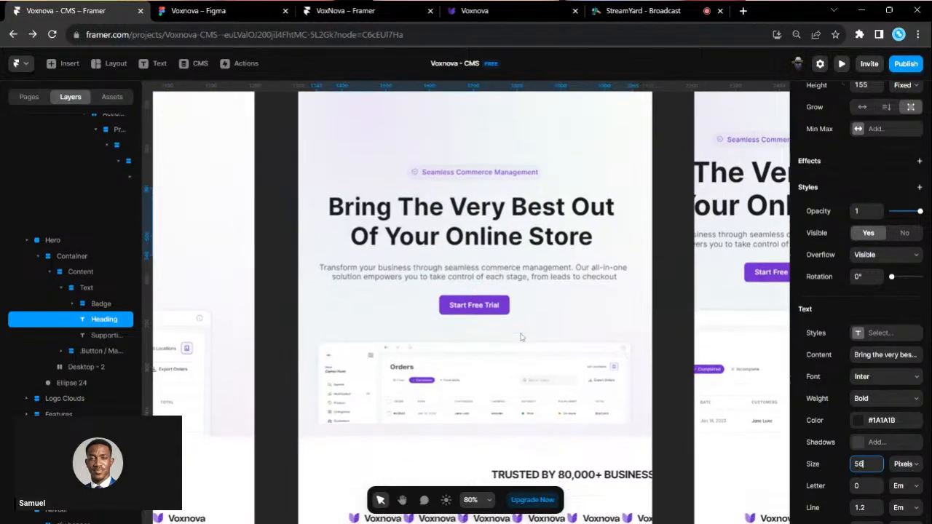
click(534, 297)
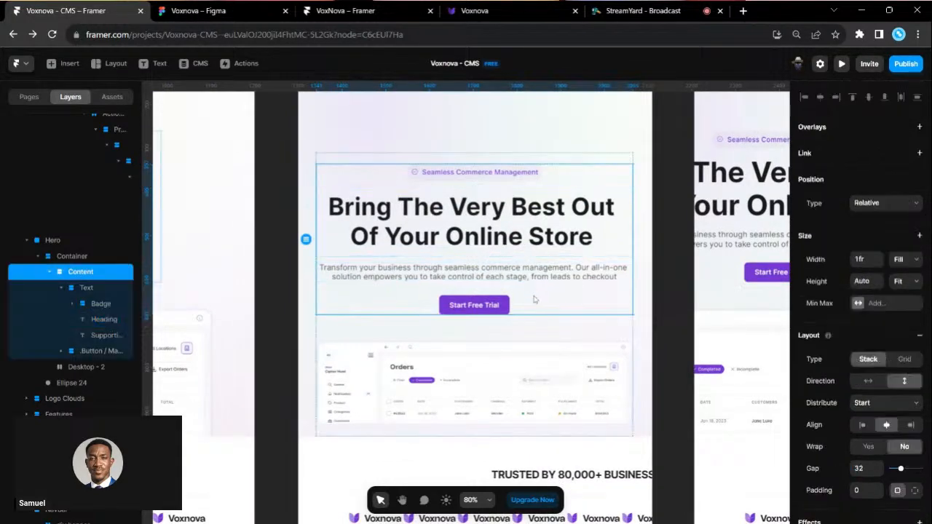
click(550, 331)
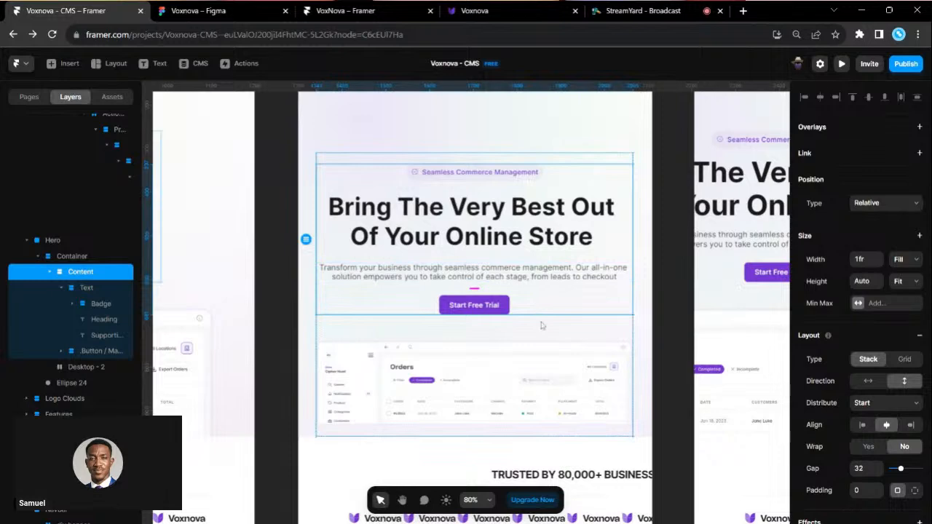
click(470, 218)
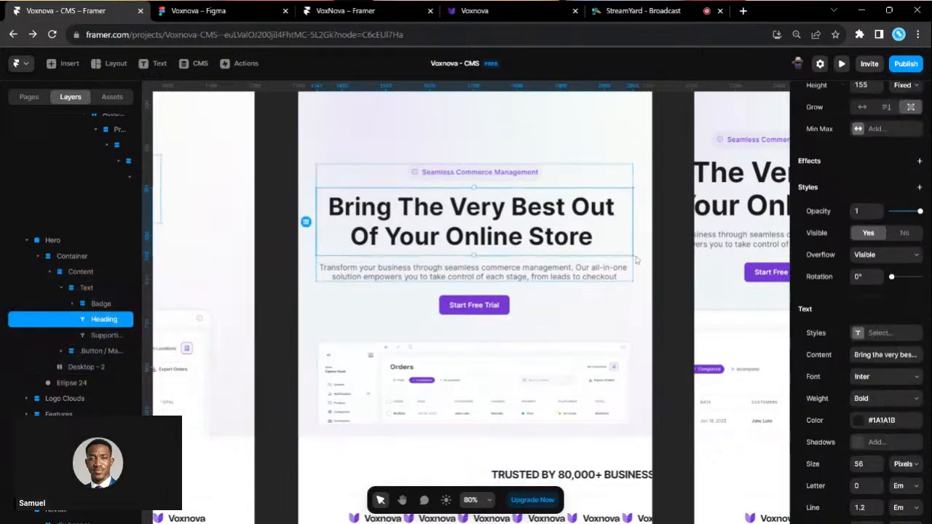
key(Return)
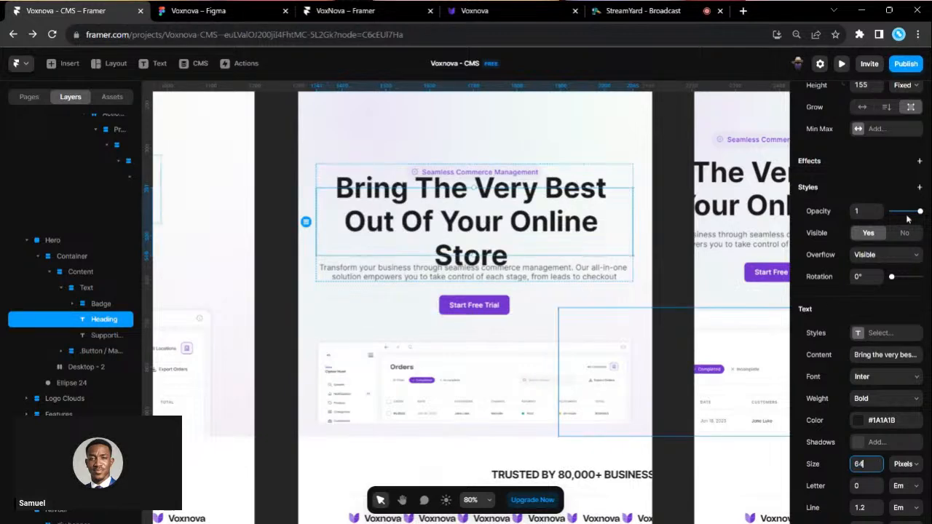
scroll(907, 218, up, 3)
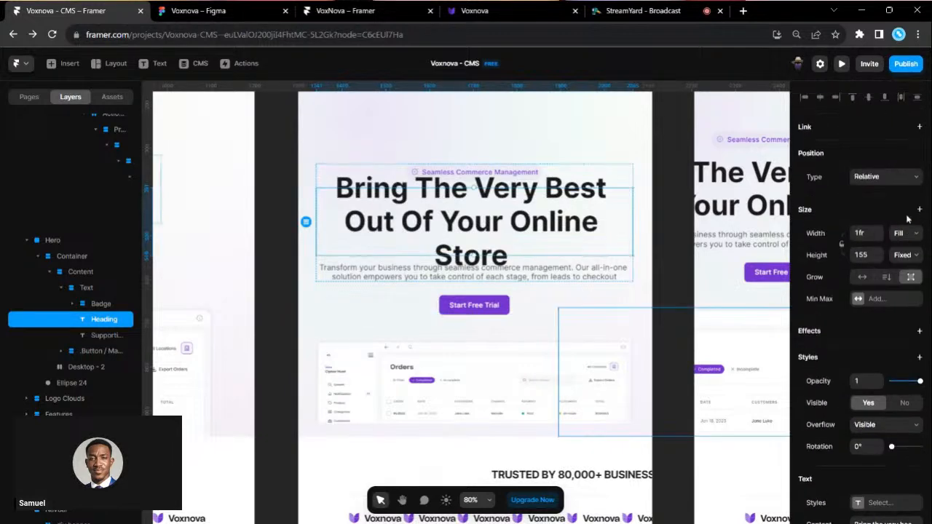
click(911, 259)
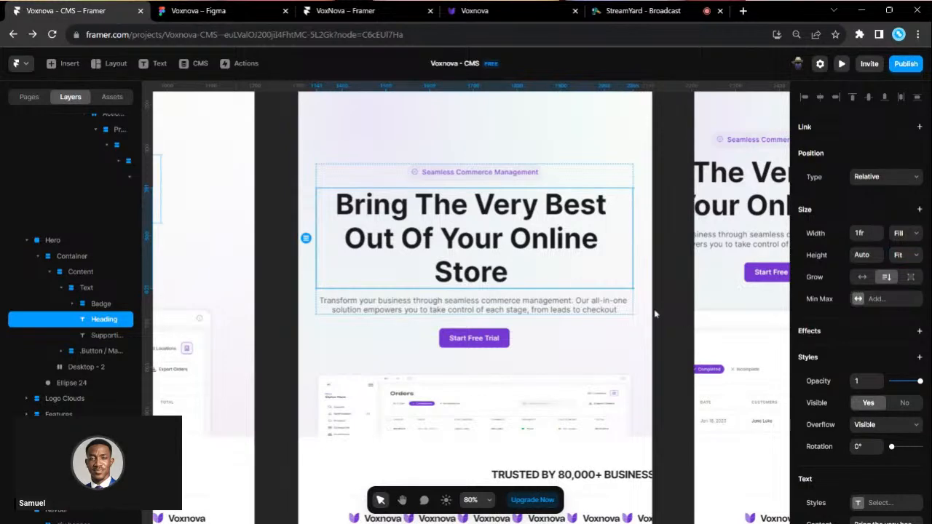
- Step the hero heading's font size down from 60 to 56 px with the Size stepper arrows
scroll(925, 452, down, 5)
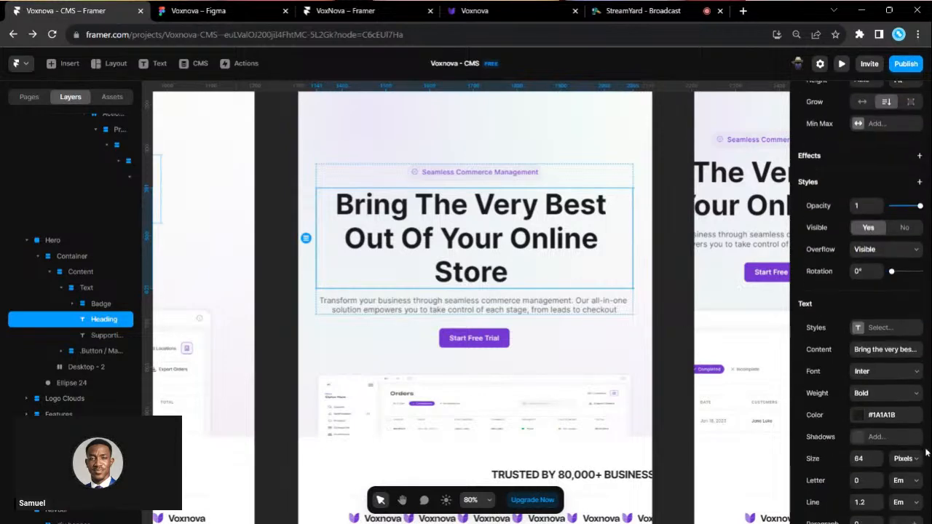
click(878, 462)
click(878, 462)
click(878, 462)
click(878, 462)
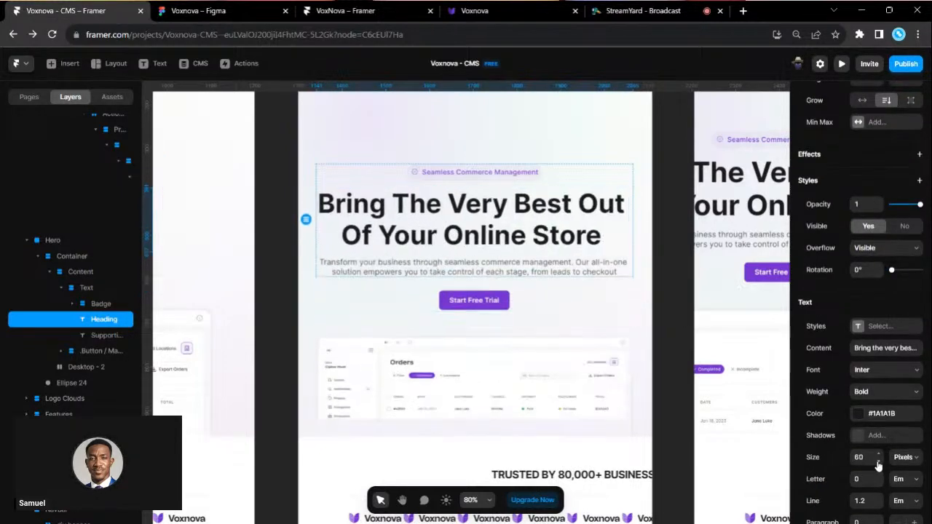
click(877, 462)
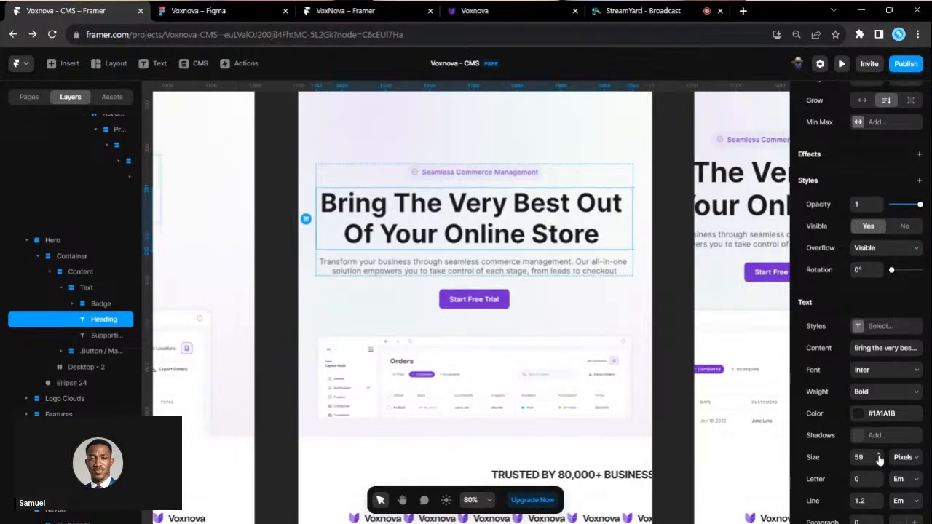
click(877, 454)
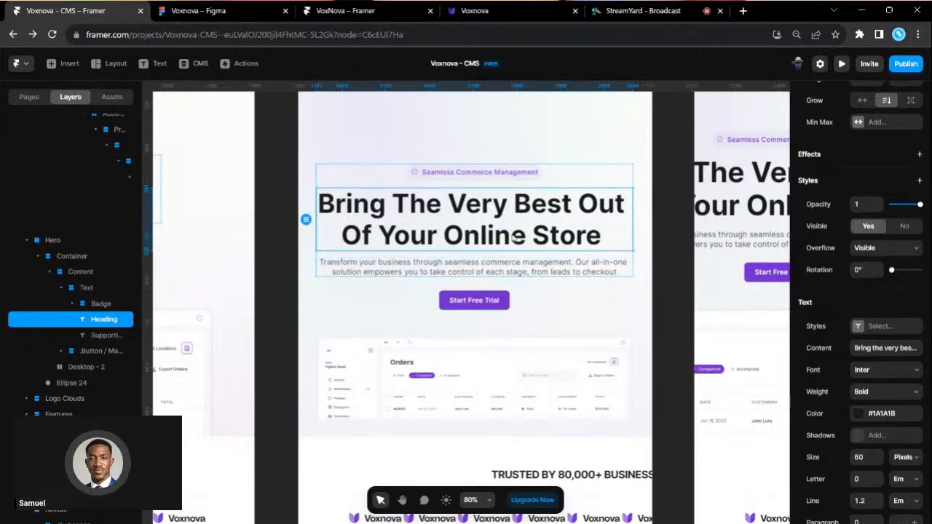
scroll(514, 238, up, 2)
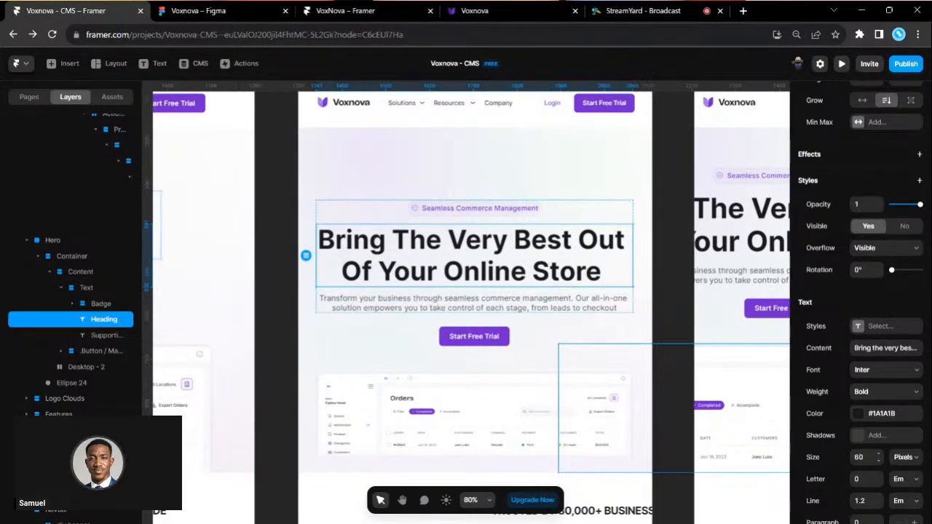
key(Up)
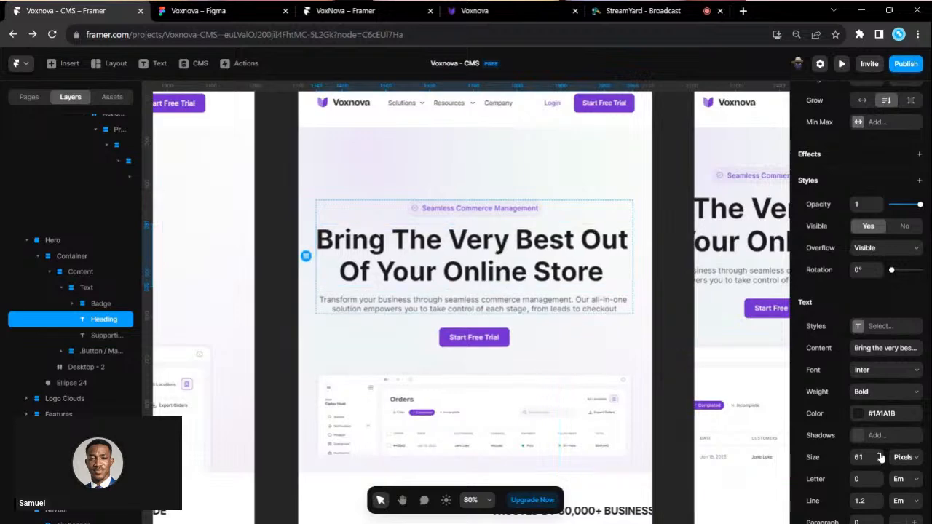
click(878, 461)
click(879, 460)
click(879, 461)
click(878, 461)
click(879, 461)
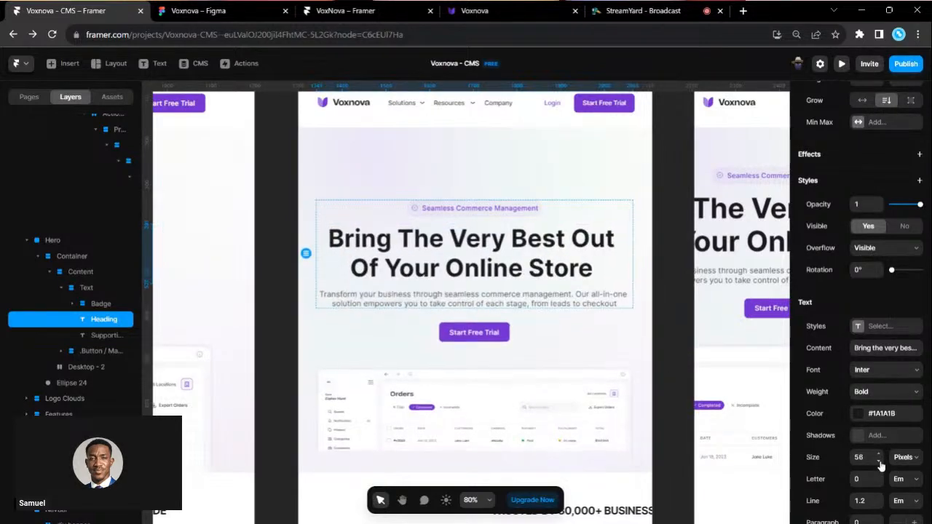
click(664, 371)
scroll(665, 371, down, 3)
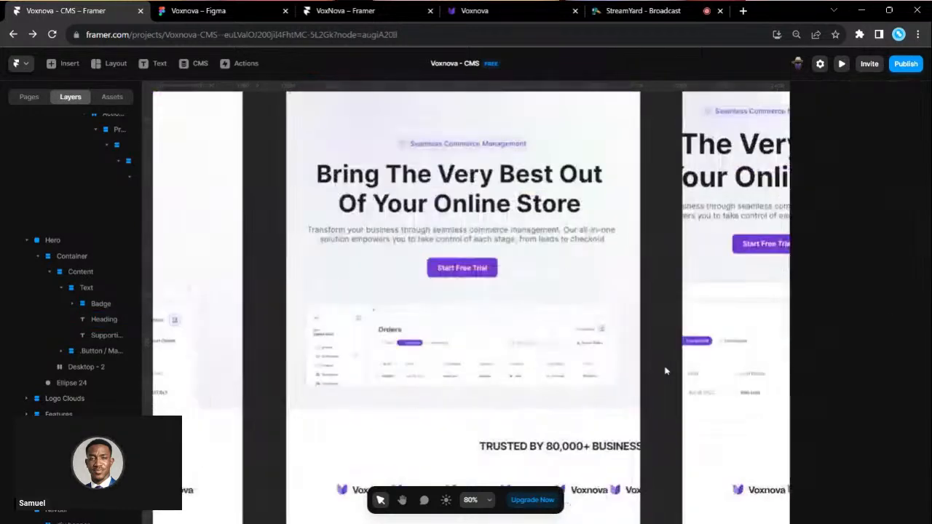
- Shorten the Hero section by pulling its bottom edge up
click(566, 196)
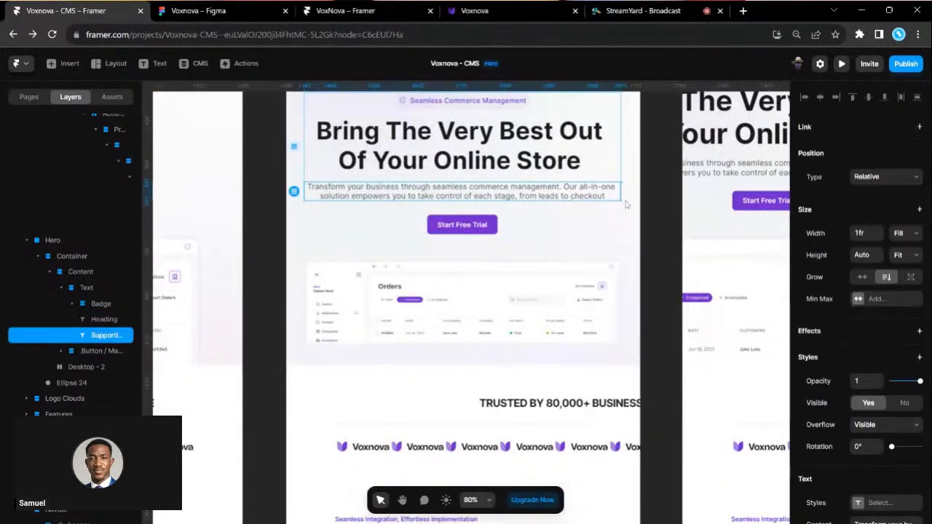
scroll(550, 314, down, 1)
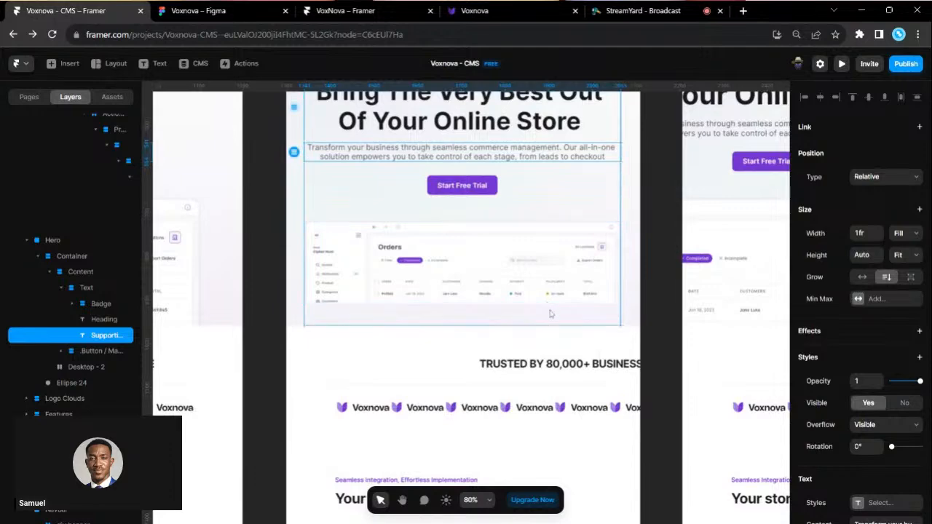
click(551, 314)
scroll(550, 313, up, 1)
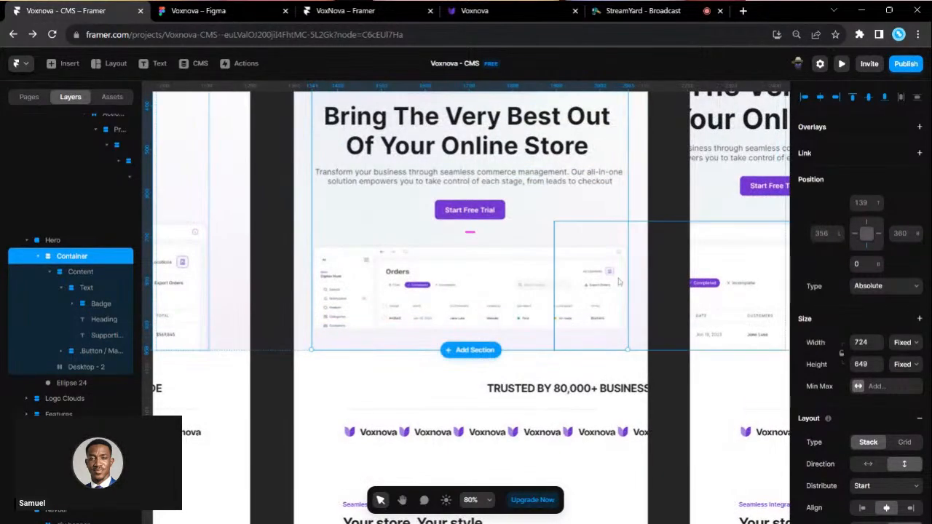
scroll(460, 290, up, 3)
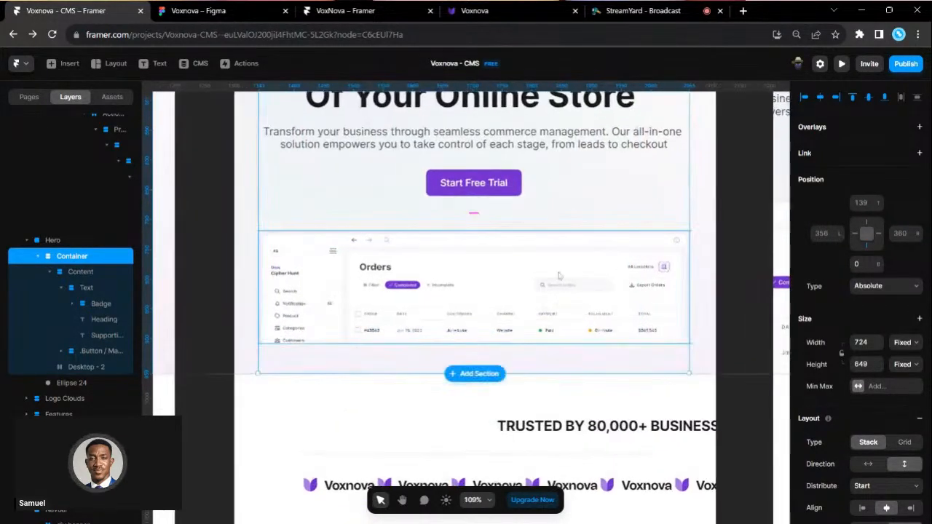
click(81, 241)
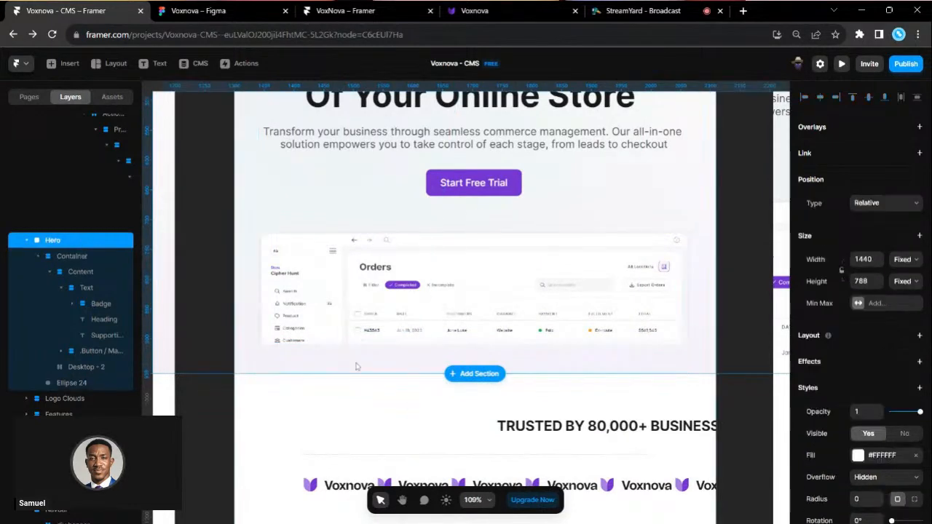
drag(350, 374, 358, 338)
- Set the hero Container's height to Fit its content
scroll(357, 338, down, 2)
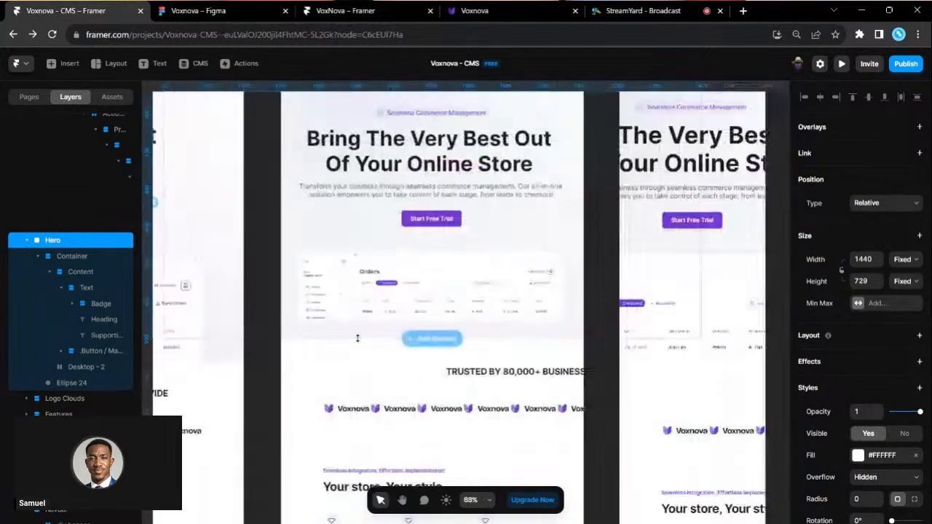
click(390, 371)
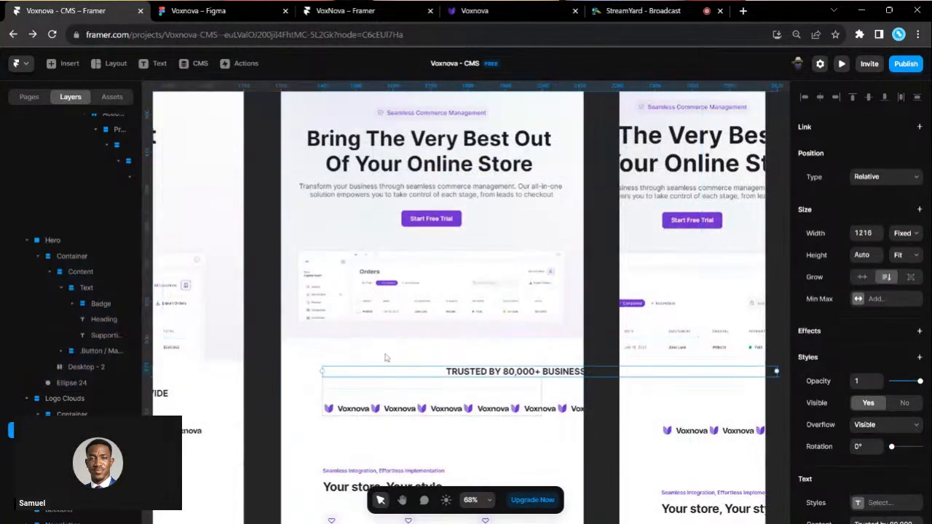
click(406, 232)
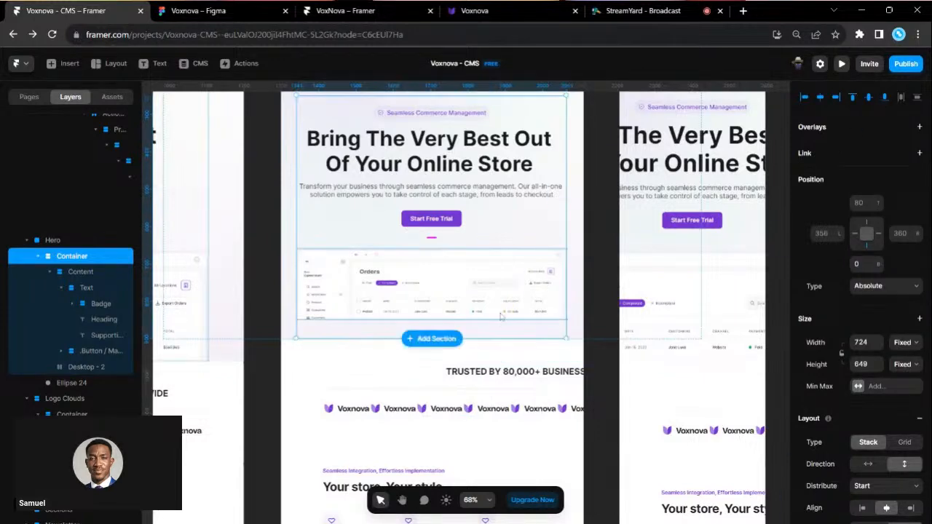
scroll(379, 325, up, 3)
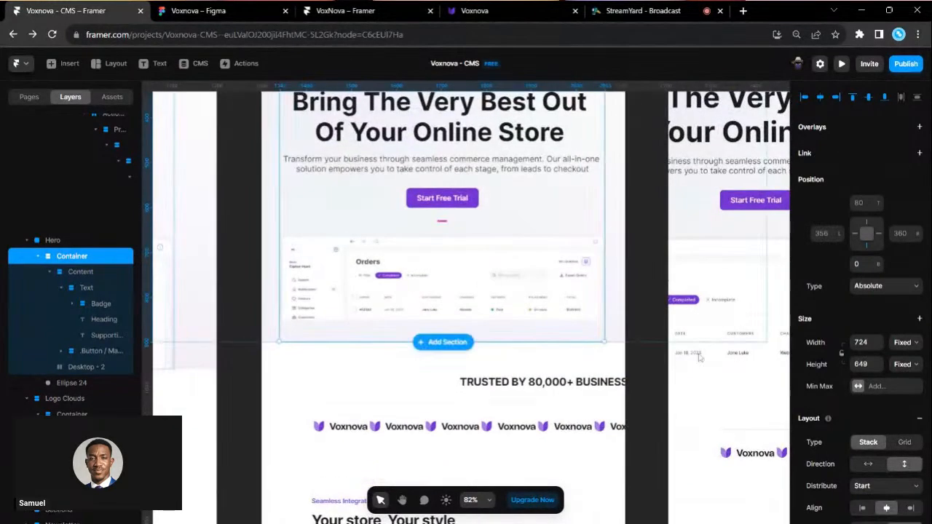
scroll(916, 412, down, 5)
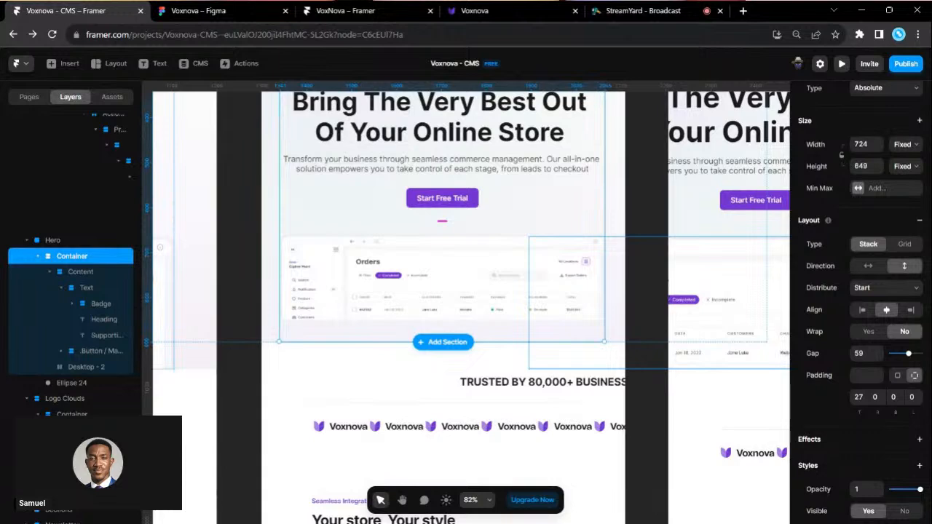
click(79, 367)
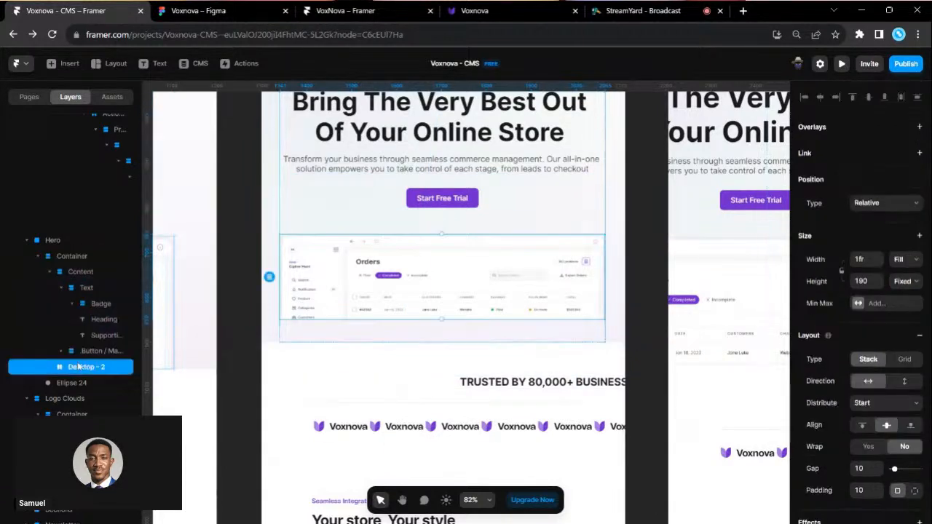
click(70, 274)
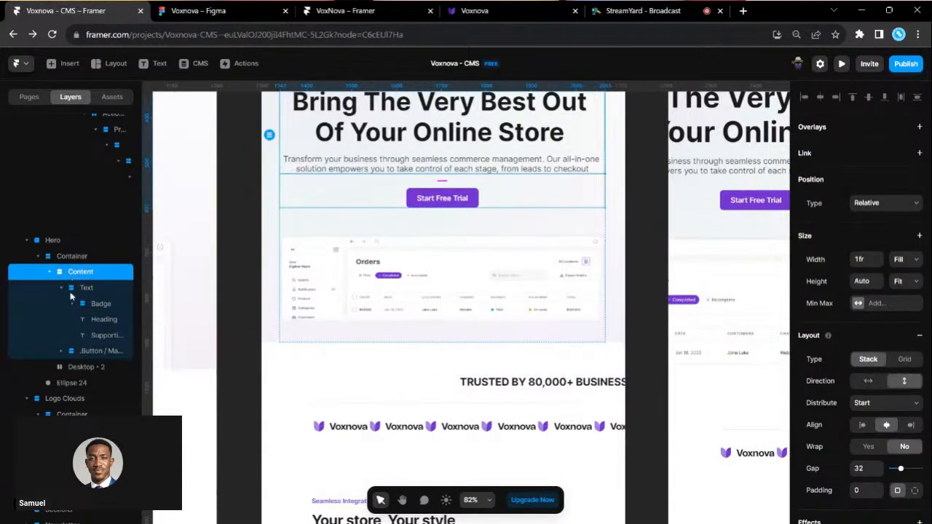
click(66, 256)
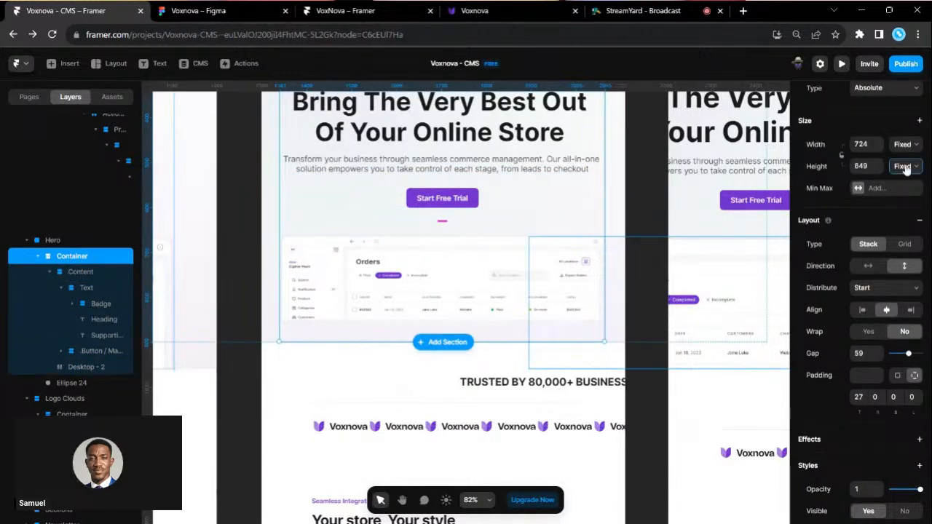
click(914, 212)
scroll(622, 296, up, 2)
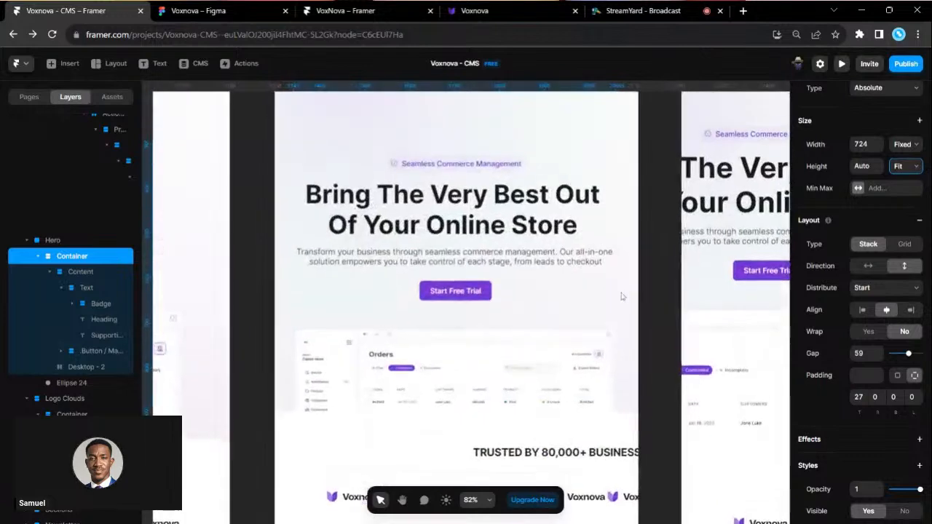
scroll(561, 212, down, 3)
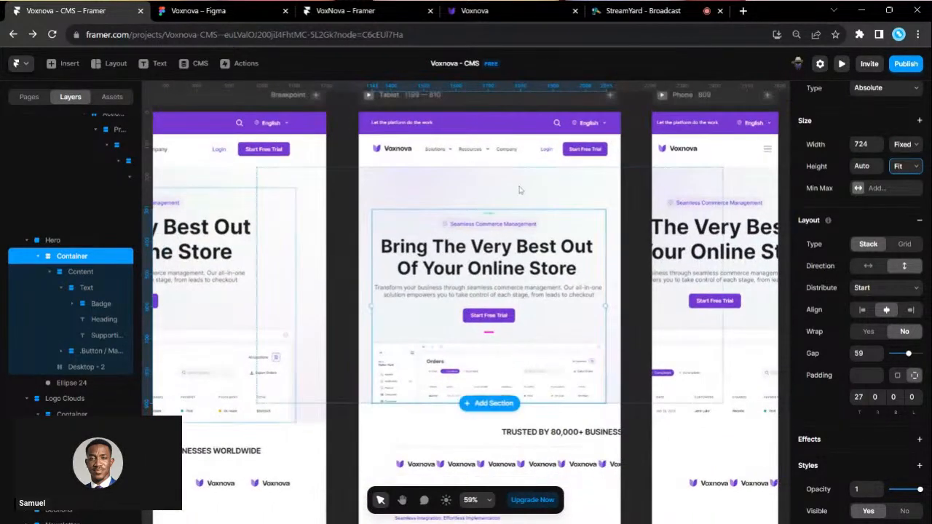
- Widen the Tablet hero's gap between text block and dashboard preview to 93
click(519, 190)
click(543, 330)
drag(494, 329, 495, 340)
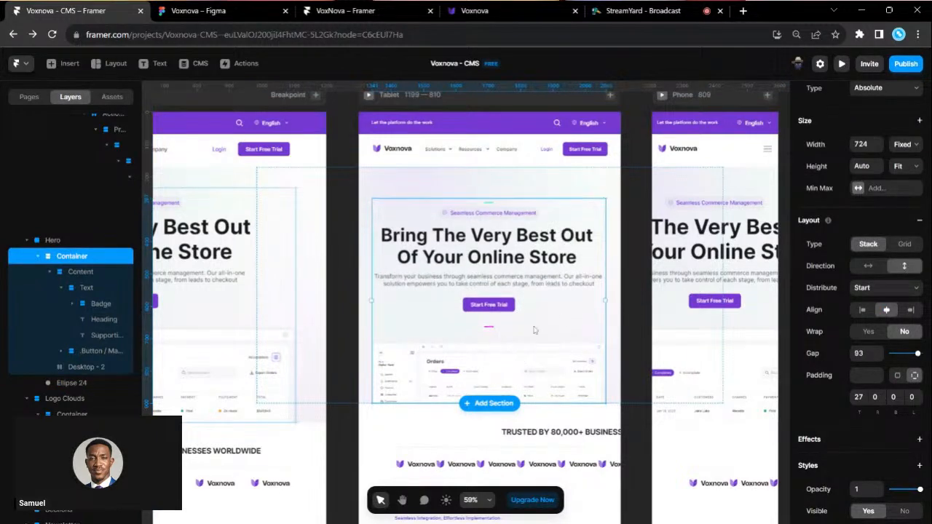
click(636, 301)
scroll(588, 220, right, 5)
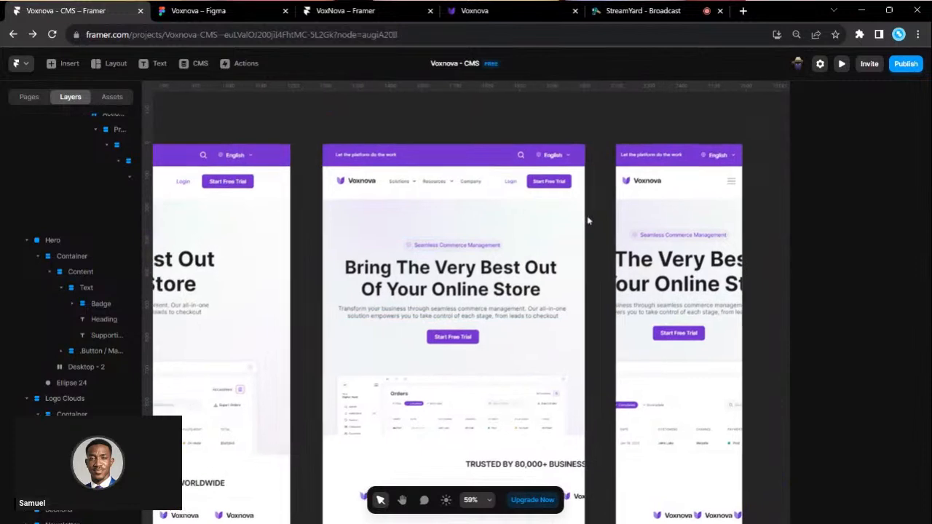
- Set the phone layout's Seamless Commerce Management badge text to size 14
scroll(706, 268, up, 2)
scroll(706, 268, up, 5)
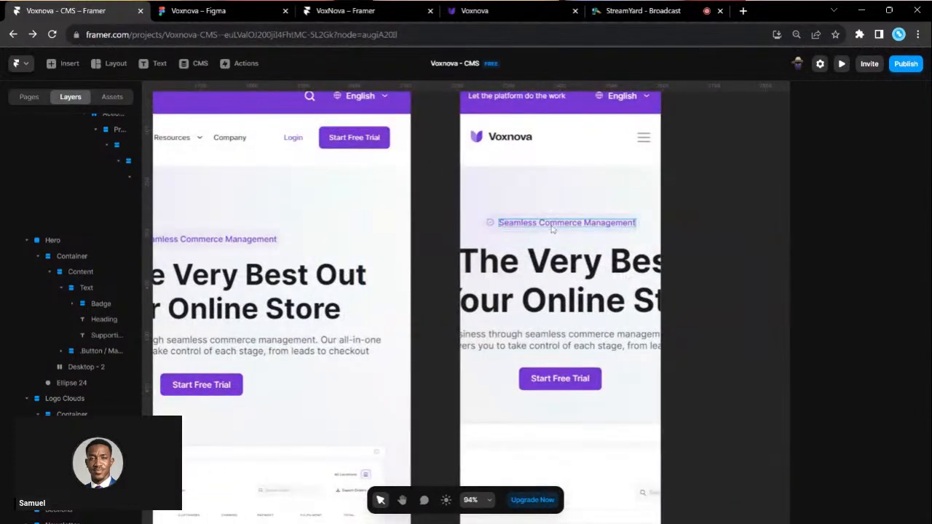
double_click(552, 227)
text(14)
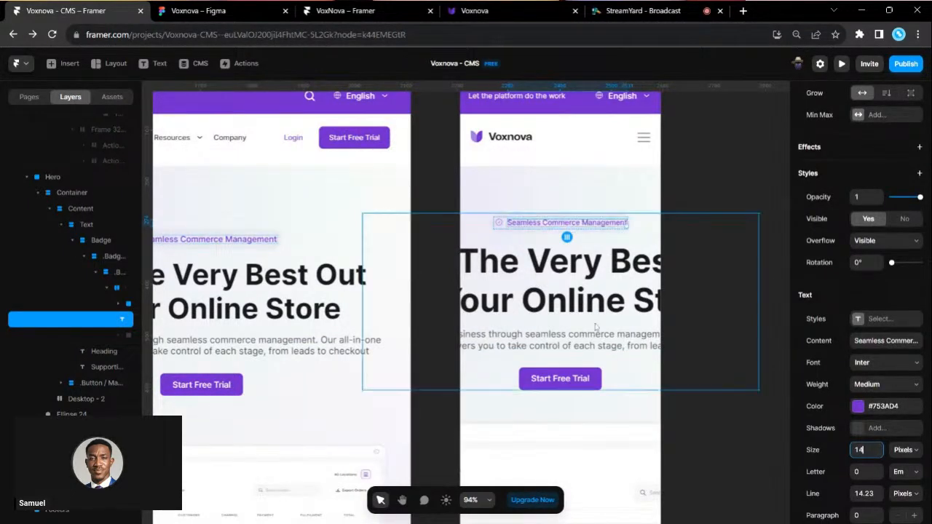
- Set the phone hero heading to size 40 with a Fit height
click(560, 289)
scroll(858, 267, down, 10)
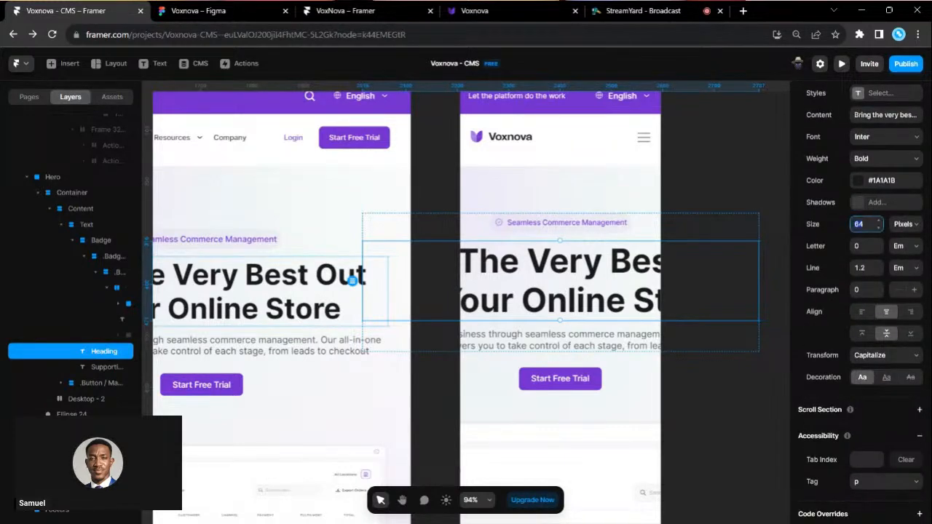
text(40)
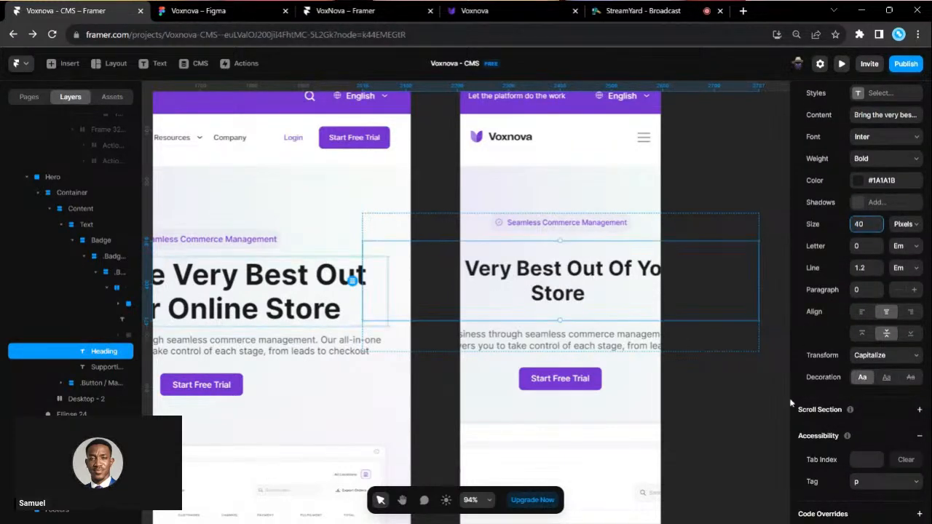
scroll(903, 134, up, 4)
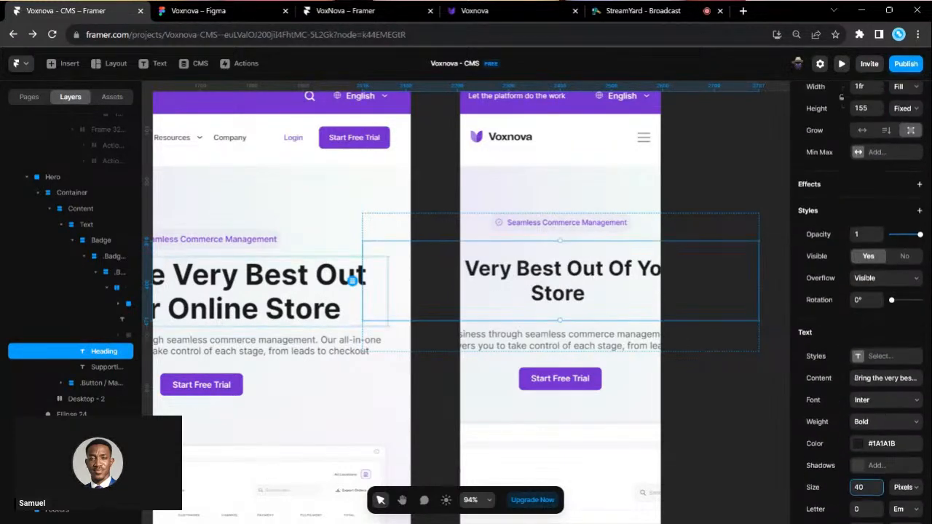
click(900, 110)
click(901, 149)
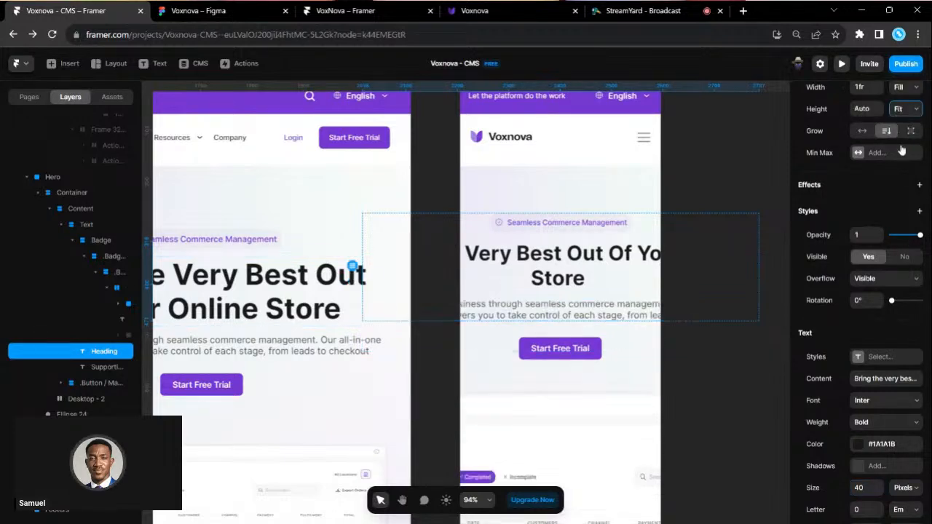
- Narrow the phone hero Content frame and resize the Container to a fixed 681 × 724
click(80, 208)
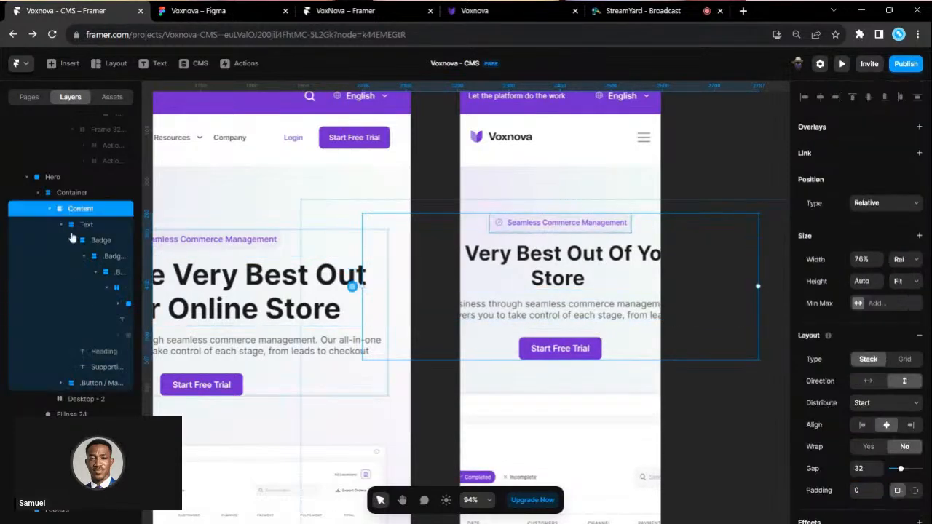
click(72, 192)
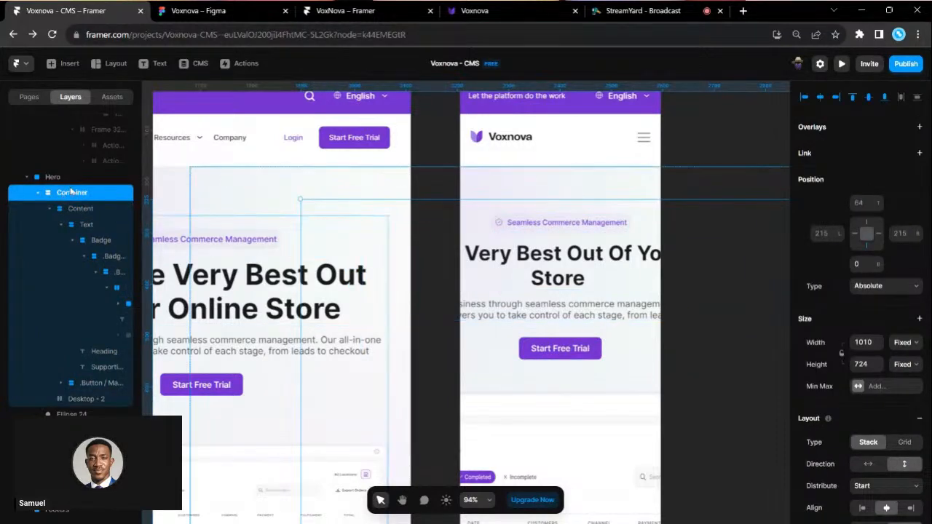
click(82, 210)
scroll(574, 299, right, 1)
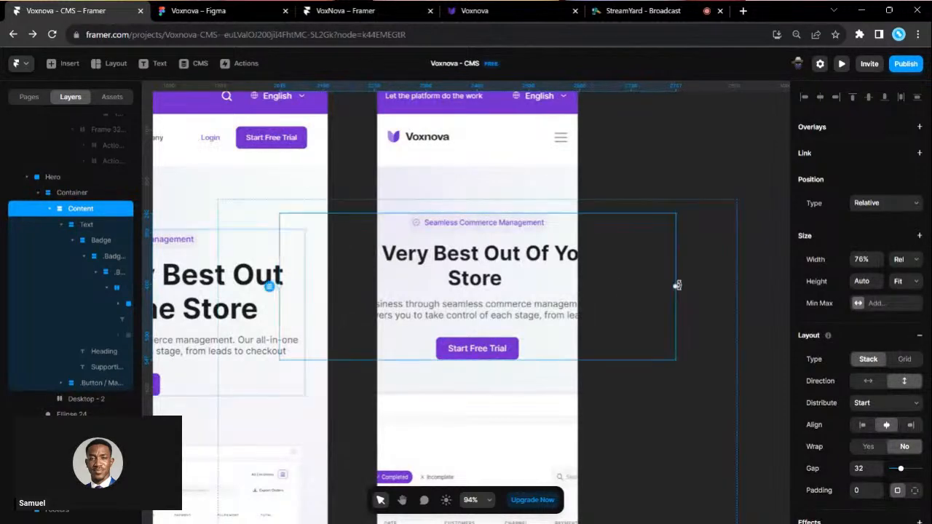
drag(676, 286, 495, 278)
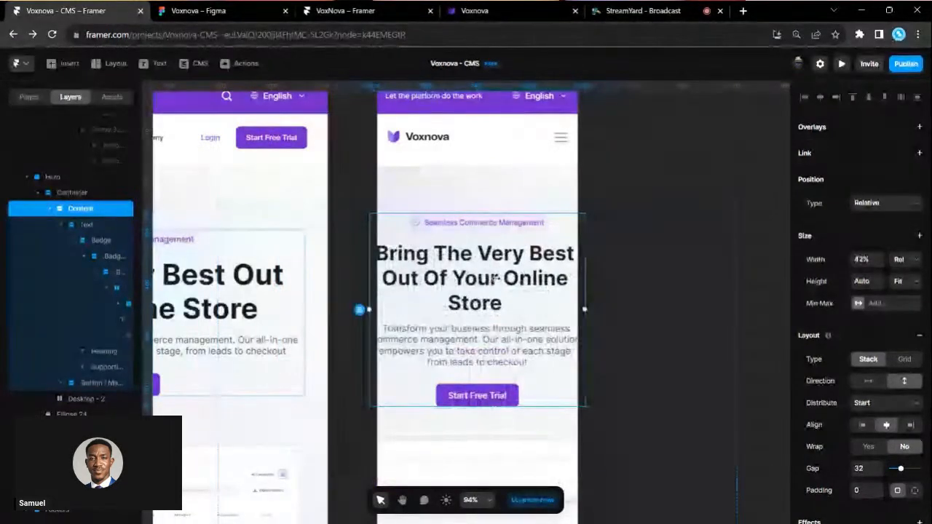
click(80, 193)
drag(735, 255, 568, 252)
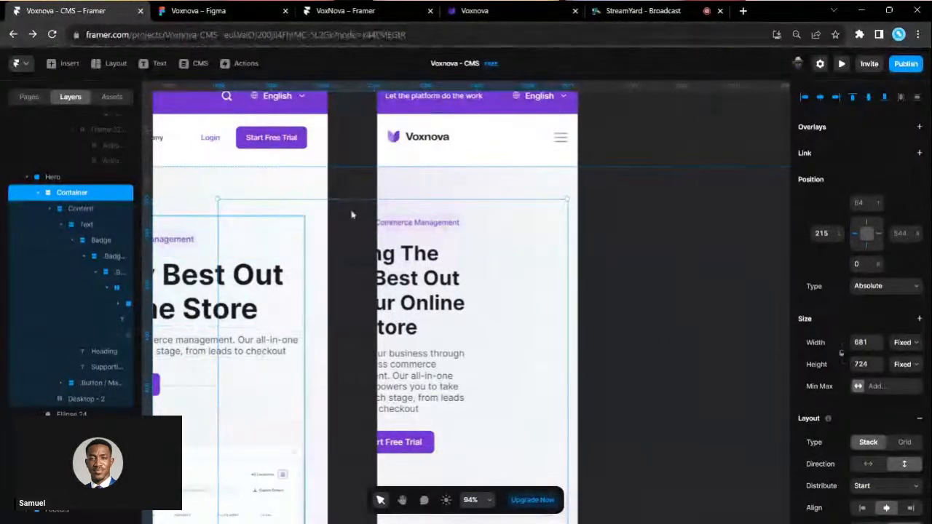
- Narrow the phone hero Container to 351 wide to fit the Phone frame
scroll(404, 187, down, 1)
scroll(404, 187, down, 3)
drag(423, 127, 553, 126)
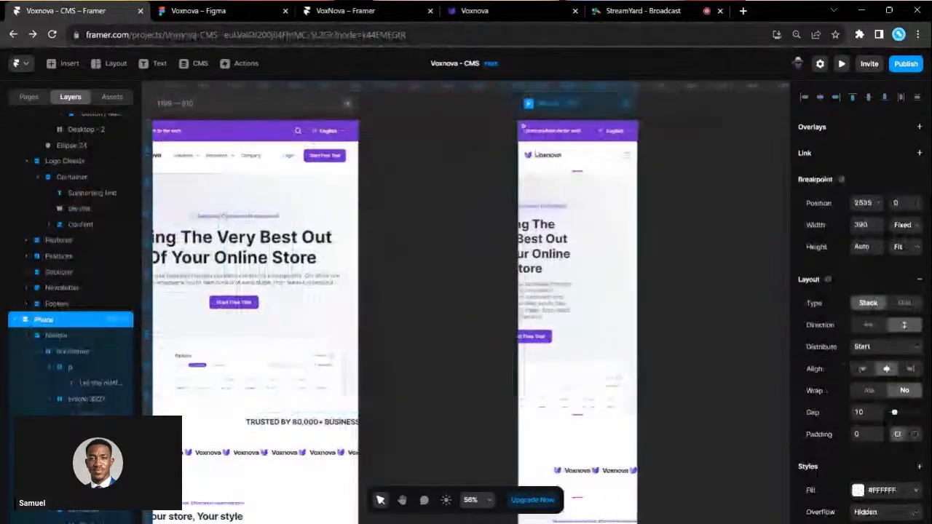
click(604, 248)
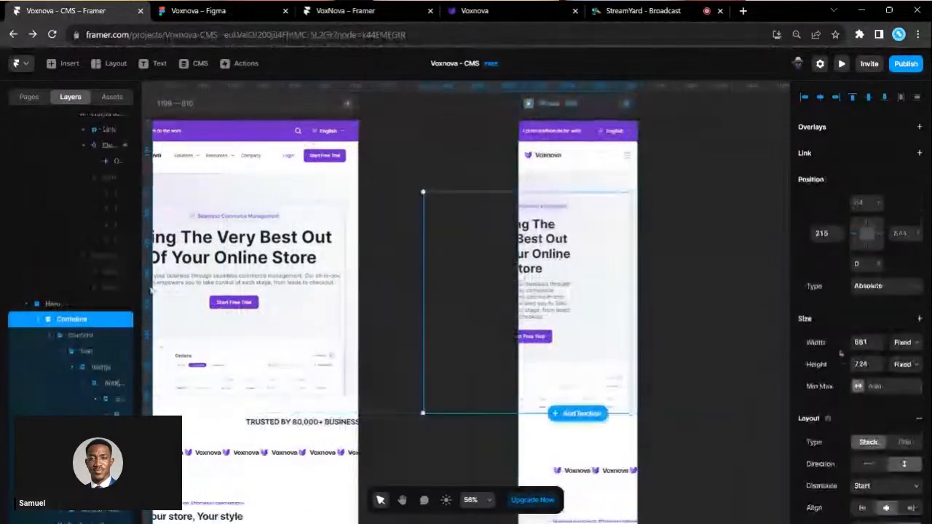
drag(425, 302, 539, 278)
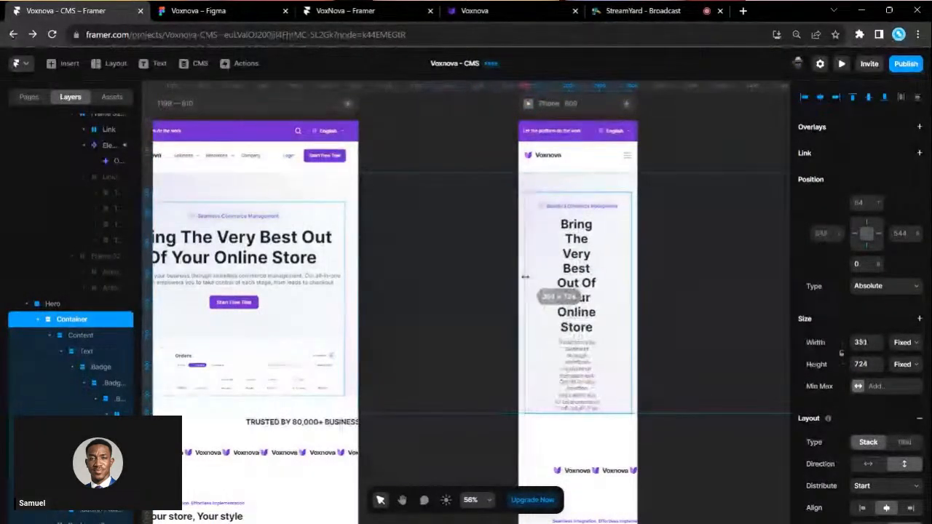
scroll(866, 422, down, 4)
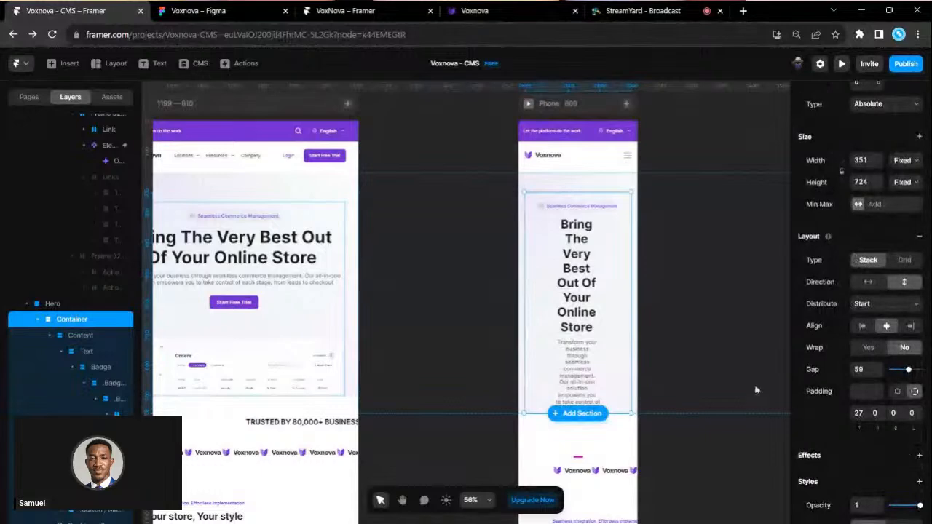
- Set the phone hero Content width from Relative to Fill (1fr)
click(81, 335)
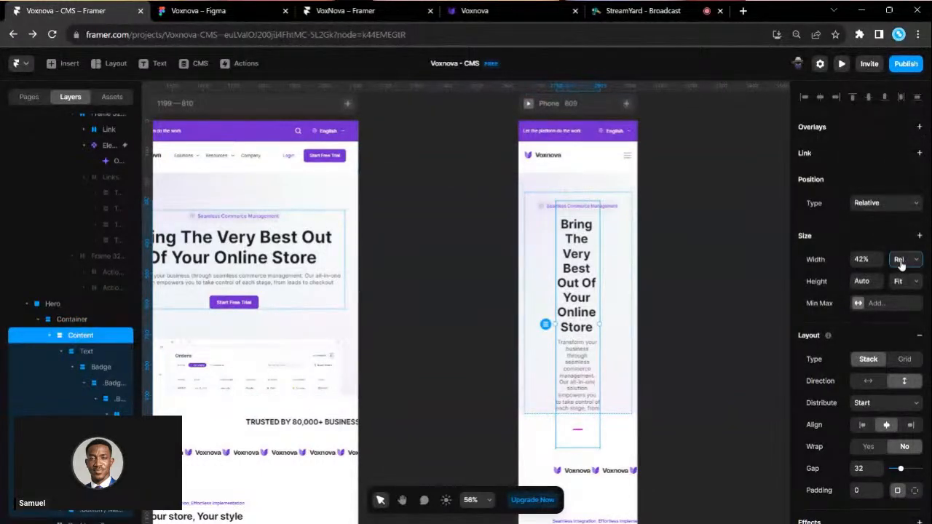
click(914, 294)
scroll(623, 262, up, 4)
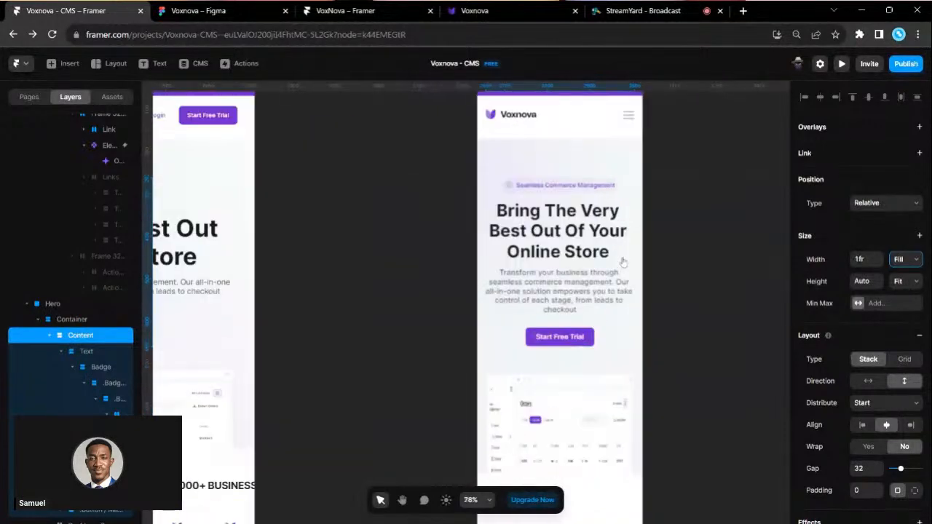
scroll(623, 262, up, 2)
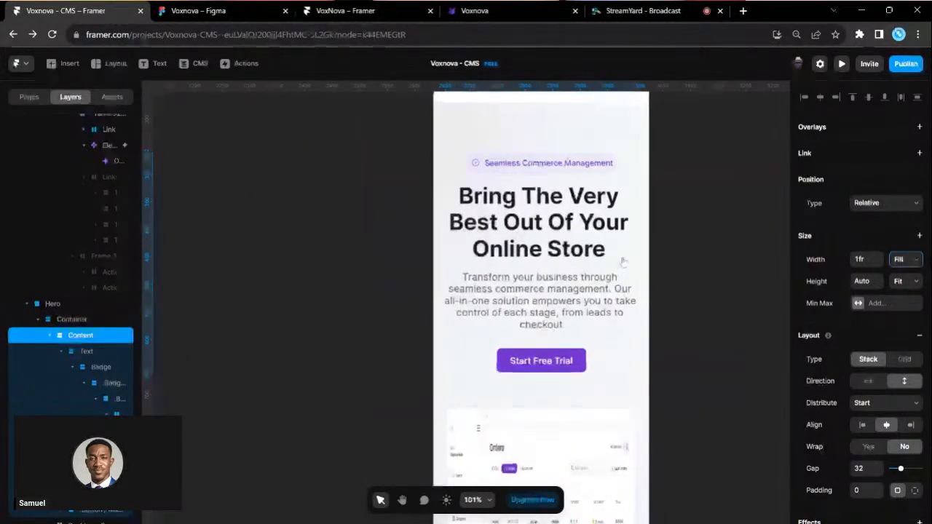
scroll(623, 260, up, 1)
click(703, 257)
- Check the heading's three-line wrap and select the Orders dashboard image
click(569, 249)
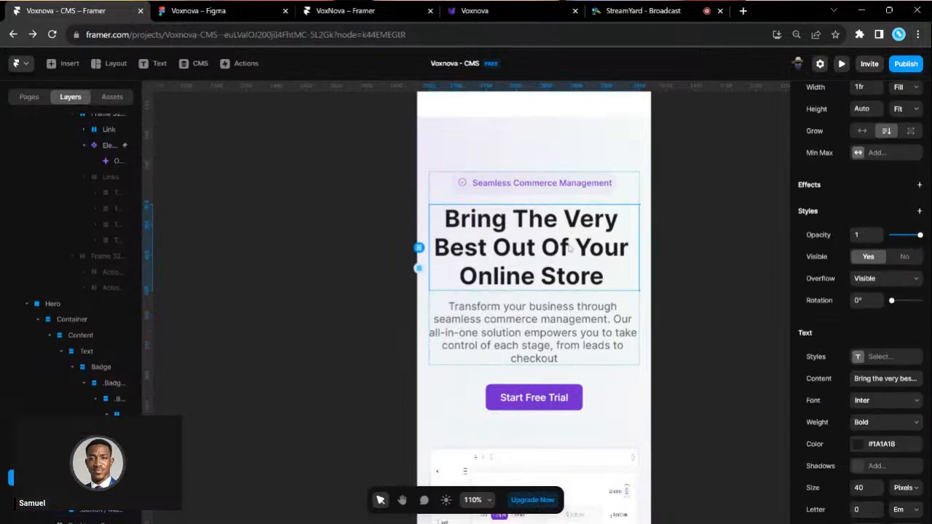
scroll(692, 348, up, 1)
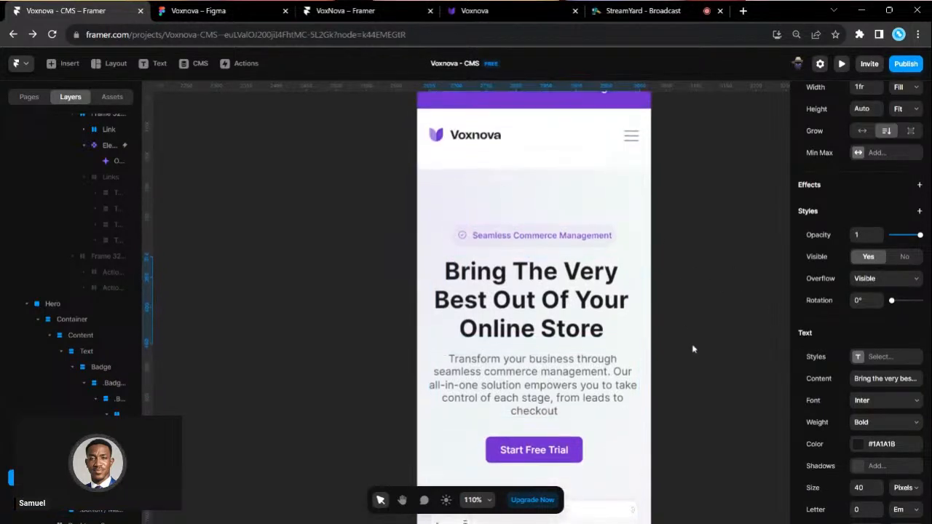
scroll(693, 348, down, 2)
scroll(701, 295, down, 2)
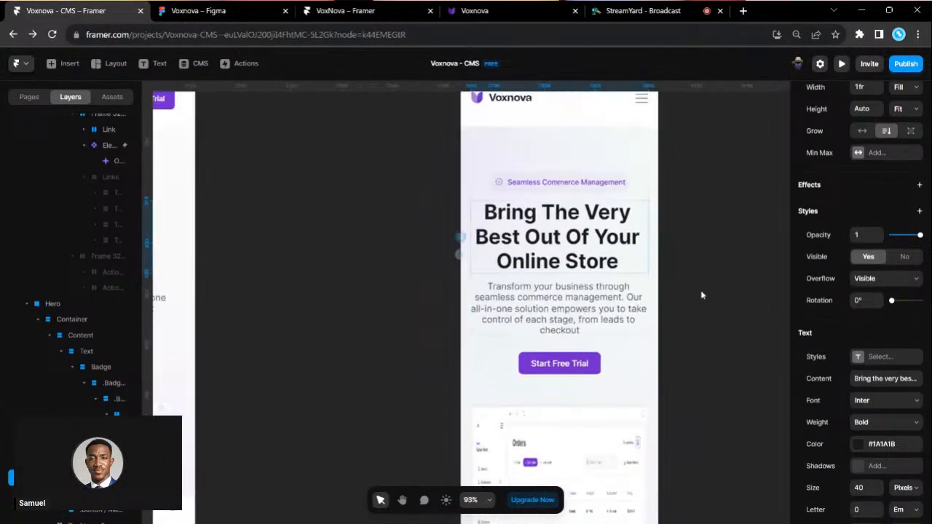
scroll(702, 295, up, 1)
scroll(701, 295, right, 2)
scroll(524, 349, down, 4)
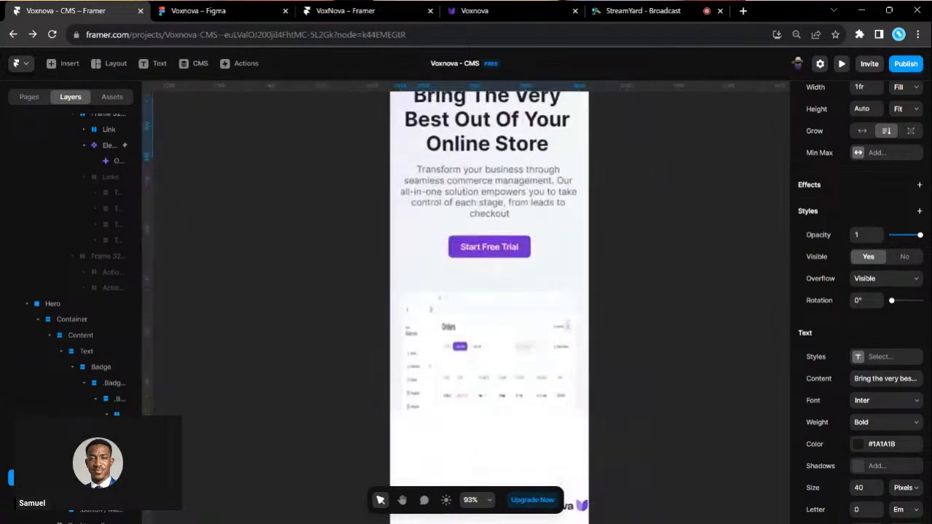
click(524, 354)
scroll(506, 308, up, 2)
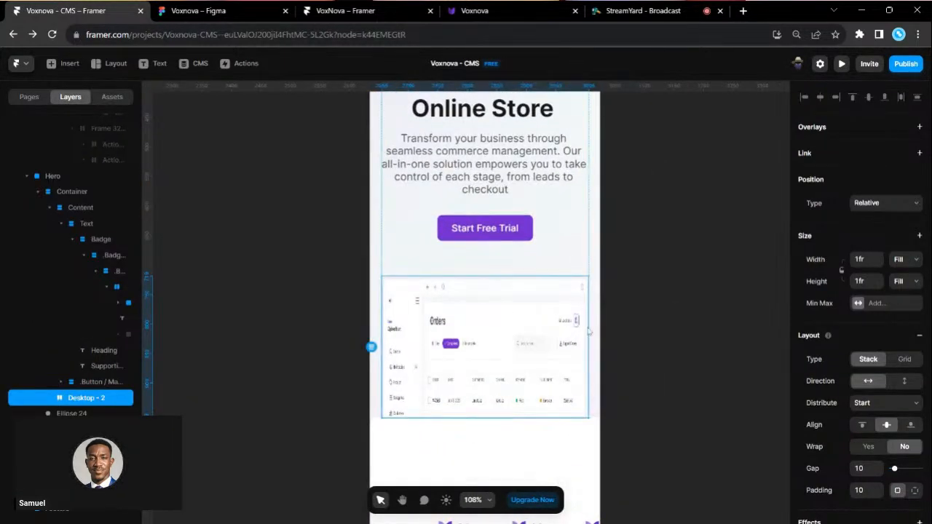
- Switch the Orders image height from Fill to Fixed and shrink it to 145
click(898, 284)
click(905, 293)
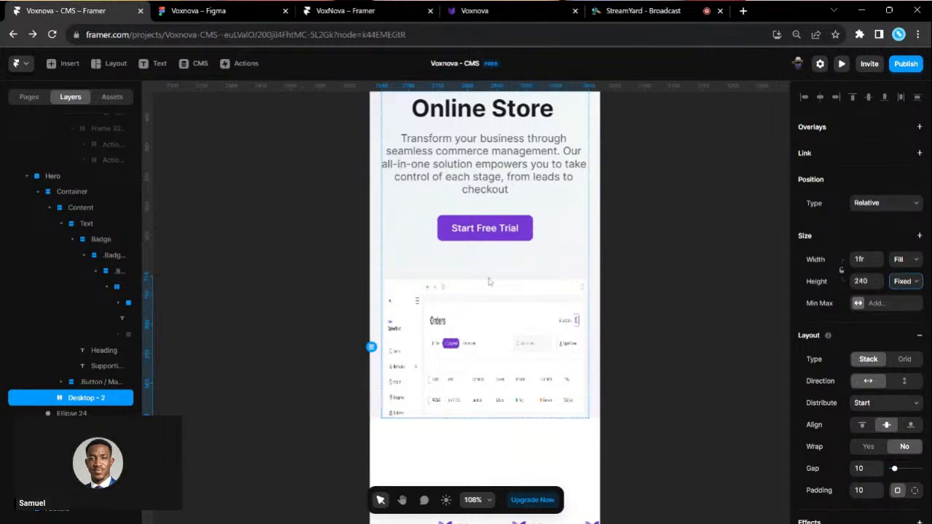
drag(484, 274, 500, 332)
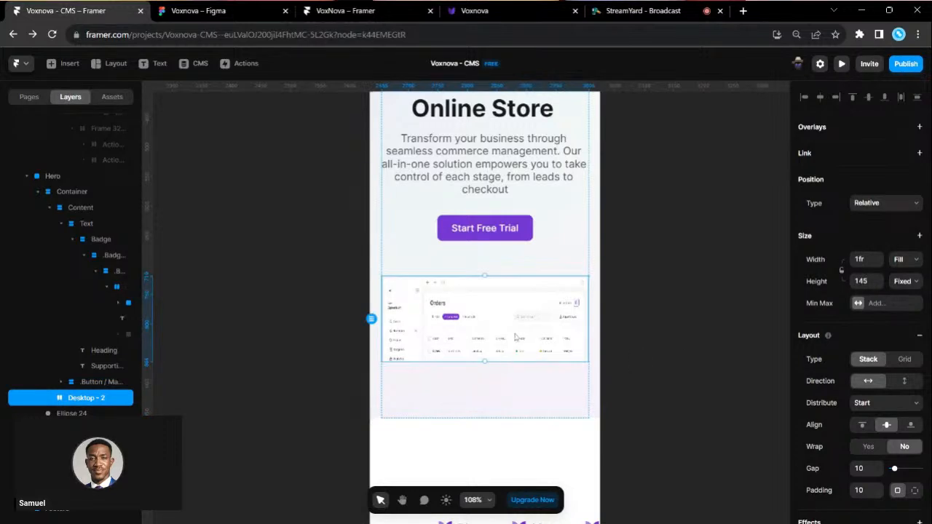
scroll(515, 337, down, 3)
scroll(515, 337, left, 9)
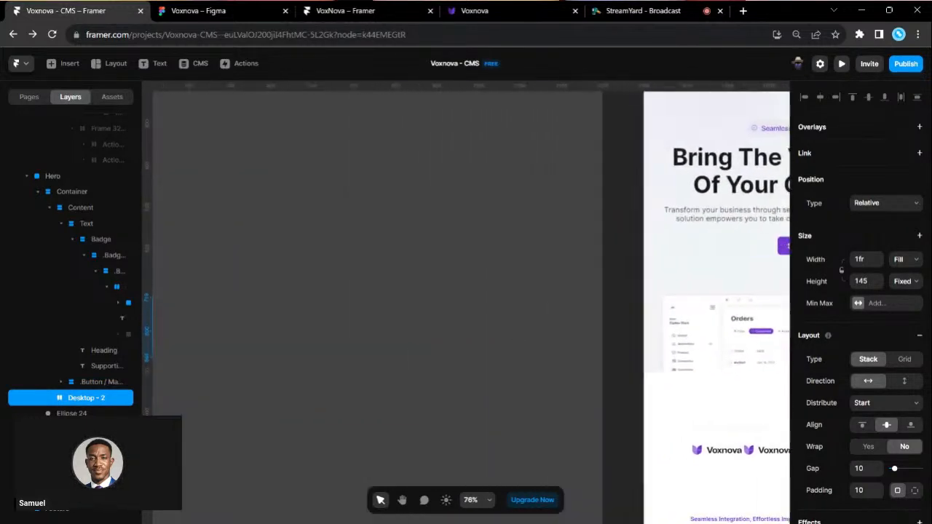
scroll(514, 337, left, 6)
scroll(502, 334, down, 2)
- Lock the Orders image's aspect ratio and adjust it on the other breakpoints
click(464, 332)
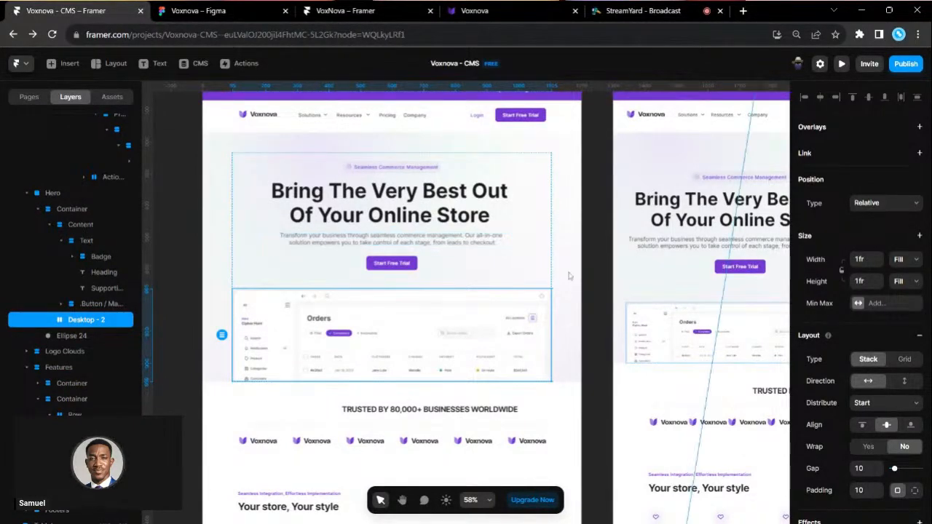
click(841, 271)
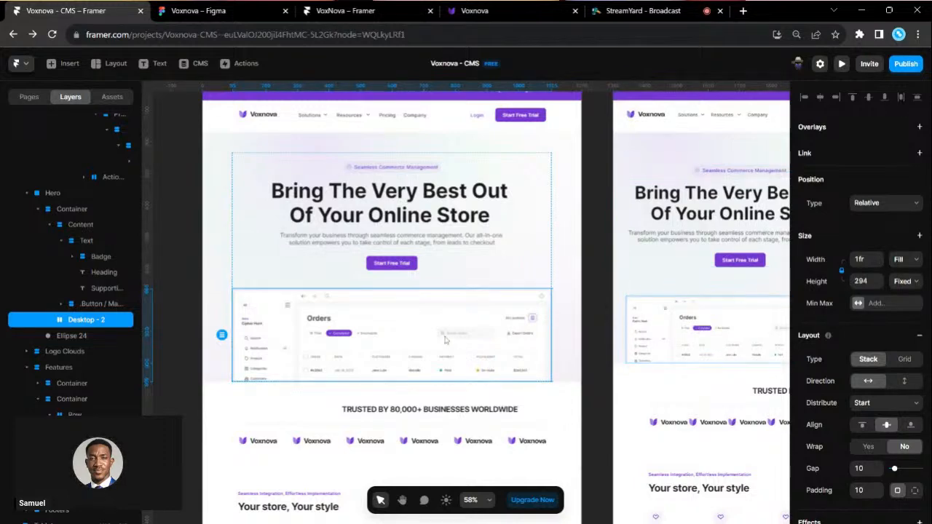
scroll(591, 339, right, 5)
click(556, 337)
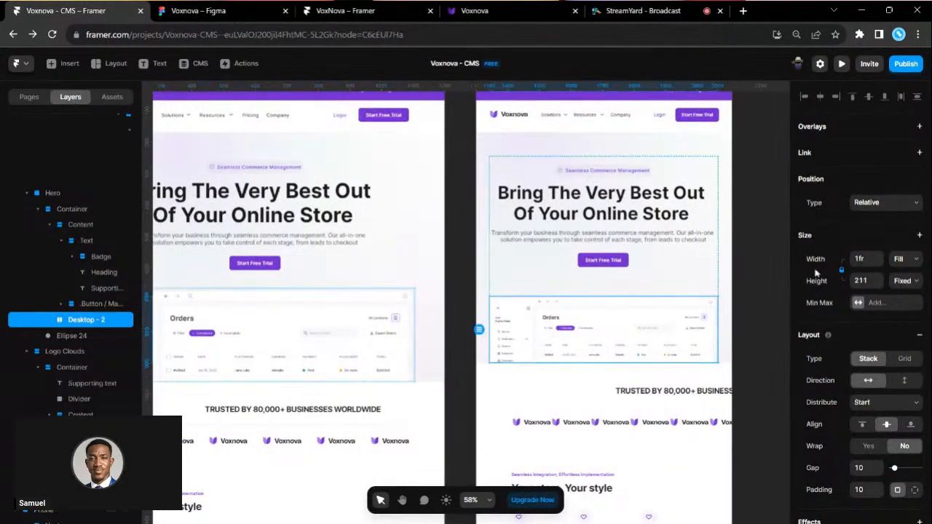
scroll(580, 353, right, 10)
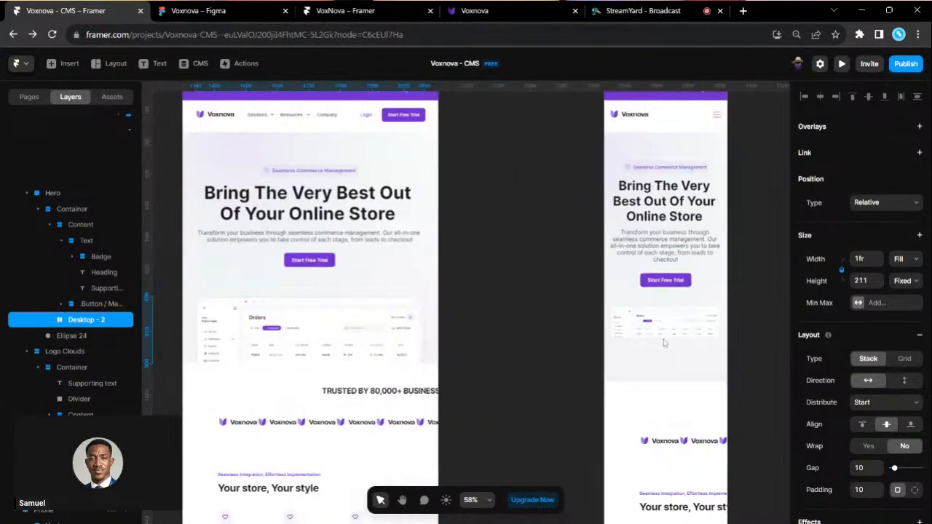
click(653, 325)
- Shorten the phone hero Container to a height of 590
scroll(718, 338, up, 3)
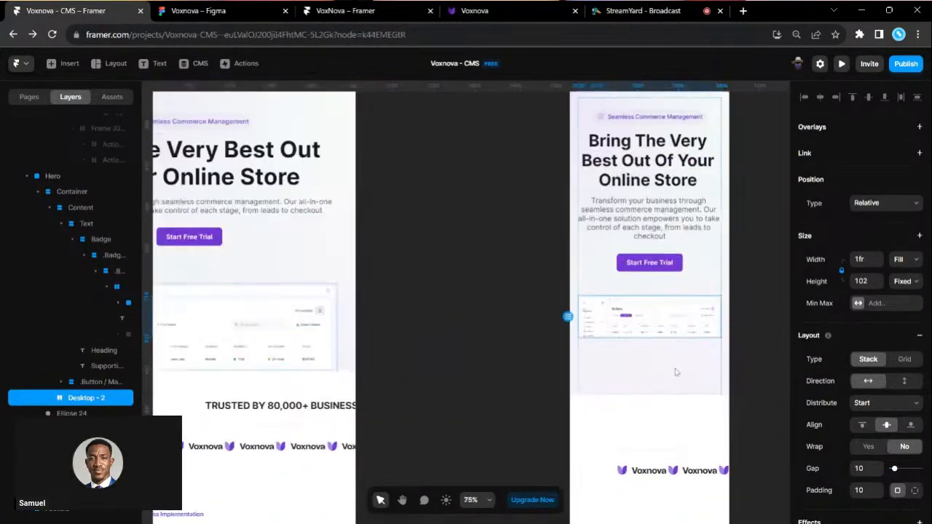
click(695, 391)
drag(695, 393, 697, 339)
scroll(719, 320, up, 1)
scroll(719, 320, right, 1)
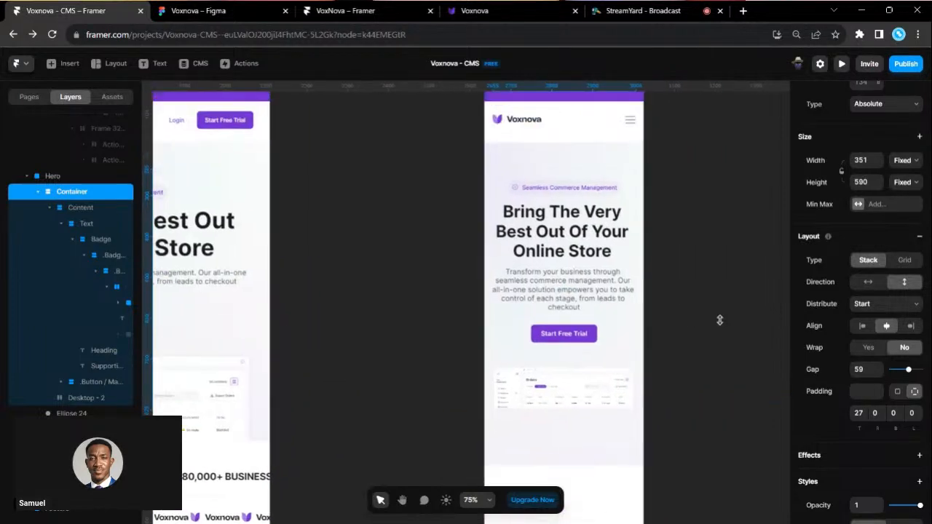
- Center the phone hero Container vertically within the hero
scroll(891, 144, up, 3)
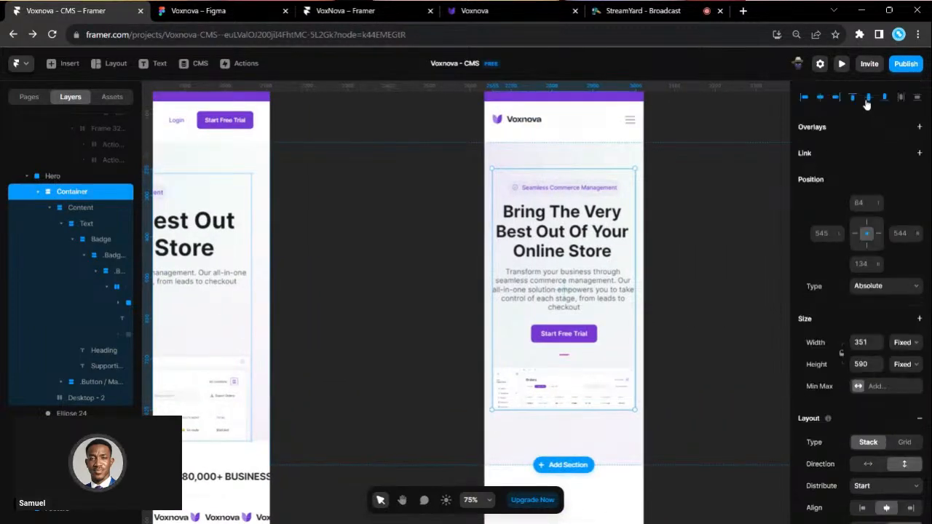
click(868, 101)
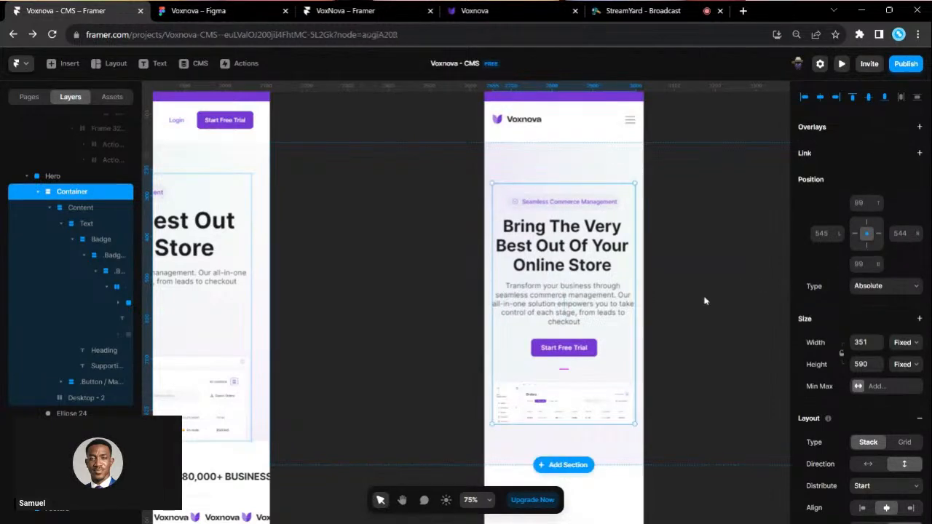
click(704, 300)
scroll(704, 300, down, 3)
- Shorten the phone Hero section's height from its bottom edge
click(573, 401)
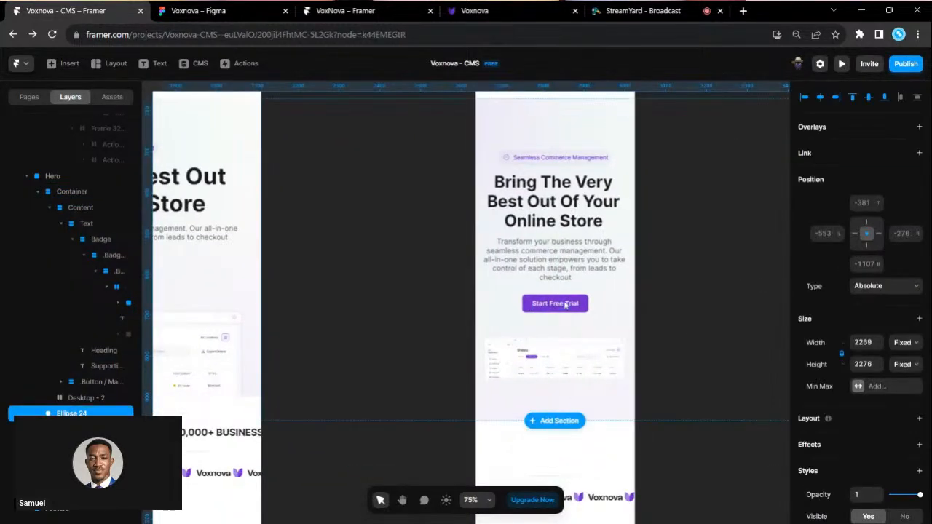
click(70, 178)
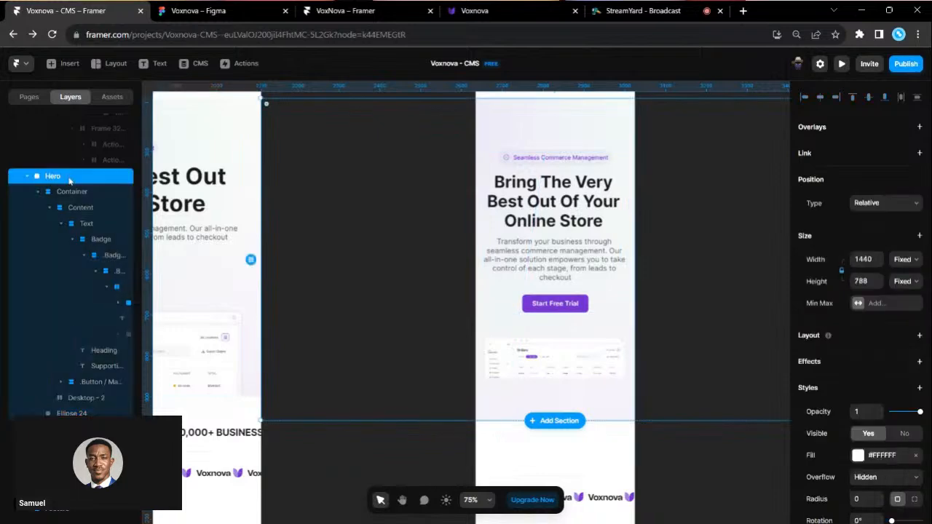
drag(598, 420, 608, 380)
scroll(608, 379, up, 1)
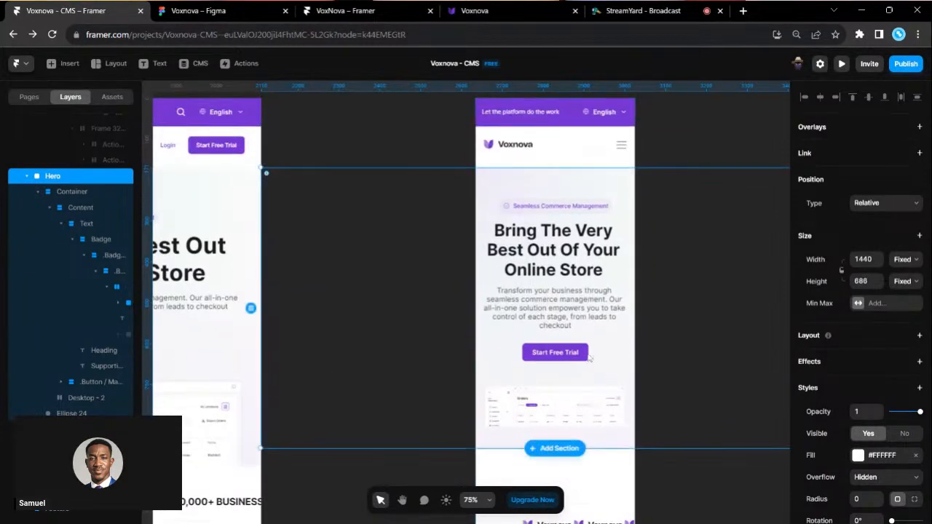
- Enter a value of 4 on the phone hero's supporting paragraph text
click(84, 191)
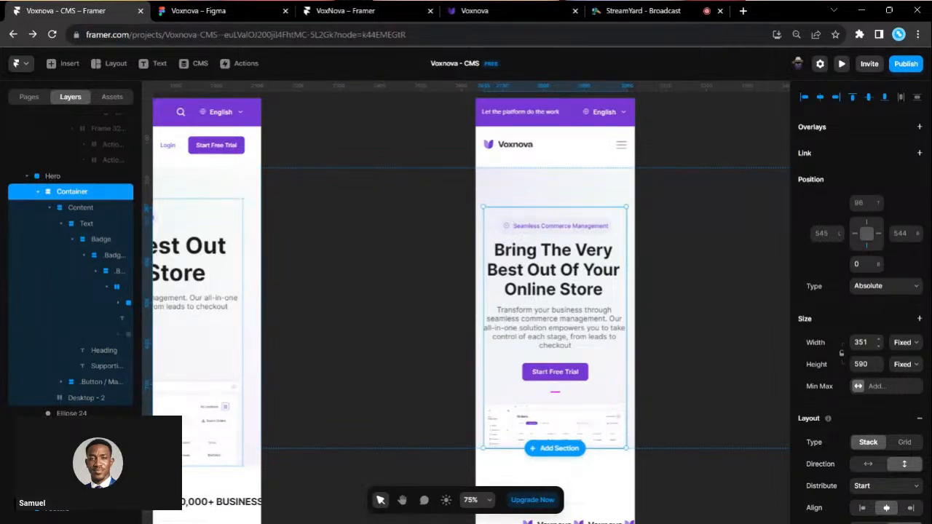
click(700, 343)
scroll(700, 343, right, 2)
scroll(563, 343, up, 3)
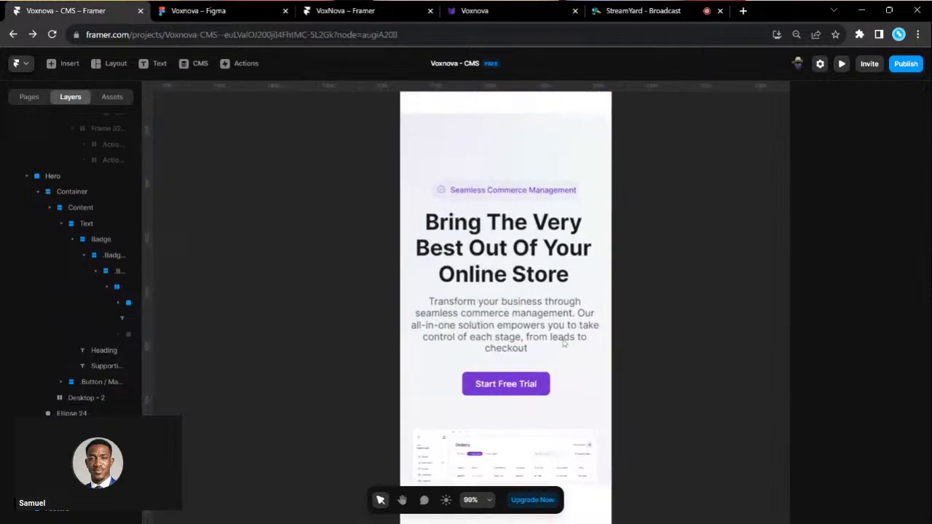
click(531, 326)
scroll(897, 423, down, 3)
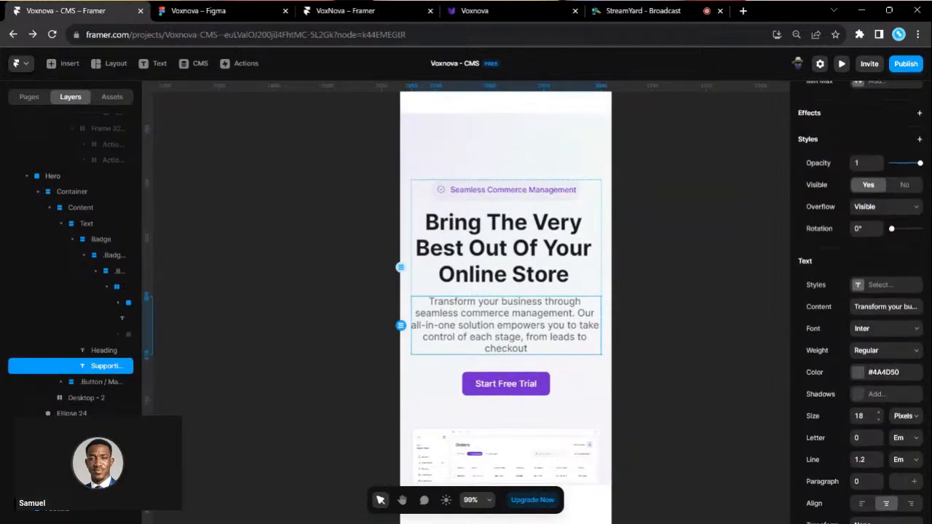
text(4)
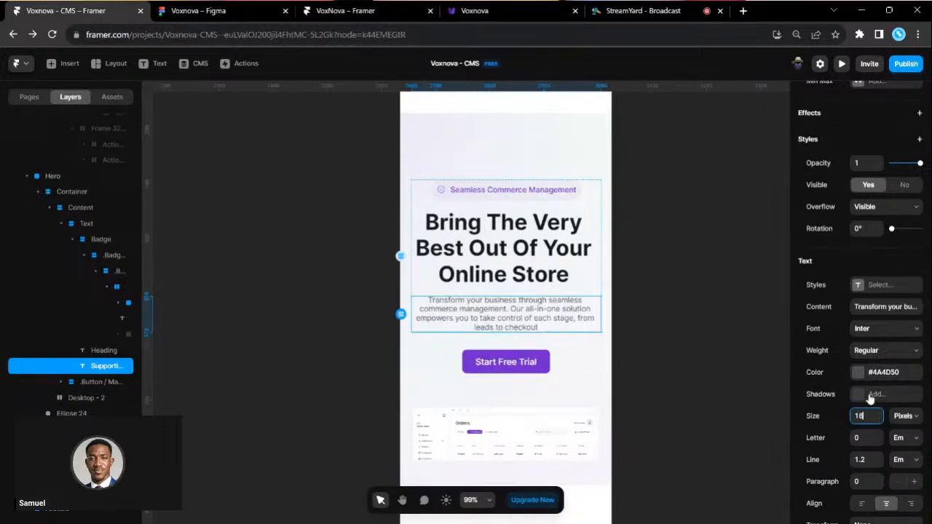
click(679, 350)
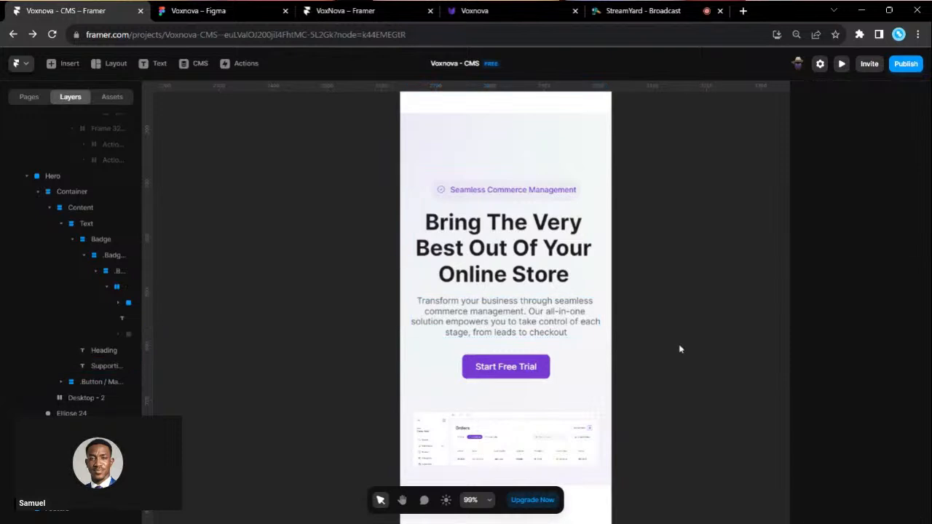
scroll(680, 350, down, 2)
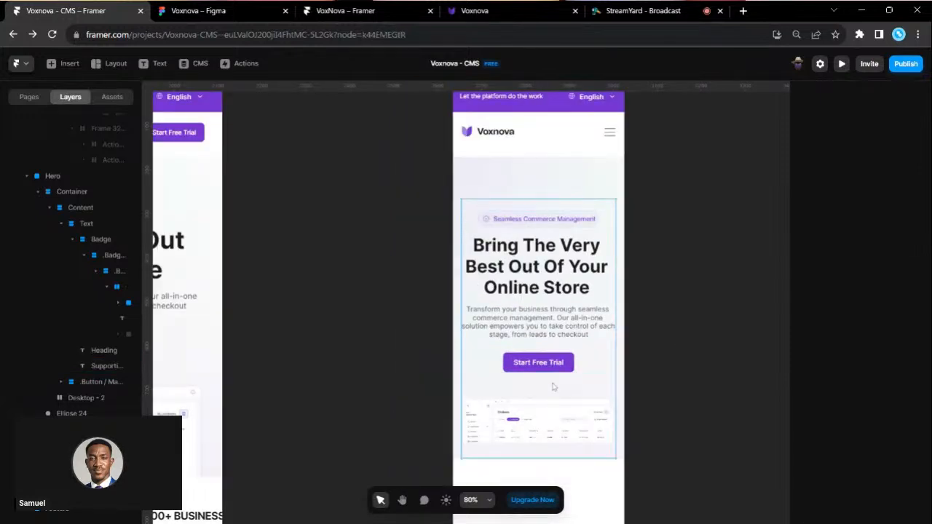
- Set the phone hero Container's height to Fit and add about 91 bottom padding below the button
click(552, 386)
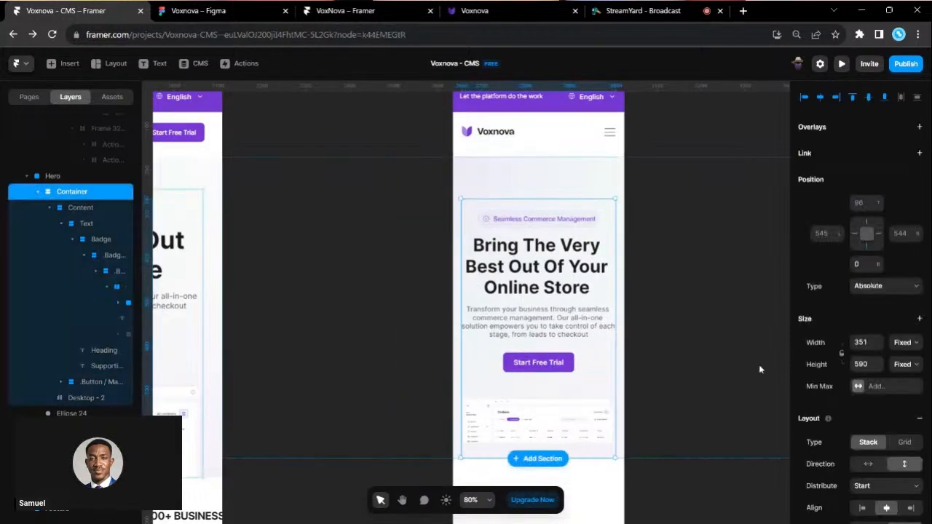
click(901, 364)
click(906, 410)
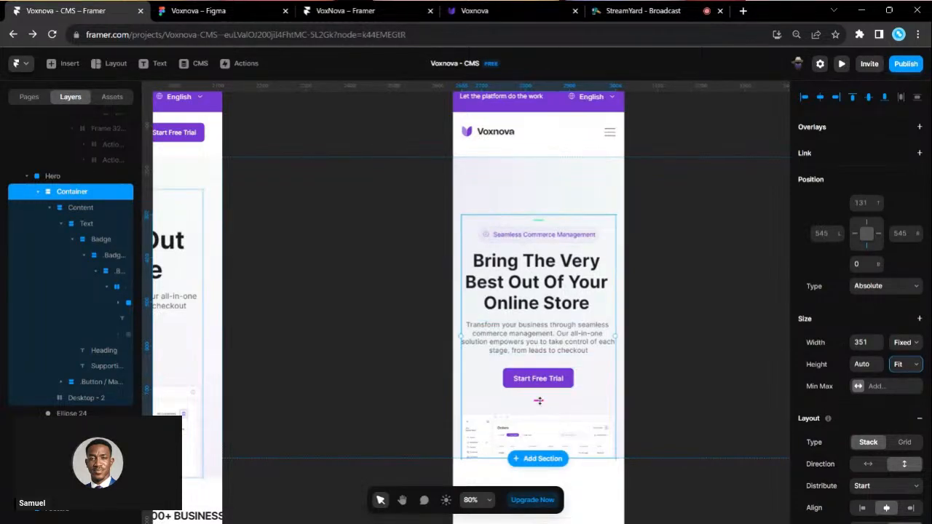
drag(541, 389, 545, 416)
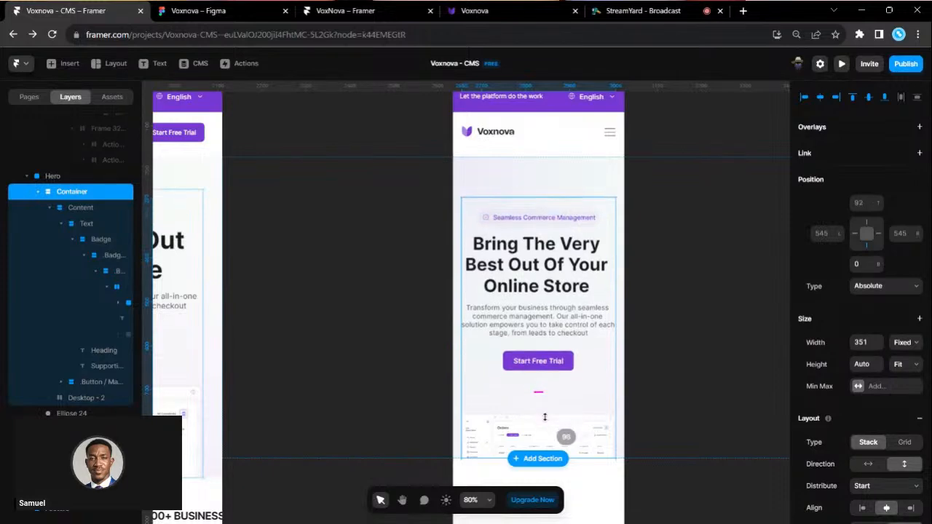
click(674, 345)
scroll(674, 345, down, 3)
scroll(675, 345, down, 1)
click(580, 253)
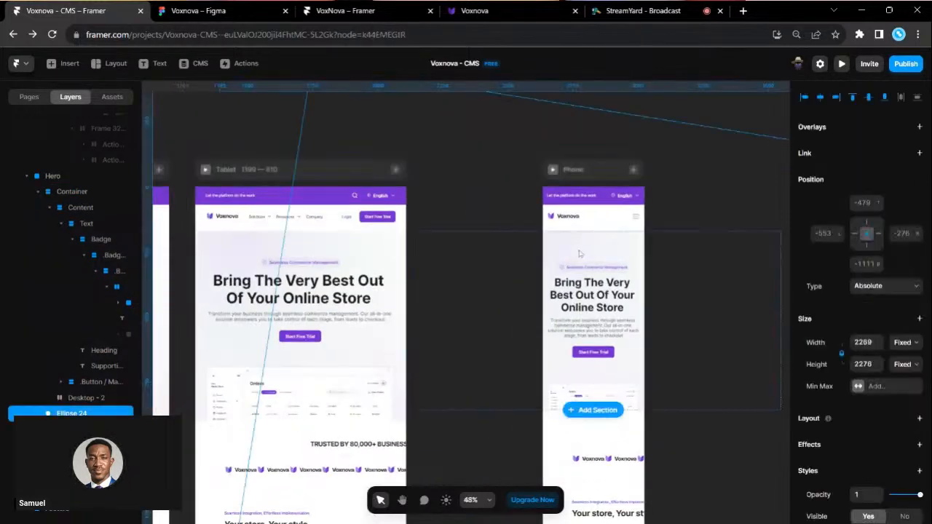
- Shrink Ellipse 24 to about 1487 × 1492 and centre it horizontally
scroll(580, 253, down, 3)
scroll(624, 321, right, 1)
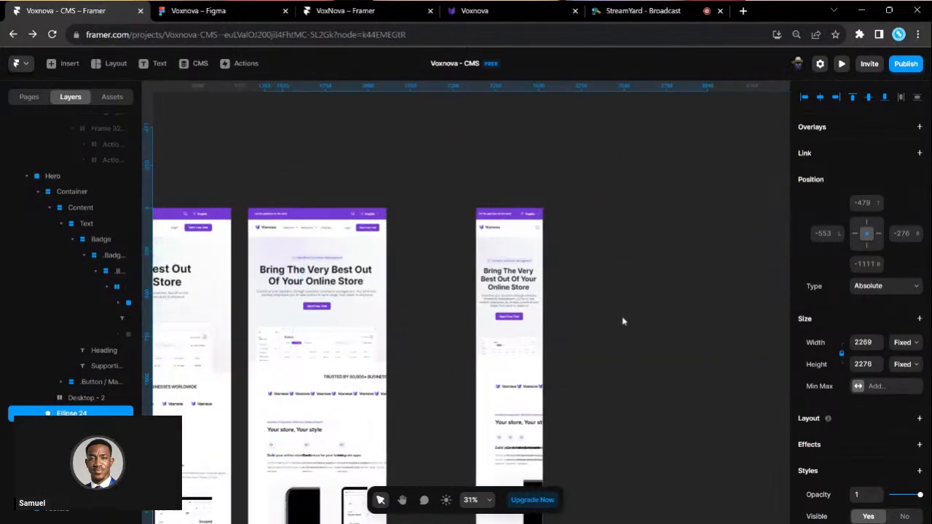
scroll(553, 321, left, 1)
scroll(412, 293, right, 1)
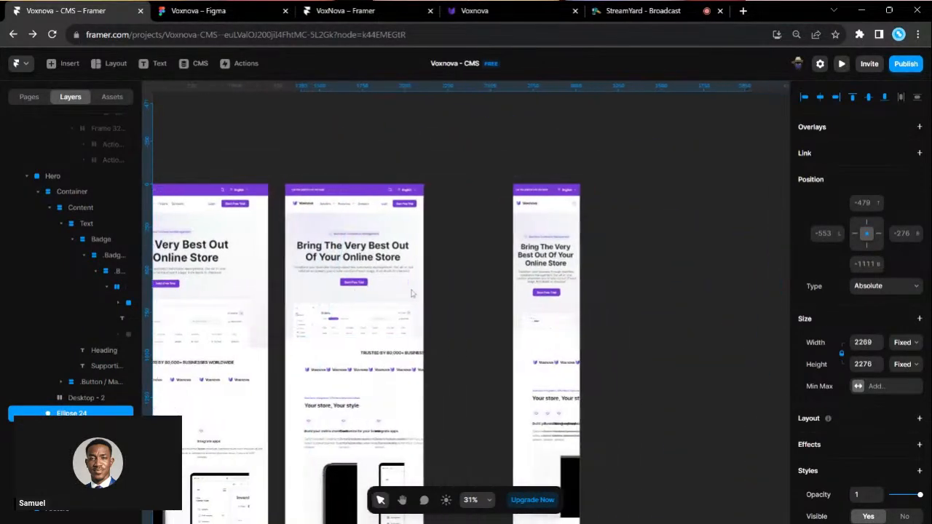
scroll(328, 238, left, 2)
scroll(328, 238, right, 1)
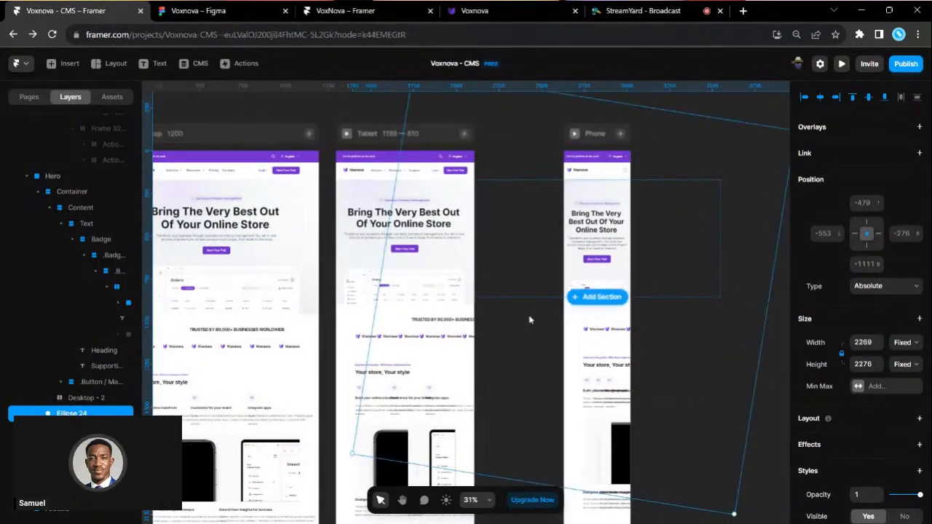
scroll(531, 320, right, 1)
drag(653, 513, 546, 359)
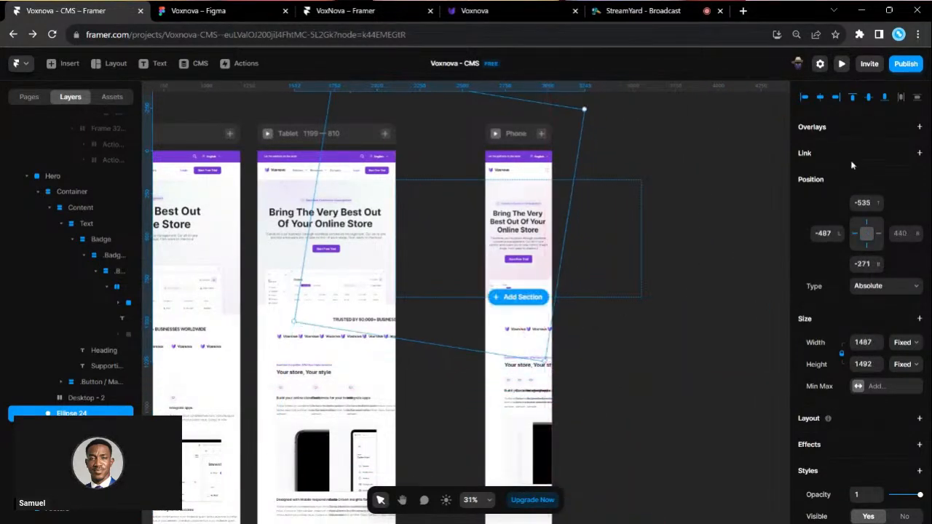
click(821, 98)
scroll(468, 206, up, 2)
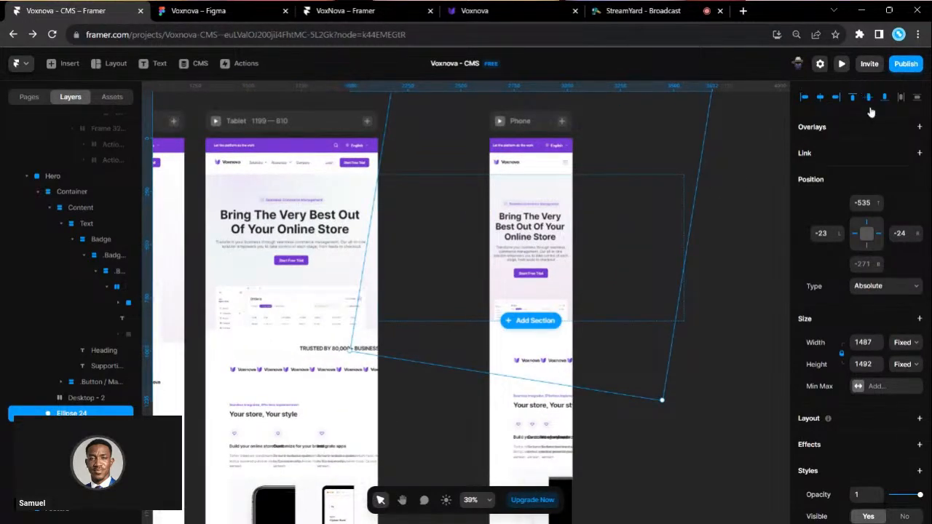
click(716, 192)
- Select the Desktop breakpoint frame and open the site preview
scroll(544, 199, up, 5)
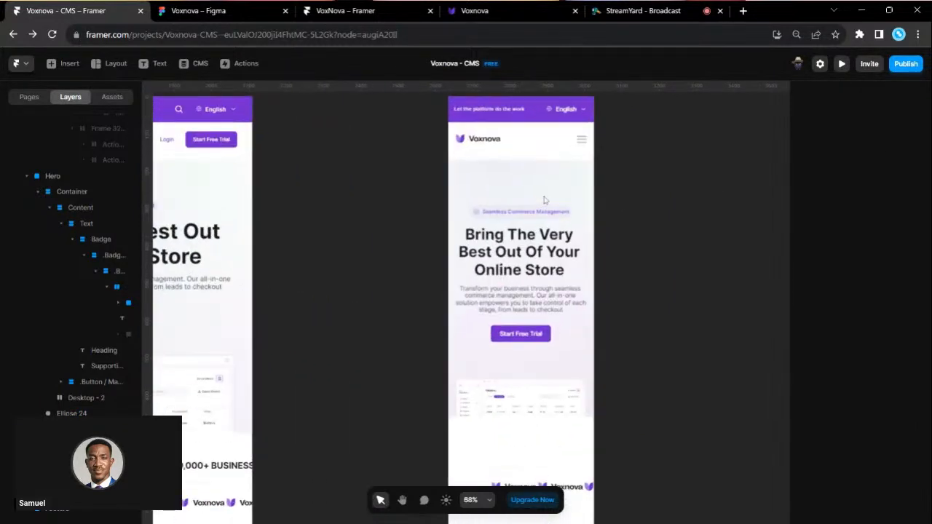
scroll(552, 275, up, 2)
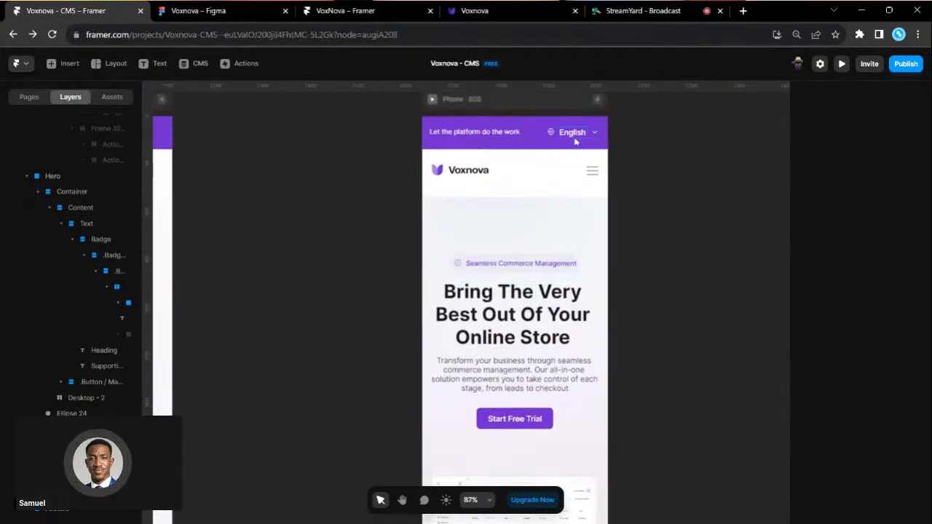
scroll(582, 142, up, 2)
scroll(564, 275, down, 5)
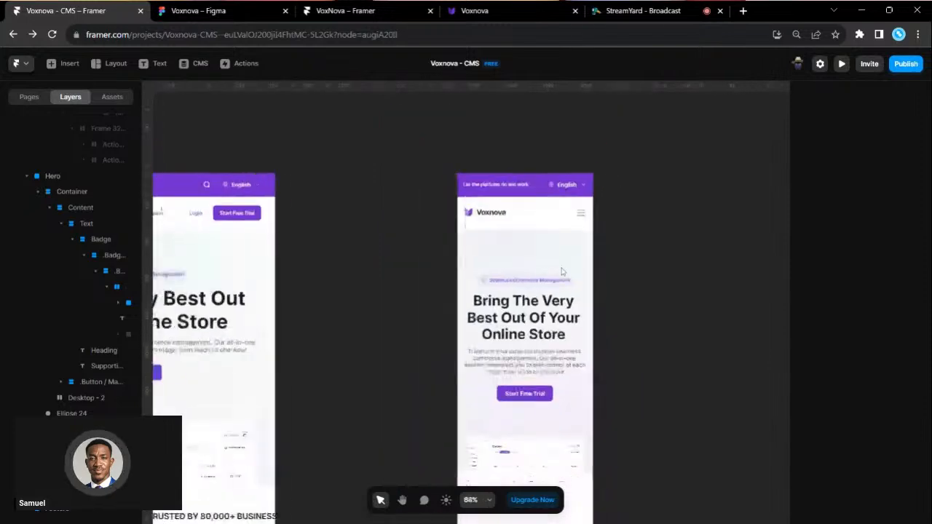
scroll(583, 347, left, 4)
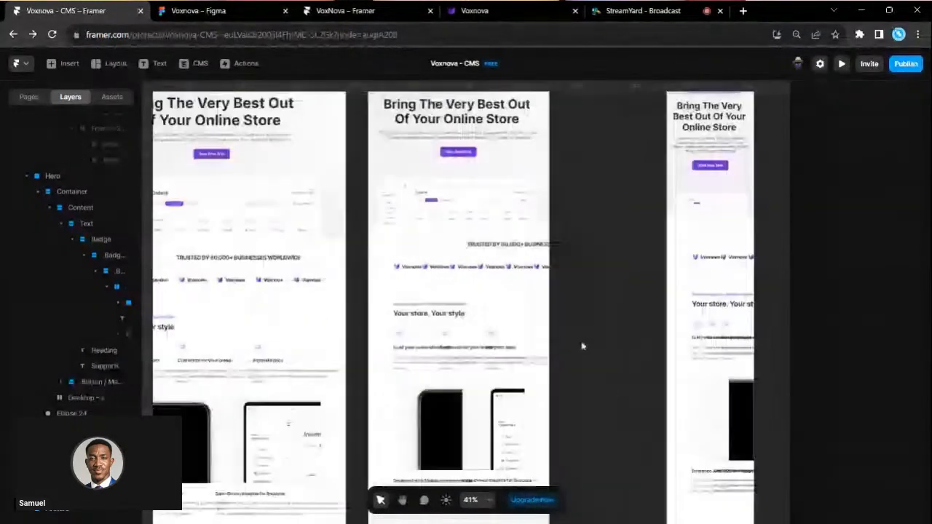
scroll(380, 312, left, 1)
scroll(379, 313, right, 1)
scroll(380, 312, left, 1)
scroll(380, 312, up, 1)
scroll(364, 291, up, 1)
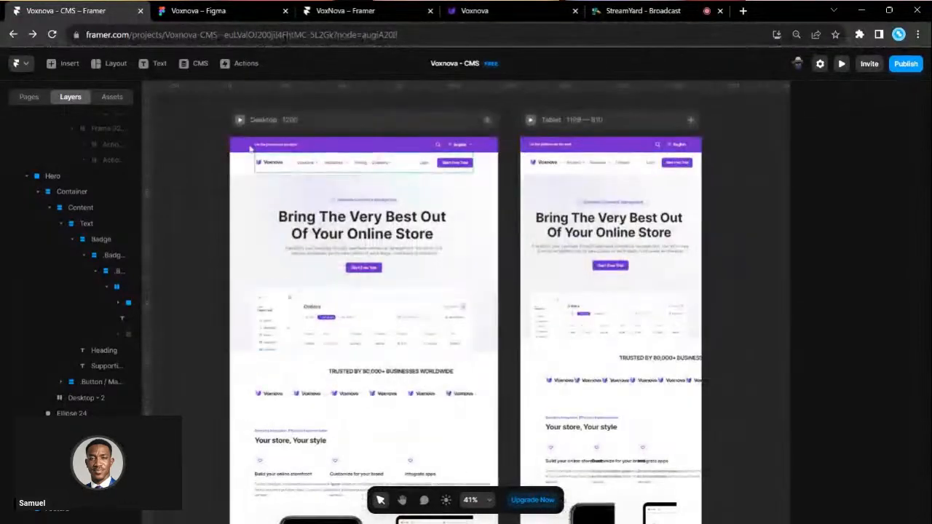
click(240, 122)
click(240, 121)
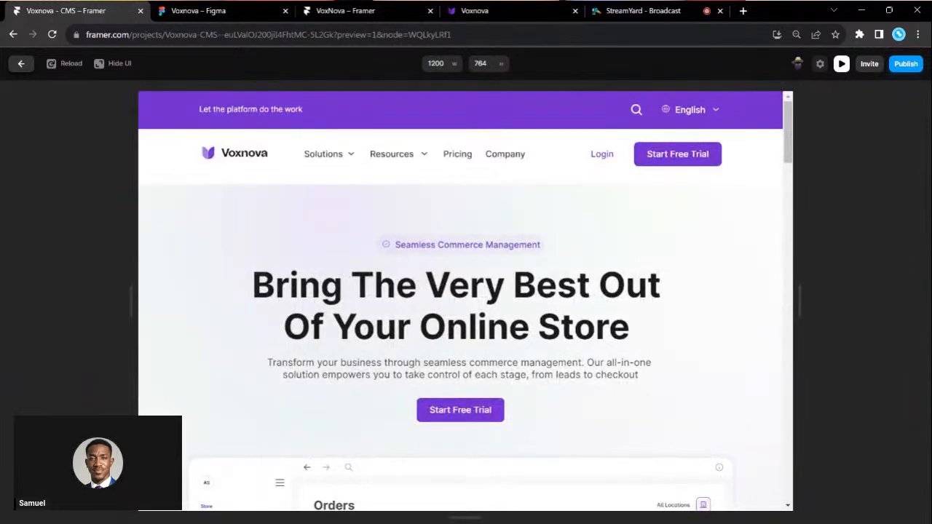
- Resize the preview width to 1340 × 764 to test the page's responsiveness
scroll(466, 298, down, 2)
drag(800, 294, 838, 282)
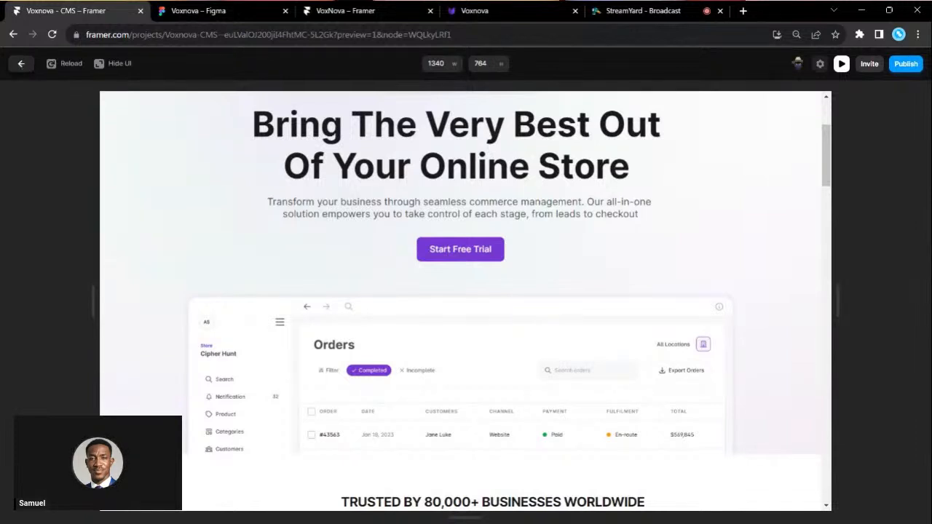
scroll(164, 214, up, 3)
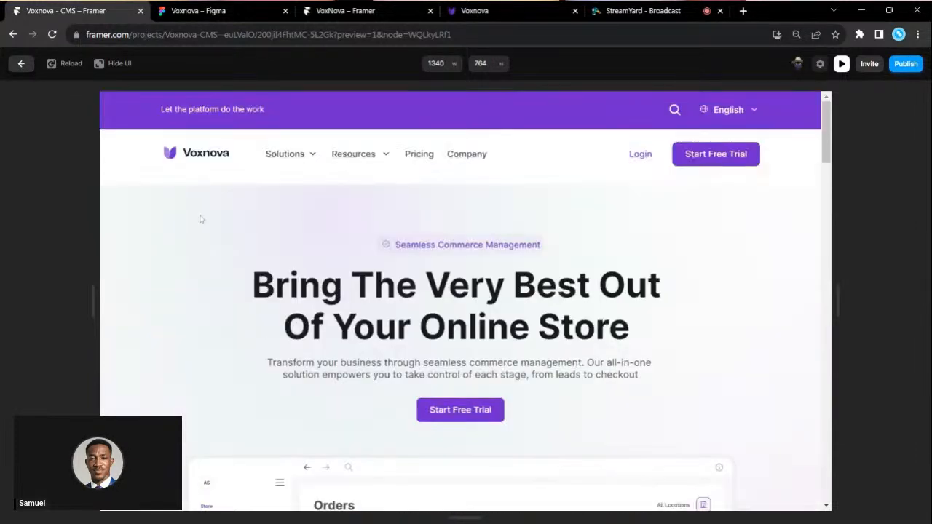
- Glance at the StreamYard tab, then exit the preview back to the editor
click(651, 11)
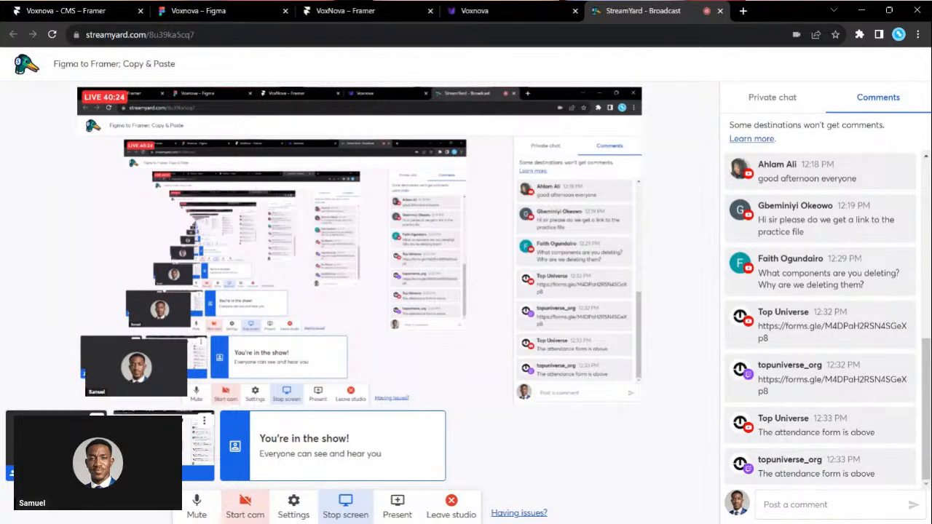
click(58, 10)
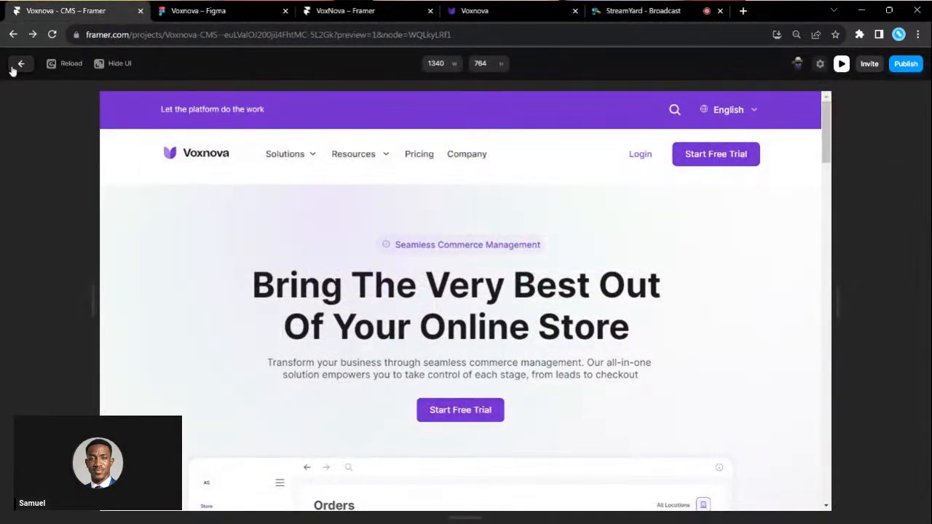
click(16, 65)
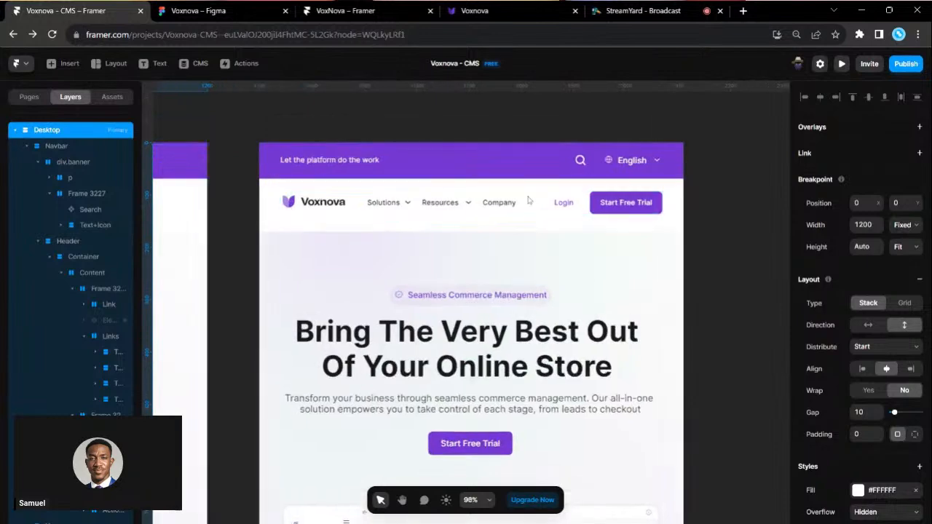
- Move the Phone breakpoint frame closer to the Desktop frame
scroll(412, 208, up, 4)
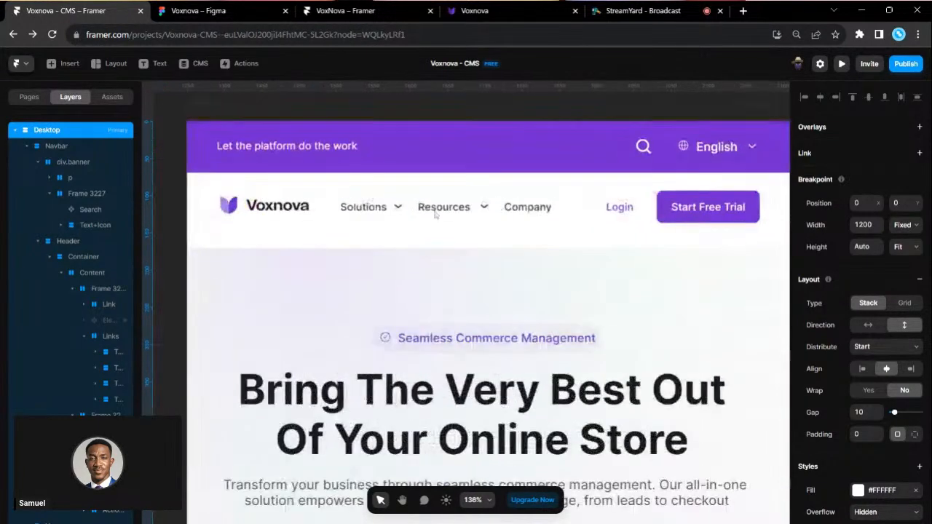
scroll(549, 246, right, 5)
scroll(549, 246, right, 4)
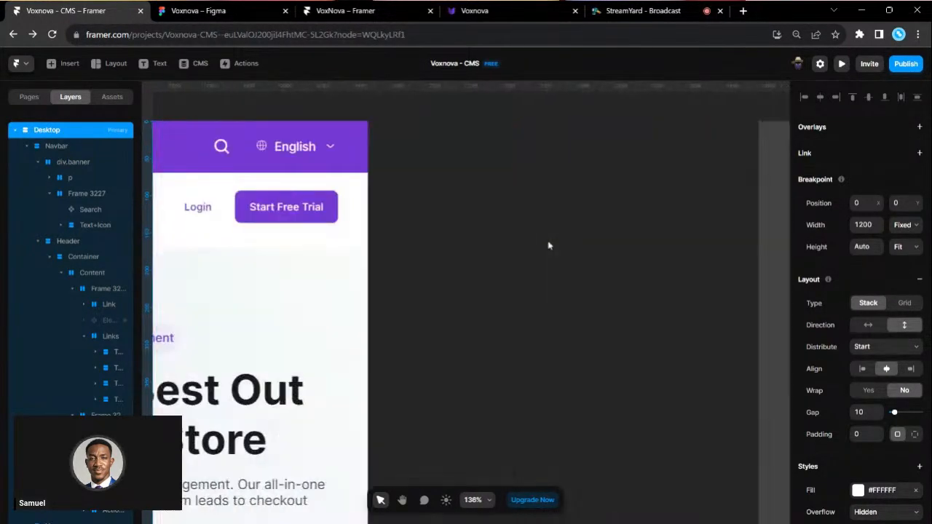
scroll(548, 246, down, 3)
click(722, 155)
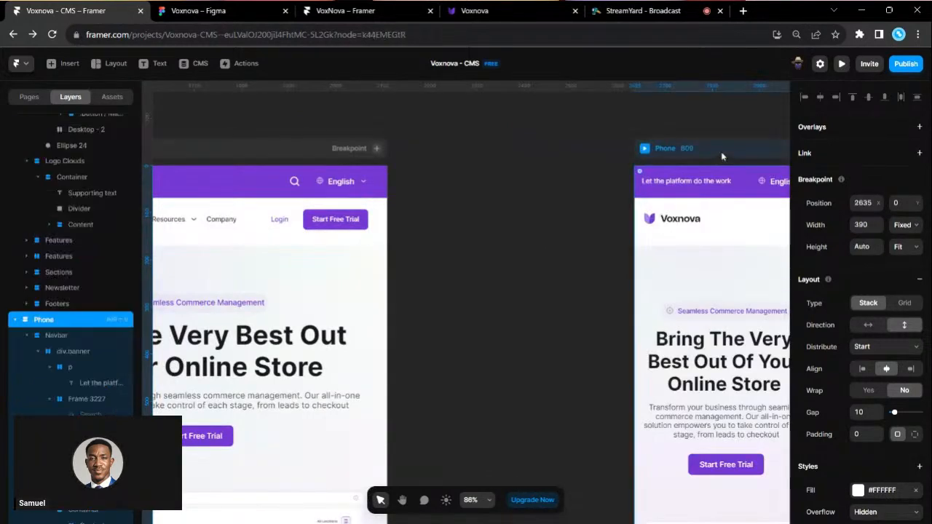
drag(722, 155, 512, 153)
- Set the phone navbar's Links stack Visible to Yes to preview the links
scroll(511, 154, up, 2)
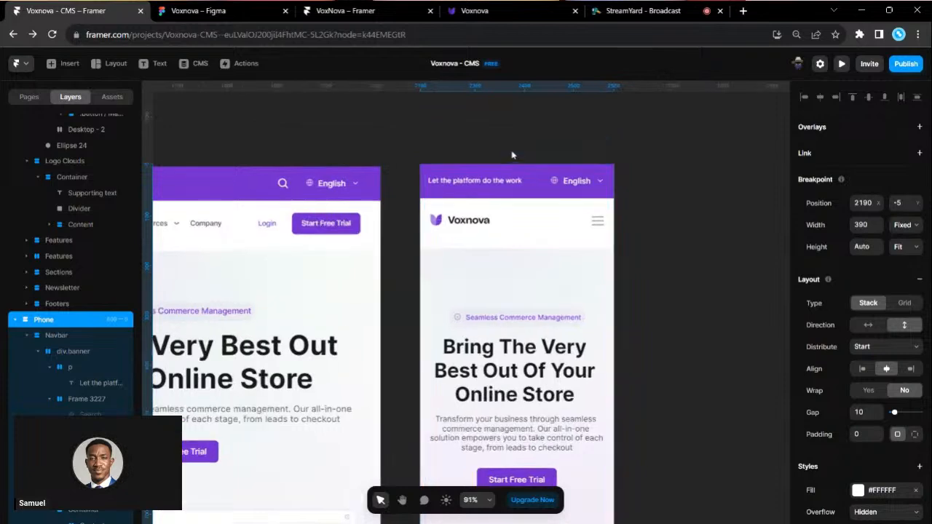
scroll(70, 396, down, 1)
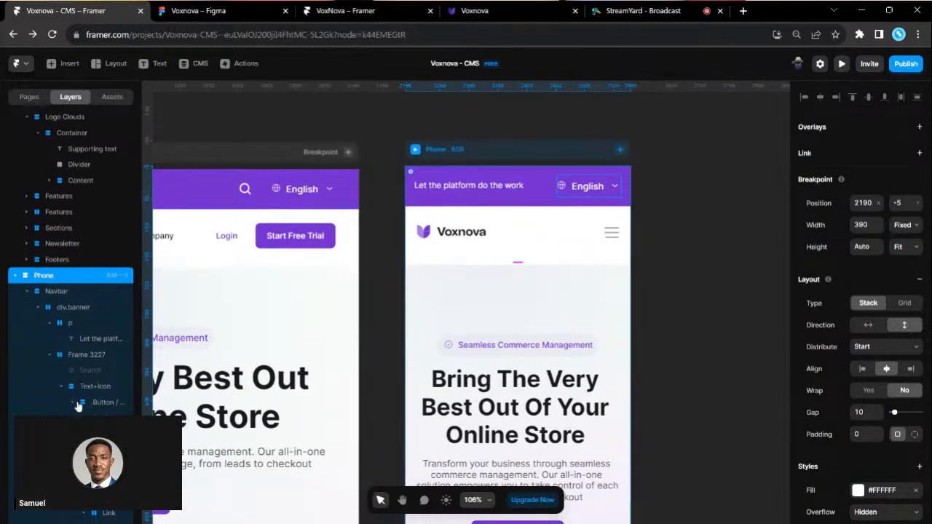
click(522, 240)
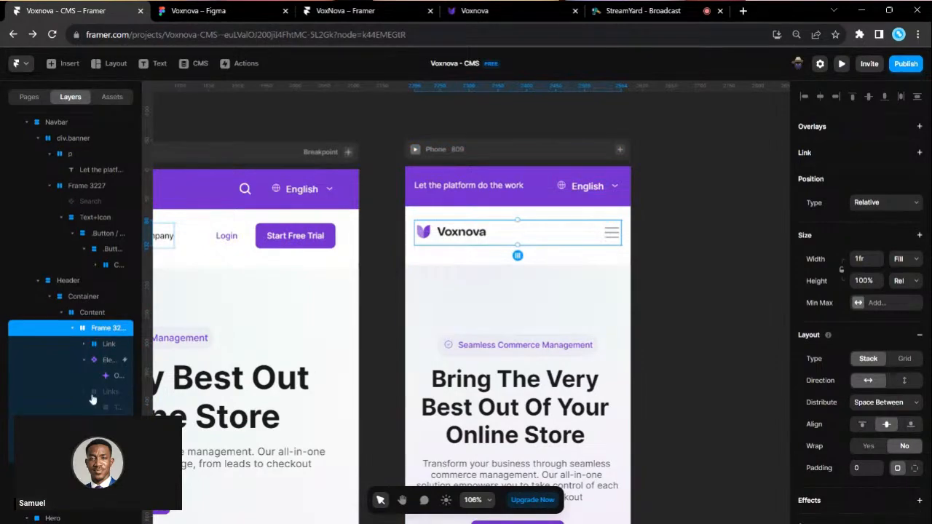
click(92, 395)
scroll(98, 386, down, 2)
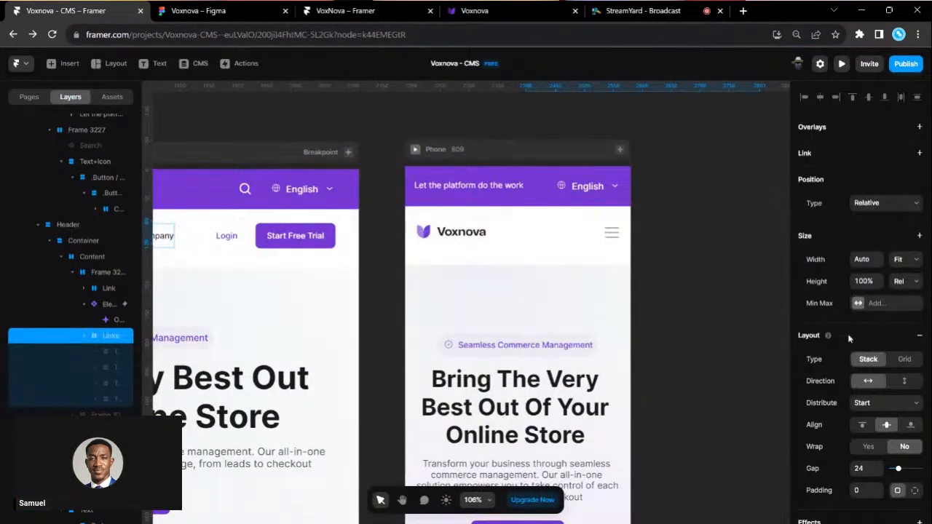
scroll(849, 339, down, 4)
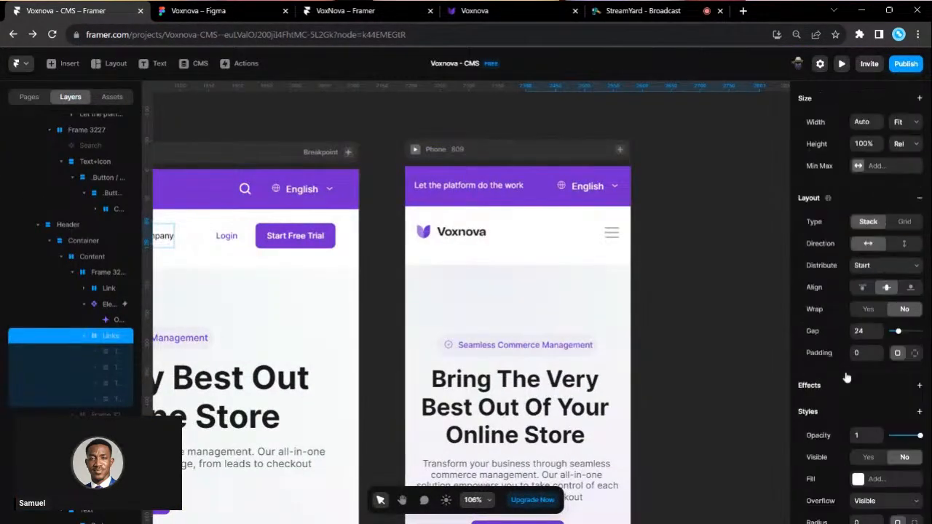
click(868, 321)
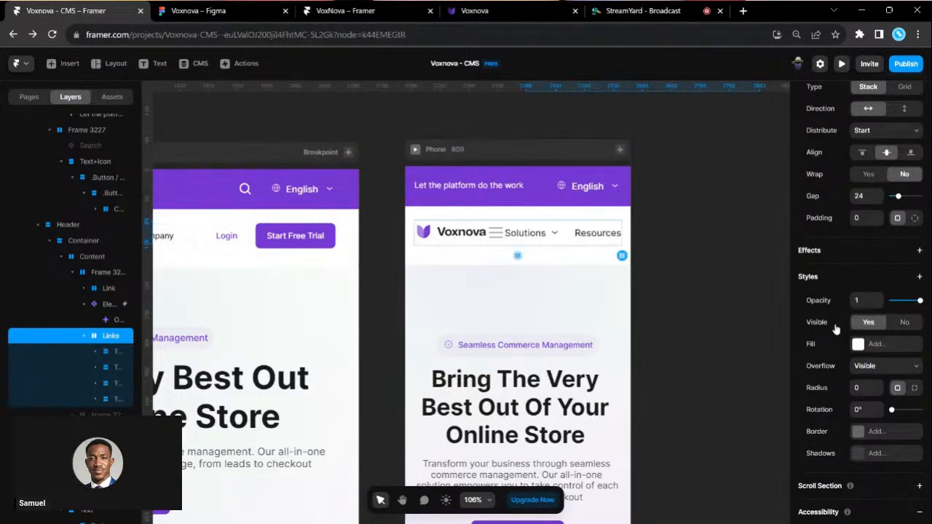
- Set the Links stack Visible back to No, leaving only logo and menu
scroll(615, 251, up, 3)
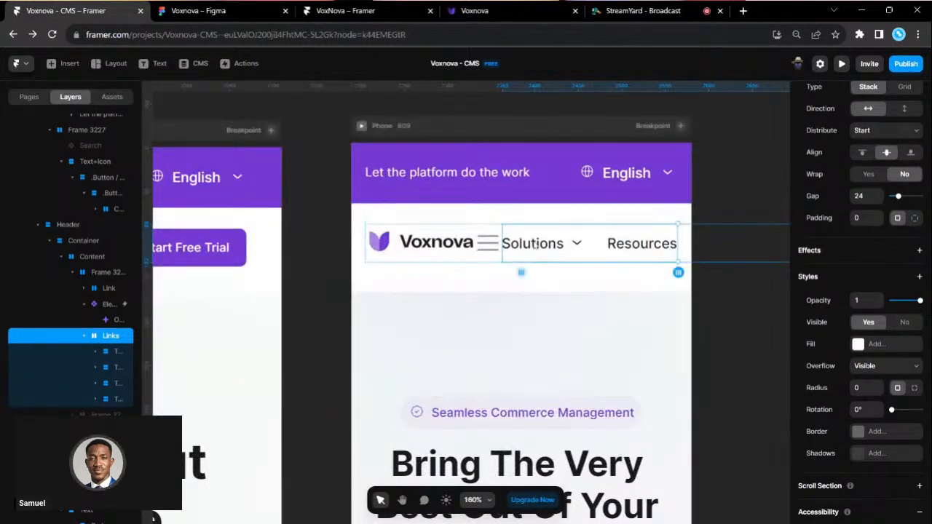
scroll(623, 264, down, 3)
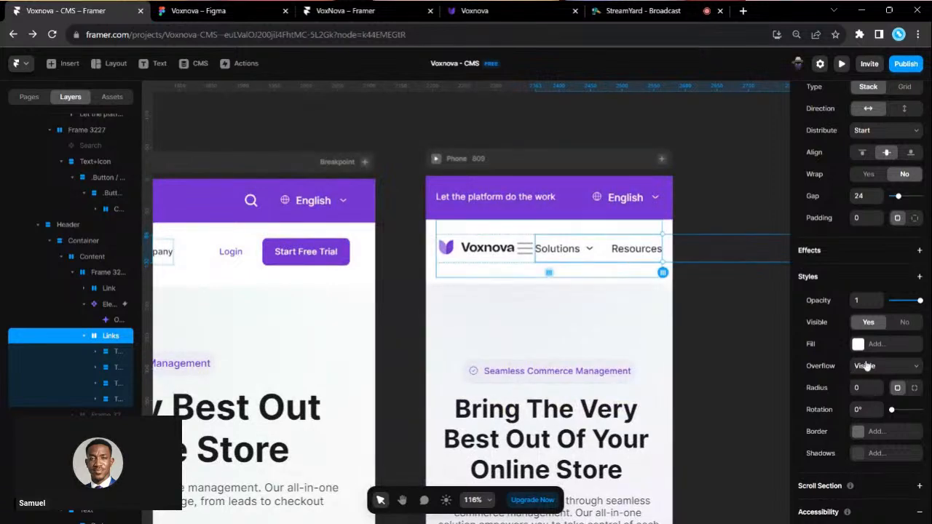
click(903, 322)
click(644, 293)
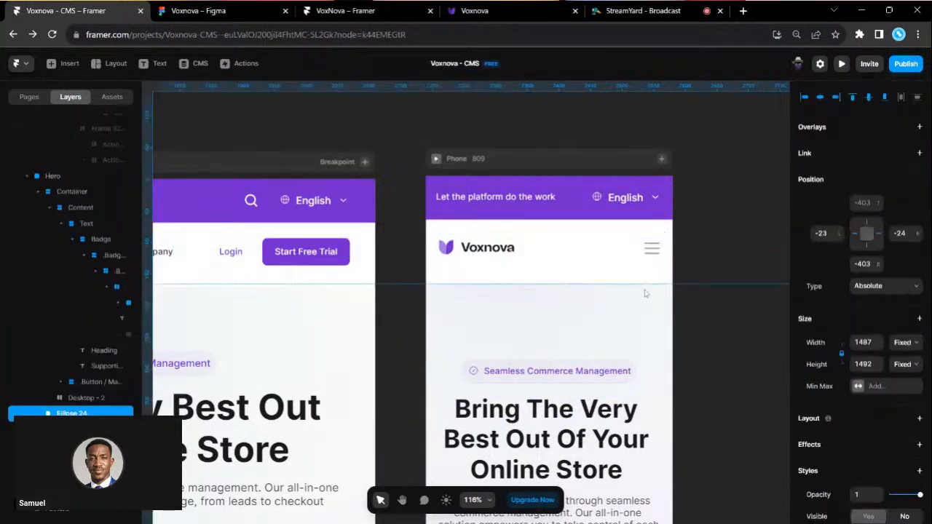
scroll(405, 285, down, 5)
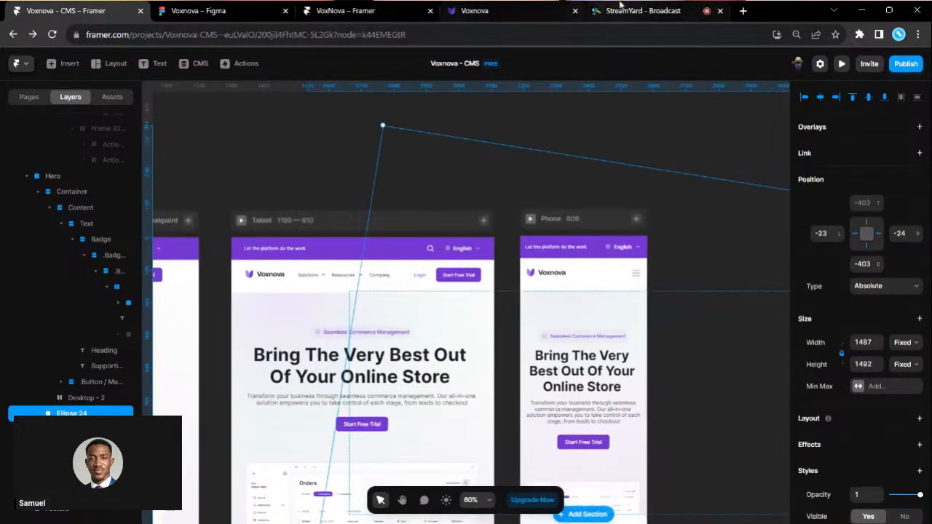
- Check the StreamYard stream, then switch to the separate VoxNova – Framer project
click(641, 11)
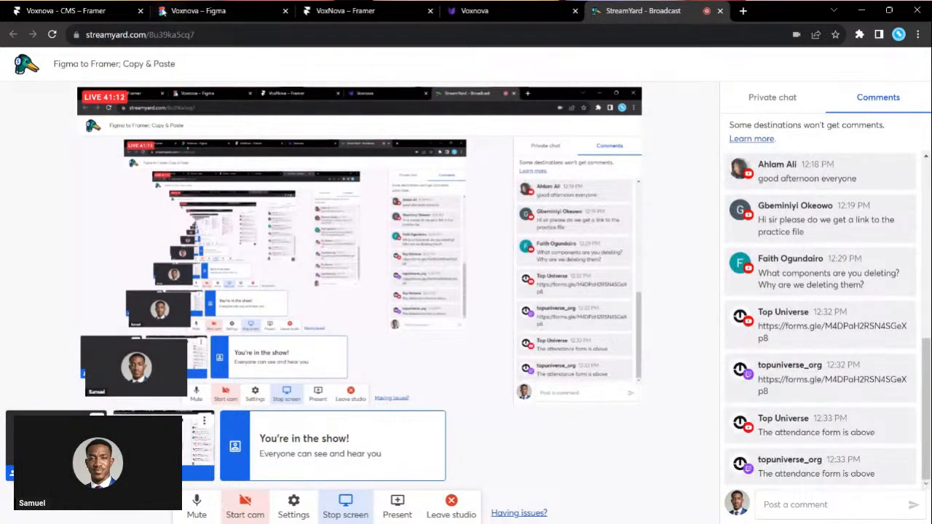
click(50, 6)
click(337, 126)
scroll(337, 126, left, 4)
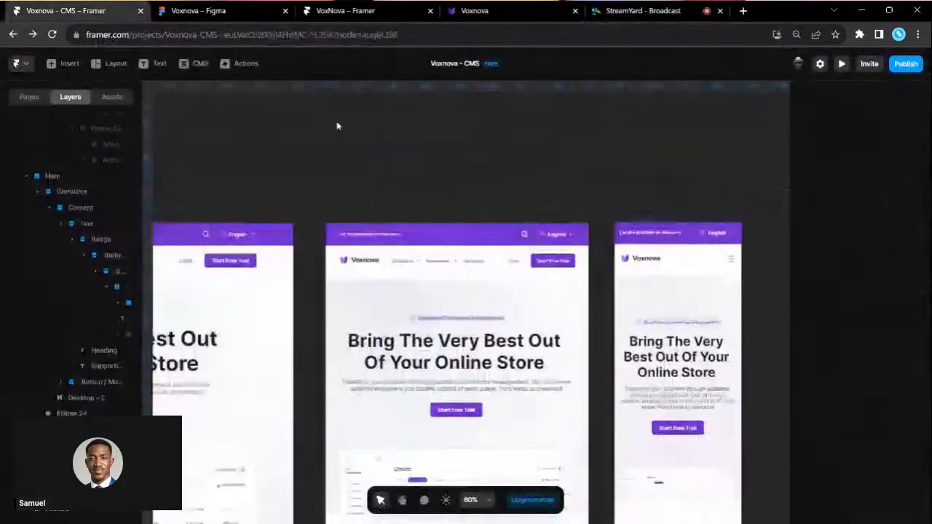
scroll(337, 126, left, 2)
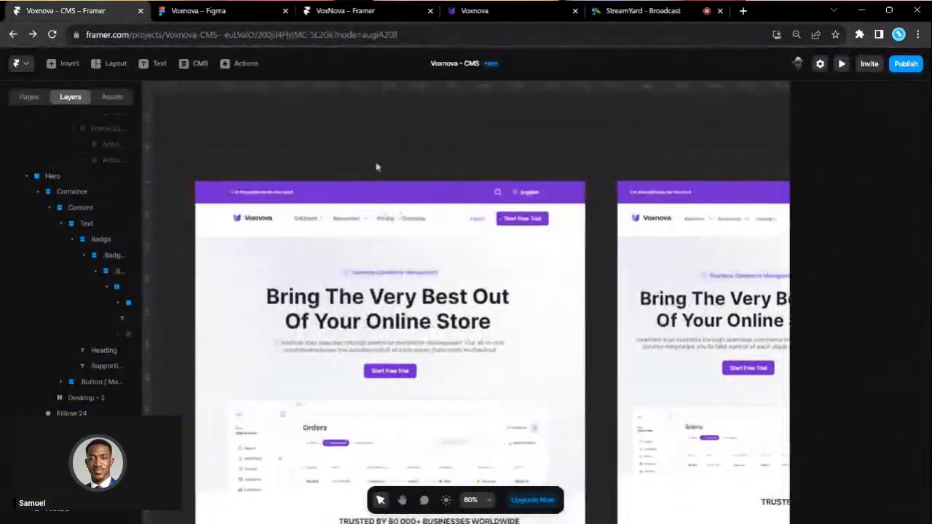
click(342, 10)
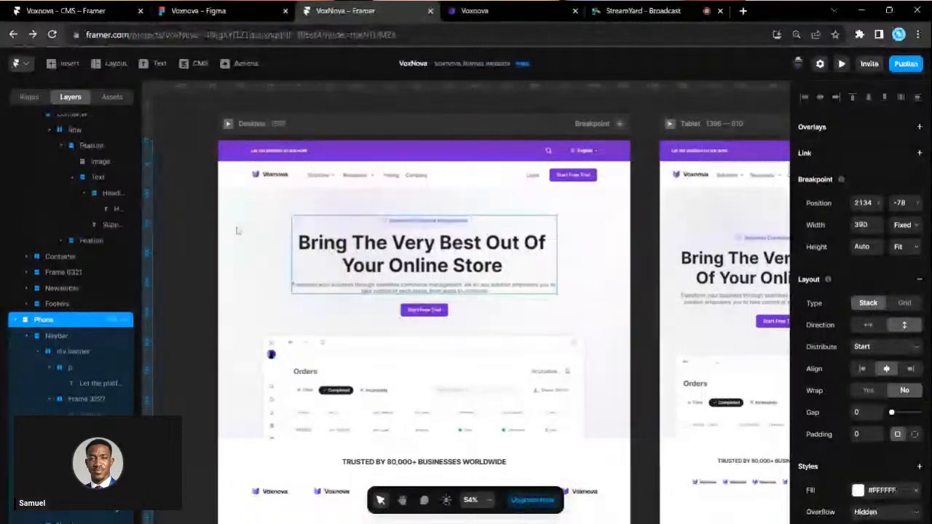
- Scroll through the reference VoxNova page across its breakpoints
click(189, 222)
scroll(189, 222, down, 2)
scroll(188, 222, down, 6)
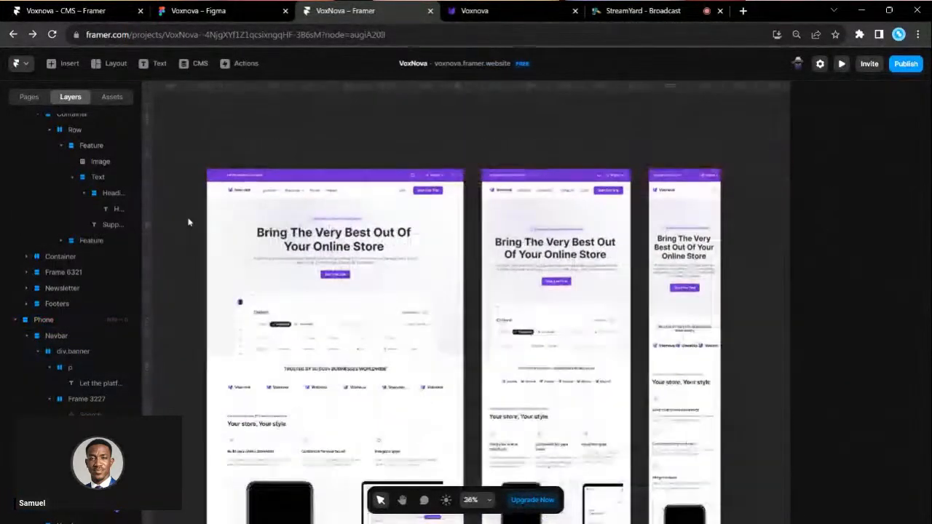
scroll(342, 290, left, 2)
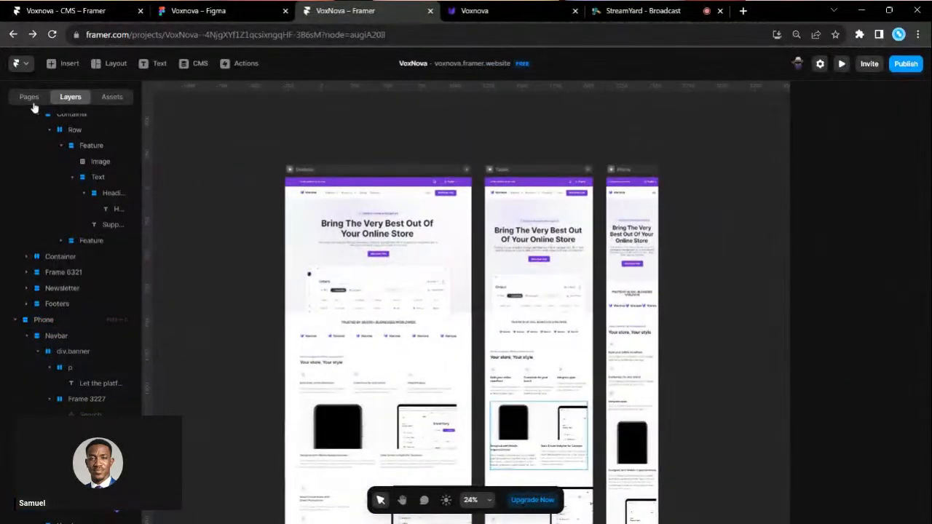
scroll(469, 293, down, 3)
scroll(469, 293, down, 5)
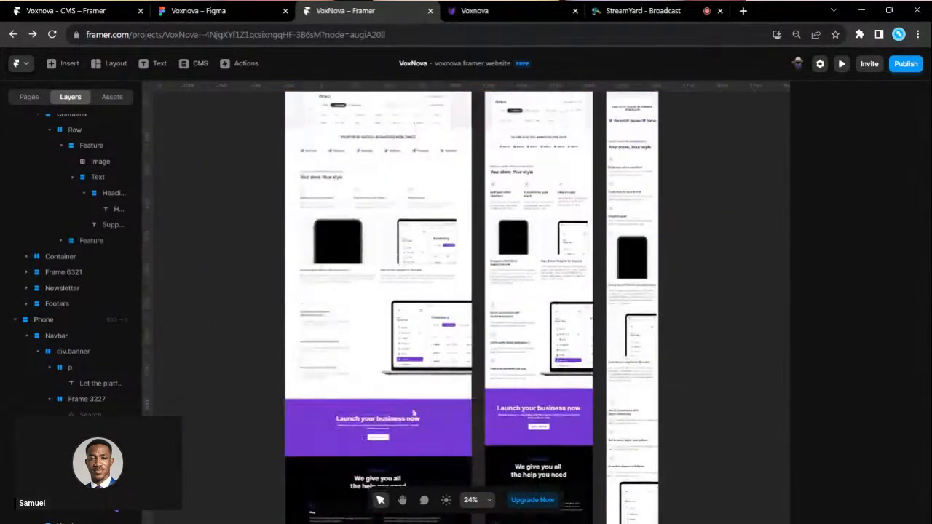
scroll(437, 393, left, 2)
scroll(437, 394, down, 2)
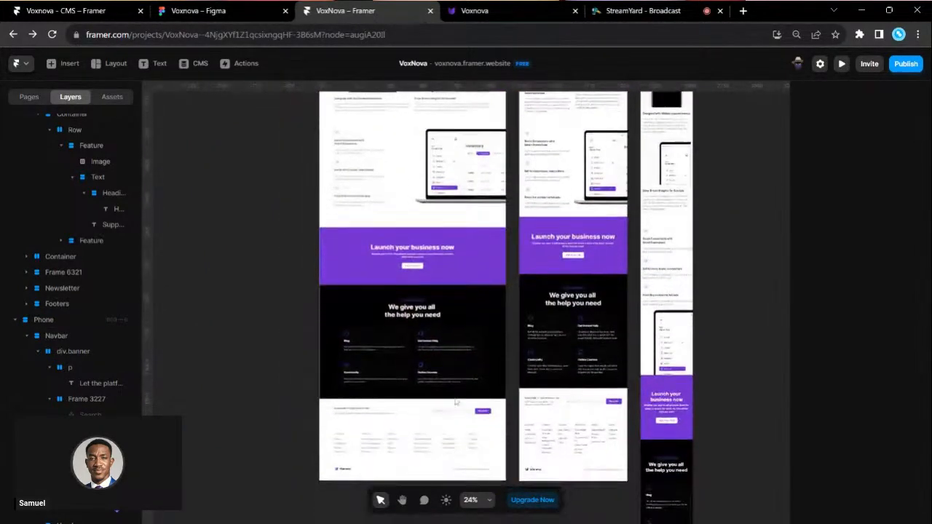
scroll(446, 406, up, 3)
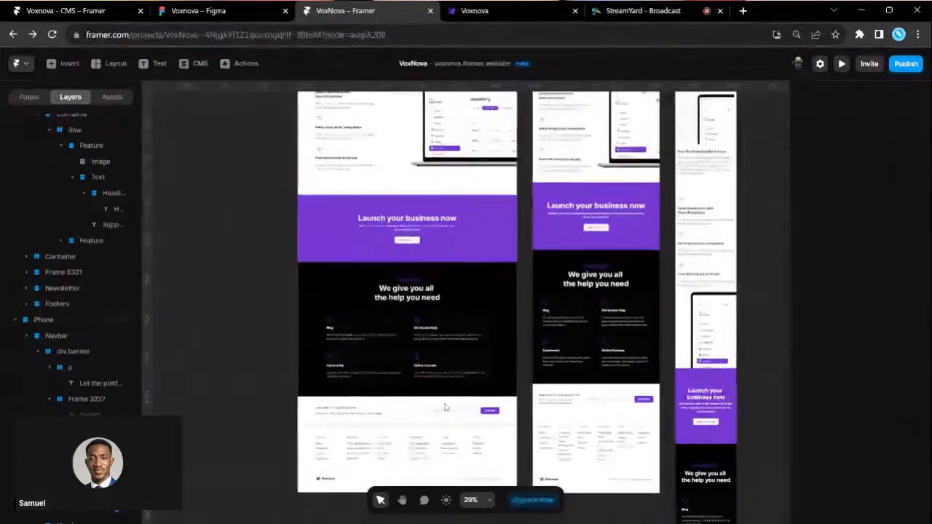
scroll(436, 364, up, 2)
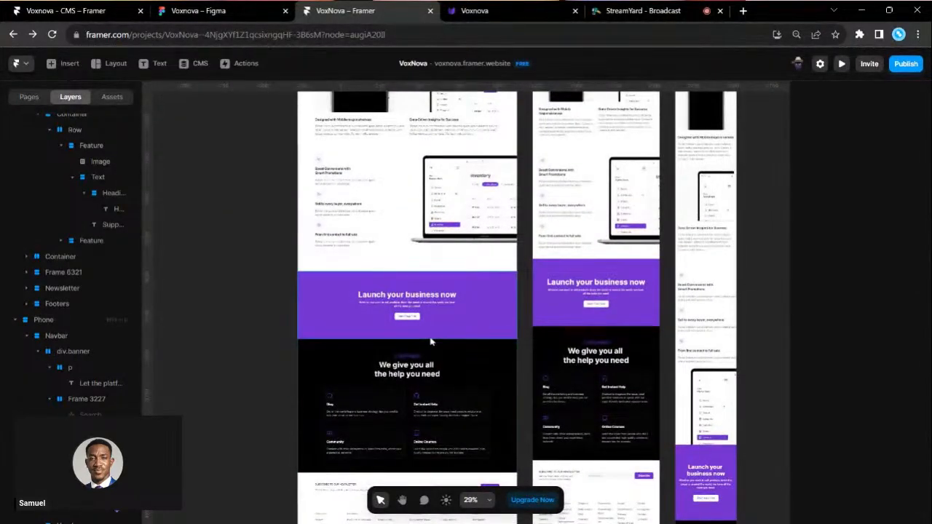
- Check the StreamYard tab, then return to Voxnova - CMS at its features section
click(661, 10)
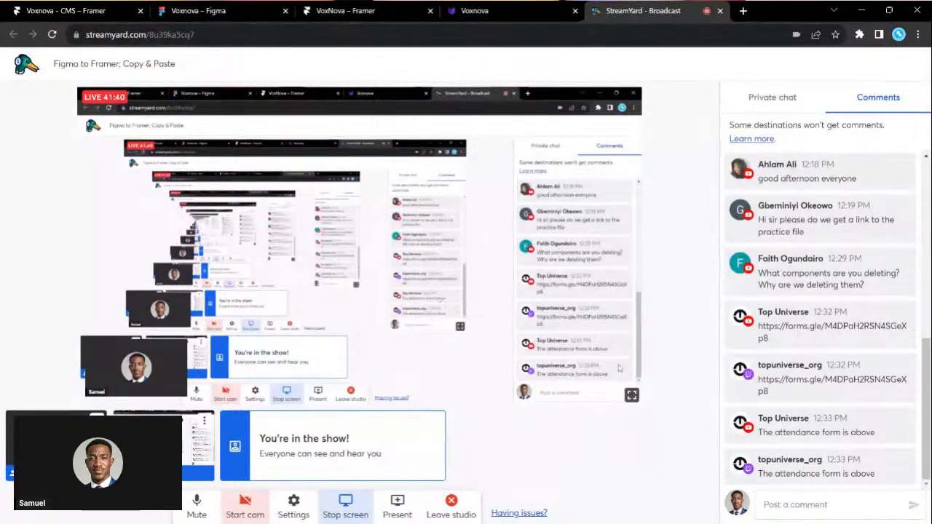
click(65, 10)
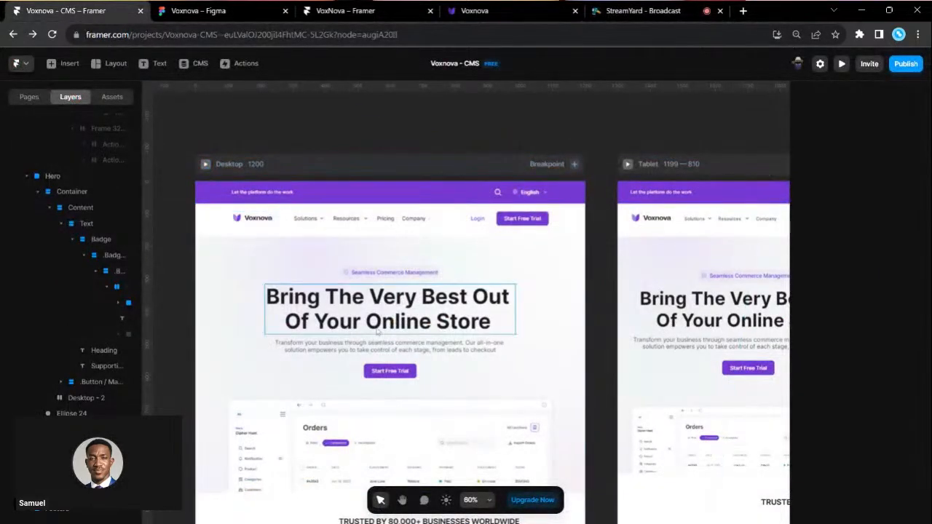
scroll(376, 332, down, 2)
scroll(376, 331, down, 10)
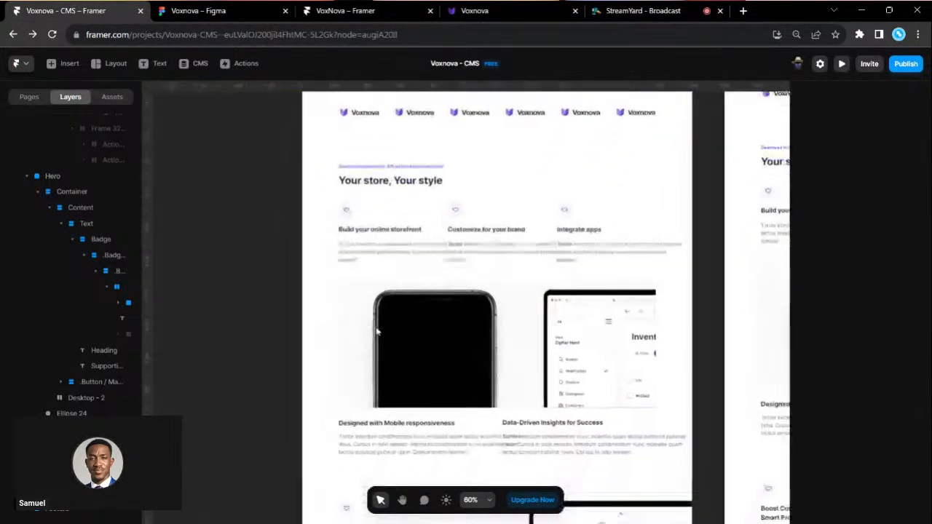
- Scroll to the help cards, trying selections on feature descriptions and the Blog and Get Instant Help cards
scroll(377, 331, down, 2)
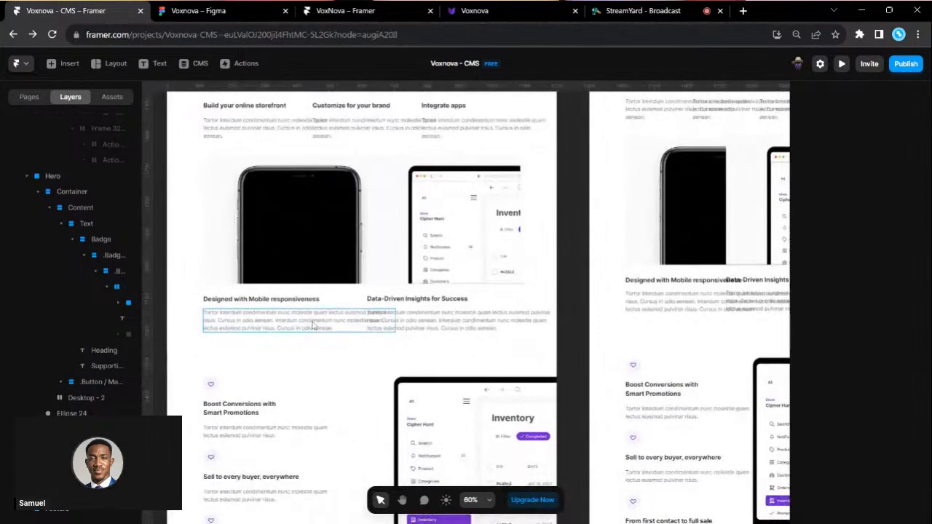
click(349, 320)
shift+click(446, 321)
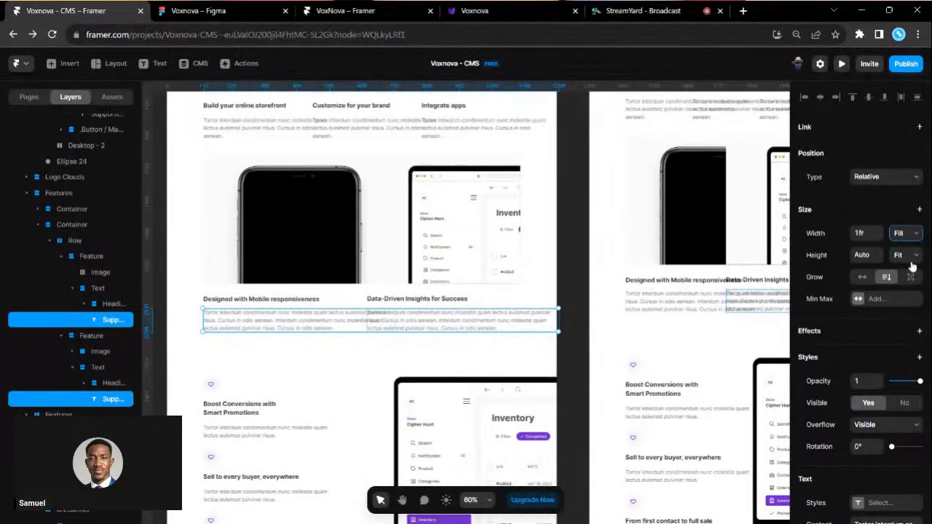
scroll(527, 395, down, 3)
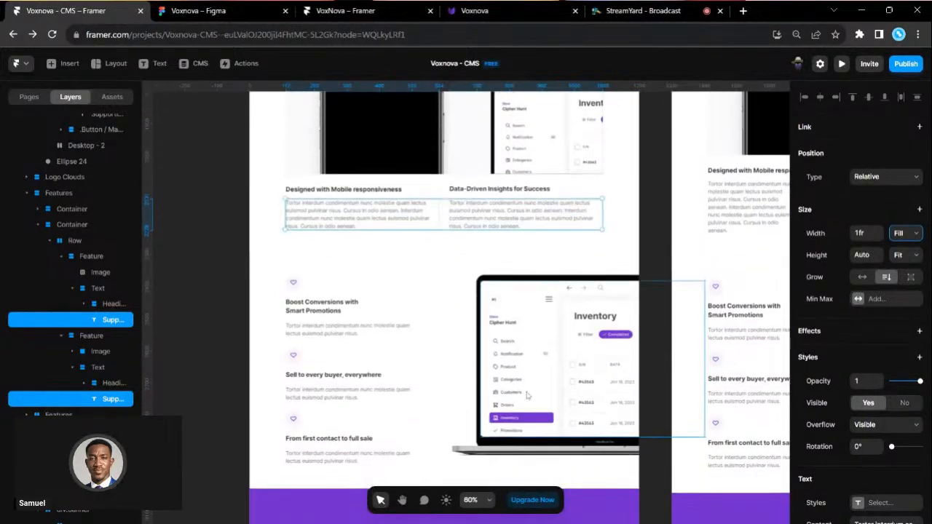
scroll(528, 396, down, 10)
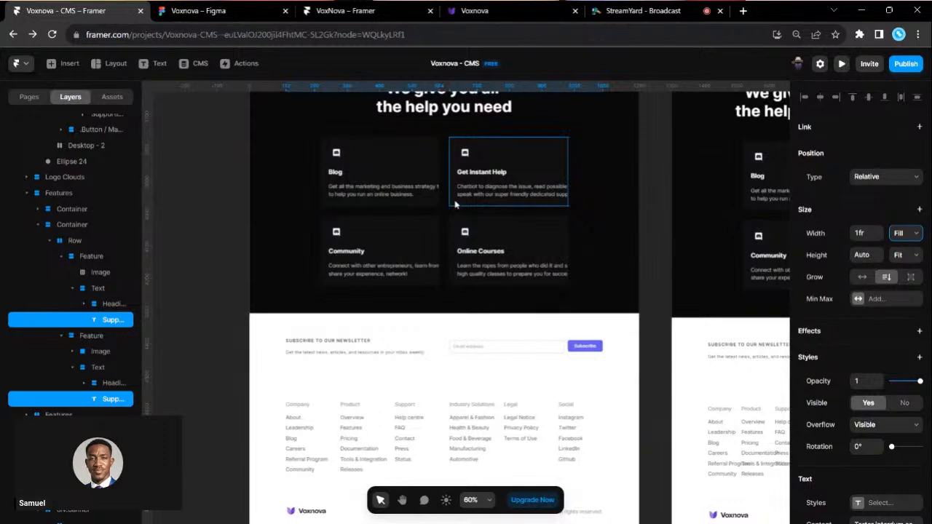
click(455, 205)
shift+click(430, 204)
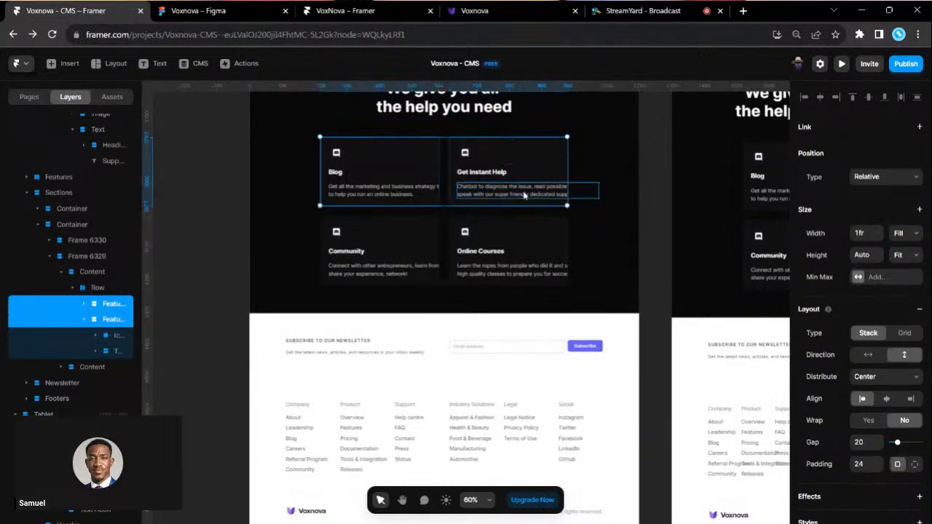
- Set the Blog, Get Instant Help, Community and Online Courses descriptions' Width to Fill
click(518, 268)
shift+click(511, 195)
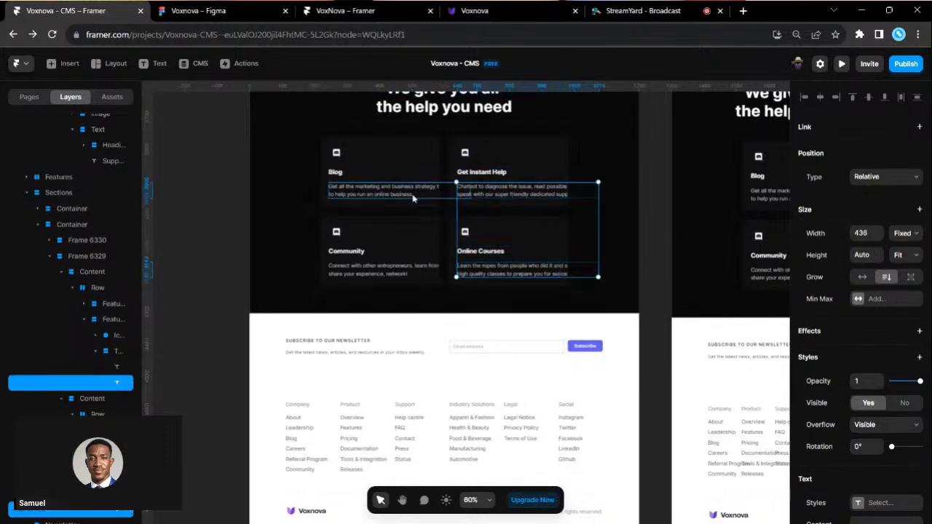
shift+click(411, 202)
shift+click(391, 269)
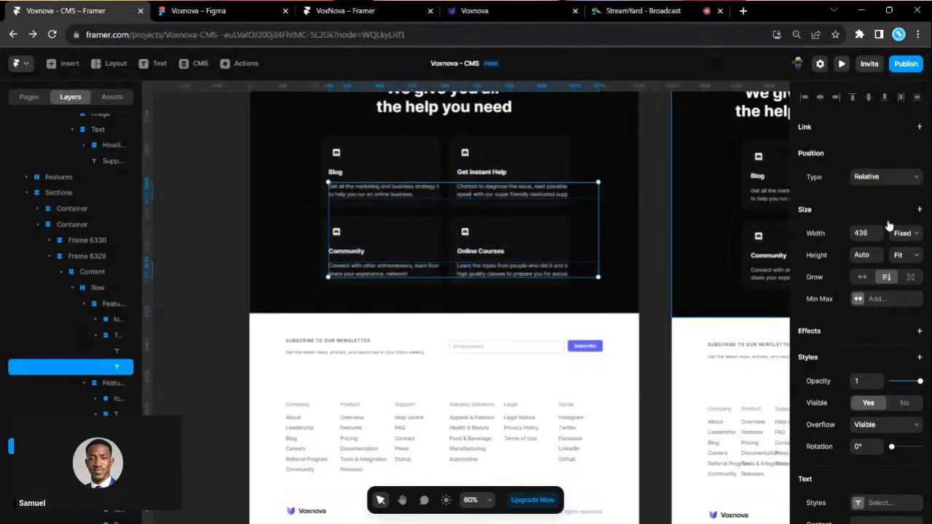
click(907, 266)
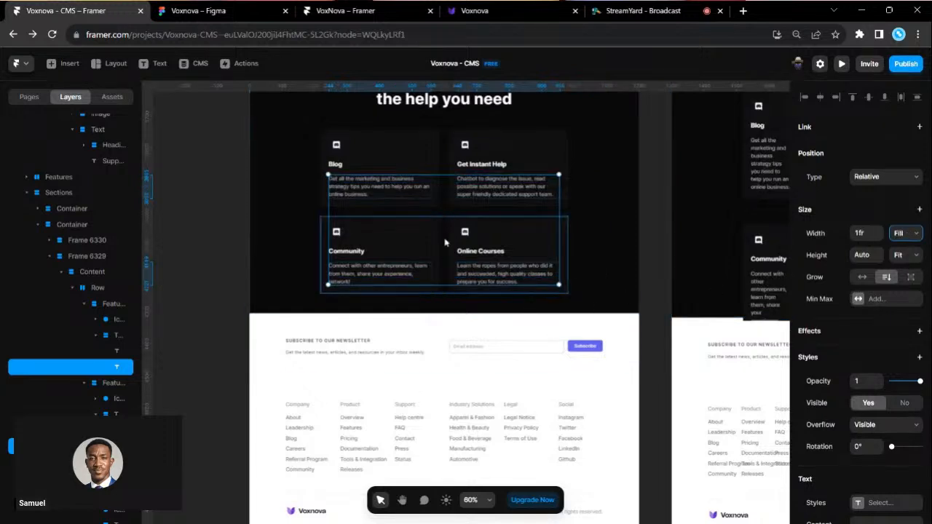
click(471, 361)
click(447, 214)
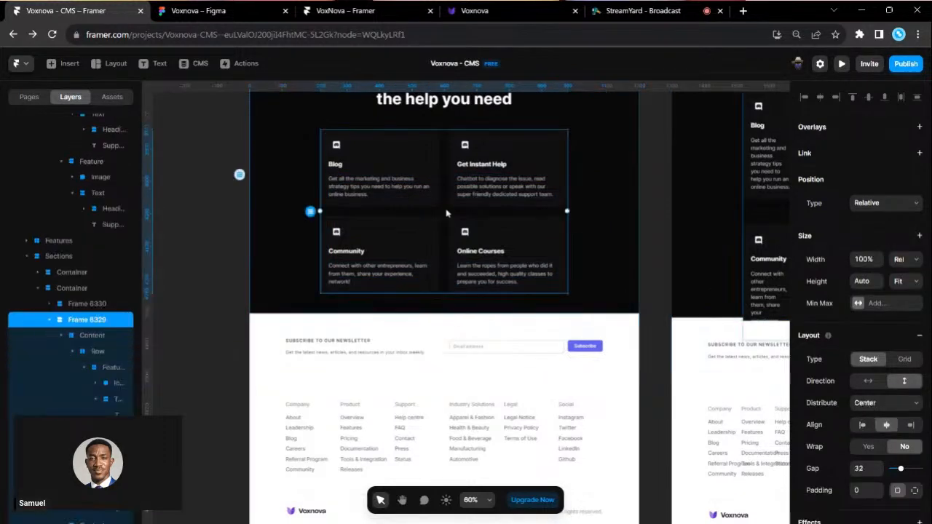
- Drag Frame 6329's right edge outward until its width reads 123%
drag(565, 210, 623, 205)
scroll(623, 205, up, 2)
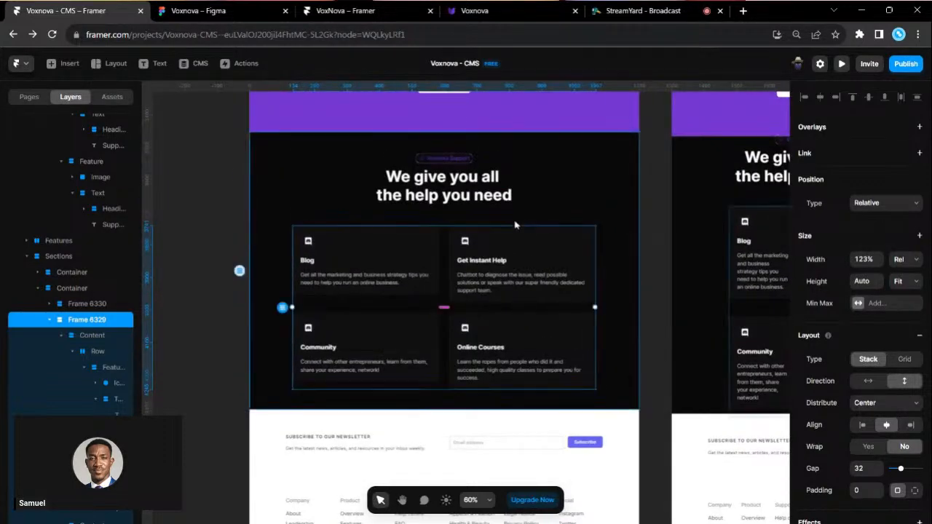
scroll(516, 225, down, 2)
scroll(515, 225, down, 3)
scroll(505, 236, up, 5)
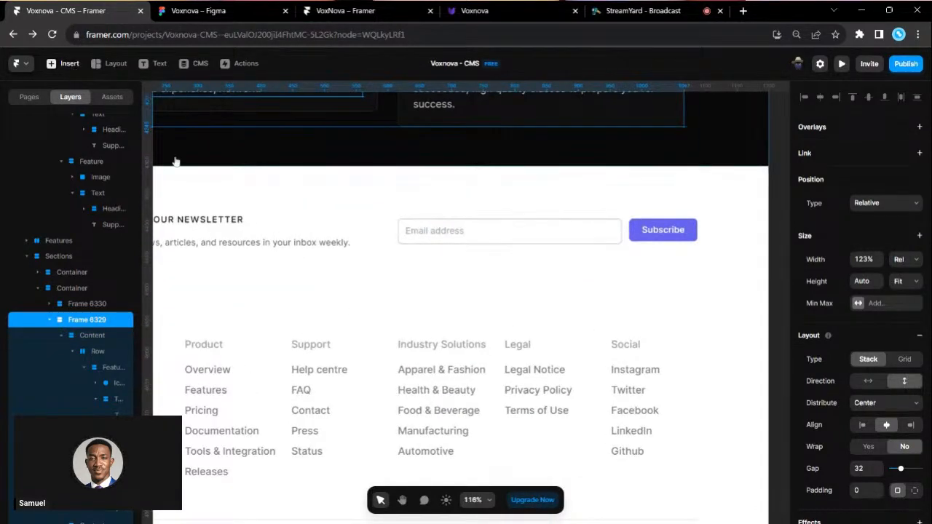
- Insert an input element into the newsletter row and delete the original Email address field
text(i)
text(inp)
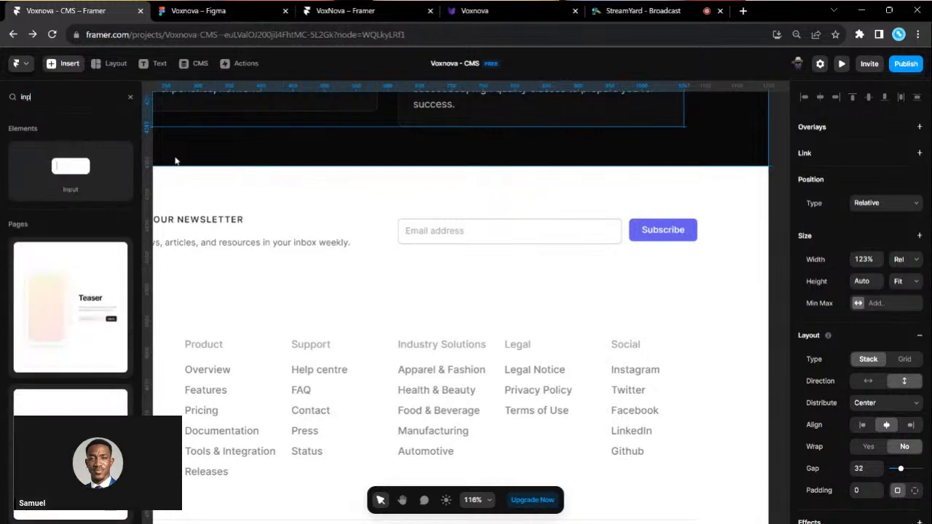
drag(73, 167, 386, 243)
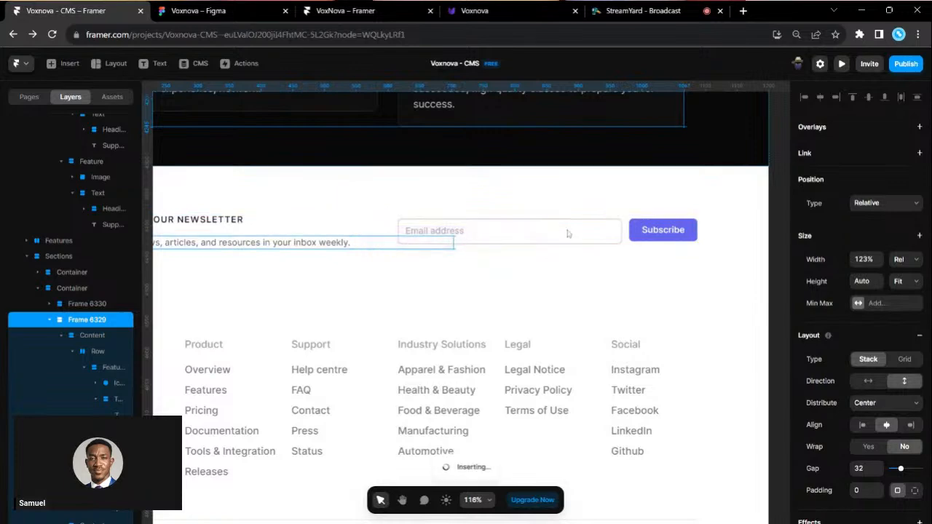
click(629, 235)
key(Delete)
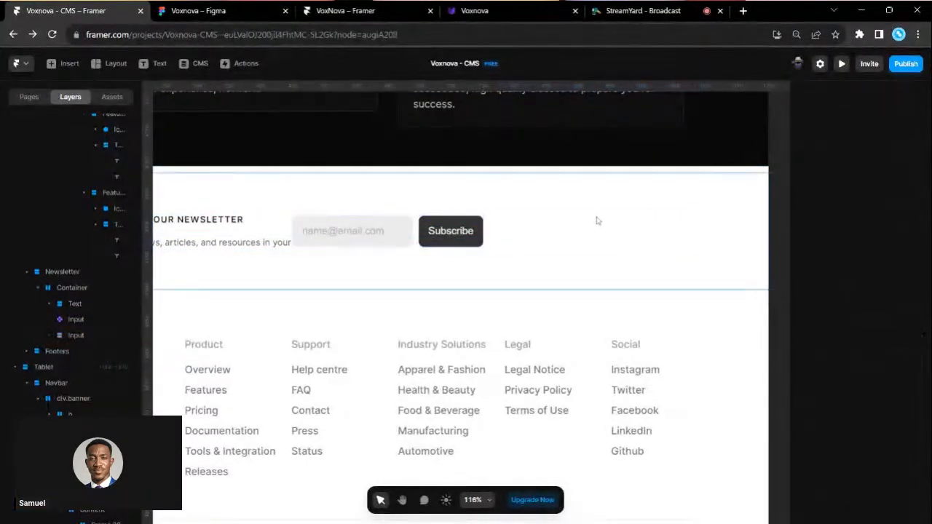
- Delete the leftover empty input frame and widen the email input to 407 px
click(596, 231)
key(Delete)
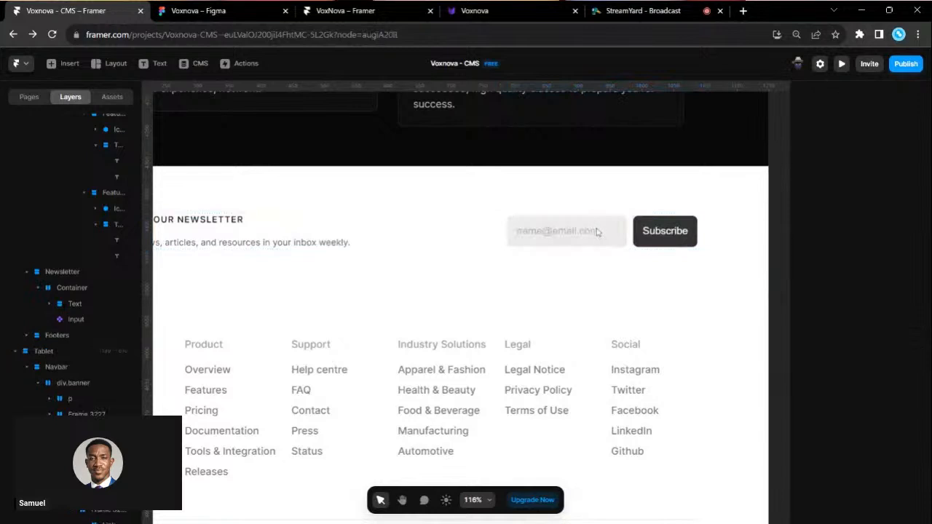
click(514, 233)
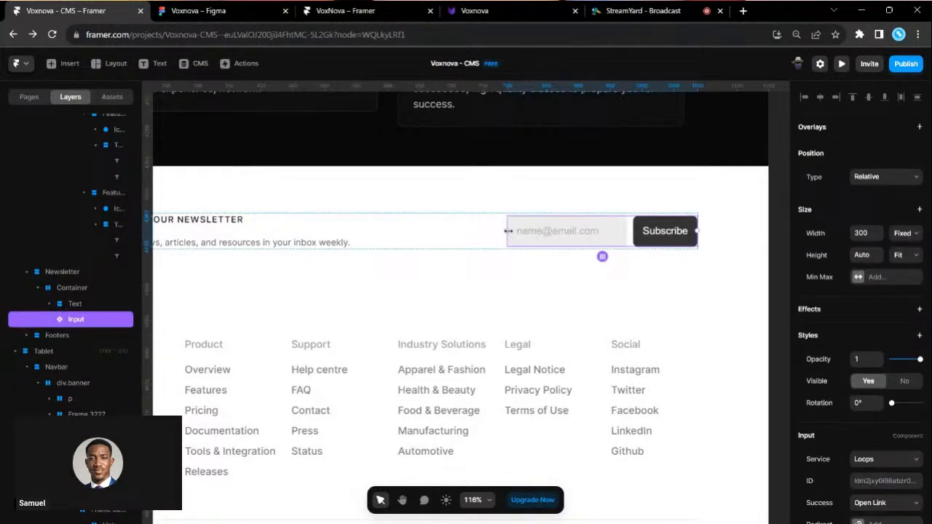
drag(479, 231, 424, 231)
scroll(519, 287, down, 3)
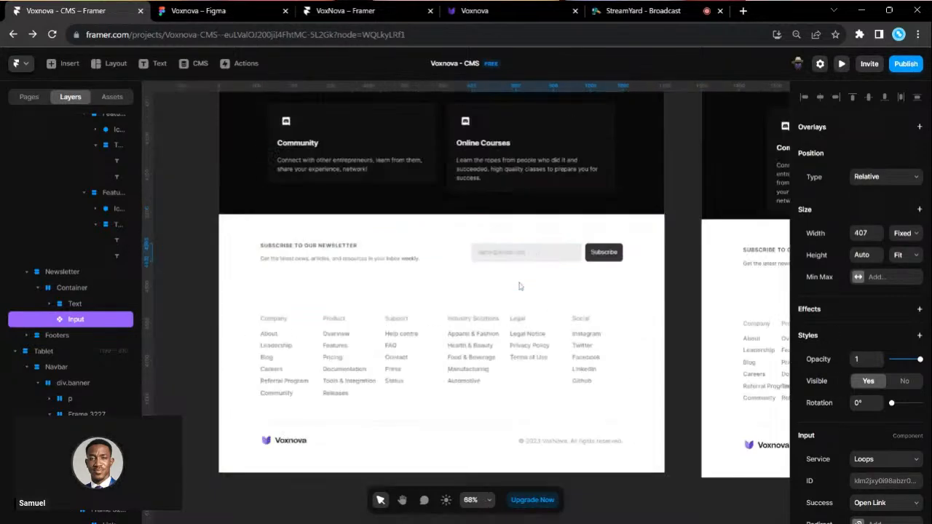
- Give the Subscribe button a #753AD5 fill sampled from the purple hero
scroll(642, 344, up, 5)
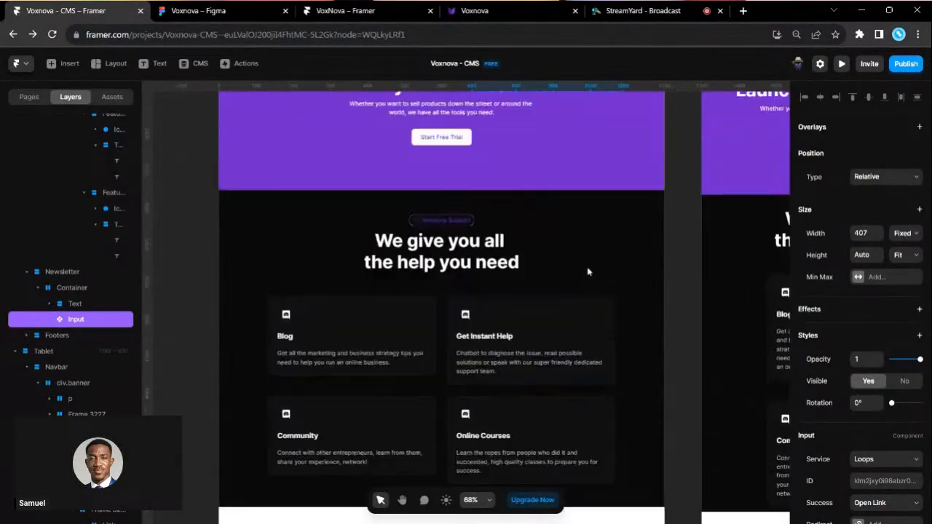
scroll(877, 447, down, 3)
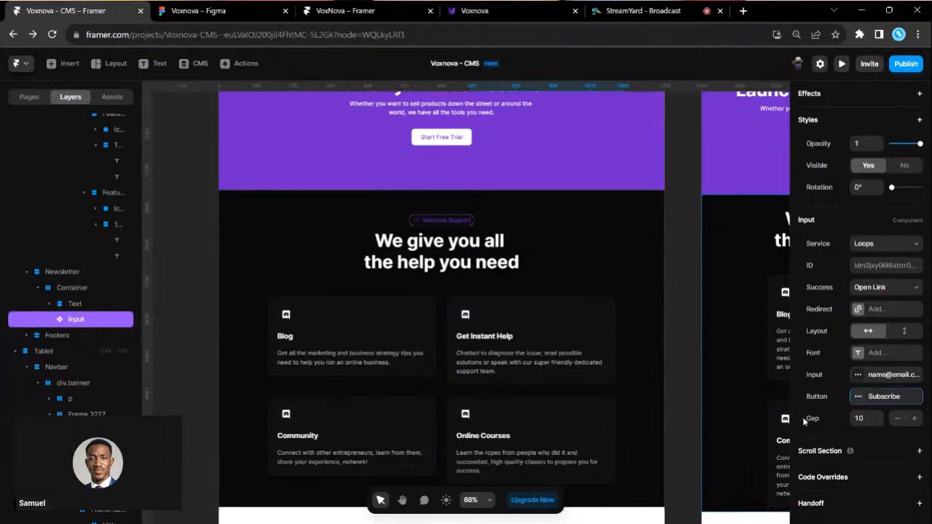
click(857, 396)
click(708, 412)
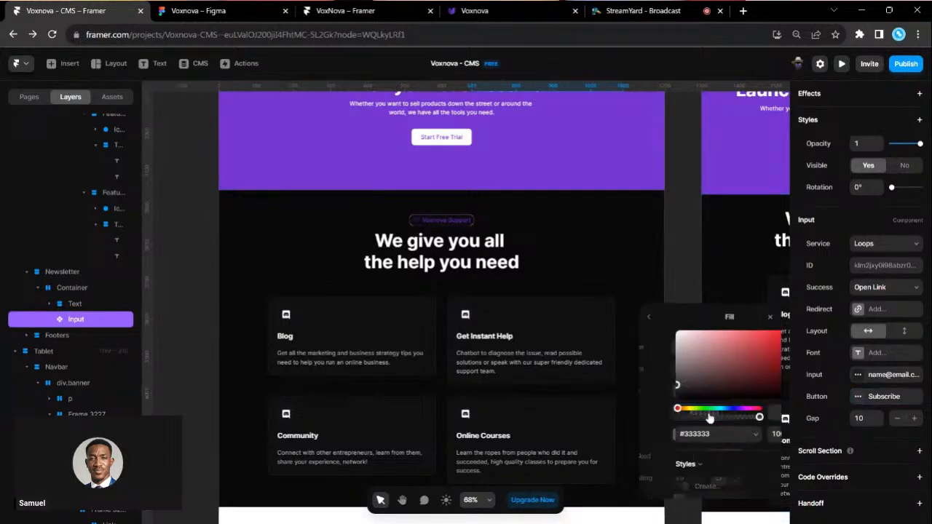
click(761, 416)
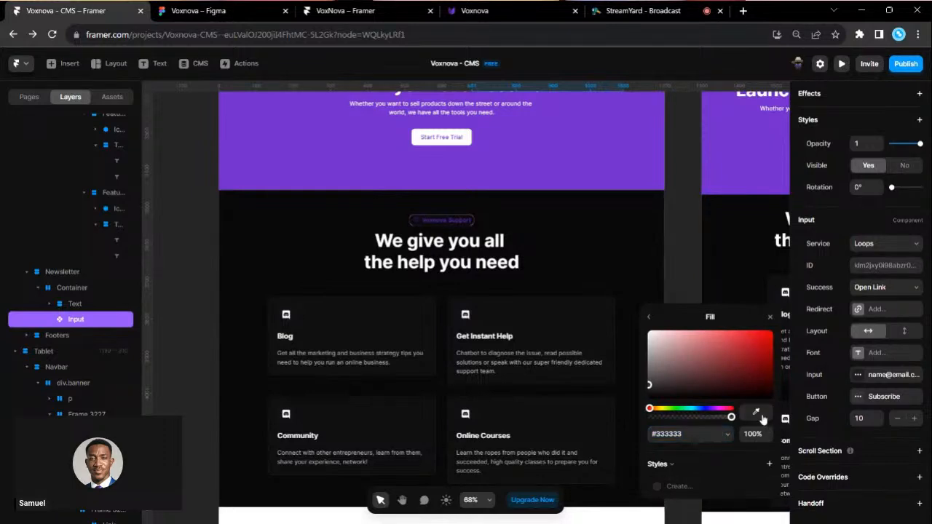
click(614, 167)
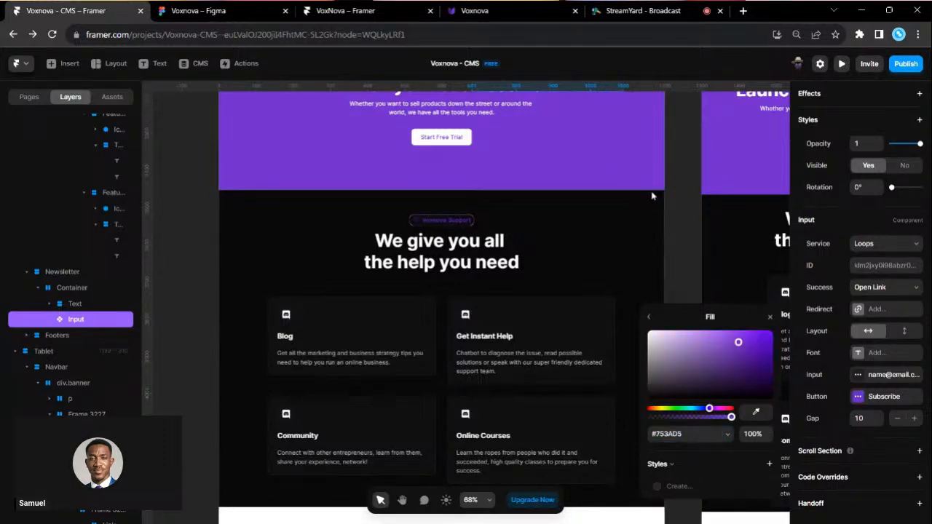
click(675, 228)
scroll(673, 227, down, 5)
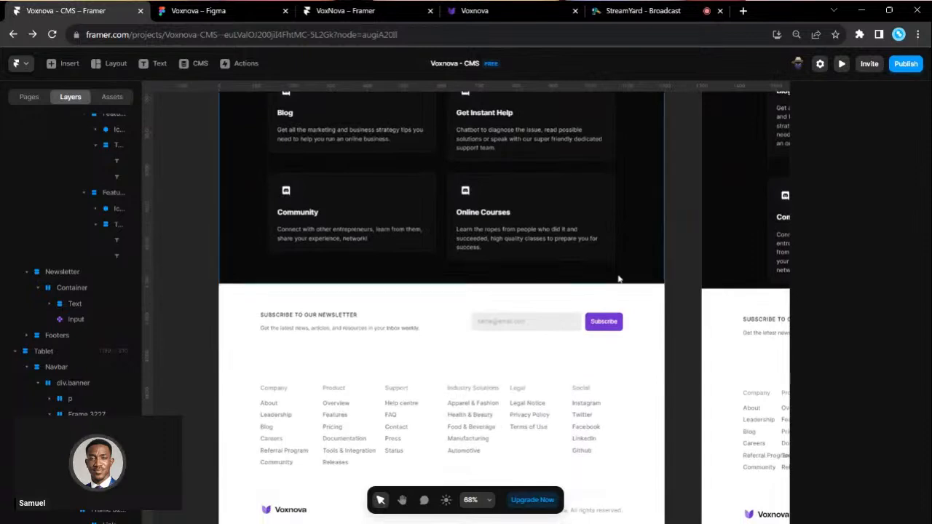
scroll(618, 279, up, 5)
click(595, 353)
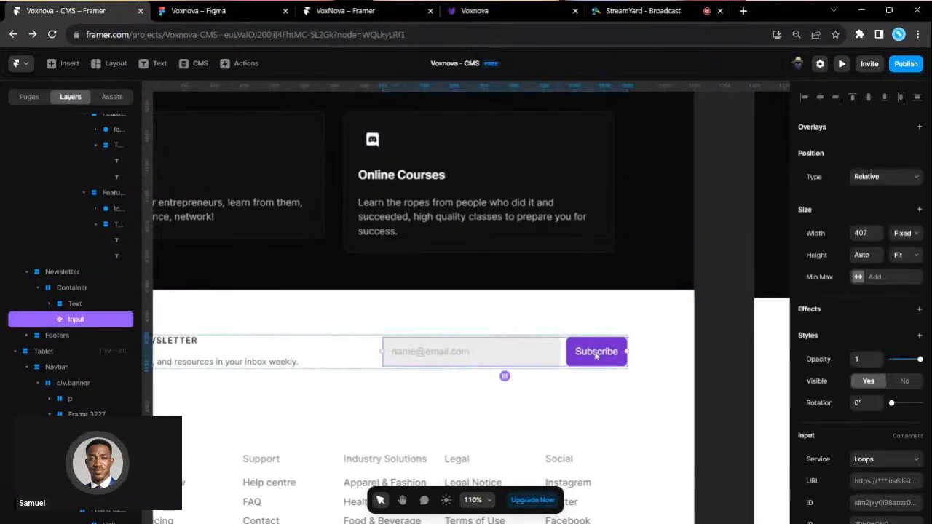
- Set the Subscribe button padding per side to 12 top/bottom and 24 left/right
scroll(858, 397, down, 3)
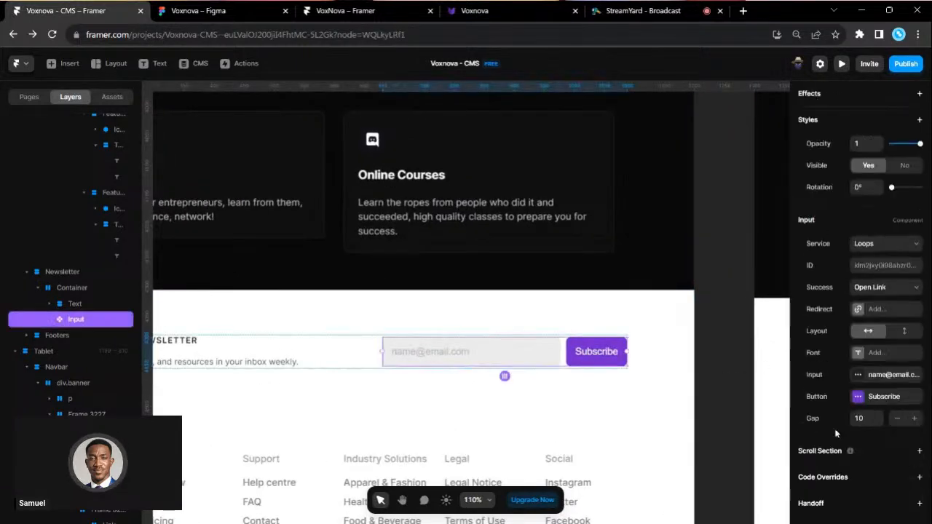
click(857, 397)
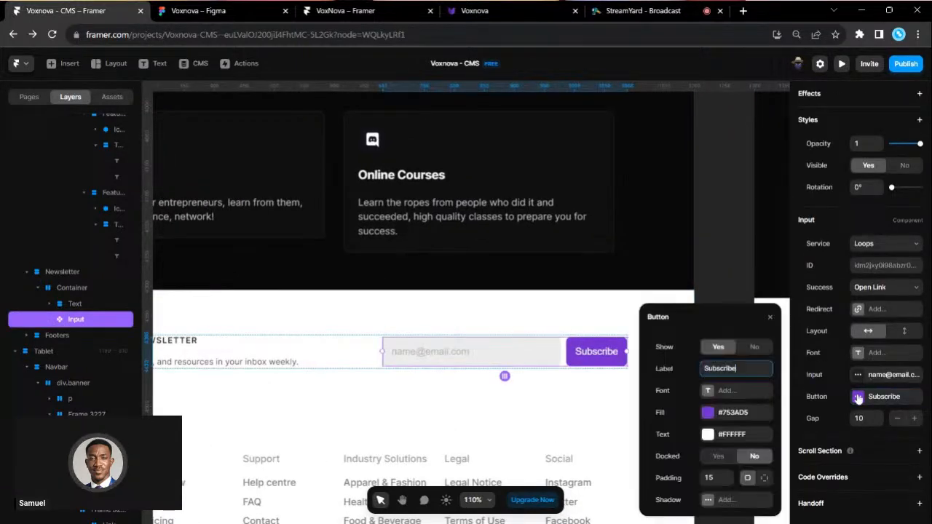
click(763, 477)
scroll(602, 329, up, 3)
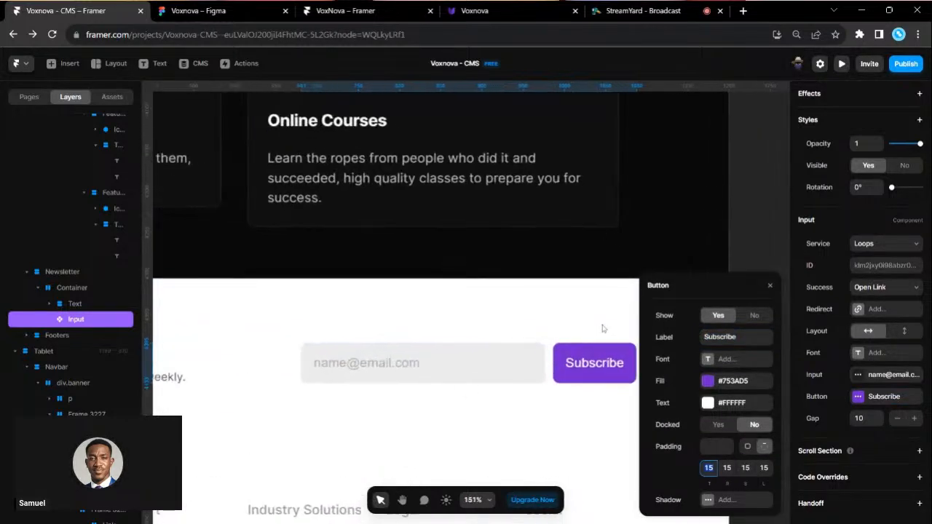
scroll(601, 328, right, 3)
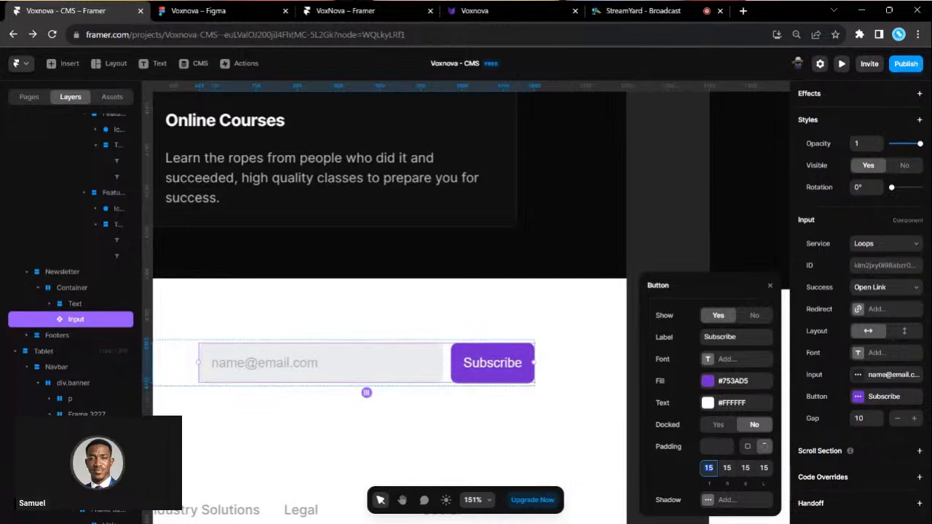
text(12)
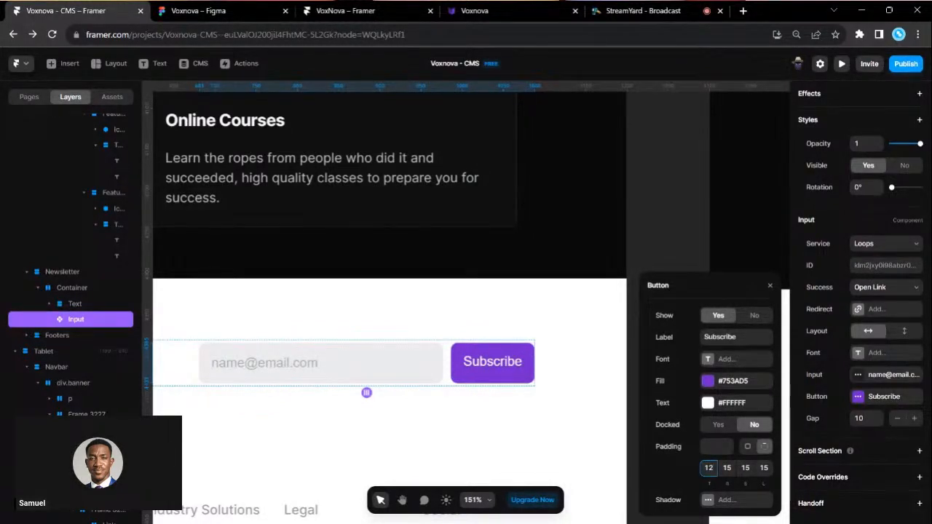
click(746, 468)
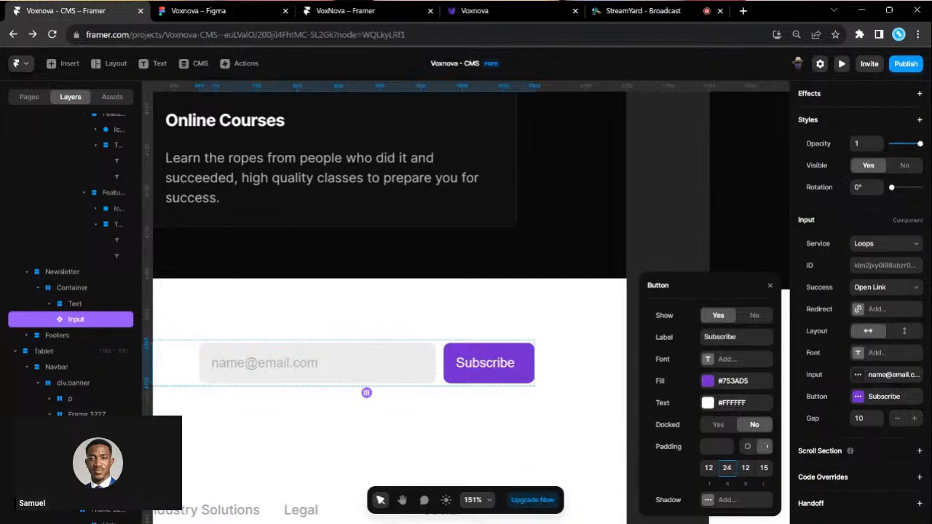
text(24)
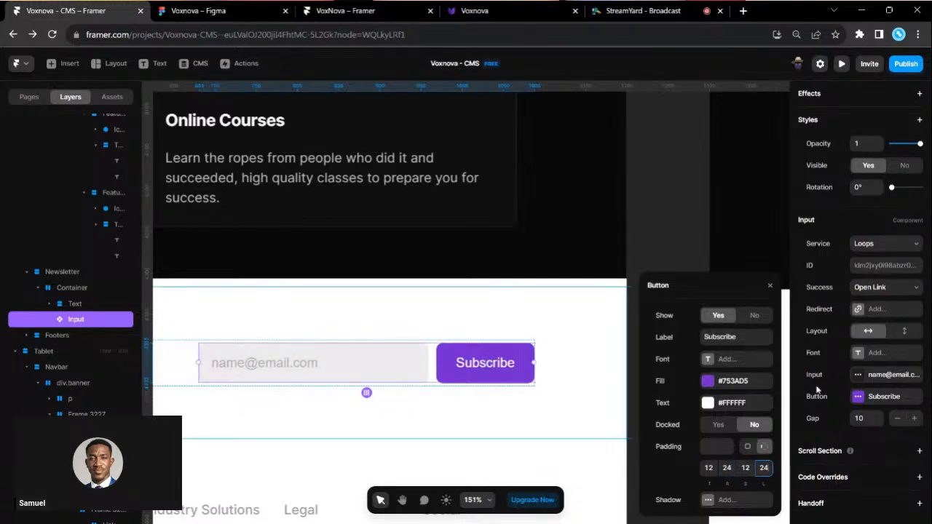
- Test docking and hiding the Subscribe button, leaving it undocked and visible
scroll(843, 326, up, 2)
scroll(843, 326, up, 3)
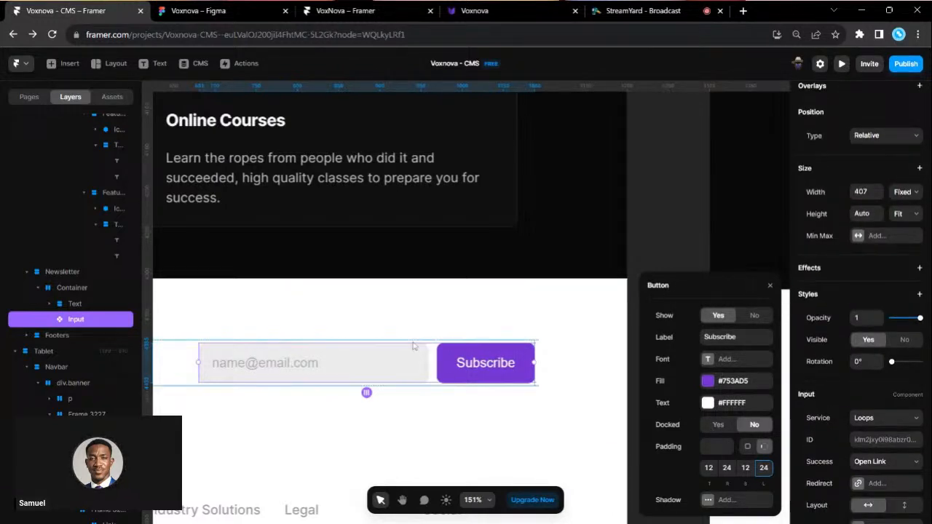
scroll(635, 404, left, 2)
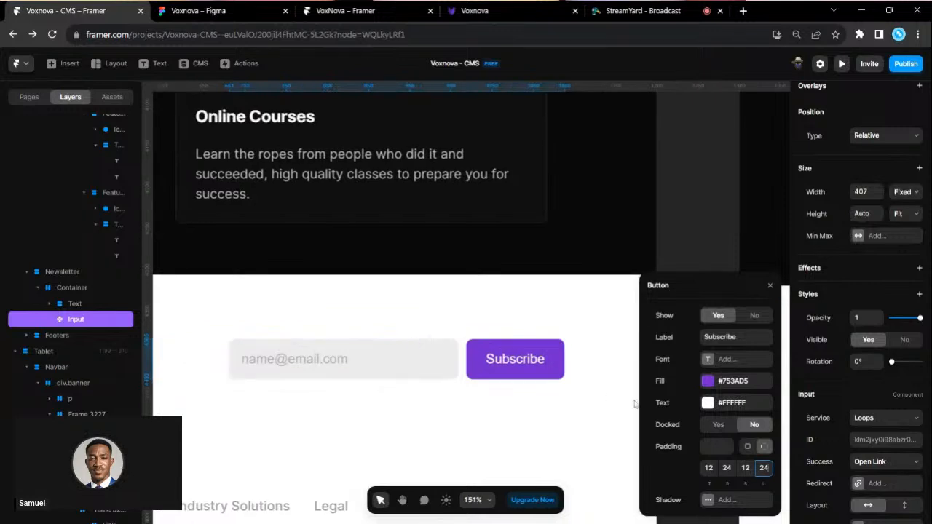
click(712, 424)
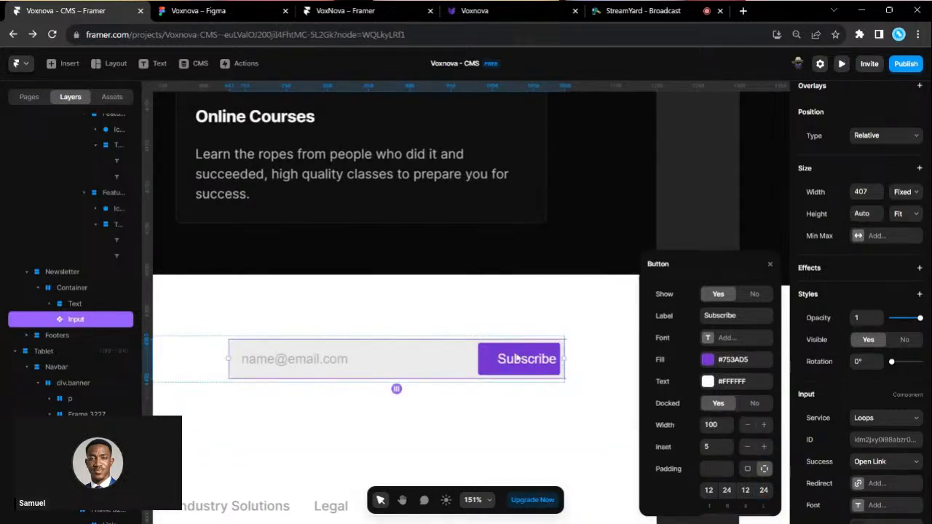
scroll(535, 364, up, 3)
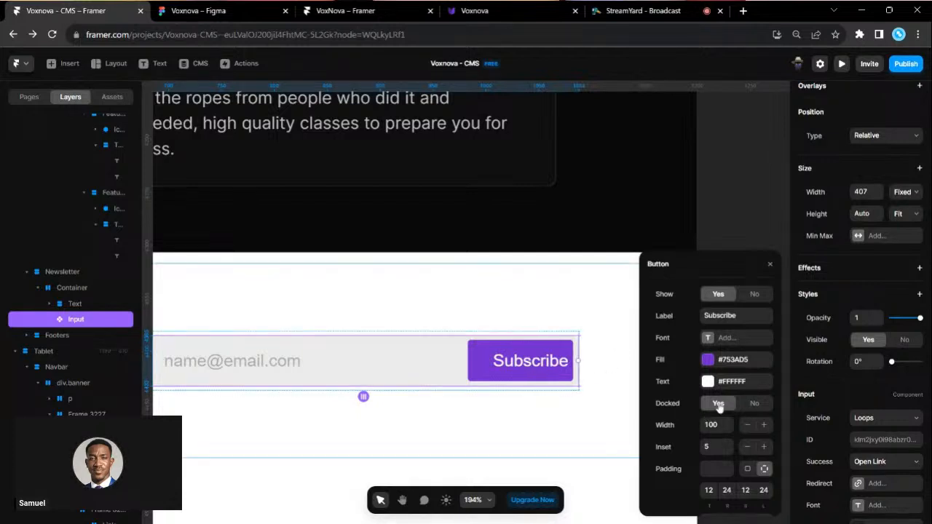
click(753, 404)
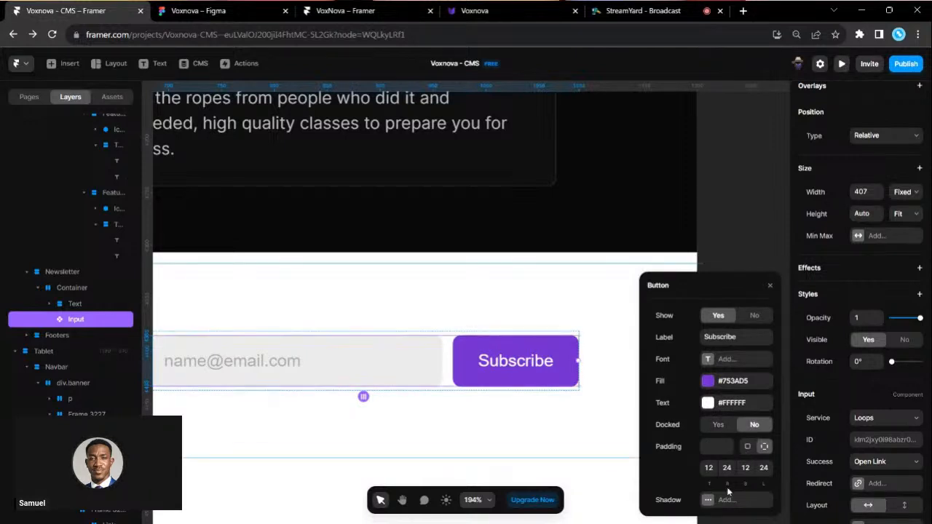
click(749, 318)
scroll(500, 380, down, 4)
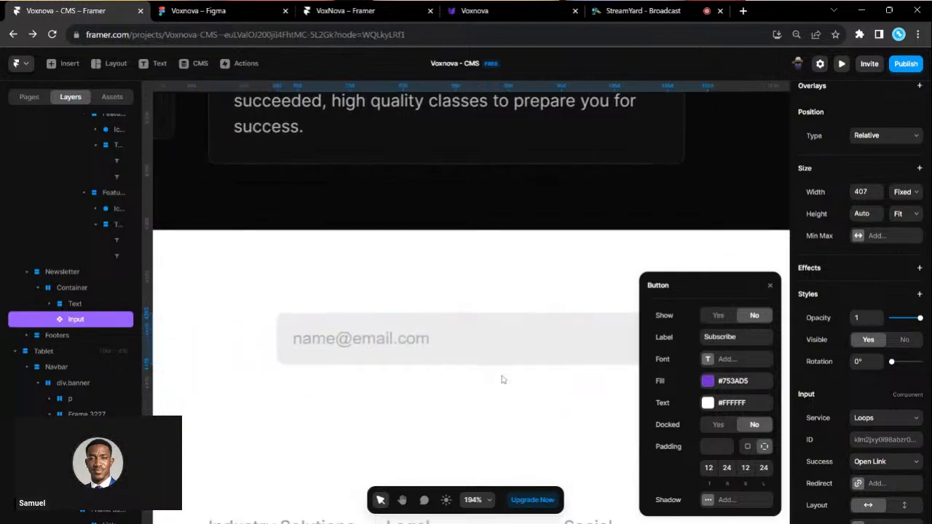
scroll(510, 376, right, 3)
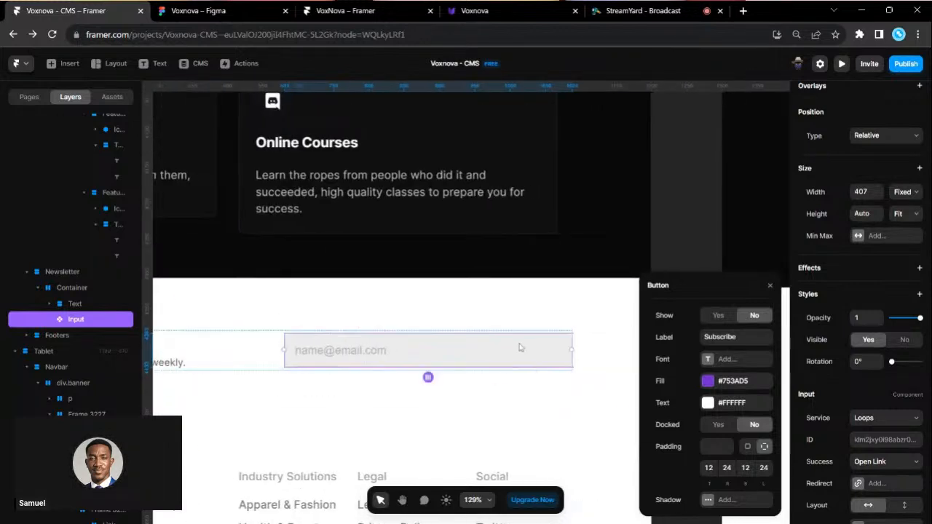
click(719, 316)
- Switch to the StreamYard broadcast tab to read viewer comments
scroll(896, 448, down, 3)
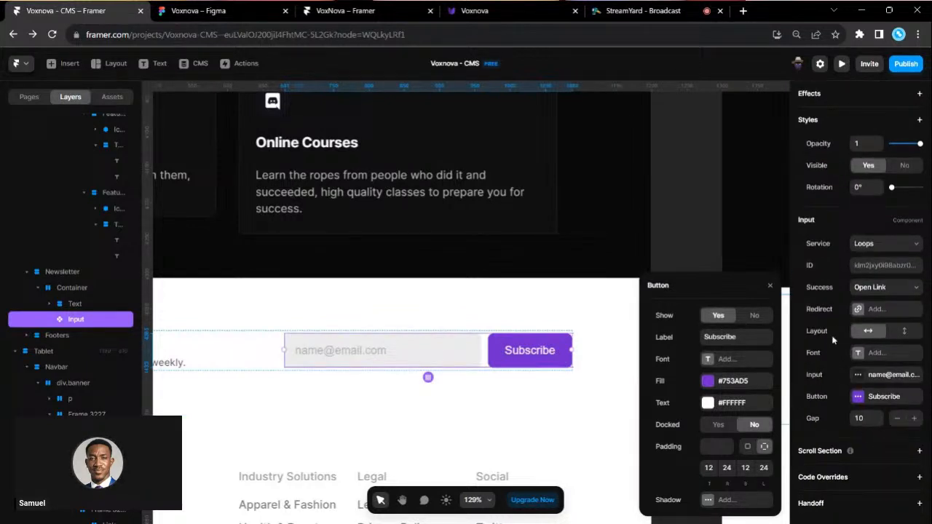
scroll(843, 256, up, 3)
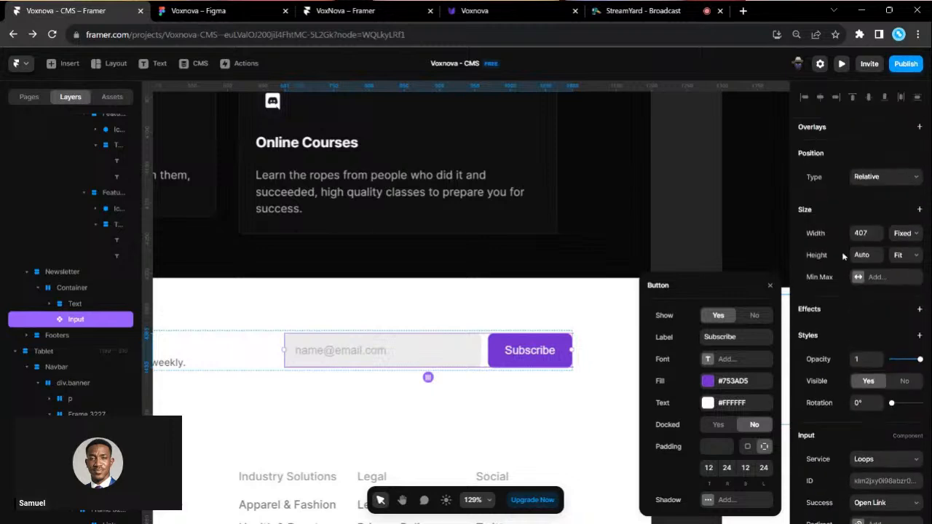
scroll(825, 217, down, 2)
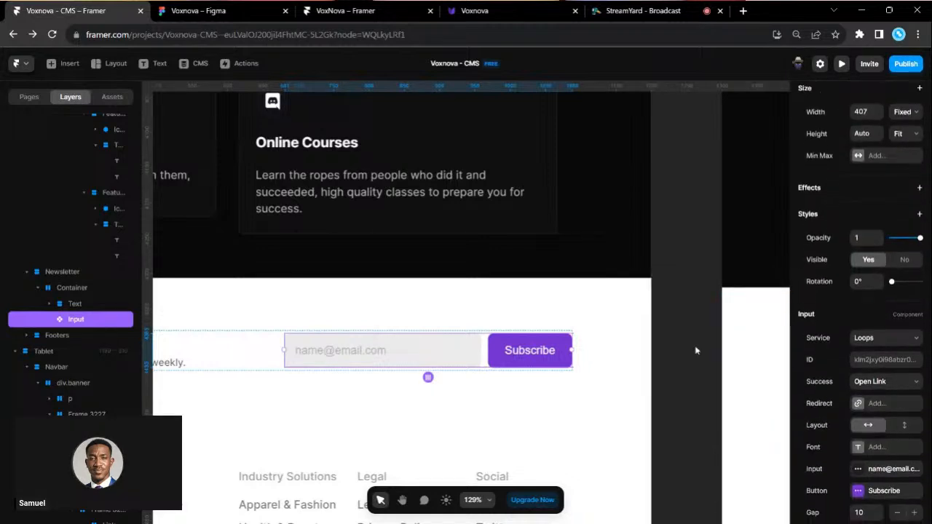
click(673, 9)
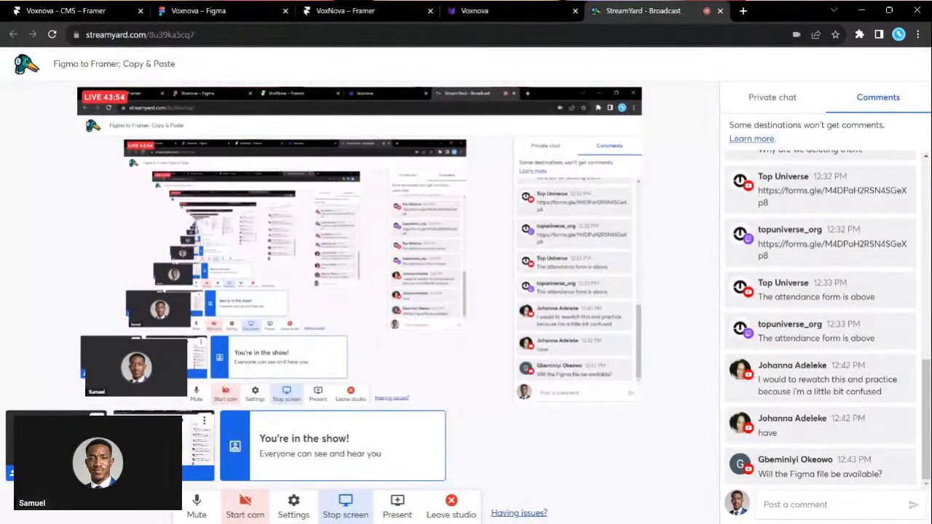
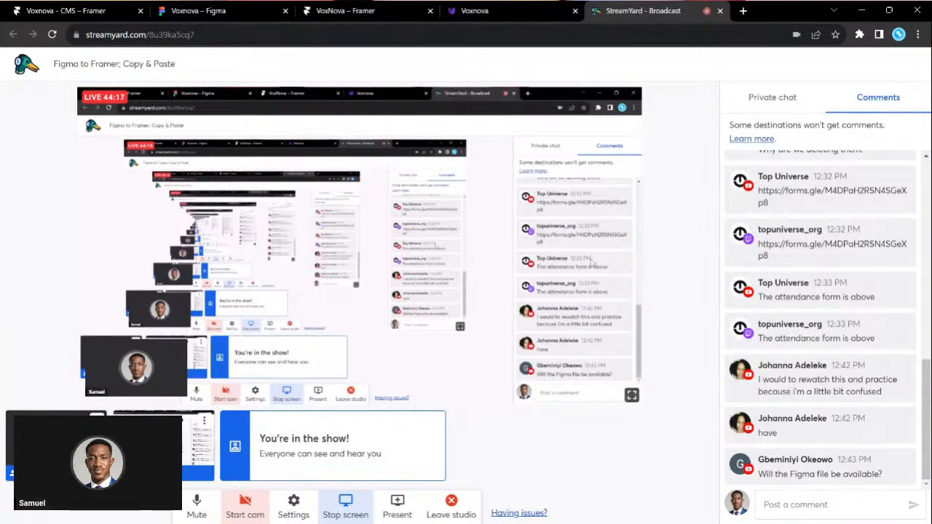
- Reload the Voxnova Figma file at normal browser zoom, then go back to the Voxnova – CMS Framer project
click(193, 10)
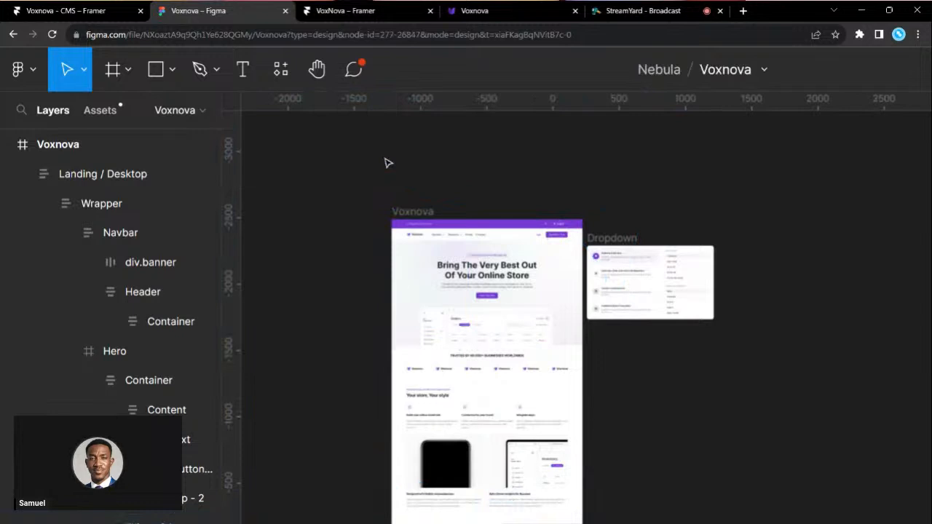
scroll(638, 56, right, 6)
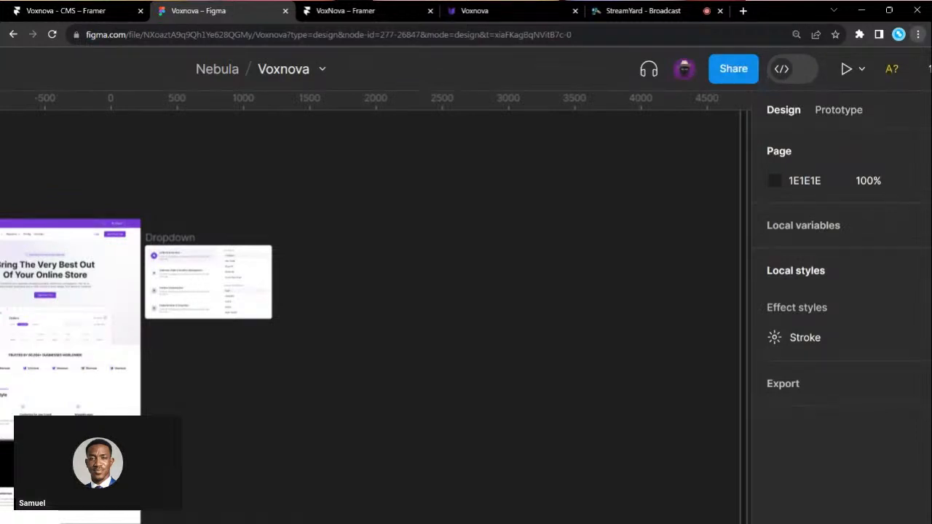
key(ctrl+minus)
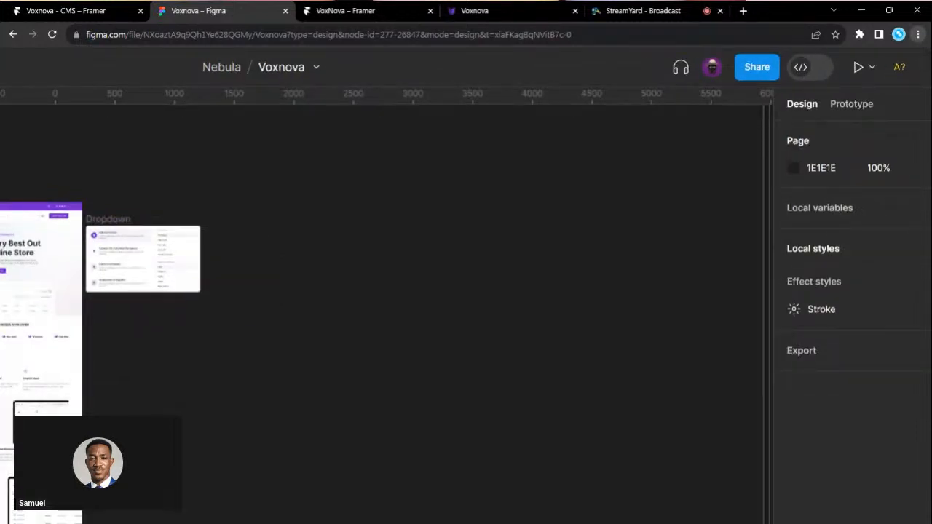
key(ctrl+plus)
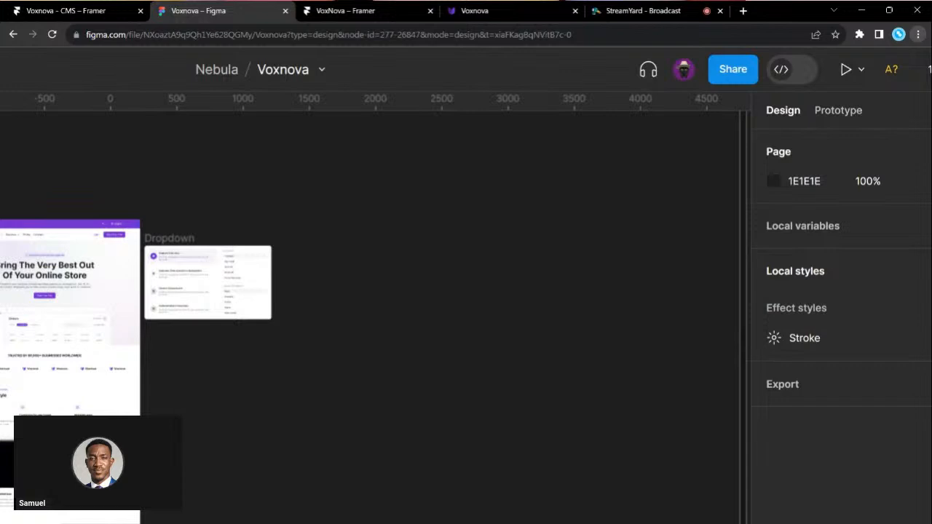
click(626, 34)
key(Return)
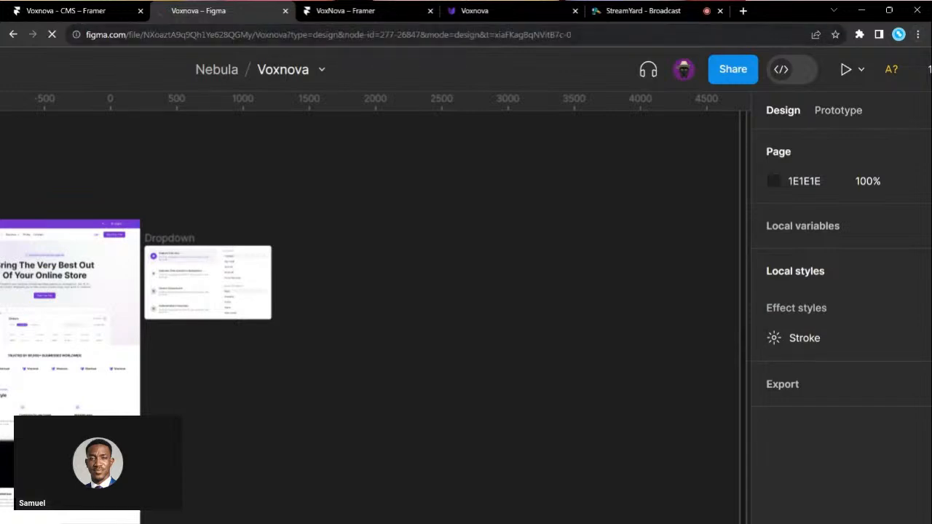
click(95, 12)
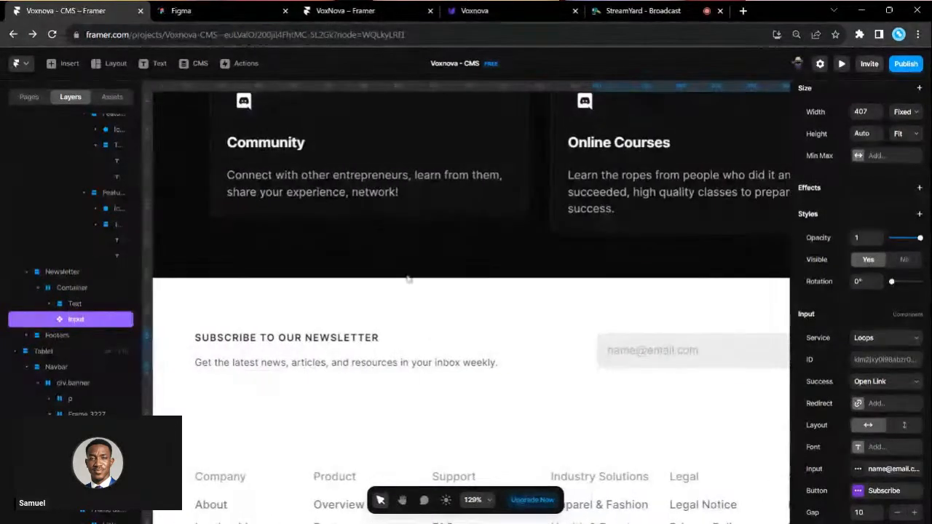
- Select the description paragraph under the Integrate apps feature
click(223, 310)
scroll(223, 310, down, 2)
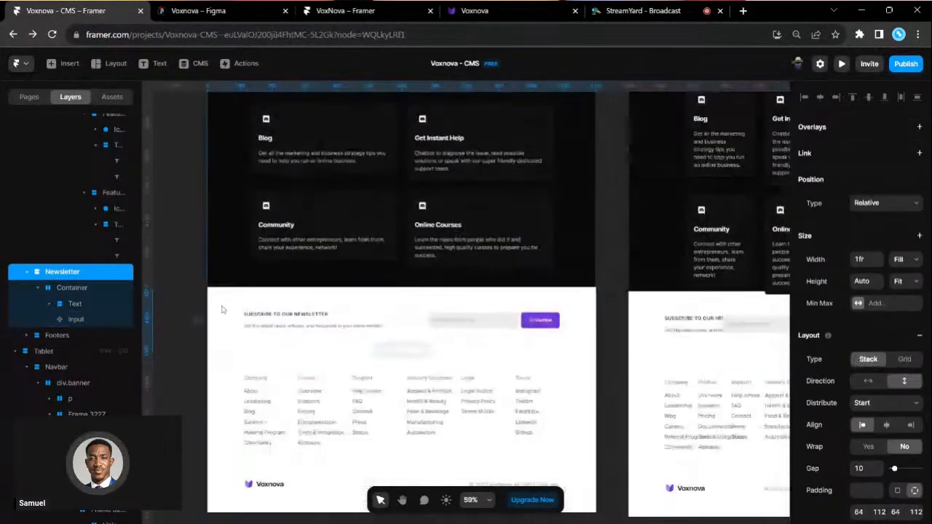
scroll(386, 308, up, 5)
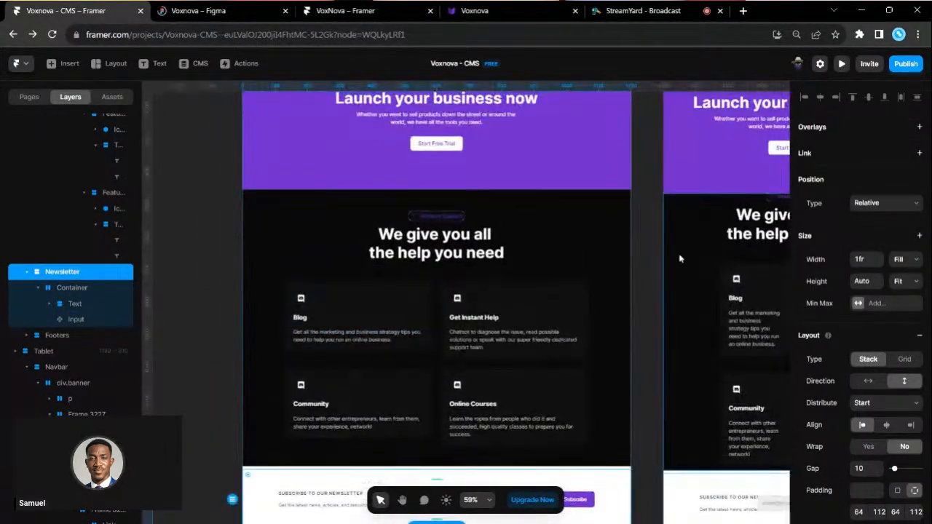
scroll(535, 273, up, 6)
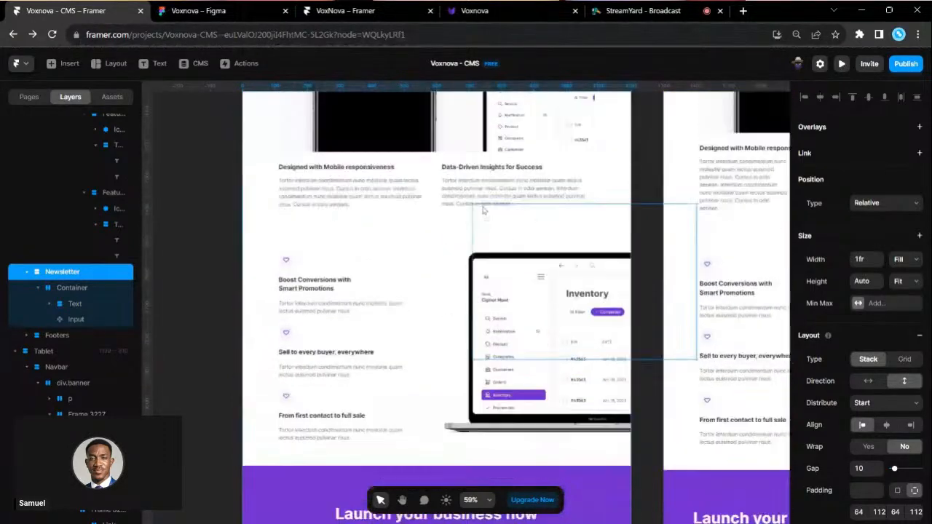
scroll(520, 264, up, 2)
scroll(526, 264, down, 2)
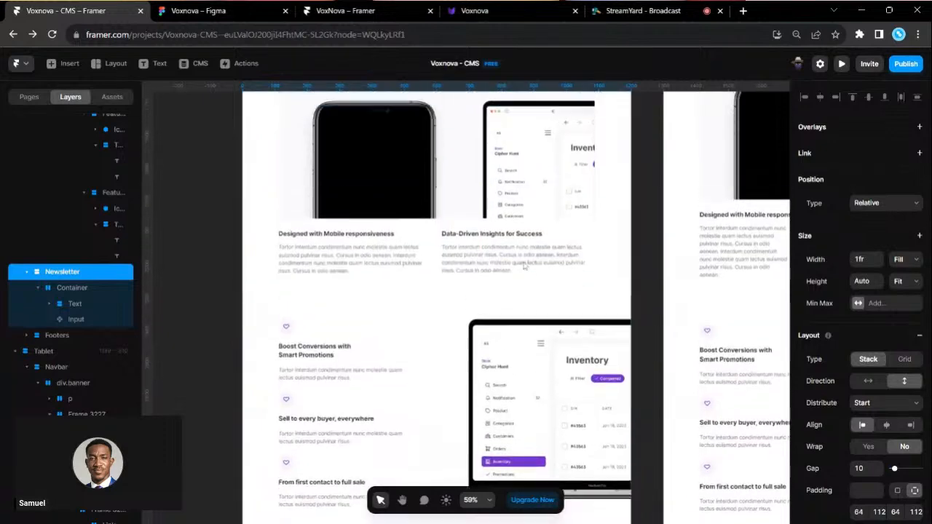
scroll(523, 265, up, 5)
scroll(523, 265, up, 6)
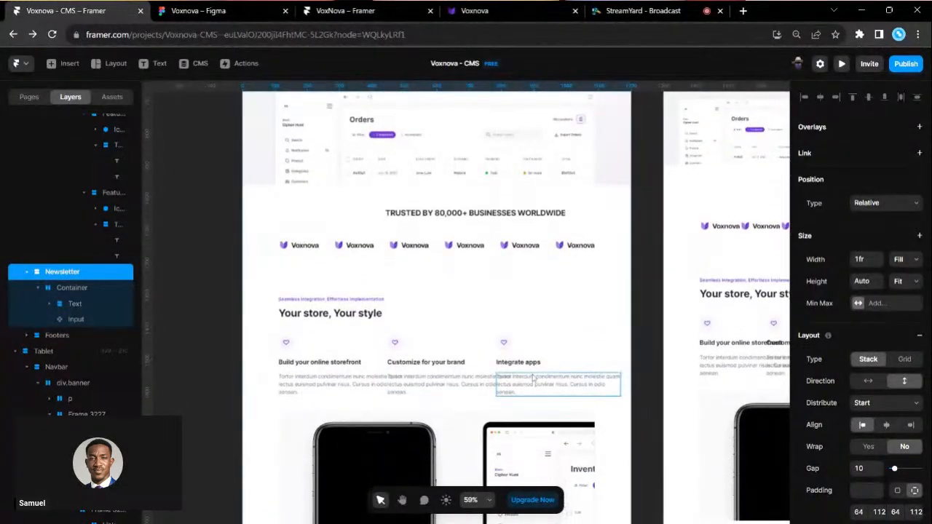
click(533, 378)
- Change that paragraph's width from Fixed 384 to Fill (1fr)
scroll(535, 391, up, 3)
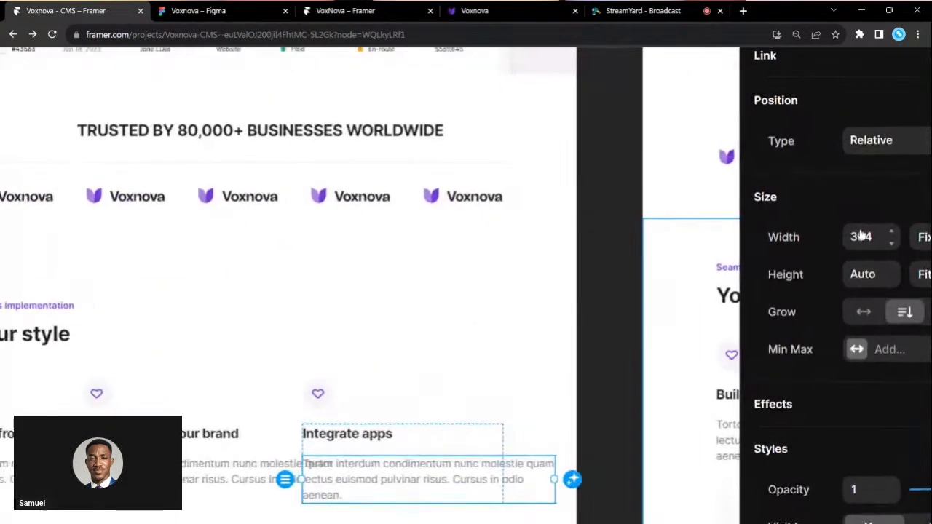
scroll(364, 429, left, 2)
scroll(364, 429, down, 3)
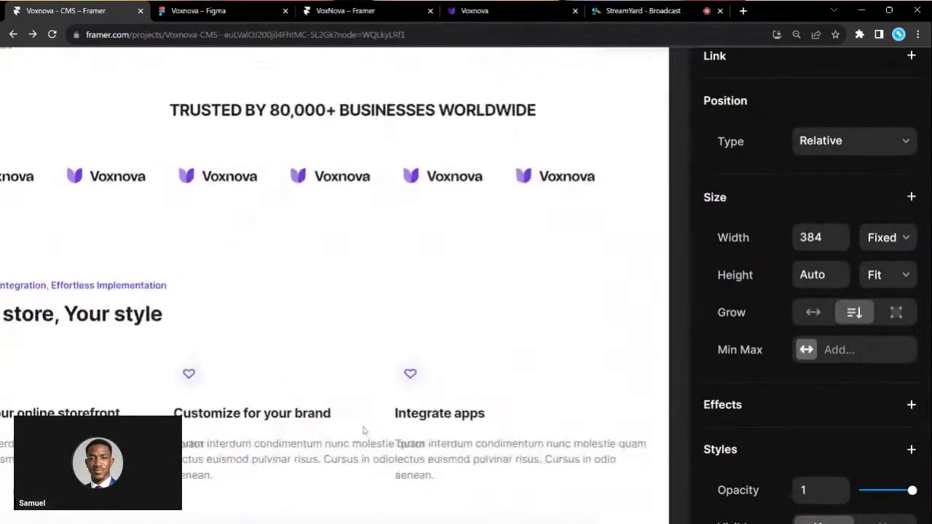
click(866, 241)
click(875, 275)
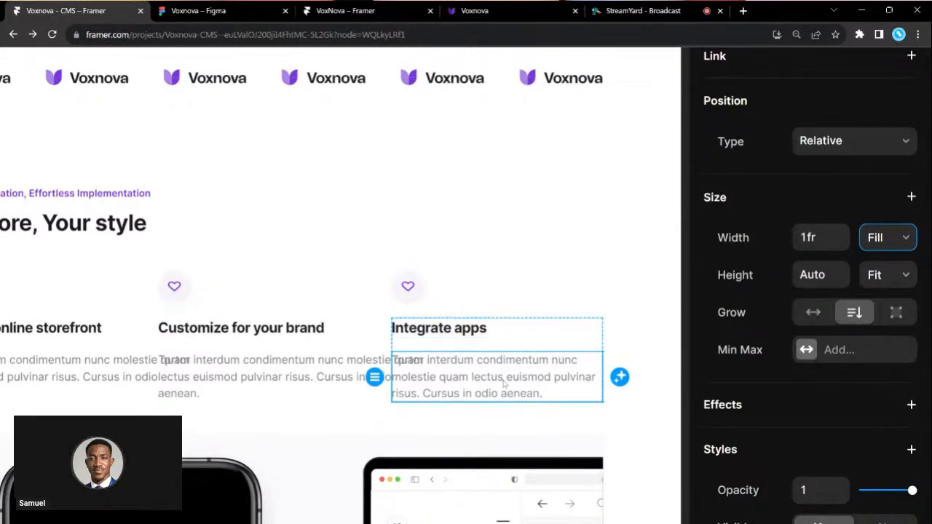
scroll(504, 376, down, 5)
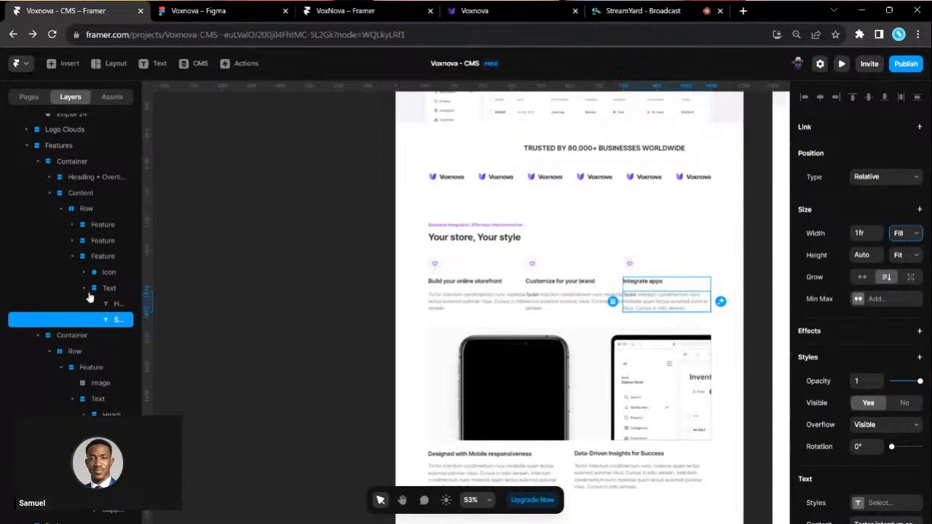
- Select the third feature's Text stack and its Integrate apps description text
click(95, 292)
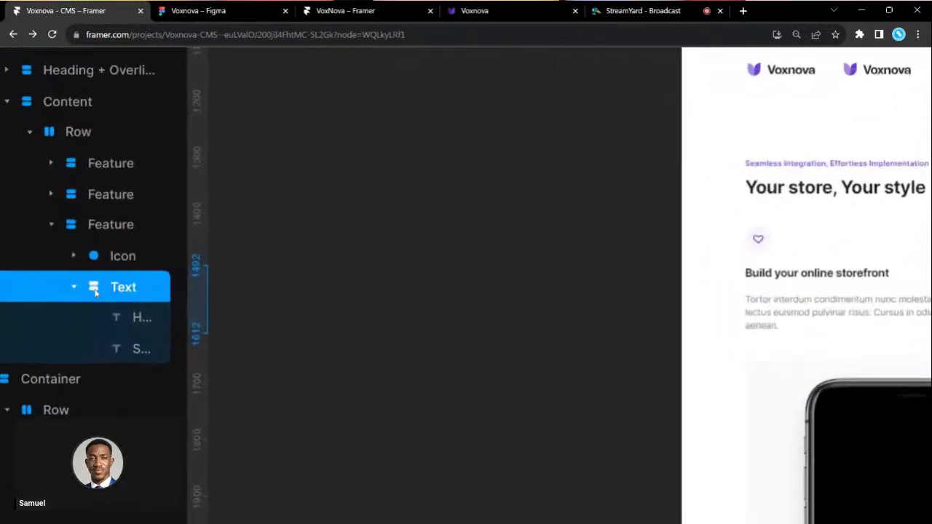
scroll(100, 289, down, 5)
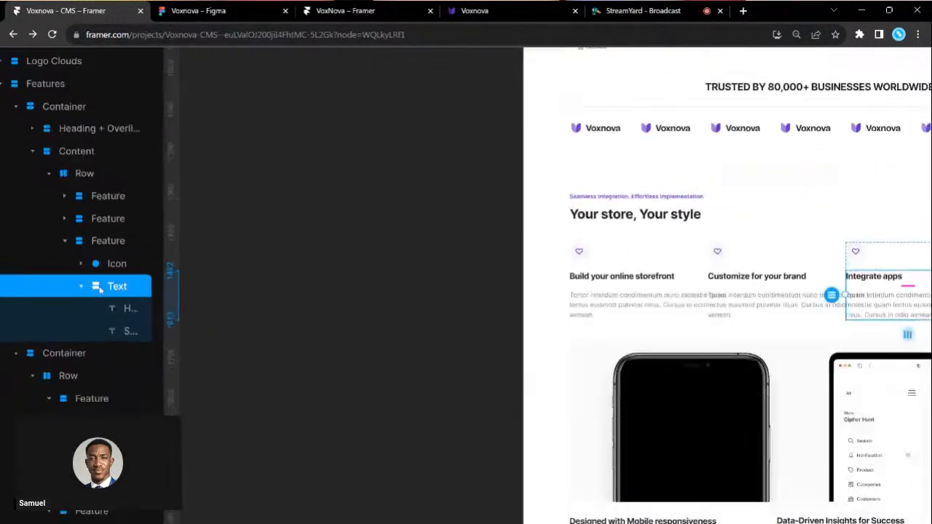
scroll(446, 306, right, 3)
scroll(642, 270, up, 3)
scroll(642, 270, up, 1)
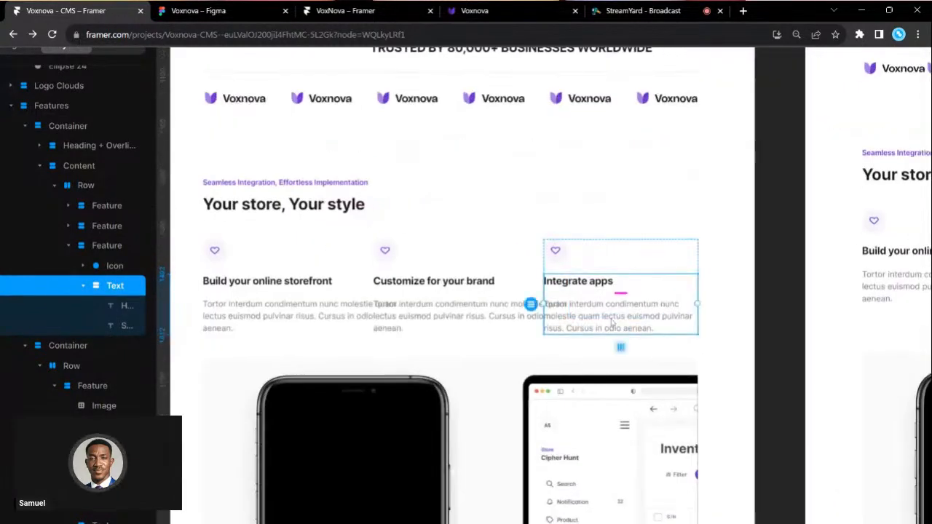
click(776, 317)
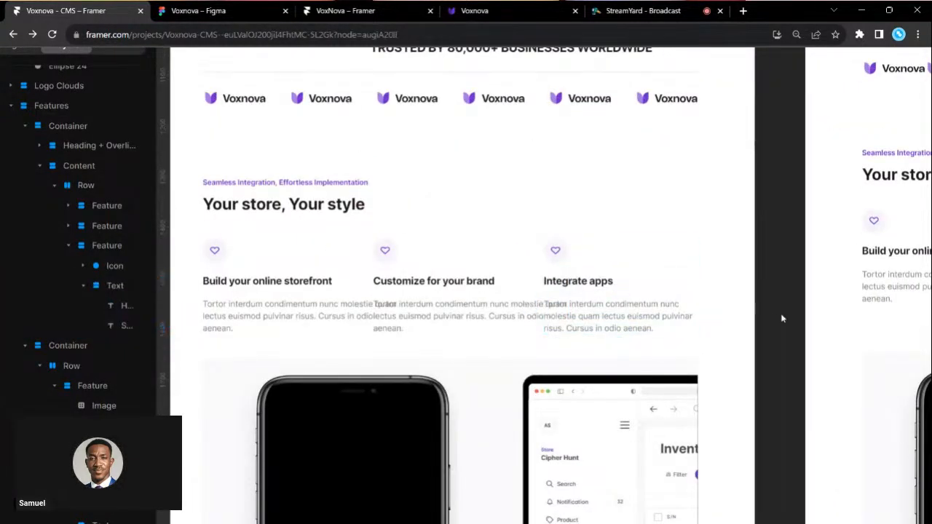
click(632, 307)
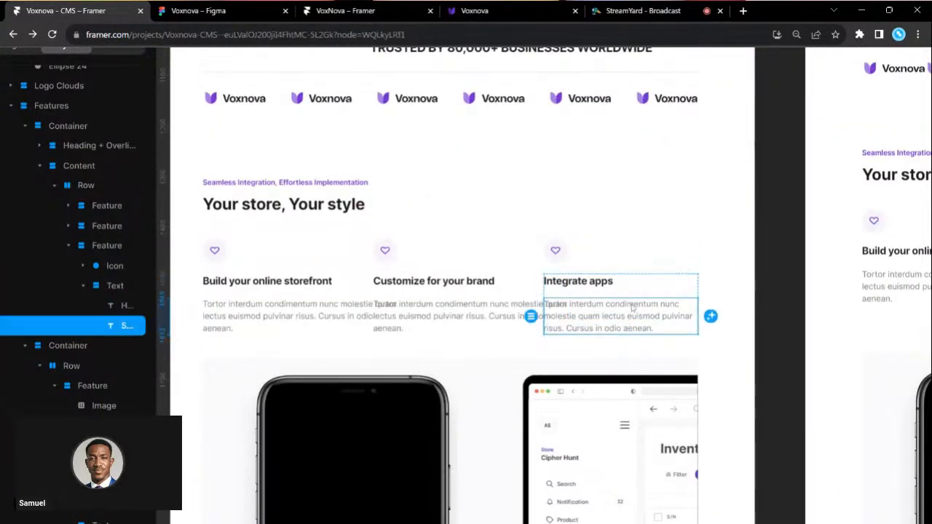
click(96, 290)
scroll(96, 292, up, 5)
scroll(95, 292, down, 5)
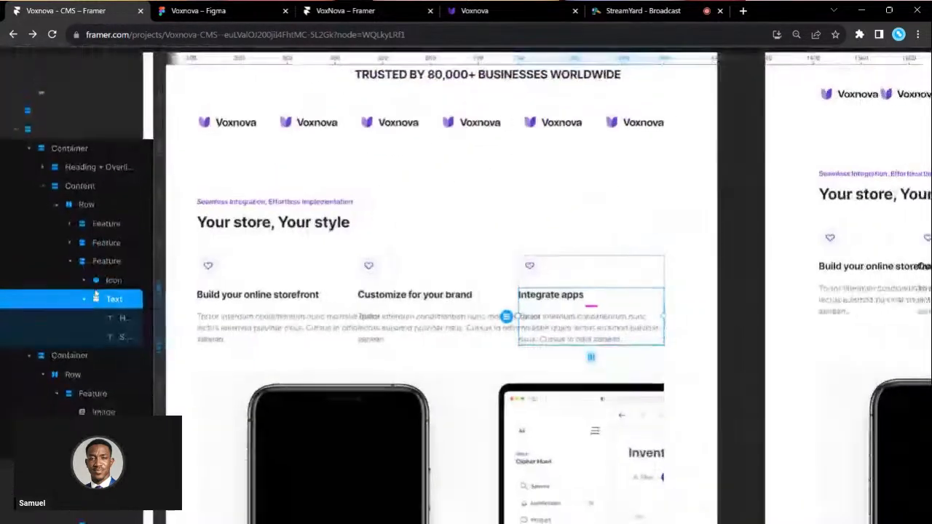
scroll(571, 294, down, 2)
click(579, 320)
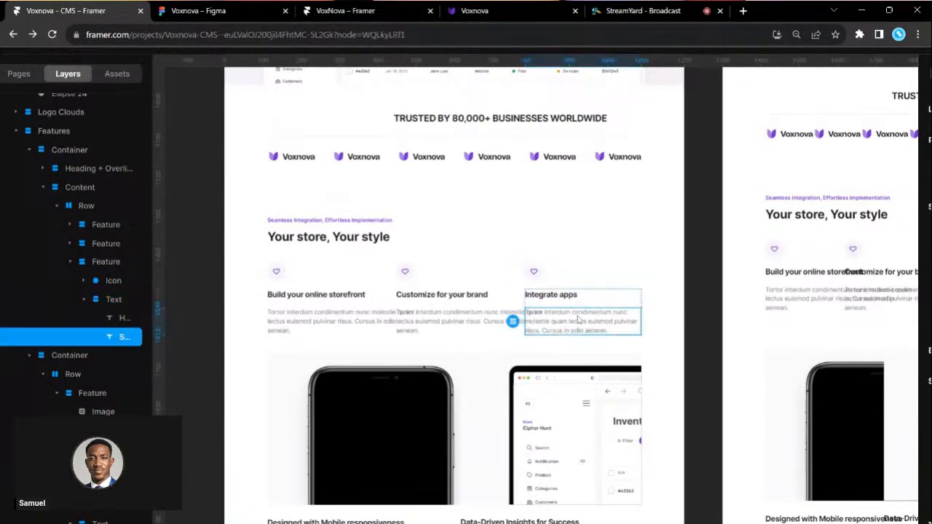
scroll(65, 386, down, 3)
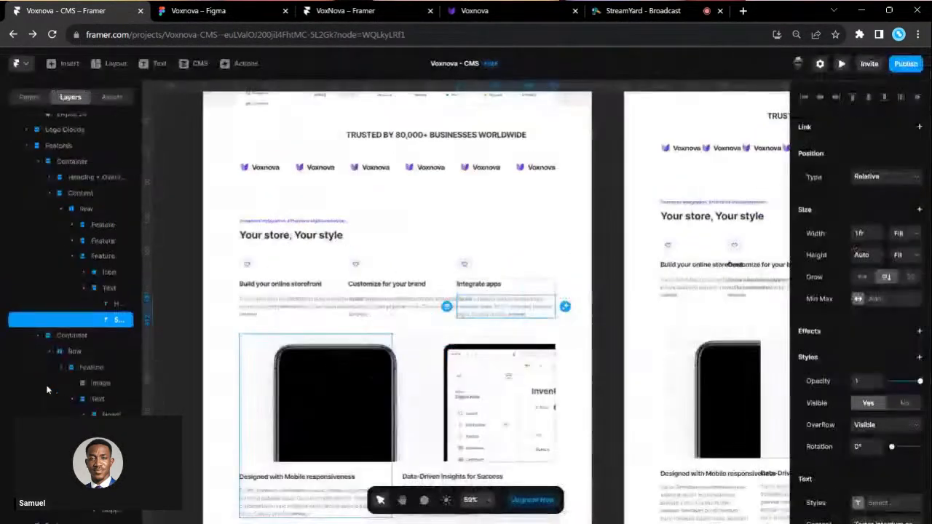
- Set the Integrate apps heading width from Fixed 384 to Fill
click(480, 285)
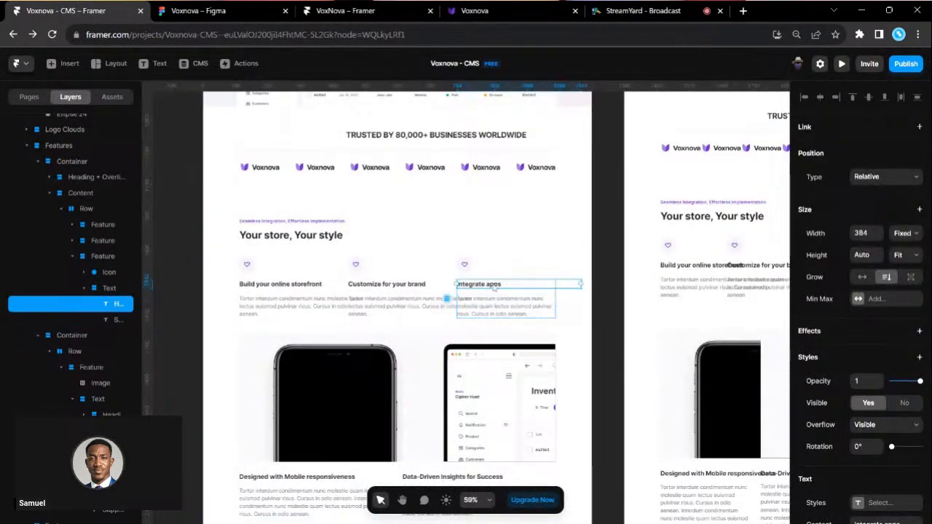
click(905, 233)
click(909, 266)
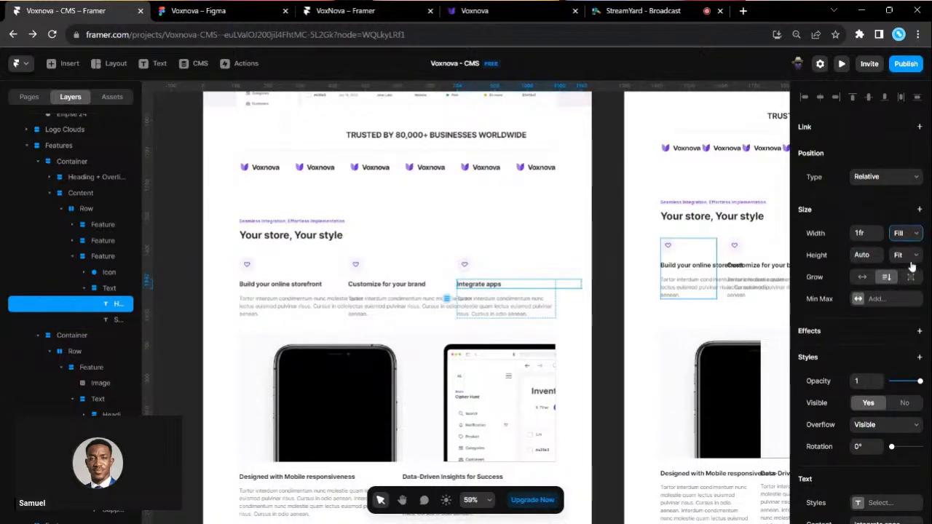
scroll(435, 309, up, 2)
- Make the Build your online storefront and Customize for your brand headings and descriptions fill their columns too
click(445, 299)
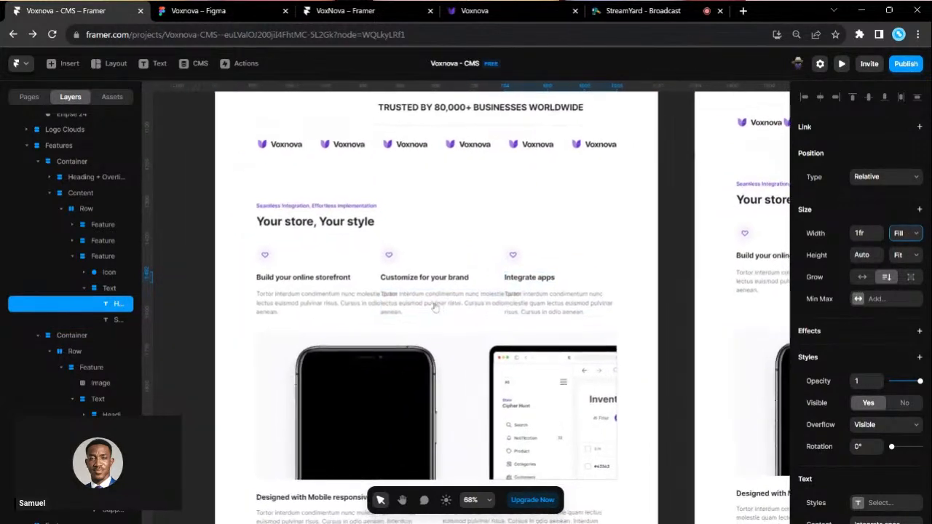
shift+click(439, 285)
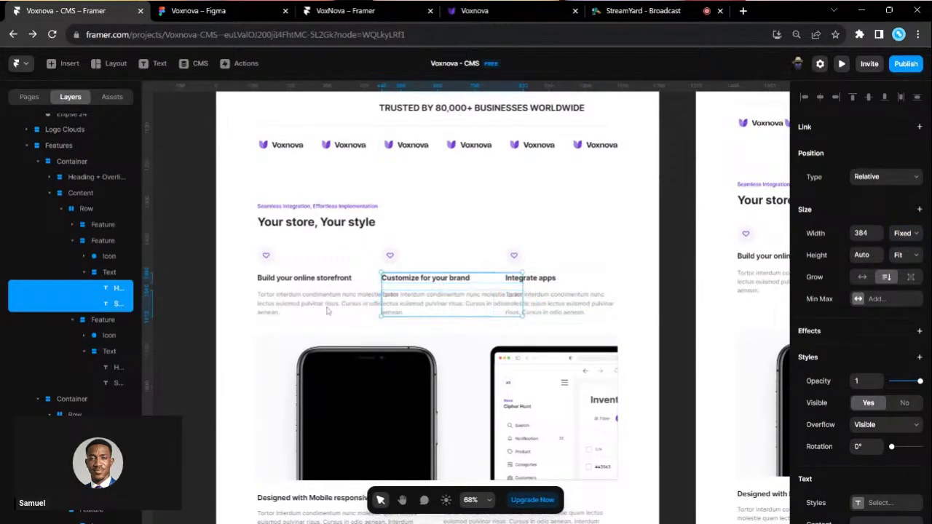
shift+click(327, 306)
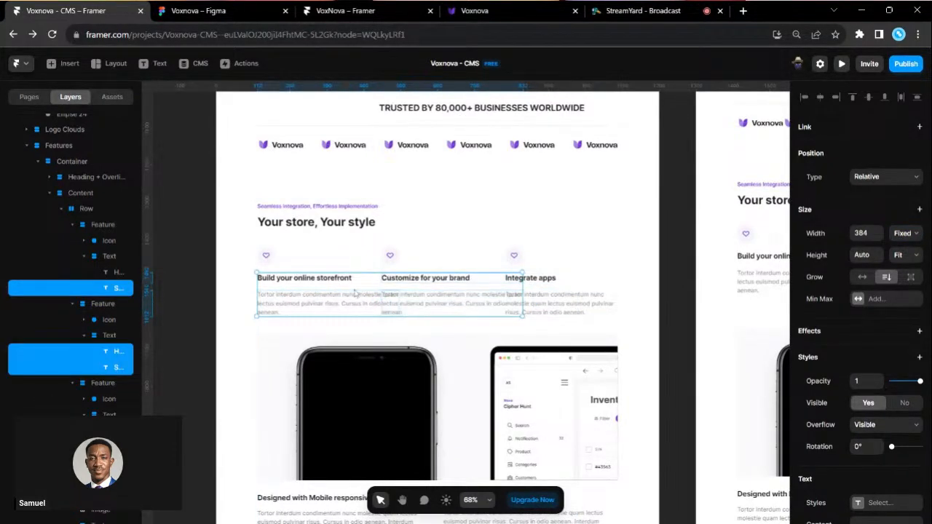
ctrl+click(597, 279)
ctrl+click(437, 299)
shift+click(341, 301)
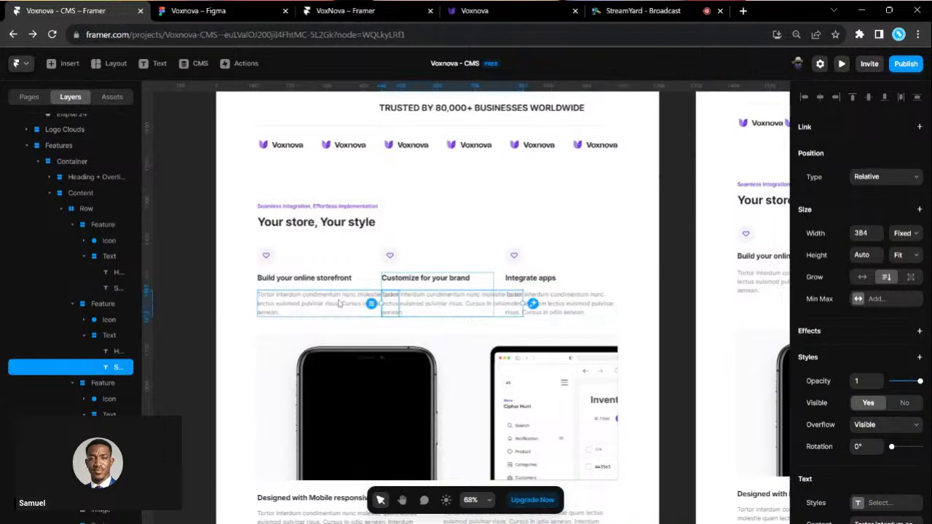
shift+click(326, 282)
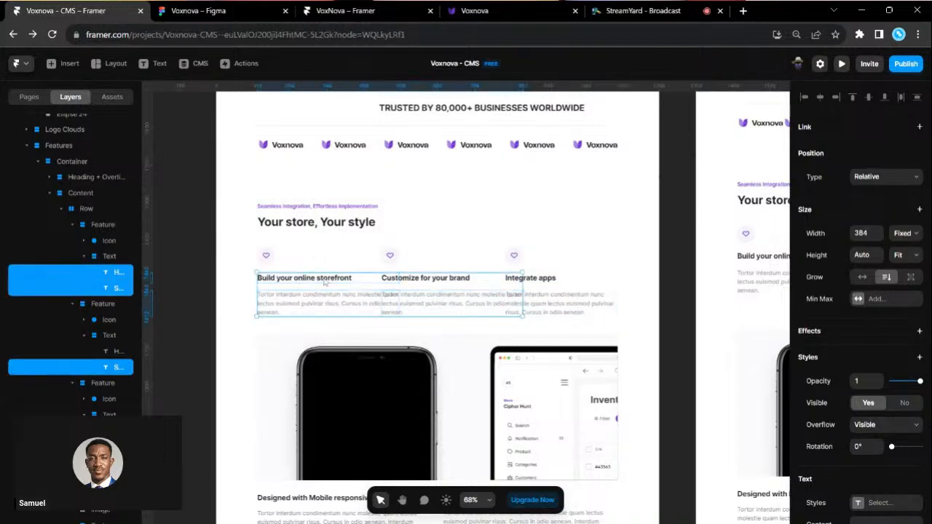
shift+click(427, 284)
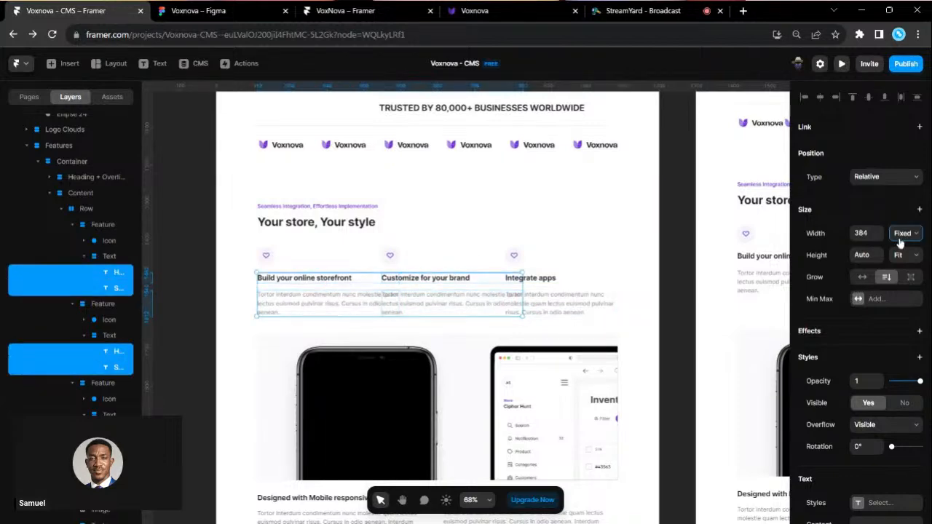
click(672, 291)
scroll(669, 291, up, 6)
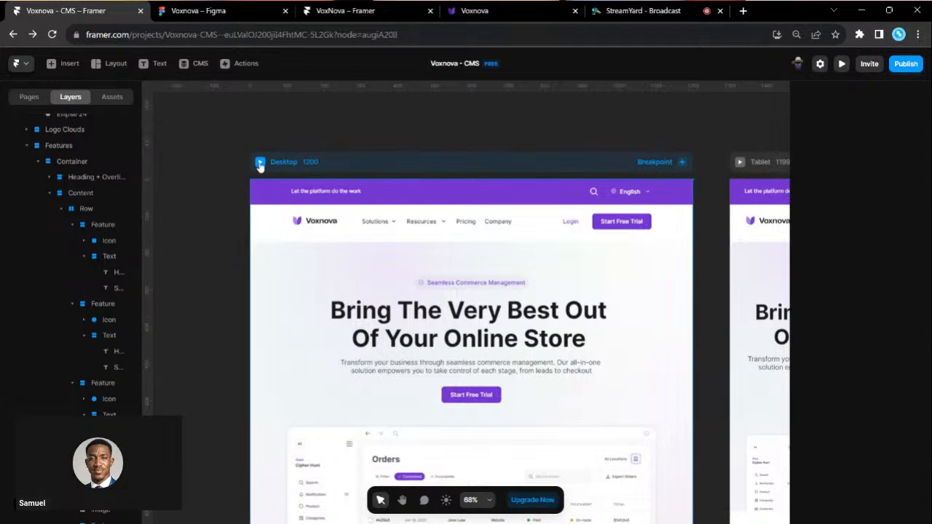
- Preview the Desktop page and widen it to check that the content reflows
click(259, 163)
scroll(325, 246, down, 5)
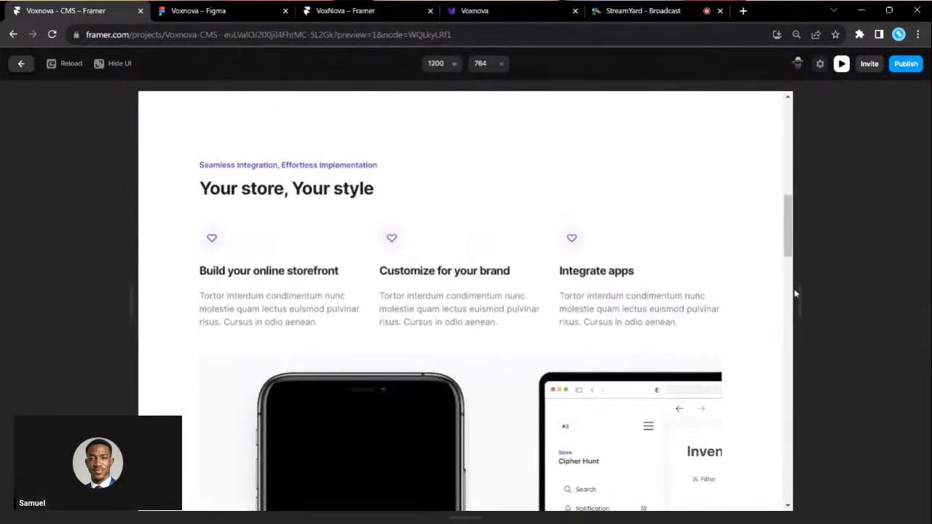
drag(801, 295, 877, 287)
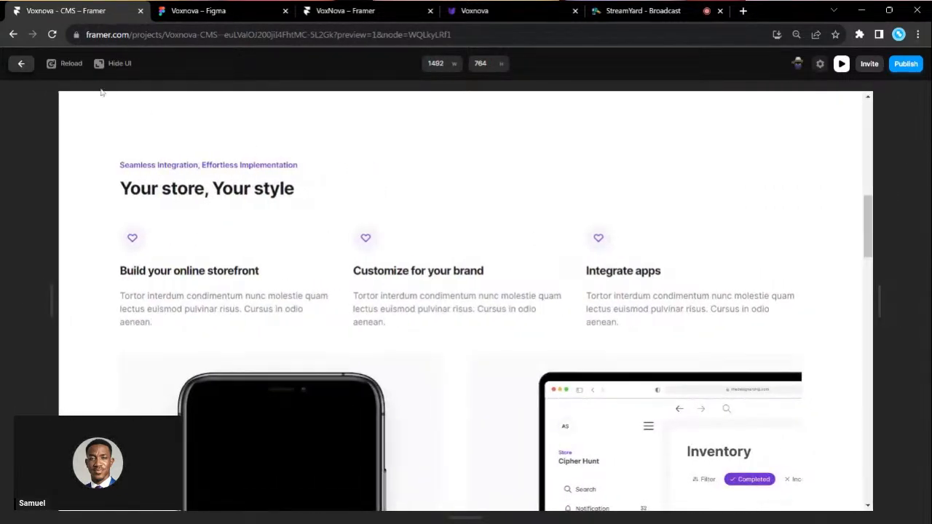
click(21, 63)
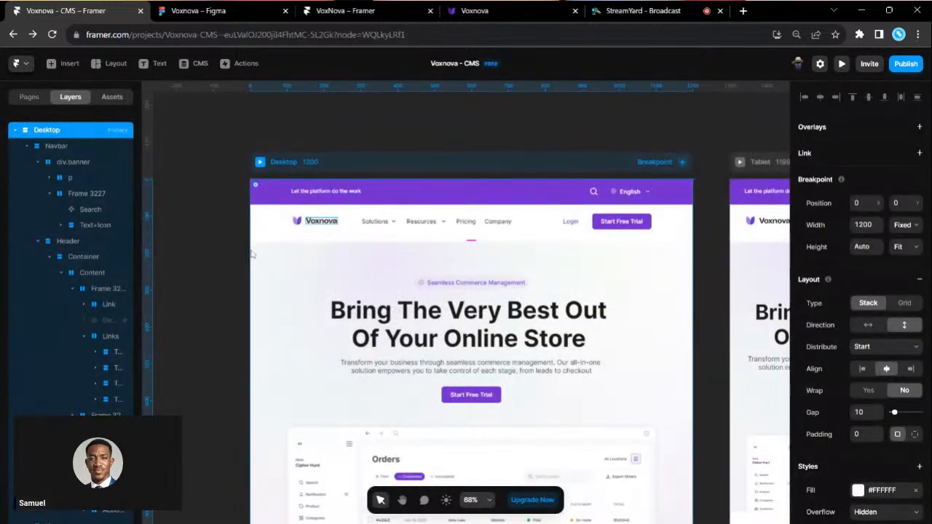
- Publish the latest changes, updating the framer.app site
scroll(225, 258, down, 1)
click(197, 260)
click(898, 66)
click(899, 65)
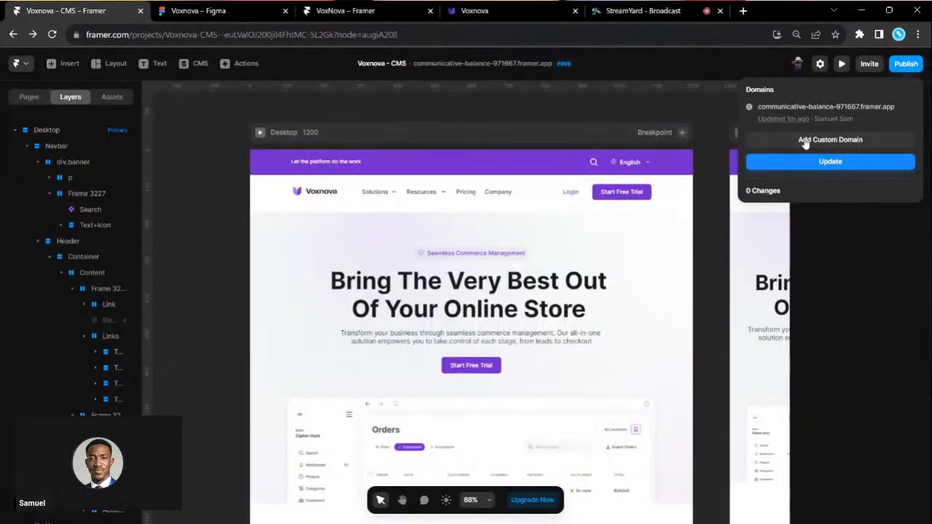
- Add the free subdomain voxnovacms.framer.website as a custom domain
click(750, 140)
click(440, 373)
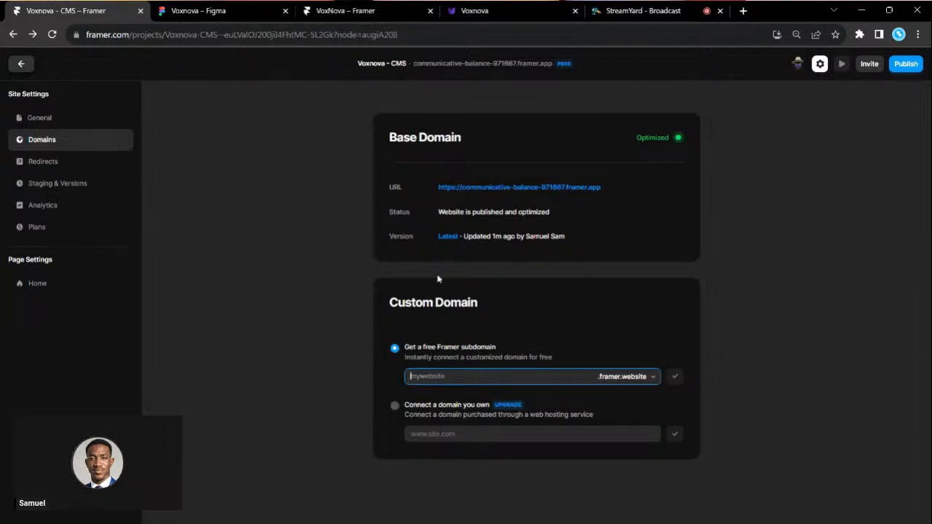
text(voxnovacms)
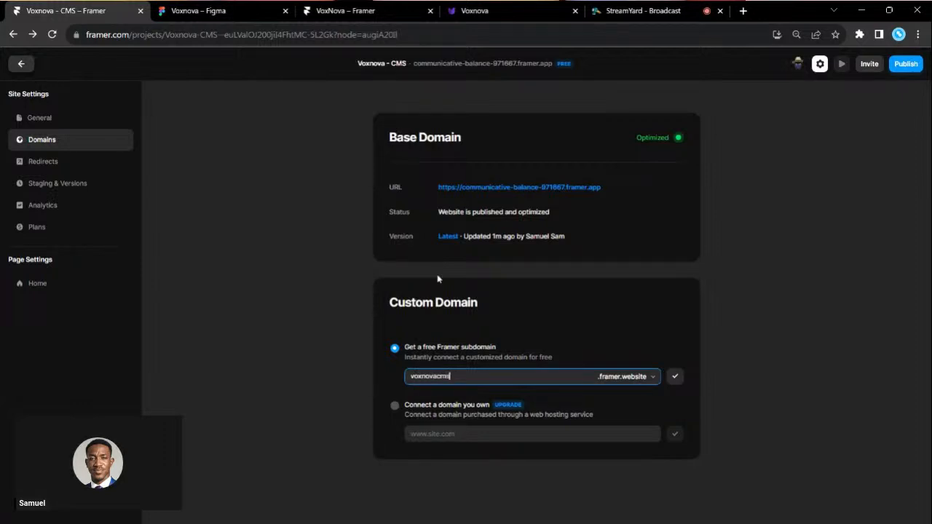
scroll(524, 401, up, 5)
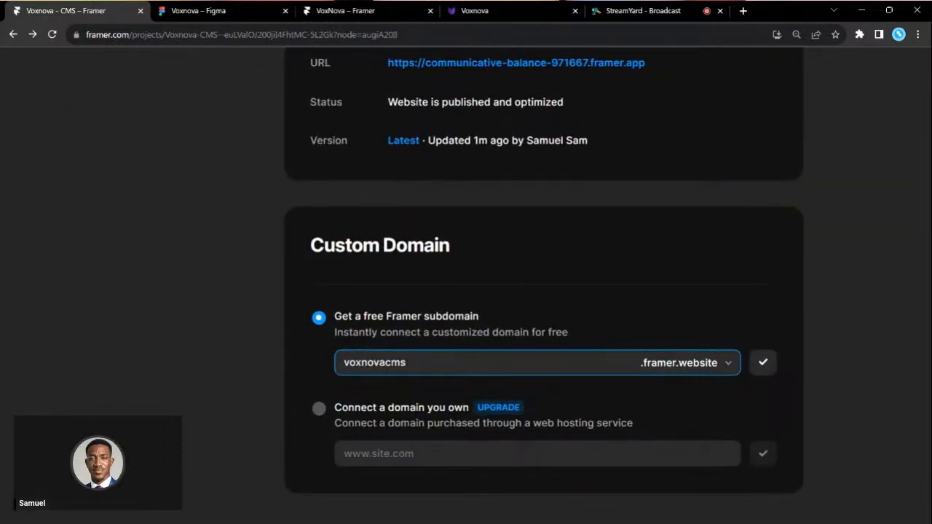
click(762, 367)
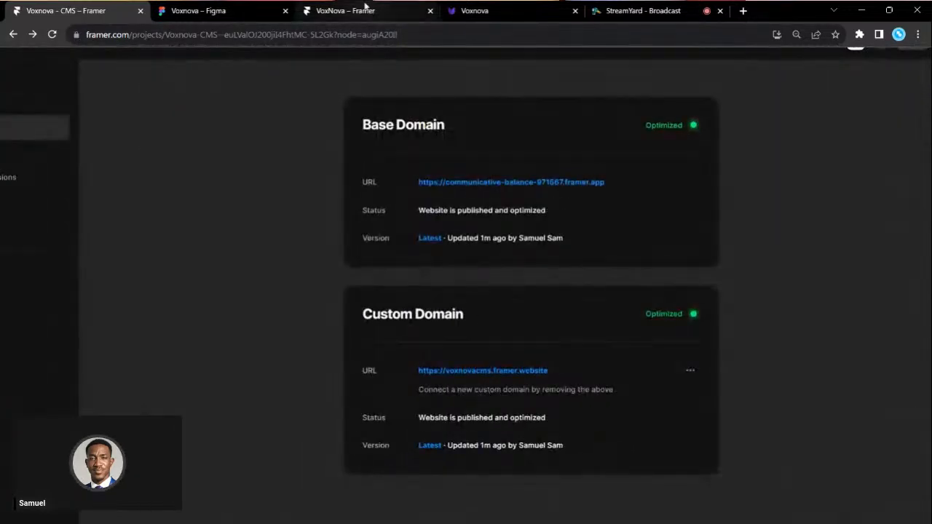
- View the live site at full width in another tab, then return to domain settings
click(366, 7)
click(514, 8)
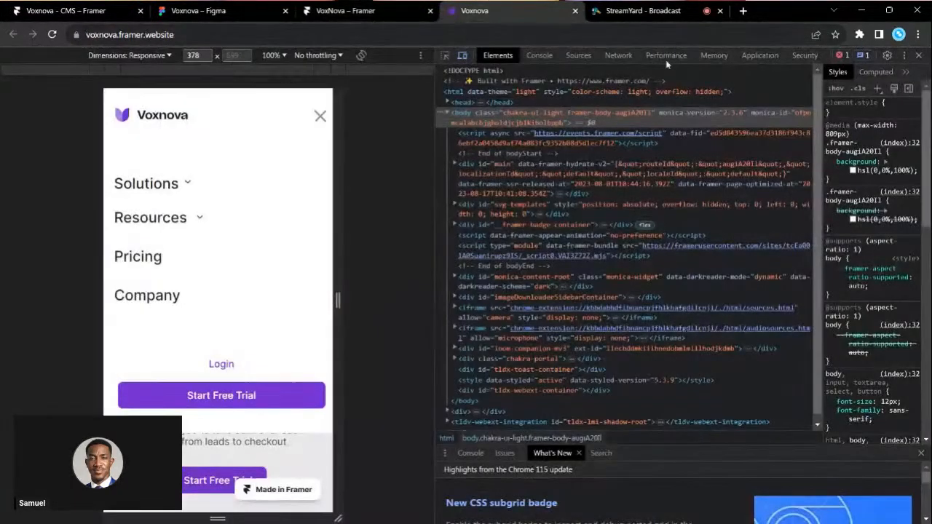
click(920, 56)
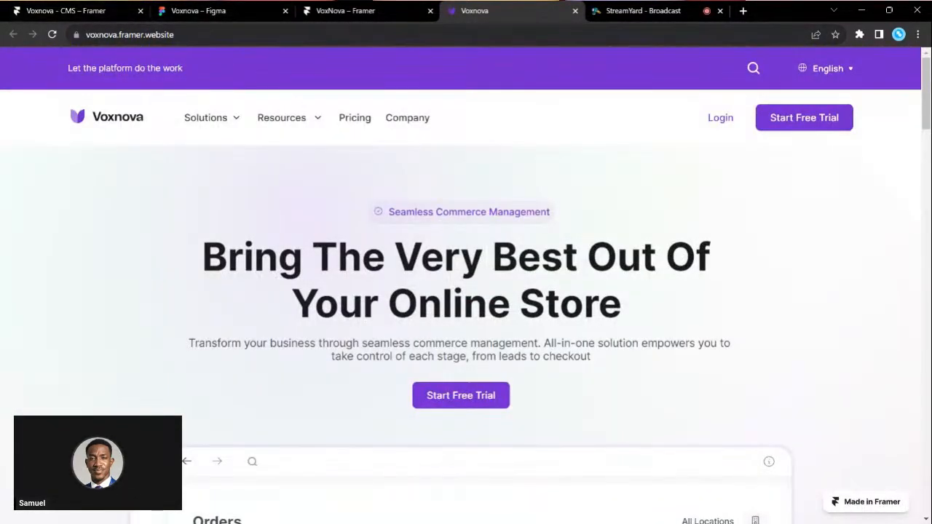
click(73, 7)
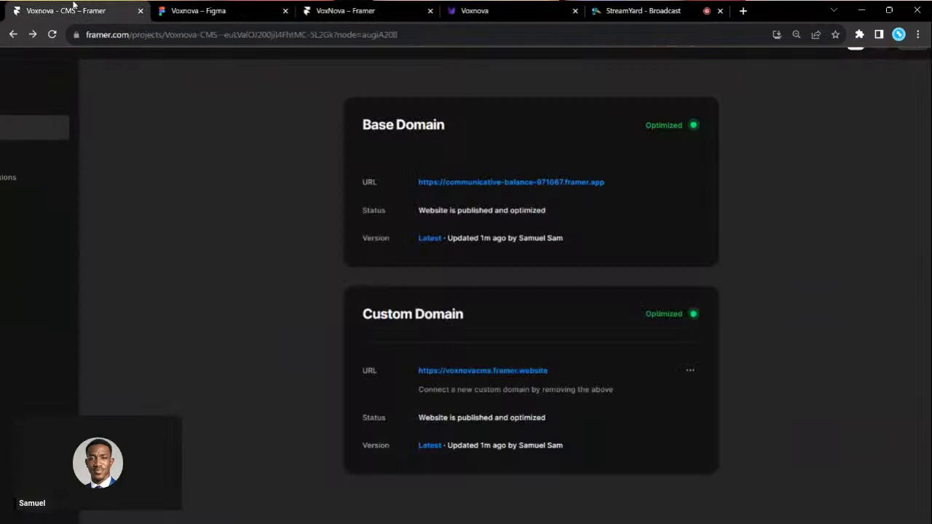
scroll(490, 436, down, 1)
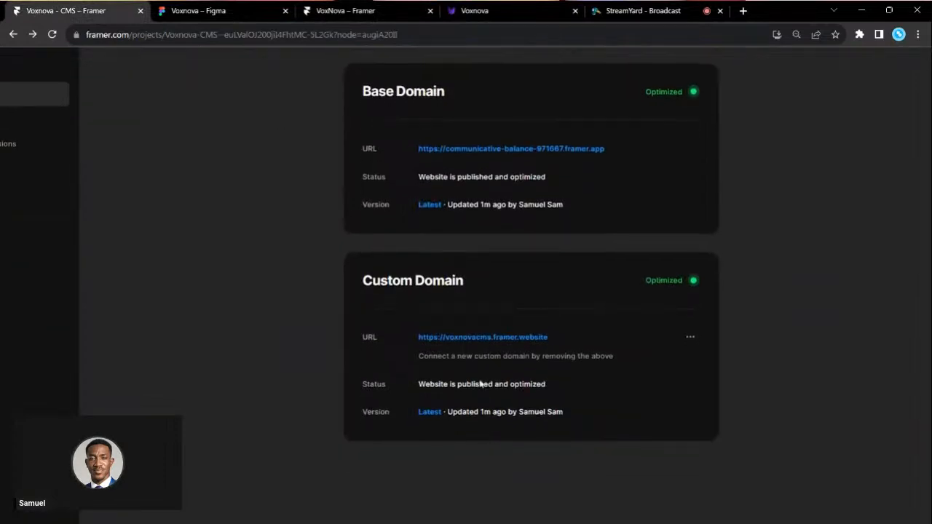
- Open the new voxnovacms.framer.website site and scroll through it
click(466, 337)
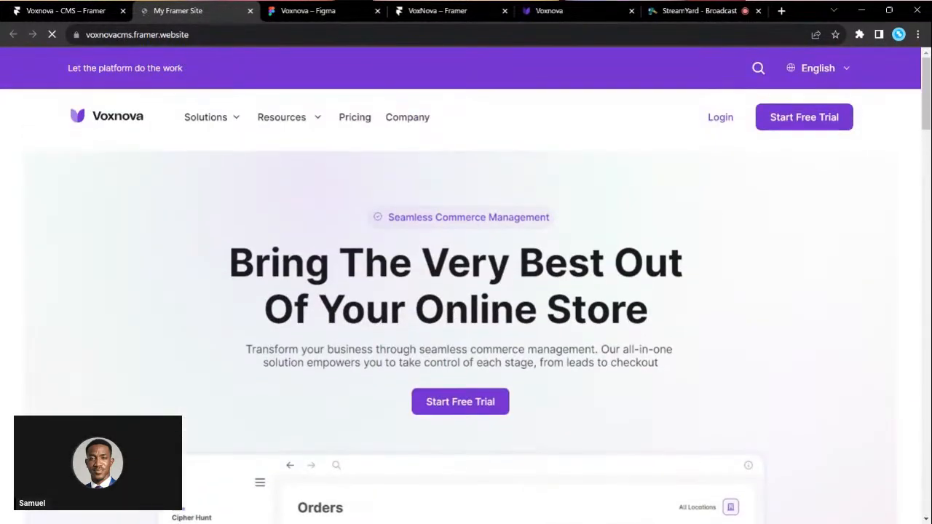
scroll(465, 292, down, 10)
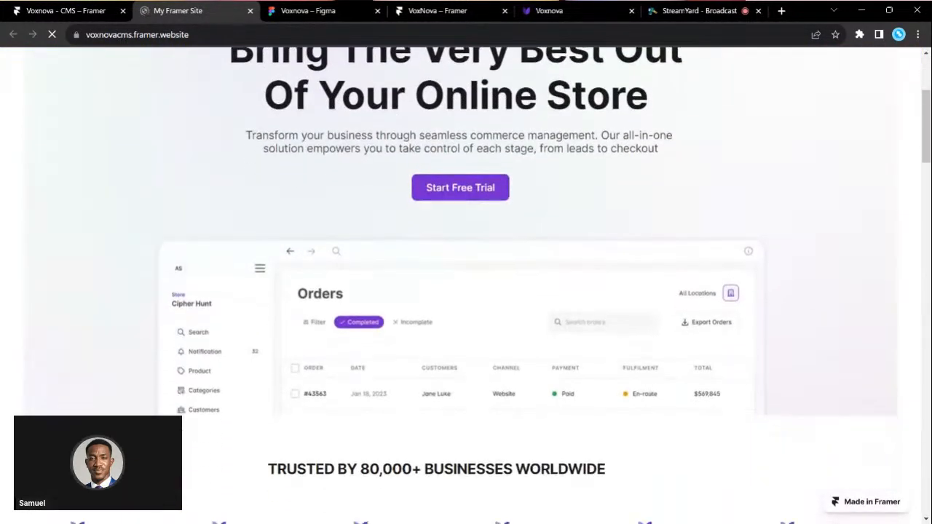
scroll(466, 291, down, 15)
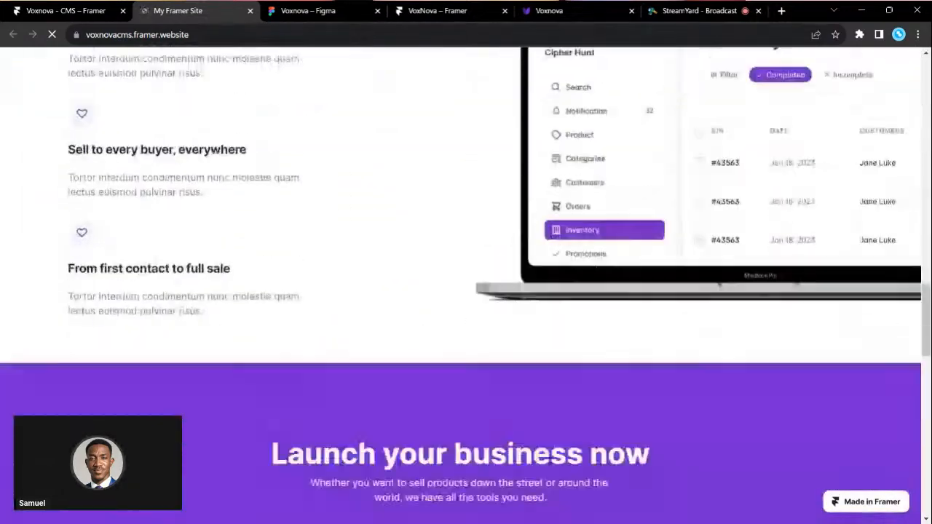
scroll(466, 291, up, 5)
scroll(465, 291, up, 15)
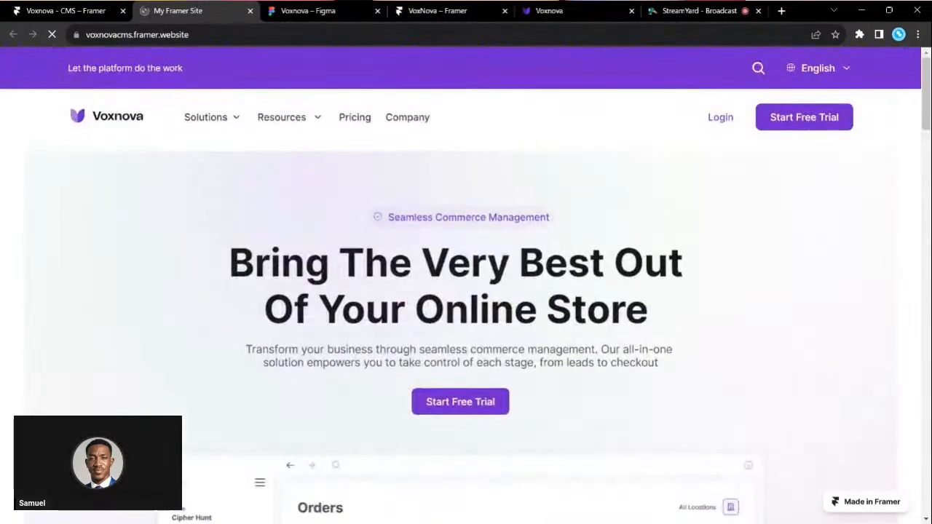
- Check the live page at mobile width in DevTools, then return to full width
key(F12)
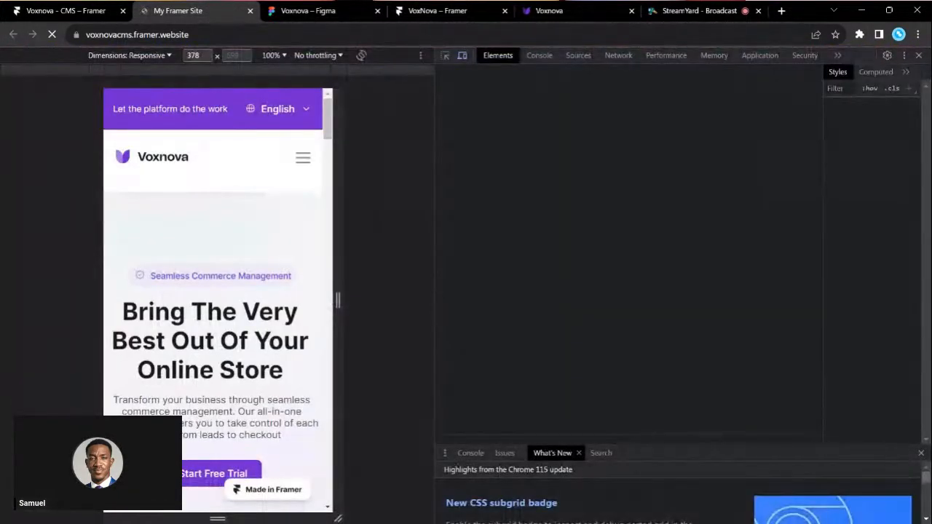
scroll(216, 298, down, 10)
scroll(217, 298, down, 10)
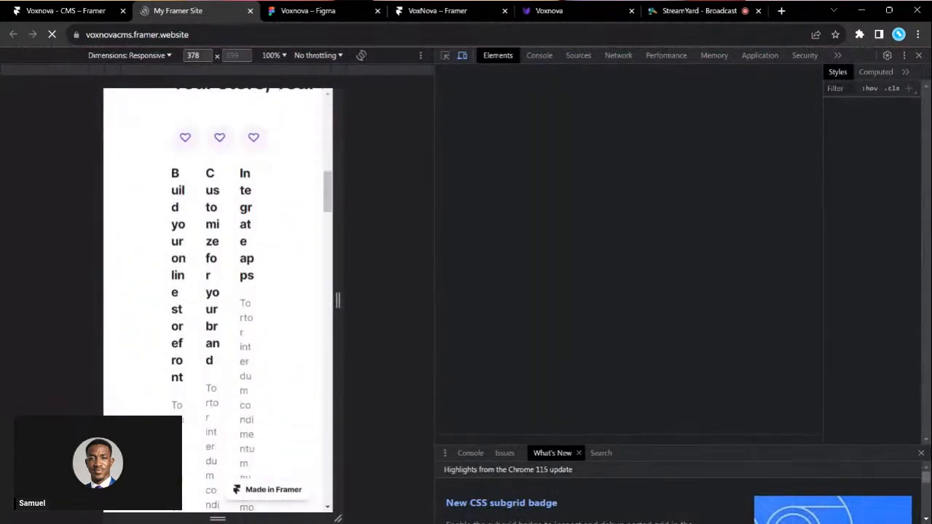
scroll(217, 299, down, 3)
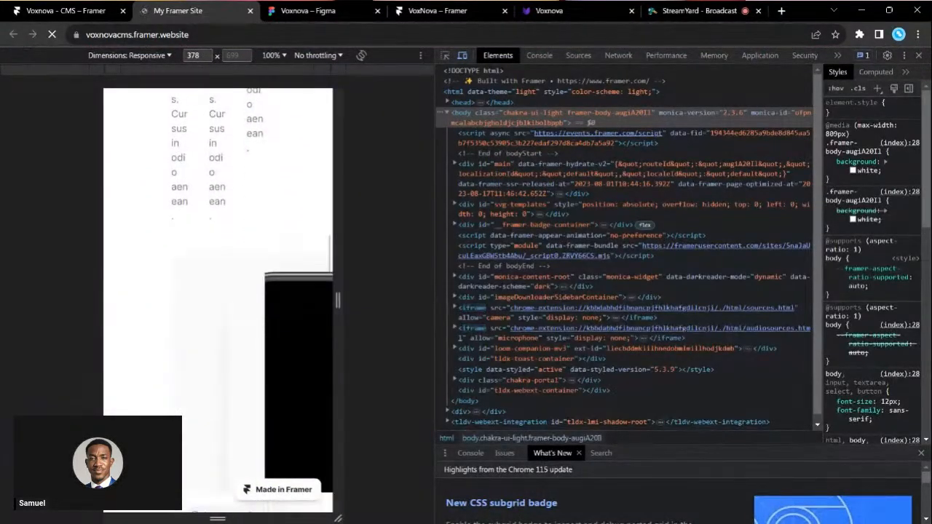
scroll(217, 299, up, 4)
scroll(217, 298, up, 1)
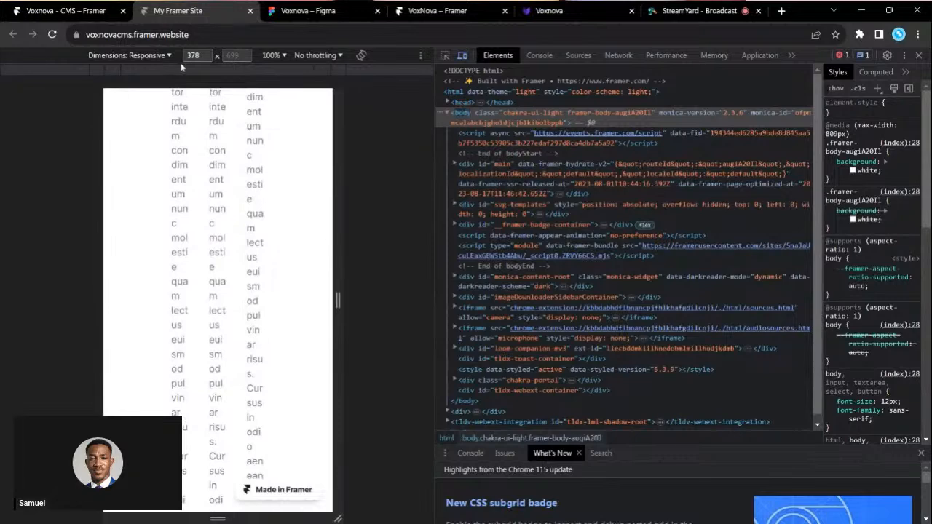
click(919, 55)
- Enter a sample e-mail address in the newsletter field and reset page zoom to 100%
scroll(463, 333, up, 8)
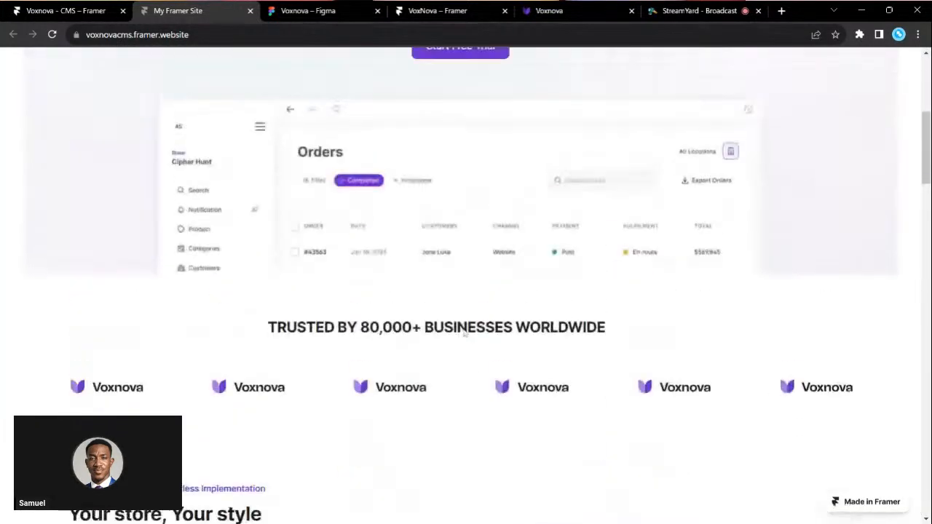
scroll(464, 332, down, 10)
scroll(464, 333, down, 15)
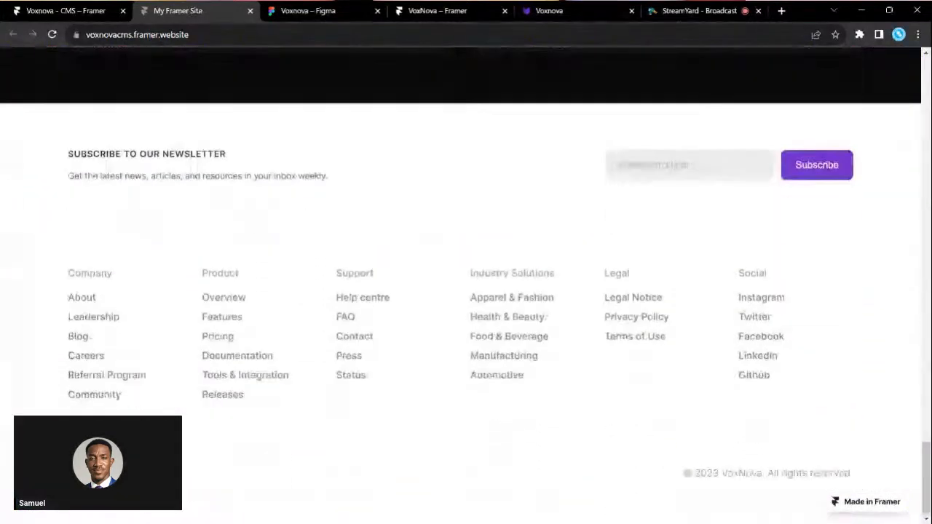
scroll(764, 153, up, 5)
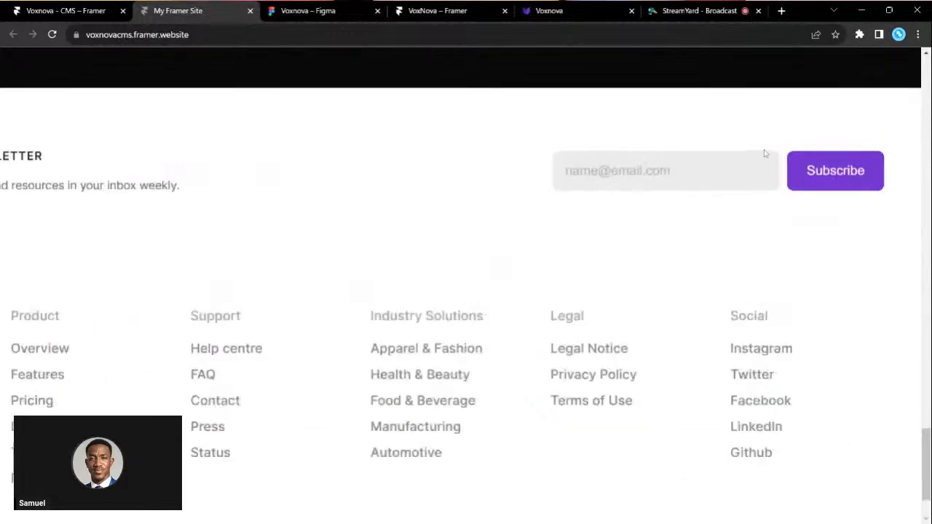
text(j)
key(BackSpace)
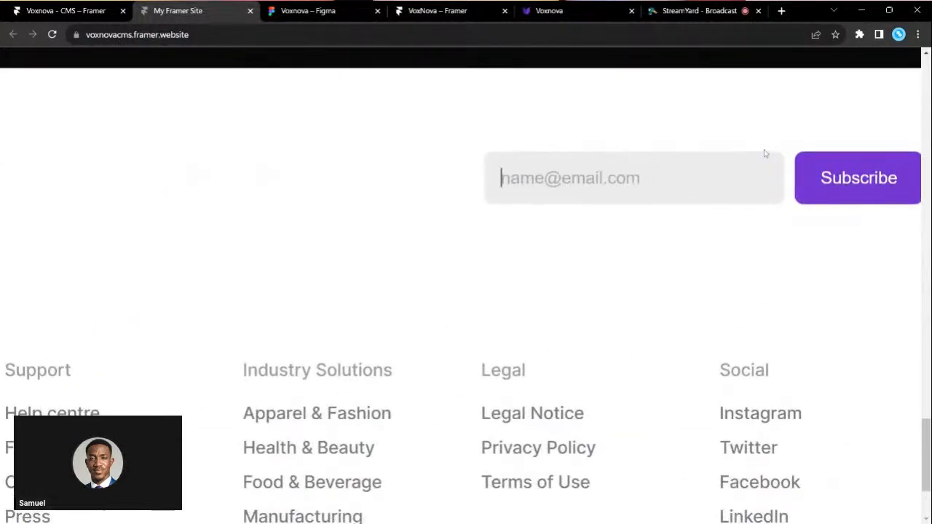
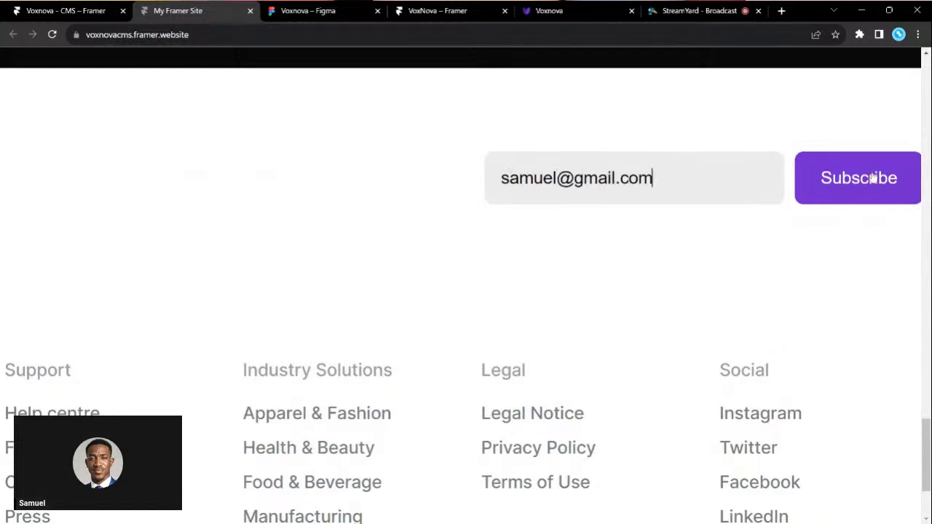
key(ctrl+0)
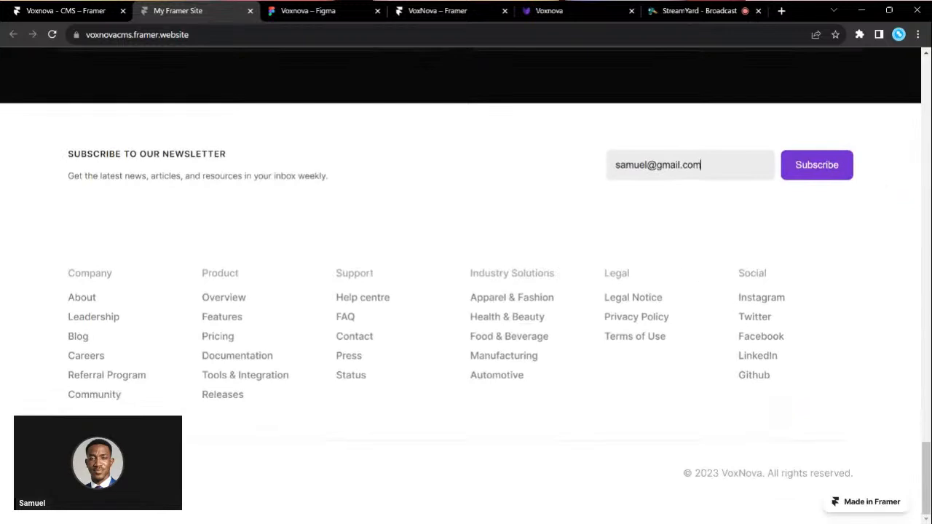
scroll(604, 320, up, 10)
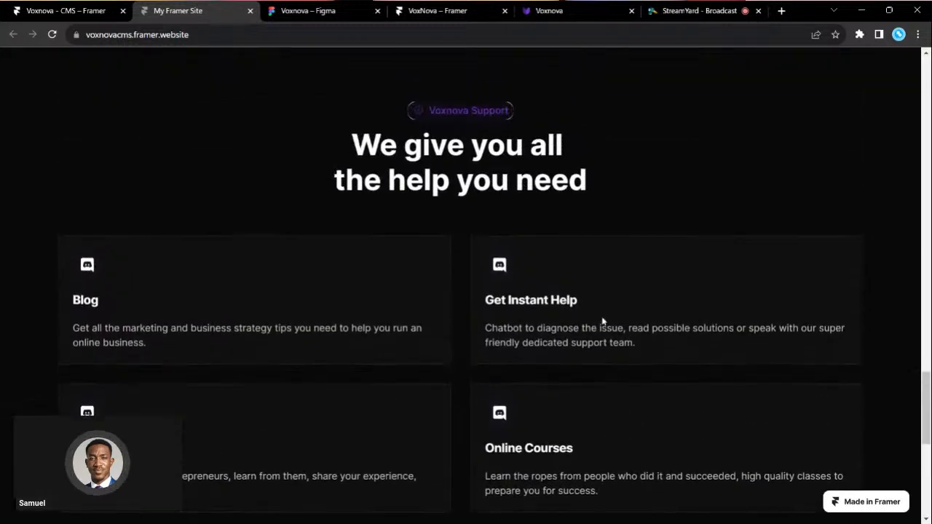
- Review the Plans, Analytics, Domains and General pages of the site settings
click(69, 11)
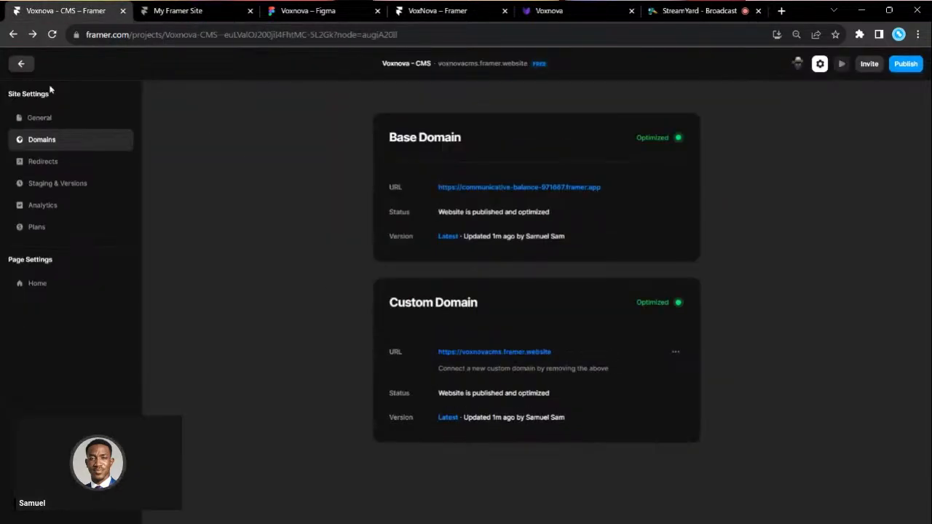
click(35, 228)
click(47, 205)
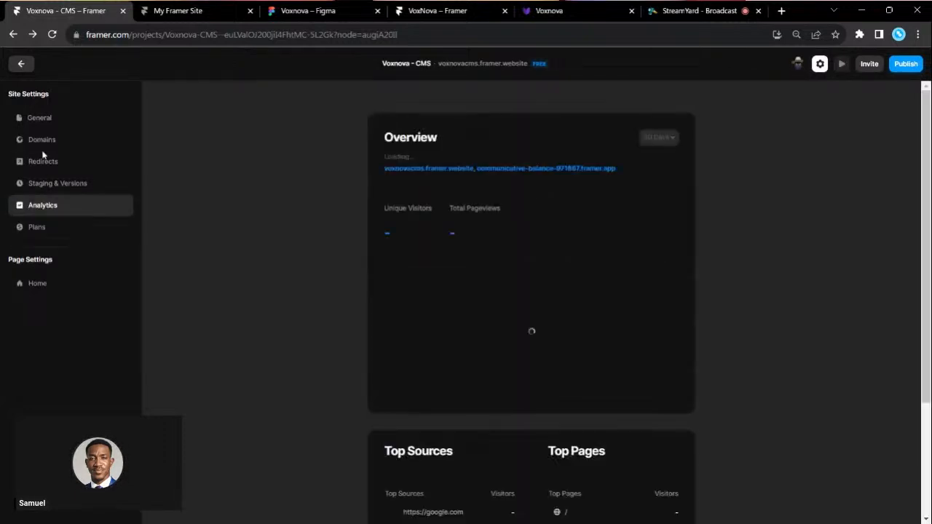
click(42, 140)
click(33, 118)
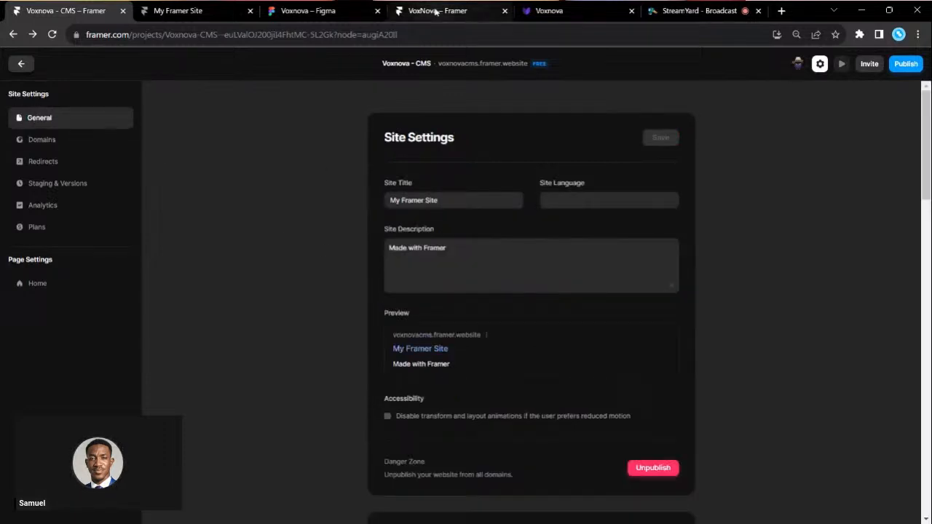
- Compare with the published voxnova.framer.website page and scroll through the General settings
click(559, 10)
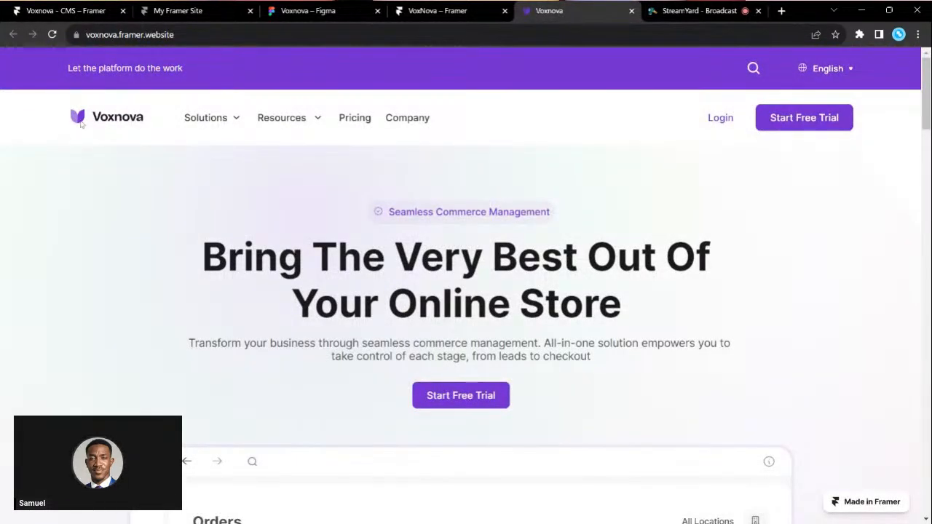
click(60, 7)
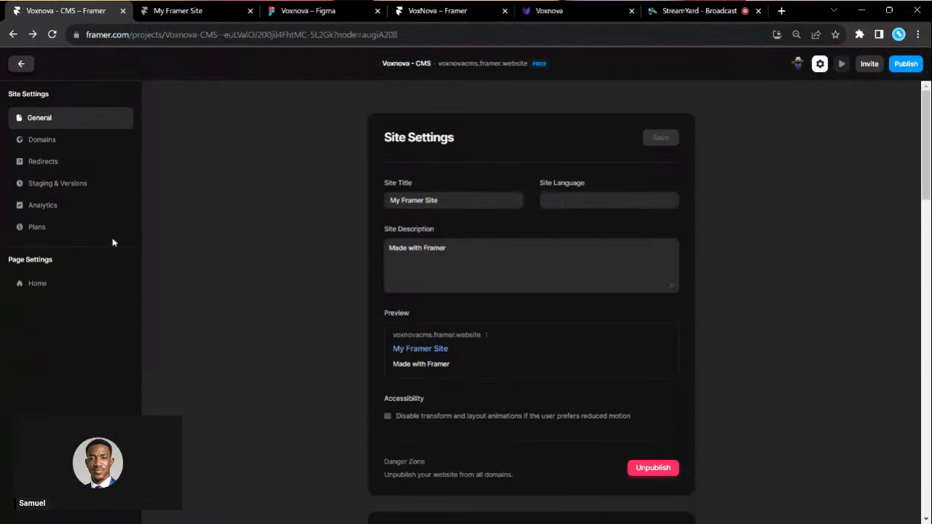
scroll(455, 415, down, 4)
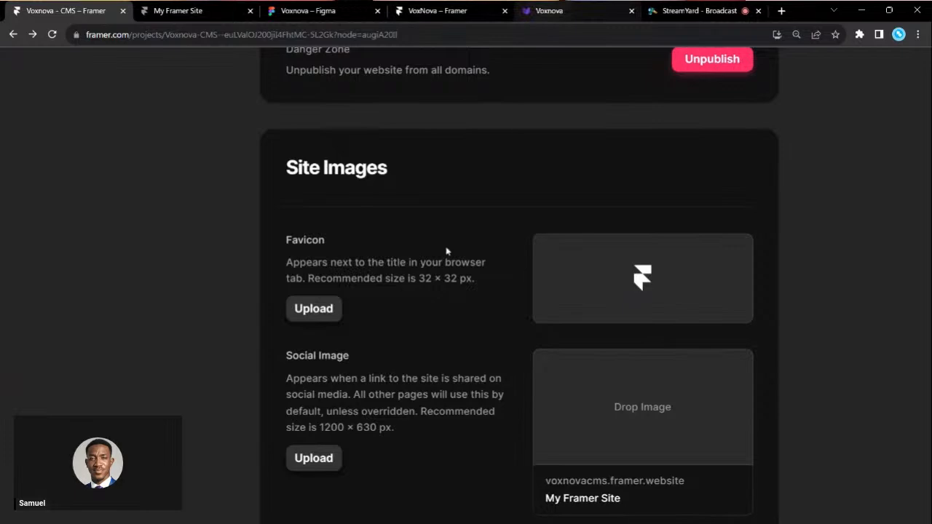
scroll(345, 459, down, 2)
scroll(345, 460, down, 3)
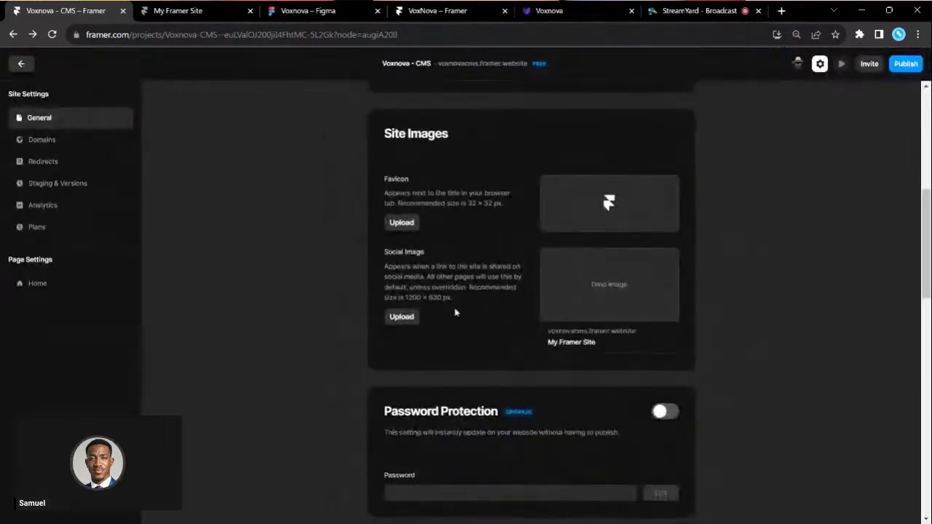
scroll(455, 312, up, 5)
scroll(458, 312, down, 6)
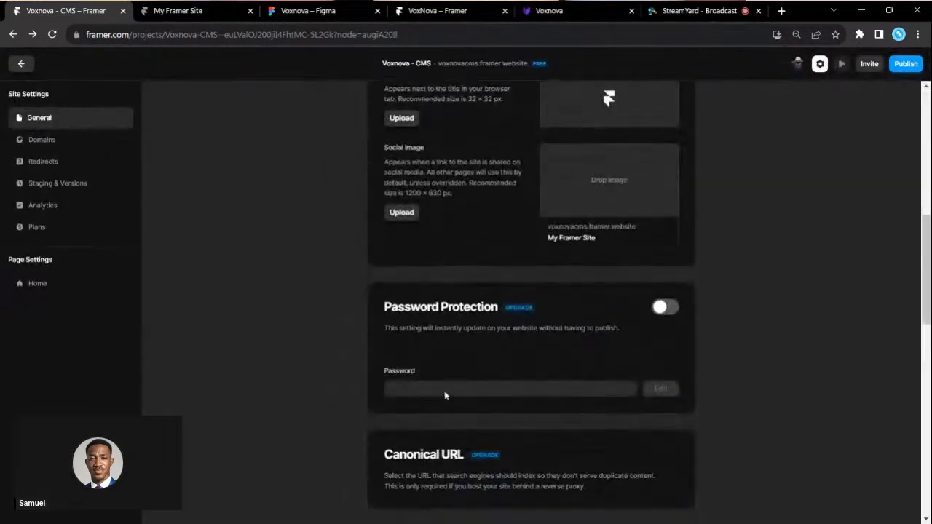
scroll(507, 242, up, 5)
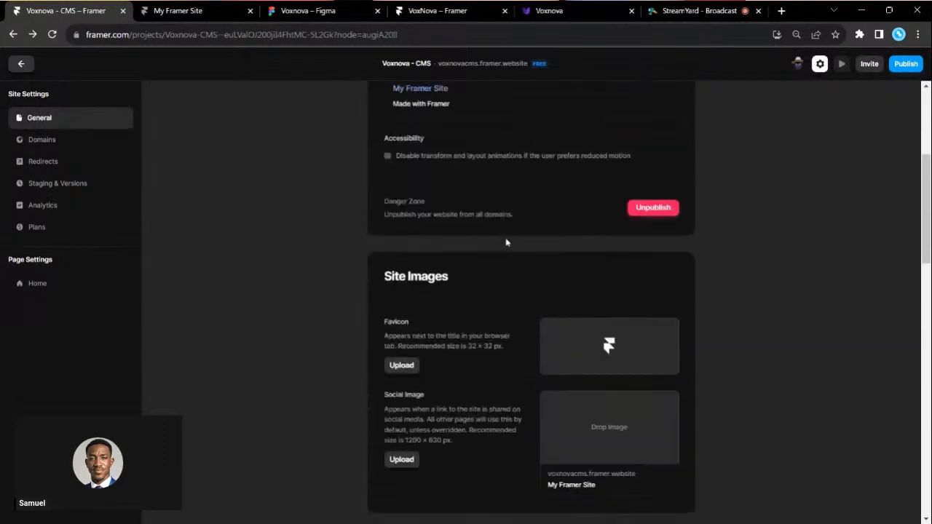
- Close site settings back to the canvas, then switch to the StreamYard broadcast
click(22, 66)
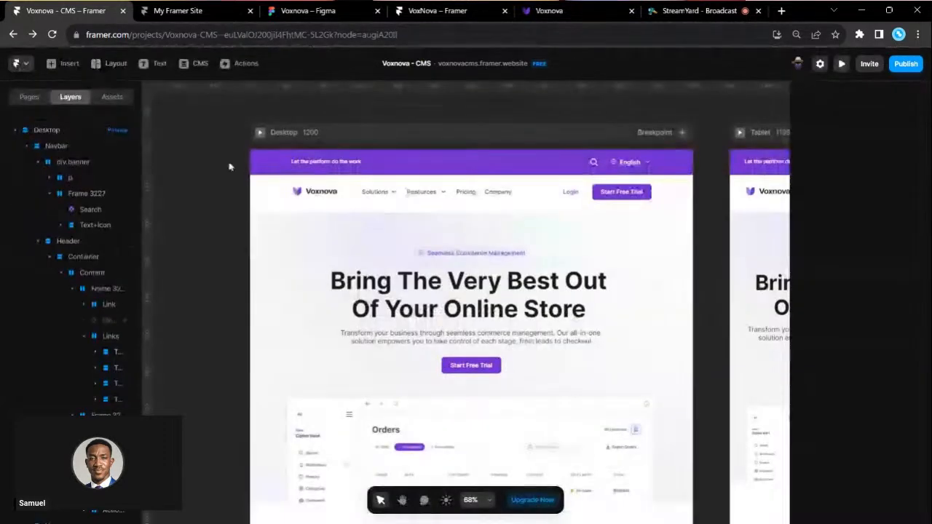
click(329, 194)
click(703, 11)
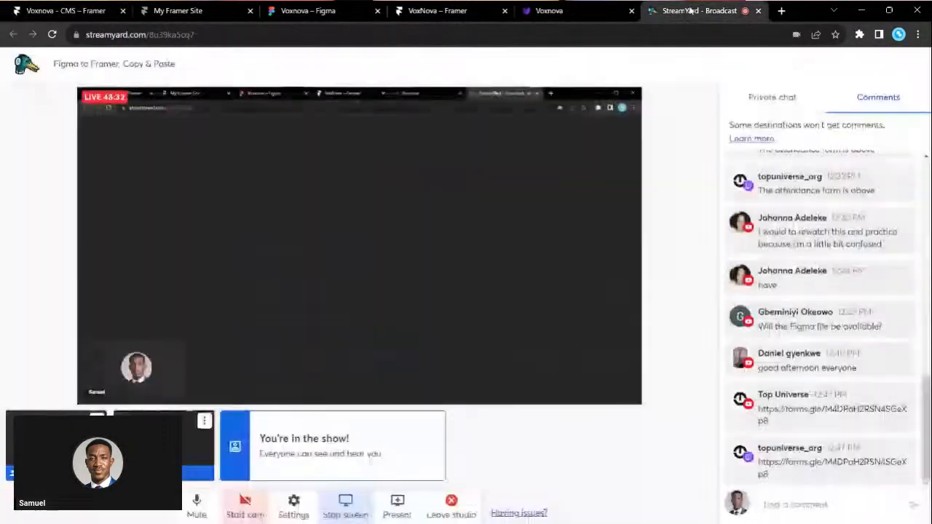